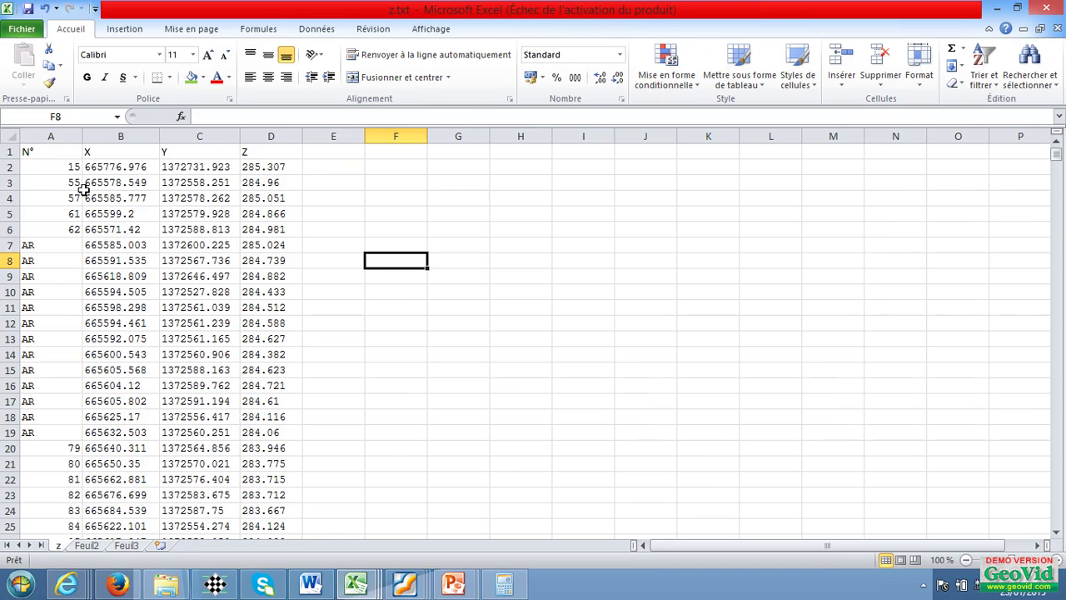
- Browse the point list to locate the first AR, Po and M points (rows 7, 30, 88)
{"action": "left_click", "coordinate": [5, 245]}
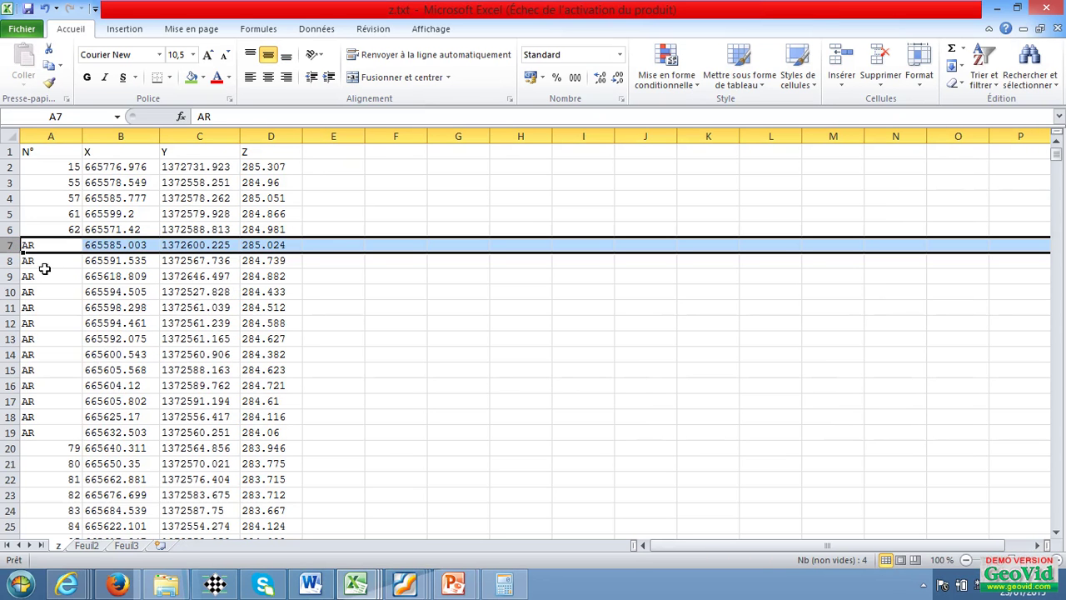
{"action": "scroll", "coordinate": [97, 221], "scroll_direction": "down", "scroll_amount": 1}
{"action": "scroll", "coordinate": [97, 221], "scroll_direction": "down", "scroll_amount": 2}
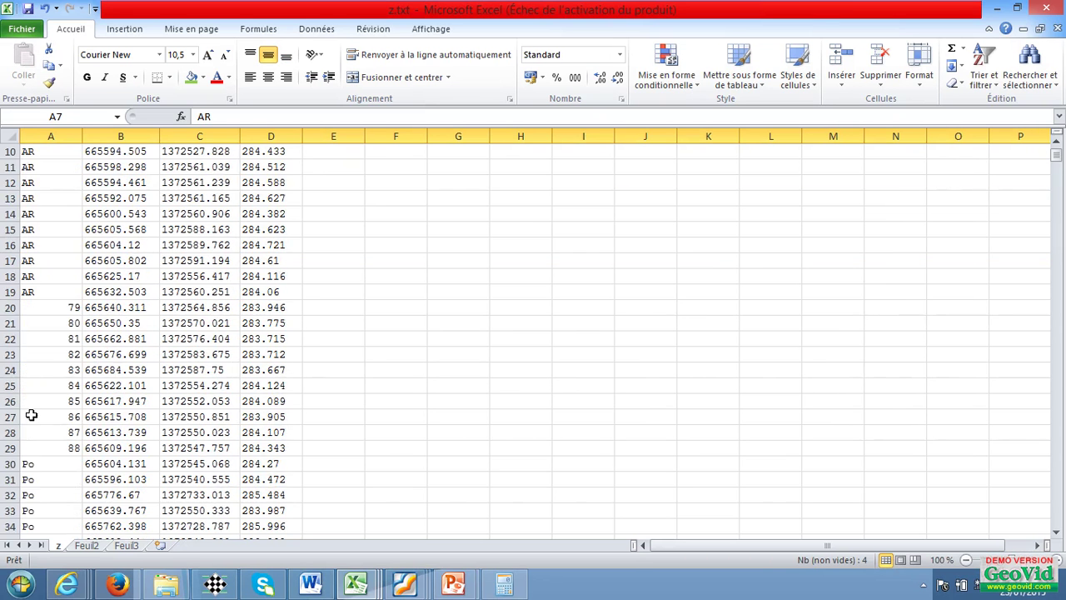
{"action": "left_click", "coordinate": [71, 464]}
{"action": "scroll", "coordinate": [98, 354], "scroll_direction": "down", "scroll_amount": 15}
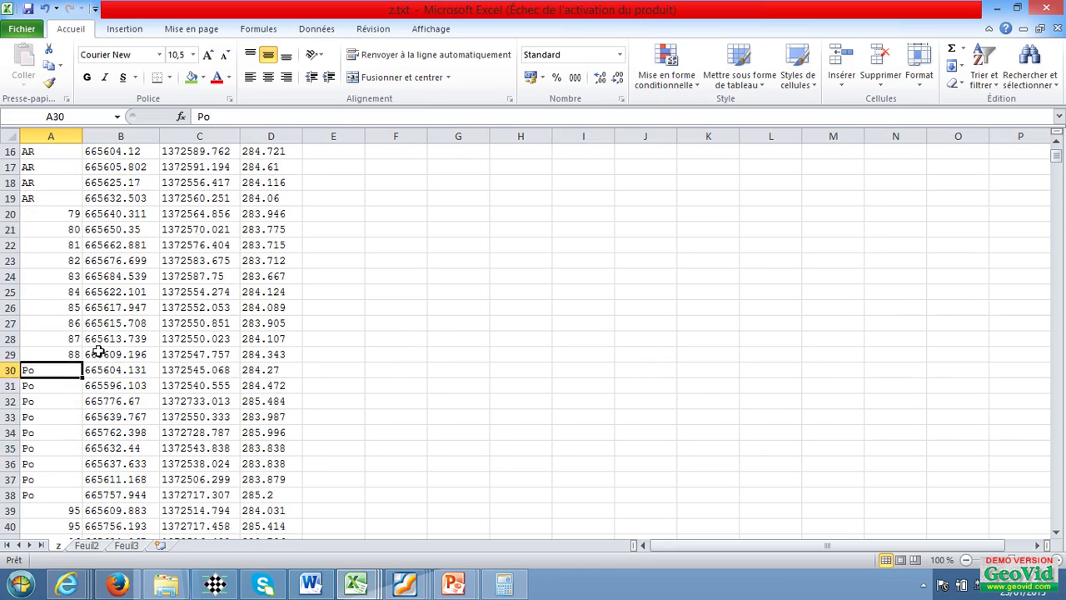
{"action": "scroll", "coordinate": [92, 354], "scroll_direction": "down", "scroll_amount": 6}
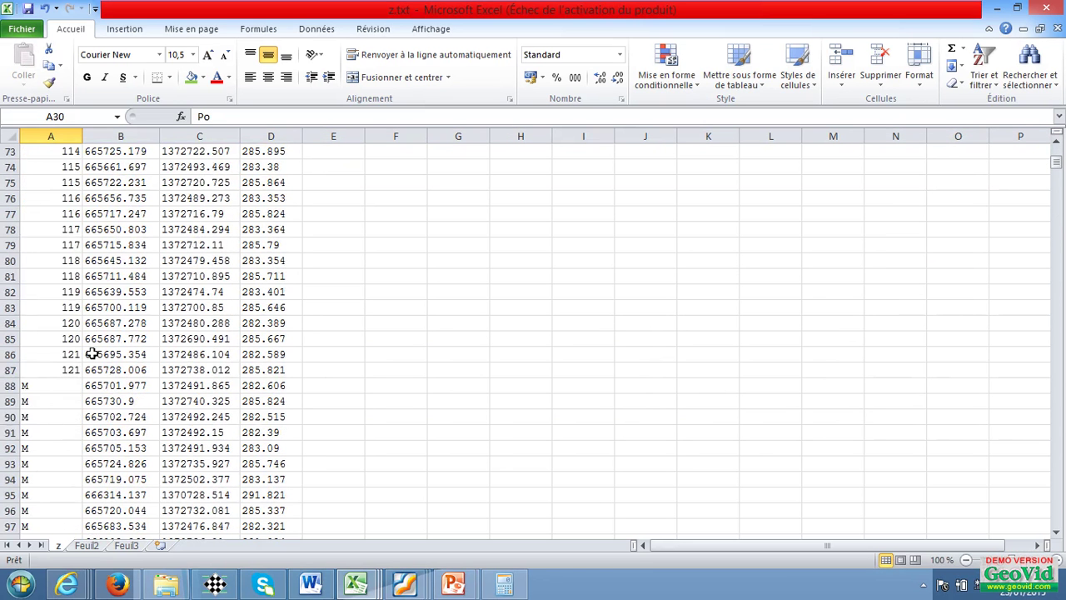
{"action": "left_click", "coordinate": [25, 388]}
{"action": "scroll", "coordinate": [58, 370], "scroll_direction": "up", "scroll_amount": 1}
{"action": "scroll", "coordinate": [59, 369], "scroll_direction": "up", "scroll_amount": 20}
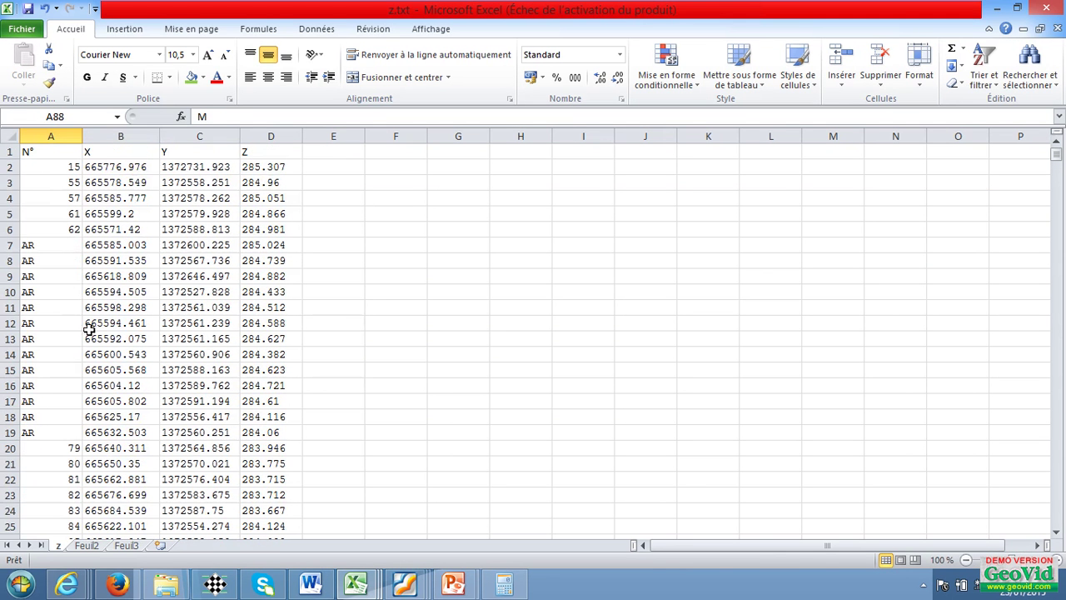
- Check the X, Y and Z coordinate columns and sample values in cells B3 to D4
{"action": "left_click", "coordinate": [108, 136]}
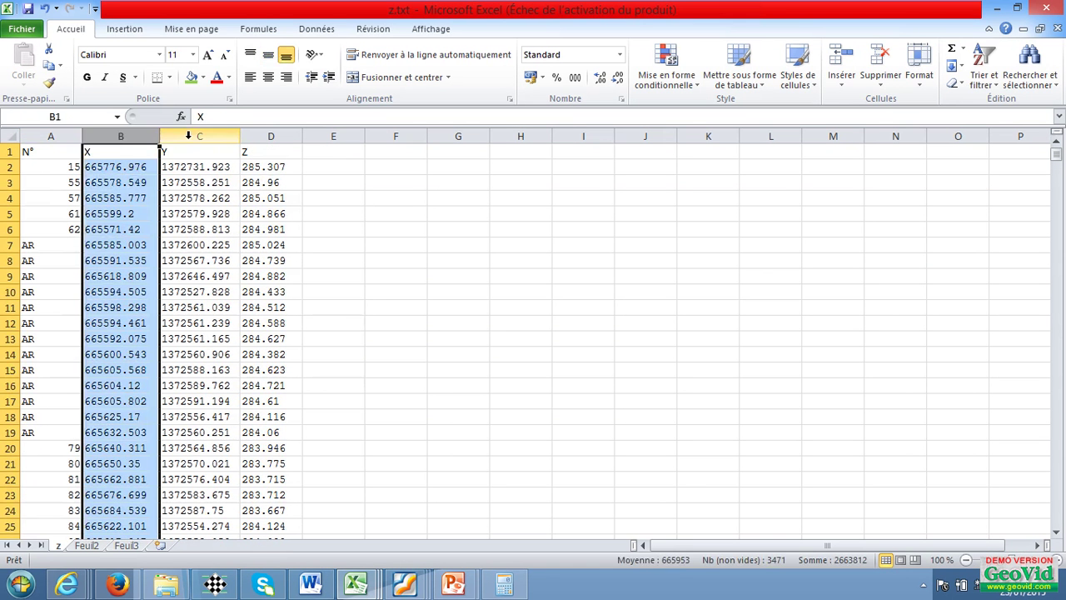
{"action": "left_click", "coordinate": [188, 136]}
{"action": "left_click", "coordinate": [258, 136]}
{"action": "left_click", "coordinate": [173, 181]}
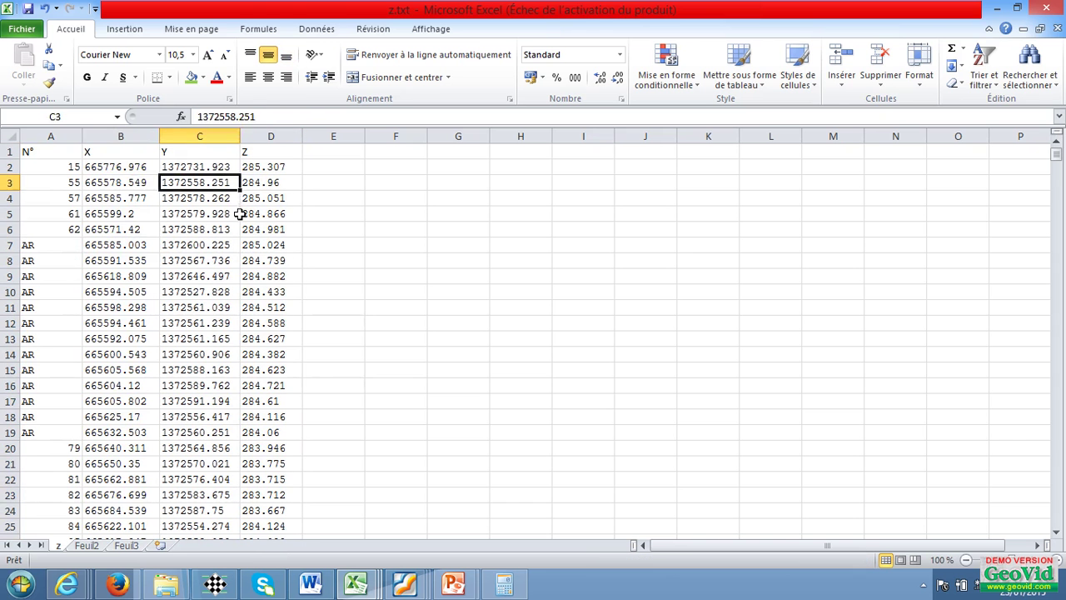
{"action": "left_click", "coordinate": [122, 246]}
{"action": "left_click", "coordinate": [121, 182]}
{"action": "left_click", "coordinate": [227, 245]}
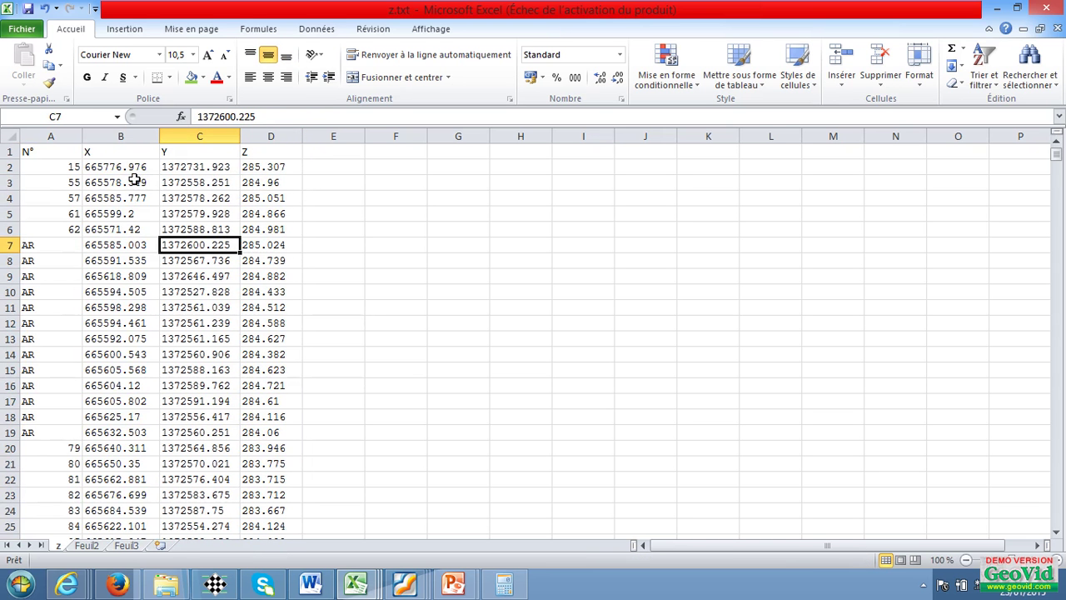
{"action": "left_click", "coordinate": [97, 181]}
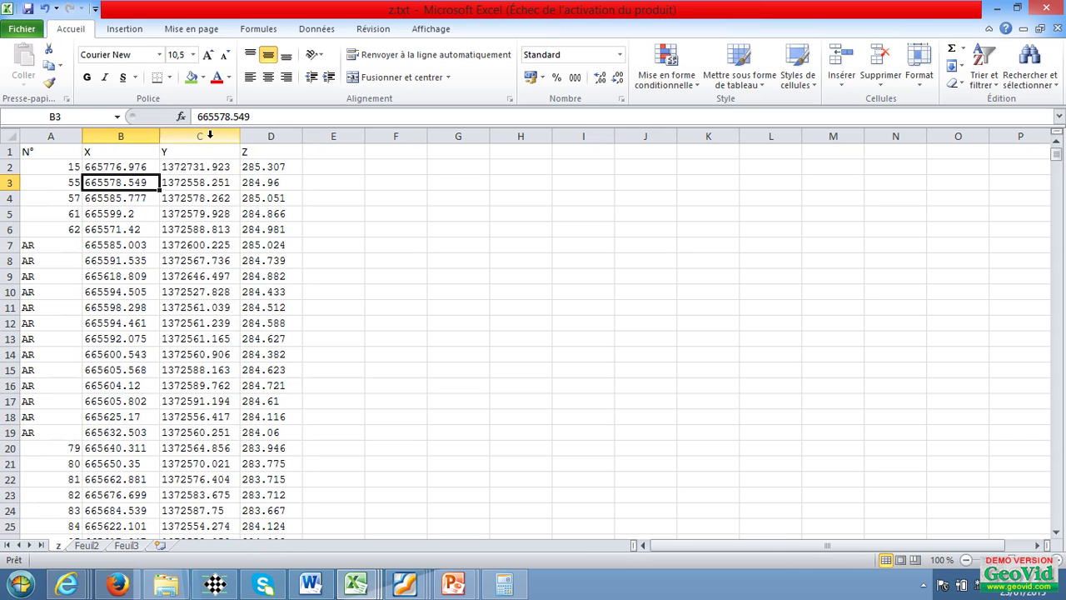
{"action": "key", "text": "Right"}
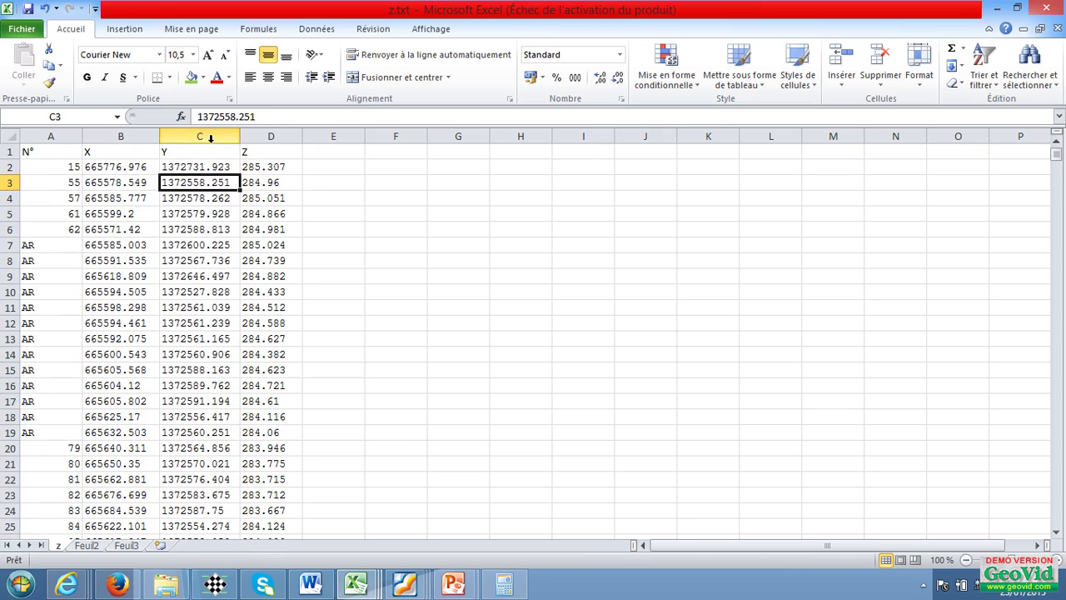
{"action": "left_click", "coordinate": [214, 137]}
{"action": "left_click", "coordinate": [254, 198]}
{"action": "left_click", "coordinate": [86, 214]}
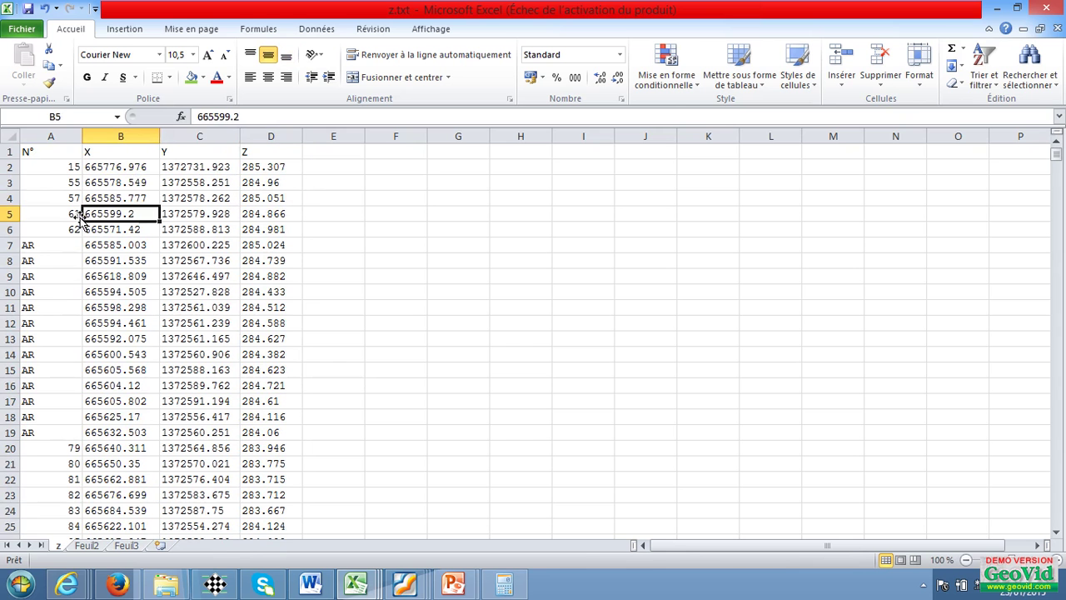
- Delete header row 1 so the point data starts on the first row
{"action": "left_click", "coordinate": [11, 150]}
{"action": "right_click", "coordinate": [14, 152]}
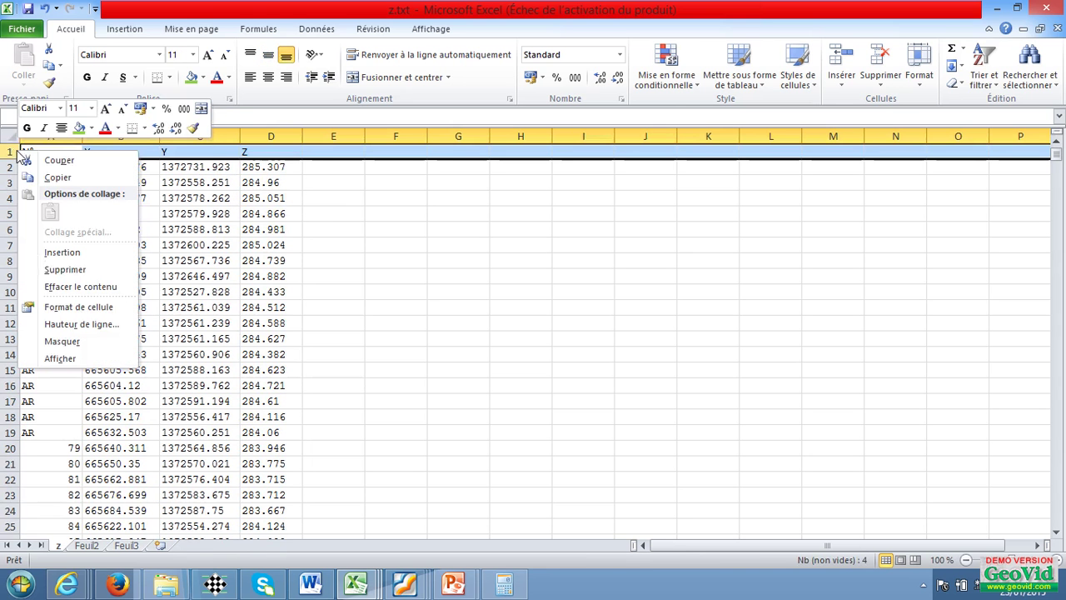
{"action": "left_click", "coordinate": [58, 272]}
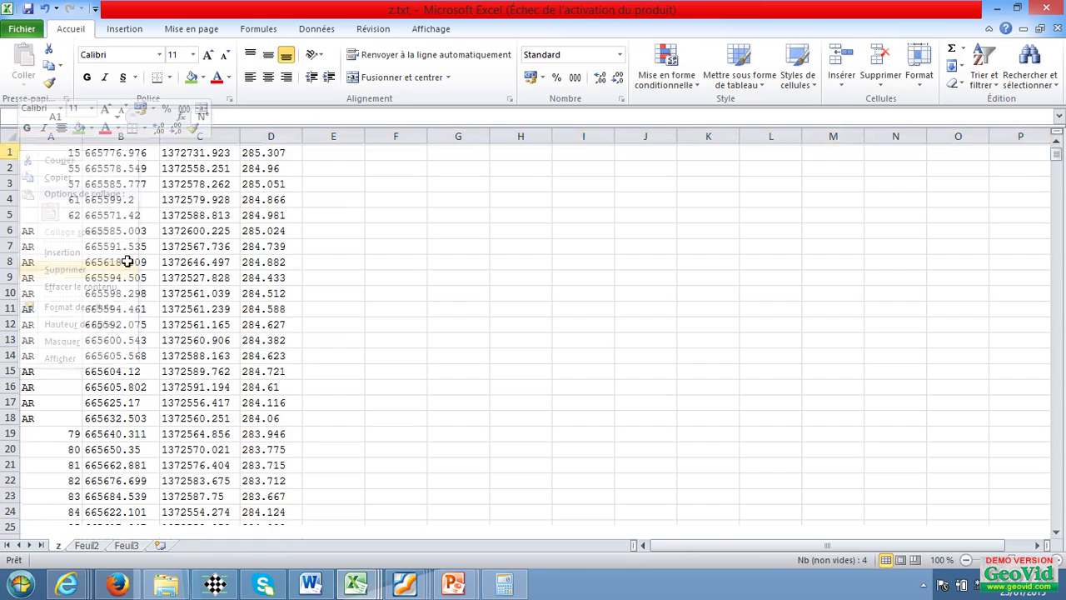
{"action": "left_click", "coordinate": [126, 260]}
{"action": "left_click", "coordinate": [93, 198]}
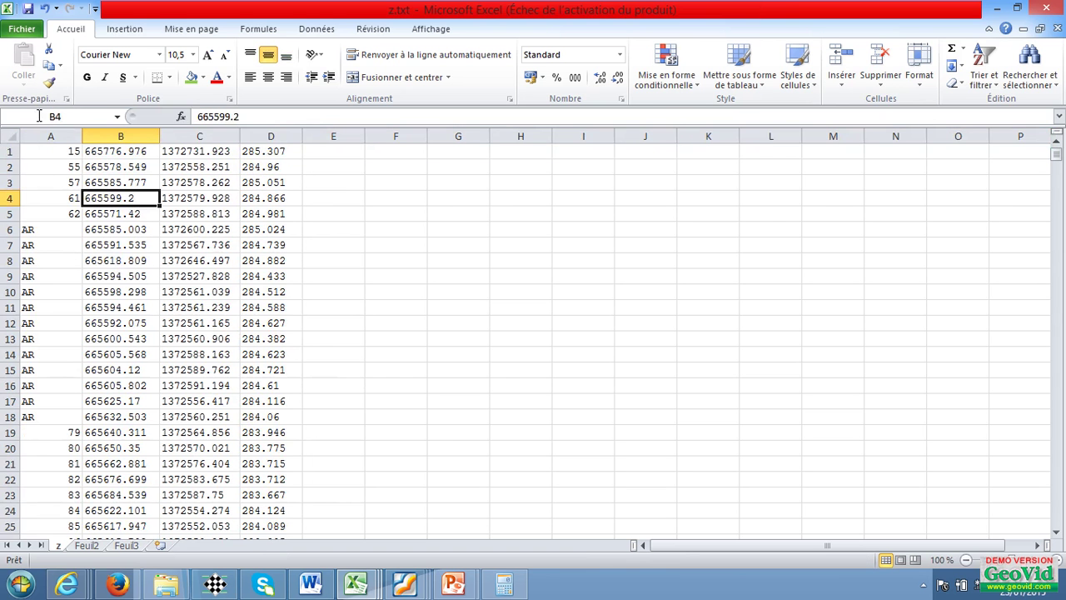
- Save the active sheet as tab-delimited text 'FOrmation covadis' and switch to Covadis
{"action": "left_click", "coordinate": [23, 29]}
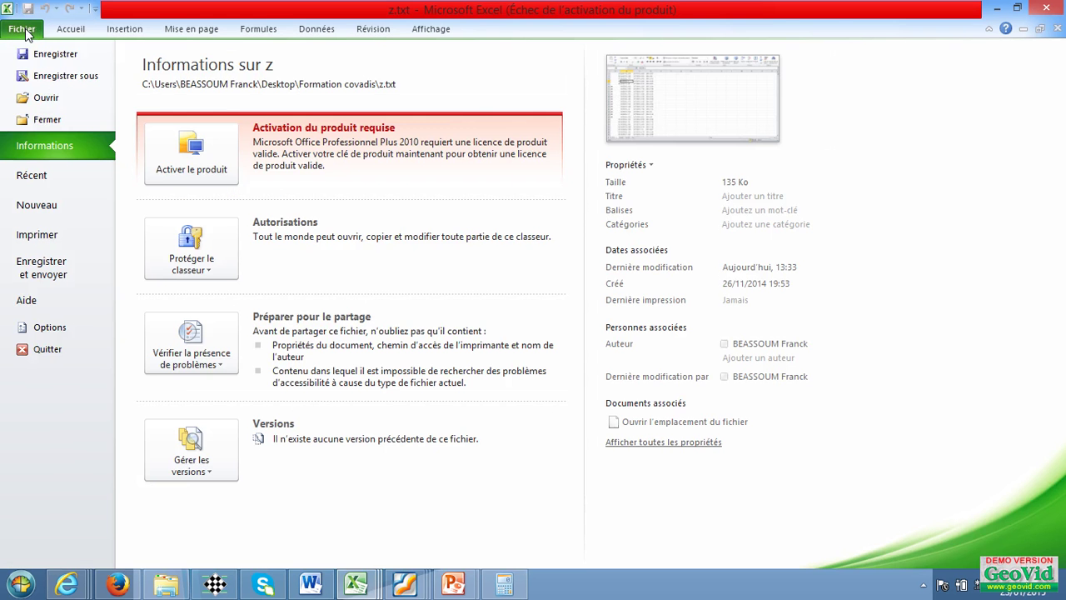
{"action": "left_click", "coordinate": [55, 75]}
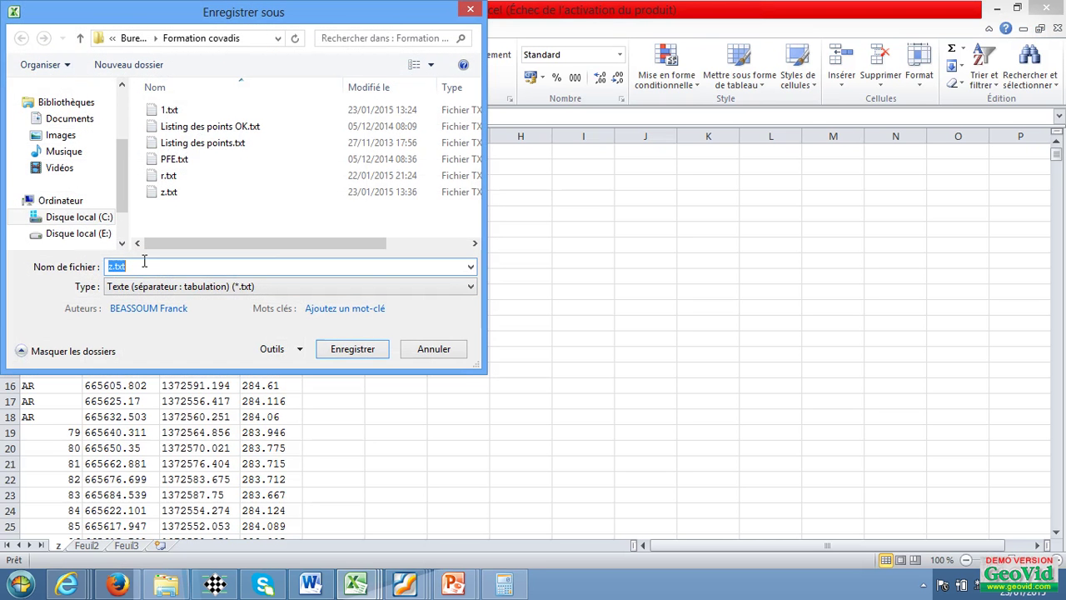
{"action": "type", "text": "FOrmation covadis"}
{"action": "left_click", "coordinate": [332, 354]}
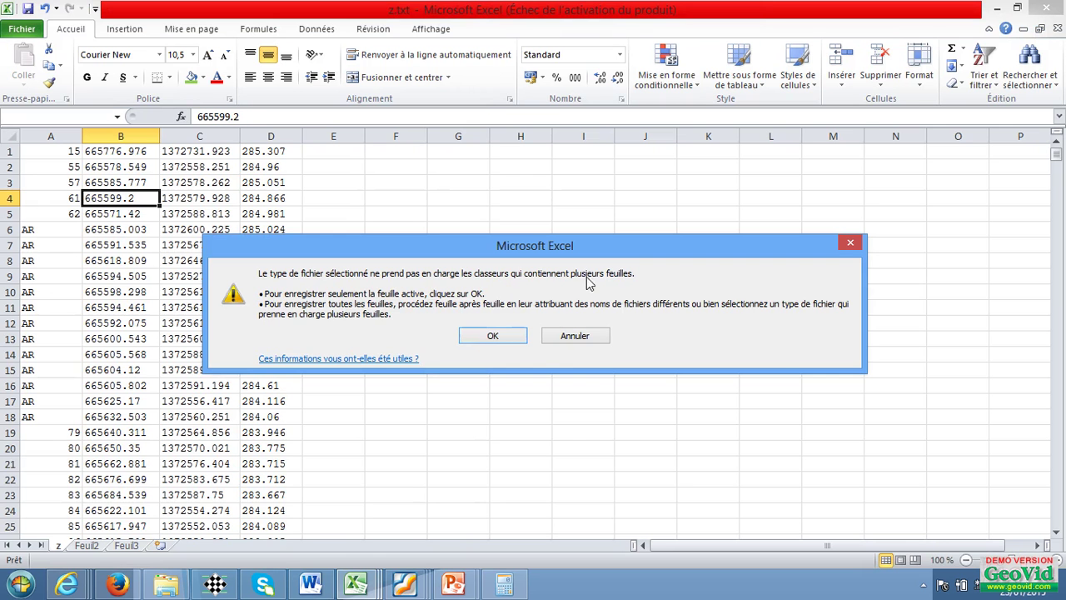
{"action": "left_click", "coordinate": [490, 336]}
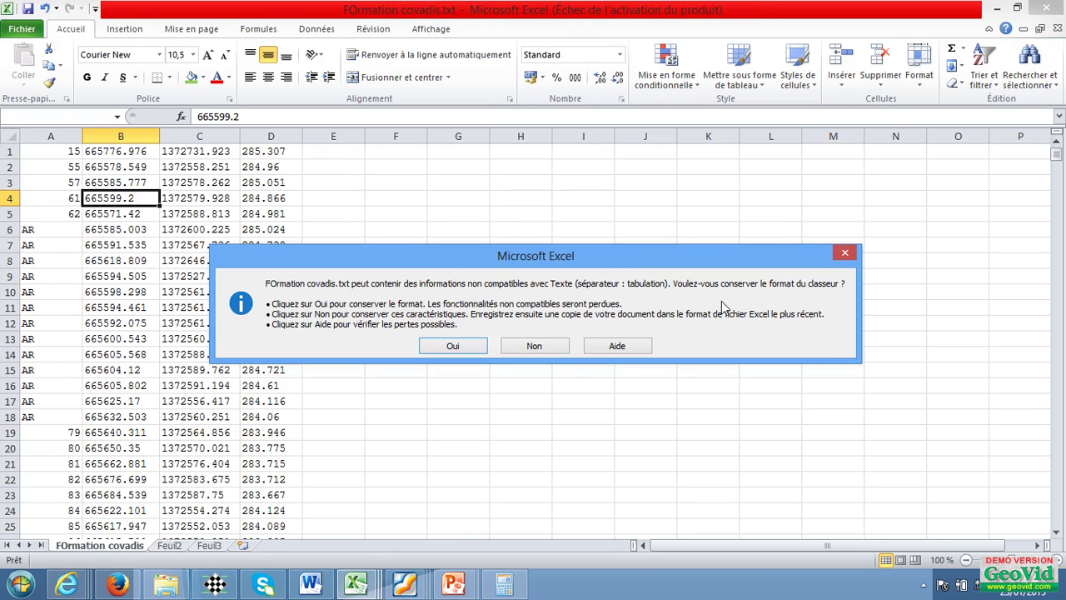
{"action": "left_click", "coordinate": [456, 348]}
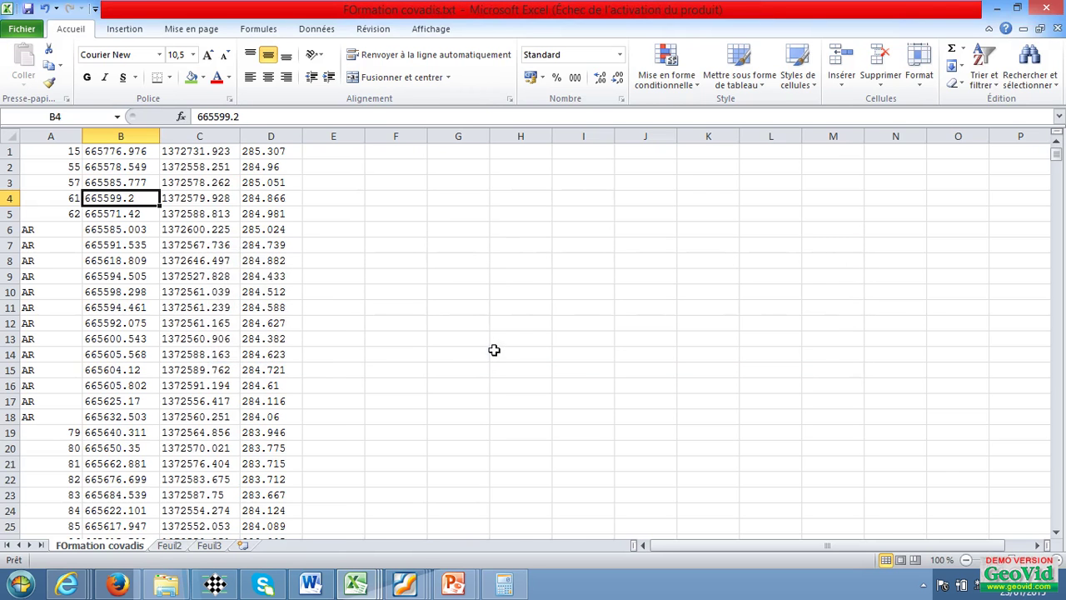
{"action": "left_click", "coordinate": [215, 584]}
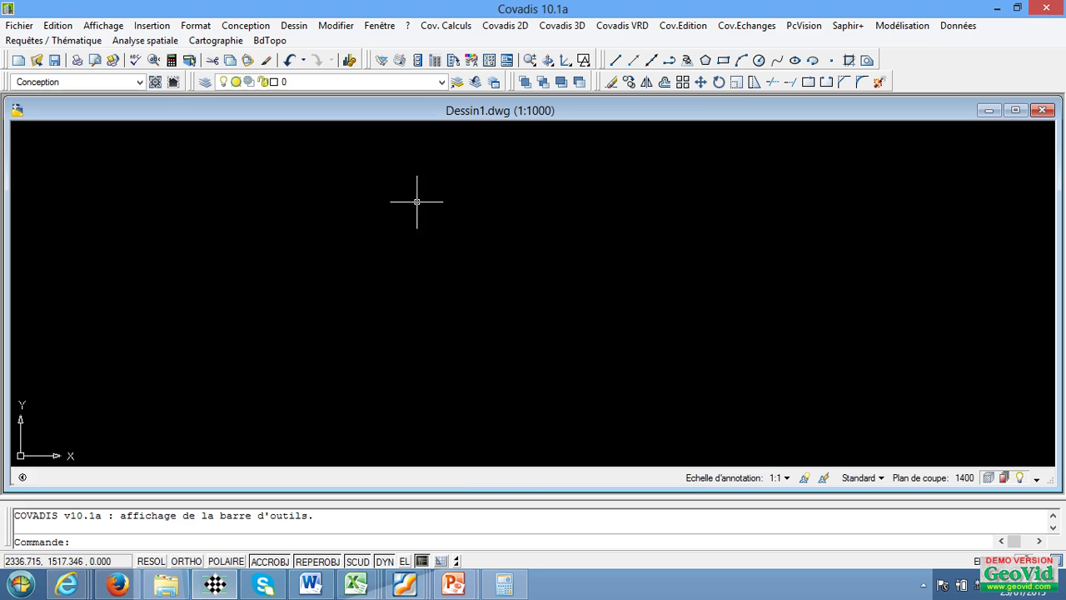
- Start Covadis 2D Chargement de semis and choose FOrmation covadis.txt as the points file
{"action": "left_click", "coordinate": [506, 26]}
{"action": "mouse_move", "coordinate": [507, 72]}
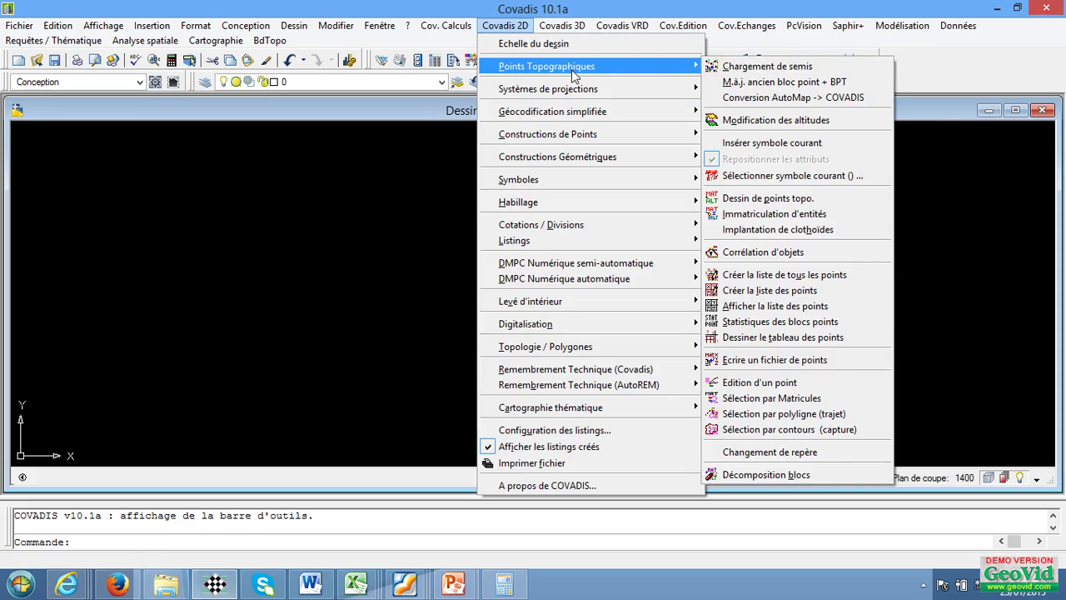
{"action": "left_click", "coordinate": [760, 72]}
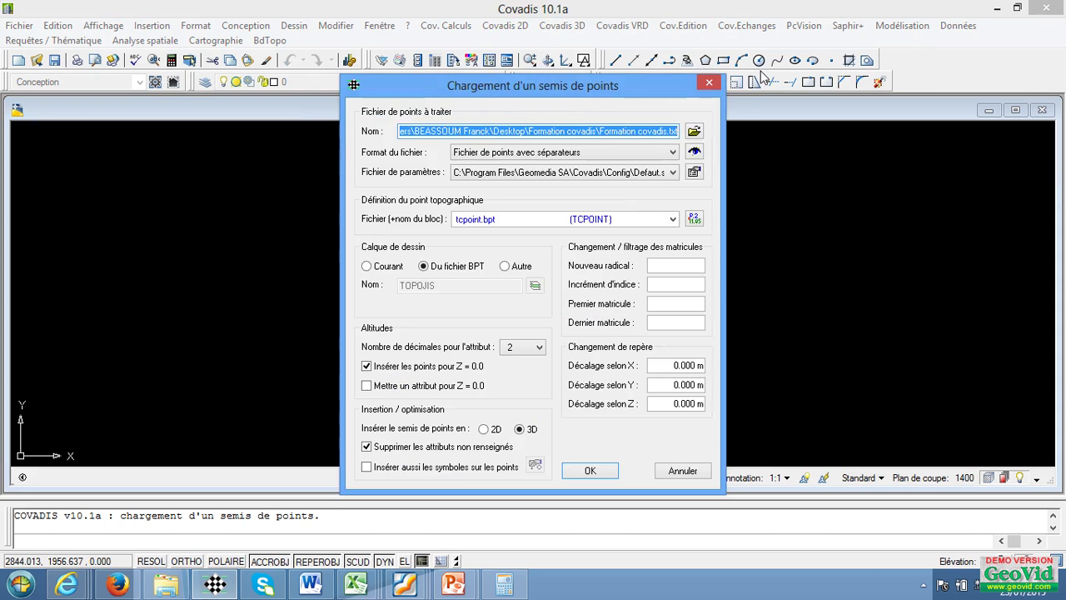
{"action": "left_click", "coordinate": [695, 131]}
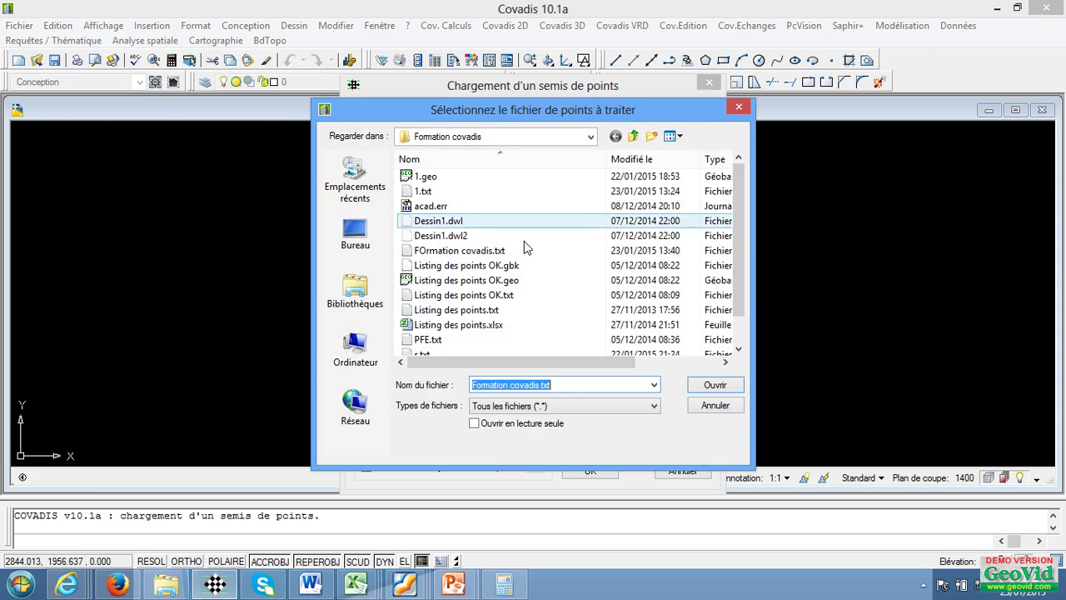
{"action": "left_click", "coordinate": [525, 250]}
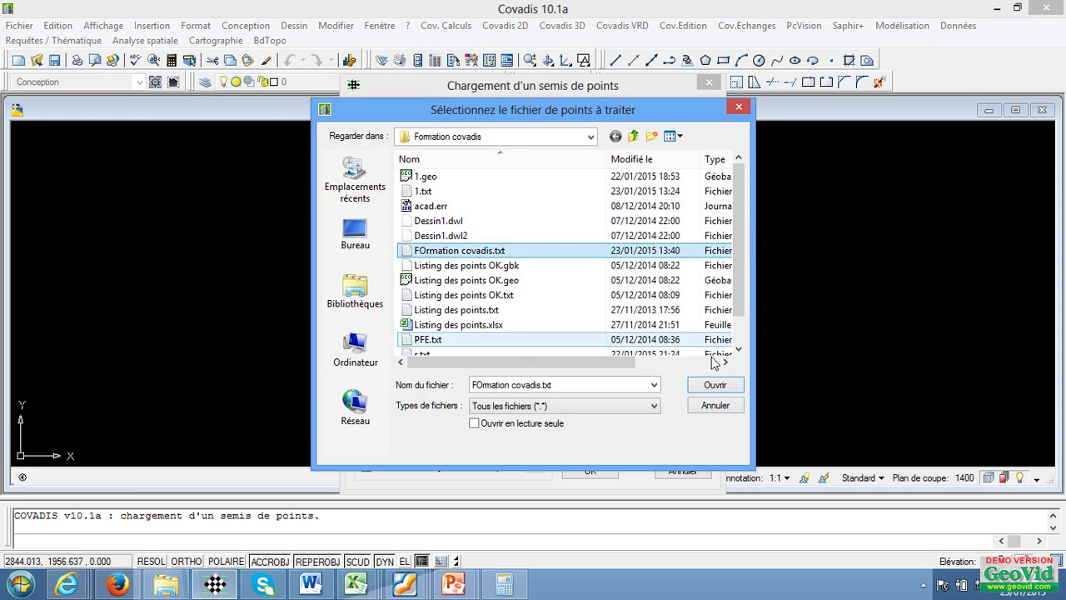
{"action": "left_click", "coordinate": [715, 385]}
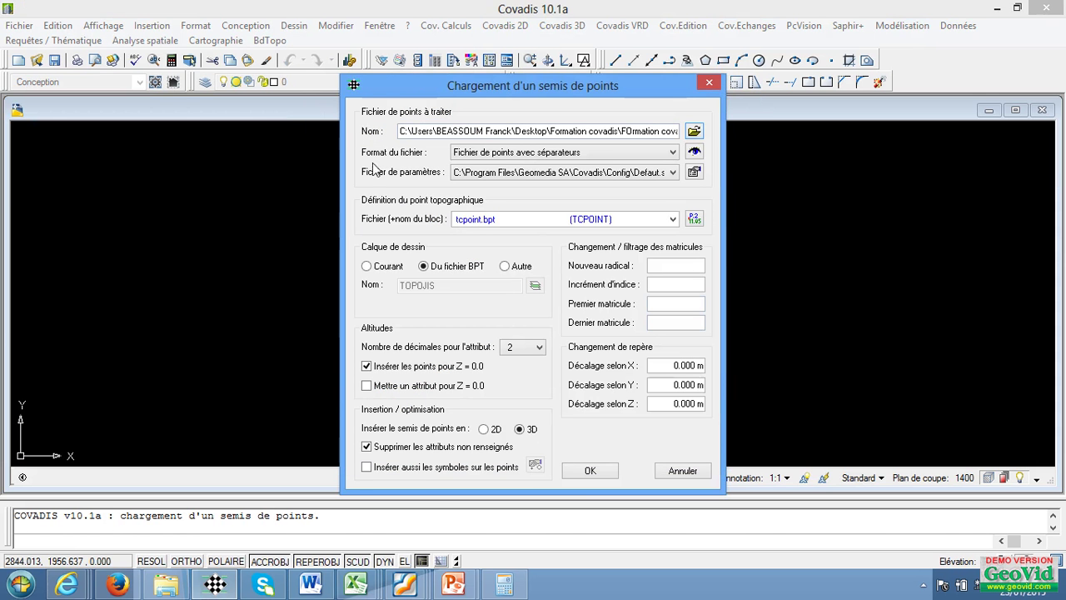
- Set the format to 'Fichier de points avec séparateurs' and preview the survey file's point, X, Y, Z columns
{"action": "left_click", "coordinate": [535, 154]}
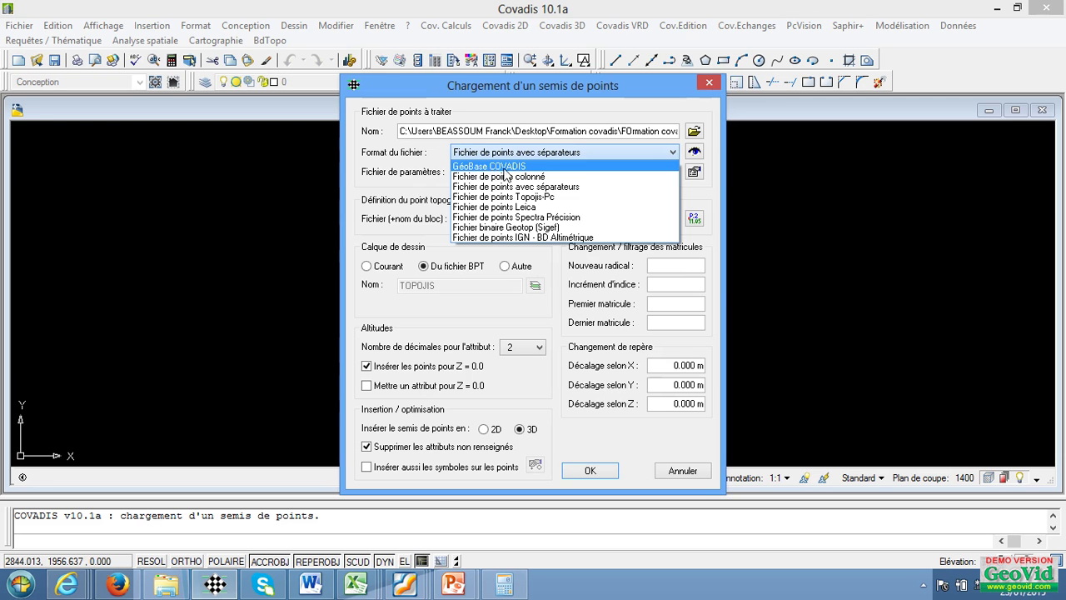
{"action": "left_click", "coordinate": [552, 169]}
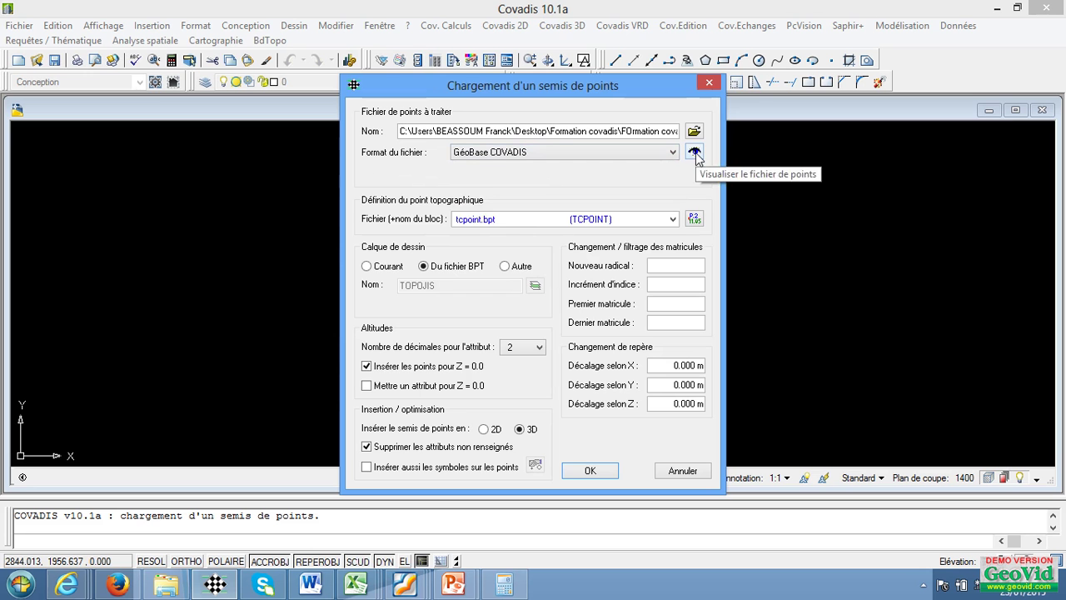
{"action": "left_click", "coordinate": [665, 154]}
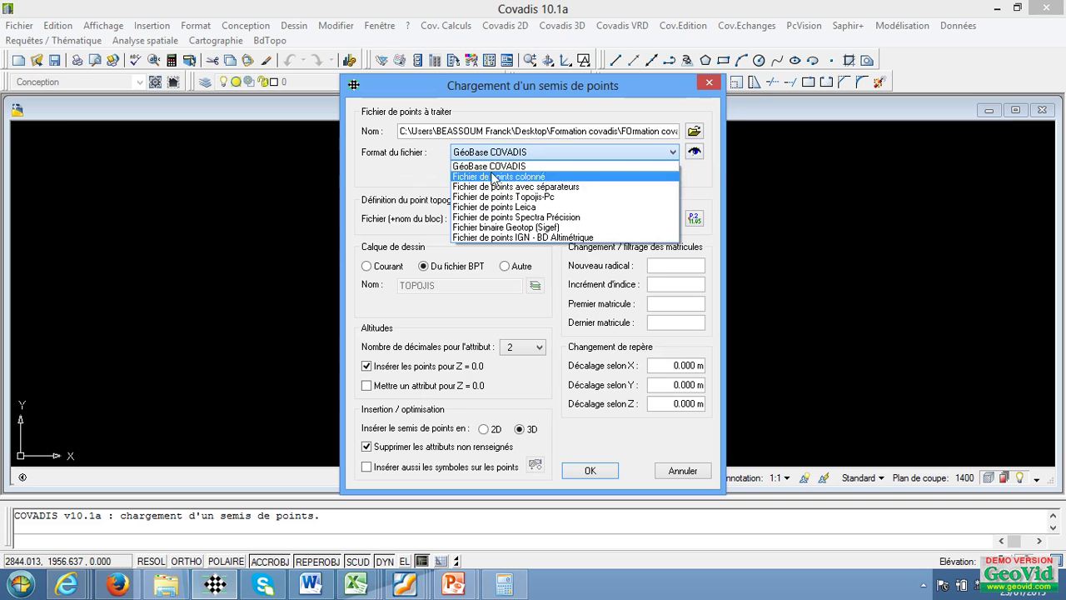
{"action": "left_click", "coordinate": [567, 190]}
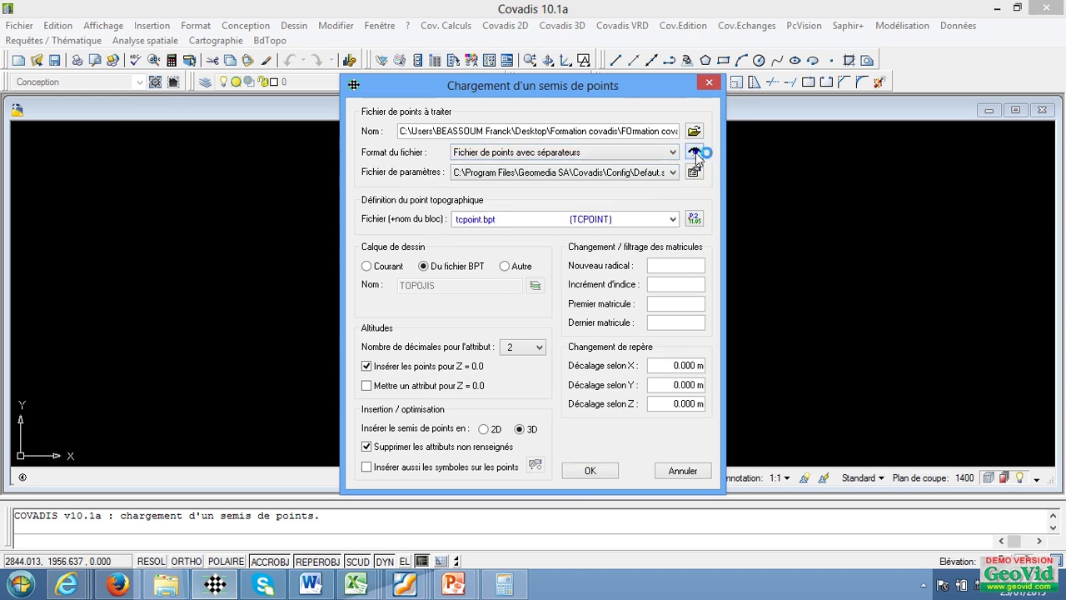
{"action": "left_click", "coordinate": [694, 152]}
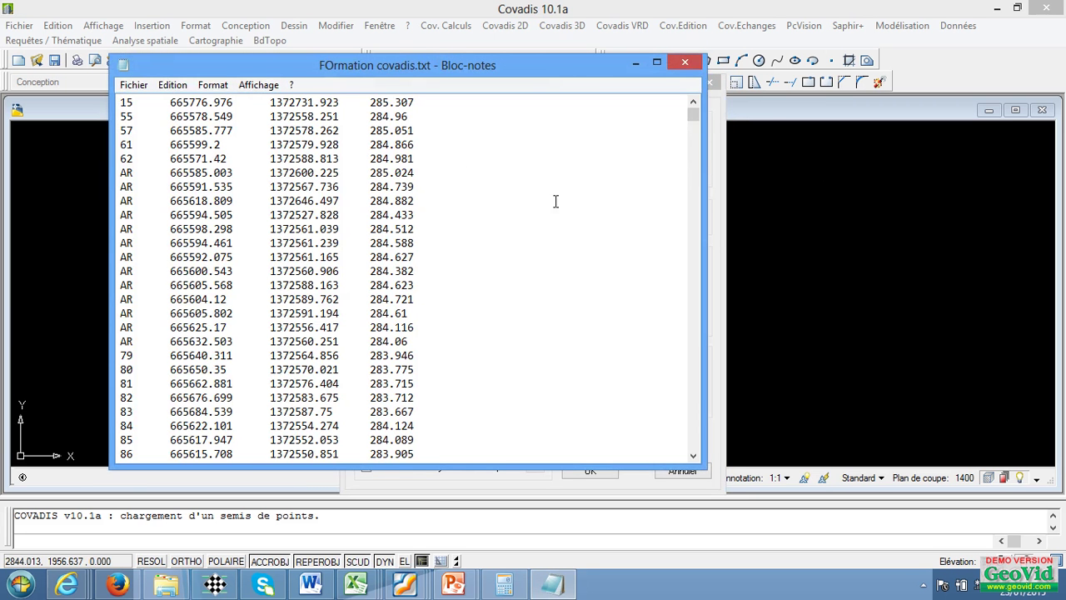
{"action": "left_click", "coordinate": [685, 63]}
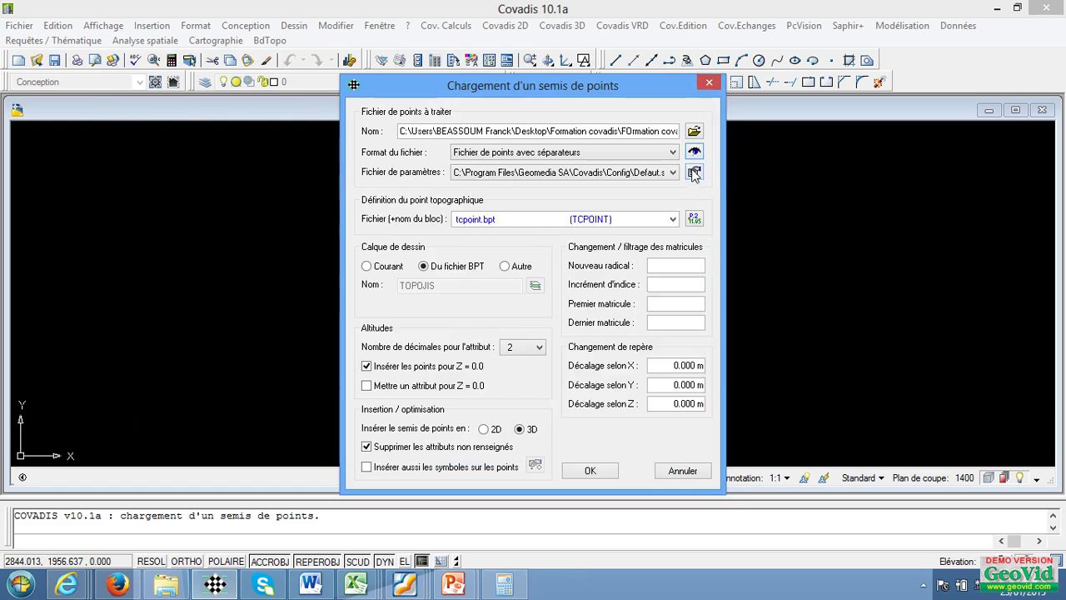
- Confirm space separators with MXYZ order and the symbol code ignored
{"action": "left_click", "coordinate": [694, 172]}
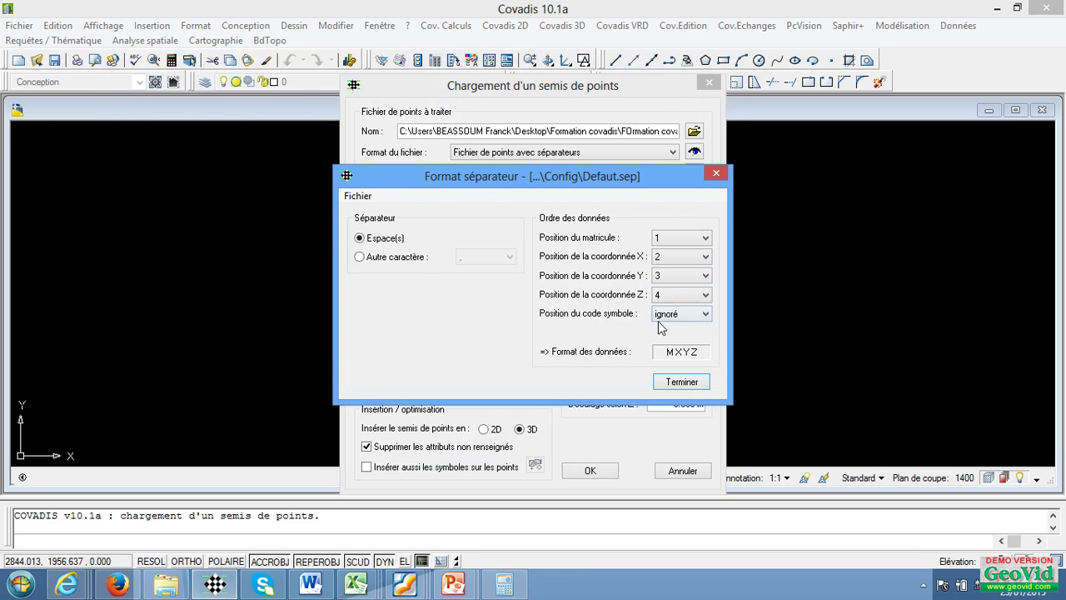
{"action": "left_click", "coordinate": [667, 323]}
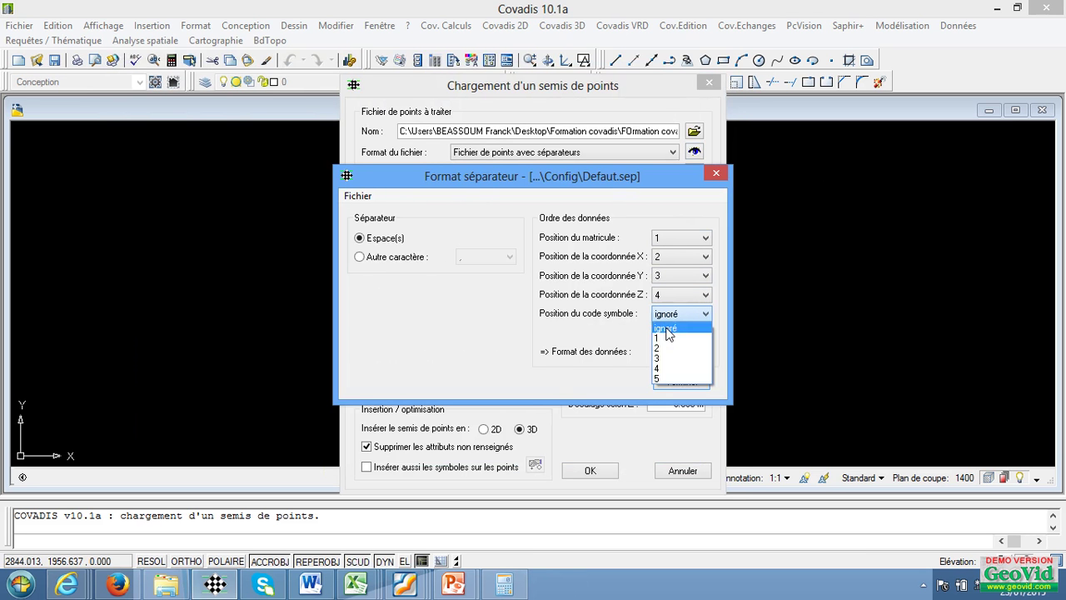
{"action": "left_click", "coordinate": [666, 331]}
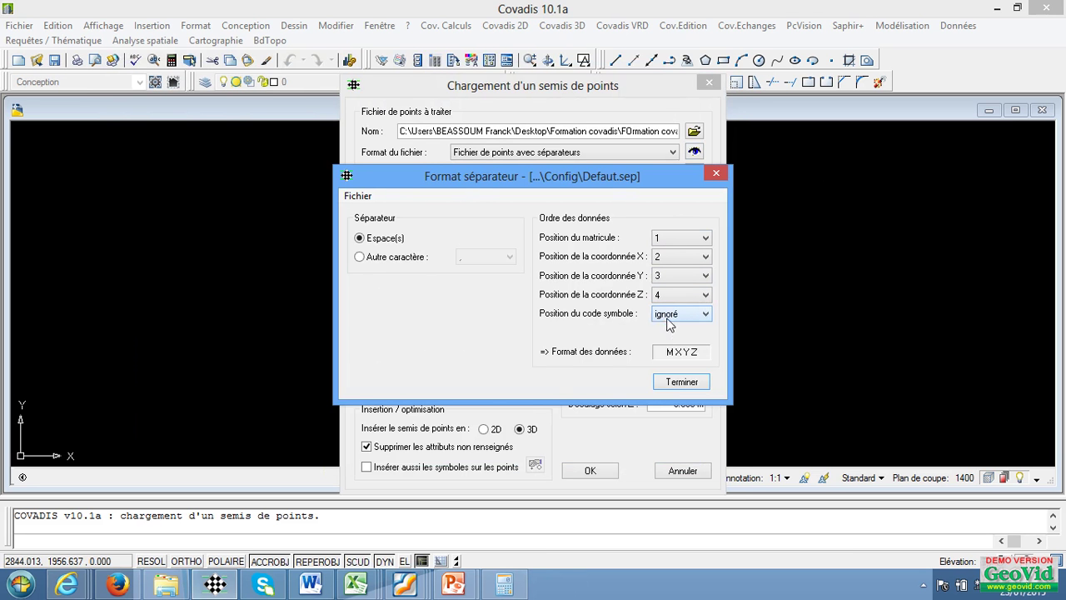
{"action": "left_click", "coordinate": [681, 383]}
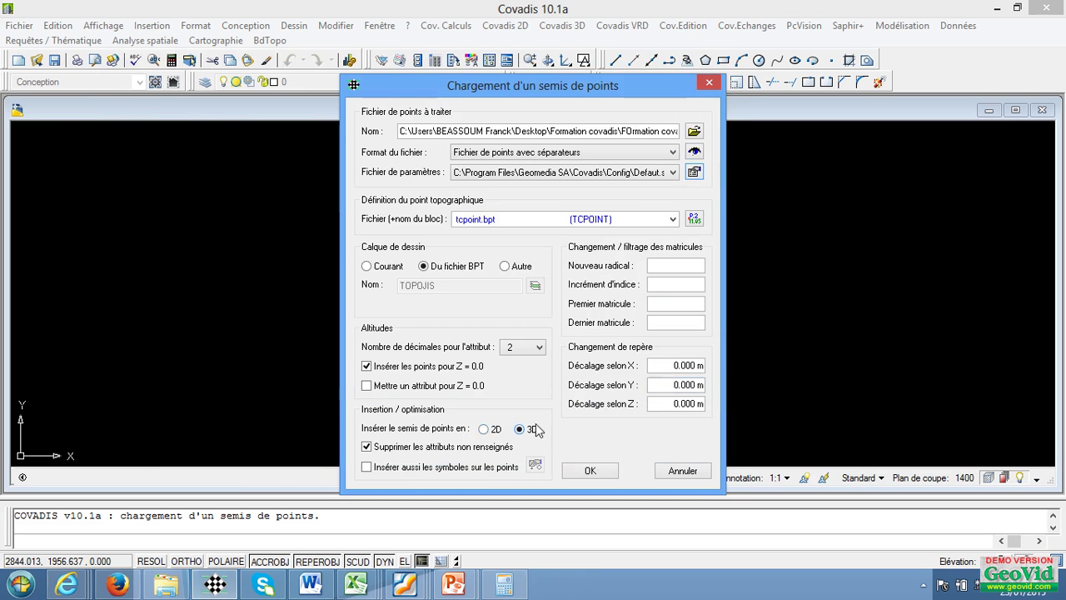
- Keep 3D point insertion and load the survey points into Dessin1.dwg
{"action": "left_click", "coordinate": [485, 430]}
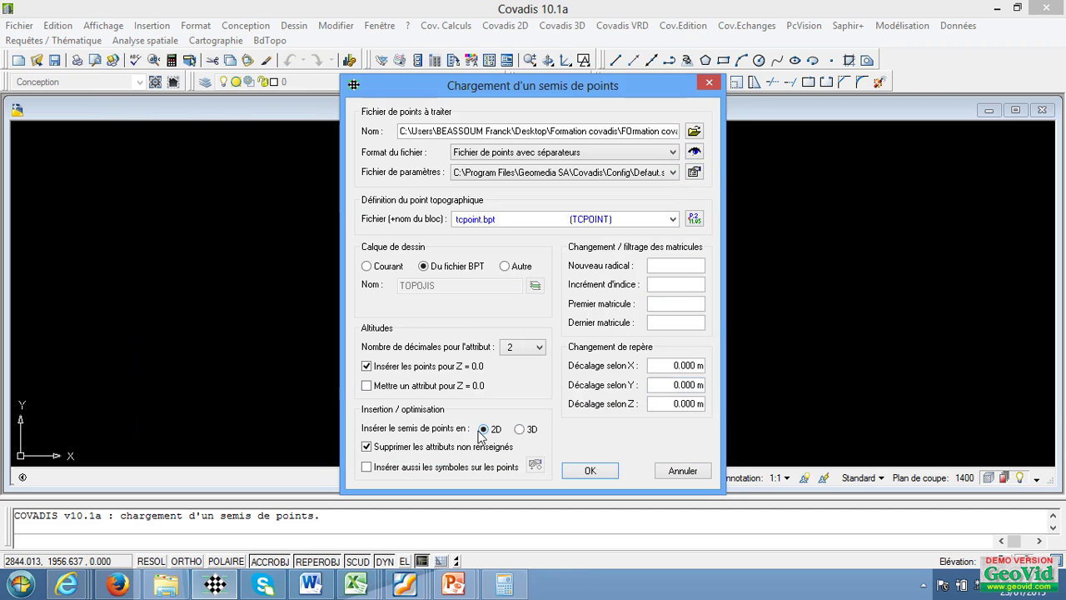
{"action": "left_click", "coordinate": [520, 430]}
{"action": "left_click", "coordinate": [572, 470]}
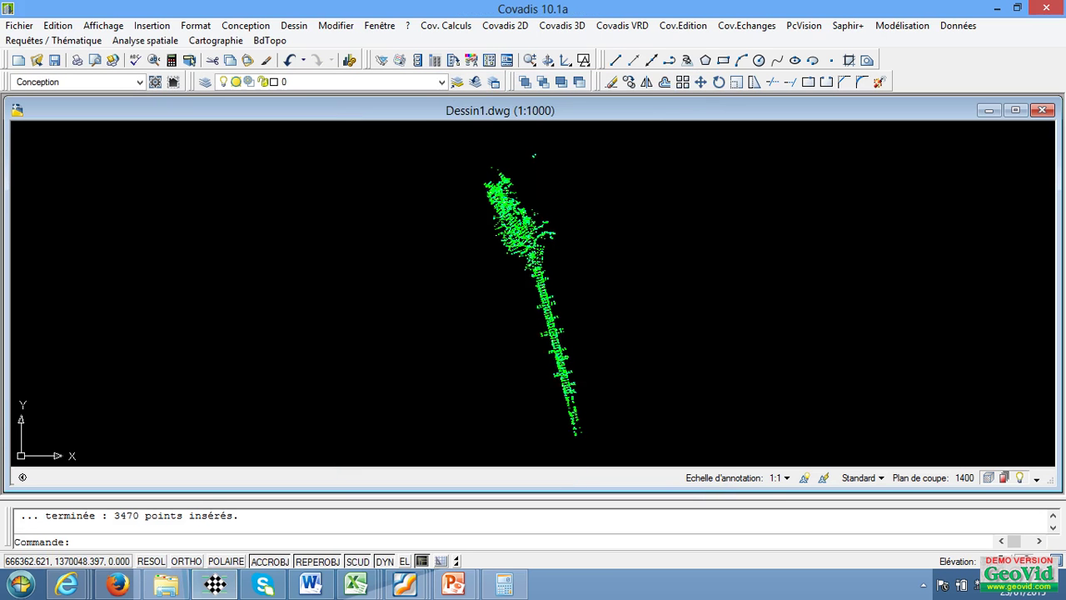
- Zoom in and out over the green cloud of 3470 survey points to inspect it
{"action": "scroll", "coordinate": [557, 267], "scroll_direction": "up", "scroll_amount": 5}
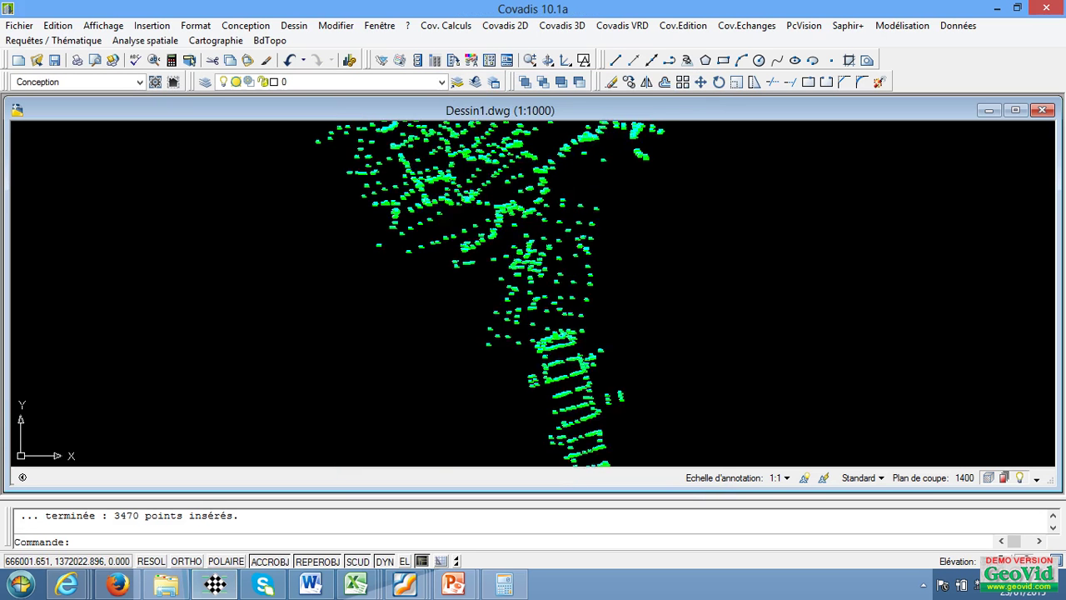
{"action": "scroll", "coordinate": [546, 255], "scroll_direction": "down", "scroll_amount": 6}
{"action": "scroll", "coordinate": [489, 262], "scroll_direction": "up", "scroll_amount": 5}
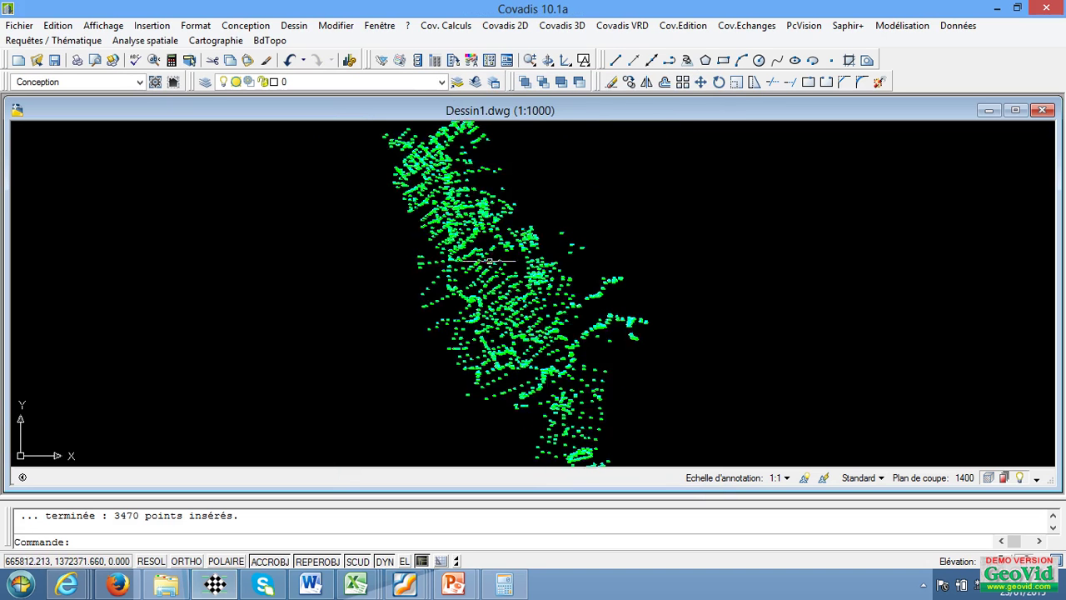
{"action": "scroll", "coordinate": [490, 262], "scroll_direction": "down", "scroll_amount": 6}
{"action": "scroll", "coordinate": [488, 255], "scroll_direction": "up", "scroll_amount": 3}
{"action": "scroll", "coordinate": [479, 249], "scroll_direction": "down", "scroll_amount": 3}
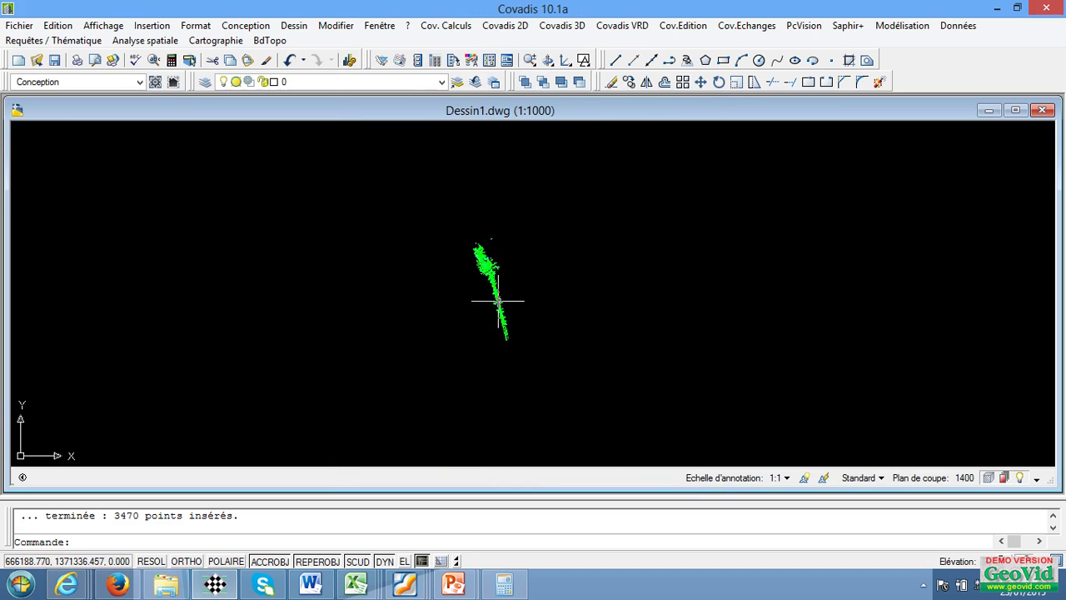
{"action": "scroll", "coordinate": [498, 301], "scroll_direction": "up", "scroll_amount": 4}
{"action": "scroll", "coordinate": [500, 317], "scroll_direction": "up", "scroll_amount": 3}
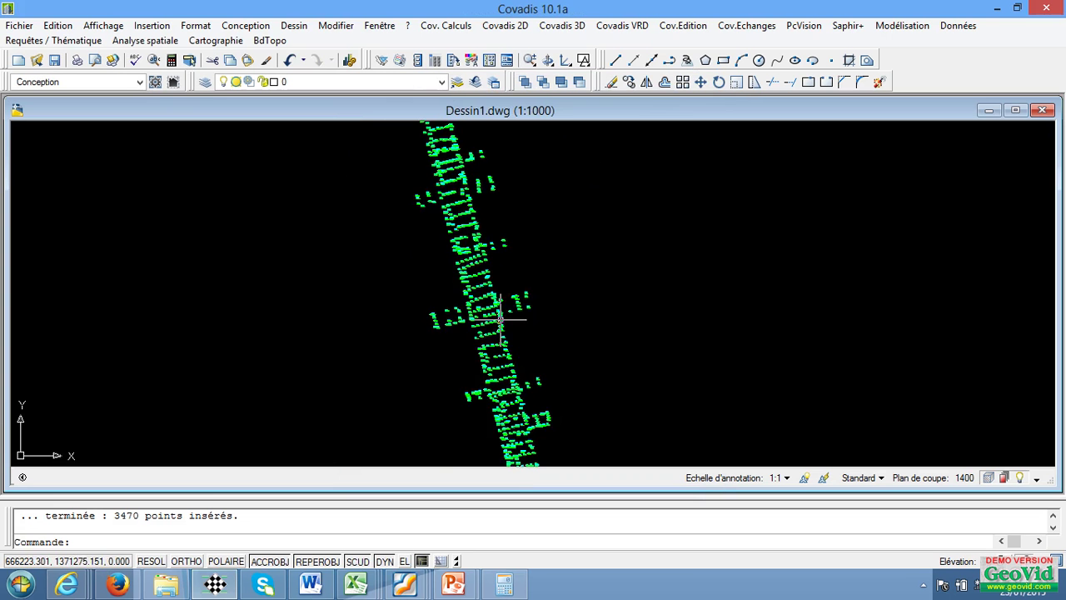
{"action": "scroll", "coordinate": [499, 302], "scroll_direction": "down", "scroll_amount": 3}
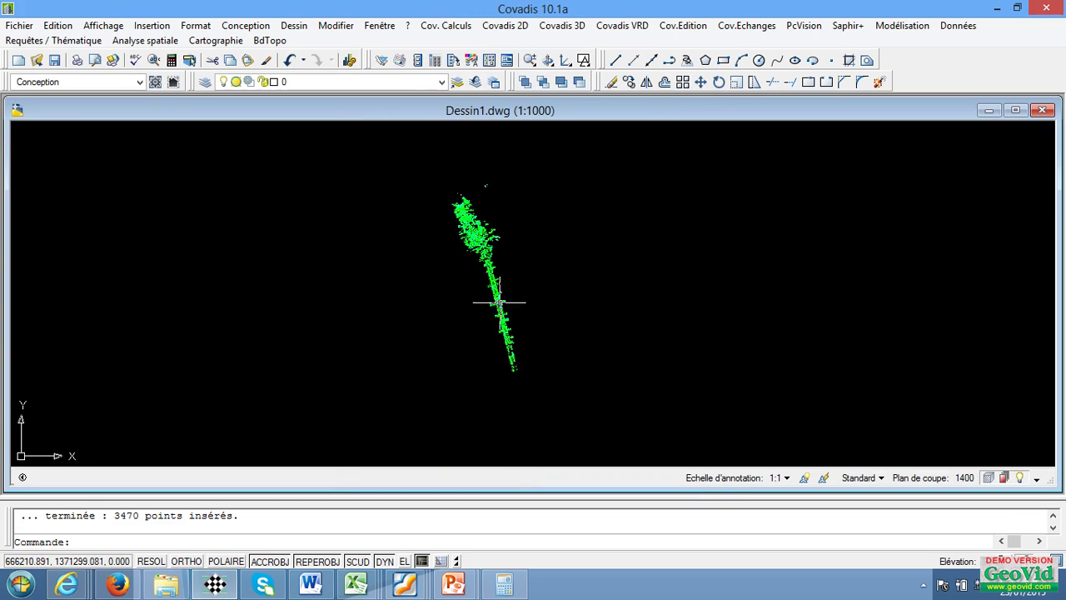
{"action": "scroll", "coordinate": [491, 302], "scroll_direction": "up", "scroll_amount": 3}
{"action": "scroll", "coordinate": [446, 302], "scroll_direction": "down", "scroll_amount": 3}
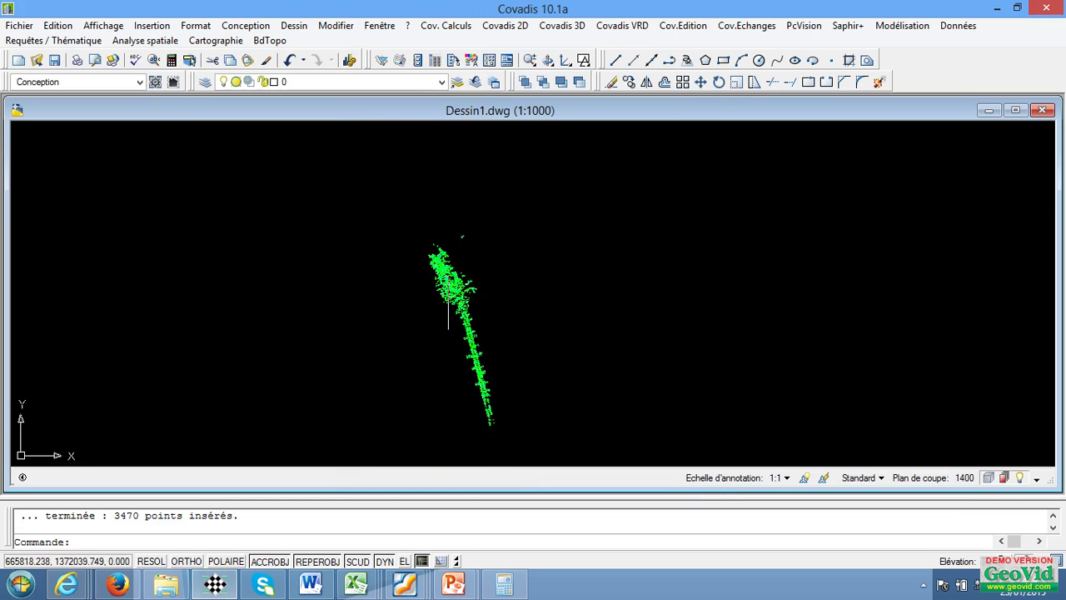
{"action": "scroll", "coordinate": [456, 267], "scroll_direction": "up", "scroll_amount": 3}
{"action": "scroll", "coordinate": [450, 262], "scroll_direction": "down", "scroll_amount": 5}
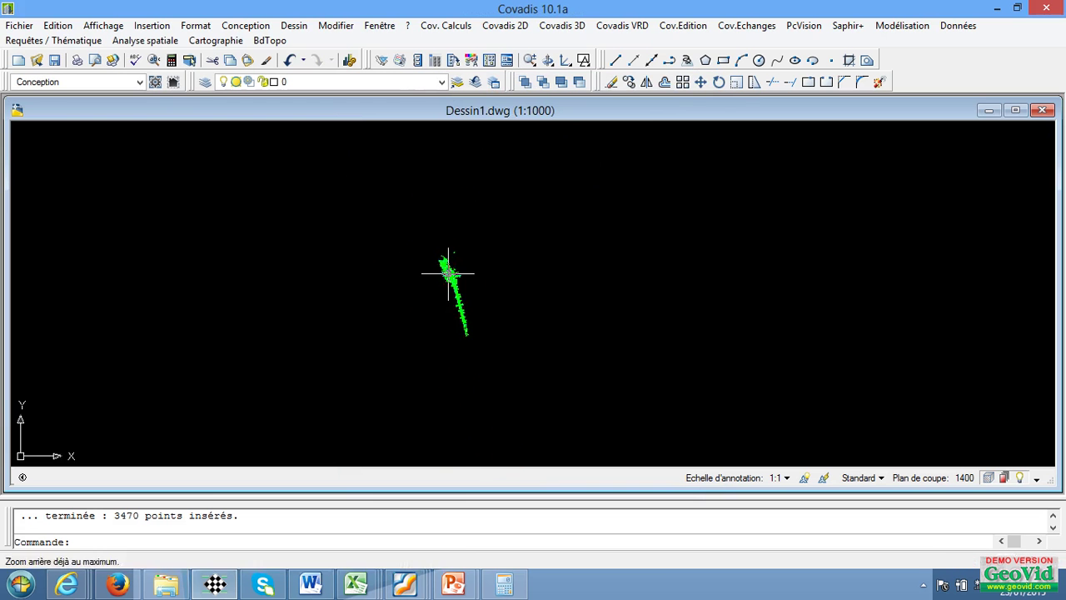
{"action": "scroll", "coordinate": [448, 272], "scroll_direction": "up", "scroll_amount": 3}
{"action": "scroll", "coordinate": [460, 242], "scroll_direction": "down", "scroll_amount": 2}
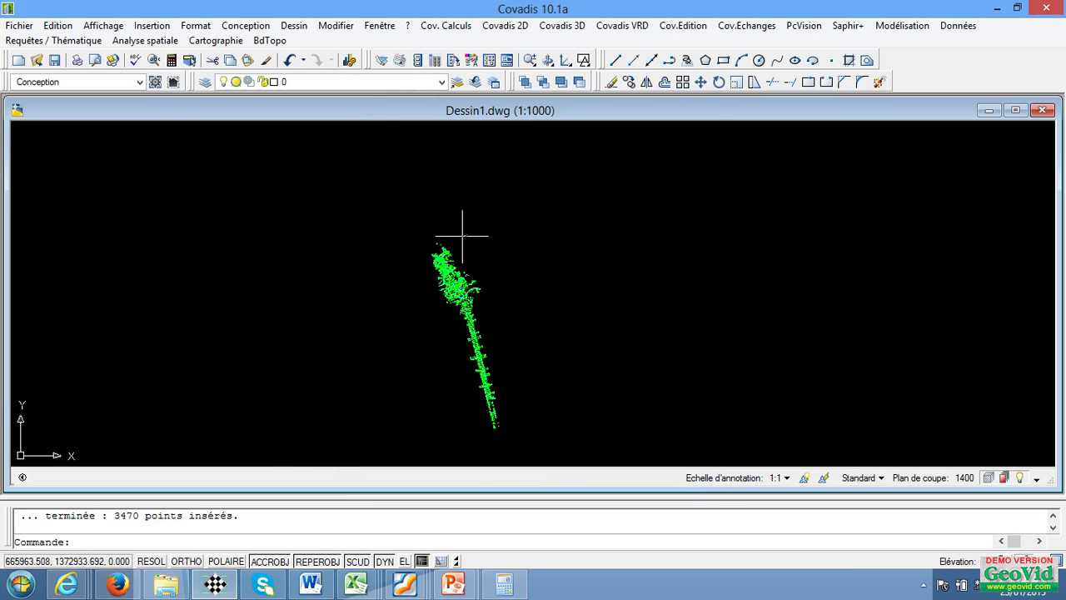
{"action": "scroll", "coordinate": [481, 219], "scroll_direction": "up", "scroll_amount": 5}
{"action": "scroll", "coordinate": [488, 234], "scroll_direction": "down", "scroll_amount": 3}
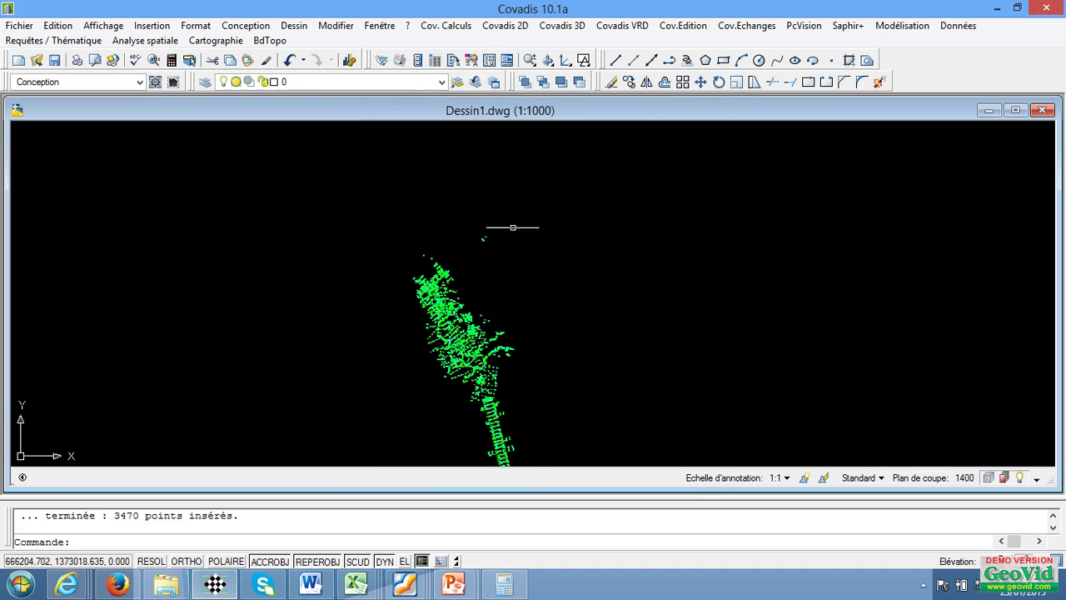
{"action": "scroll", "coordinate": [476, 234], "scroll_direction": "up", "scroll_amount": 2}
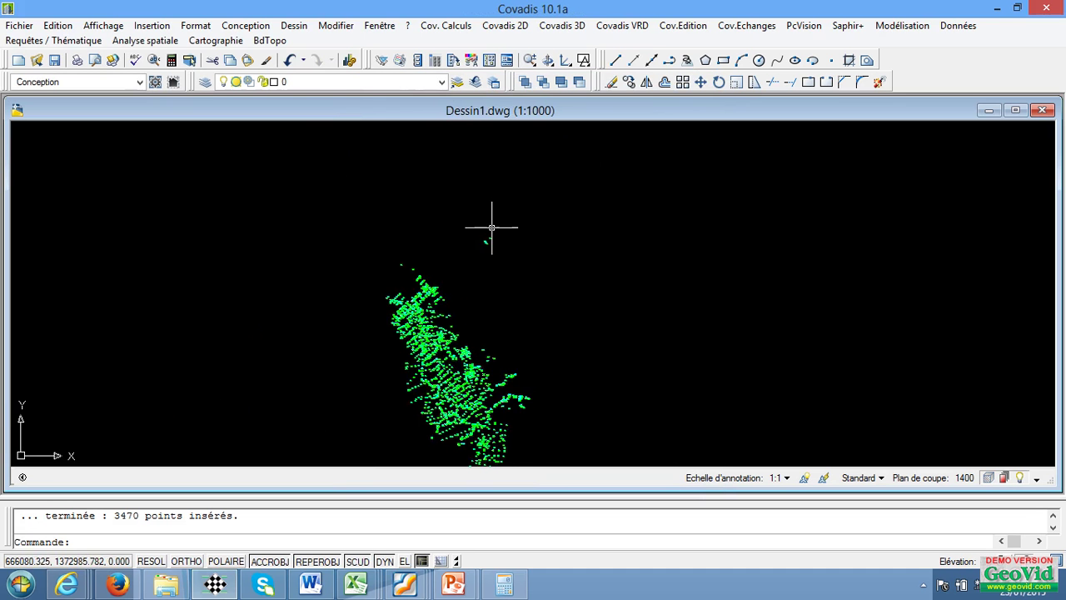
{"action": "scroll", "coordinate": [483, 241], "scroll_direction": "up", "scroll_amount": 1}
- Window-select the 8 isolated points above the cloud and erase them
{"action": "left_click", "coordinate": [485, 236]}
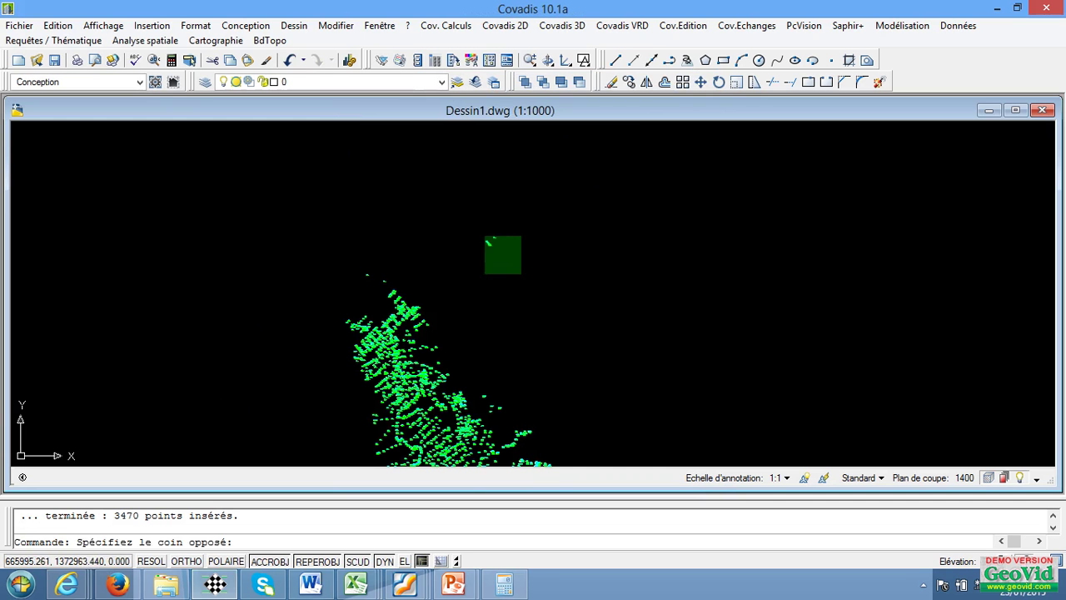
{"action": "left_click", "coordinate": [463, 211]}
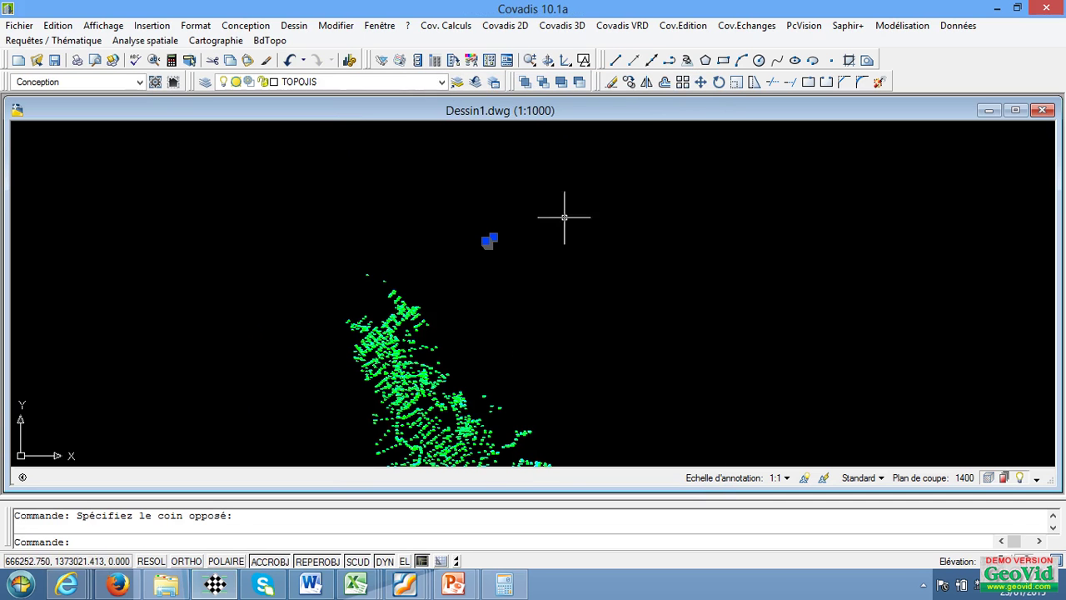
{"action": "left_click", "coordinate": [612, 83]}
{"action": "scroll", "coordinate": [459, 214], "scroll_direction": "down", "scroll_amount": 3}
{"action": "scroll", "coordinate": [461, 247], "scroll_direction": "up", "scroll_amount": 2}
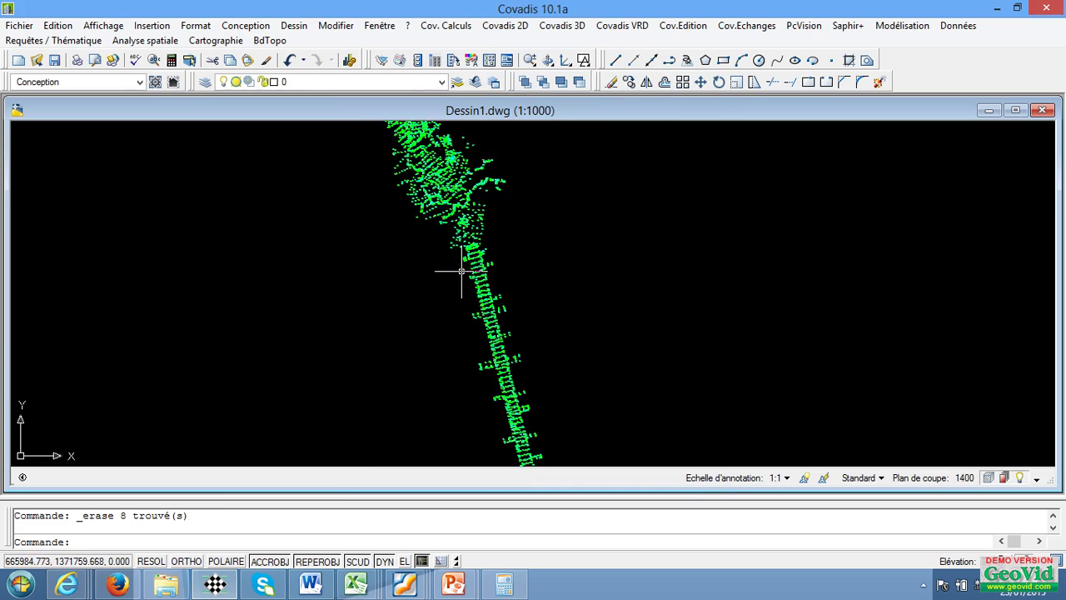
{"action": "scroll", "coordinate": [459, 269], "scroll_direction": "down", "scroll_amount": 4}
{"action": "scroll", "coordinate": [474, 244], "scroll_direction": "up", "scroll_amount": 7}
{"action": "scroll", "coordinate": [474, 244], "scroll_direction": "down", "scroll_amount": 5}
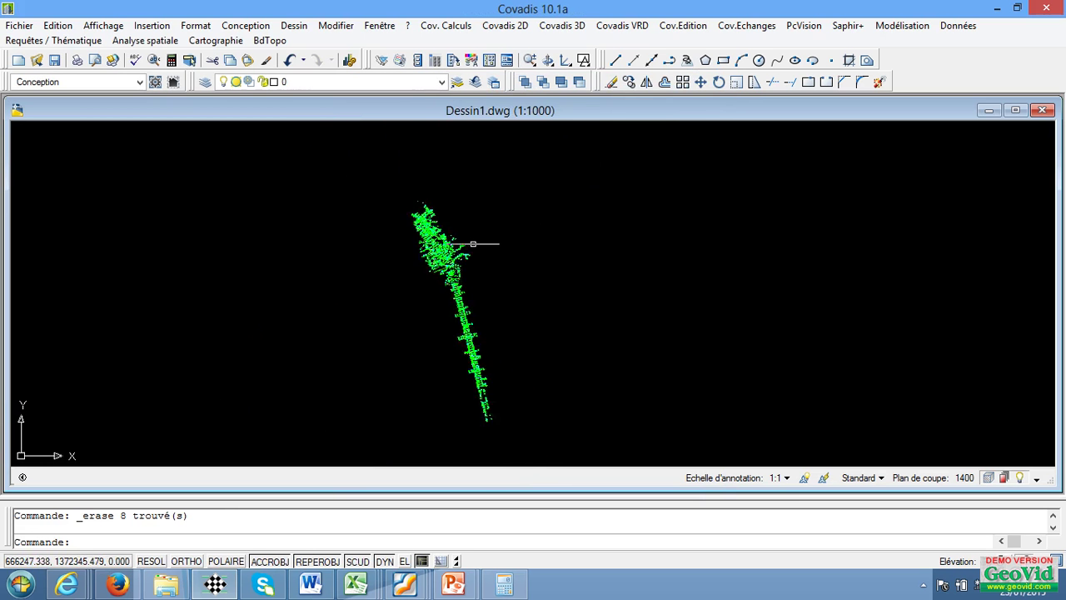
{"action": "scroll", "coordinate": [469, 239], "scroll_direction": "up", "scroll_amount": 4}
{"action": "scroll", "coordinate": [468, 246], "scroll_direction": "up", "scroll_amount": 3}
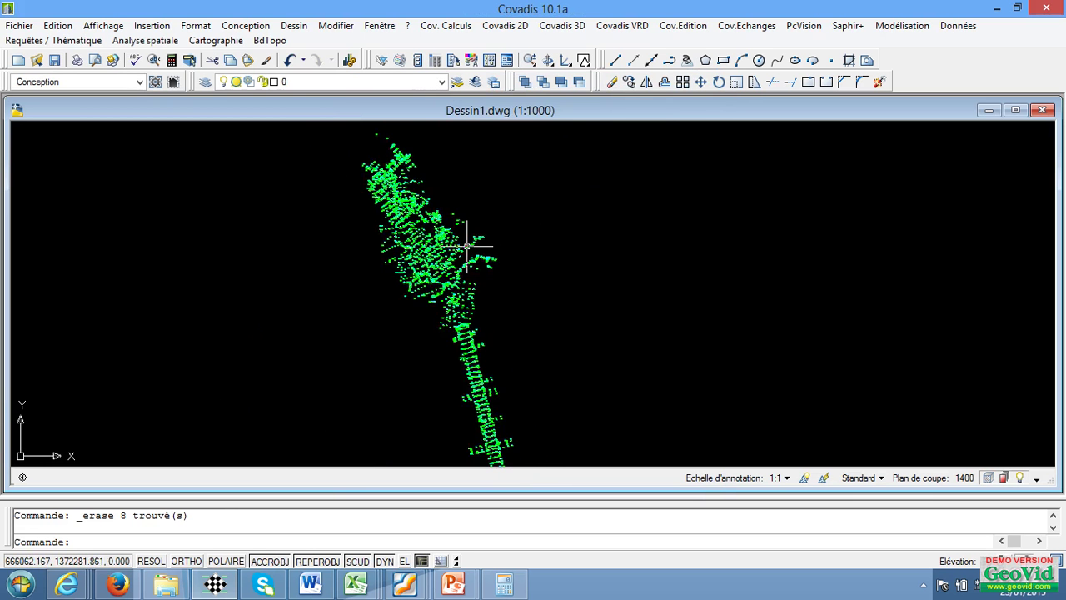
{"action": "scroll", "coordinate": [468, 246], "scroll_direction": "down", "scroll_amount": 4}
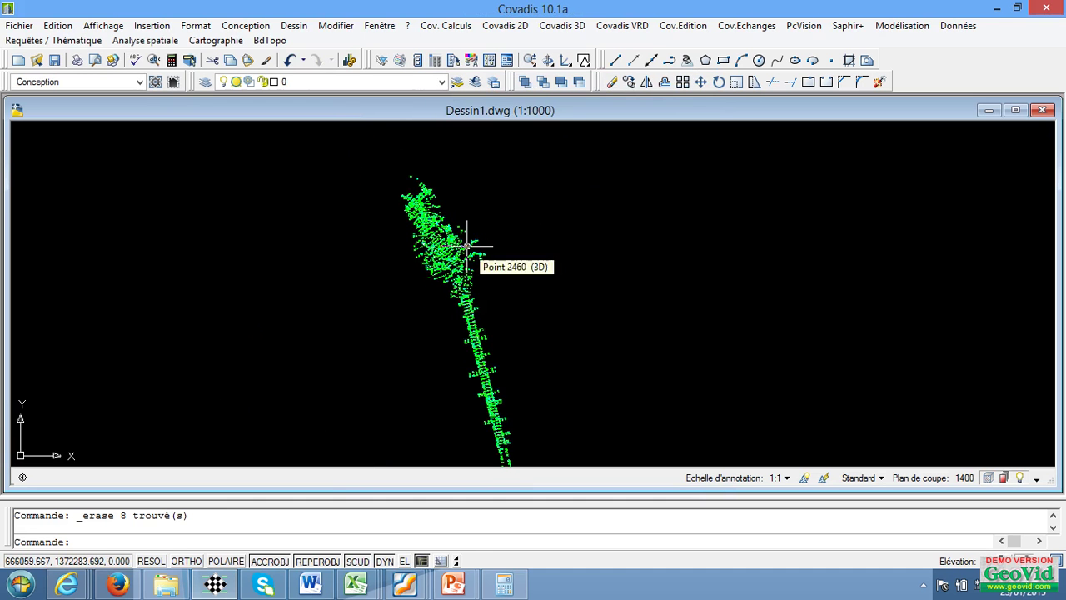
{"action": "scroll", "coordinate": [468, 245], "scroll_direction": "down", "scroll_amount": 2}
{"action": "scroll", "coordinate": [476, 266], "scroll_direction": "up", "scroll_amount": 2}
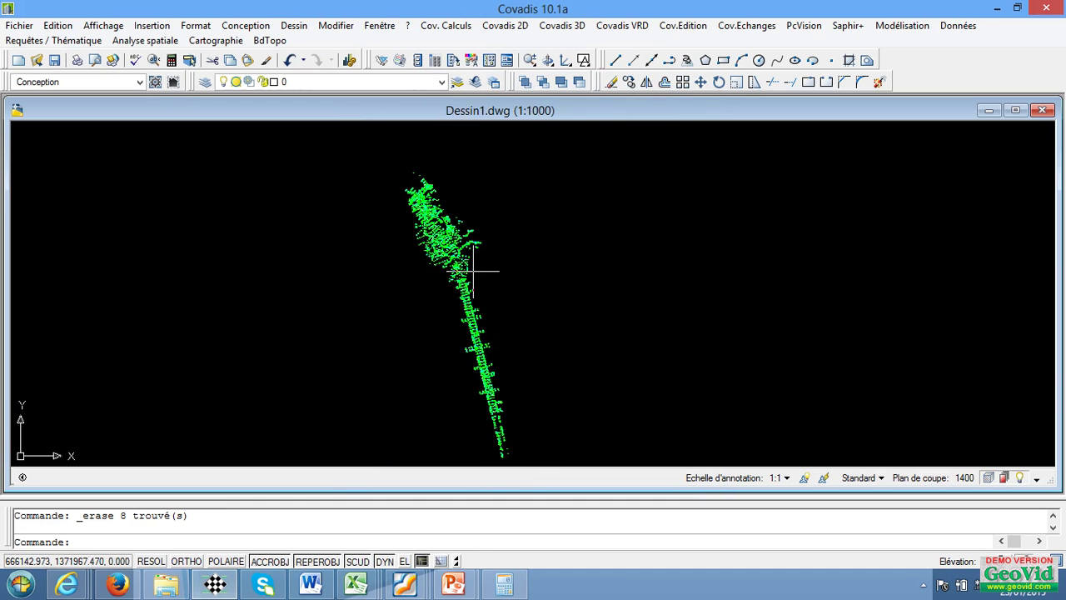
- Launch Covadis 3D Calcul et dessin de M.N.T., finding 3462 points on layer TOPOJIS
{"action": "left_click", "coordinate": [563, 28]}
{"action": "mouse_move", "coordinate": [655, 106]}
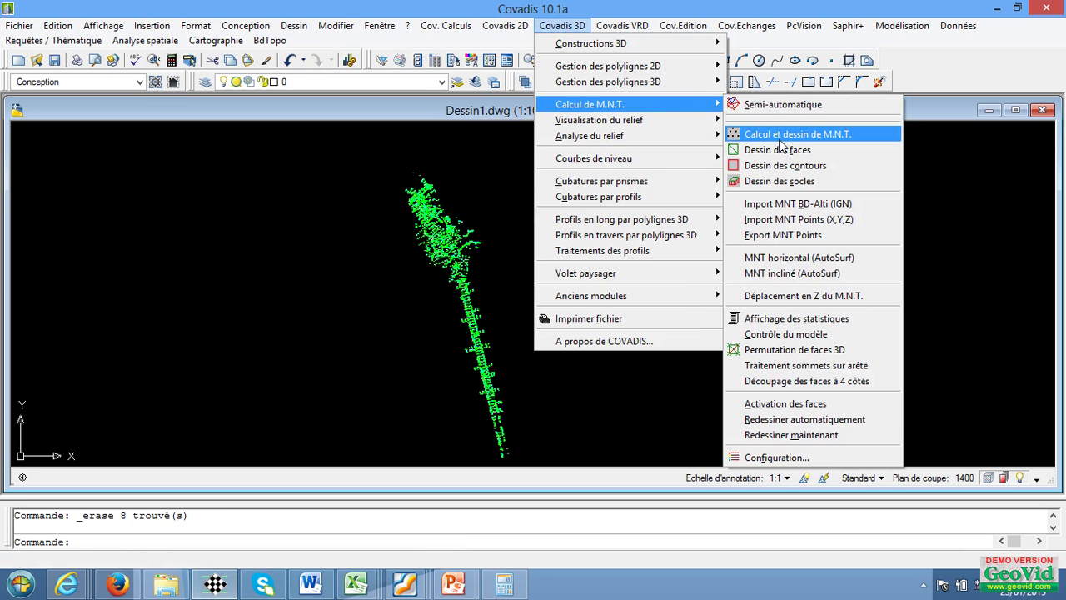
{"action": "left_click", "coordinate": [776, 135]}
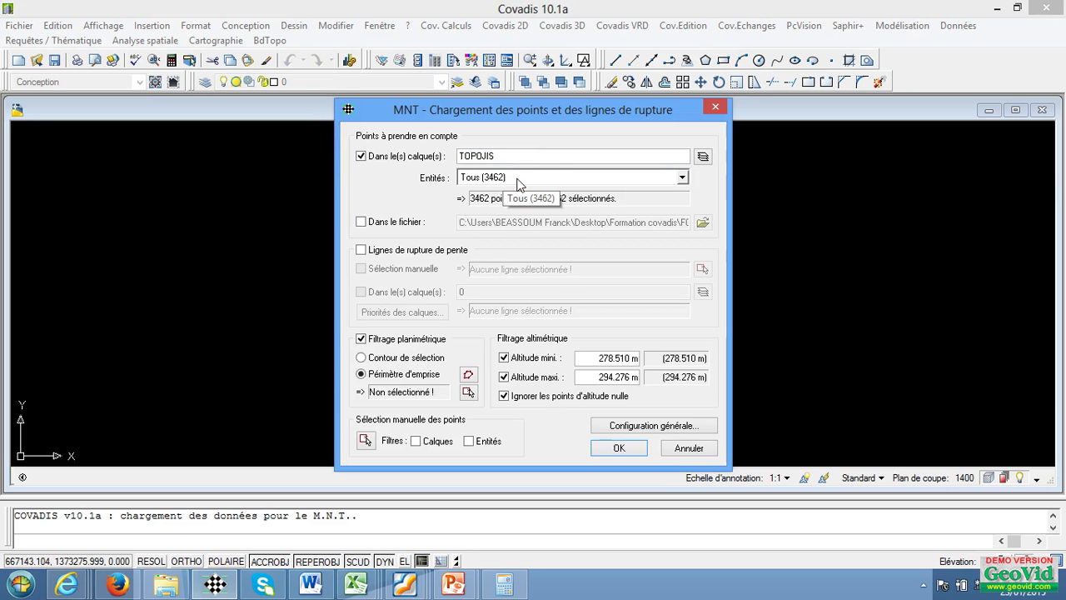
- Enable the Altitude mini and maxi filters, 278.510 m to 294.276 m
{"action": "left_click", "coordinate": [504, 358]}
{"action": "left_click", "coordinate": [504, 378]}
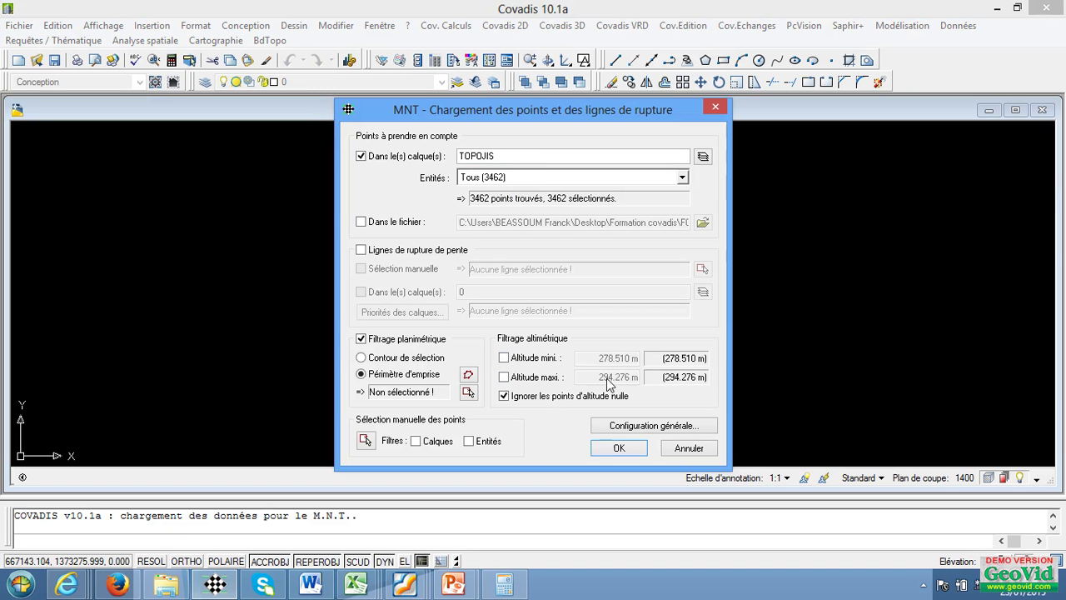
{"action": "left_click", "coordinate": [504, 358]}
{"action": "left_click", "coordinate": [504, 377]}
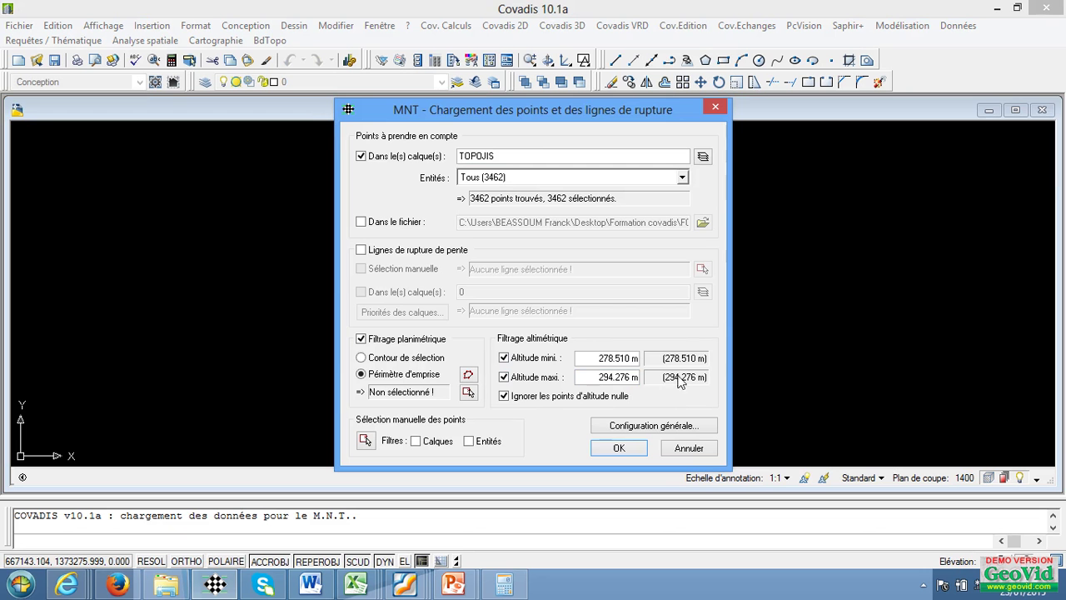
- Review the general DTM configuration, keeping a red perimeter, and launch point loading
{"action": "left_click", "coordinate": [629, 426]}
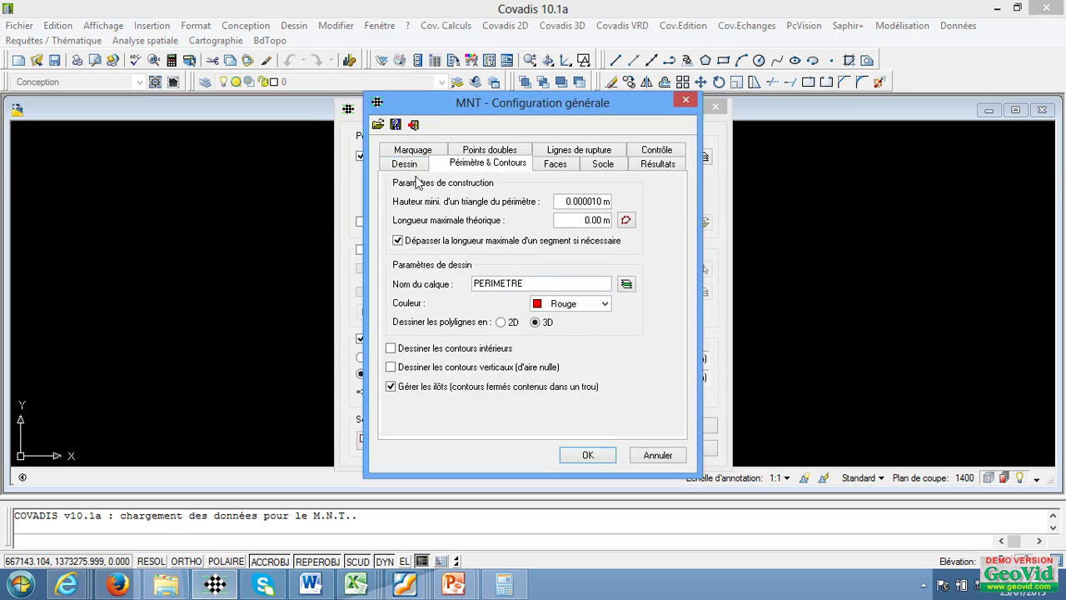
{"action": "left_click", "coordinate": [405, 164]}
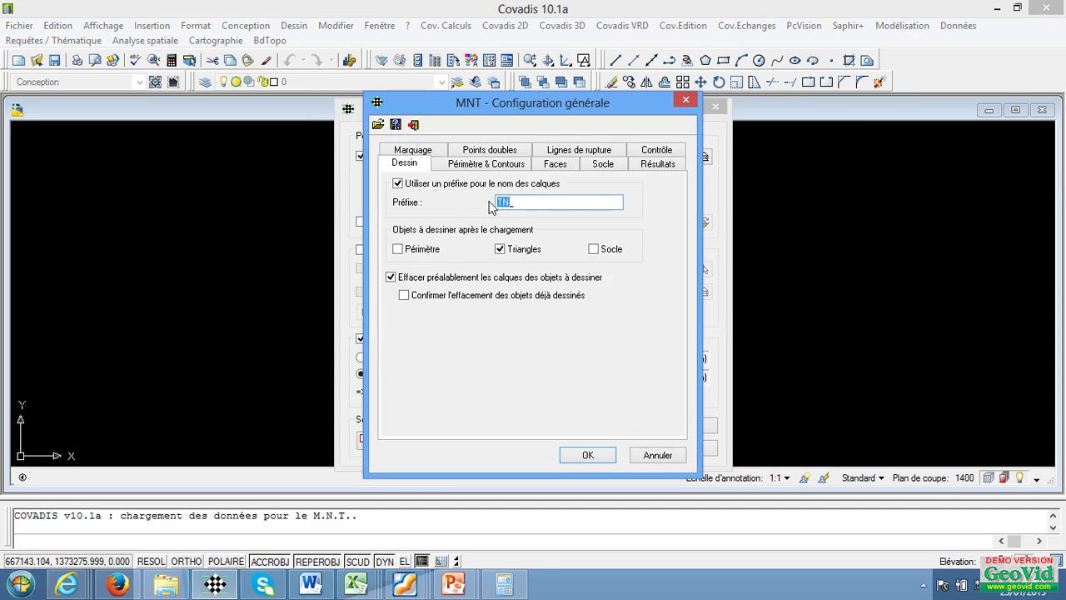
{"action": "left_click", "coordinate": [473, 164]}
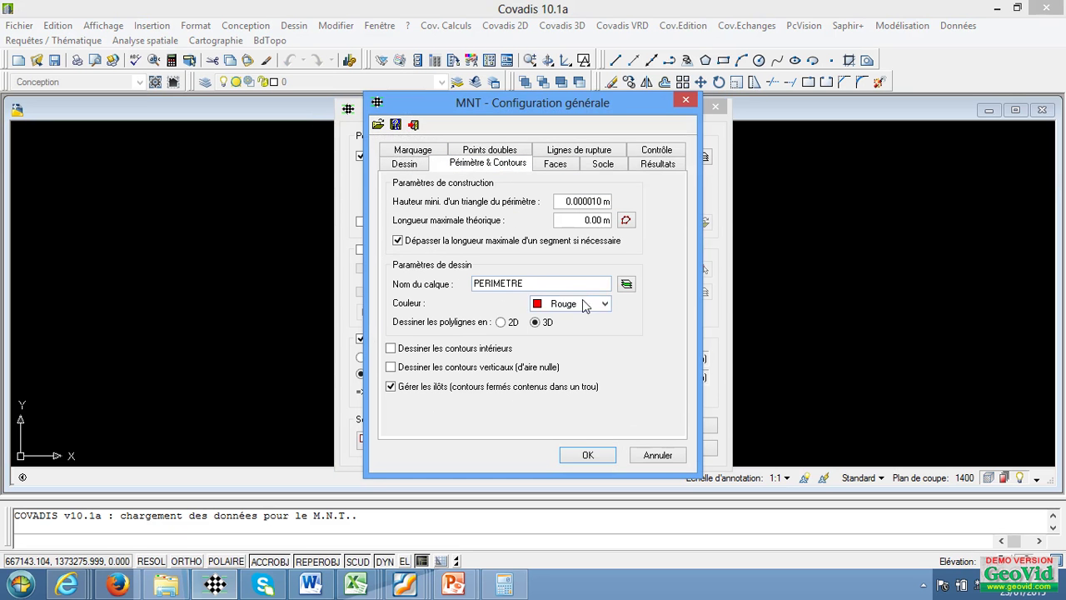
{"action": "left_click", "coordinate": [590, 307]}
{"action": "left_click", "coordinate": [589, 308]}
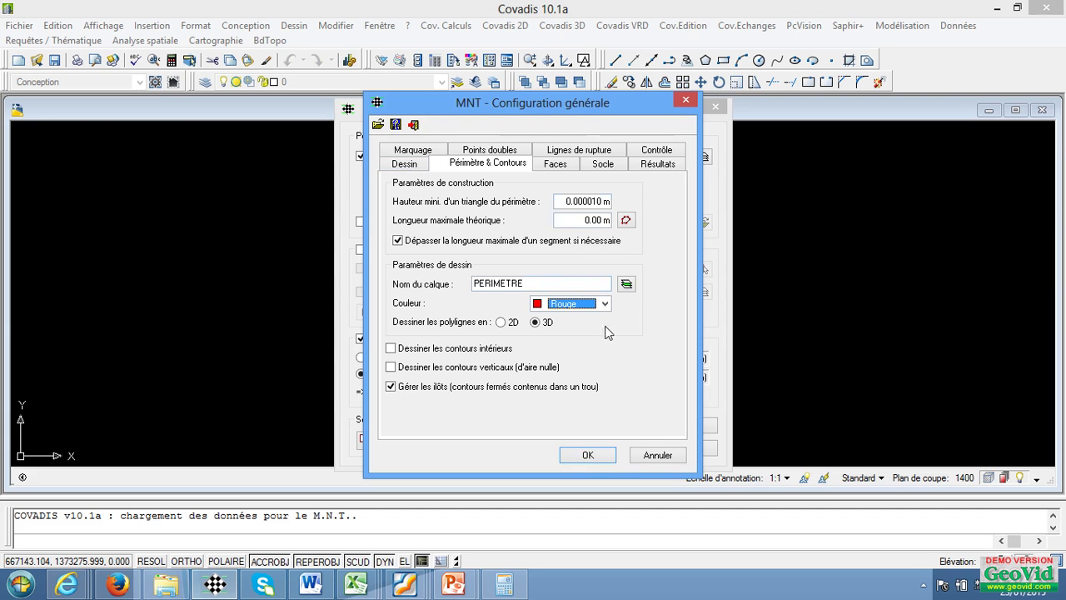
{"action": "left_click", "coordinate": [586, 458]}
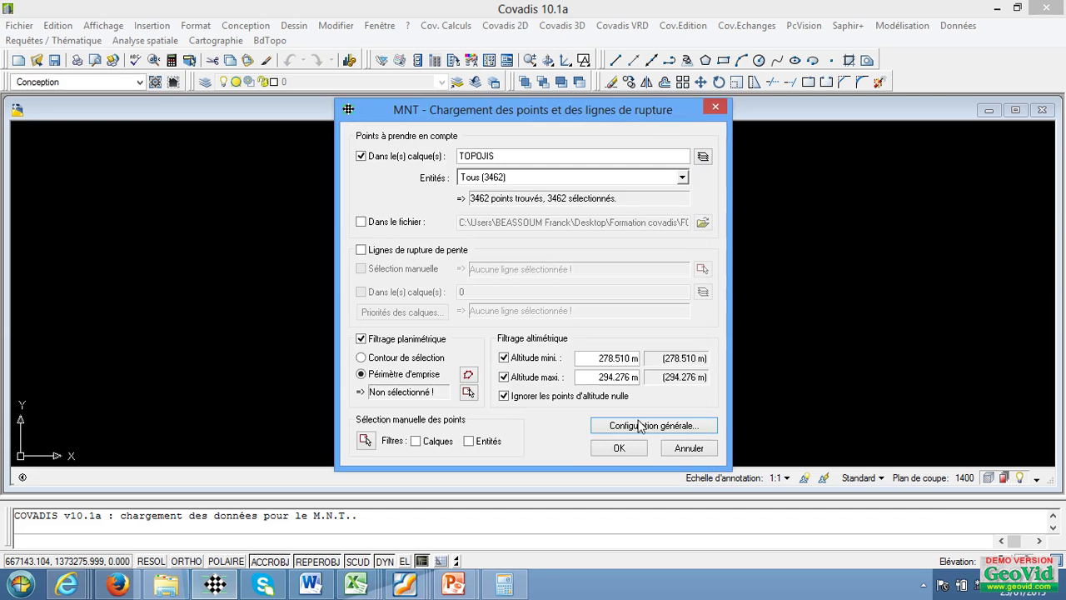
{"action": "left_click", "coordinate": [619, 449]}
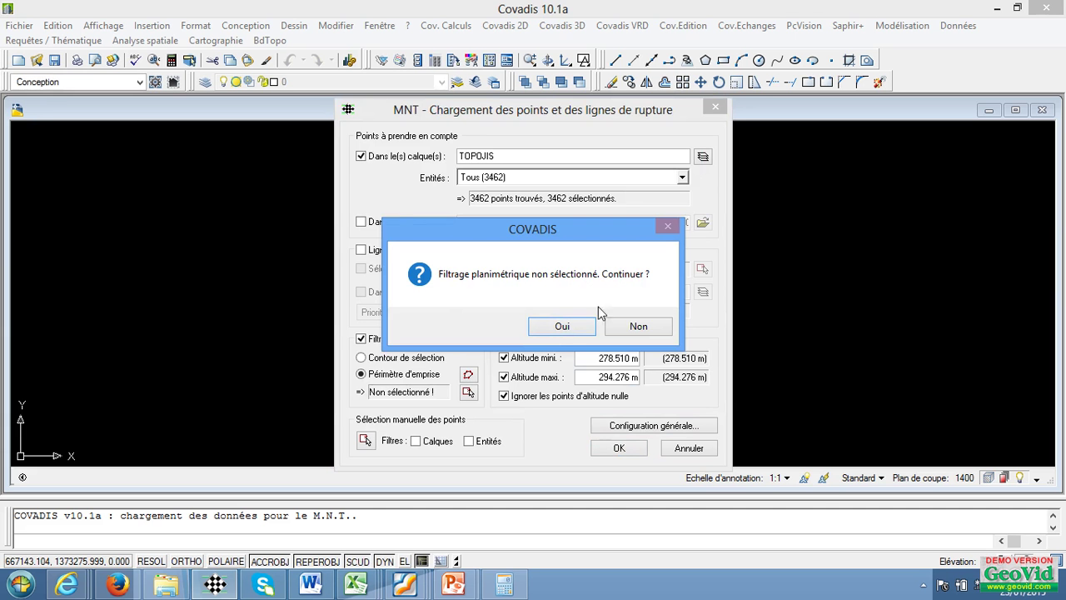
- Continue without planimetric filtering and accept the 56 duplicate points, such as KS-2
{"action": "left_click", "coordinate": [570, 327]}
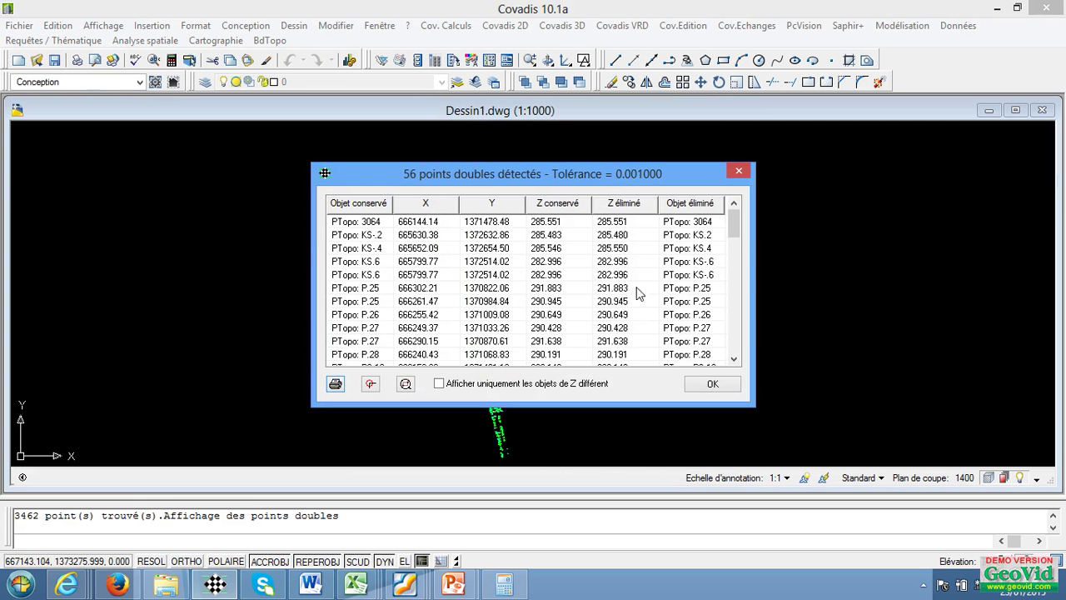
{"action": "left_click", "coordinate": [361, 233]}
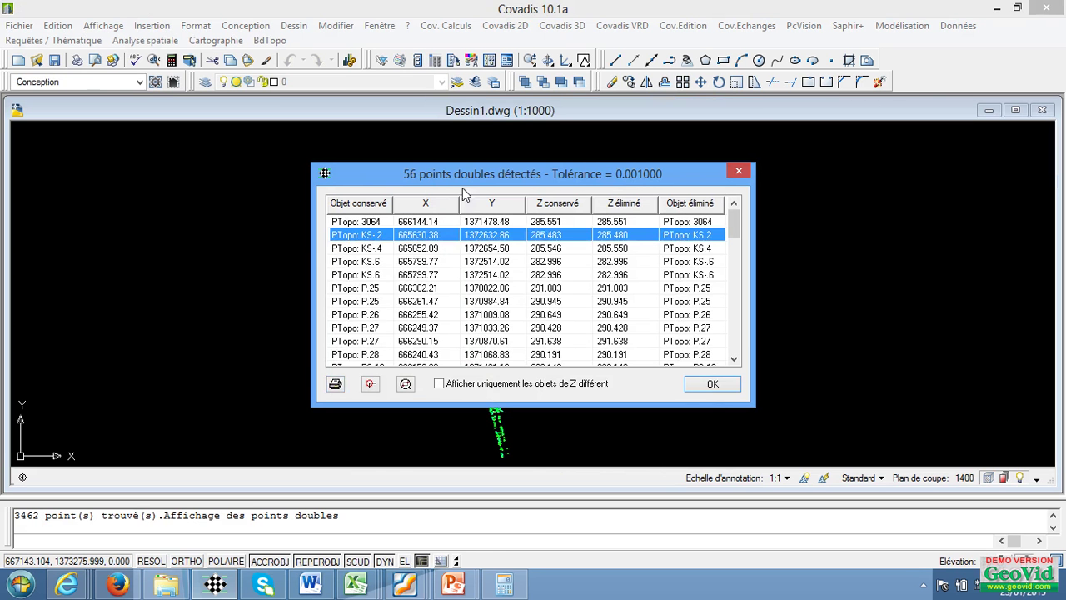
{"action": "left_click", "coordinate": [691, 387]}
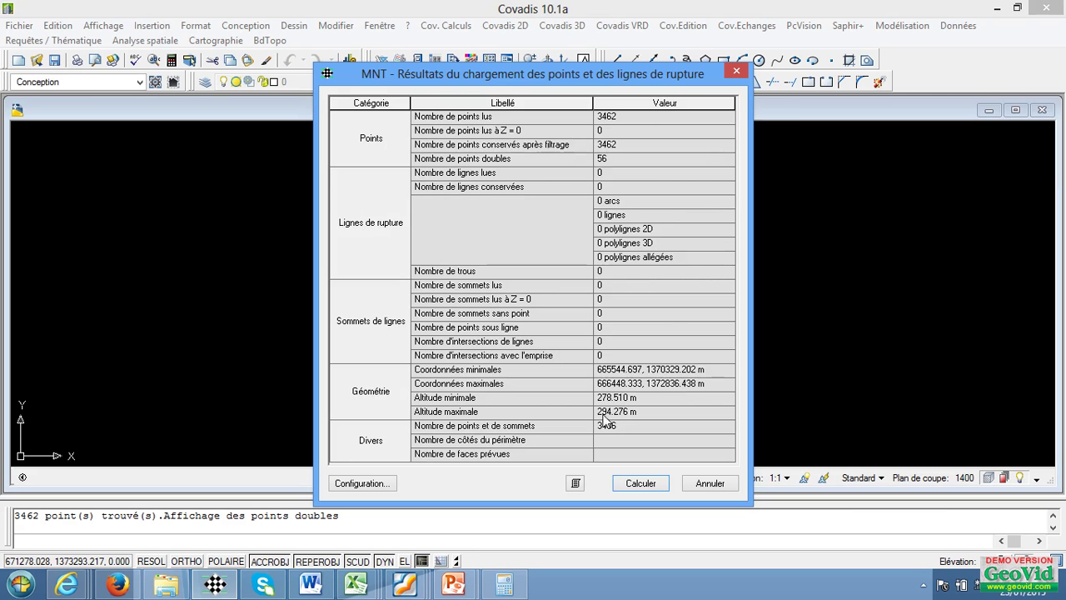
- Calculate the DTM, drawing 6742 faces and opening the Dessin1_MntCalc.rtf report
{"action": "left_click", "coordinate": [641, 484]}
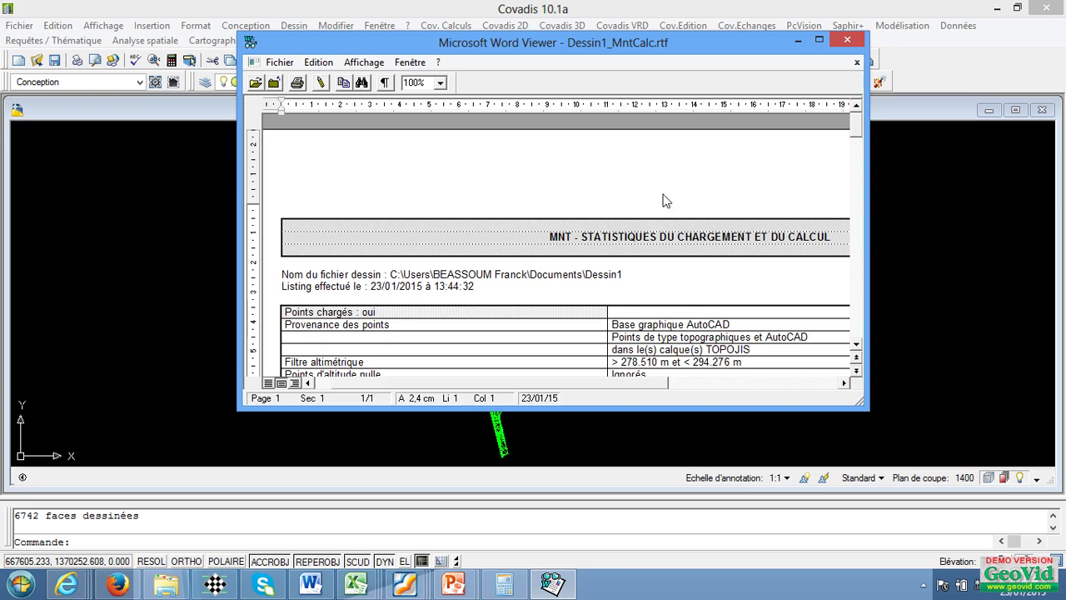
- Close the Word Viewer statistics report and zoom around the 6742-face triangulated terrain mesh
{"action": "left_click", "coordinate": [846, 41]}
{"action": "scroll", "coordinate": [432, 221], "scroll_direction": "up", "scroll_amount": 3}
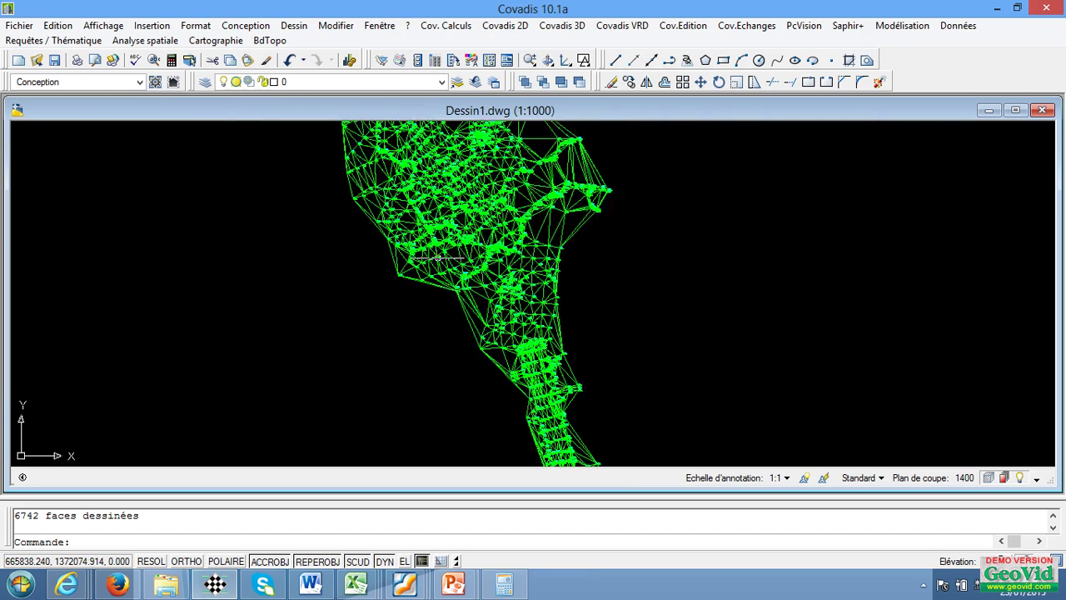
{"action": "scroll", "coordinate": [433, 222], "scroll_direction": "down", "scroll_amount": 1}
{"action": "scroll", "coordinate": [458, 225], "scroll_direction": "up", "scroll_amount": 3}
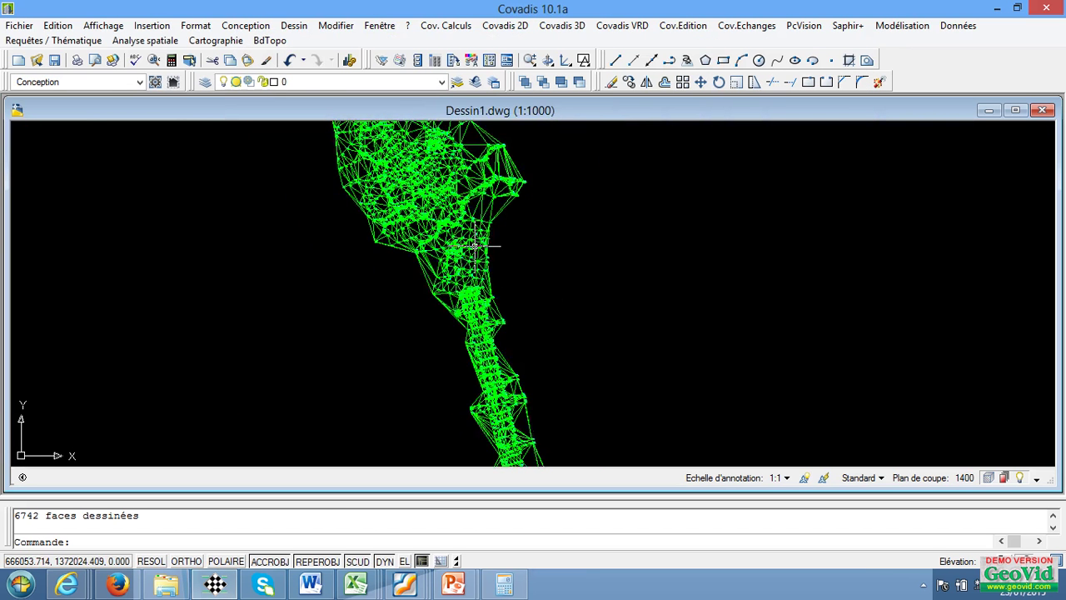
{"action": "scroll", "coordinate": [479, 220], "scroll_direction": "up", "scroll_amount": 2}
{"action": "scroll", "coordinate": [479, 221], "scroll_direction": "down", "scroll_amount": 4}
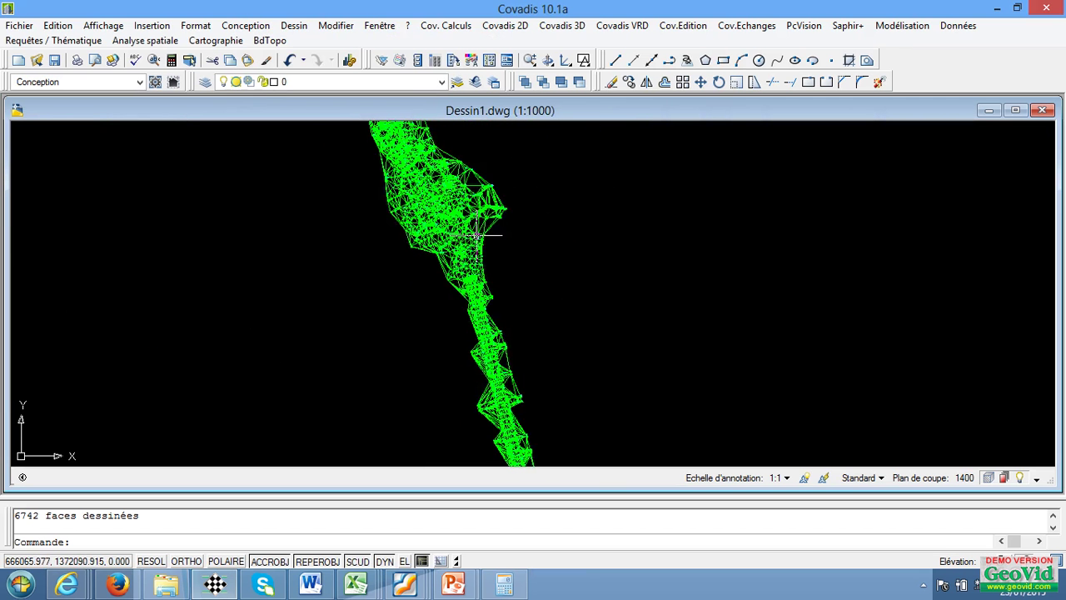
{"action": "scroll", "coordinate": [462, 251], "scroll_direction": "down", "scroll_amount": 1}
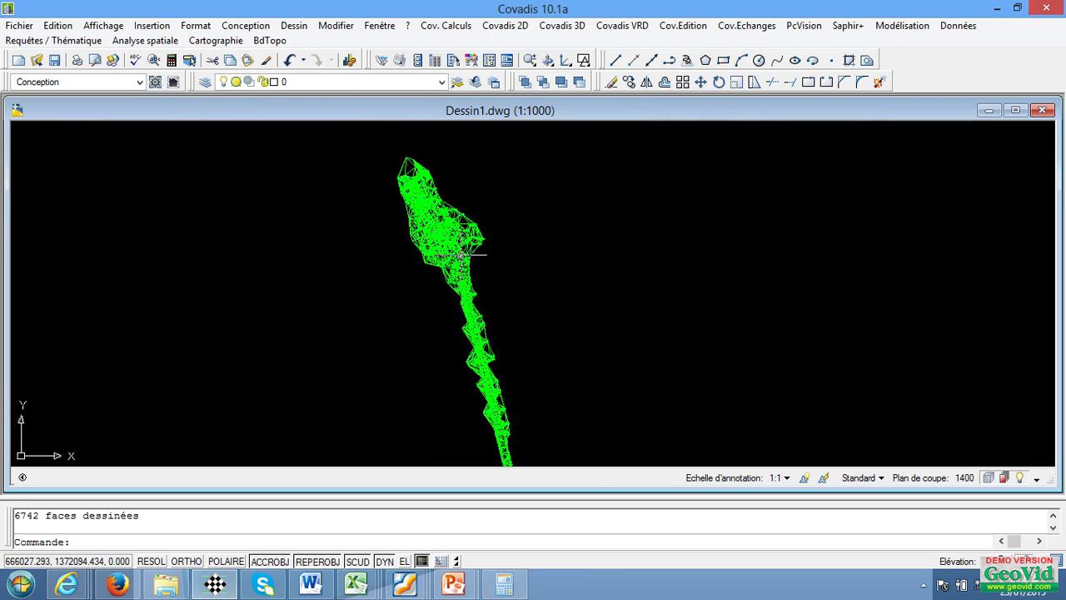
{"action": "scroll", "coordinate": [460, 252], "scroll_direction": "up", "scroll_amount": 1}
{"action": "scroll", "coordinate": [457, 250], "scroll_direction": "down", "scroll_amount": 1}
{"action": "scroll", "coordinate": [453, 238], "scroll_direction": "up", "scroll_amount": 2}
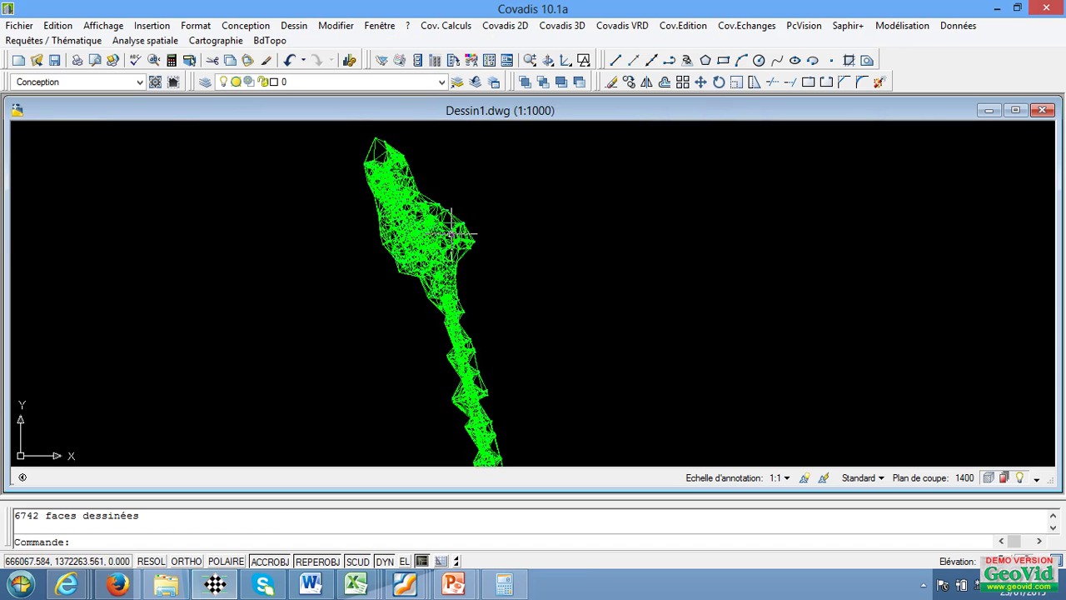
{"action": "scroll", "coordinate": [451, 236], "scroll_direction": "up", "scroll_amount": 1}
{"action": "scroll", "coordinate": [450, 236], "scroll_direction": "down", "scroll_amount": 2}
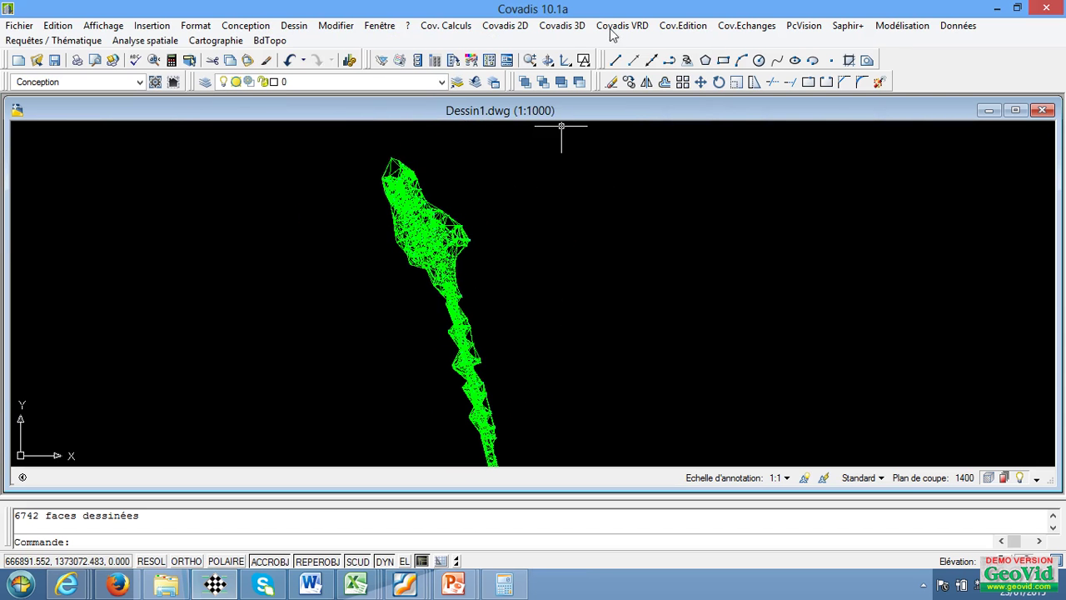
- Run Dessin des contours, reuse the computed face list, and draw the perimeter in Rouge on layer PERIMETRE
{"action": "left_click", "coordinate": [567, 27]}
{"action": "mouse_move", "coordinate": [702, 106]}
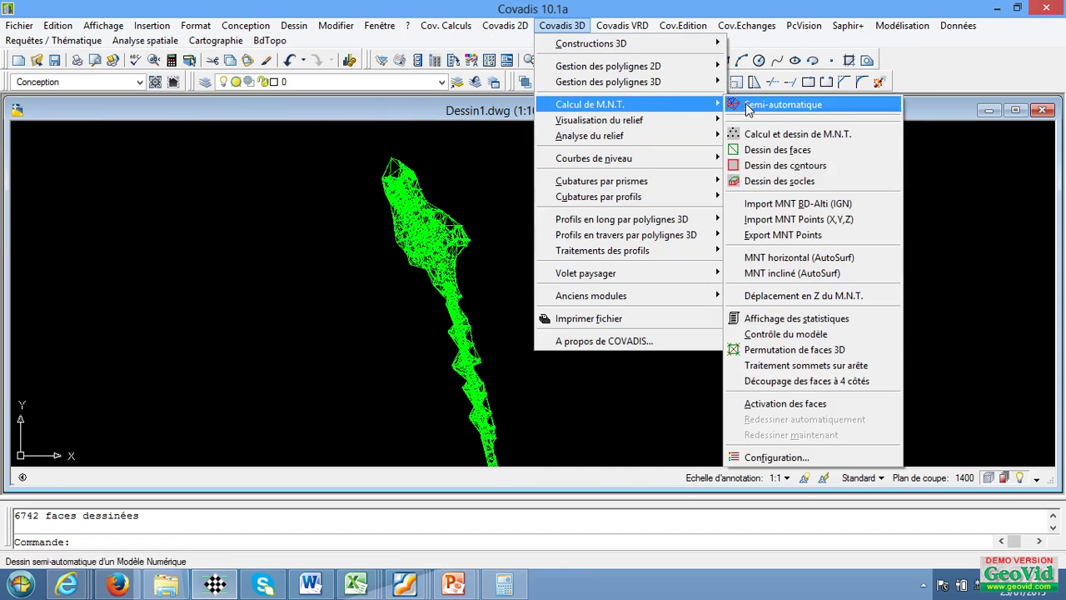
{"action": "left_click", "coordinate": [768, 166]}
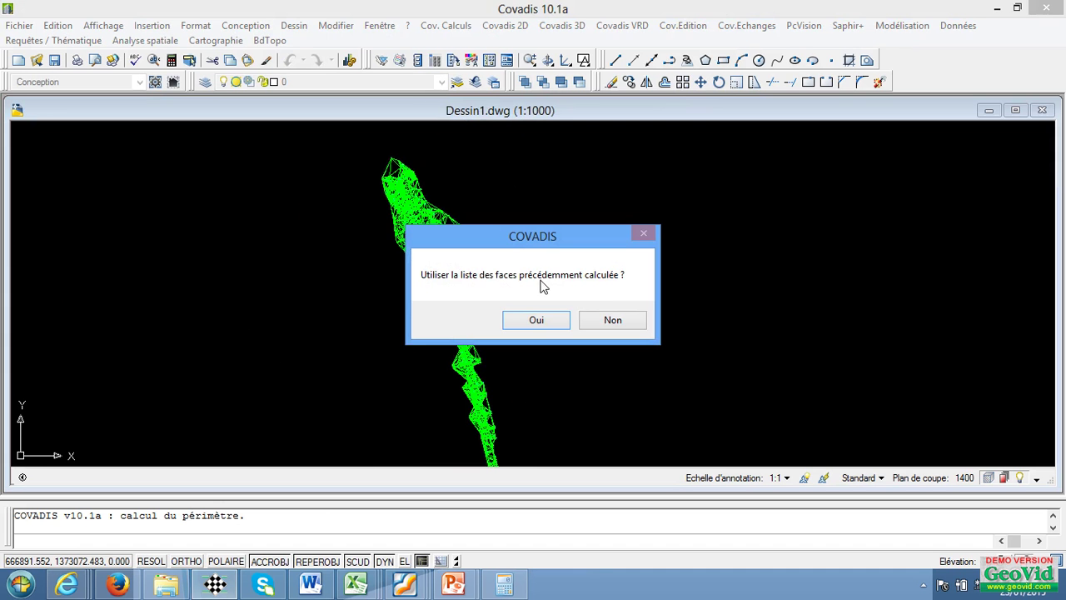
{"action": "left_click", "coordinate": [549, 322]}
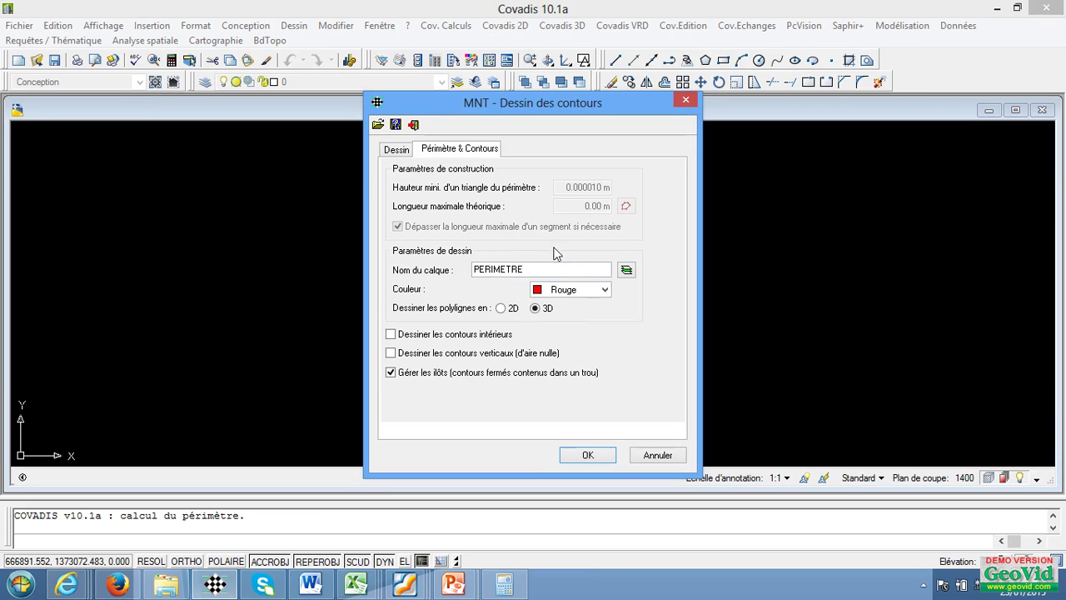
{"action": "left_click", "coordinate": [598, 291]}
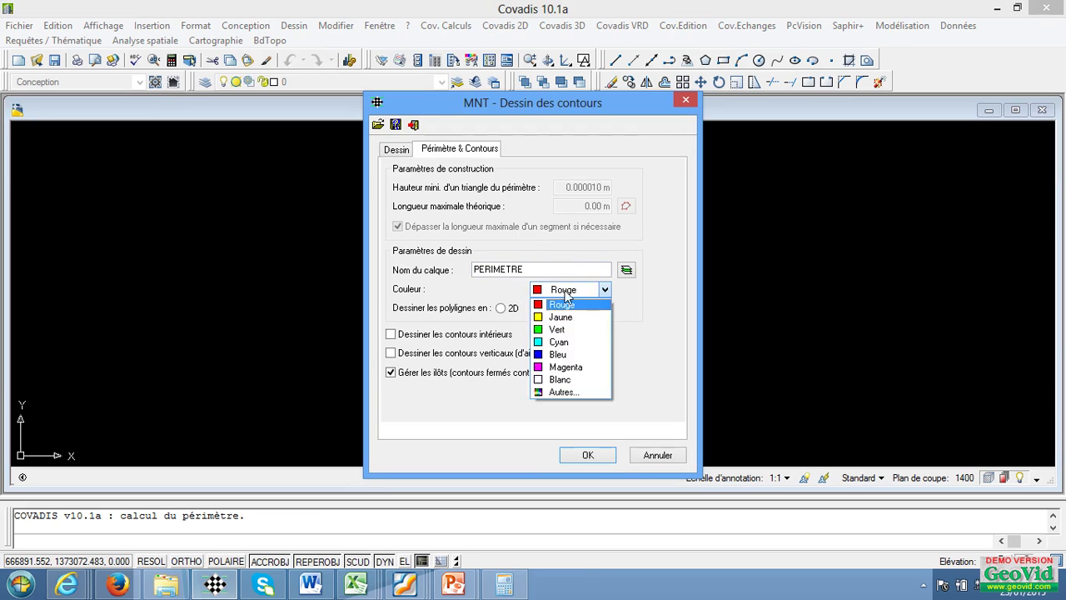
{"action": "left_click", "coordinate": [566, 294]}
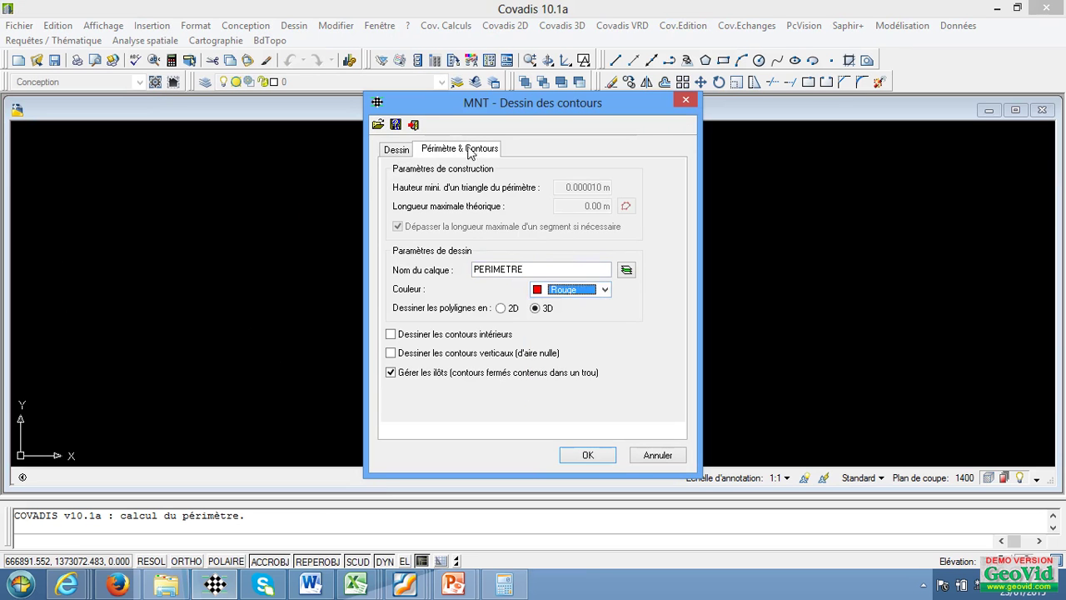
{"action": "left_click", "coordinate": [583, 455]}
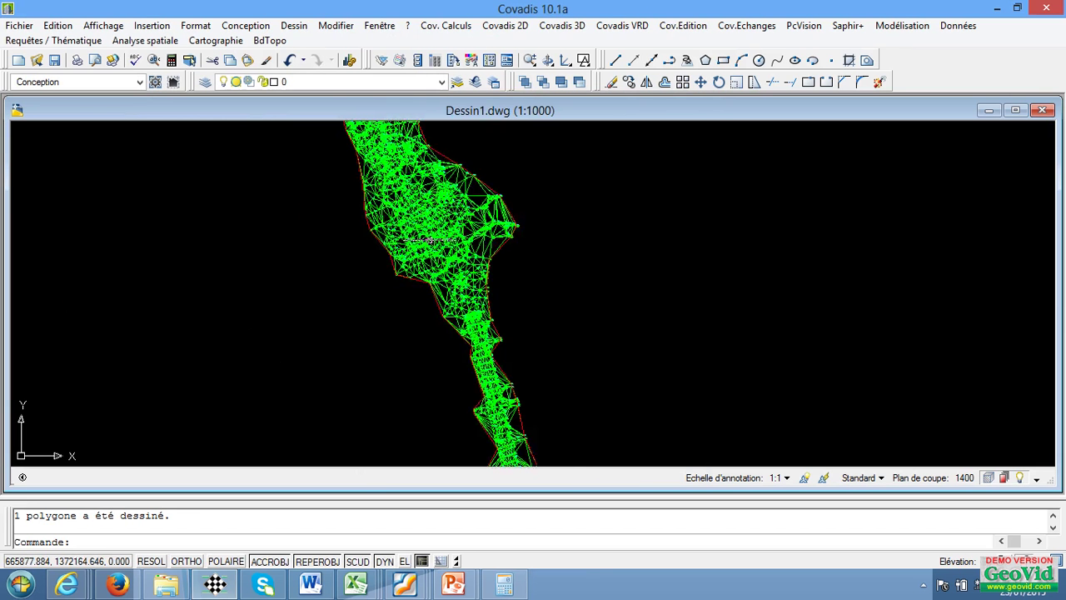
- Turn off the TN_MNT layer so only the survey points and red perimeter remain visible
{"action": "scroll", "coordinate": [426, 240], "scroll_direction": "down", "scroll_amount": 3}
{"action": "scroll", "coordinate": [467, 217], "scroll_direction": "up", "scroll_amount": 5}
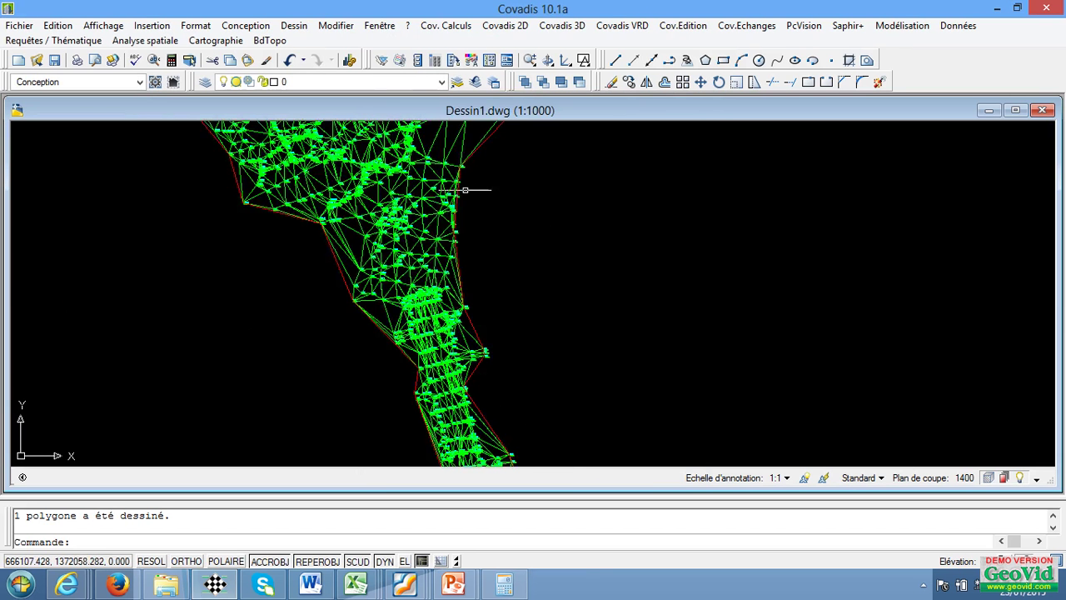
{"action": "scroll", "coordinate": [465, 190], "scroll_direction": "down", "scroll_amount": 3}
{"action": "scroll", "coordinate": [468, 265], "scroll_direction": "up", "scroll_amount": 5}
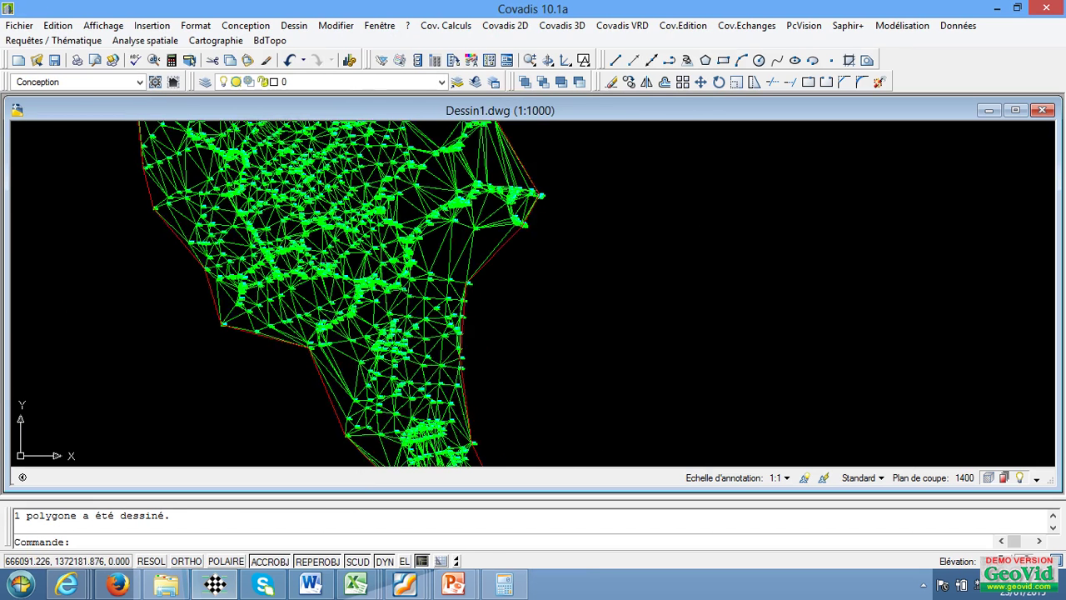
{"action": "scroll", "coordinate": [470, 261], "scroll_direction": "up", "scroll_amount": 2}
{"action": "left_click", "coordinate": [471, 245]}
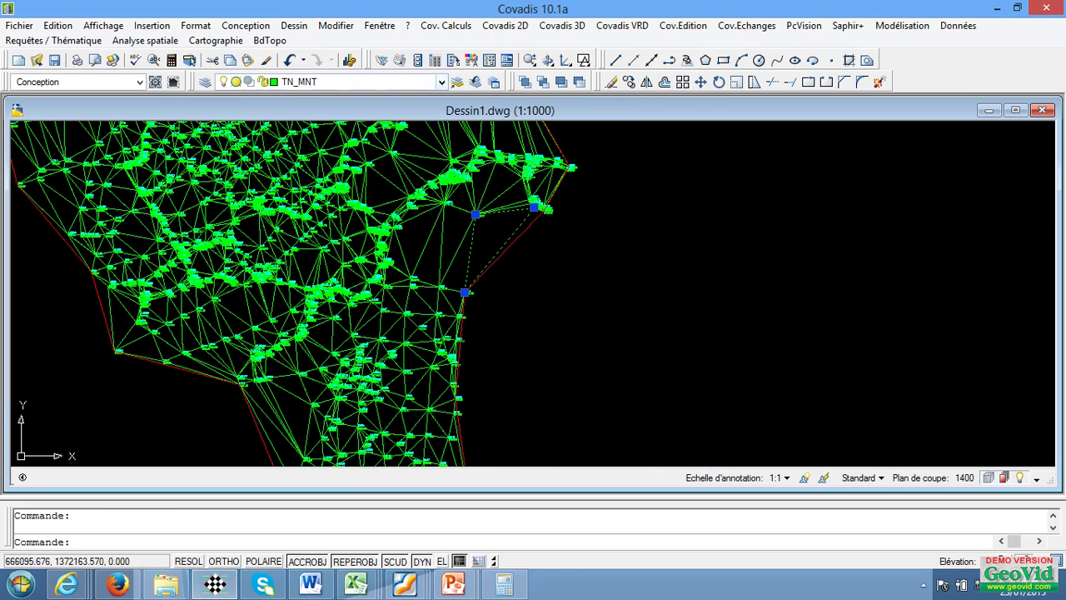
{"action": "left_click", "coordinate": [441, 83]}
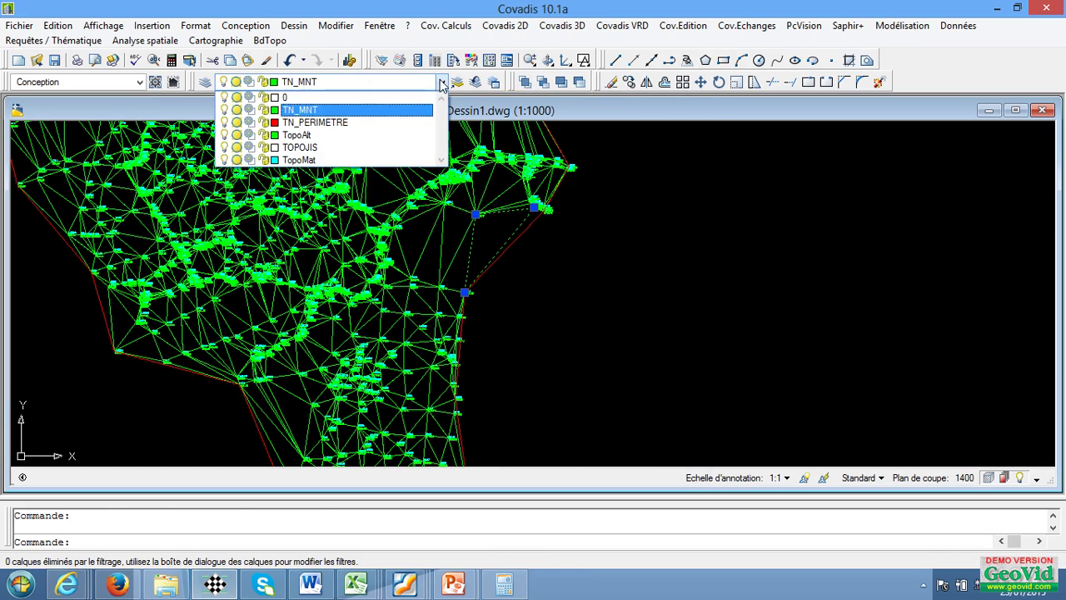
{"action": "left_click", "coordinate": [223, 110]}
{"action": "left_click", "coordinate": [649, 325]}
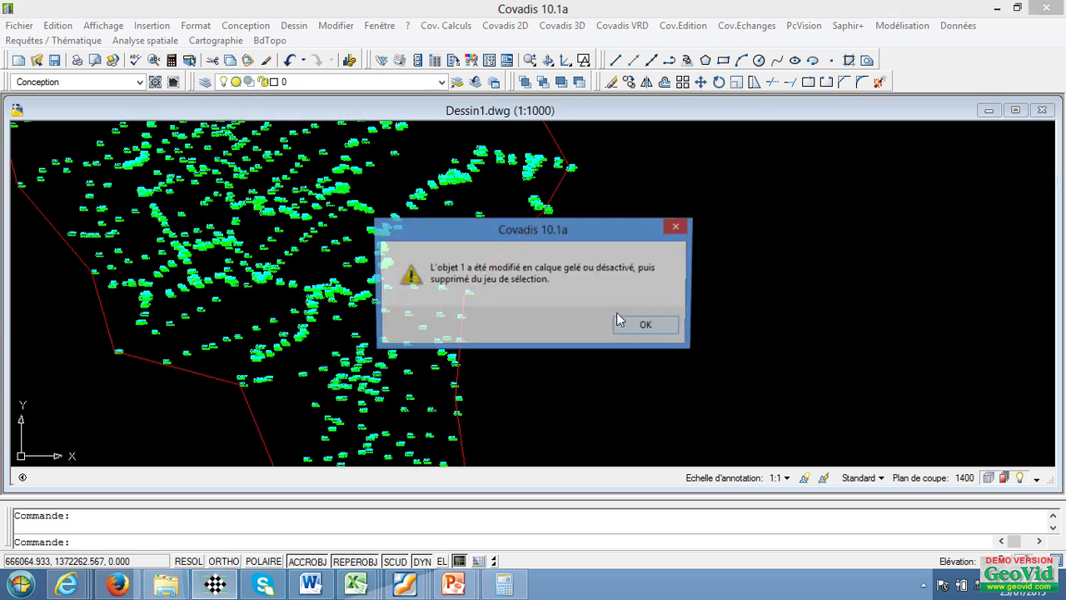
{"action": "left_click", "coordinate": [635, 328]}
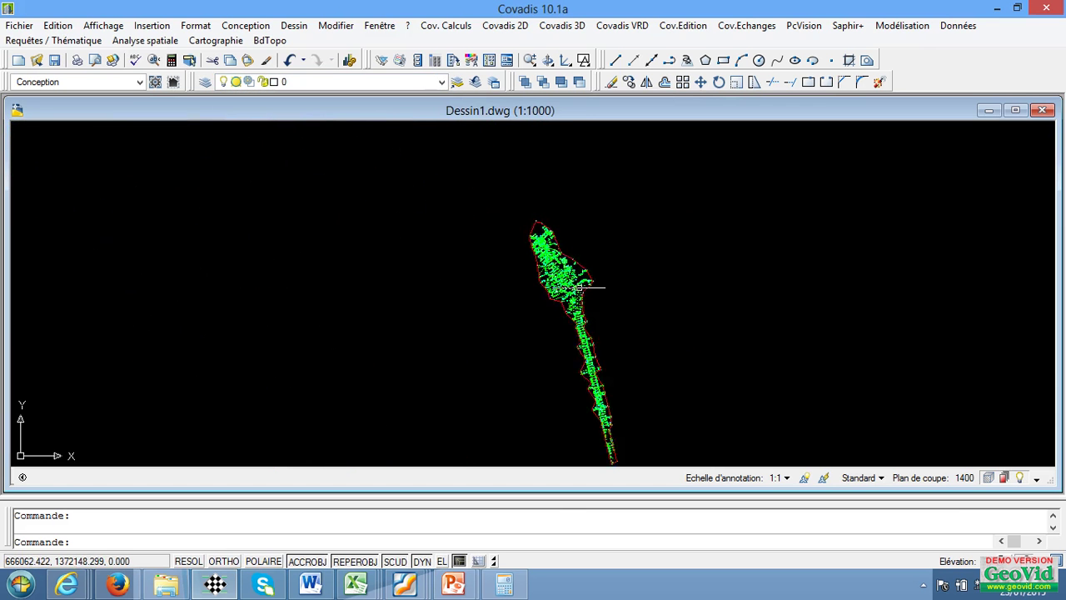
{"action": "scroll", "coordinate": [579, 290], "scroll_direction": "up", "scroll_amount": 2}
{"action": "scroll", "coordinate": [462, 262], "scroll_direction": "down", "scroll_amount": 4}
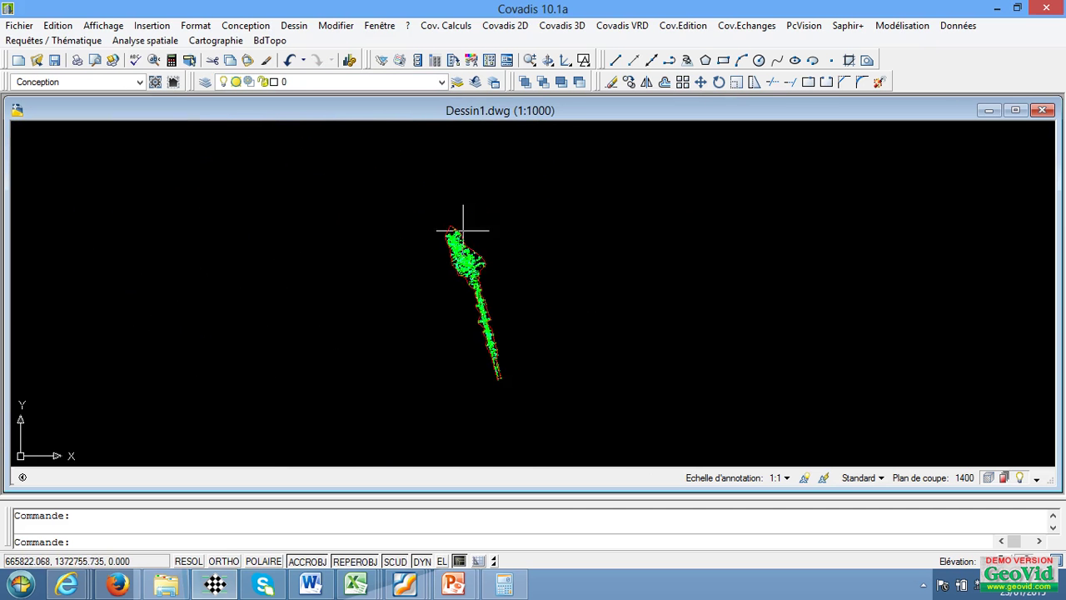
{"action": "scroll", "coordinate": [465, 250], "scroll_direction": "up", "scroll_amount": 3}
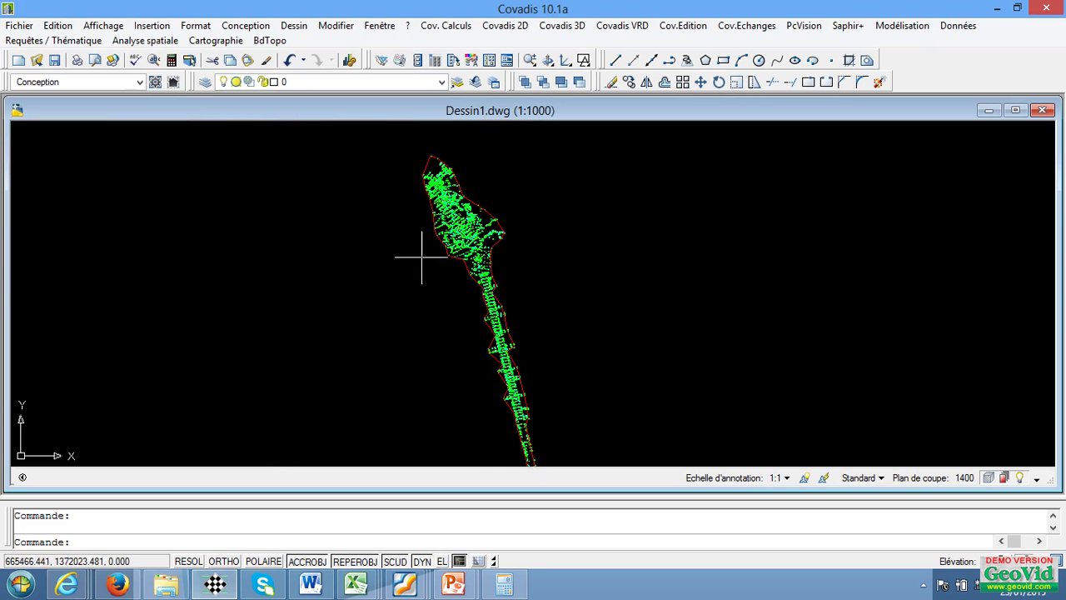
{"action": "scroll", "coordinate": [393, 250], "scroll_direction": "down", "scroll_amount": 2}
{"action": "scroll", "coordinate": [433, 263], "scroll_direction": "up", "scroll_amount": 1}
{"action": "scroll", "coordinate": [453, 239], "scroll_direction": "up", "scroll_amount": 1}
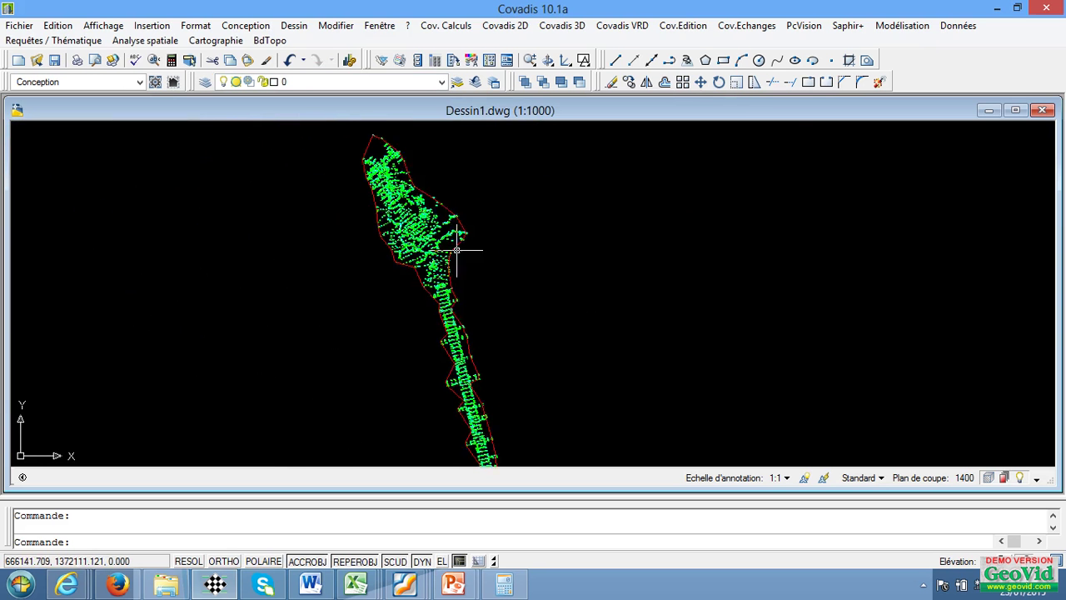
{"action": "scroll", "coordinate": [452, 239], "scroll_direction": "down", "scroll_amount": 1}
{"action": "scroll", "coordinate": [460, 236], "scroll_direction": "up", "scroll_amount": 2}
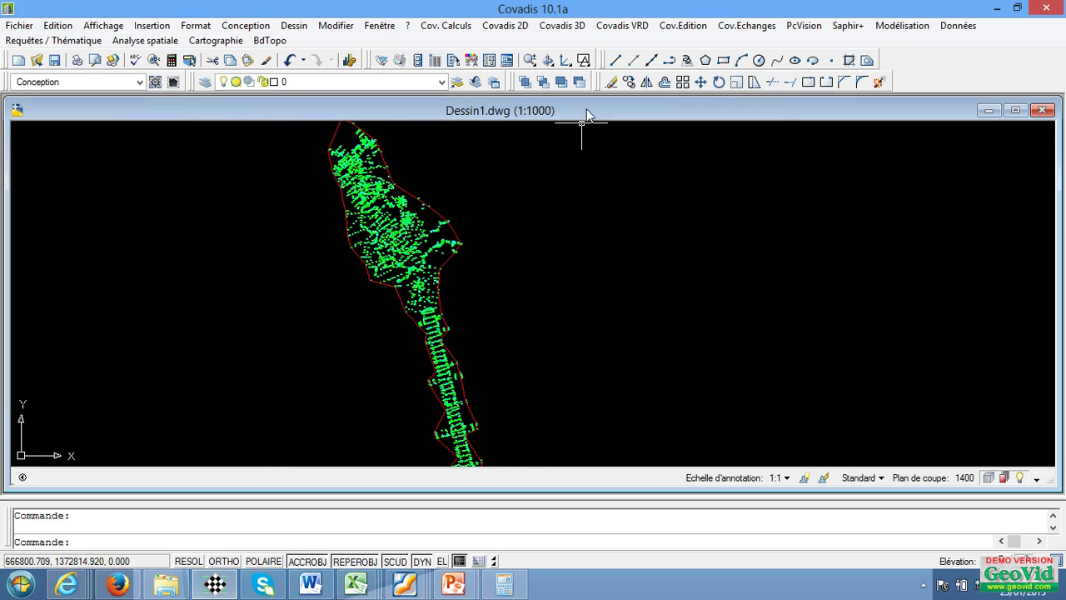
- Display the COVADIS – Projets routiers toolbar and move it clear of the survey points
{"action": "left_click", "coordinate": [623, 25]}
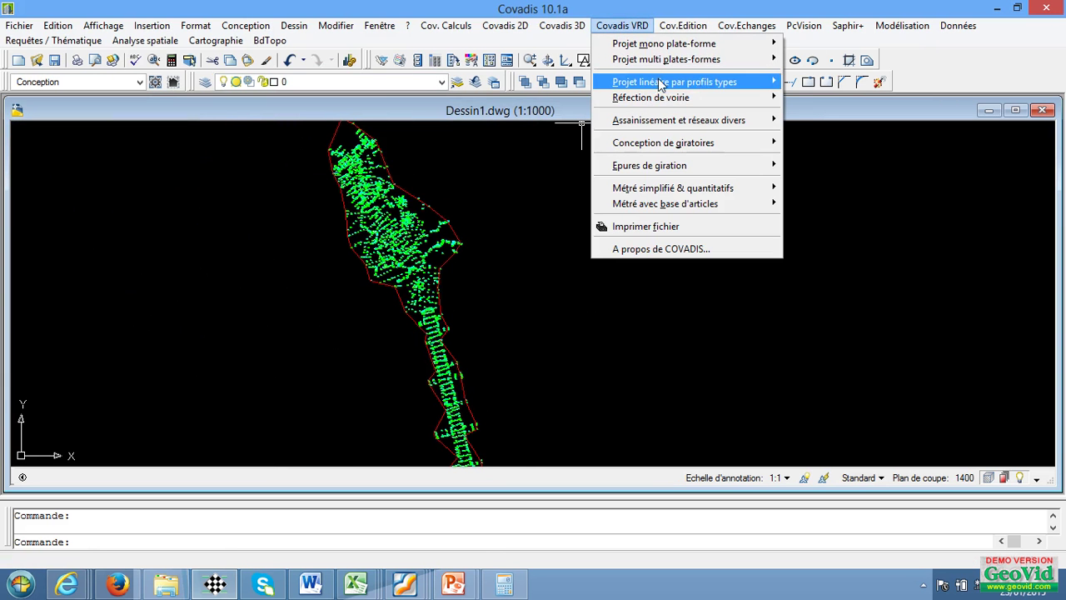
{"action": "mouse_move", "coordinate": [613, 87]}
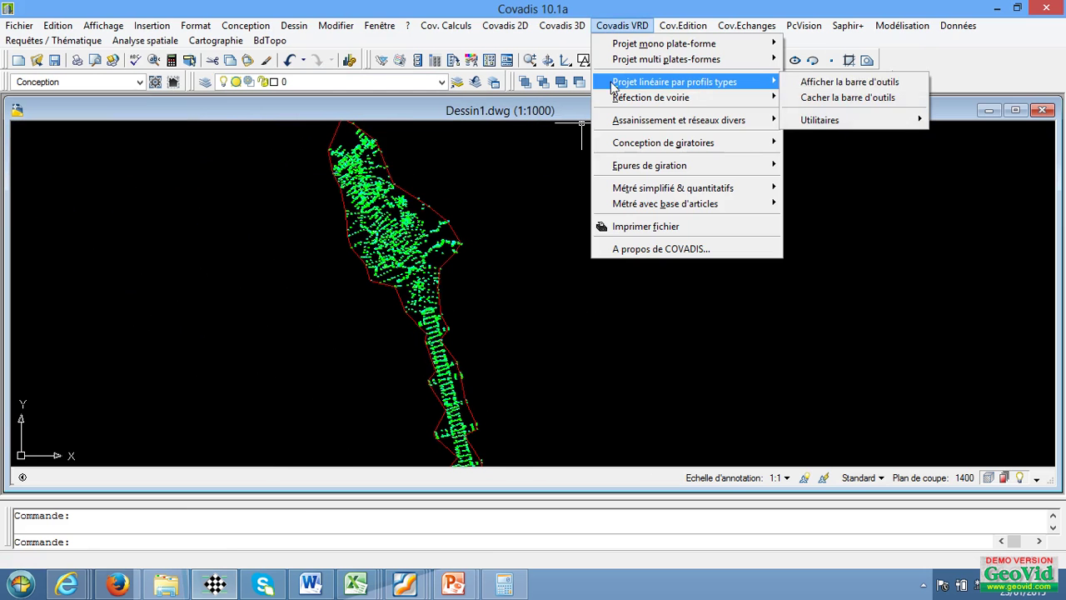
{"action": "left_click", "coordinate": [806, 83]}
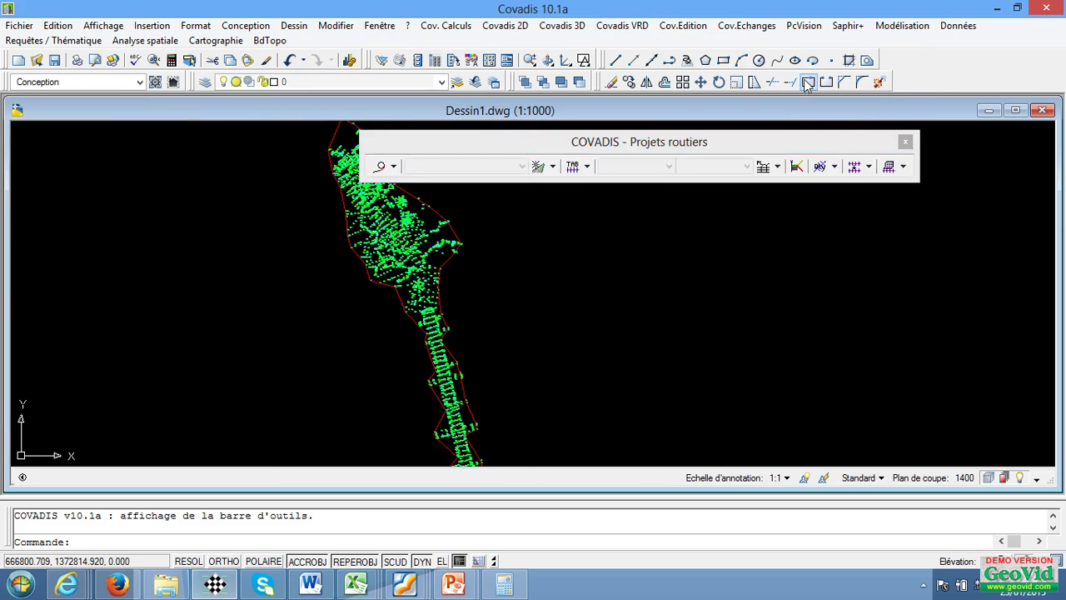
{"action": "left_click_drag", "start_coordinate": [570, 150], "coordinate": [678, 148]}
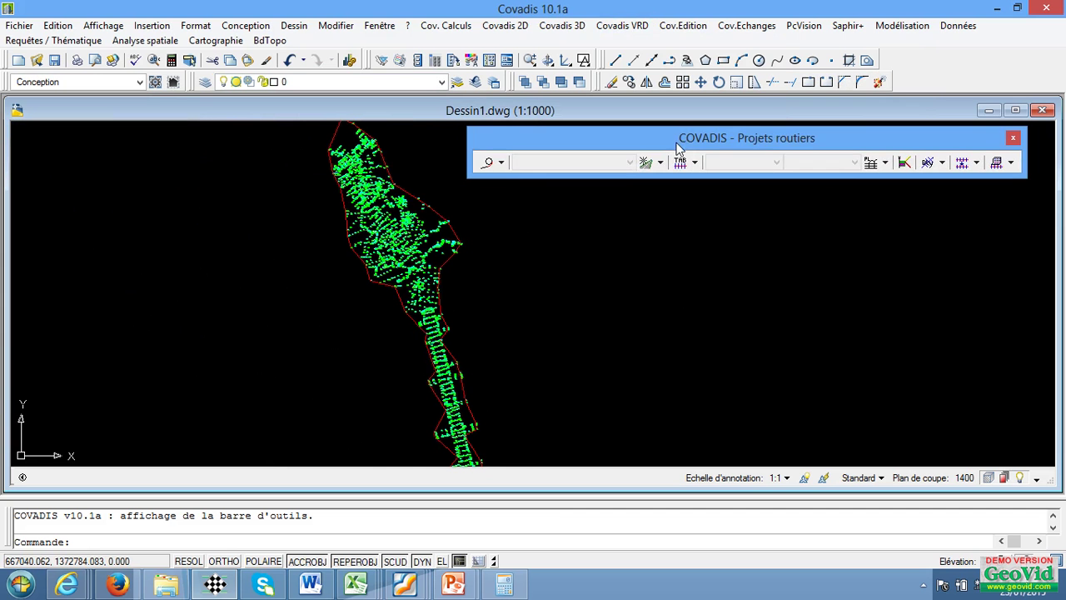
- Inspect the toolbar's axis, project, tabulation, long profile, calculation and listings dropdowns
{"action": "left_click", "coordinate": [502, 162]}
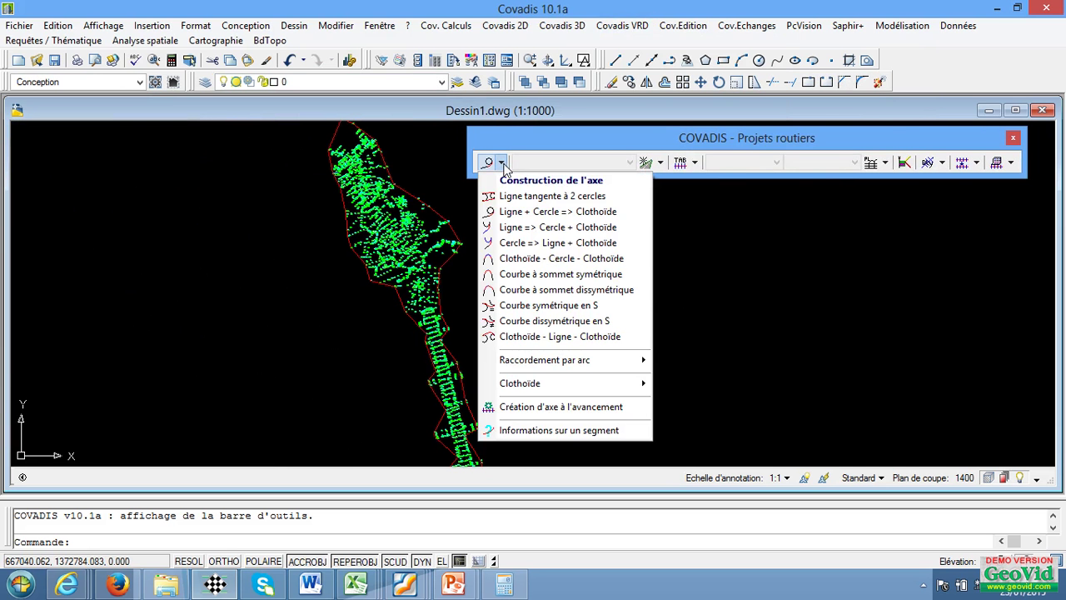
{"action": "left_click", "coordinate": [661, 163]}
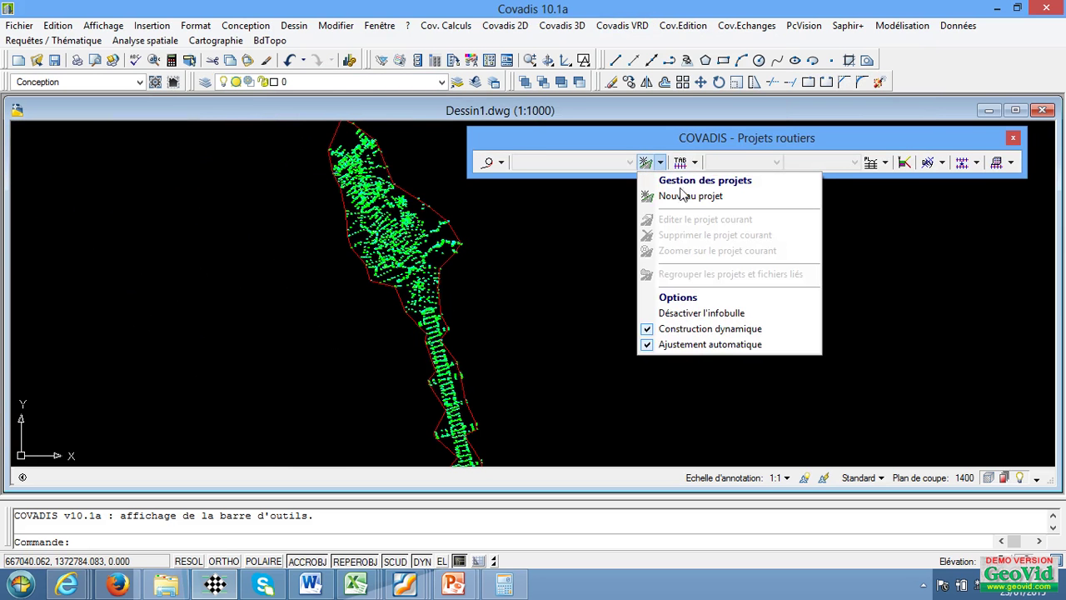
{"action": "left_click", "coordinate": [697, 164]}
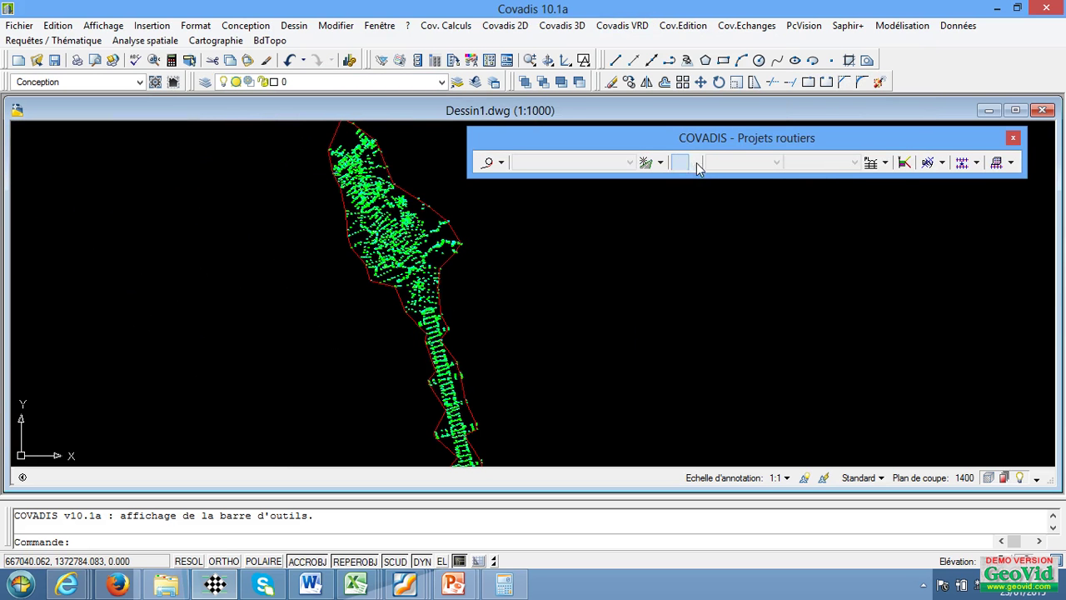
{"action": "left_click", "coordinate": [695, 163]}
{"action": "left_click", "coordinate": [887, 164]}
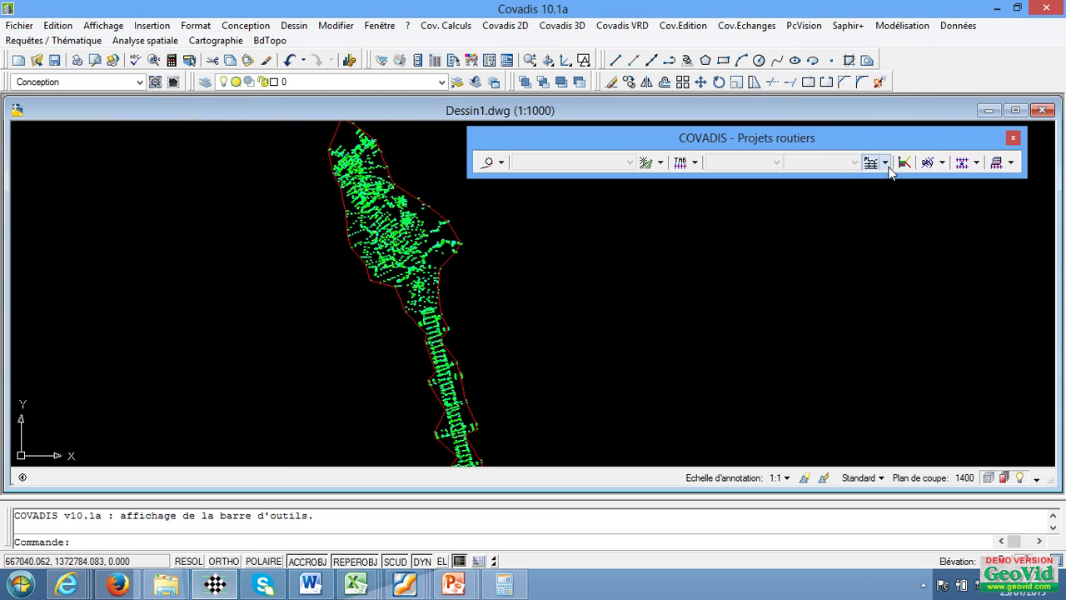
{"action": "left_click", "coordinate": [888, 164]}
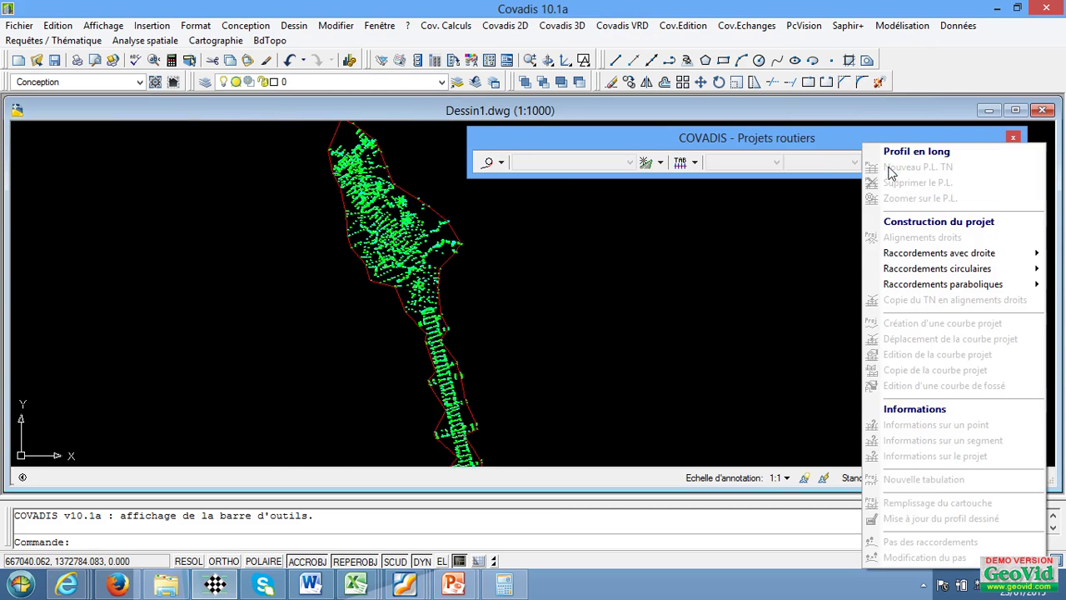
{"action": "left_click", "coordinate": [835, 132]}
{"action": "left_click", "coordinate": [943, 162]}
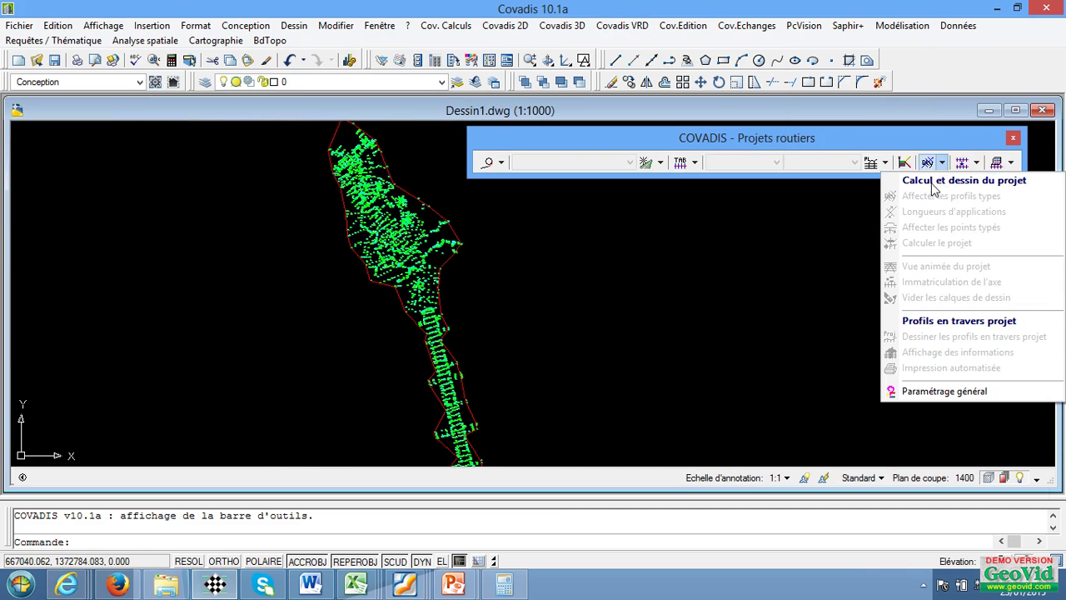
{"action": "left_click", "coordinate": [1014, 164]}
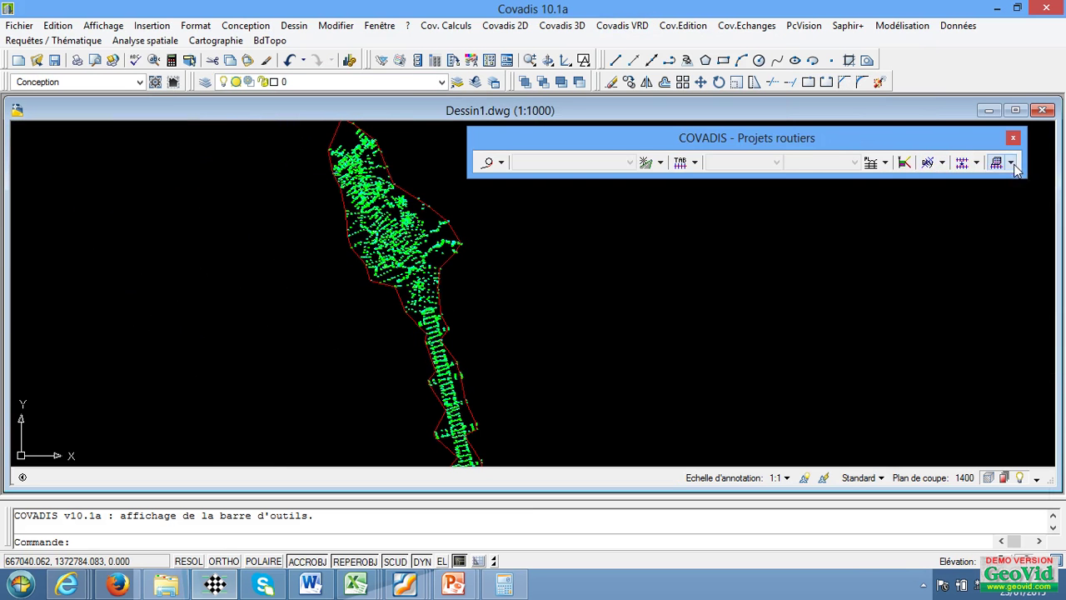
{"action": "left_click", "coordinate": [1014, 164]}
{"action": "left_click", "coordinate": [848, 138]}
{"action": "scroll", "coordinate": [464, 265], "scroll_direction": "down", "scroll_amount": 2}
{"action": "scroll", "coordinate": [465, 265], "scroll_direction": "down", "scroll_amount": 3}
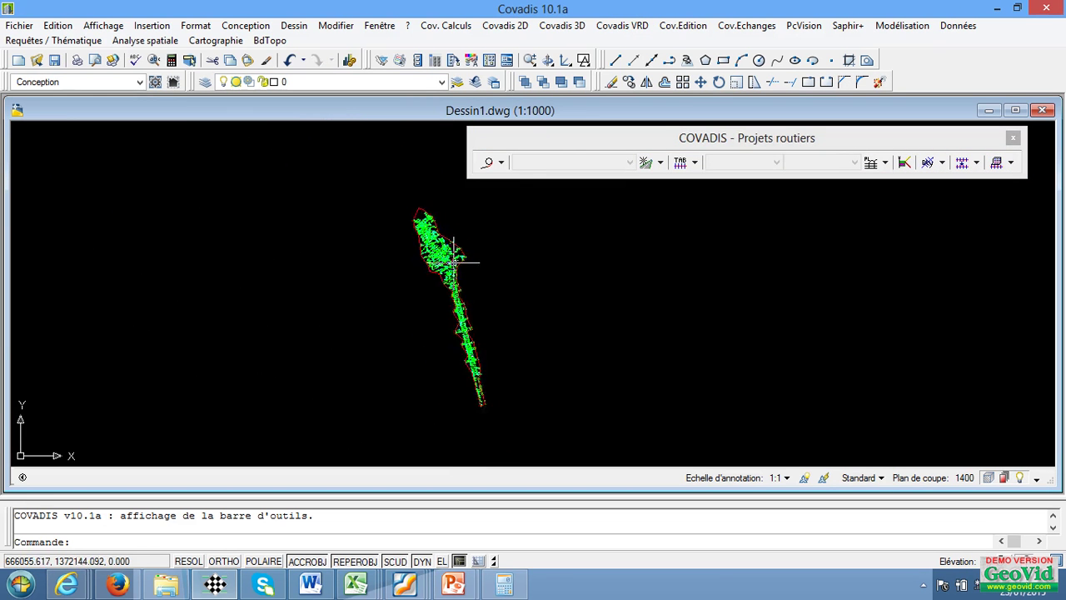
{"action": "scroll", "coordinate": [400, 242], "scroll_direction": "up", "scroll_amount": 6}
{"action": "scroll", "coordinate": [369, 233], "scroll_direction": "down", "scroll_amount": 6}
{"action": "scroll", "coordinate": [369, 234], "scroll_direction": "up", "scroll_amount": 3}
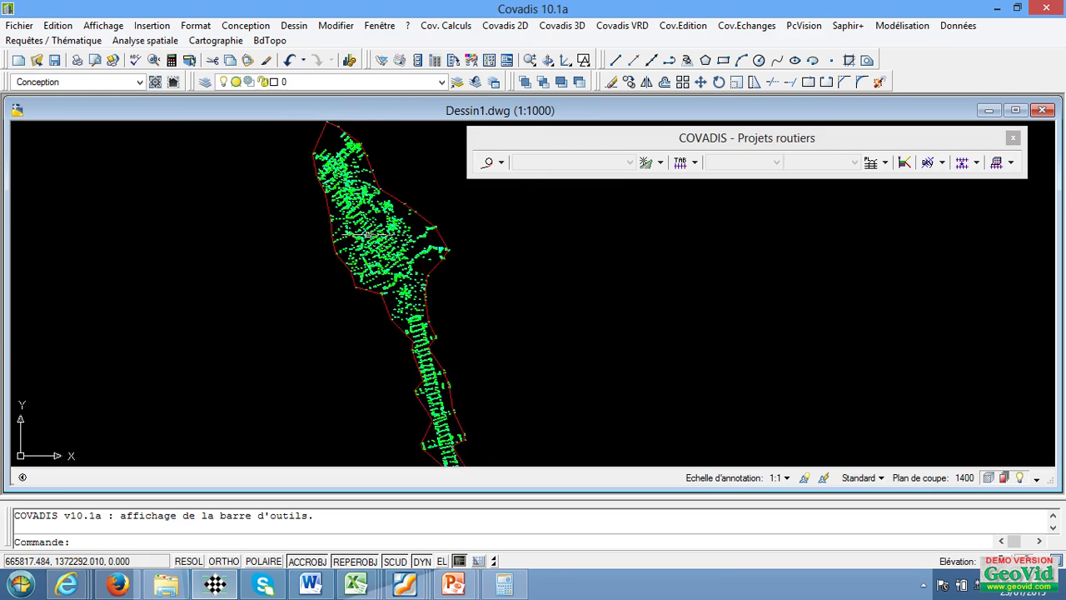
{"action": "scroll", "coordinate": [377, 231], "scroll_direction": "down", "scroll_amount": 4}
{"action": "scroll", "coordinate": [381, 229], "scroll_direction": "up", "scroll_amount": 2}
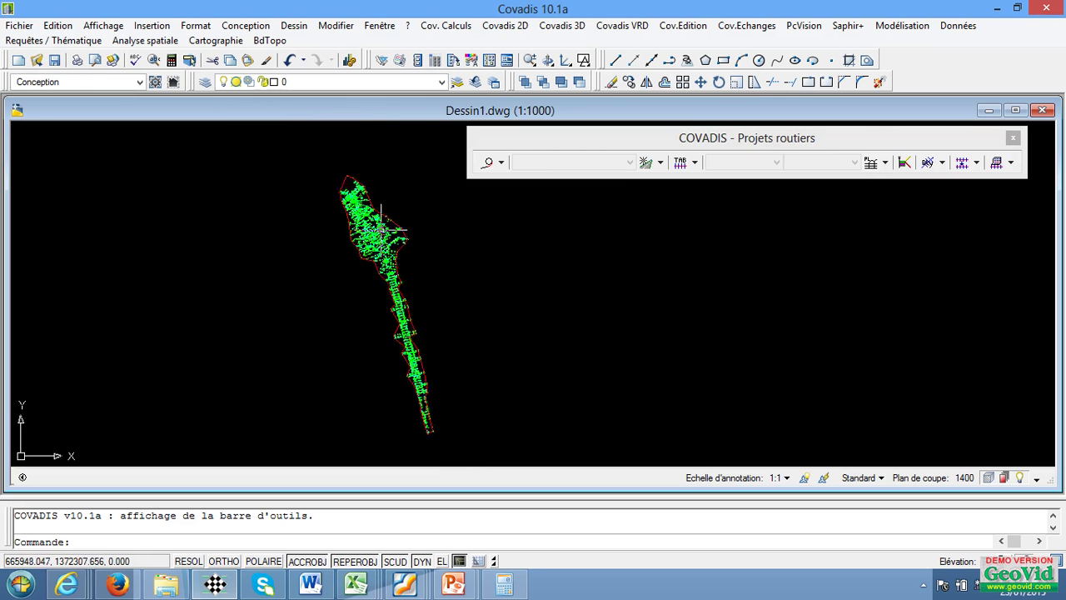
{"action": "scroll", "coordinate": [387, 218], "scroll_direction": "down", "scroll_amount": 2}
{"action": "scroll", "coordinate": [389, 217], "scroll_direction": "up", "scroll_amount": 3}
{"action": "scroll", "coordinate": [390, 218], "scroll_direction": "up", "scroll_amount": 1}
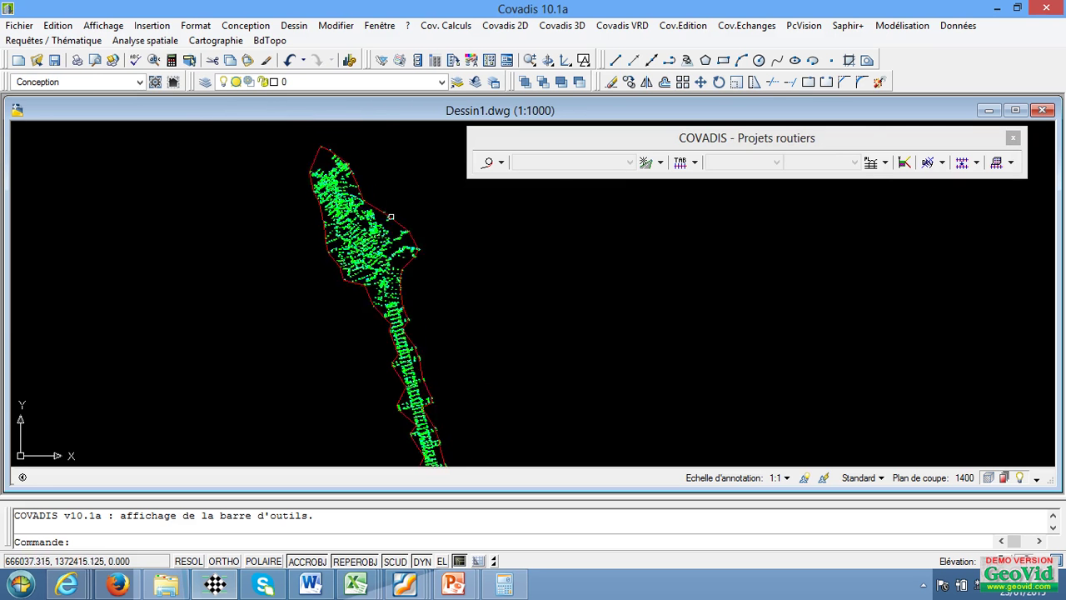
{"action": "scroll", "coordinate": [389, 215], "scroll_direction": "down", "scroll_amount": 2}
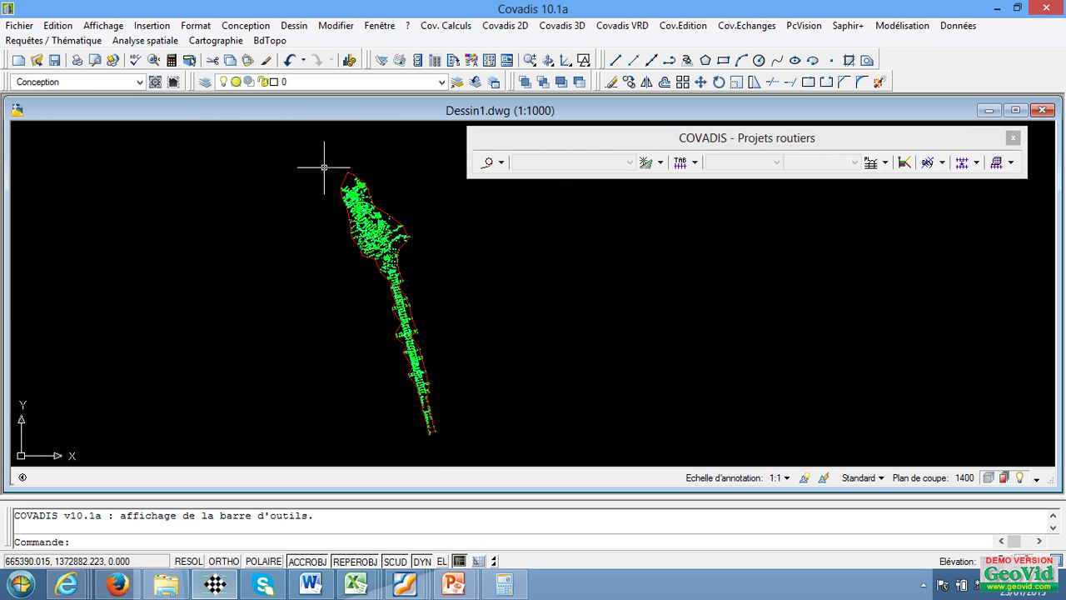
- Add a layer named AXE with yellow colour in the Layer Properties manager
{"action": "left_click", "coordinate": [203, 82]}
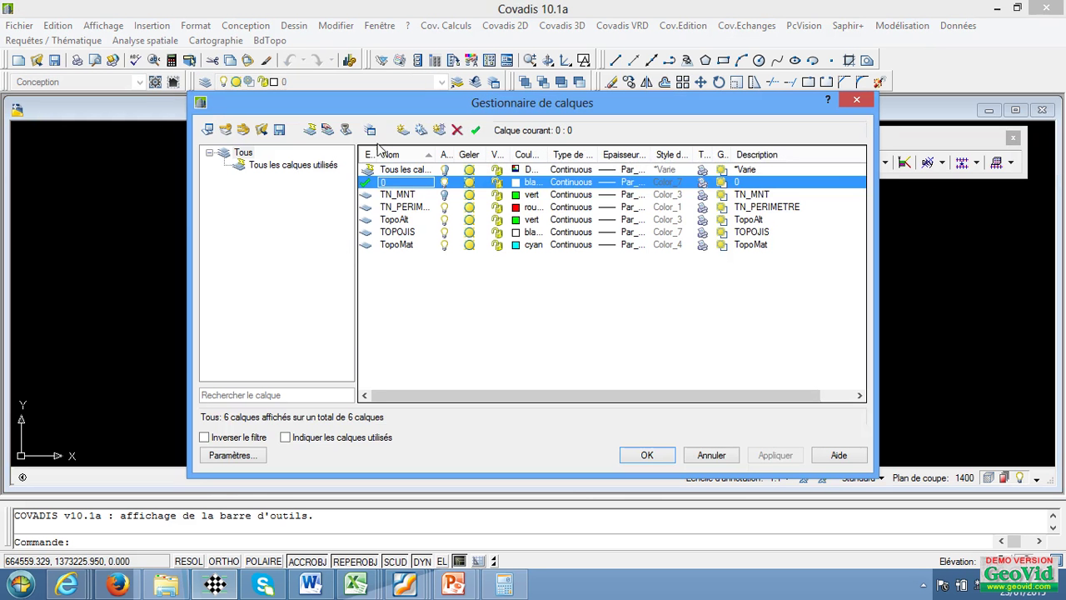
{"action": "left_click", "coordinate": [403, 131]}
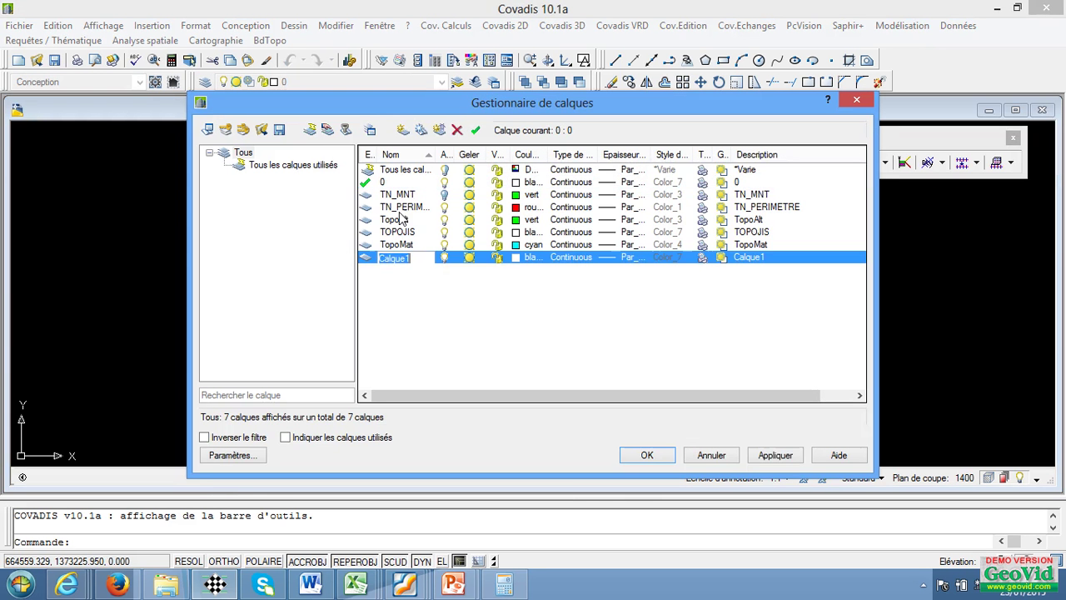
{"action": "type", "text": "AXE"}
{"action": "left_click", "coordinate": [519, 259]}
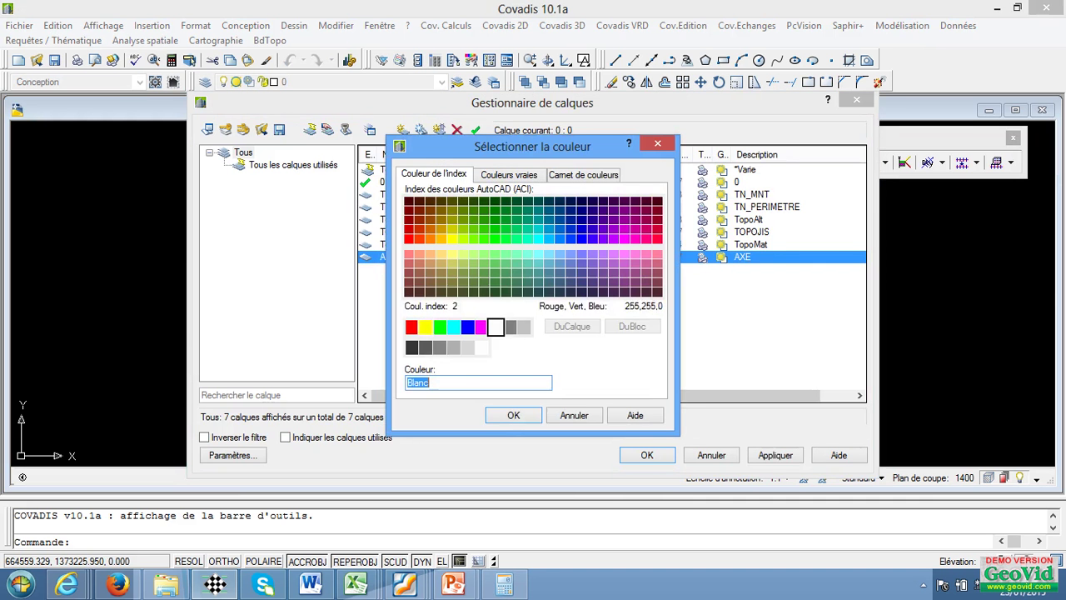
{"action": "left_click", "coordinate": [425, 326]}
{"action": "left_click", "coordinate": [513, 415]}
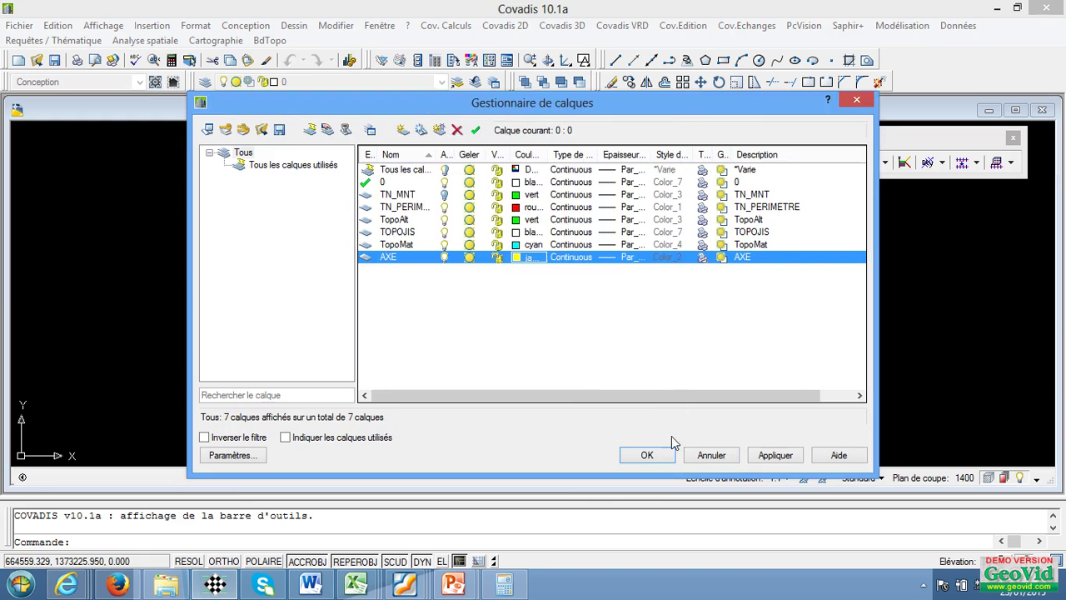
{"action": "left_click", "coordinate": [648, 457]}
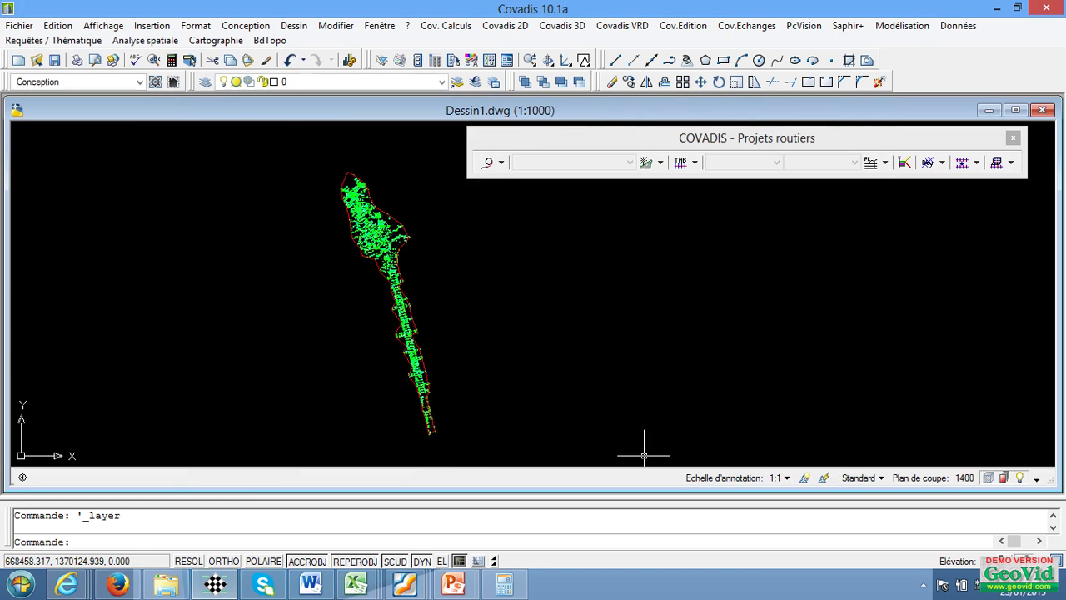
- Set AXE as the current layer from the Layers toolbar dropdown
{"action": "scroll", "coordinate": [362, 204], "scroll_direction": "up", "scroll_amount": 5}
{"action": "scroll", "coordinate": [363, 204], "scroll_direction": "down", "scroll_amount": 5}
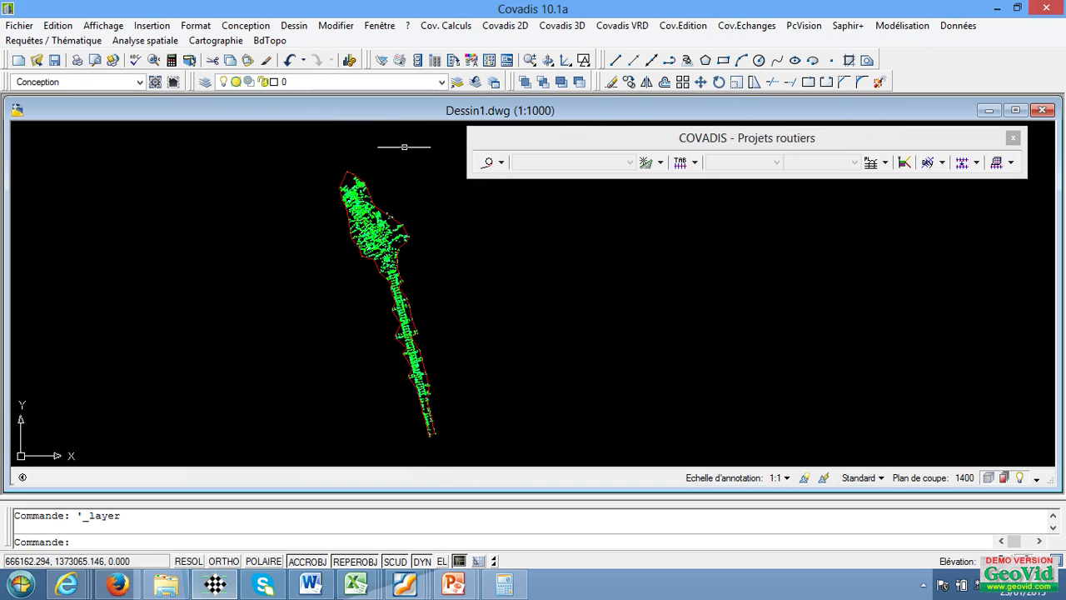
{"action": "left_click", "coordinate": [442, 82]}
{"action": "left_click", "coordinate": [310, 109]}
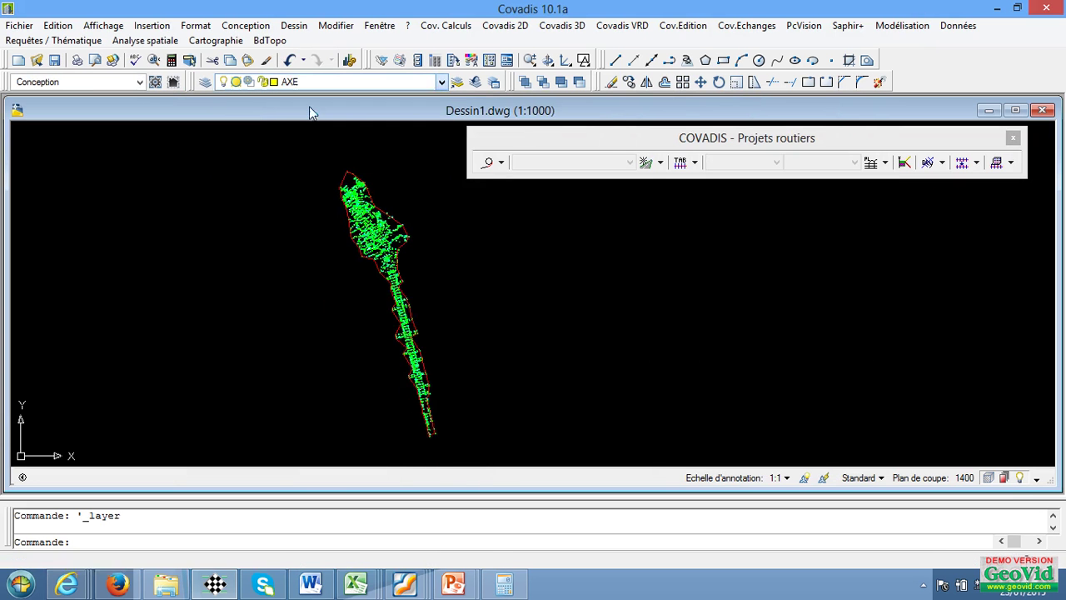
{"action": "scroll", "coordinate": [397, 282], "scroll_direction": "up", "scroll_amount": 4}
{"action": "scroll", "coordinate": [392, 267], "scroll_direction": "down", "scroll_amount": 4}
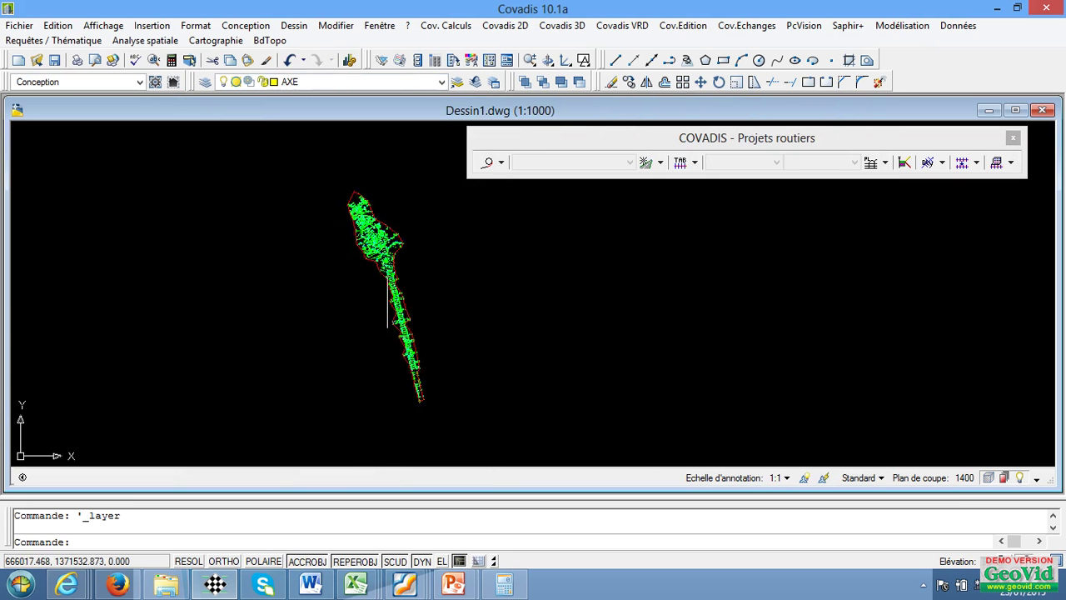
{"action": "scroll", "coordinate": [383, 266], "scroll_direction": "up", "scroll_amount": 3}
{"action": "scroll", "coordinate": [388, 301], "scroll_direction": "down", "scroll_amount": 3}
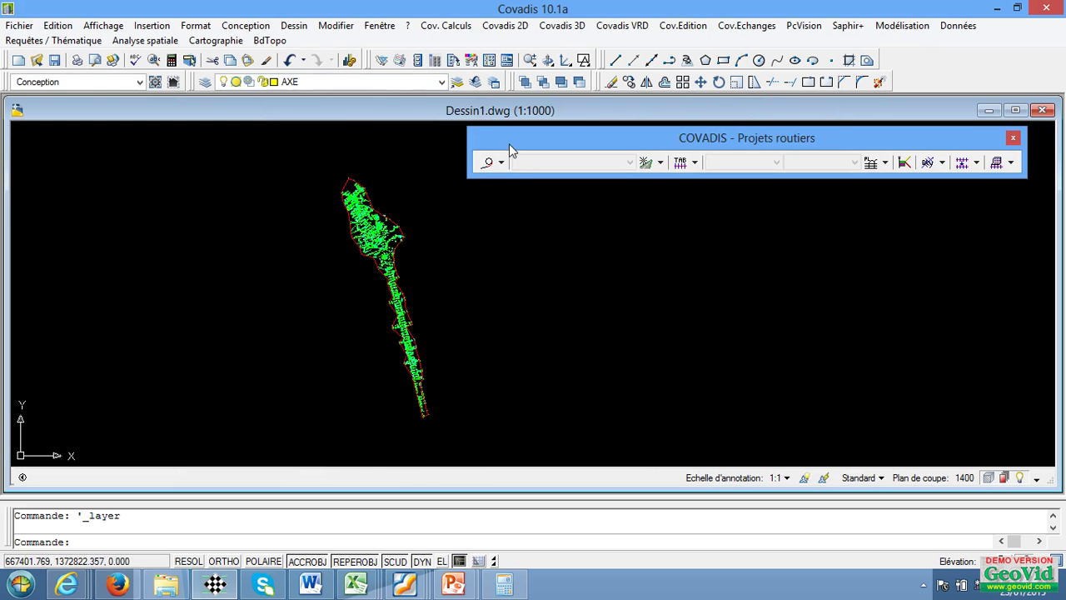
- Start a polyline and place the axis vertices along the centre of the road corridor
{"action": "left_click", "coordinate": [672, 61]}
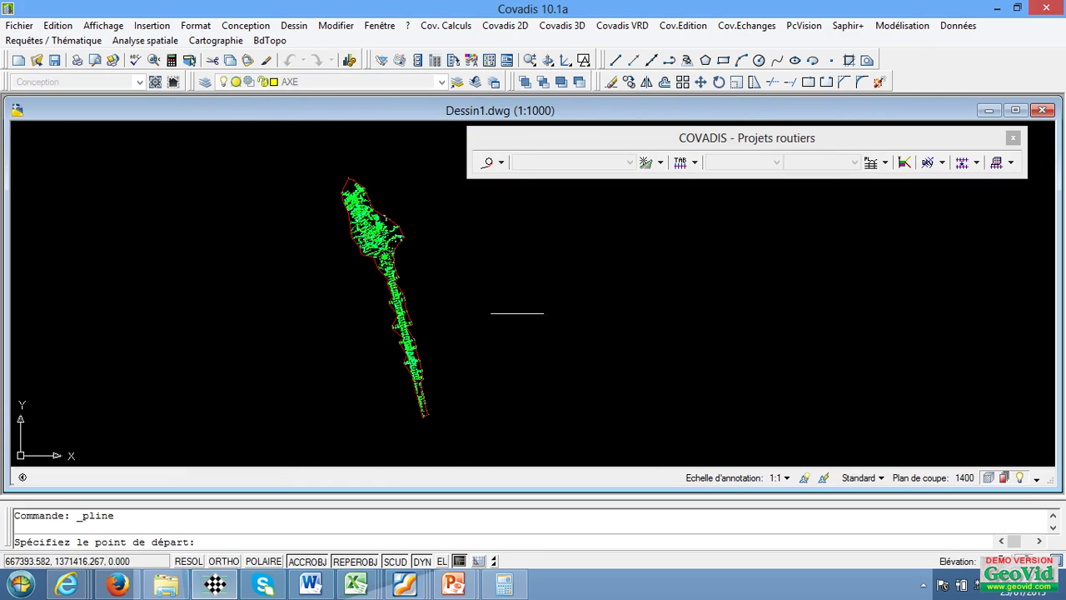
{"action": "scroll", "coordinate": [400, 292], "scroll_direction": "up", "scroll_amount": 5}
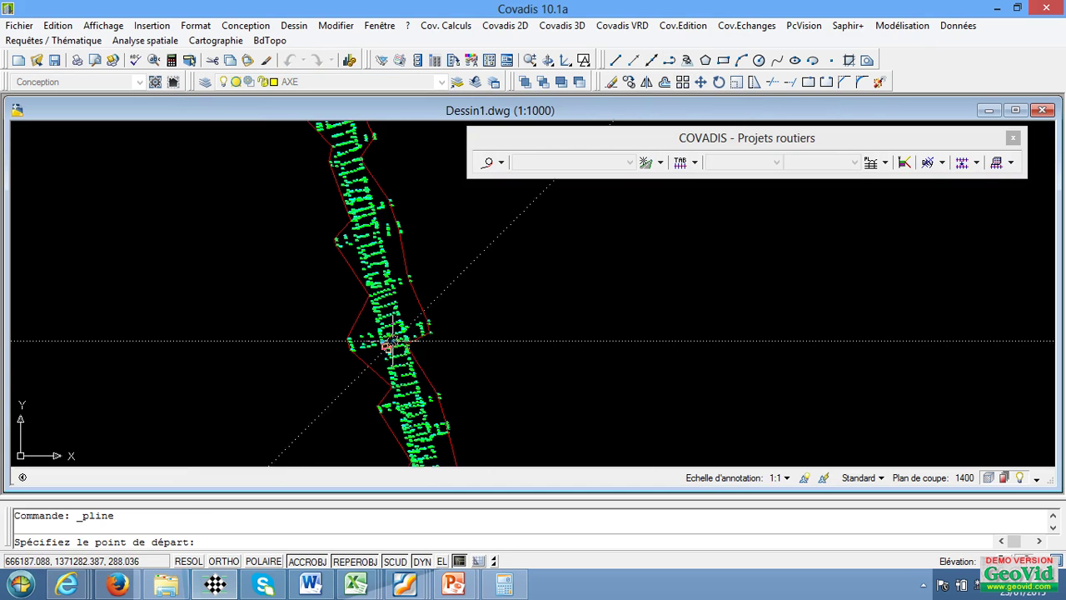
{"action": "left_click", "coordinate": [388, 343]}
{"action": "scroll", "coordinate": [388, 343], "scroll_direction": "up", "scroll_amount": 3}
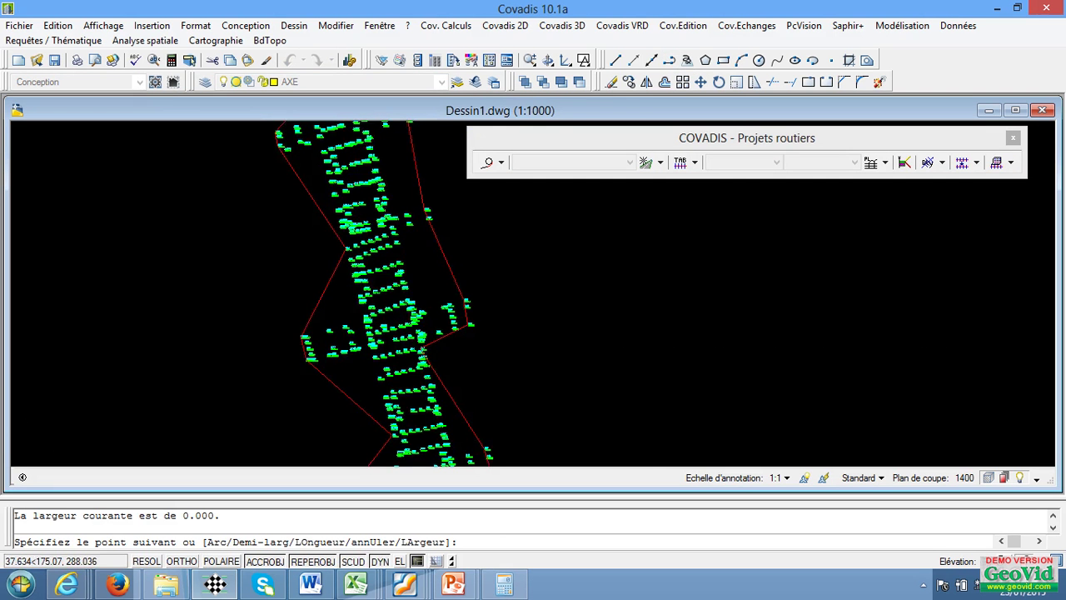
{"action": "scroll", "coordinate": [390, 358], "scroll_direction": "down", "scroll_amount": 5}
{"action": "scroll", "coordinate": [388, 342], "scroll_direction": "up", "scroll_amount": 4}
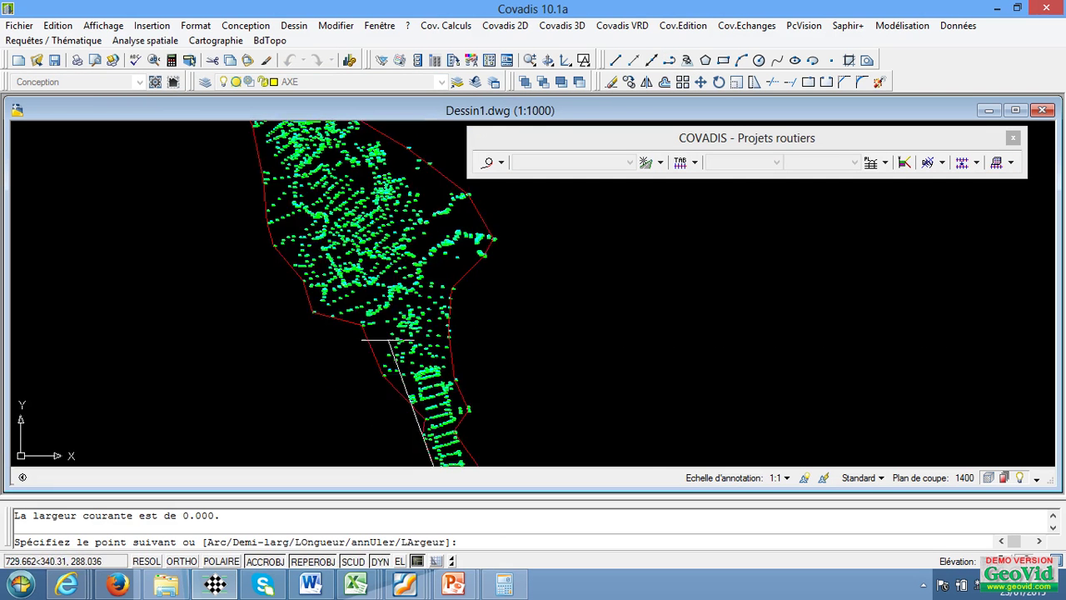
{"action": "scroll", "coordinate": [400, 325], "scroll_direction": "down", "scroll_amount": 4}
{"action": "scroll", "coordinate": [408, 221], "scroll_direction": "up", "scroll_amount": 4}
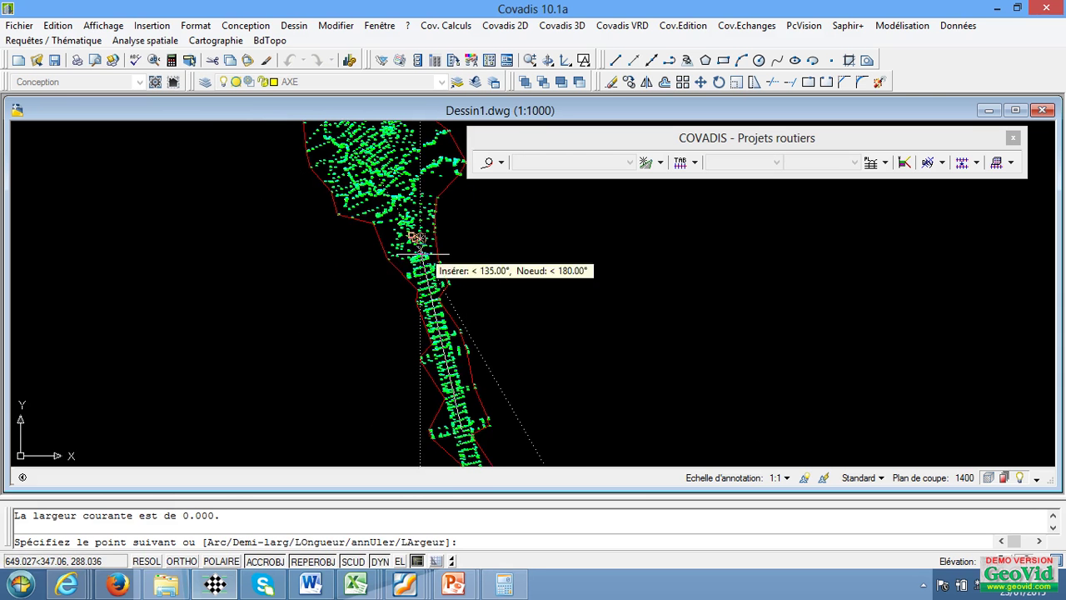
{"action": "scroll", "coordinate": [421, 251], "scroll_direction": "up", "scroll_amount": 2}
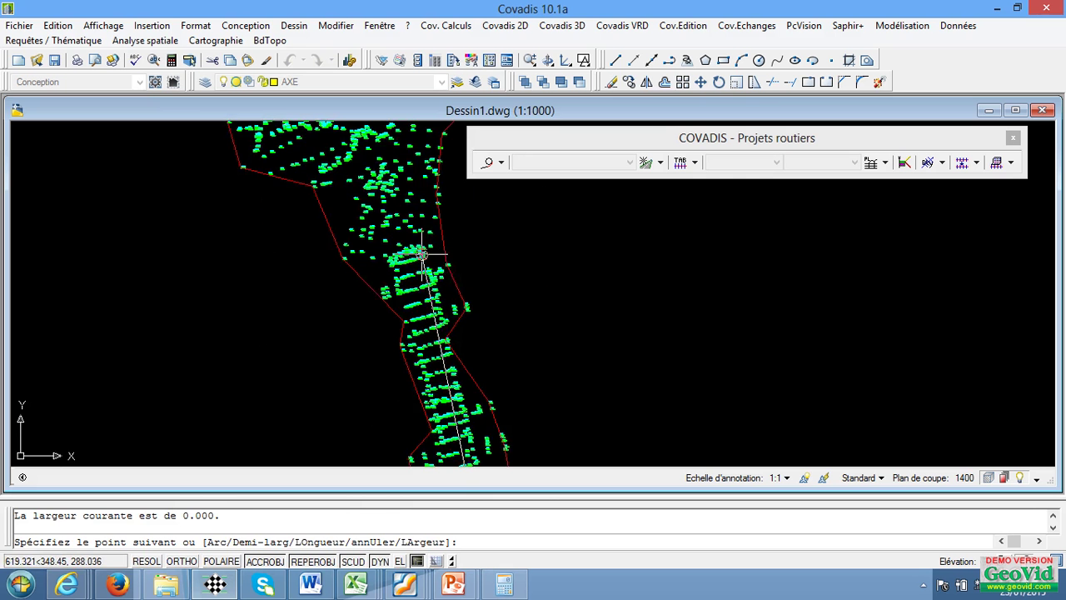
{"action": "left_click", "coordinate": [422, 251]}
{"action": "scroll", "coordinate": [408, 246], "scroll_direction": "down", "scroll_amount": 3}
{"action": "scroll", "coordinate": [379, 237], "scroll_direction": "up", "scroll_amount": 3}
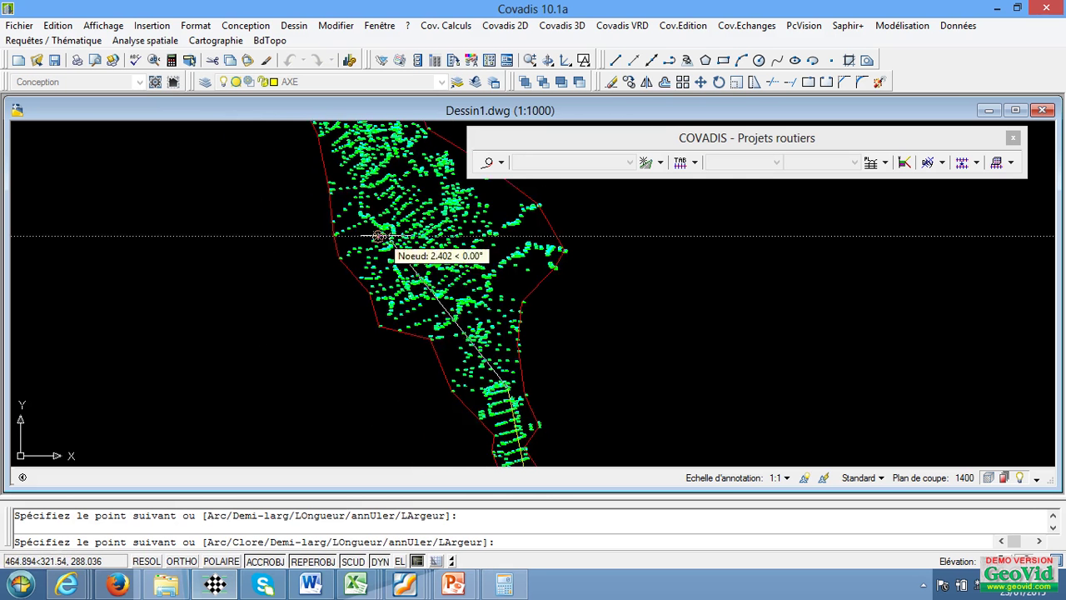
{"action": "scroll", "coordinate": [379, 236], "scroll_direction": "down", "scroll_amount": 2}
{"action": "scroll", "coordinate": [380, 225], "scroll_direction": "up", "scroll_amount": 3}
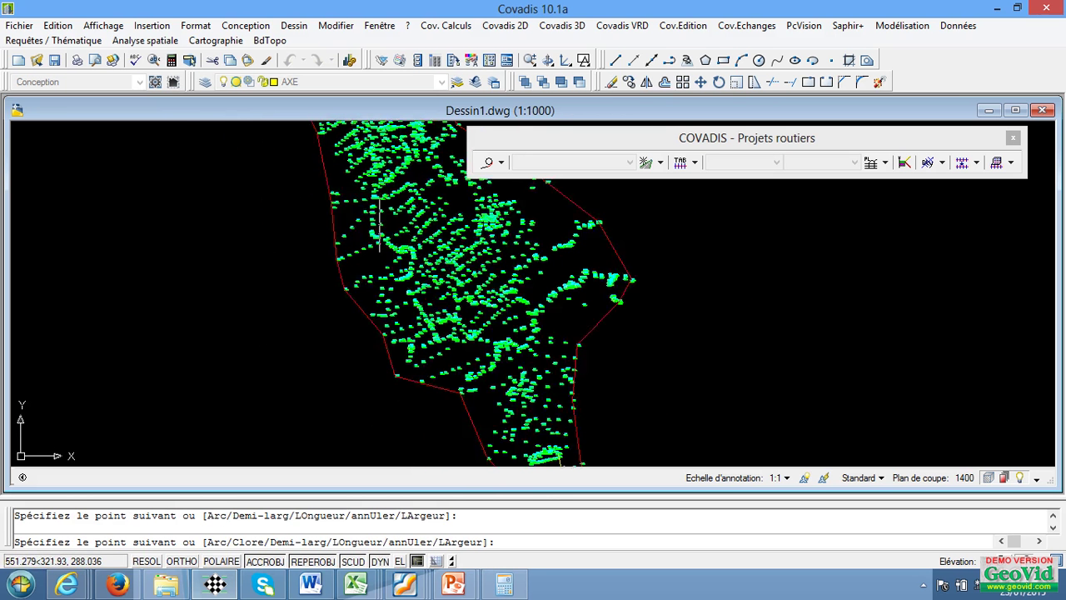
{"action": "scroll", "coordinate": [379, 228], "scroll_direction": "up", "scroll_amount": 1}
{"action": "left_click", "coordinate": [346, 163]}
{"action": "scroll", "coordinate": [370, 294], "scroll_direction": "down", "scroll_amount": 4}
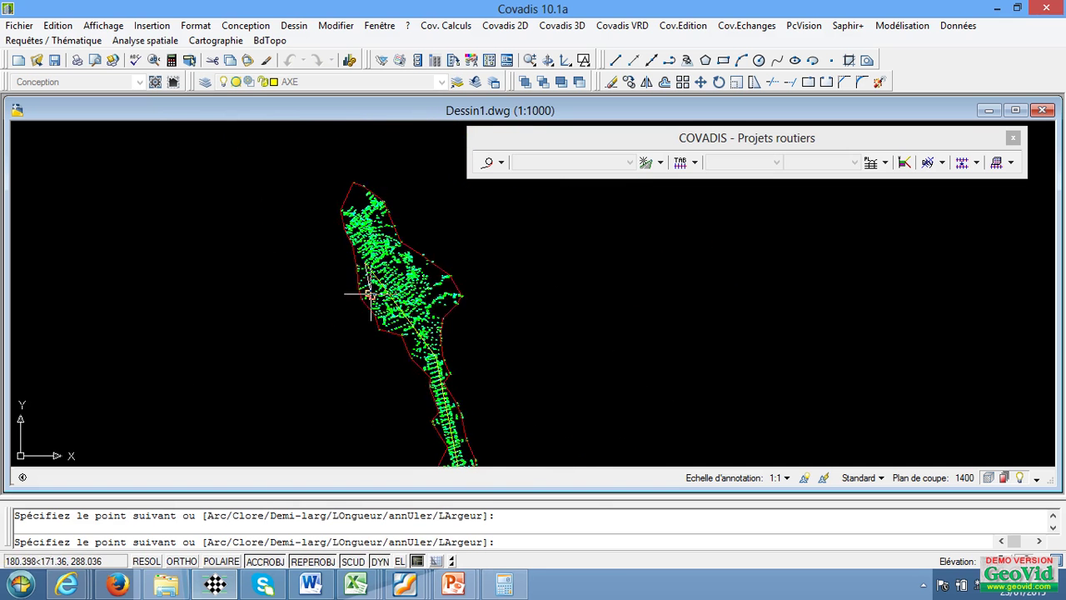
{"action": "scroll", "coordinate": [367, 211], "scroll_direction": "up", "scroll_amount": 2}
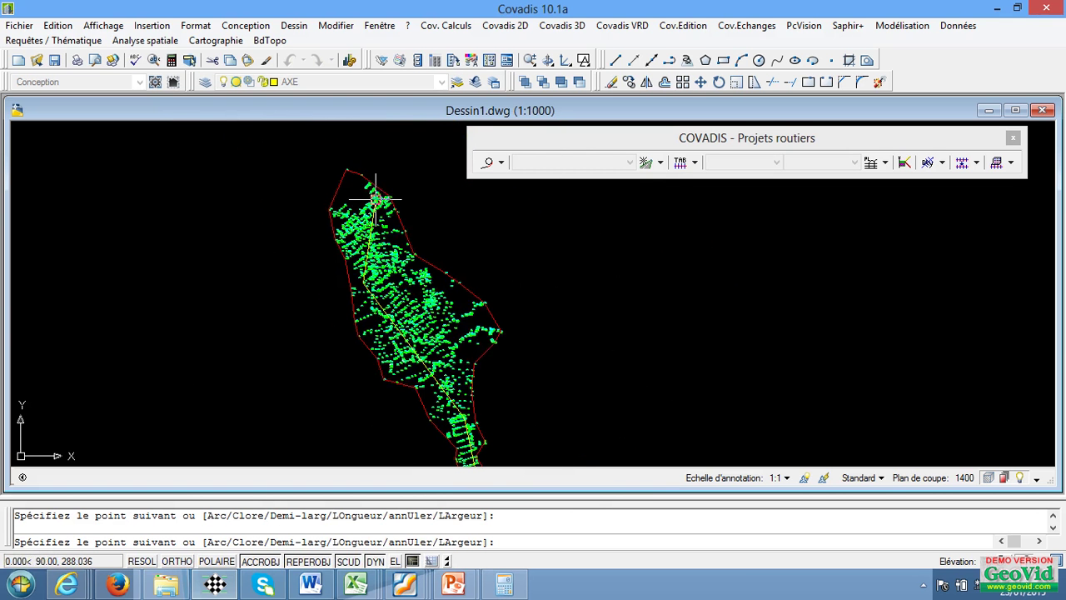
- End the axis polyline with Entrée and zoom around to review its course
{"action": "right_click", "coordinate": [375, 200]}
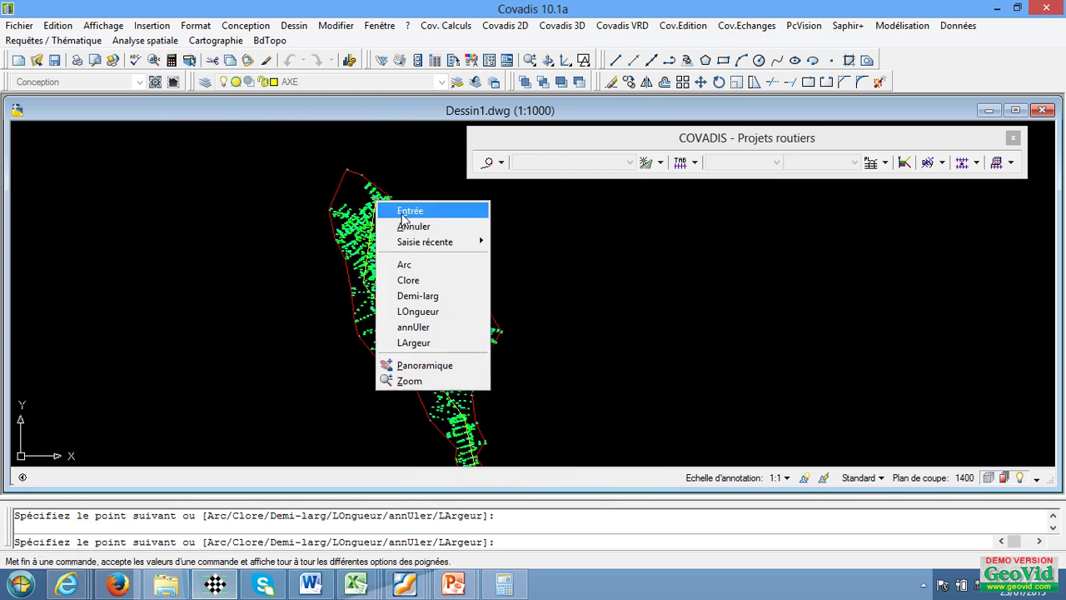
{"action": "left_click", "coordinate": [410, 211]}
{"action": "scroll", "coordinate": [412, 350], "scroll_direction": "up", "scroll_amount": 2}
{"action": "scroll", "coordinate": [417, 375], "scroll_direction": "down", "scroll_amount": 2}
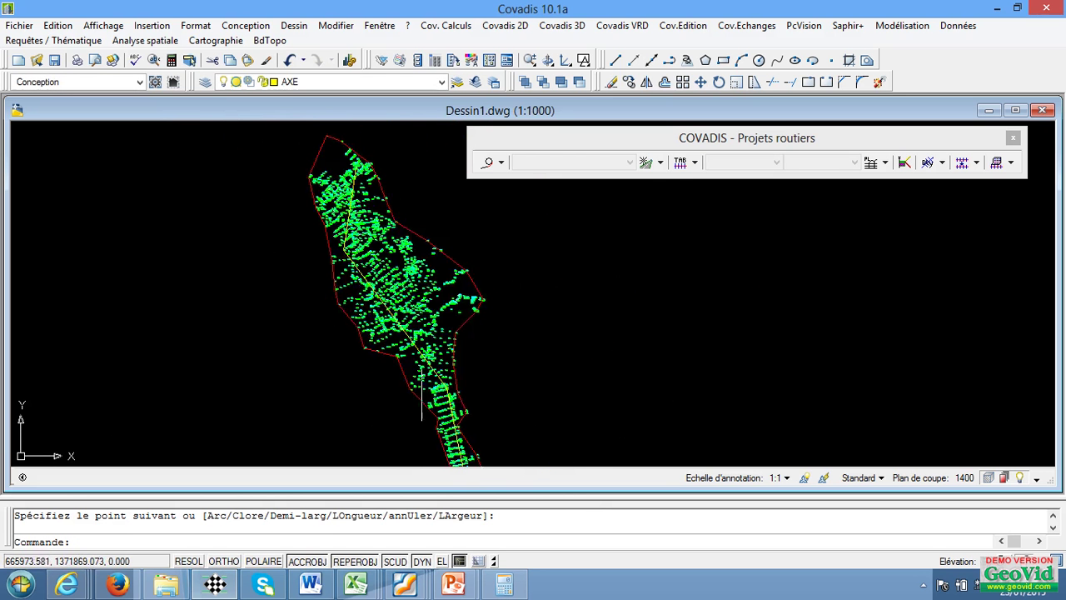
{"action": "scroll", "coordinate": [421, 387], "scroll_direction": "up", "scroll_amount": 3}
{"action": "scroll", "coordinate": [417, 303], "scroll_direction": "down", "scroll_amount": 7}
{"action": "scroll", "coordinate": [418, 347], "scroll_direction": "up", "scroll_amount": 4}
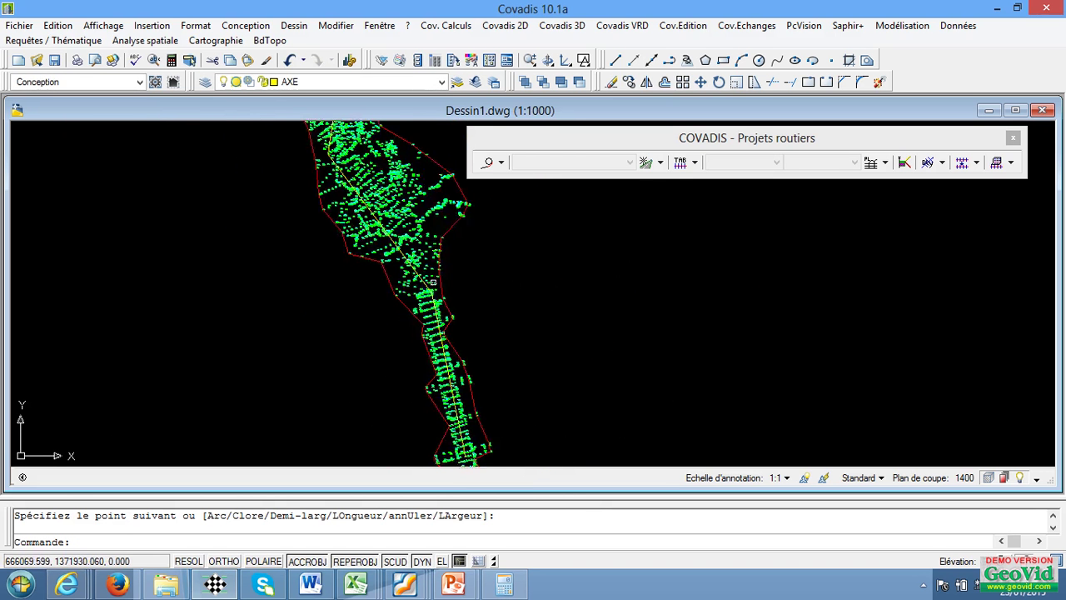
{"action": "scroll", "coordinate": [432, 282], "scroll_direction": "up", "scroll_amount": 4}
{"action": "scroll", "coordinate": [404, 256], "scroll_direction": "down", "scroll_amount": 4}
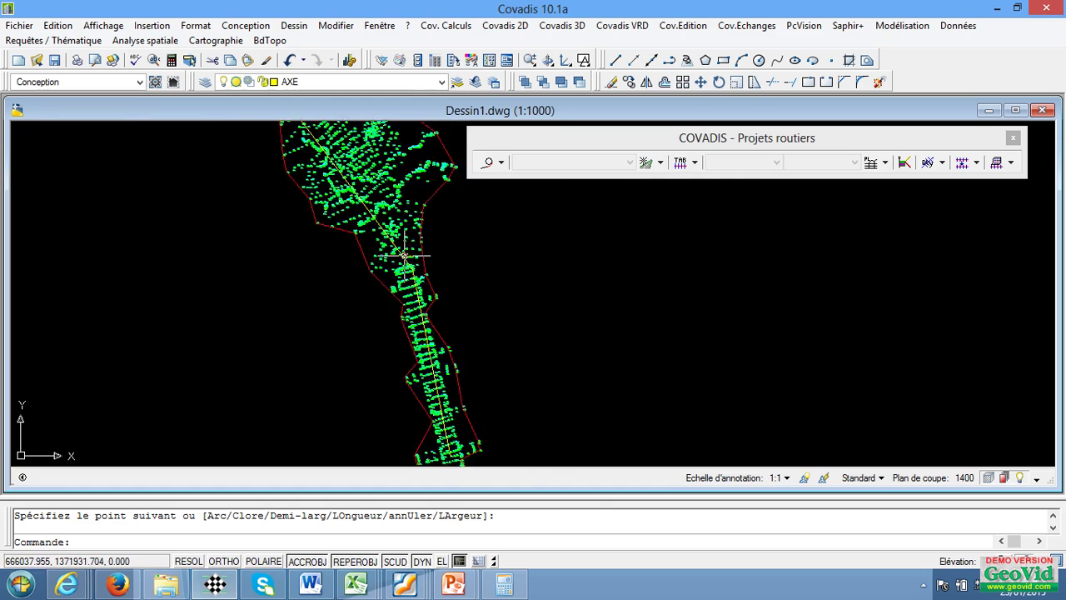
{"action": "scroll", "coordinate": [404, 256], "scroll_direction": "up", "scroll_amount": 4}
{"action": "scroll", "coordinate": [425, 275], "scroll_direction": "down", "scroll_amount": 3}
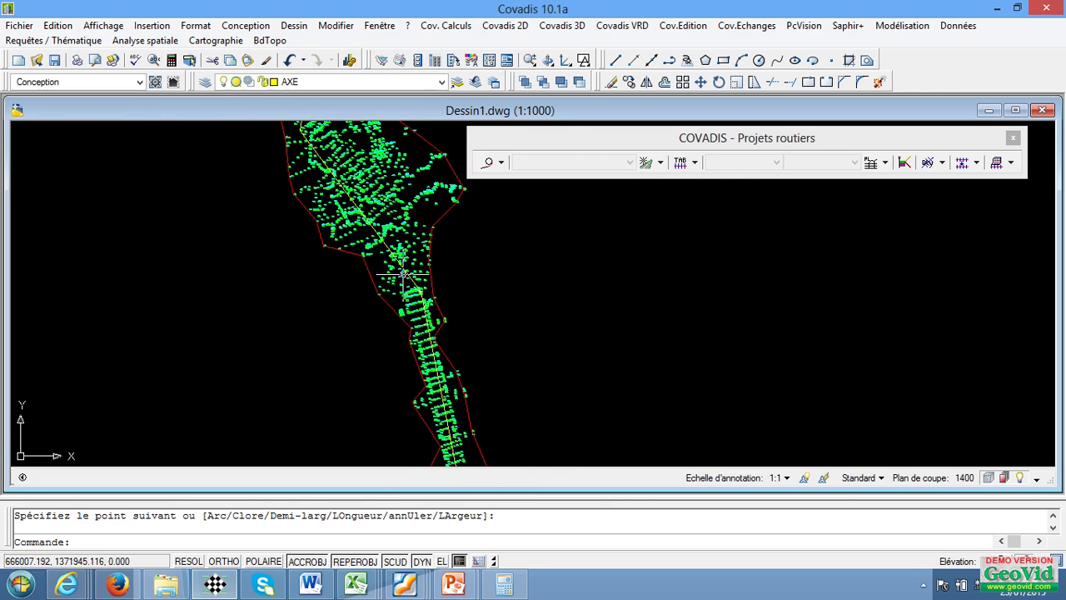
{"action": "scroll", "coordinate": [408, 285], "scroll_direction": "up", "scroll_amount": 2}
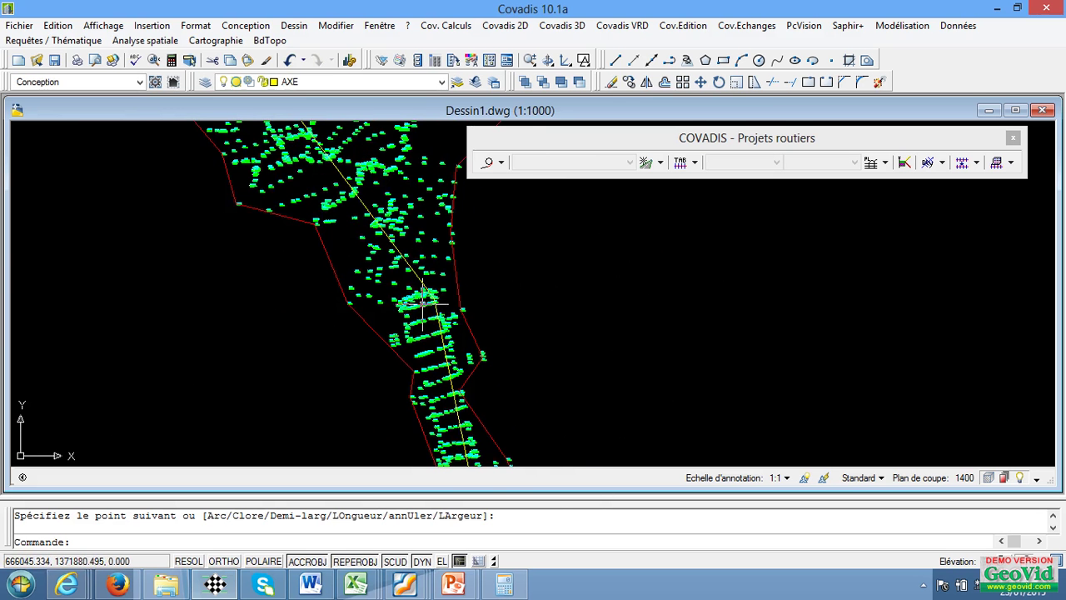
{"action": "scroll", "coordinate": [422, 305], "scroll_direction": "down", "scroll_amount": 2}
{"action": "scroll", "coordinate": [416, 267], "scroll_direction": "up", "scroll_amount": 3}
{"action": "scroll", "coordinate": [426, 325], "scroll_direction": "down", "scroll_amount": 5}
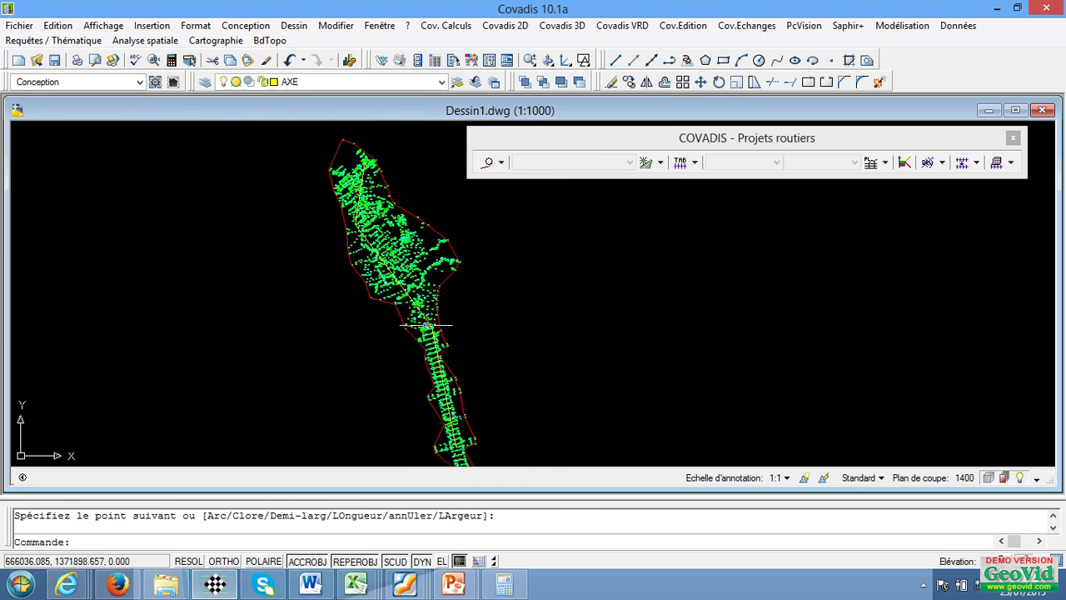
{"action": "scroll", "coordinate": [363, 225], "scroll_direction": "up", "scroll_amount": 3}
{"action": "scroll", "coordinate": [389, 272], "scroll_direction": "down", "scroll_amount": 3}
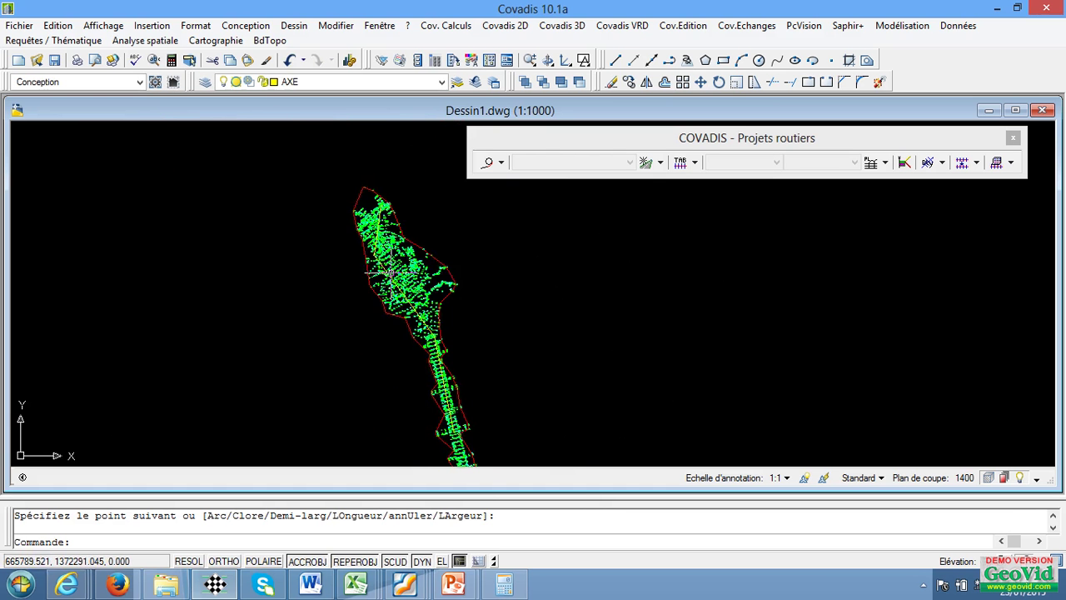
{"action": "scroll", "coordinate": [400, 242], "scroll_direction": "up", "scroll_amount": 3}
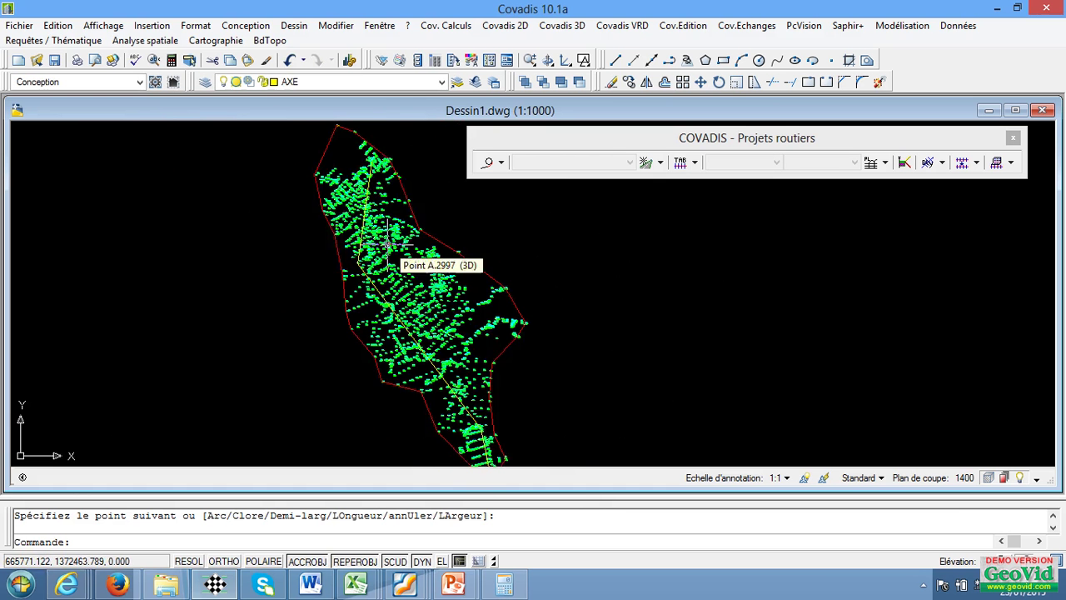
{"action": "scroll", "coordinate": [404, 267], "scroll_direction": "down", "scroll_amount": 3}
{"action": "scroll", "coordinate": [413, 312], "scroll_direction": "up", "scroll_amount": 3}
{"action": "scroll", "coordinate": [429, 250], "scroll_direction": "down", "scroll_amount": 4}
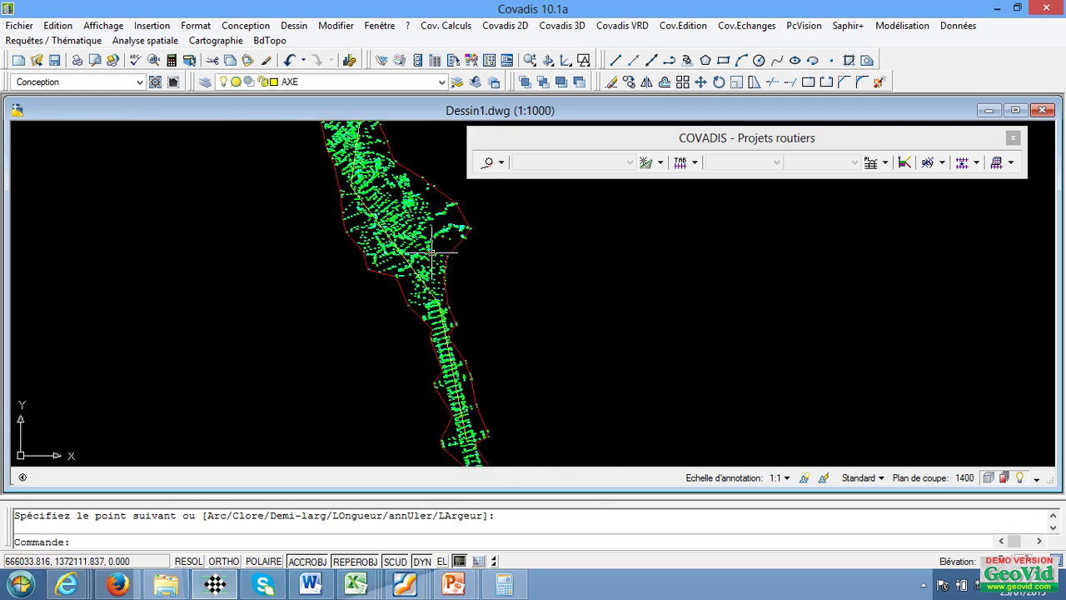
{"action": "scroll", "coordinate": [426, 269], "scroll_direction": "up", "scroll_amount": 2}
{"action": "scroll", "coordinate": [426, 268], "scroll_direction": "down", "scroll_amount": 1}
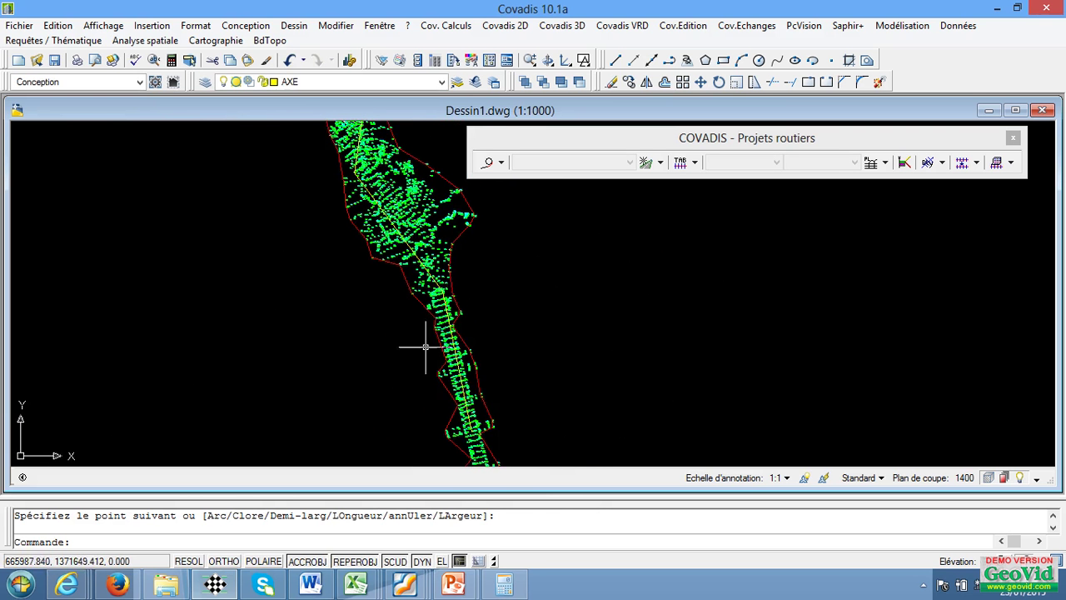
- Consult Figure 4 on circular curve connection elements in IMPORTANT.docx in Word
{"action": "left_click", "coordinate": [309, 584]}
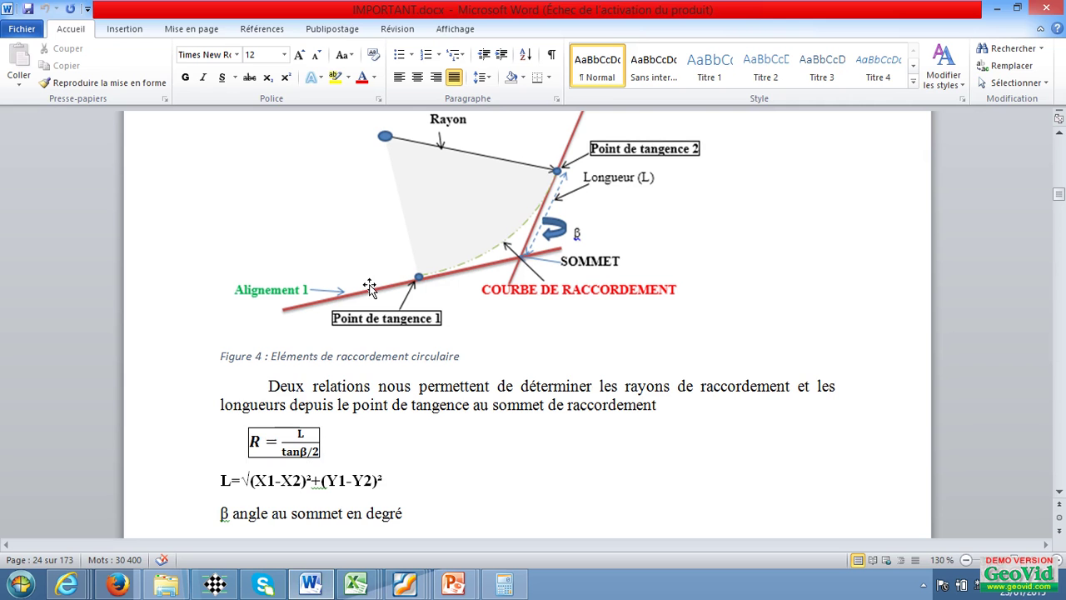
{"action": "mouse_move", "coordinate": [3, 5]}
- Back in Covadis, explode the yellow axis polyline into separate line segments
{"action": "left_click", "coordinate": [215, 584]}
{"action": "scroll", "coordinate": [428, 313], "scroll_direction": "down", "scroll_amount": 3}
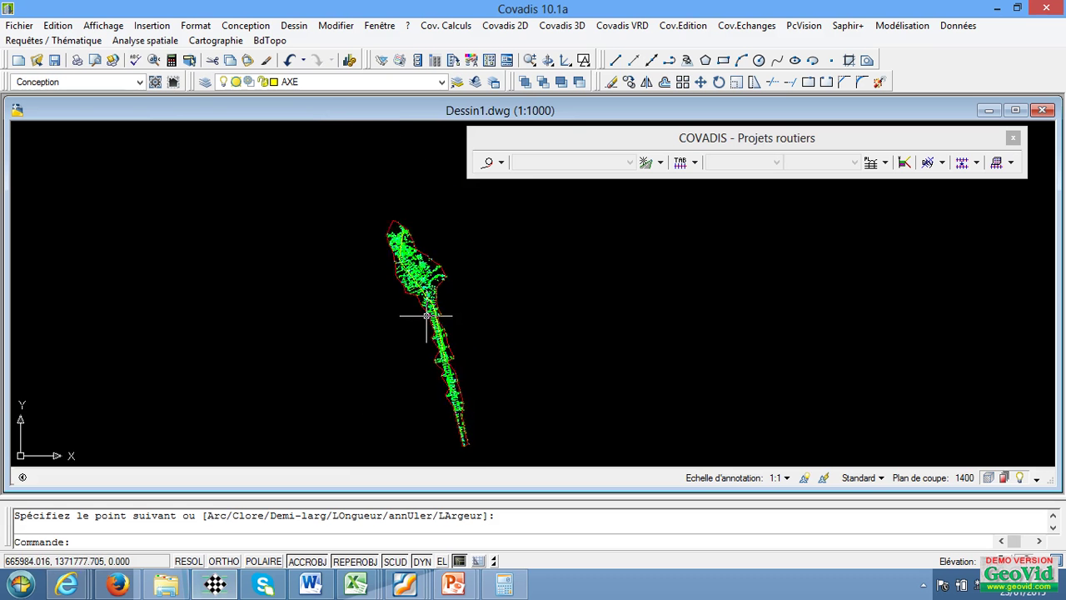
{"action": "scroll", "coordinate": [427, 315], "scroll_direction": "up", "scroll_amount": 5}
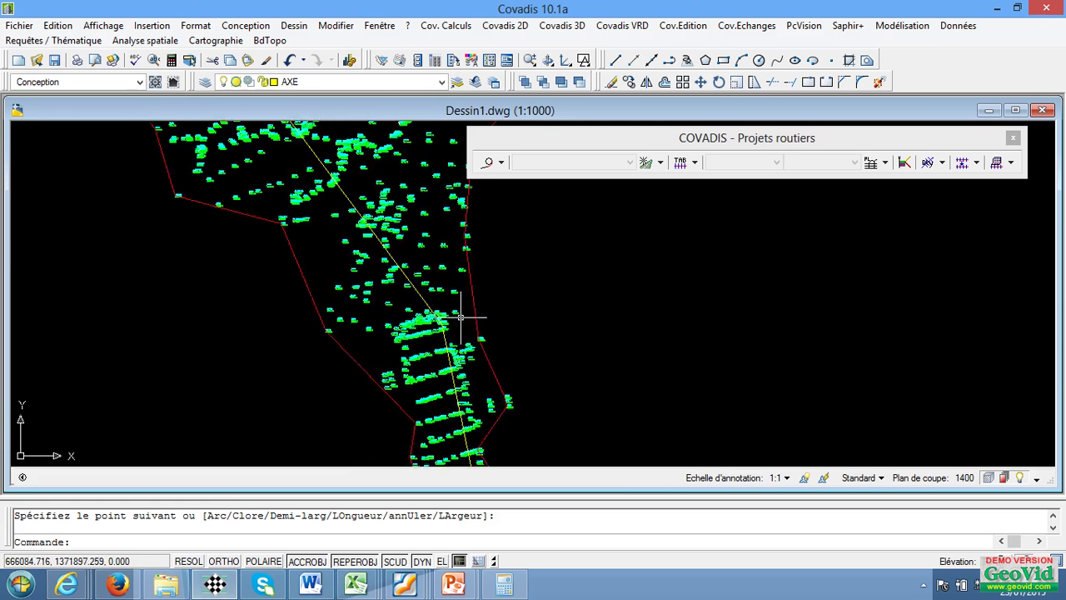
{"action": "scroll", "coordinate": [441, 306], "scroll_direction": "up", "scroll_amount": 2}
{"action": "scroll", "coordinate": [440, 310], "scroll_direction": "down", "scroll_amount": 5}
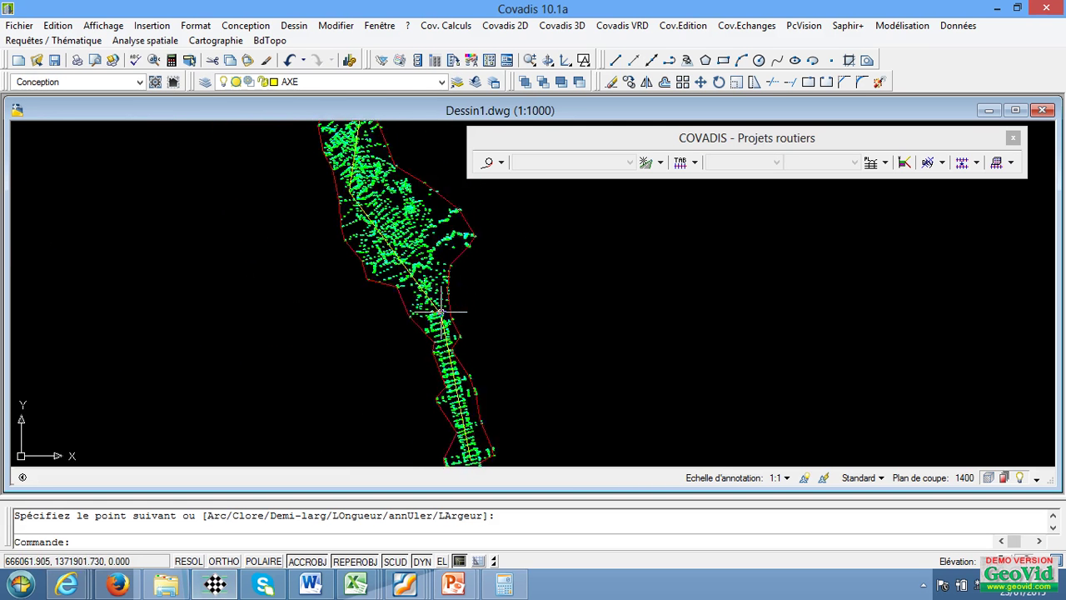
{"action": "scroll", "coordinate": [441, 310], "scroll_direction": "up", "scroll_amount": 4}
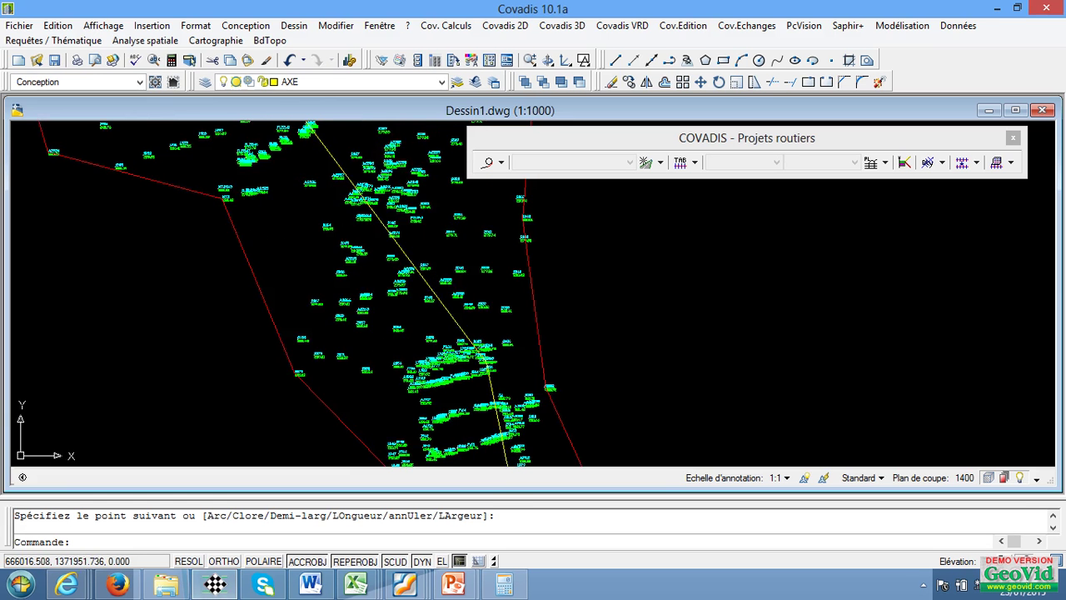
{"action": "left_click", "coordinate": [420, 282]}
{"action": "scroll", "coordinate": [439, 321], "scroll_direction": "down", "scroll_amount": 6}
{"action": "scroll", "coordinate": [395, 283], "scroll_direction": "down", "scroll_amount": 2}
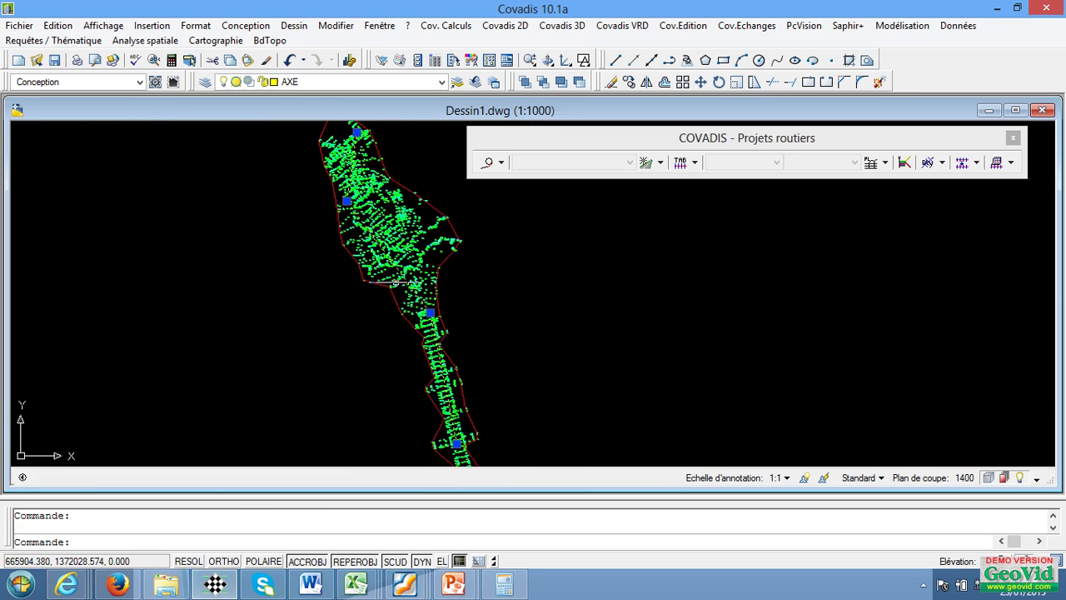
{"action": "left_click", "coordinate": [880, 83]}
{"action": "scroll", "coordinate": [450, 299], "scroll_direction": "up", "scroll_amount": 3}
{"action": "scroll", "coordinate": [426, 307], "scroll_direction": "down", "scroll_amount": 4}
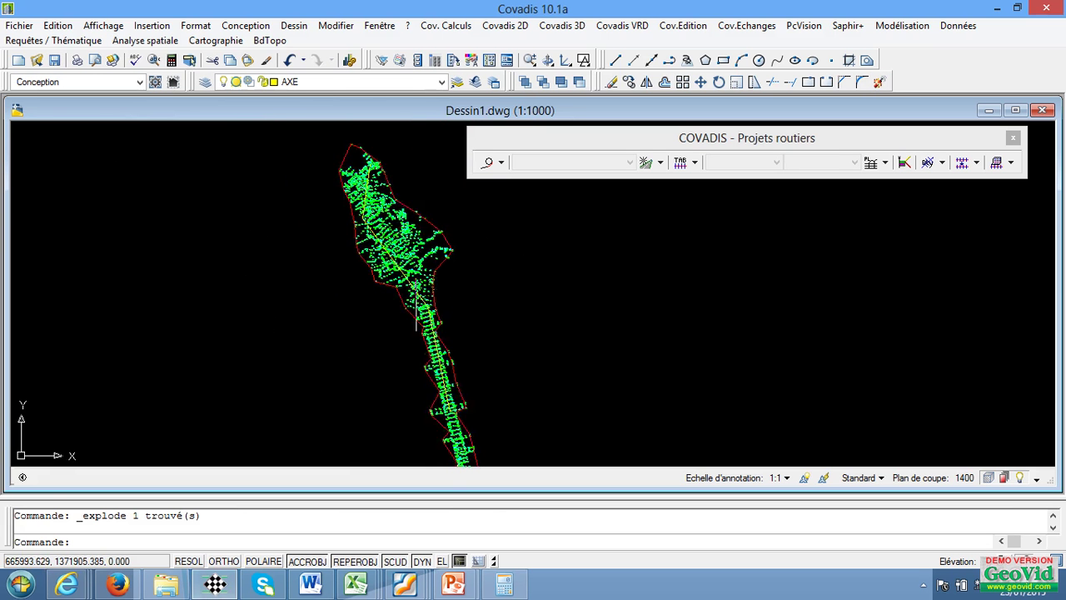
{"action": "scroll", "coordinate": [416, 313], "scroll_direction": "up", "scroll_amount": 3}
{"action": "scroll", "coordinate": [416, 312], "scroll_direction": "down", "scroll_amount": 4}
{"action": "scroll", "coordinate": [417, 313], "scroll_direction": "up", "scroll_amount": 4}
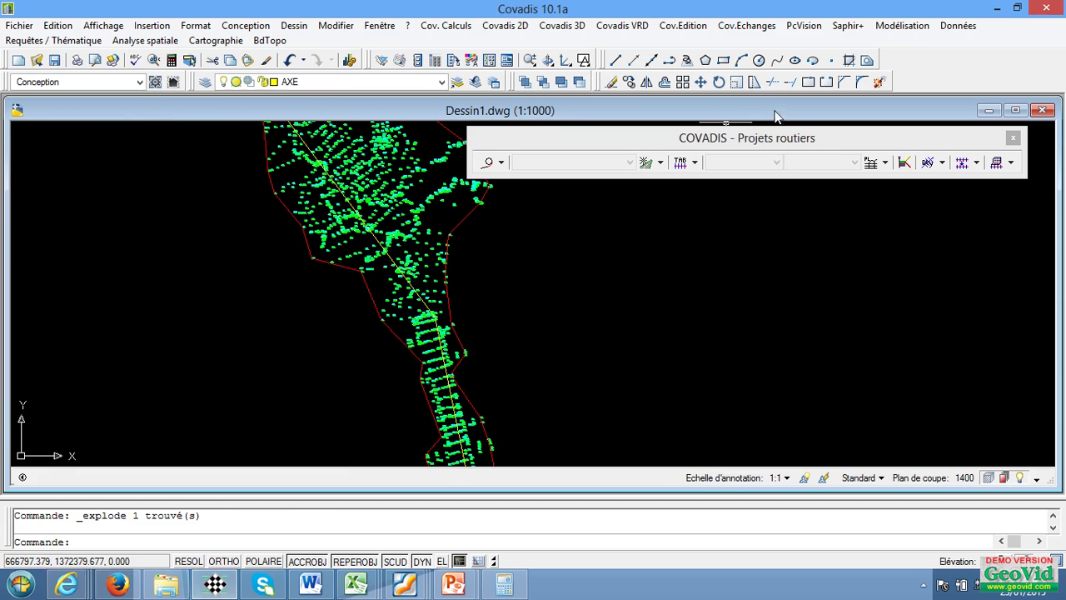
{"action": "left_click", "coordinate": [862, 83]}
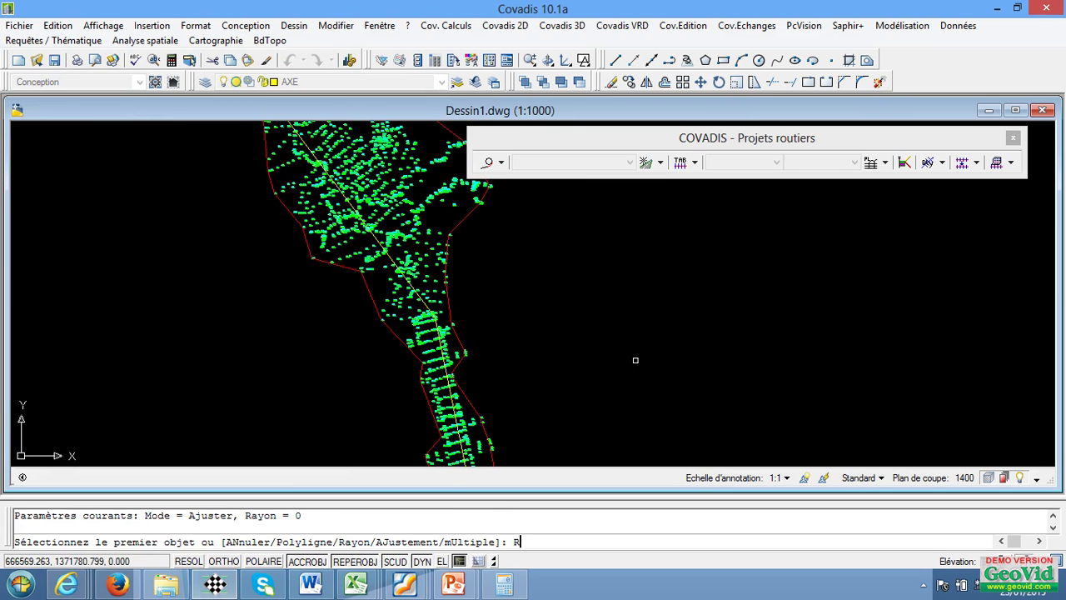
{"action": "key", "text": "Return"}
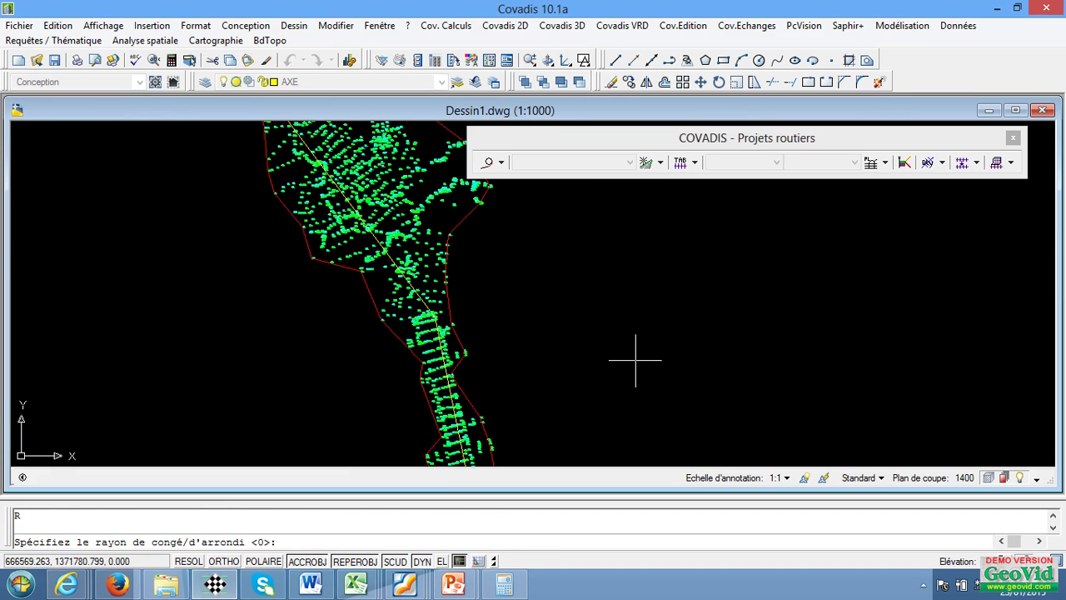
{"action": "key", "text": "Return"}
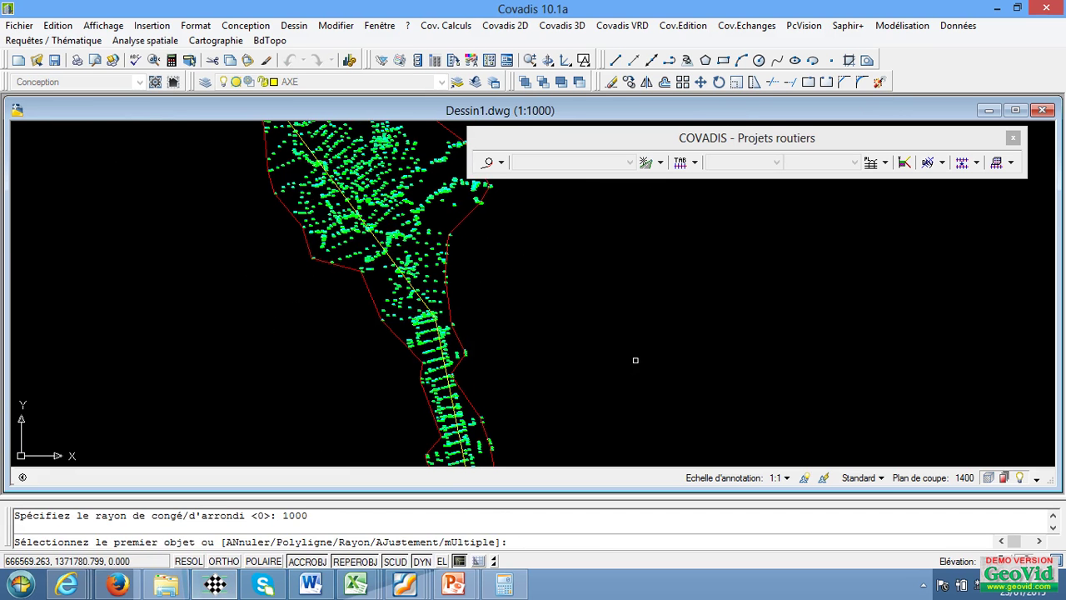
{"action": "scroll", "coordinate": [467, 317], "scroll_direction": "up", "scroll_amount": 2}
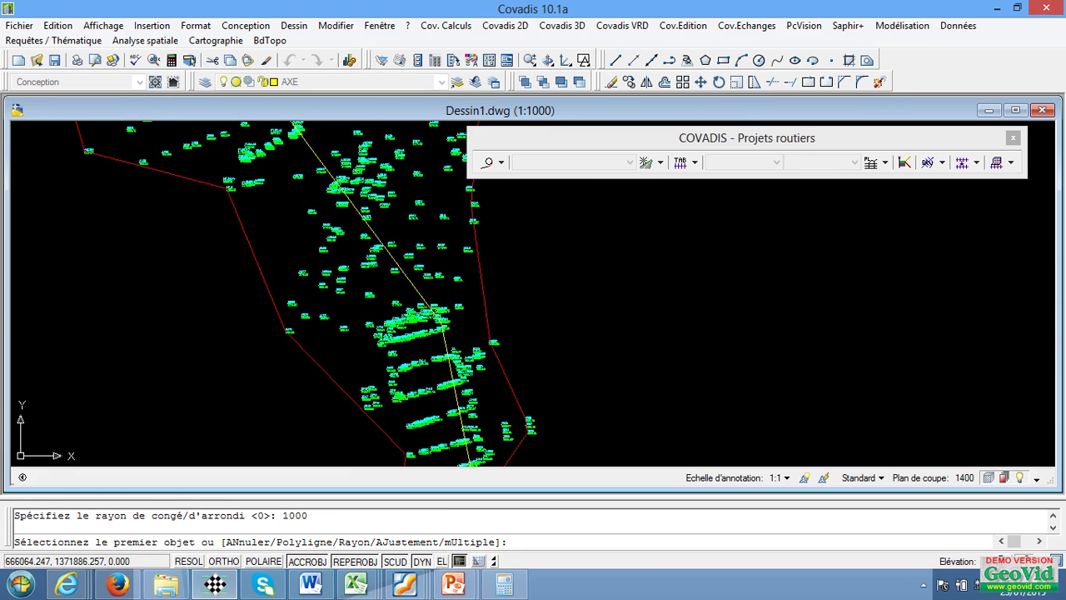
{"action": "left_click", "coordinate": [444, 341]}
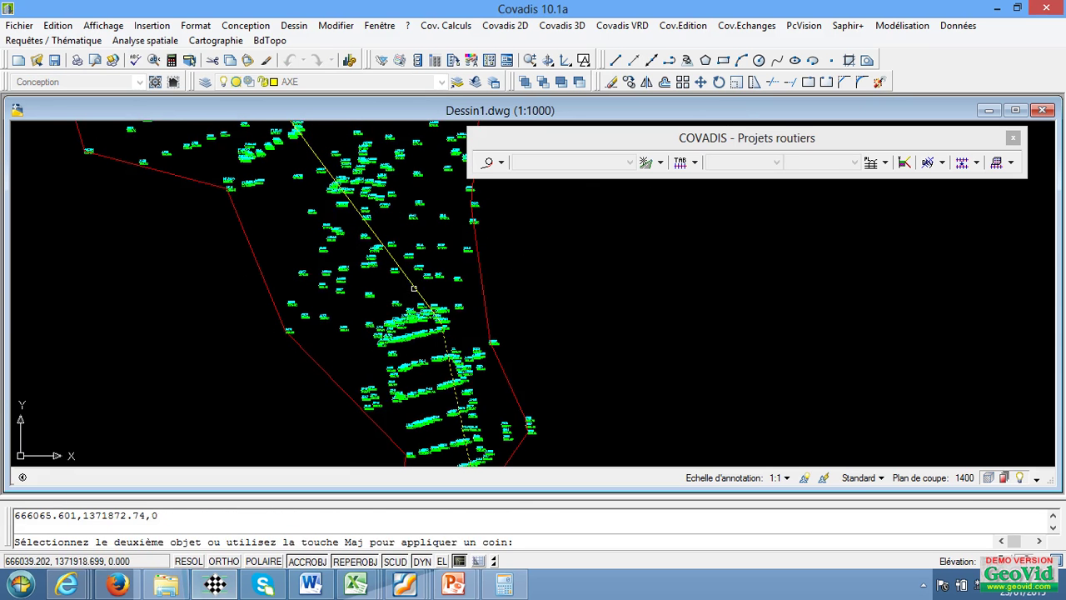
{"action": "key", "text": "Return"}
{"action": "scroll", "coordinate": [439, 346], "scroll_direction": "down", "scroll_amount": 3}
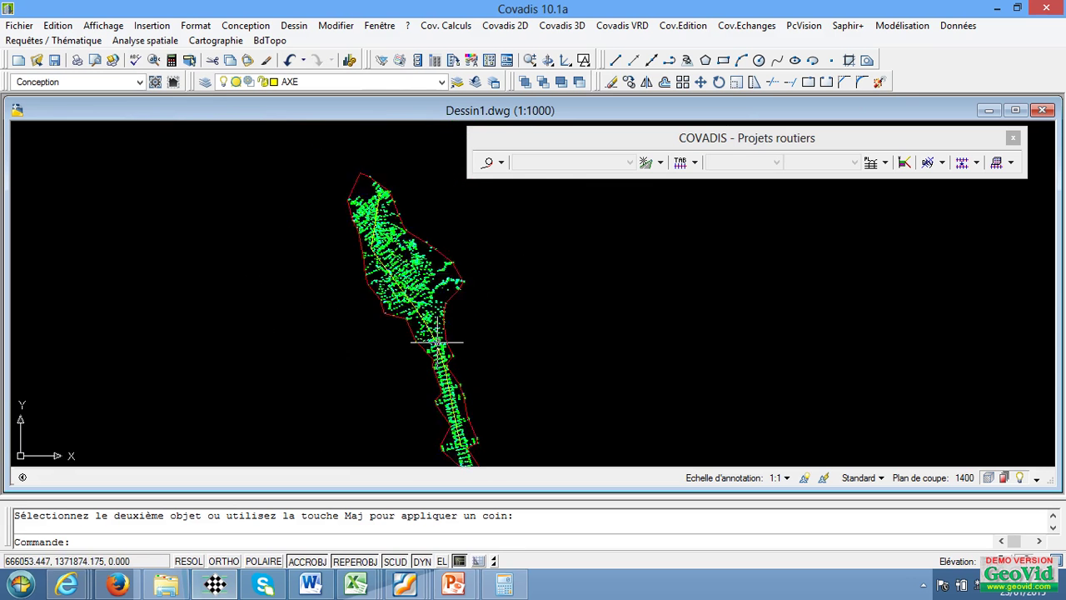
{"action": "scroll", "coordinate": [437, 342], "scroll_direction": "up", "scroll_amount": 6}
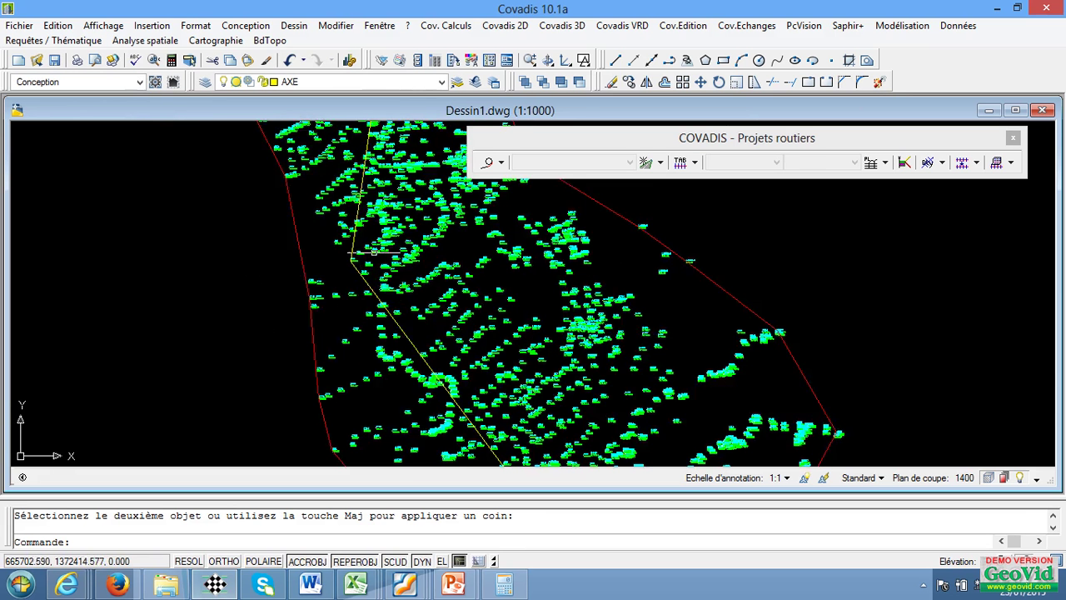
{"action": "scroll", "coordinate": [373, 251], "scroll_direction": "down", "scroll_amount": 3}
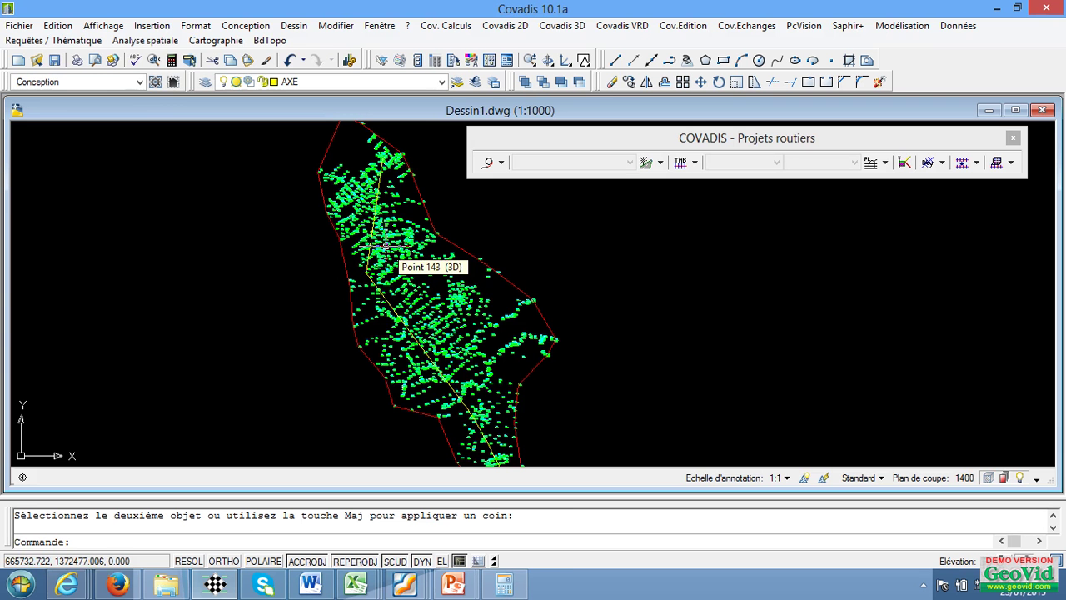
{"action": "scroll", "coordinate": [386, 246], "scroll_direction": "down", "scroll_amount": 1}
{"action": "scroll", "coordinate": [372, 259], "scroll_direction": "up", "scroll_amount": 2}
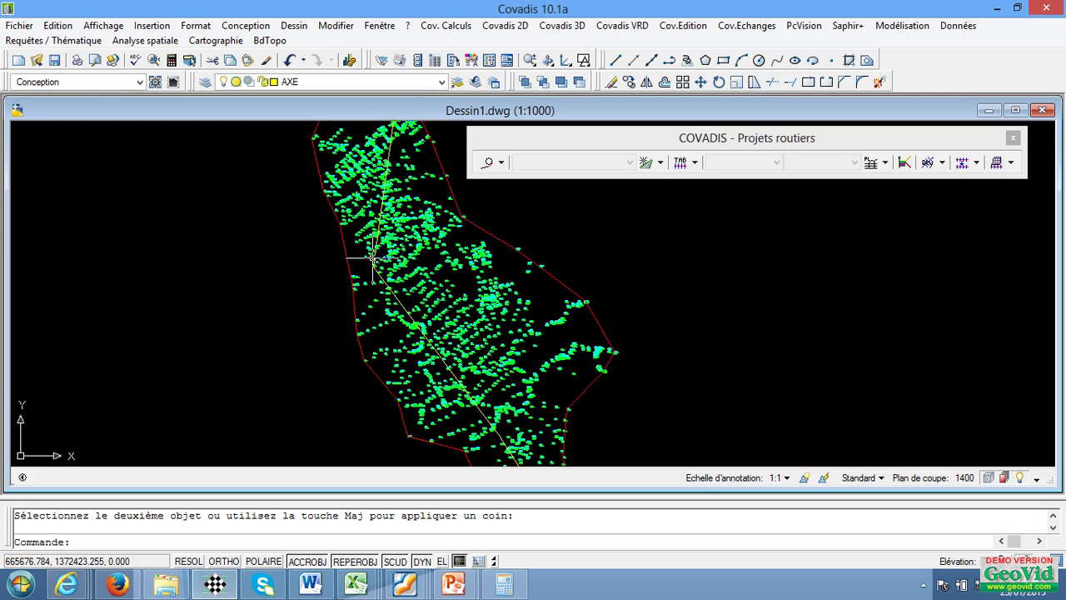
{"action": "scroll", "coordinate": [373, 258], "scroll_direction": "down", "scroll_amount": 2}
{"action": "scroll", "coordinate": [372, 259], "scroll_direction": "down", "scroll_amount": 2}
{"action": "scroll", "coordinate": [376, 253], "scroll_direction": "up", "scroll_amount": 3}
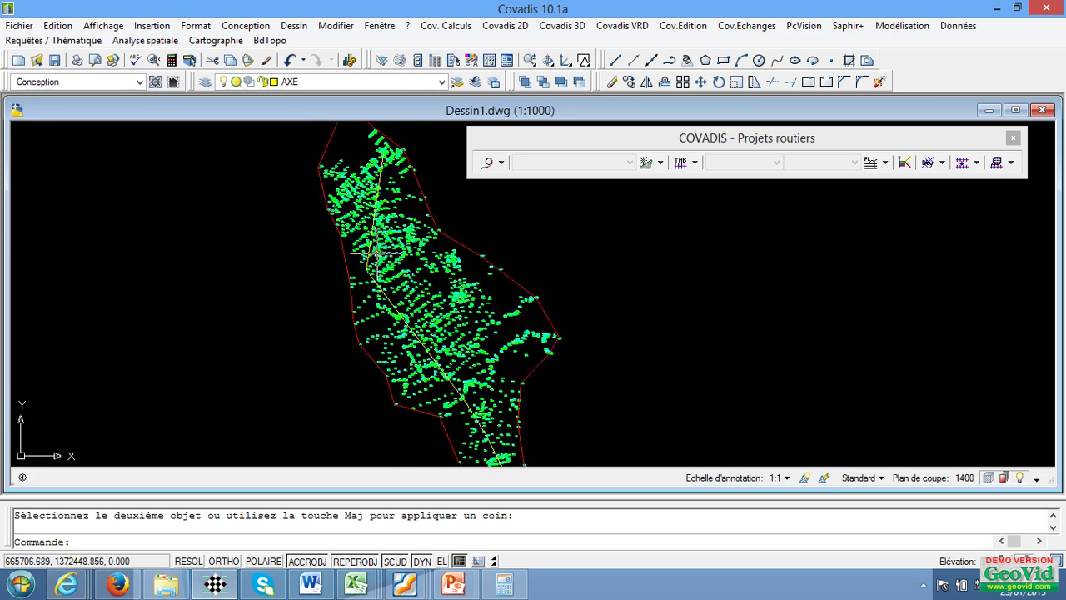
{"action": "scroll", "coordinate": [376, 250], "scroll_direction": "up", "scroll_amount": 1}
{"action": "scroll", "coordinate": [367, 247], "scroll_direction": "down", "scroll_amount": 3}
{"action": "scroll", "coordinate": [360, 247], "scroll_direction": "up", "scroll_amount": 1}
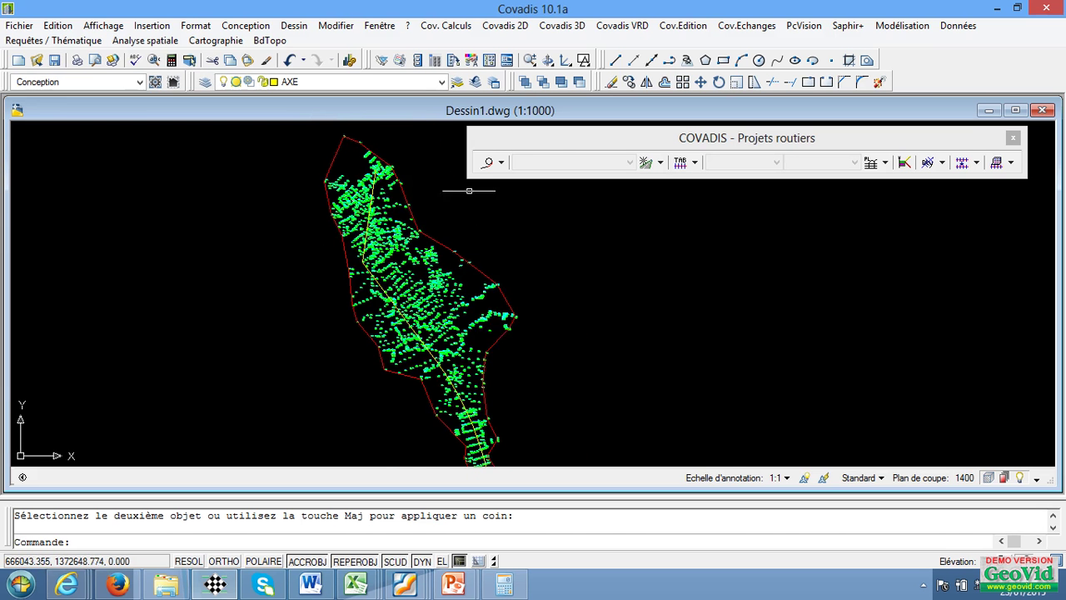
- Start a Clothoïde - Cercle - Clothoïde link between the two axis straights with radius 600
{"action": "left_click", "coordinate": [501, 162]}
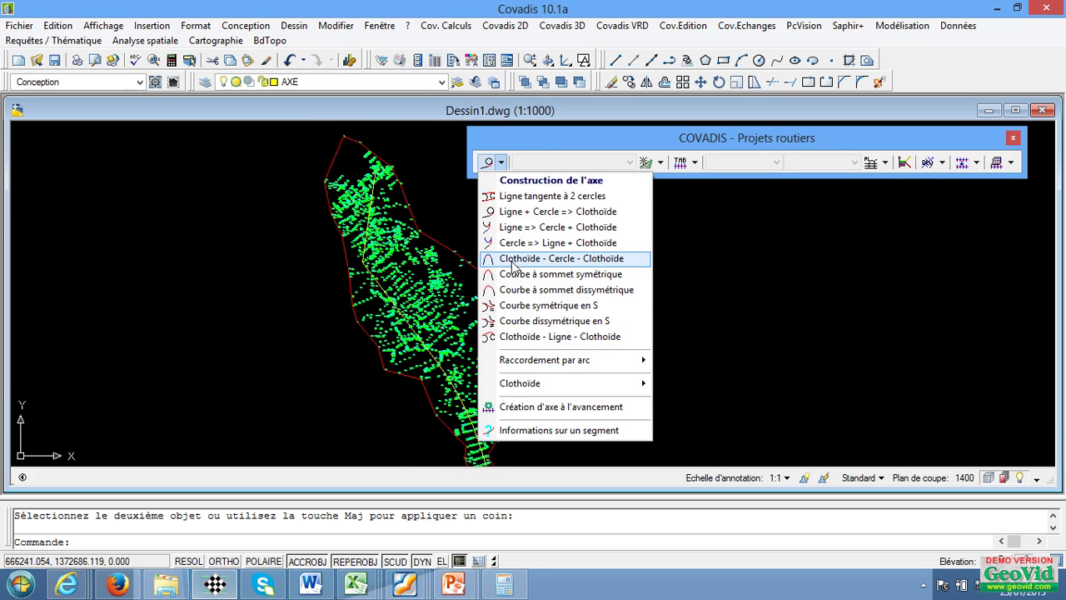
{"action": "left_click", "coordinate": [618, 265]}
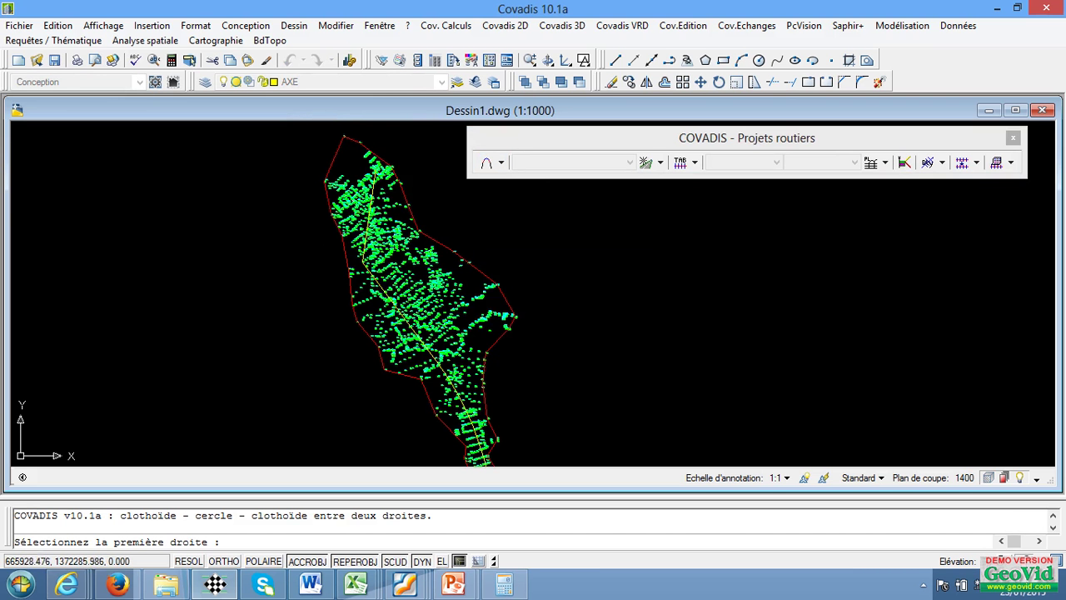
{"action": "scroll", "coordinate": [369, 280], "scroll_direction": "up", "scroll_amount": 3}
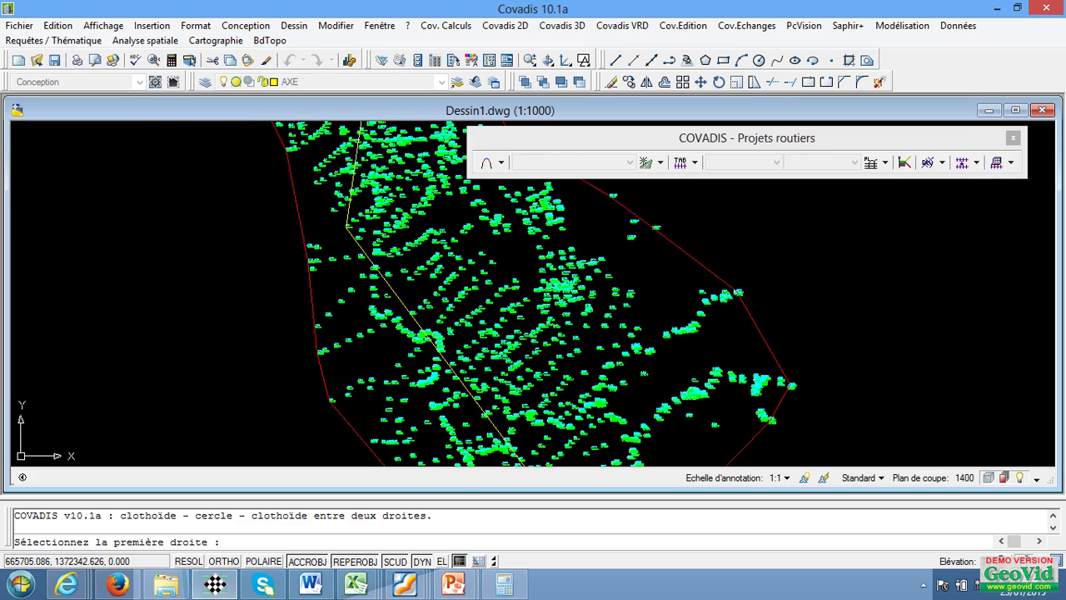
{"action": "left_click", "coordinate": [364, 250]}
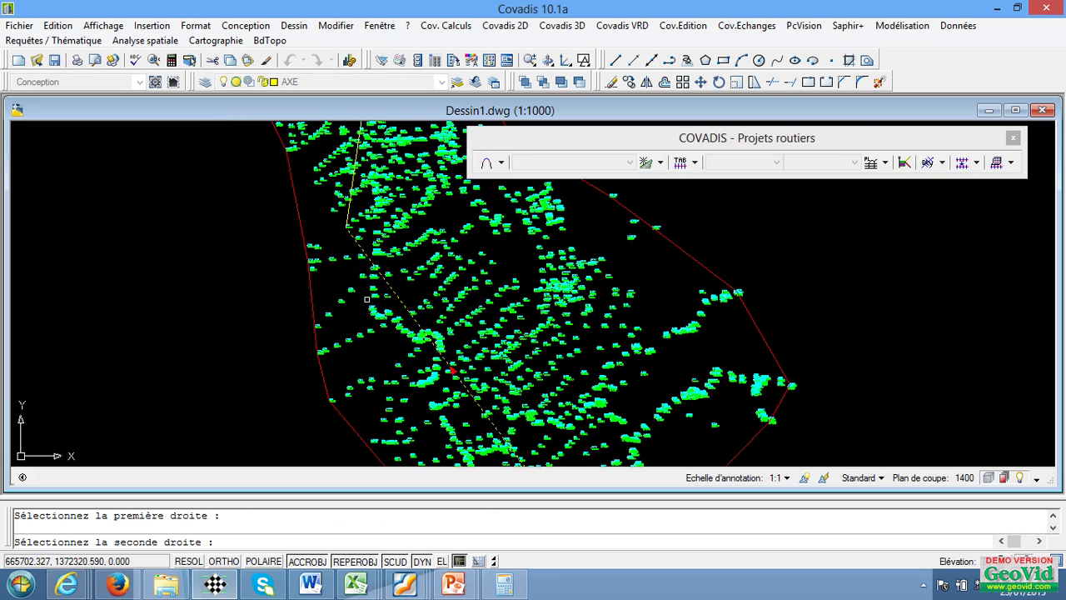
{"action": "scroll", "coordinate": [364, 250], "scroll_direction": "down", "scroll_amount": 2}
{"action": "scroll", "coordinate": [364, 250], "scroll_direction": "up", "scroll_amount": 3}
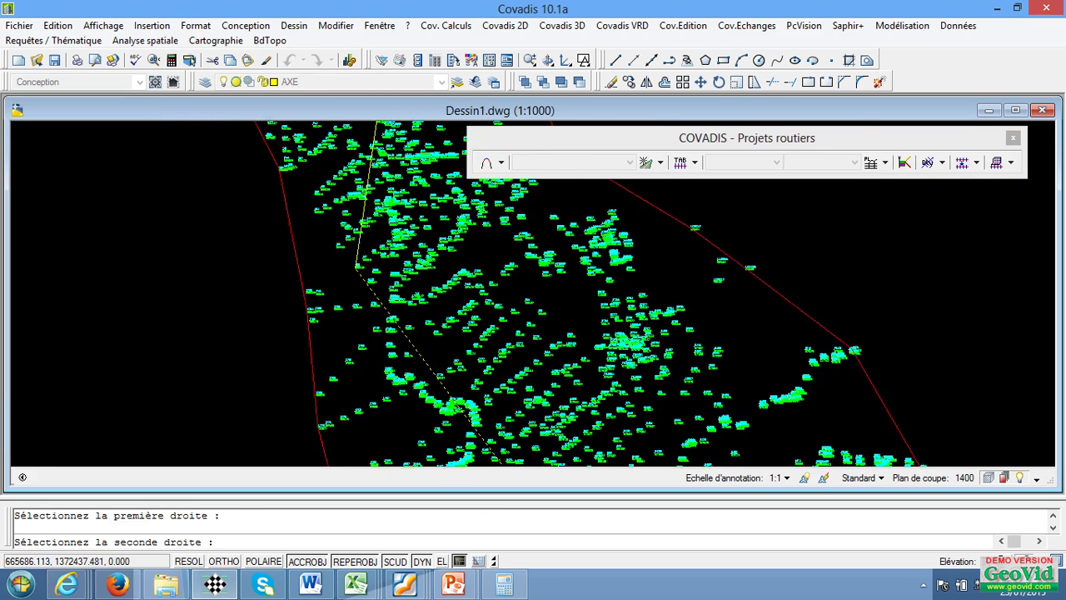
{"action": "scroll", "coordinate": [365, 233], "scroll_direction": "up", "scroll_amount": 2}
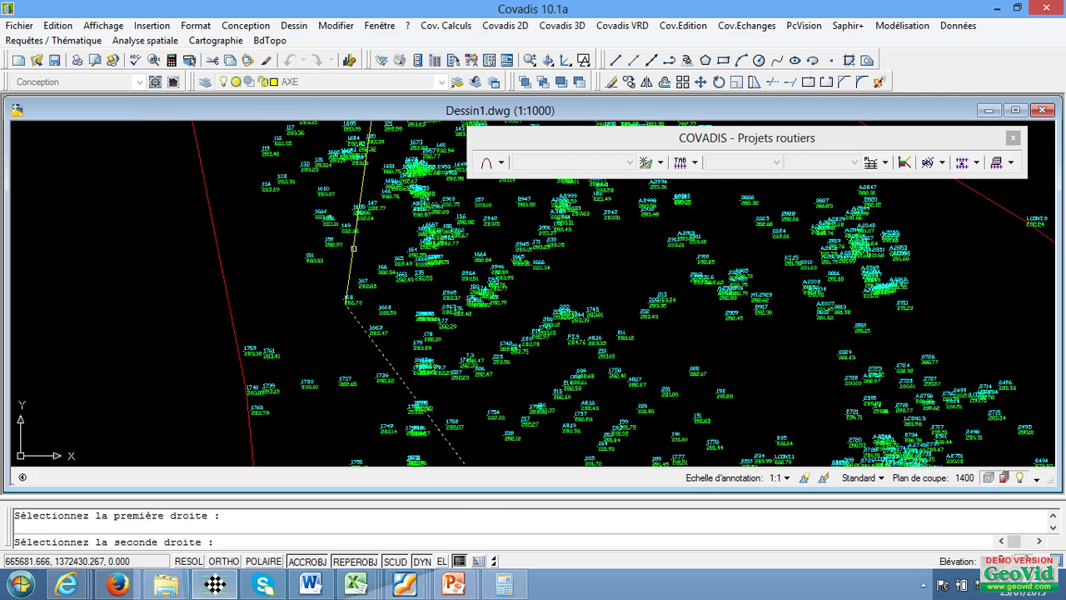
{"action": "left_click", "coordinate": [355, 247]}
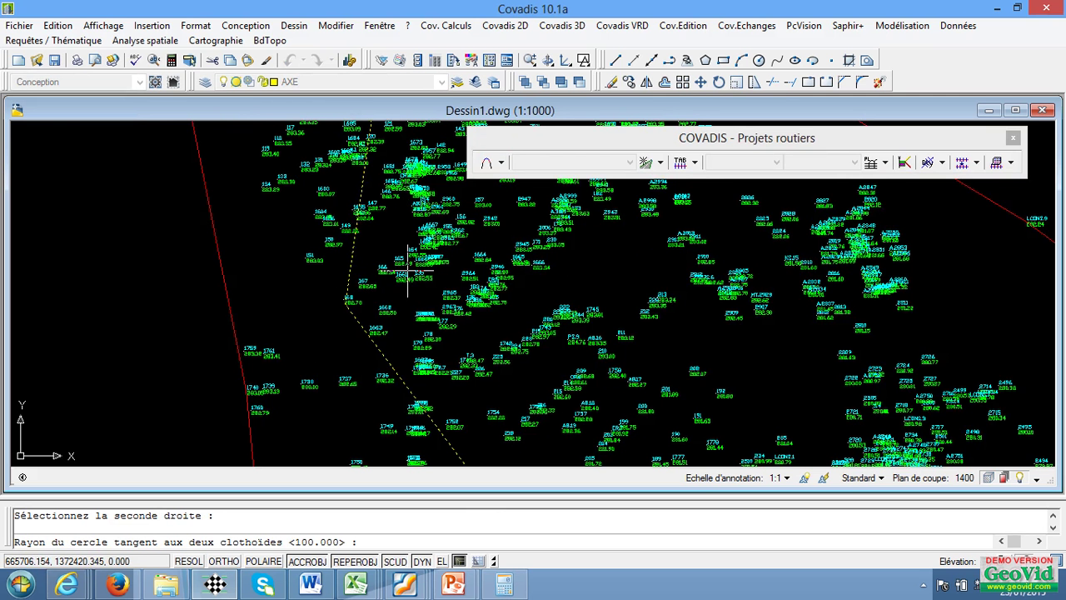
{"action": "scroll", "coordinate": [407, 271], "scroll_direction": "down", "scroll_amount": 2}
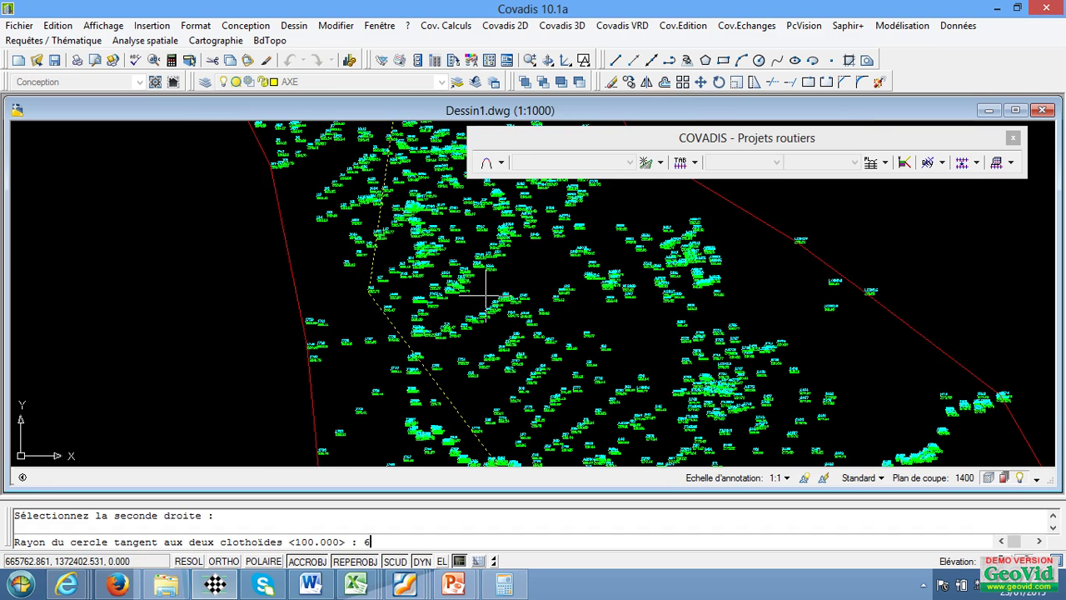
{"action": "key", "text": "Return"}
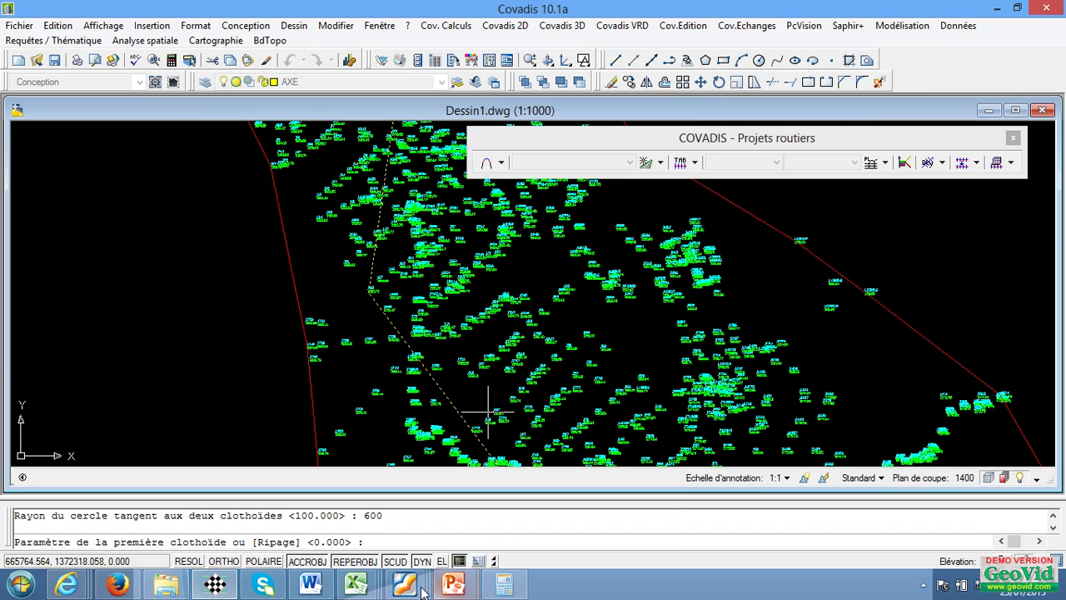
- Read the clothoid formula A²=RxL in IMPORTANT.pdf, then switch to Variante 6 sommets.xlsx
{"action": "mouse_move", "coordinate": [417, 583]}
{"action": "left_click", "coordinate": [548, 506]}
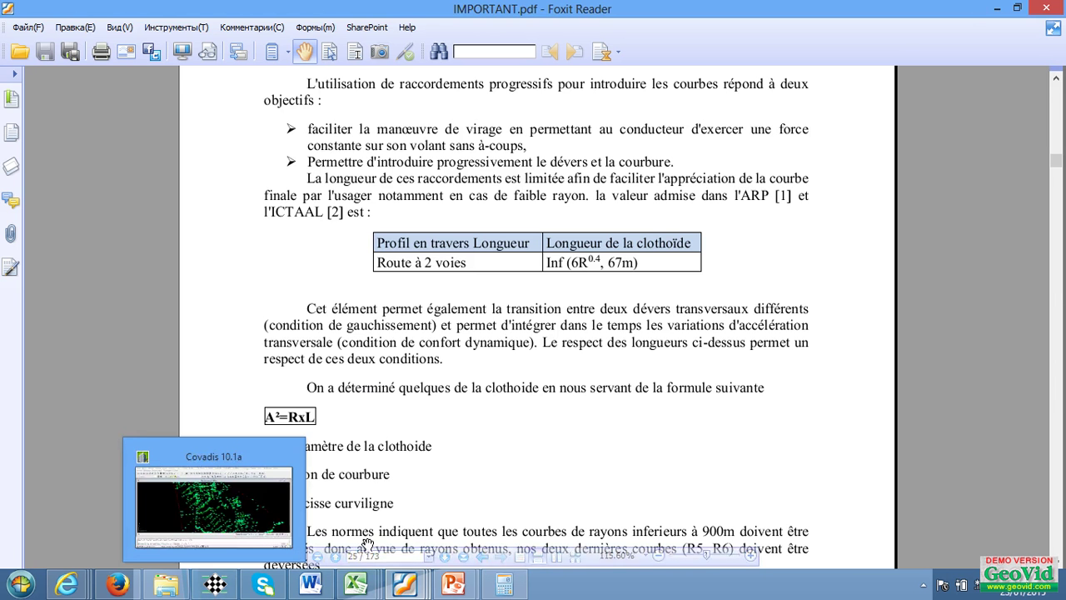
{"action": "mouse_move", "coordinate": [347, 592]}
{"action": "left_click", "coordinate": [345, 517]}
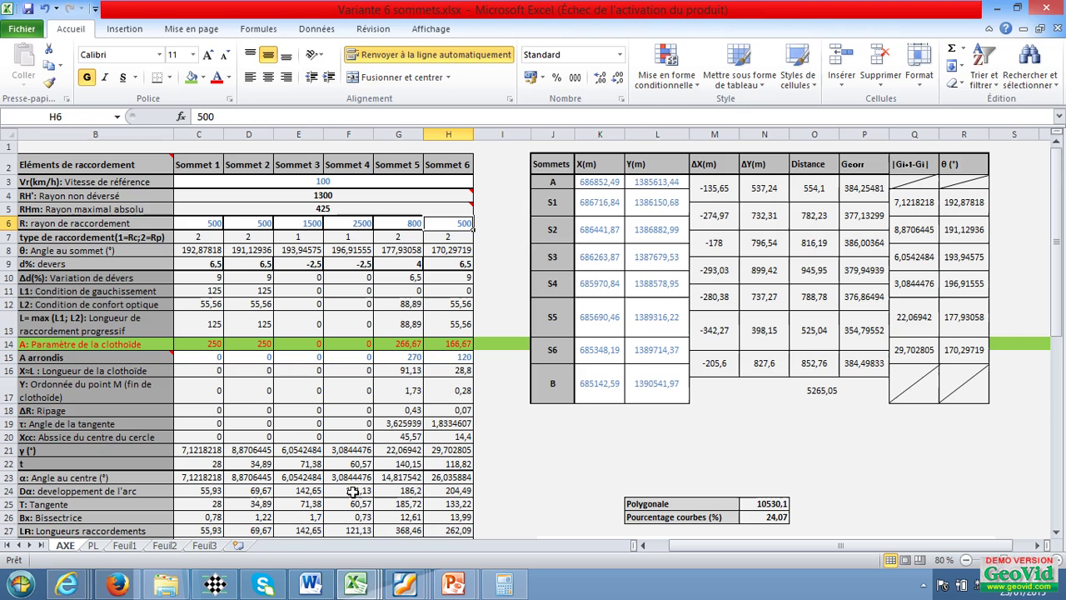
- Enter 600 as Sommet 1's radius in cell C6, so clothoid parameter A becomes 258,2
{"action": "left_click", "coordinate": [210, 222]}
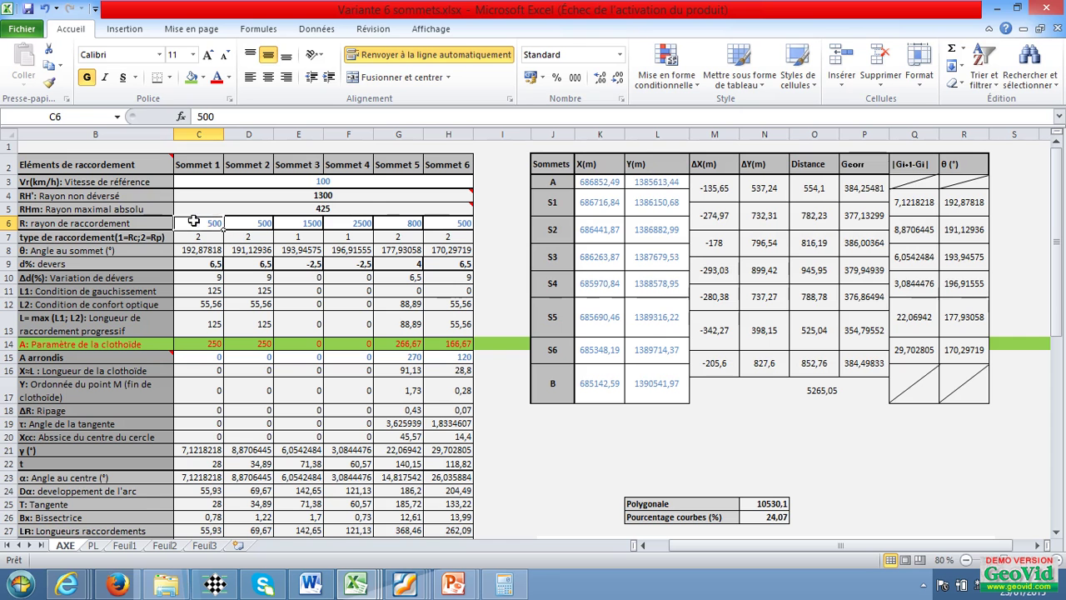
{"action": "type", "text": "6"}
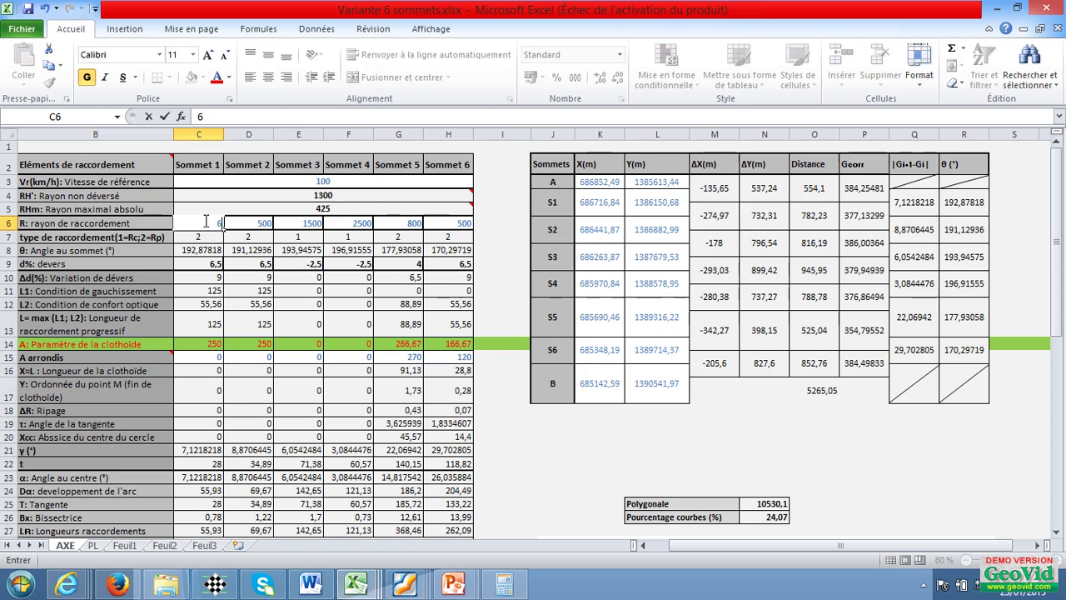
{"action": "type", "text": "00"}
{"action": "left_click", "coordinate": [259, 288]}
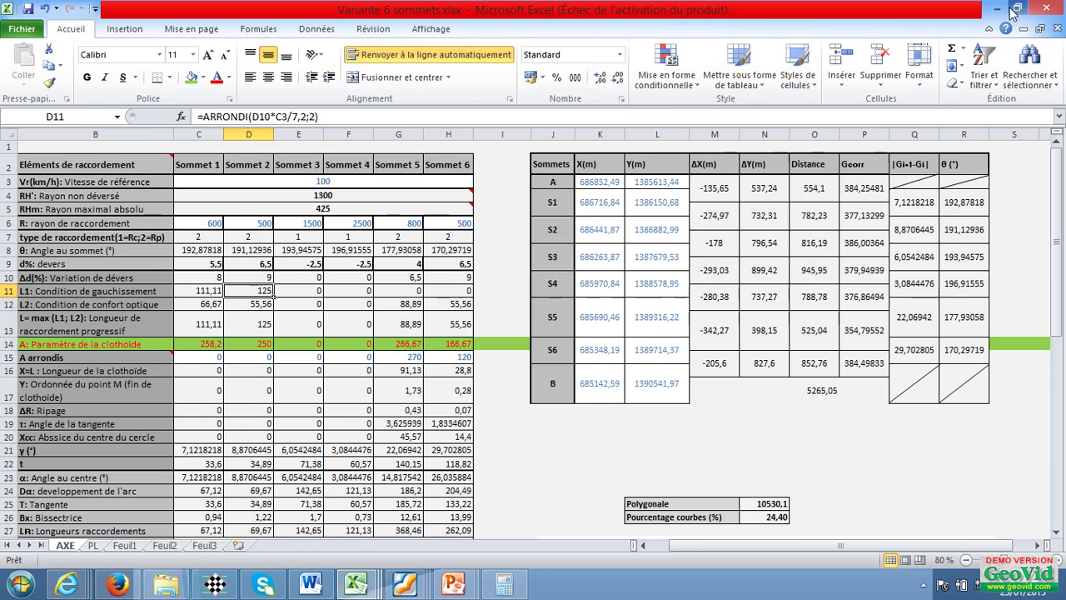
- In Covadis, use clothoid parameter 259 around the 600 m circle and accept the default second parameter
{"action": "left_click", "coordinate": [215, 584]}
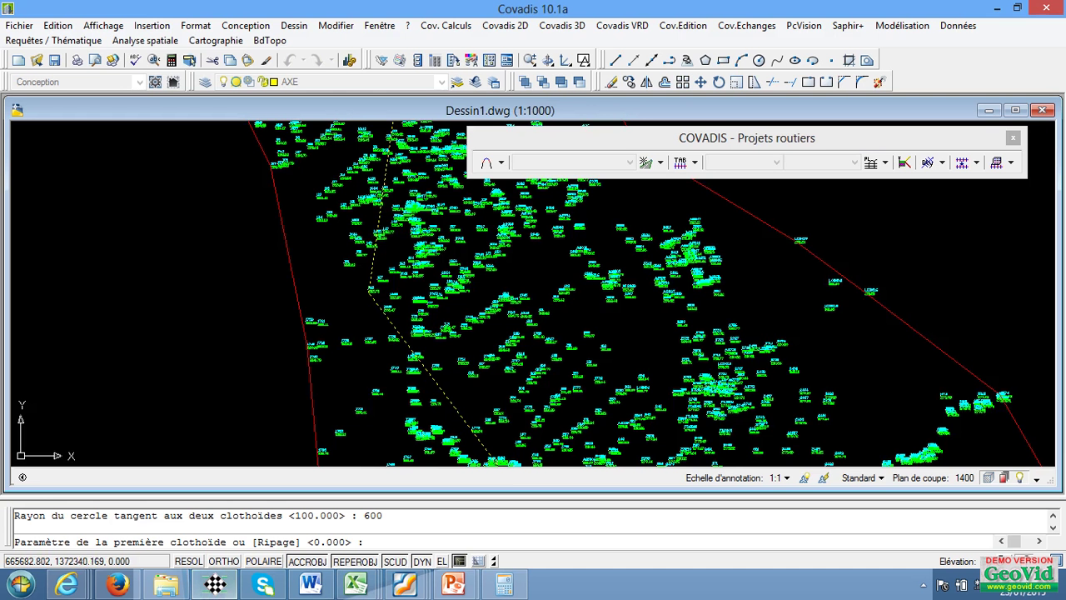
{"action": "scroll", "coordinate": [383, 308], "scroll_direction": "down", "scroll_amount": 2}
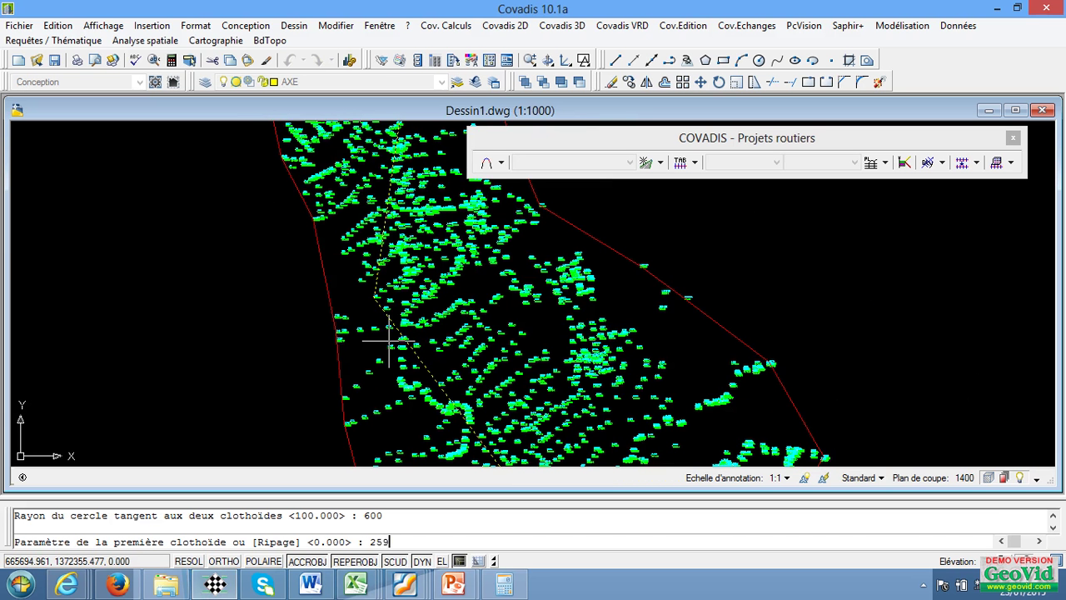
{"action": "key", "text": "Return"}
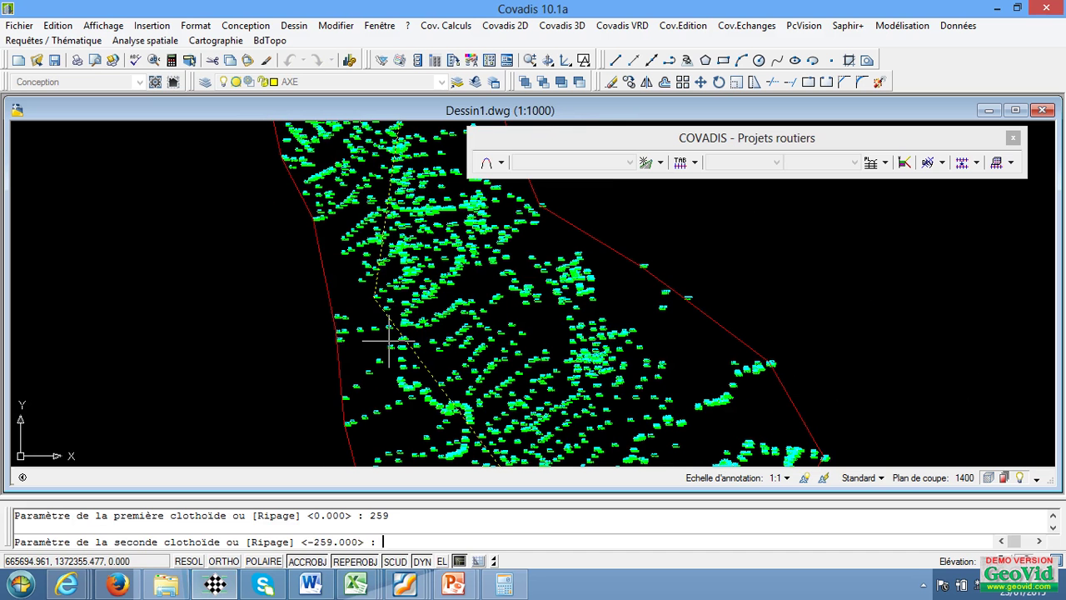
{"action": "key", "text": "Return"}
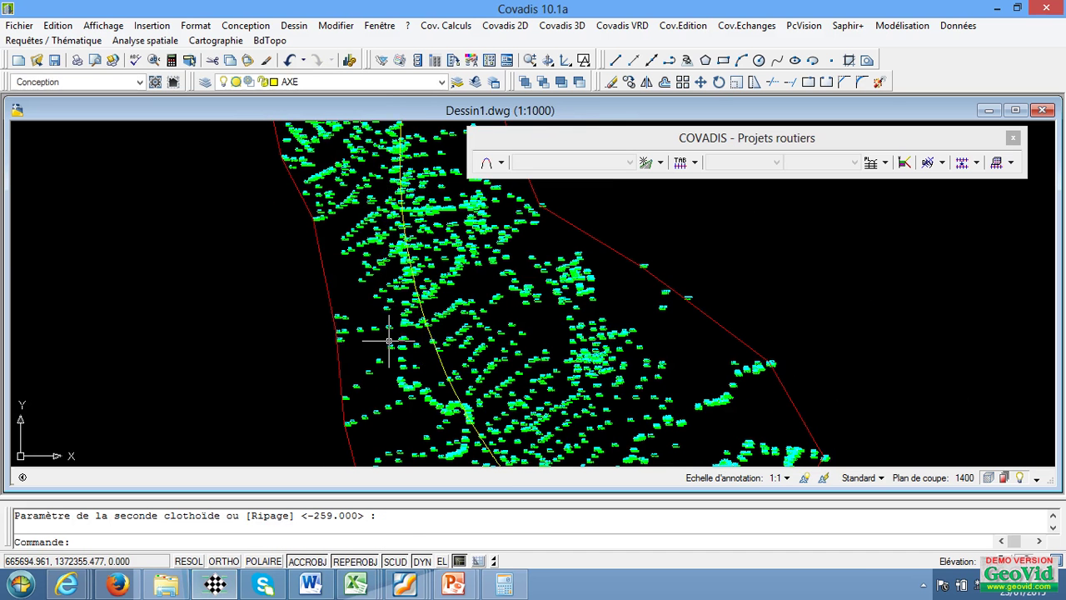
{"action": "scroll", "coordinate": [388, 340], "scroll_direction": "down", "scroll_amount": 4}
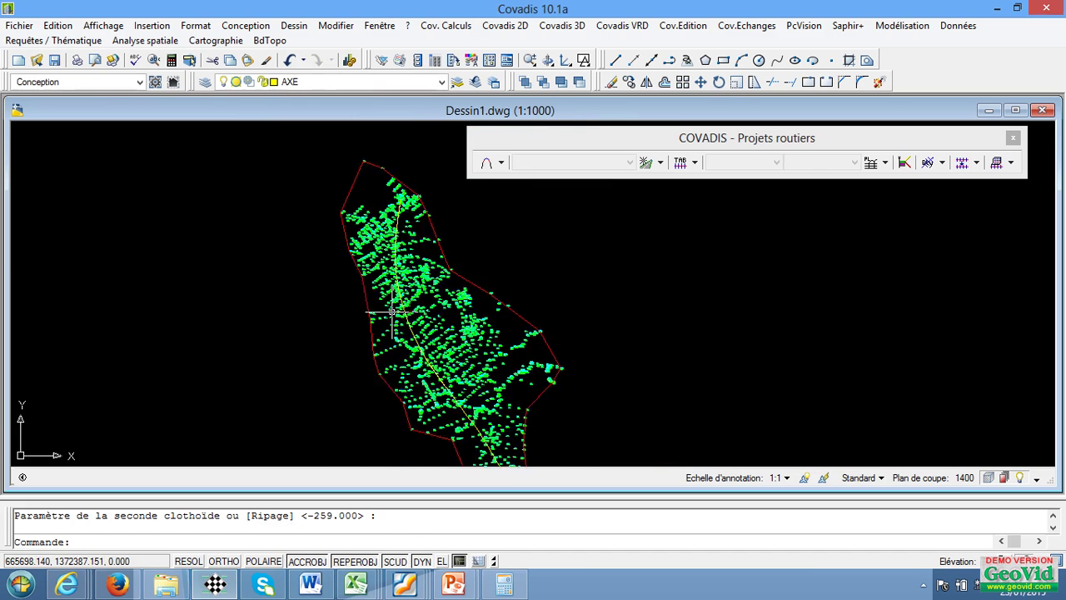
{"action": "scroll", "coordinate": [399, 302], "scroll_direction": "up", "scroll_amount": 2}
{"action": "scroll", "coordinate": [400, 301], "scroll_direction": "down", "scroll_amount": 3}
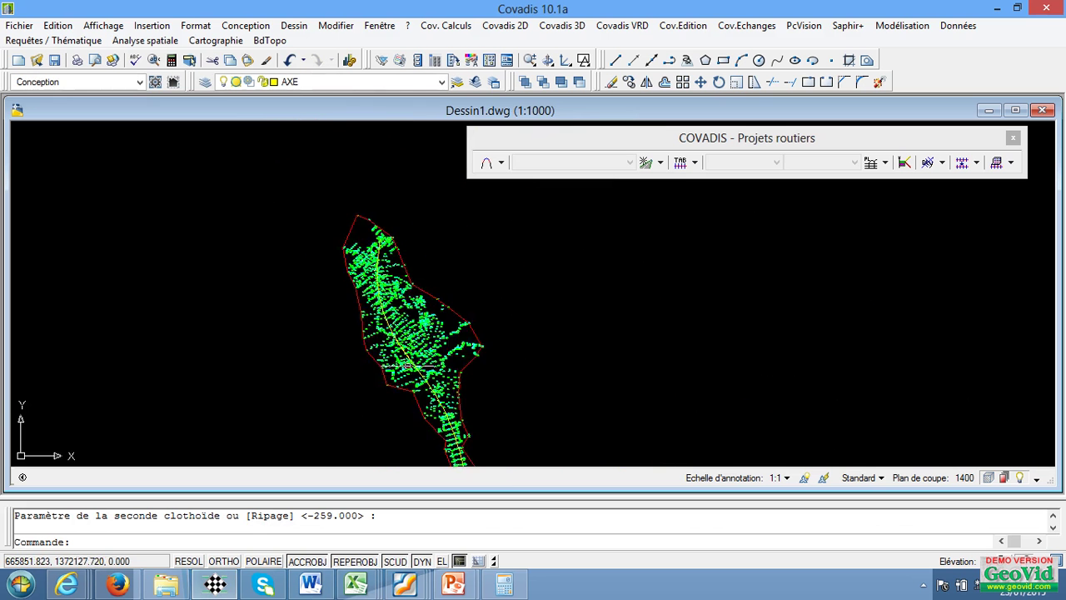
{"action": "scroll", "coordinate": [426, 365], "scroll_direction": "up", "scroll_amount": 2}
{"action": "scroll", "coordinate": [424, 263], "scroll_direction": "down", "scroll_amount": 3}
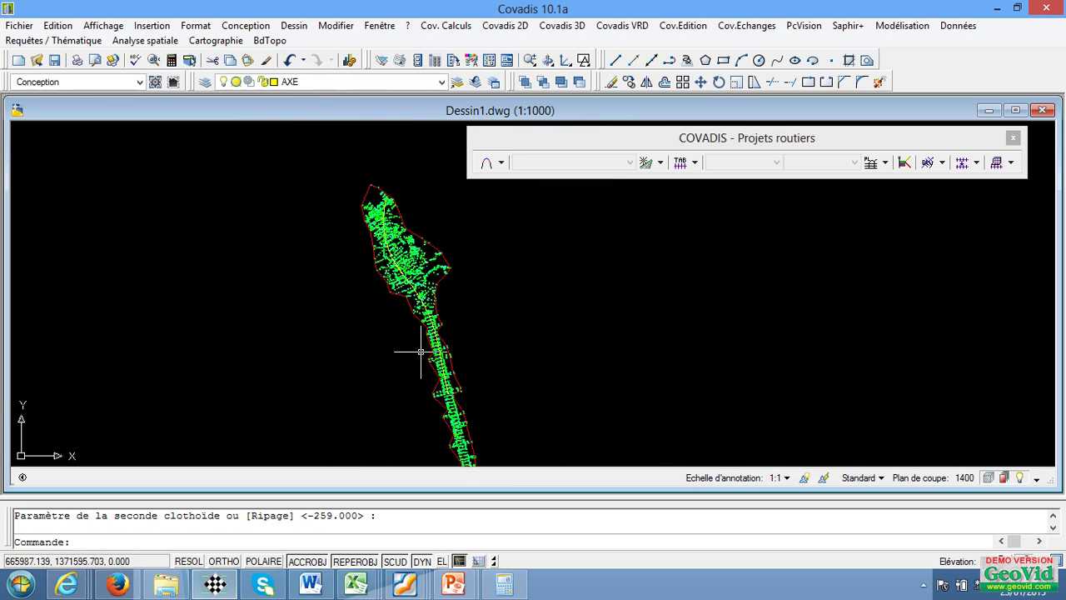
{"action": "scroll", "coordinate": [424, 322], "scroll_direction": "up", "scroll_amount": 2}
{"action": "scroll", "coordinate": [428, 307], "scroll_direction": "down", "scroll_amount": 1}
{"action": "scroll", "coordinate": [427, 306], "scroll_direction": "down", "scroll_amount": 2}
{"action": "scroll", "coordinate": [405, 262], "scroll_direction": "up", "scroll_amount": 2}
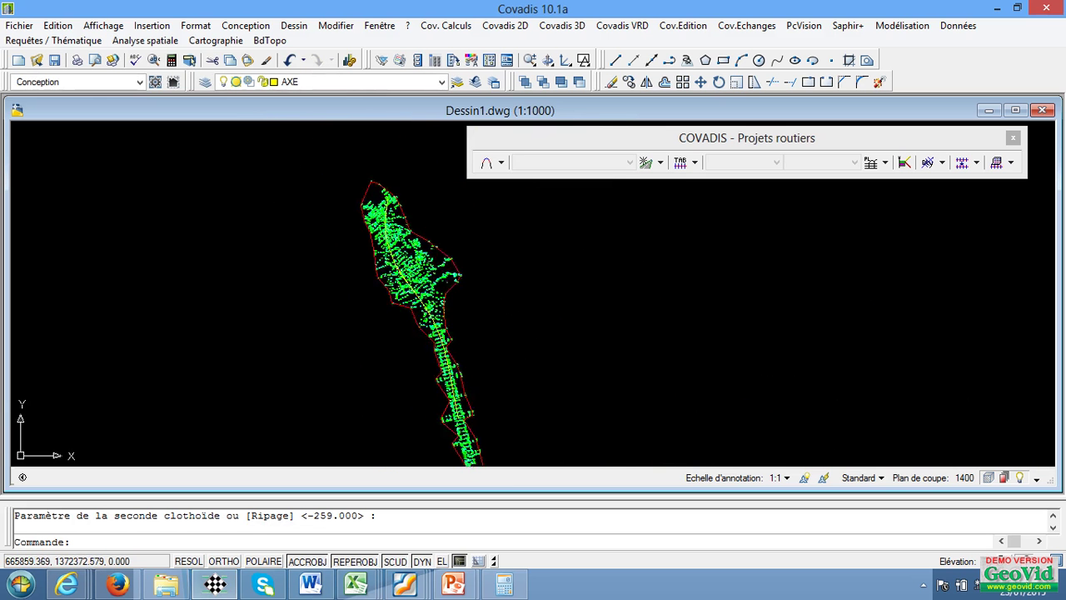
{"action": "scroll", "coordinate": [406, 231], "scroll_direction": "down", "scroll_amount": 2}
{"action": "scroll", "coordinate": [405, 232], "scroll_direction": "up", "scroll_amount": 2}
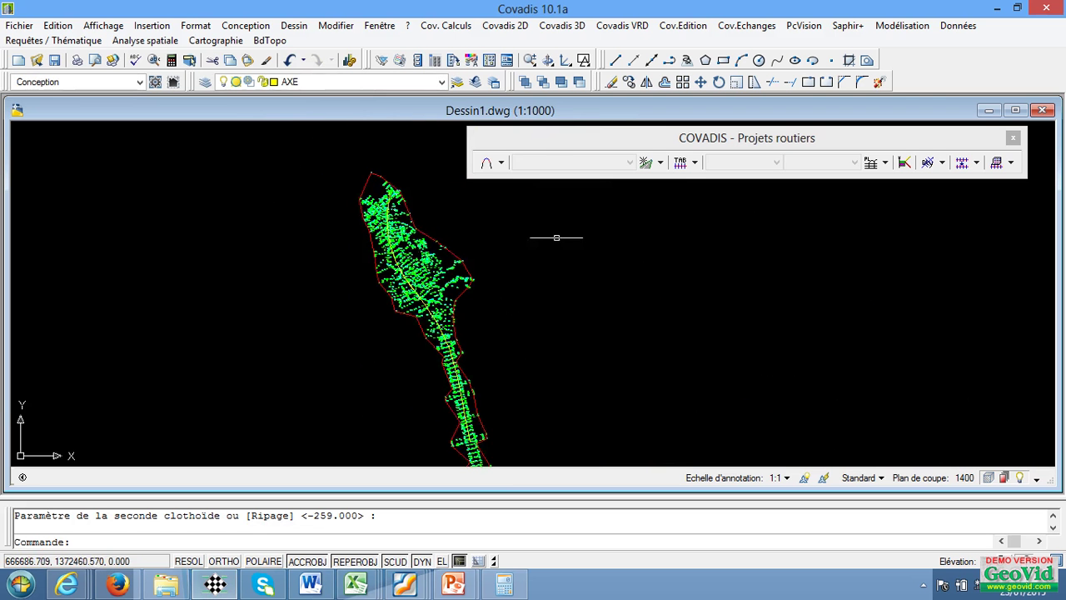
{"action": "scroll", "coordinate": [400, 271], "scroll_direction": "up", "scroll_amount": 3}
{"action": "scroll", "coordinate": [400, 271], "scroll_direction": "down", "scroll_amount": 4}
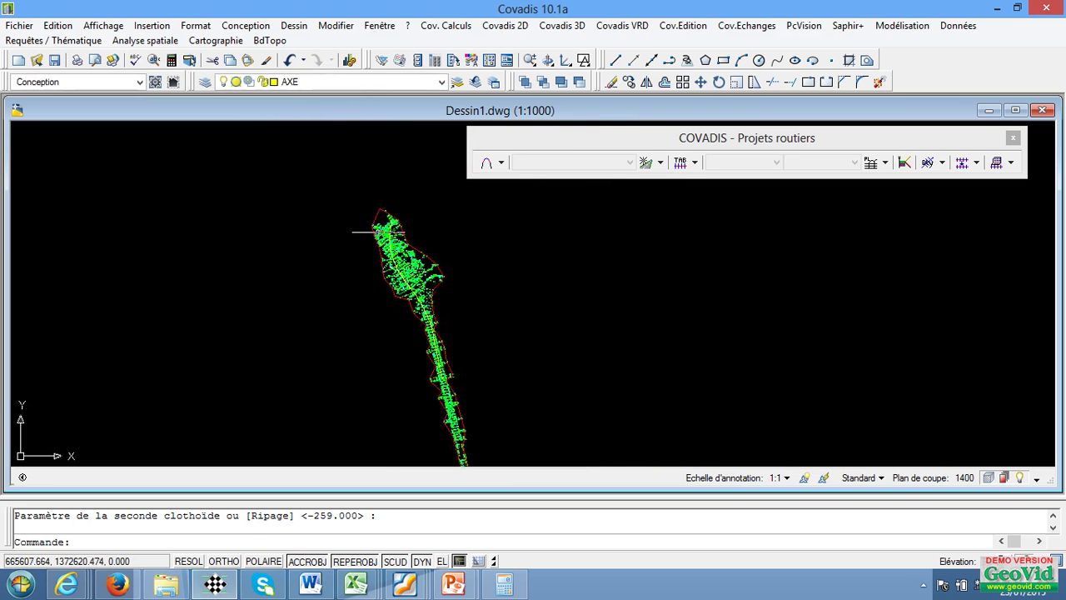
{"action": "scroll", "coordinate": [407, 237], "scroll_direction": "up", "scroll_amount": 3}
{"action": "scroll", "coordinate": [408, 241], "scroll_direction": "down", "scroll_amount": 3}
{"action": "scroll", "coordinate": [406, 238], "scroll_direction": "up", "scroll_amount": 2}
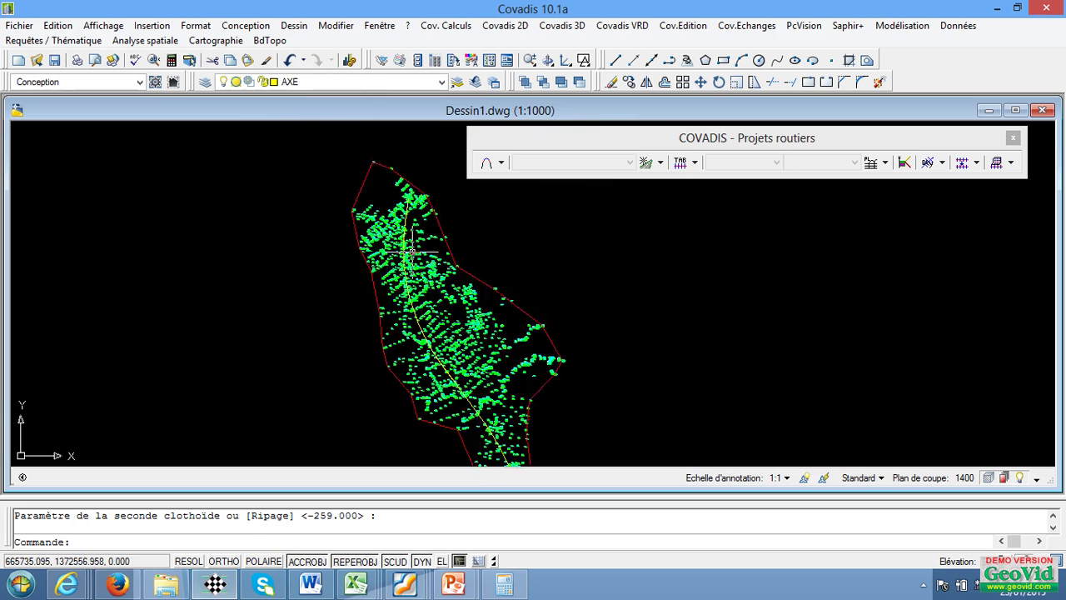
{"action": "scroll", "coordinate": [404, 240], "scroll_direction": "down", "scroll_amount": 2}
{"action": "scroll", "coordinate": [400, 244], "scroll_direction": "up", "scroll_amount": 2}
{"action": "scroll", "coordinate": [392, 243], "scroll_direction": "up", "scroll_amount": 3}
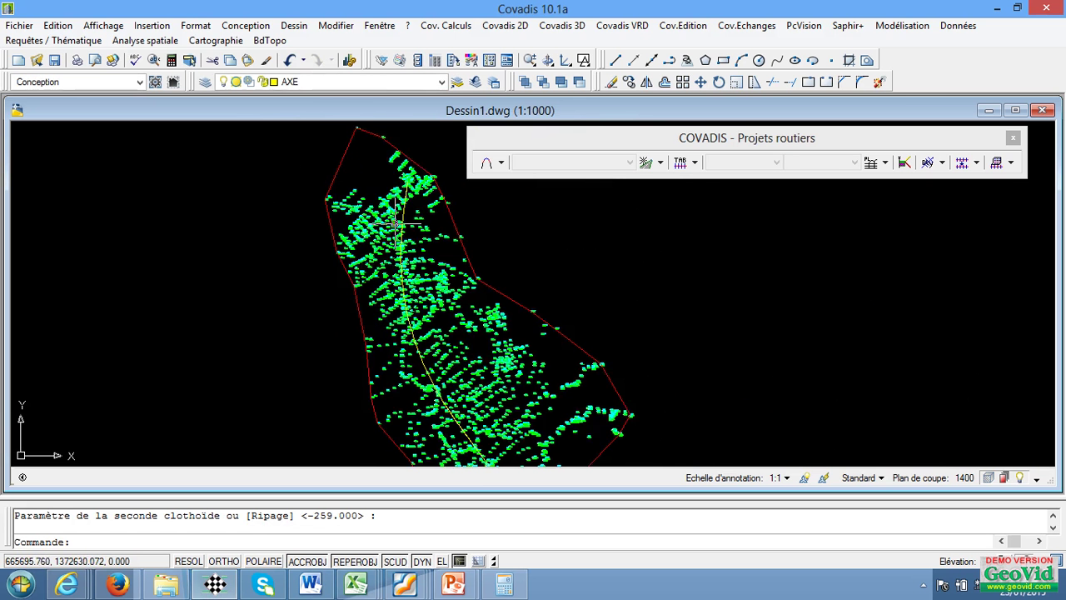
{"action": "scroll", "coordinate": [400, 246], "scroll_direction": "down", "scroll_amount": 2}
{"action": "scroll", "coordinate": [400, 245], "scroll_direction": "up", "scroll_amount": 2}
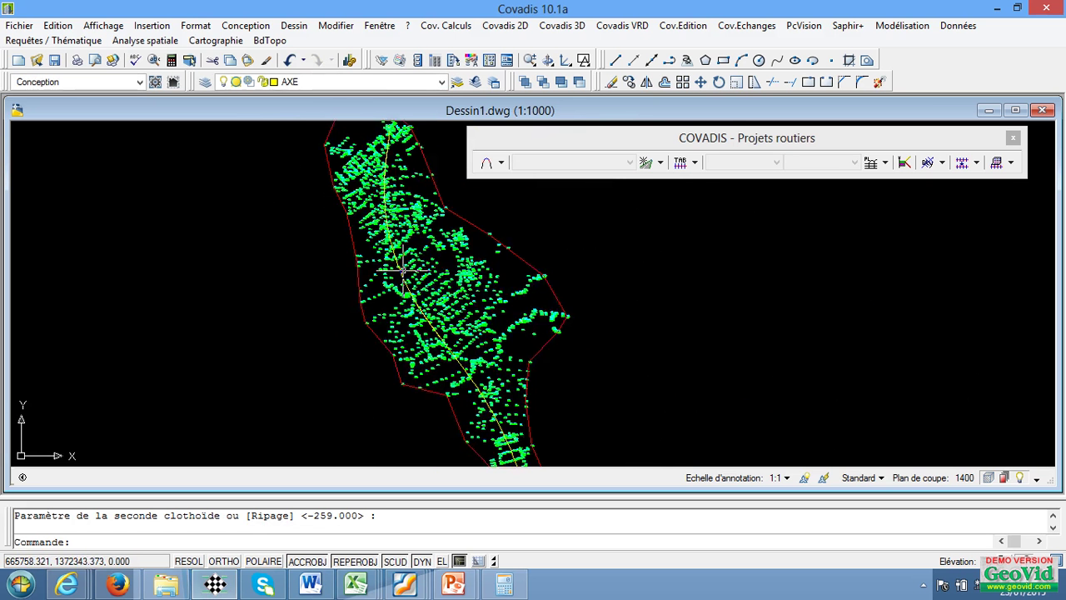
{"action": "scroll", "coordinate": [449, 242], "scroll_direction": "down", "scroll_amount": 3}
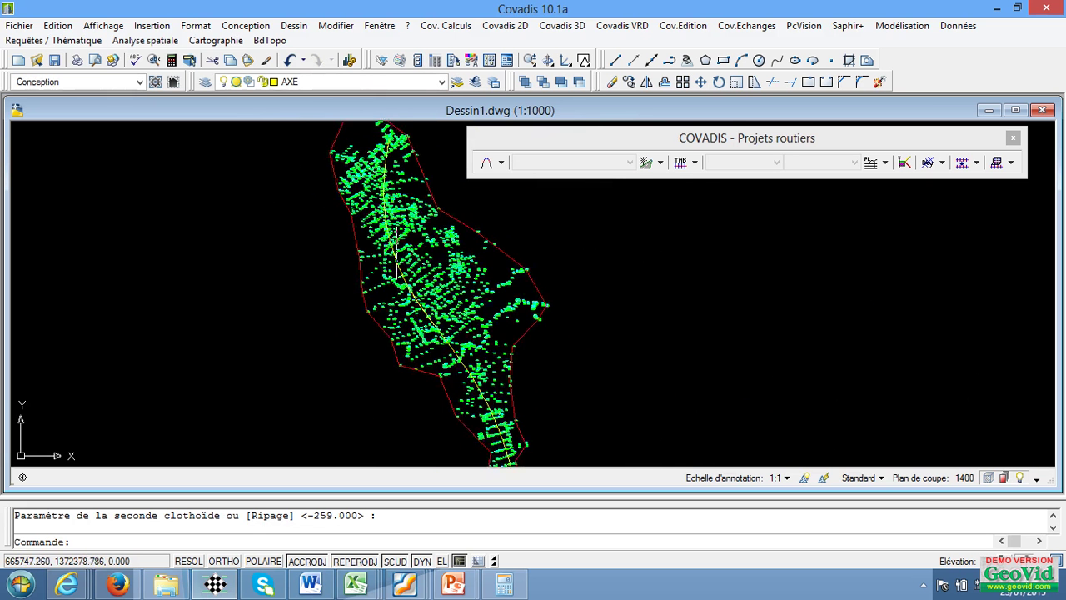
- Start a new road project and pick the yellow road axis as the first plan-axis element
{"action": "left_click", "coordinate": [660, 163]}
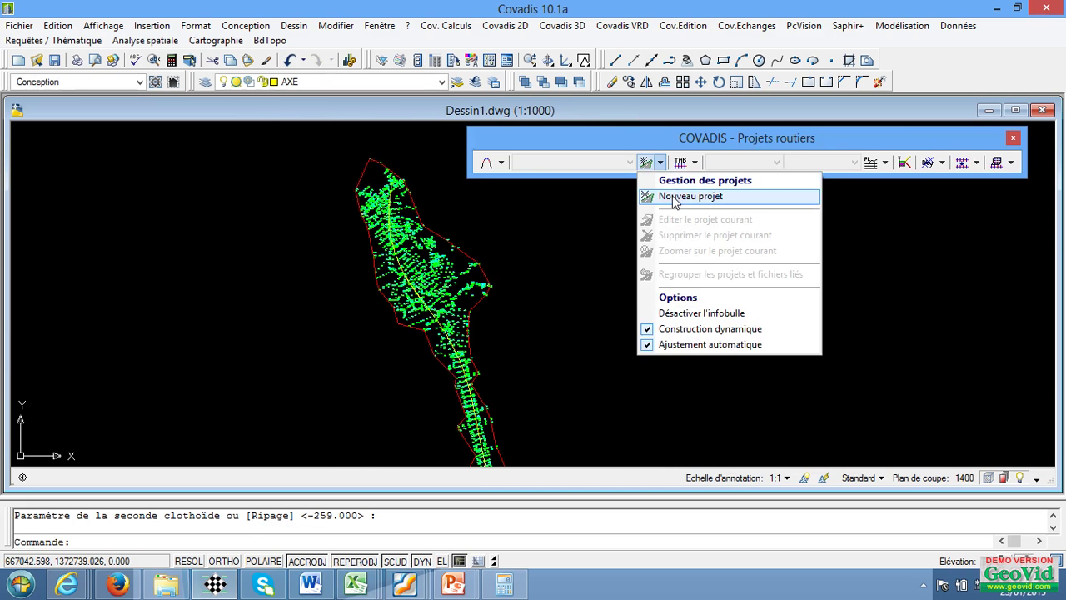
{"action": "left_click", "coordinate": [674, 196]}
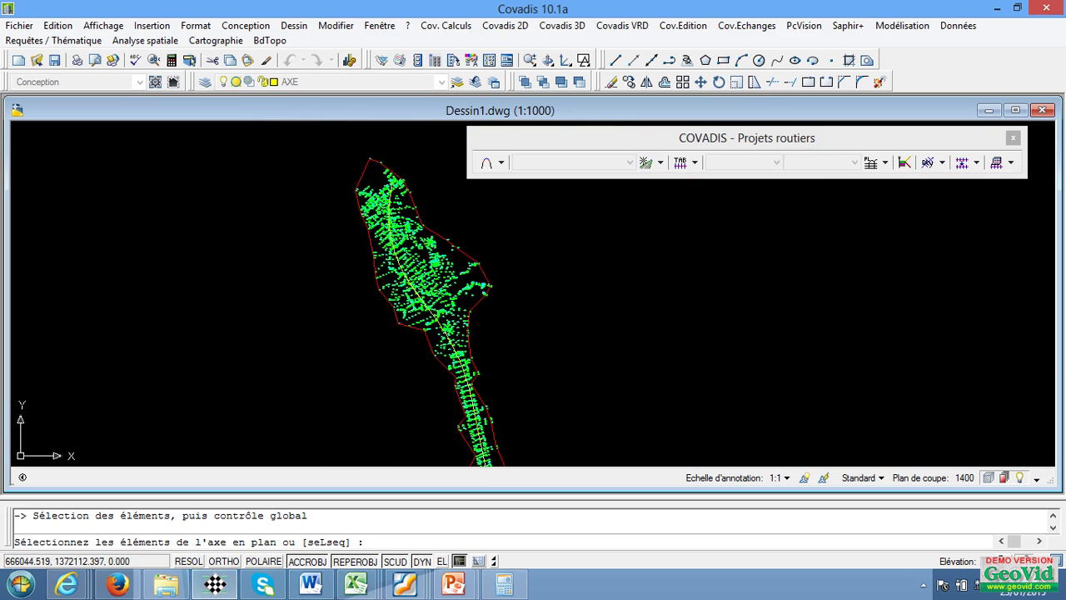
{"action": "scroll", "coordinate": [455, 309], "scroll_direction": "down", "scroll_amount": 3}
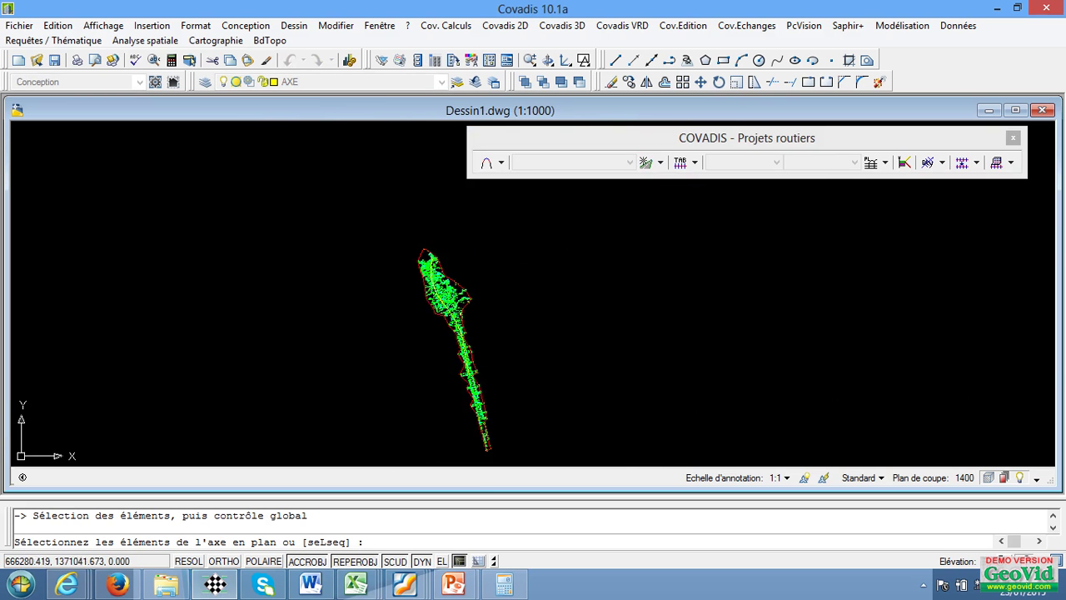
{"action": "scroll", "coordinate": [463, 358], "scroll_direction": "up", "scroll_amount": 5}
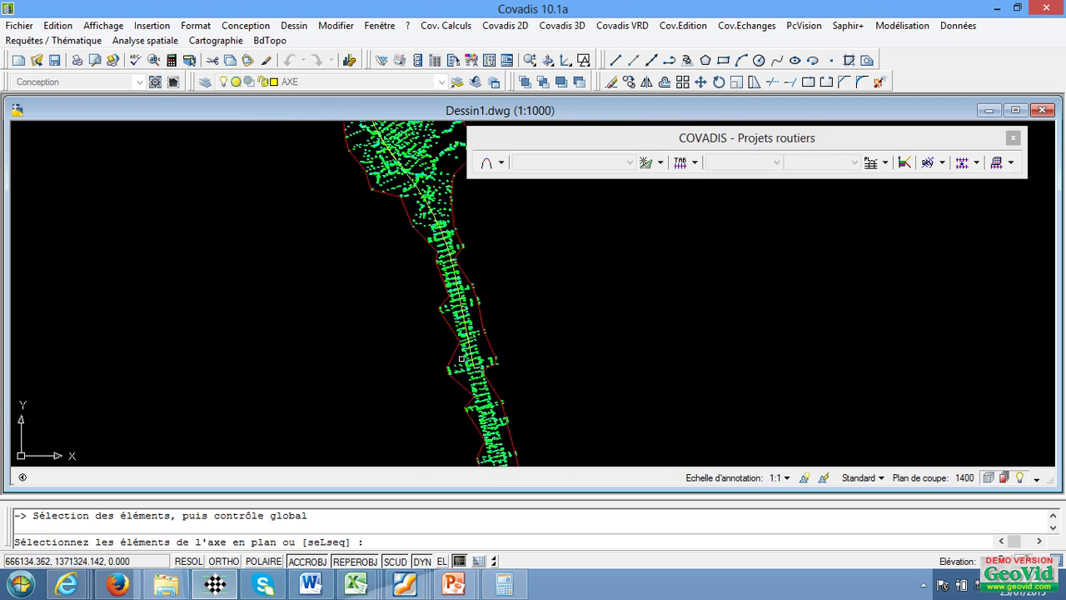
{"action": "scroll", "coordinate": [462, 360], "scroll_direction": "up", "scroll_amount": 5}
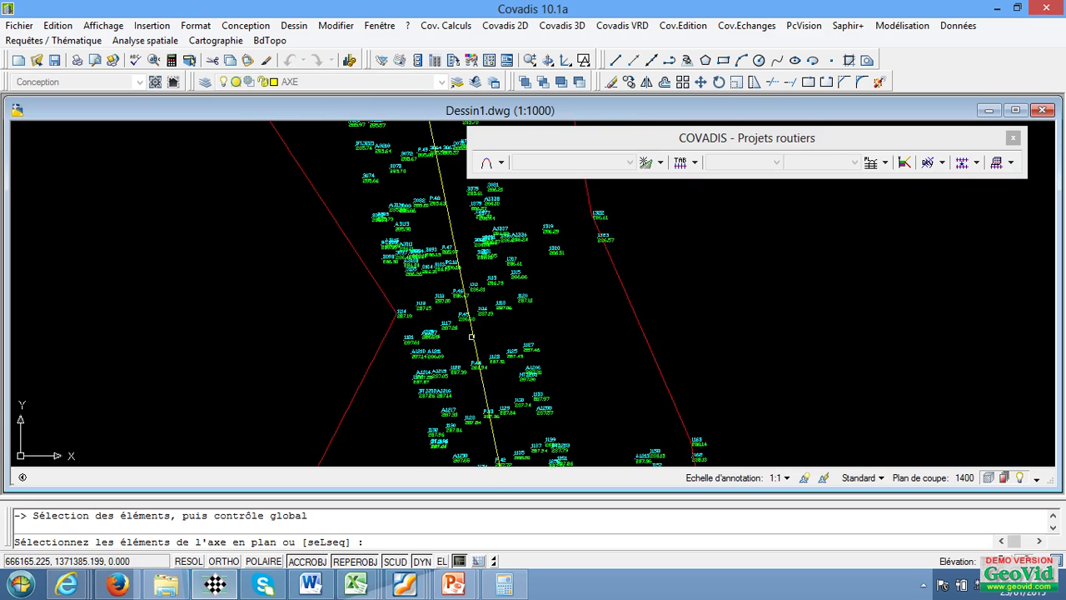
{"action": "left_click", "coordinate": [472, 334]}
{"action": "scroll", "coordinate": [472, 334], "scroll_direction": "down", "scroll_amount": 5}
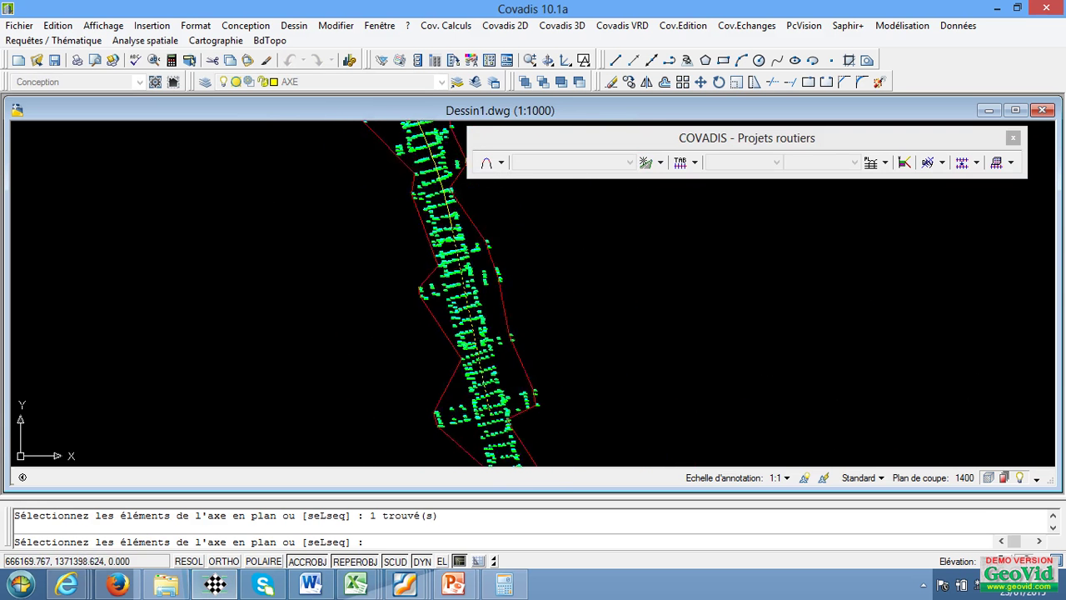
{"action": "scroll", "coordinate": [458, 333], "scroll_direction": "up", "scroll_amount": 5}
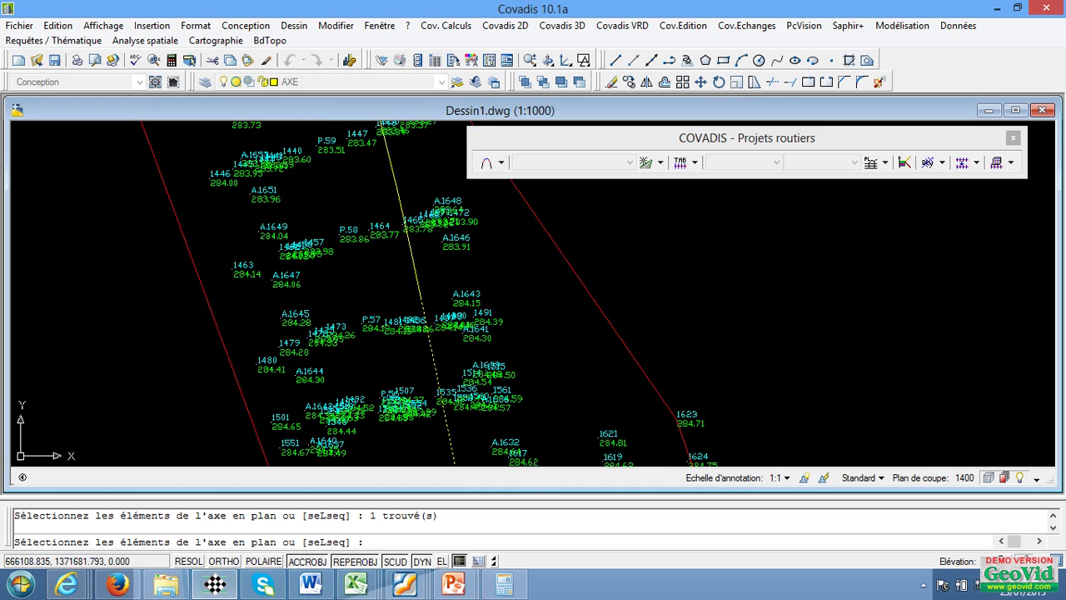
- Add two more road-axis pieces to the plan-axis selection
{"action": "left_click", "coordinate": [412, 266]}
{"action": "scroll", "coordinate": [411, 266], "scroll_direction": "down", "scroll_amount": 5}
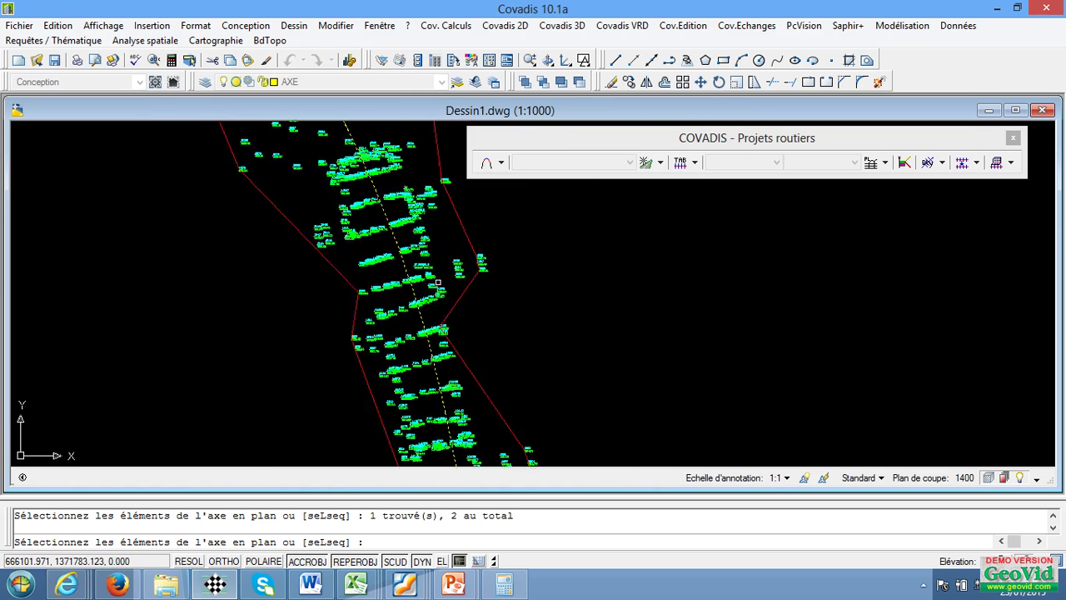
{"action": "scroll", "coordinate": [418, 250], "scroll_direction": "up", "scroll_amount": 8}
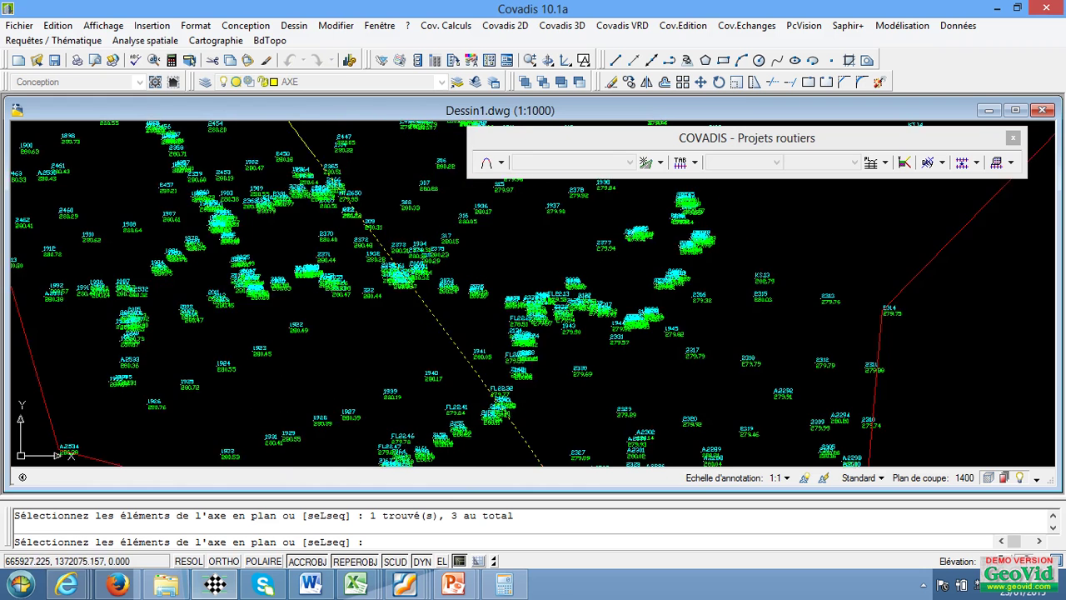
{"action": "scroll", "coordinate": [477, 372], "scroll_direction": "down", "scroll_amount": 5}
{"action": "scroll", "coordinate": [379, 249], "scroll_direction": "up", "scroll_amount": 5}
{"action": "left_click", "coordinate": [379, 250]}
{"action": "scroll", "coordinate": [379, 249], "scroll_direction": "down", "scroll_amount": 5}
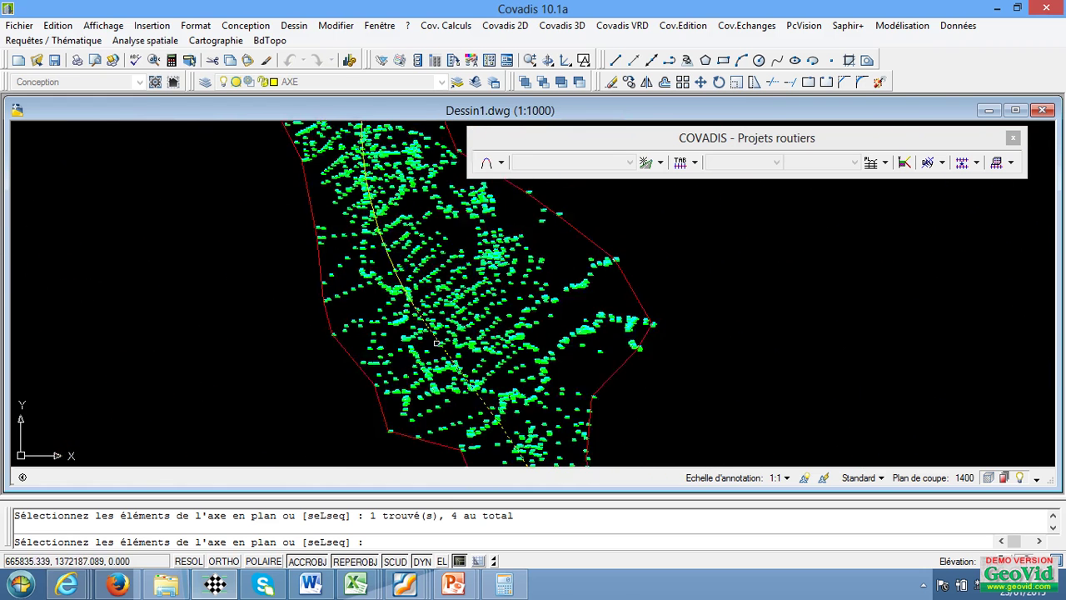
{"action": "scroll", "coordinate": [437, 343], "scroll_direction": "down", "scroll_amount": 2}
{"action": "scroll", "coordinate": [408, 317], "scroll_direction": "up", "scroll_amount": 4}
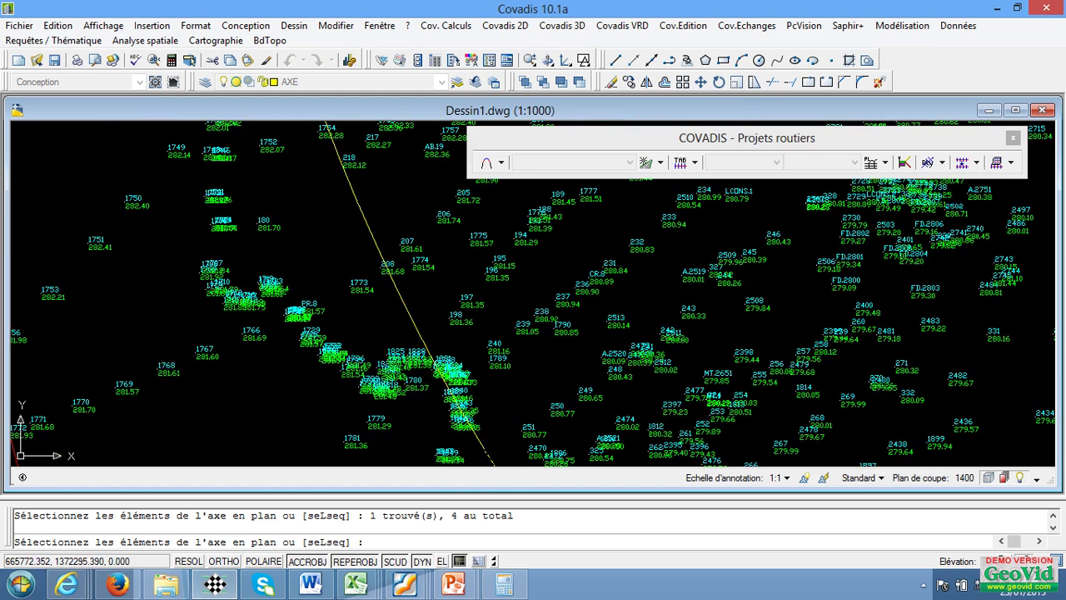
{"action": "scroll", "coordinate": [433, 341], "scroll_direction": "down", "scroll_amount": 5}
{"action": "scroll", "coordinate": [433, 342], "scroll_direction": "up", "scroll_amount": 4}
{"action": "scroll", "coordinate": [433, 342], "scroll_direction": "down", "scroll_amount": 3}
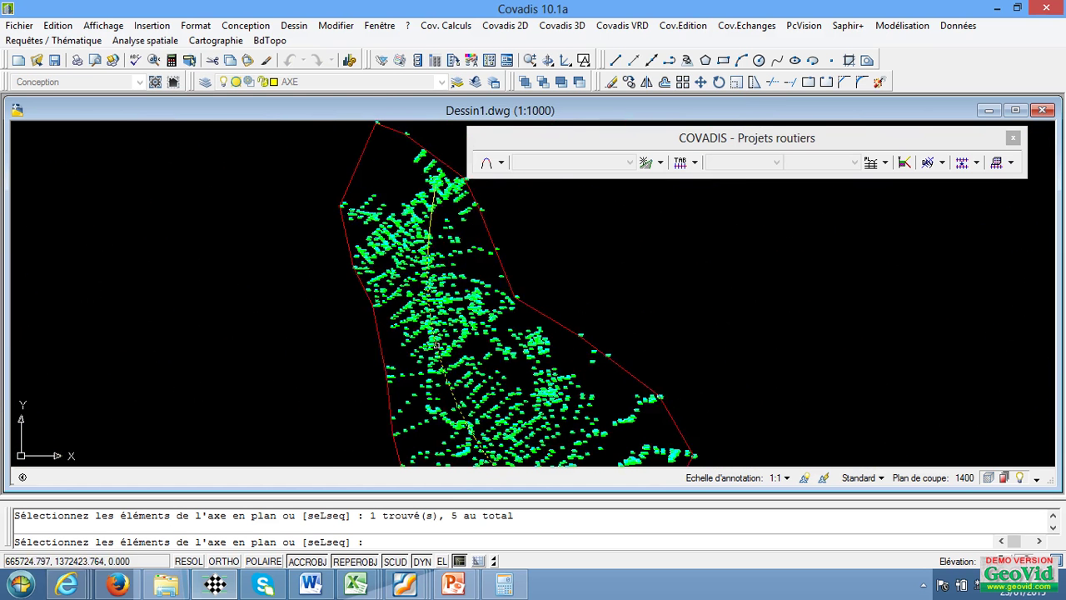
{"action": "scroll", "coordinate": [433, 341], "scroll_direction": "up", "scroll_amount": 2}
{"action": "scroll", "coordinate": [427, 193], "scroll_direction": "up", "scroll_amount": 3}
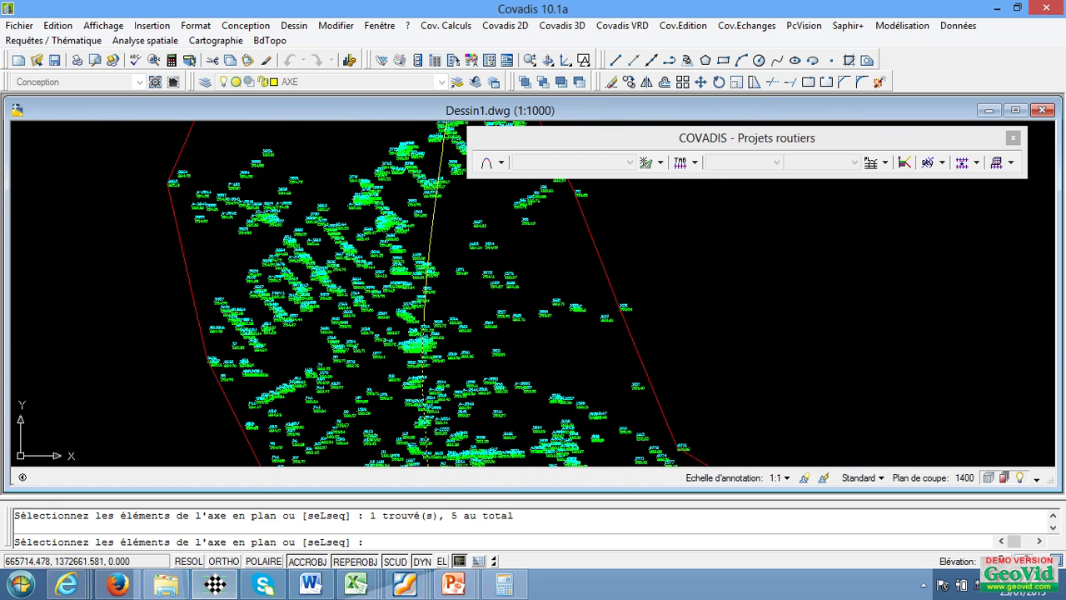
- Window-select the remaining axis elements and end the selection with seven elements gathered
{"action": "left_click", "coordinate": [434, 216]}
{"action": "left_click", "coordinate": [436, 222]}
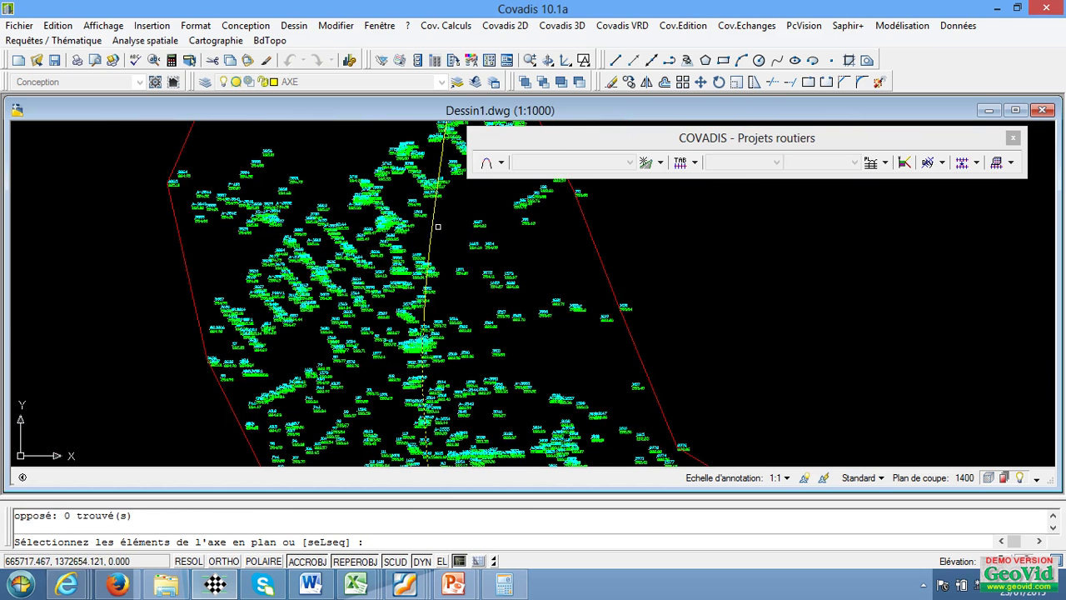
{"action": "left_click", "coordinate": [433, 227]}
{"action": "scroll", "coordinate": [429, 229], "scroll_direction": "down", "scroll_amount": 5}
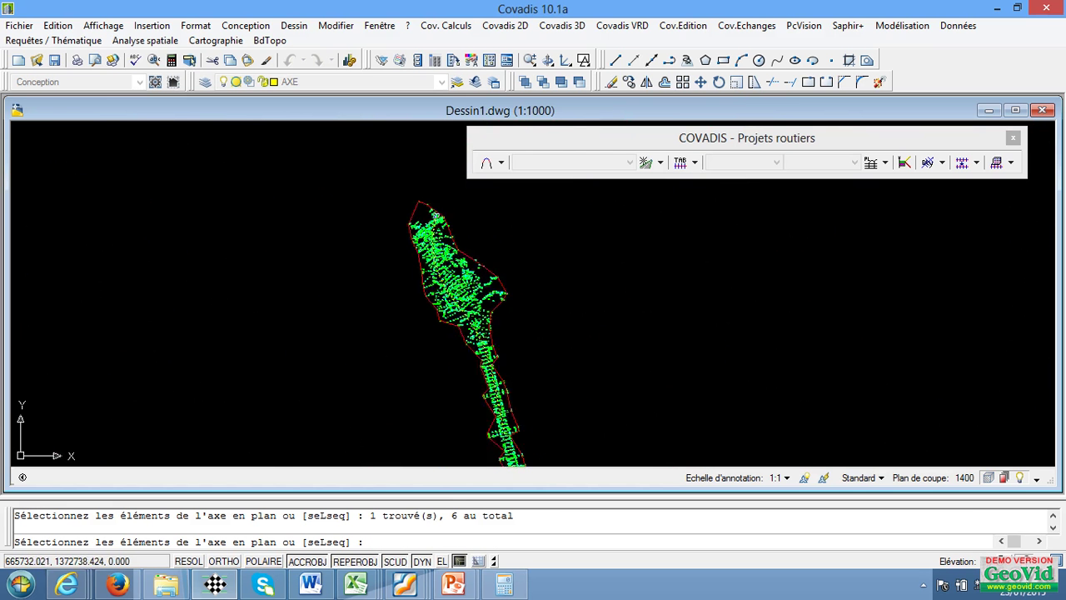
{"action": "scroll", "coordinate": [425, 230], "scroll_direction": "up", "scroll_amount": 3}
{"action": "scroll", "coordinate": [421, 236], "scroll_direction": "up", "scroll_amount": 8}
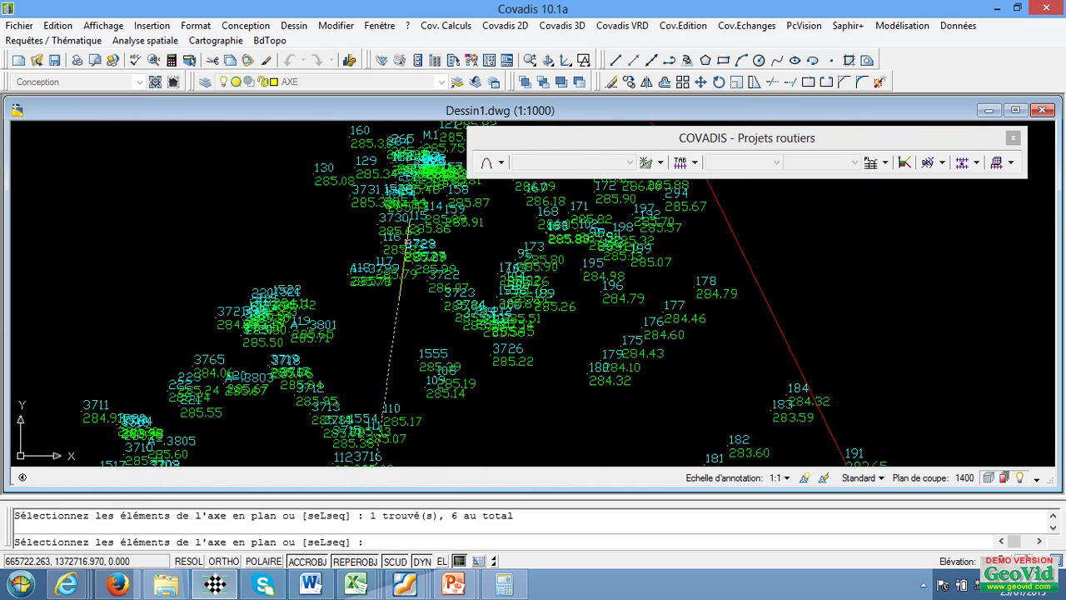
{"action": "scroll", "coordinate": [407, 220], "scroll_direction": "up", "scroll_amount": 5}
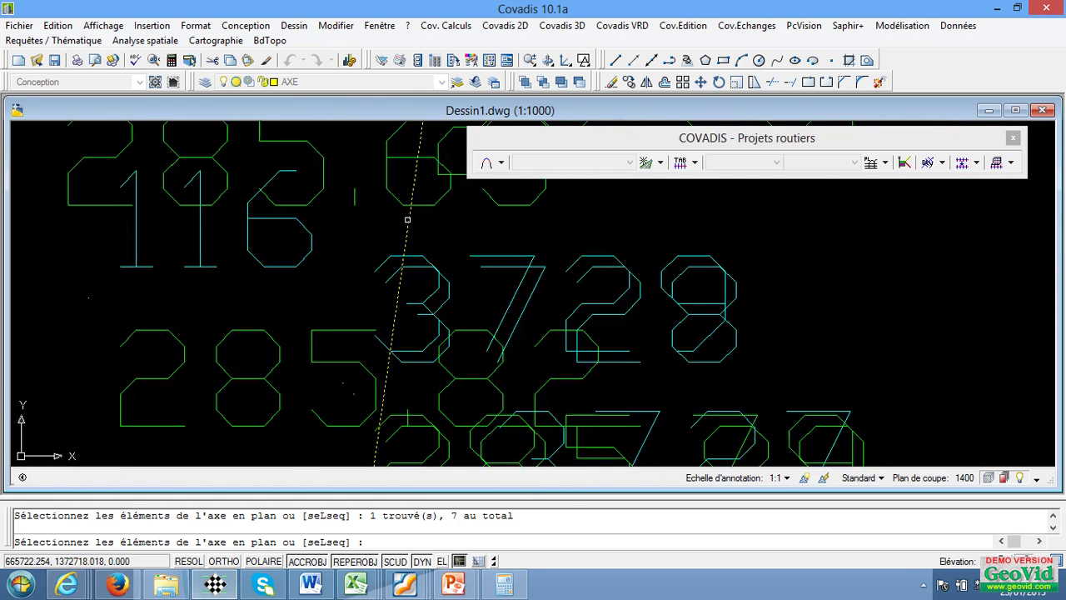
{"action": "scroll", "coordinate": [407, 219], "scroll_direction": "down", "scroll_amount": 10}
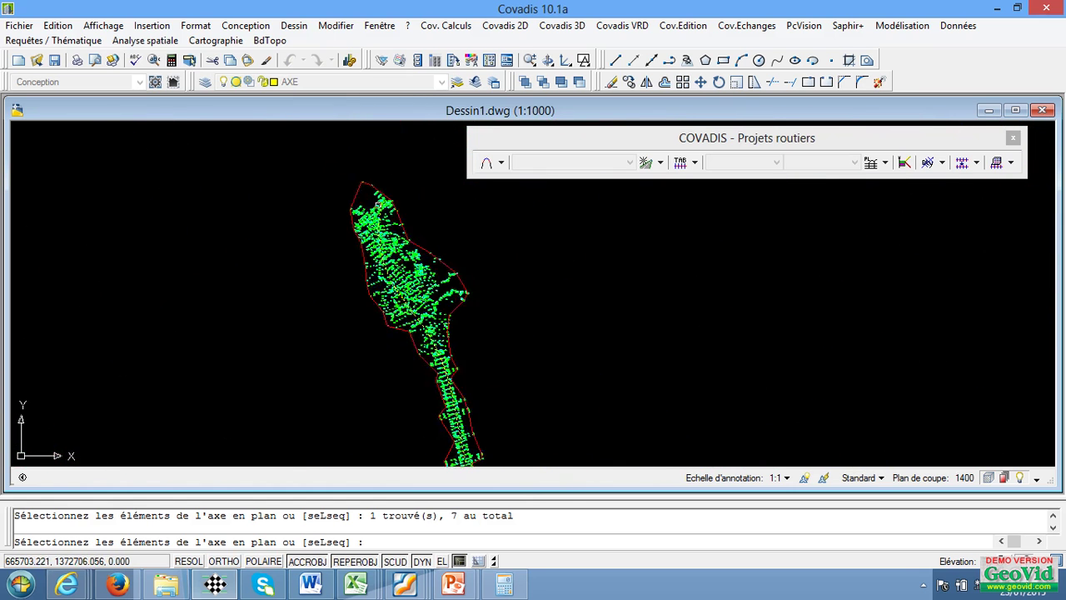
{"action": "scroll", "coordinate": [379, 202], "scroll_direction": "up", "scroll_amount": 6}
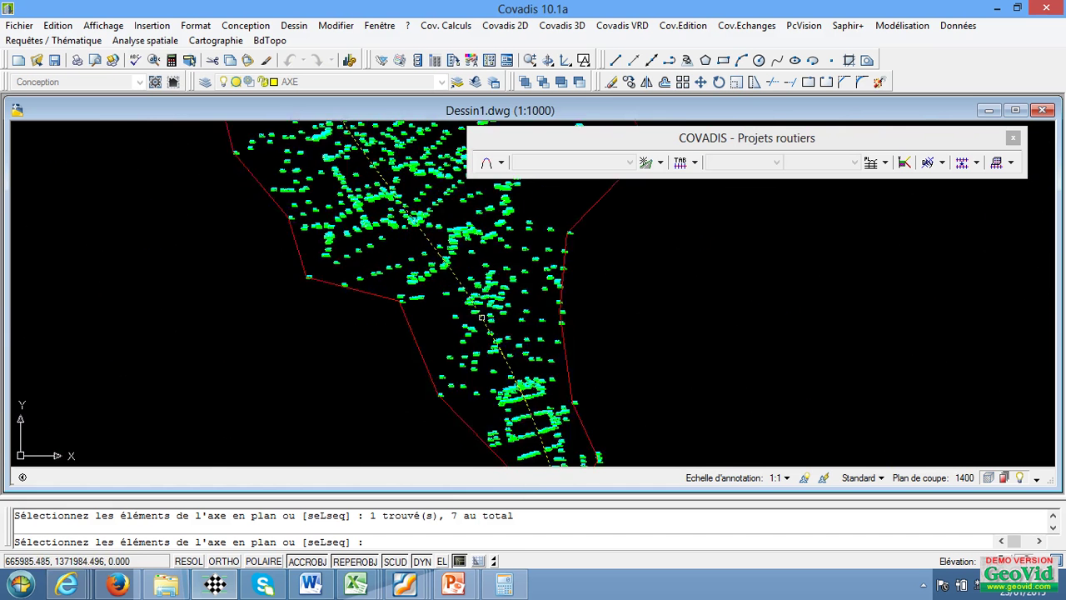
{"action": "scroll", "coordinate": [482, 318], "scroll_direction": "up", "scroll_amount": 2}
{"action": "scroll", "coordinate": [481, 318], "scroll_direction": "down", "scroll_amount": 5}
{"action": "scroll", "coordinate": [479, 338], "scroll_direction": "up", "scroll_amount": 5}
{"action": "scroll", "coordinate": [426, 234], "scroll_direction": "down", "scroll_amount": 5}
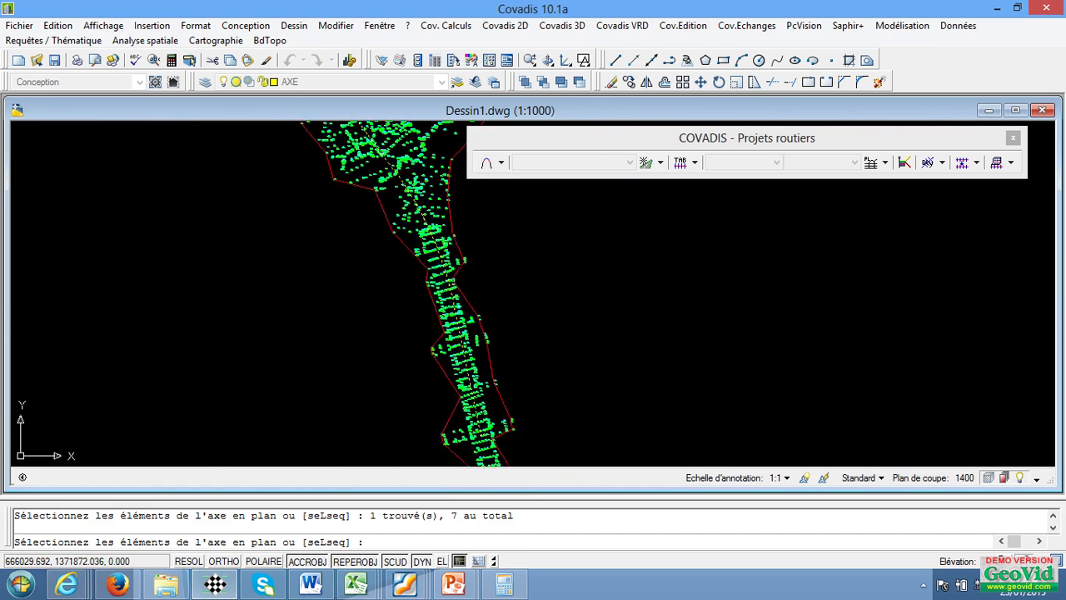
{"action": "scroll", "coordinate": [461, 338], "scroll_direction": "up", "scroll_amount": 5}
{"action": "scroll", "coordinate": [445, 270], "scroll_direction": "down", "scroll_amount": 9}
{"action": "scroll", "coordinate": [454, 329], "scroll_direction": "up", "scroll_amount": 5}
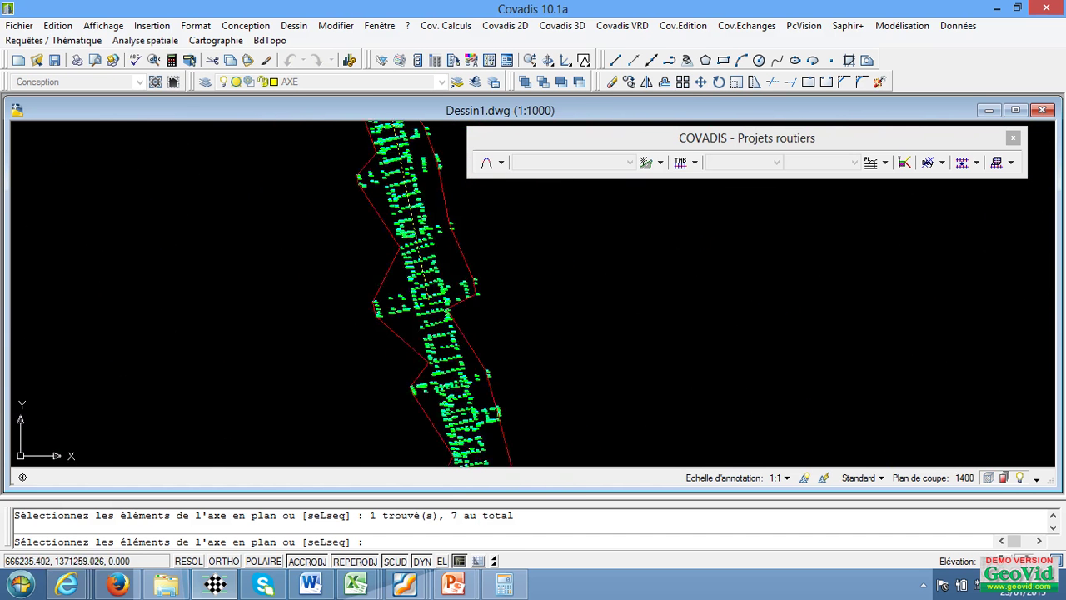
{"action": "scroll", "coordinate": [429, 276], "scroll_direction": "up", "scroll_amount": 3}
{"action": "key", "text": "Return"}
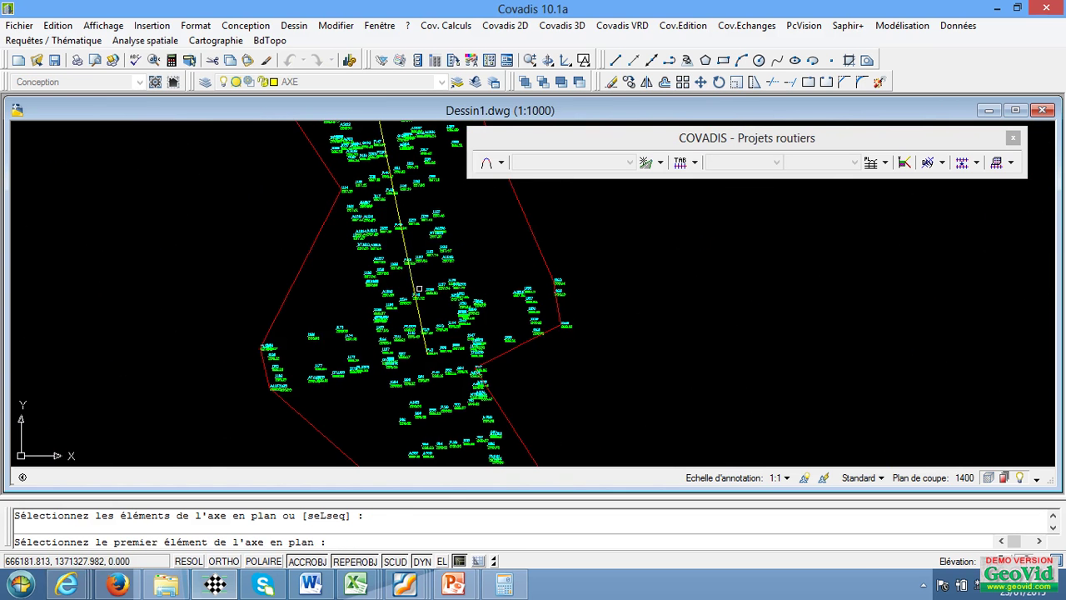
- Designate the first axis element, keep the plan axis, and enter the project name and description Formation
{"action": "left_click", "coordinate": [411, 278]}
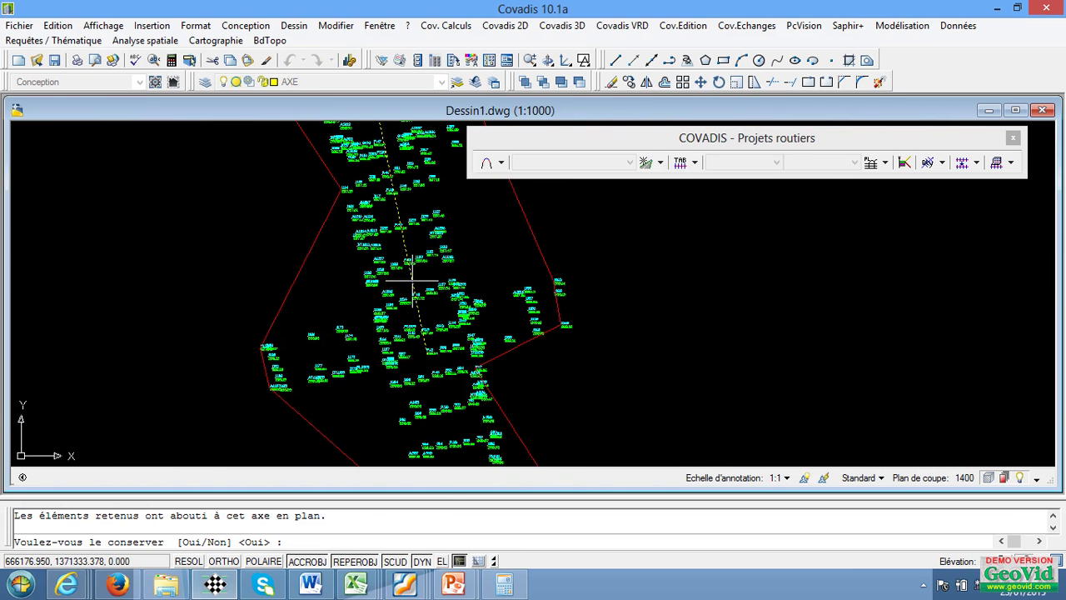
{"action": "key", "text": "Return"}
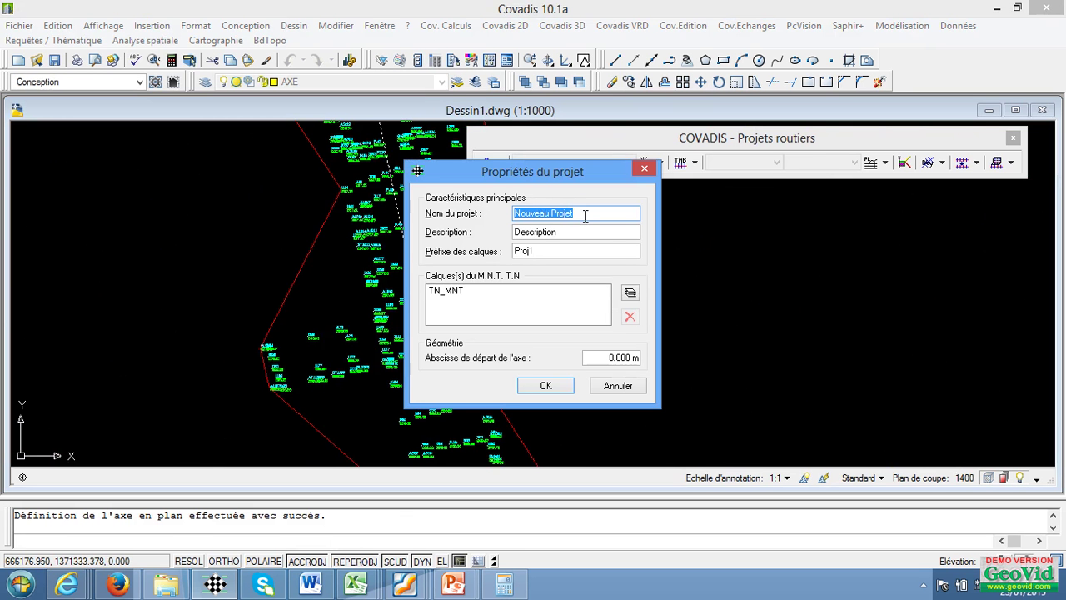
{"action": "type", "text": "Franck Beassoum"}
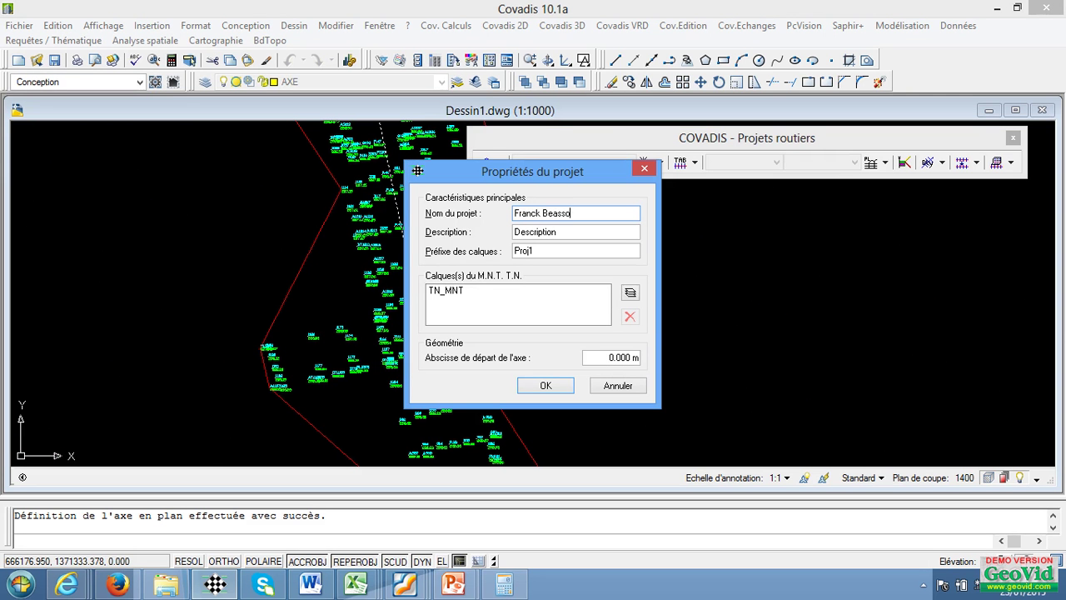
{"action": "double_click", "coordinate": [575, 235]}
{"action": "type", "text": "Formation"}
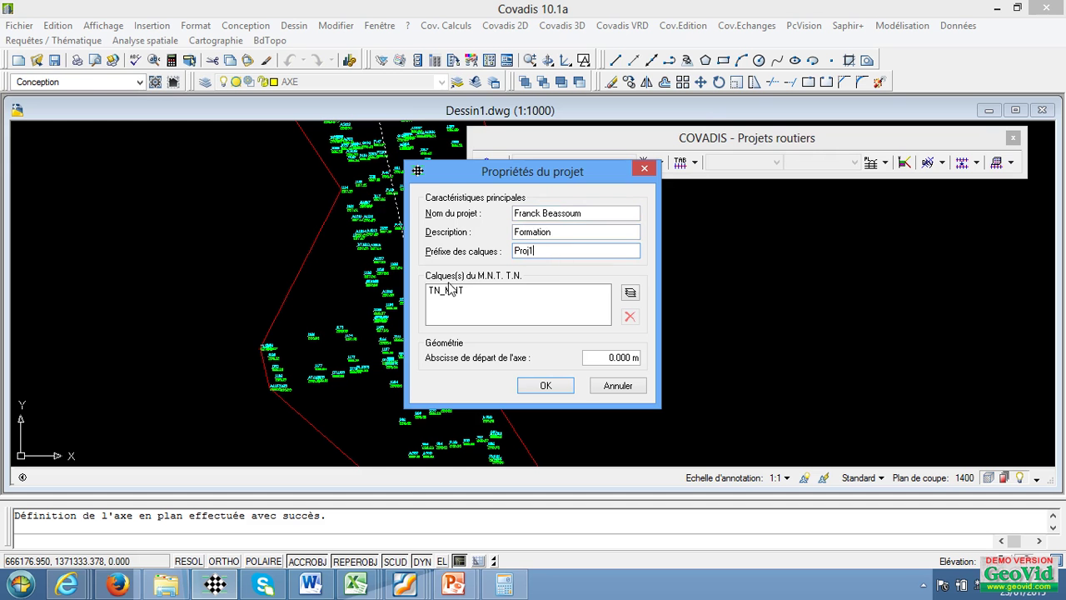
- Assign TN_MNT as terrain layer and confirm, building the 230-vertex, 7-element axis
{"action": "left_click", "coordinate": [630, 293]}
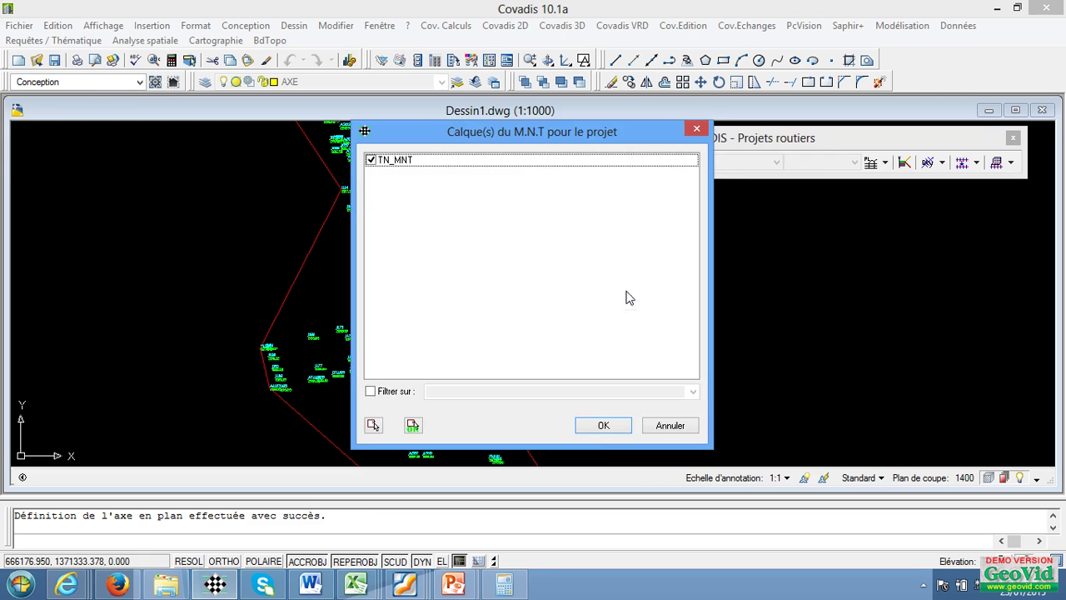
{"action": "left_click", "coordinate": [600, 426]}
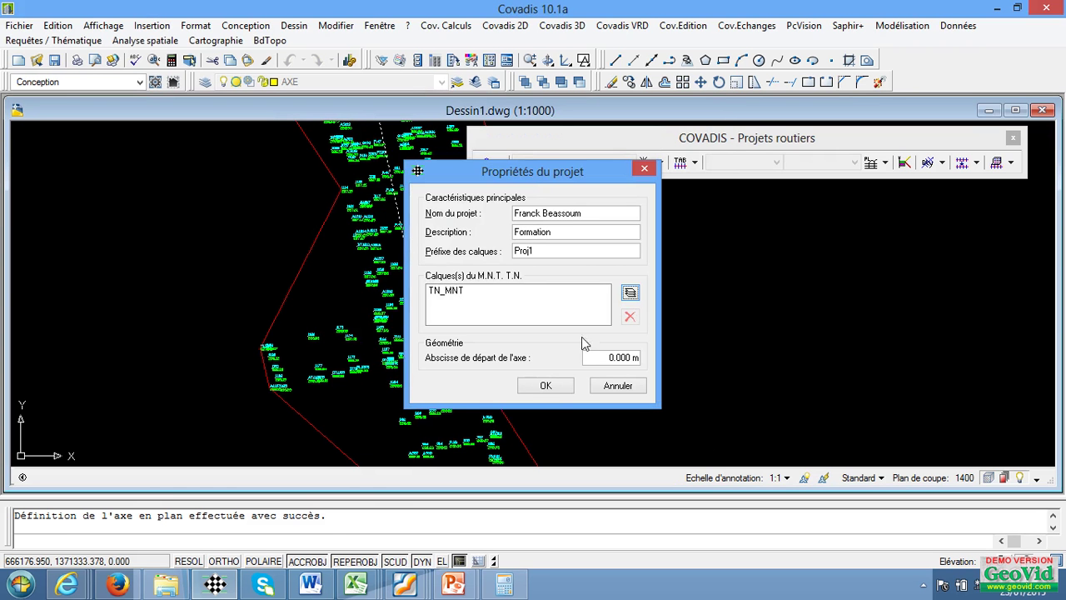
{"action": "left_click", "coordinate": [545, 386]}
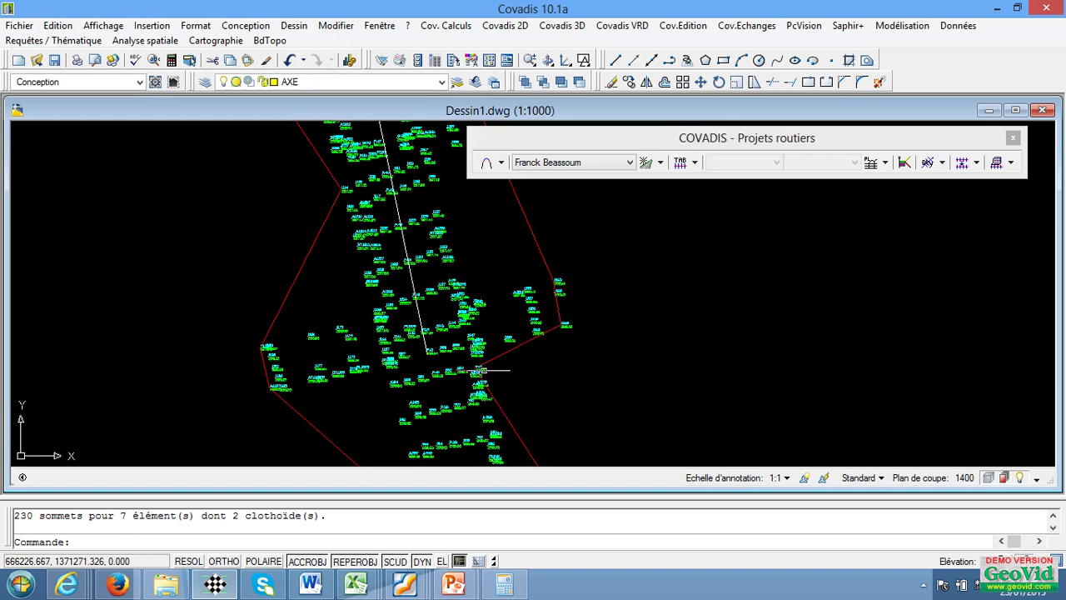
{"action": "scroll", "coordinate": [484, 371], "scroll_direction": "down", "scroll_amount": 4}
{"action": "scroll", "coordinate": [436, 257], "scroll_direction": "up", "scroll_amount": 3}
{"action": "scroll", "coordinate": [436, 257], "scroll_direction": "down", "scroll_amount": 2}
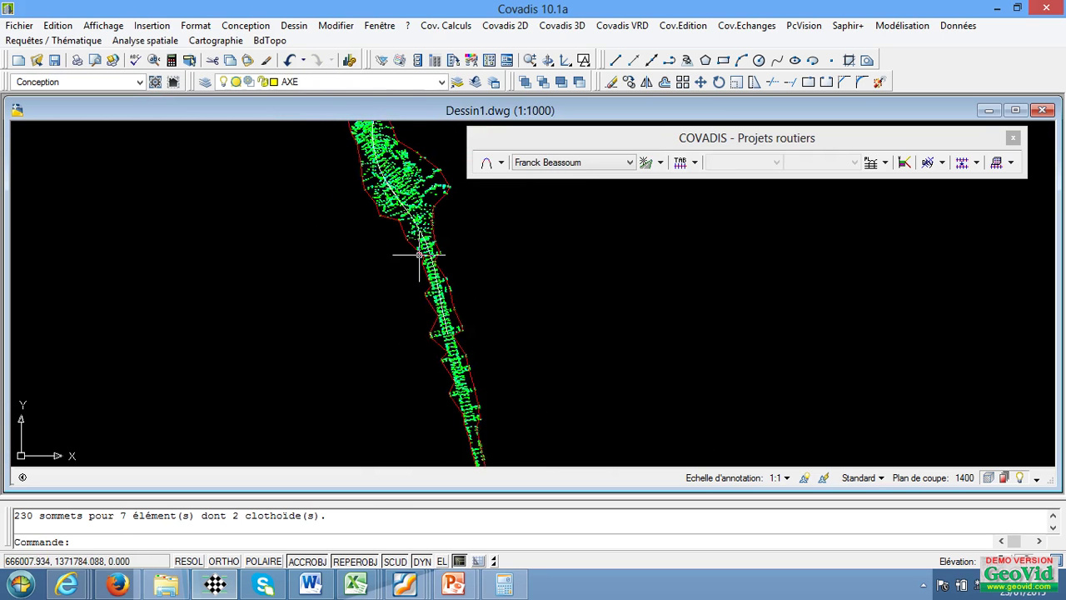
{"action": "scroll", "coordinate": [467, 297], "scroll_direction": "up", "scroll_amount": 1}
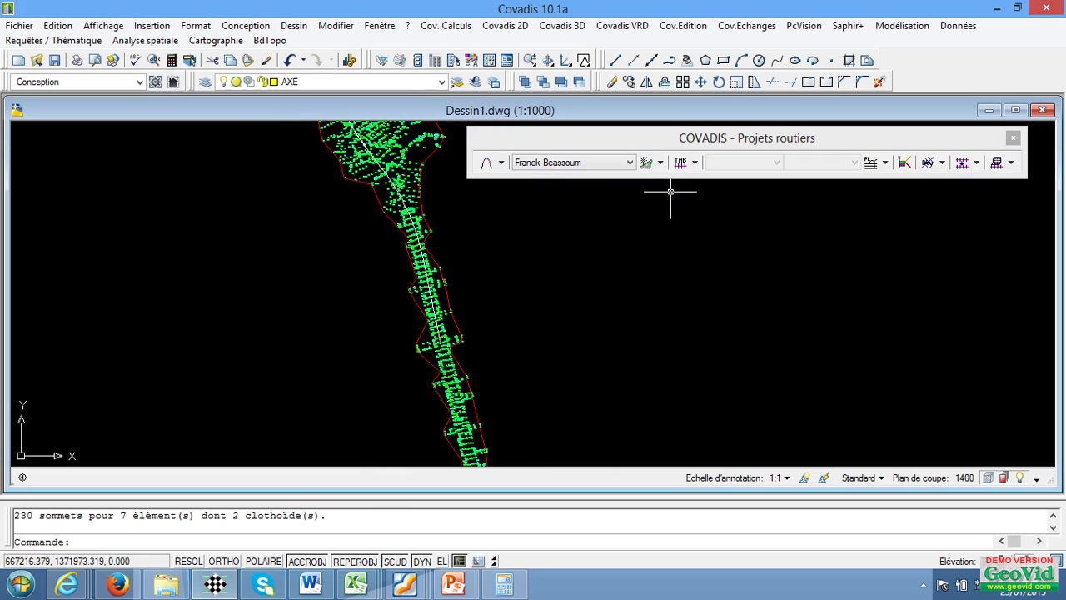
{"action": "scroll", "coordinate": [425, 298], "scroll_direction": "down", "scroll_amount": 2}
{"action": "scroll", "coordinate": [422, 288], "scroll_direction": "up", "scroll_amount": 3}
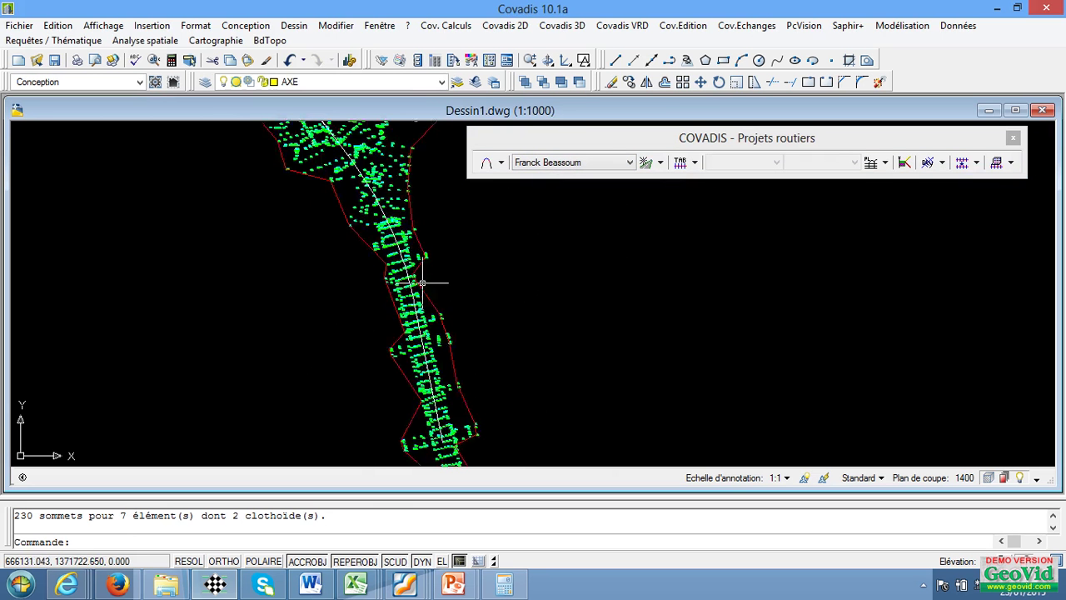
{"action": "scroll", "coordinate": [422, 284], "scroll_direction": "down", "scroll_amount": 1}
{"action": "scroll", "coordinate": [408, 283], "scroll_direction": "down", "scroll_amount": 4}
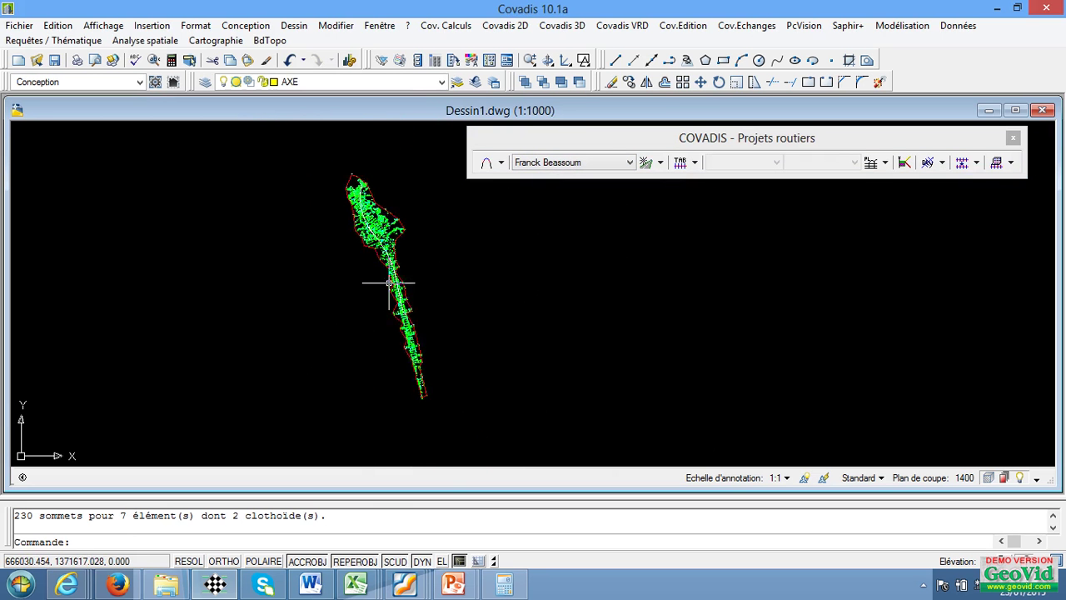
{"action": "scroll", "coordinate": [389, 283], "scroll_direction": "up", "scroll_amount": 3}
{"action": "scroll", "coordinate": [357, 274], "scroll_direction": "down", "scroll_amount": 1}
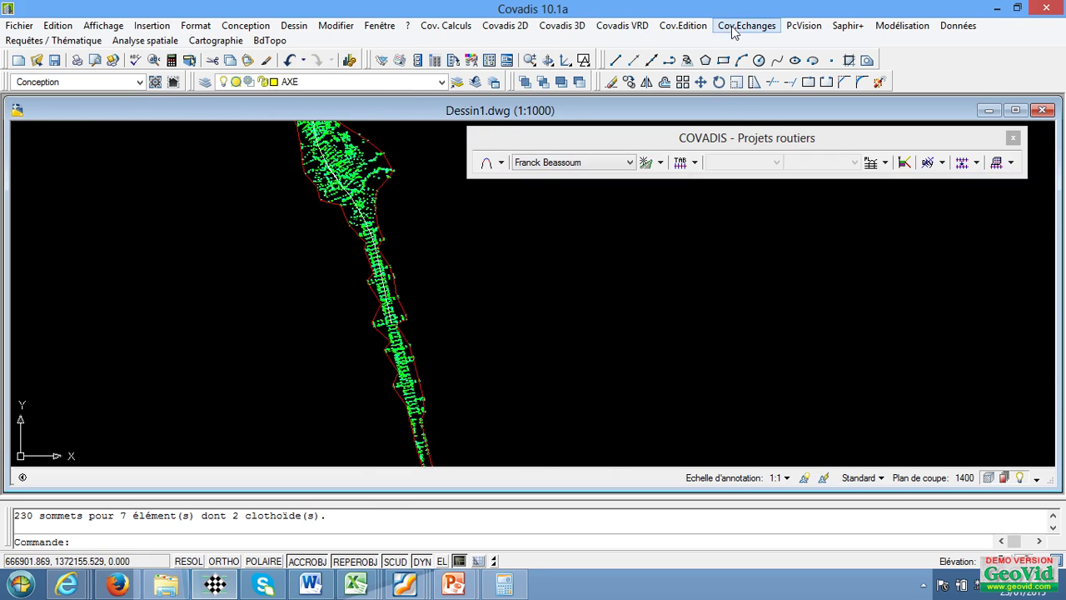
- Project the AXE layer's 3 lines, 2 polylines and 2 arcs onto terrain model MNT1 via Interpolation / M.N.T
{"action": "left_click", "coordinate": [571, 28]}
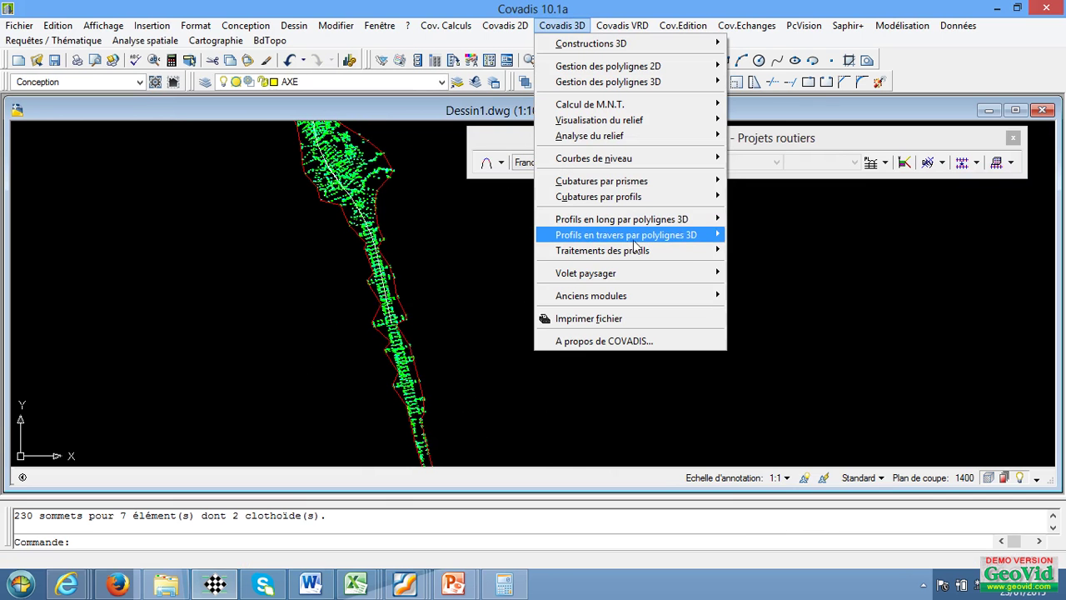
{"action": "mouse_move", "coordinate": [680, 237]}
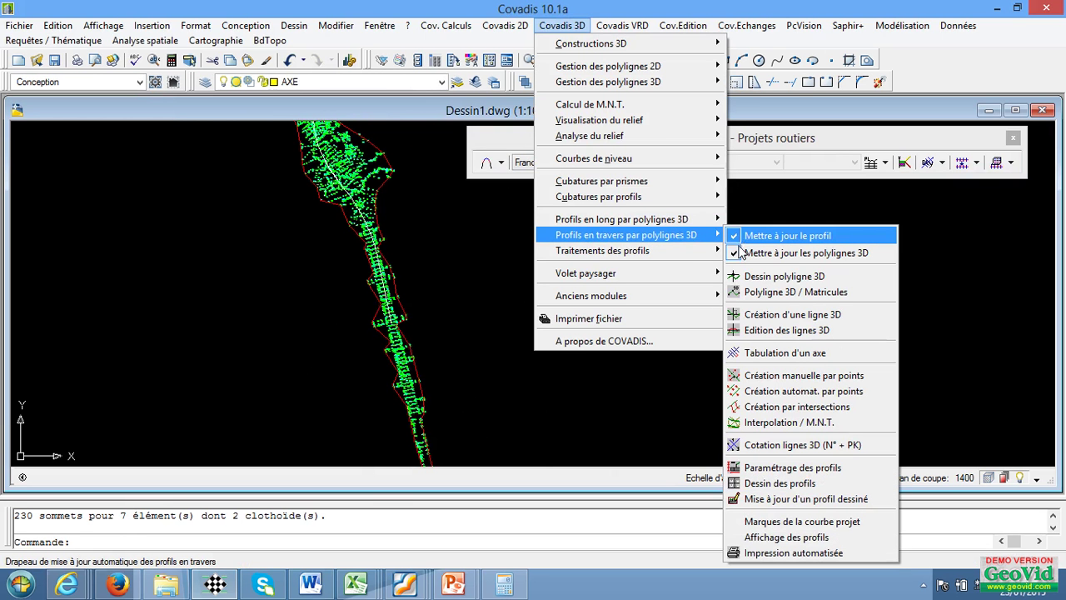
{"action": "left_click", "coordinate": [789, 423]}
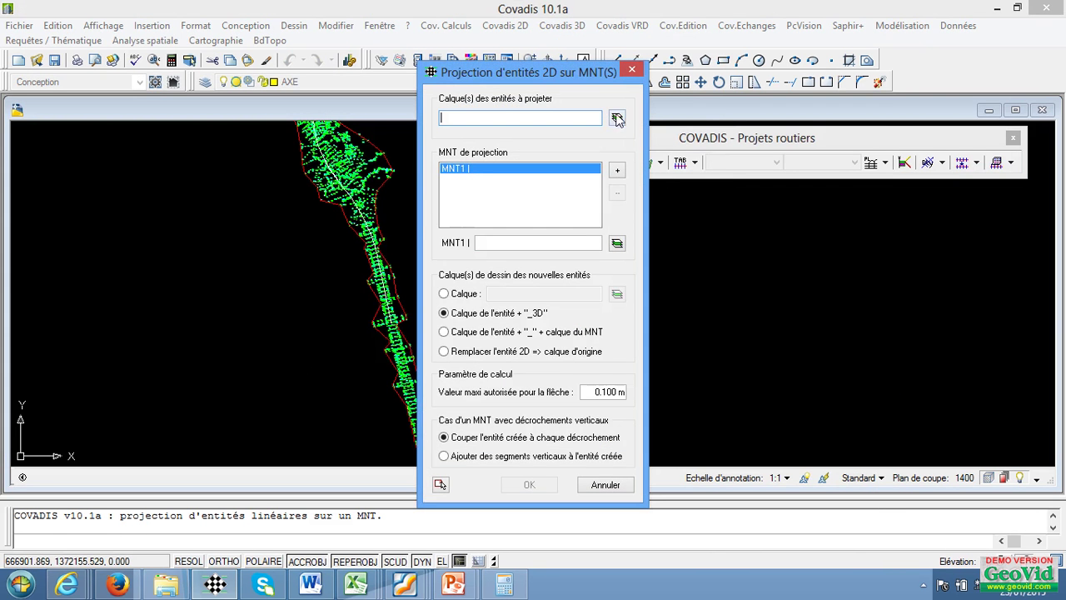
{"action": "left_click", "coordinate": [617, 118]}
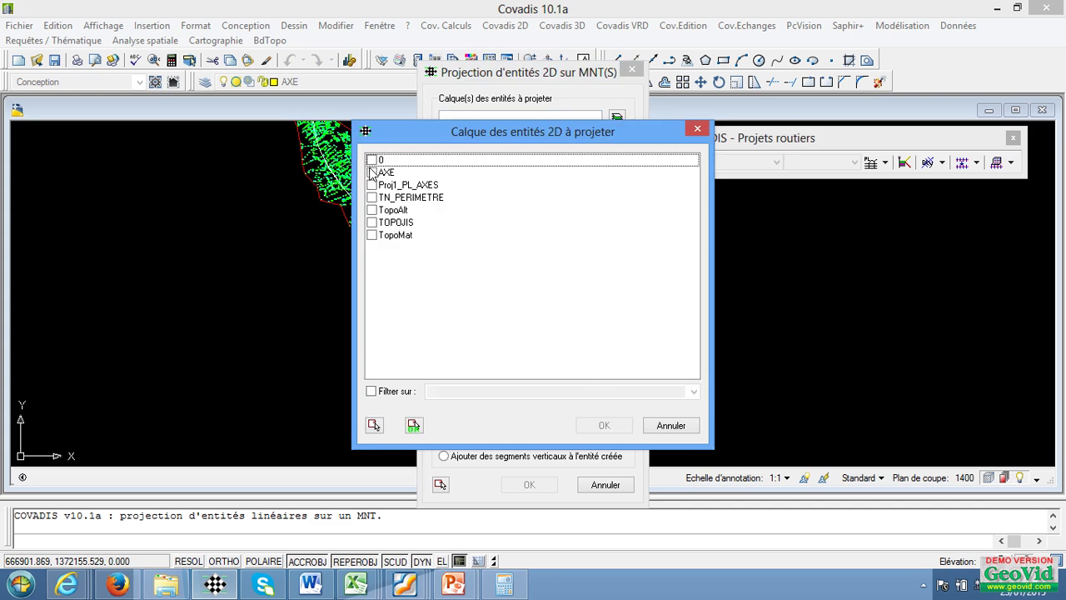
{"action": "left_click", "coordinate": [371, 172]}
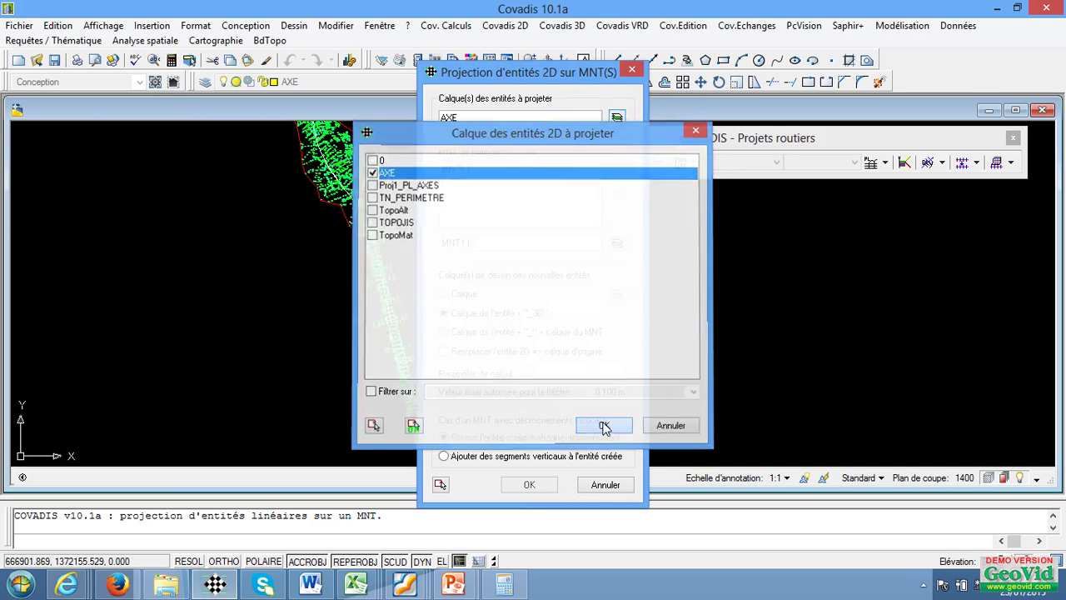
{"action": "left_click", "coordinate": [605, 426]}
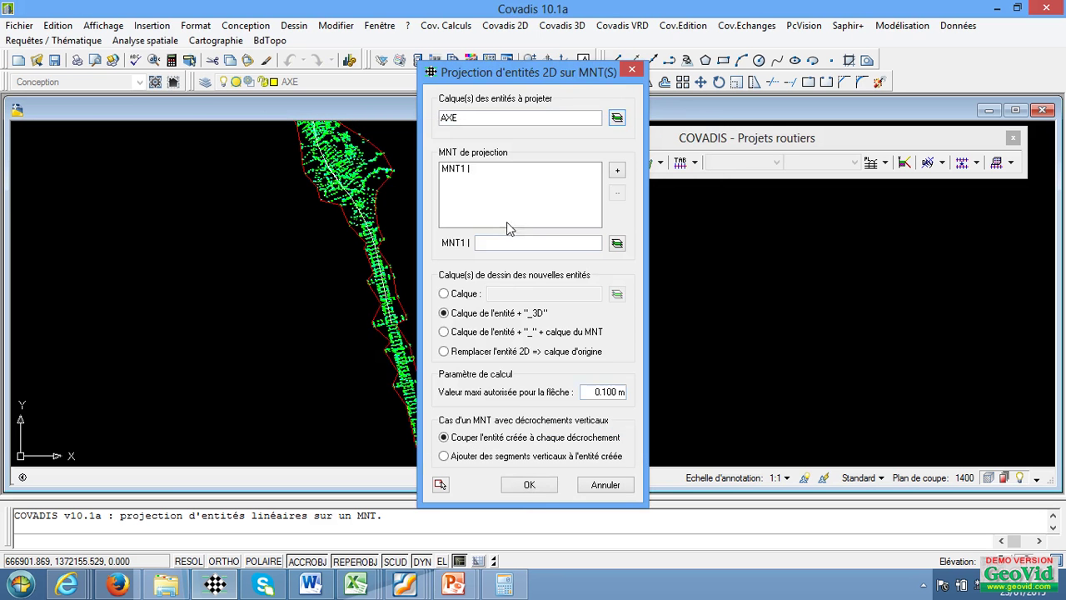
{"action": "left_click", "coordinate": [528, 485]}
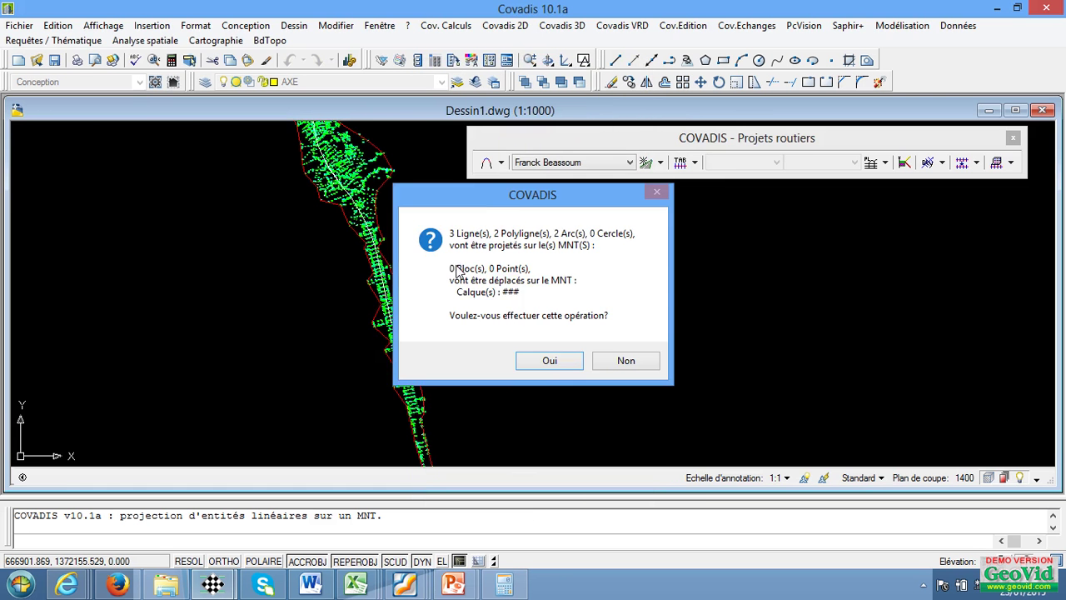
{"action": "left_click", "coordinate": [550, 363]}
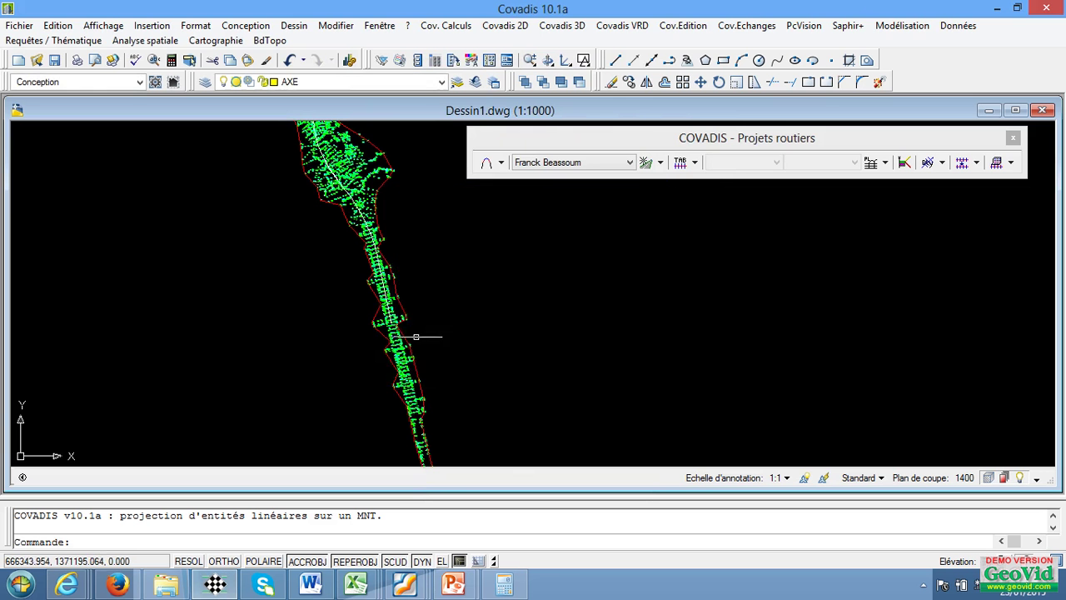
- Open the perpendicular tabulation dialog and tick axis ends, axis vertices and intervals
{"action": "scroll", "coordinate": [416, 336], "scroll_direction": "down", "scroll_amount": 5}
{"action": "scroll", "coordinate": [381, 303], "scroll_direction": "up", "scroll_amount": 4}
{"action": "scroll", "coordinate": [361, 286], "scroll_direction": "down", "scroll_amount": 3}
{"action": "scroll", "coordinate": [388, 313], "scroll_direction": "up", "scroll_amount": 2}
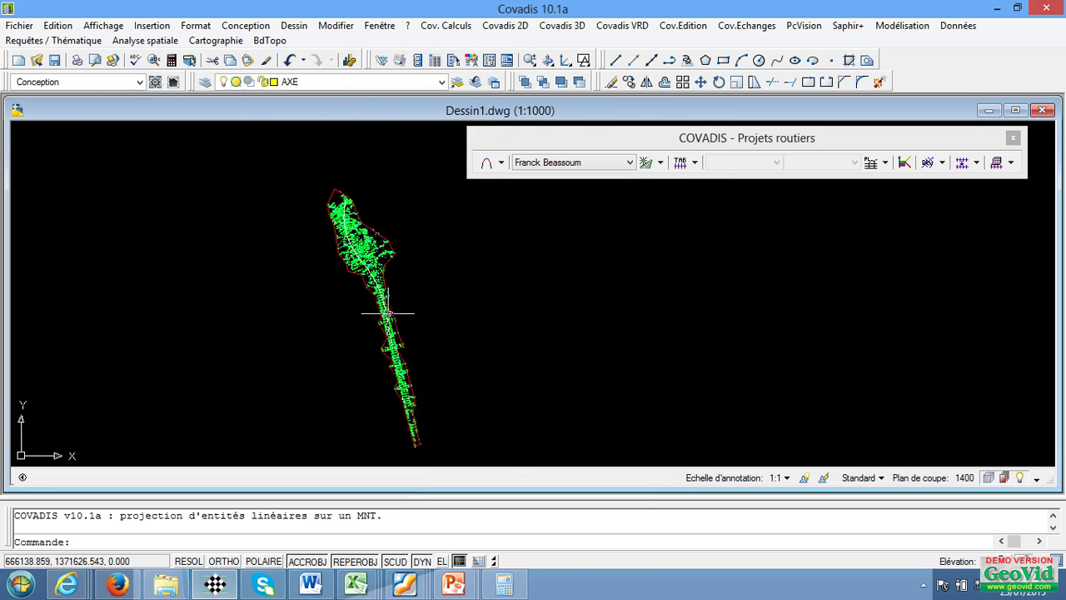
{"action": "scroll", "coordinate": [388, 313], "scroll_direction": "up", "scroll_amount": 3}
{"action": "scroll", "coordinate": [389, 314], "scroll_direction": "down", "scroll_amount": 3}
{"action": "scroll", "coordinate": [389, 314], "scroll_direction": "up", "scroll_amount": 2}
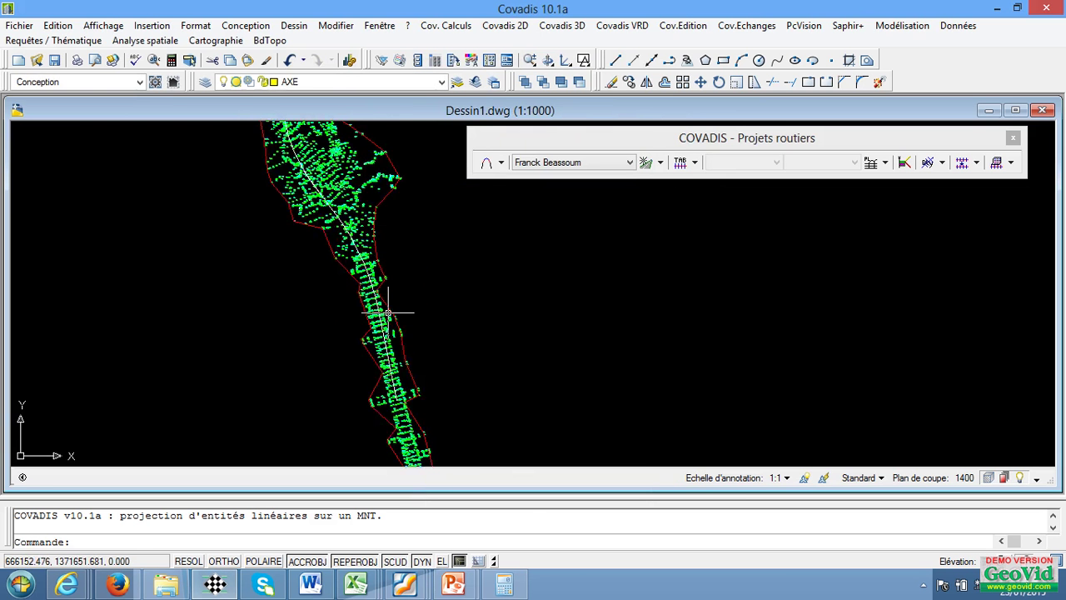
{"action": "scroll", "coordinate": [389, 313], "scroll_direction": "up", "scroll_amount": 2}
{"action": "scroll", "coordinate": [388, 313], "scroll_direction": "down", "scroll_amount": 1}
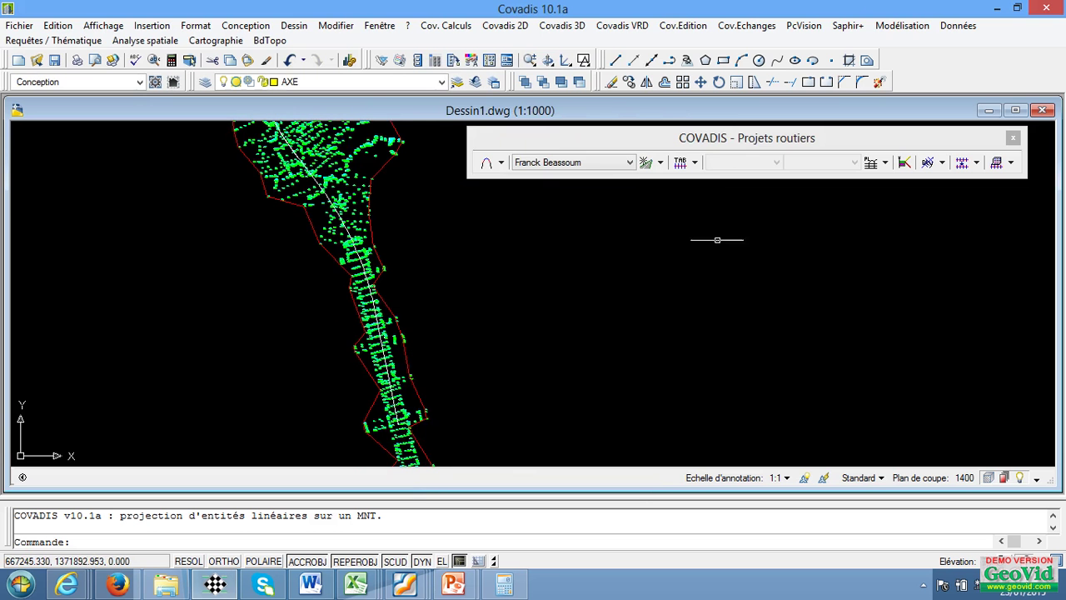
{"action": "left_click", "coordinate": [696, 165]}
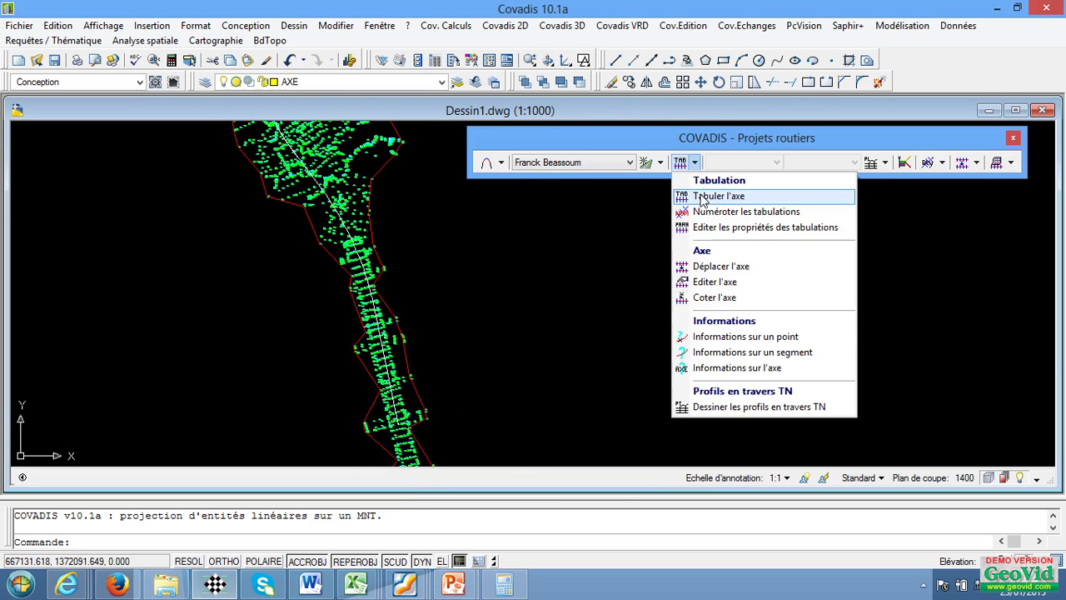
{"action": "left_click", "coordinate": [716, 199]}
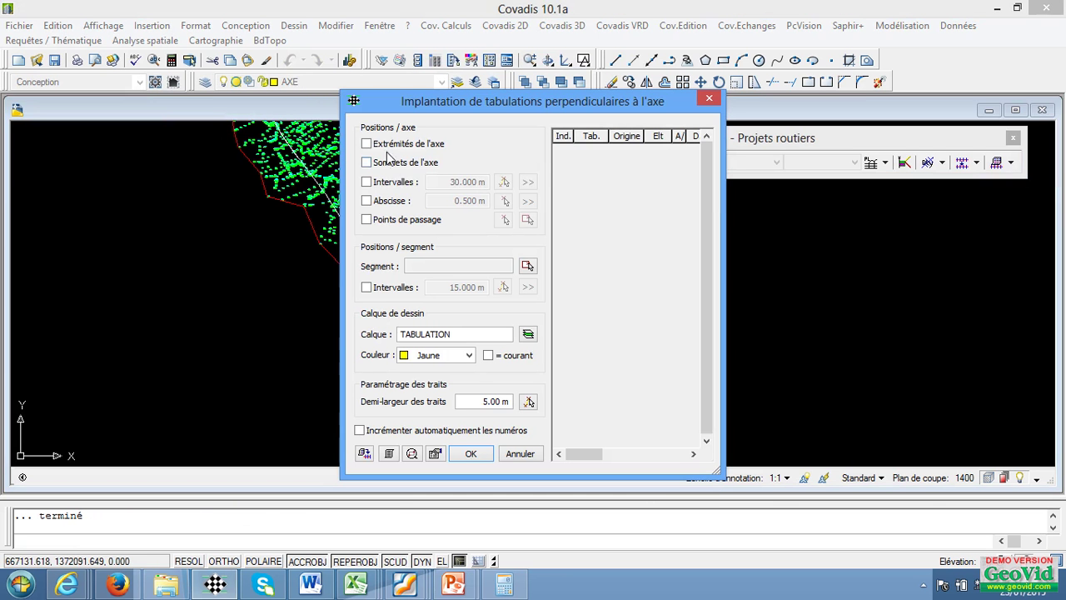
{"action": "left_click", "coordinate": [366, 144]}
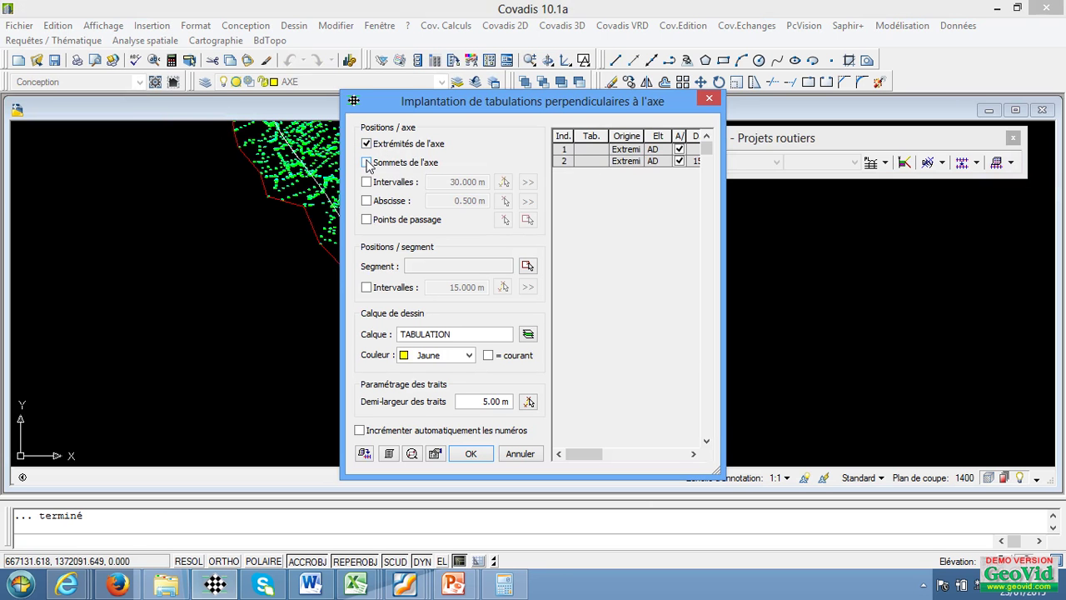
{"action": "left_click", "coordinate": [367, 162]}
{"action": "left_click", "coordinate": [367, 181]}
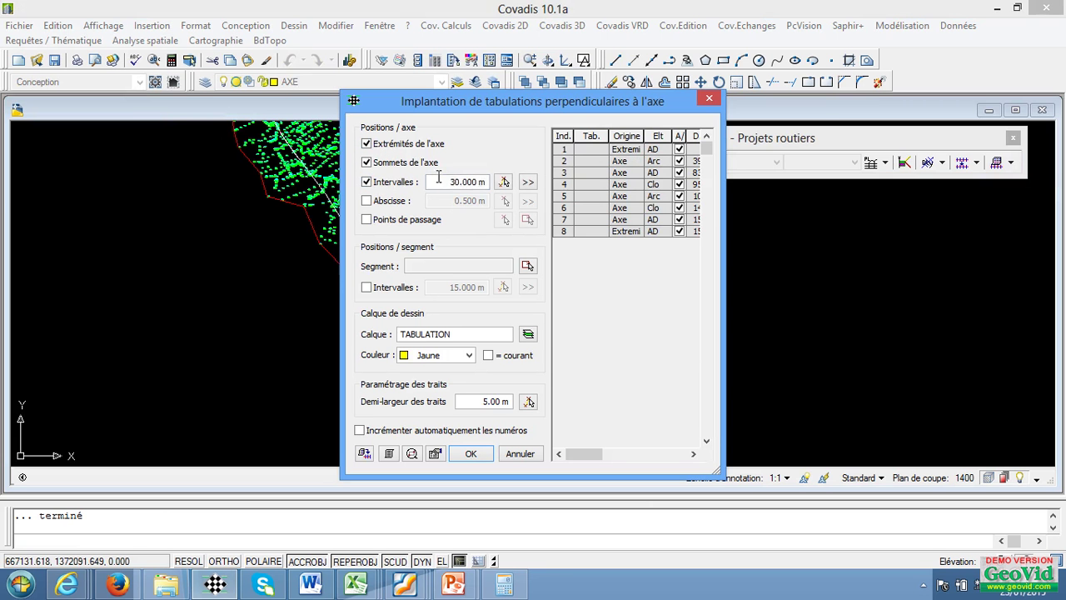
- Set a 25 m interval, generate the tabulation list, and draw the tabulations on the axis
{"action": "left_click_drag", "start_coordinate": [439, 180], "coordinate": [505, 181]}
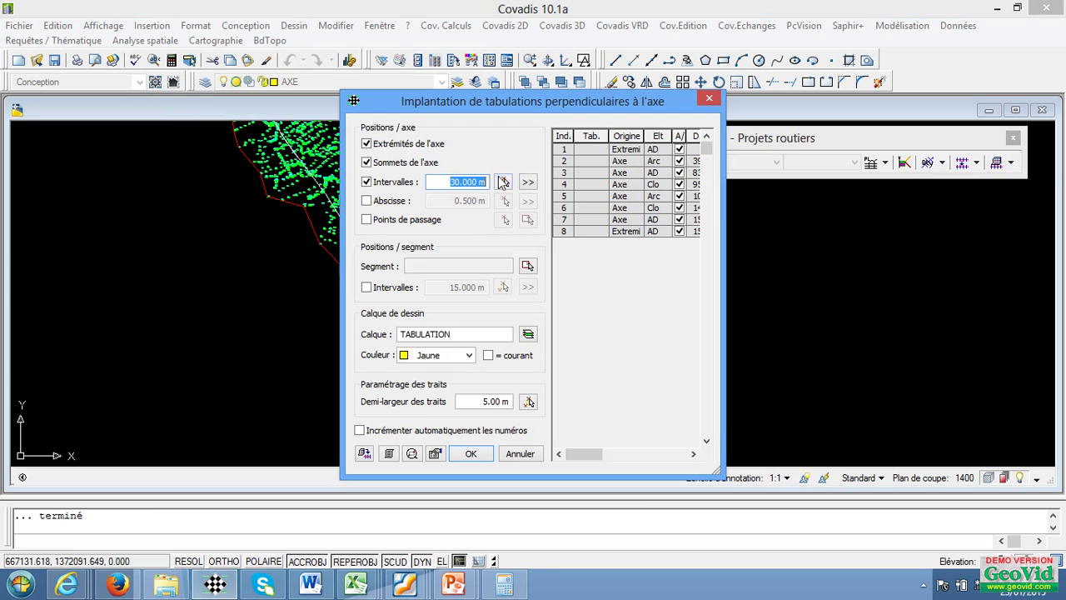
{"action": "type", "text": "25"}
{"action": "left_click", "coordinate": [528, 185]}
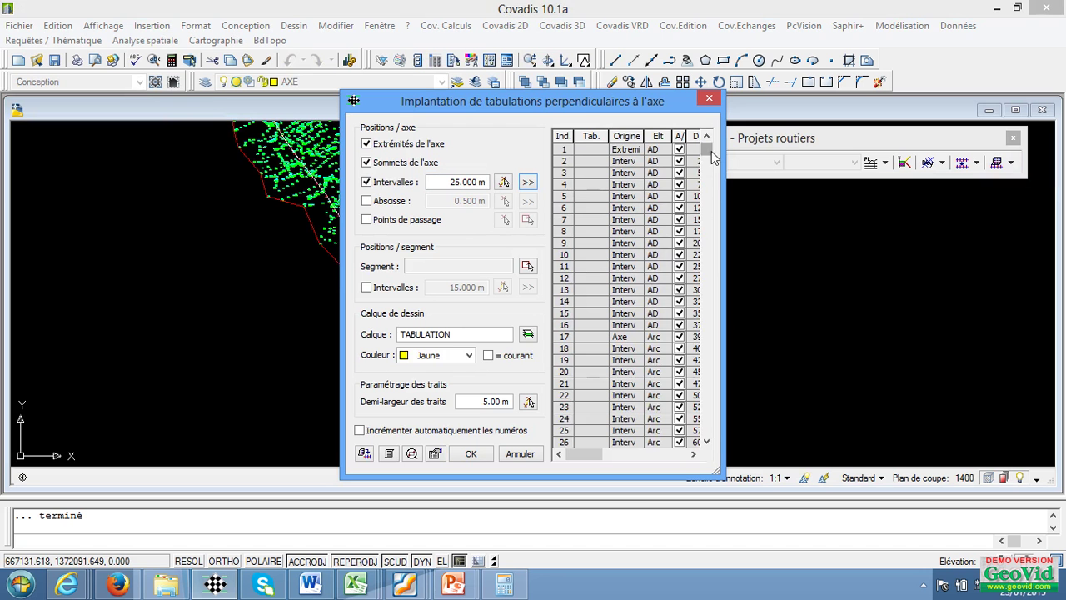
{"action": "left_click_drag", "start_coordinate": [708, 150], "coordinate": [708, 427]}
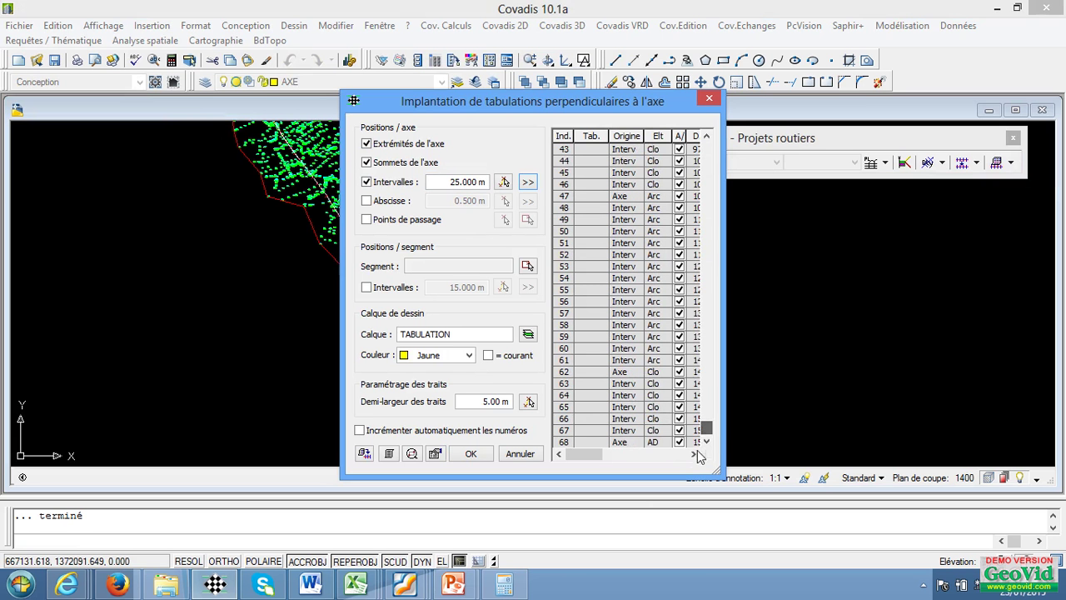
{"action": "left_click", "coordinate": [694, 454]}
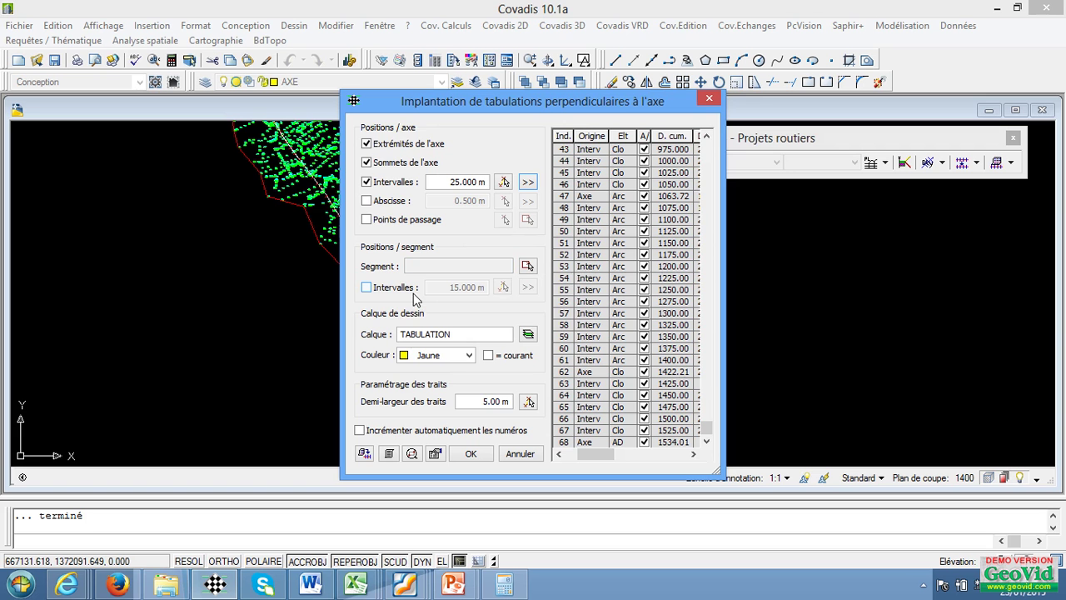
{"action": "left_click", "coordinate": [367, 287]}
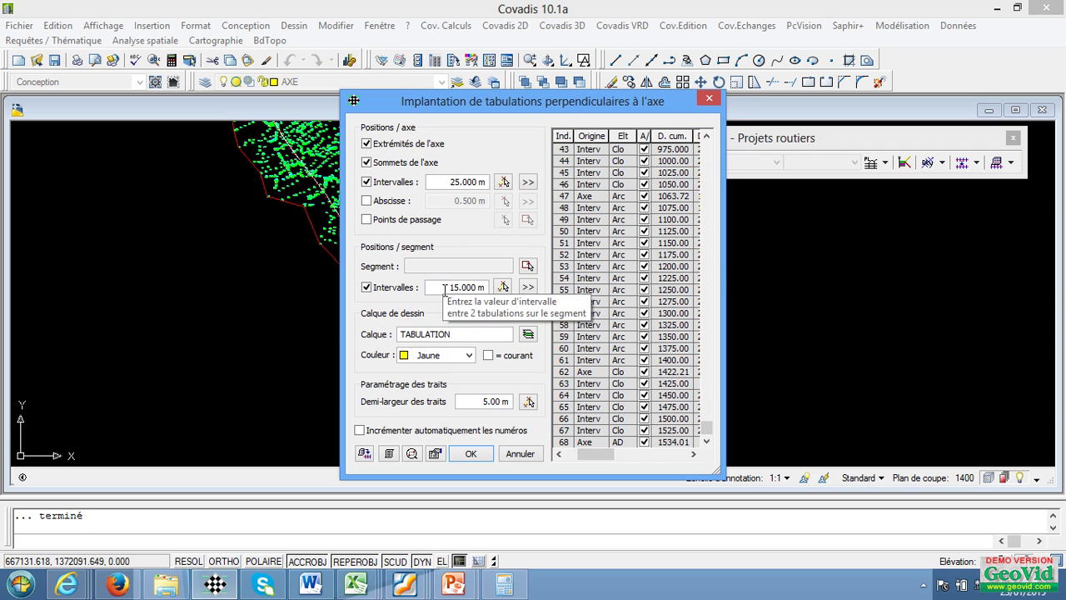
{"action": "left_click", "coordinate": [399, 291]}
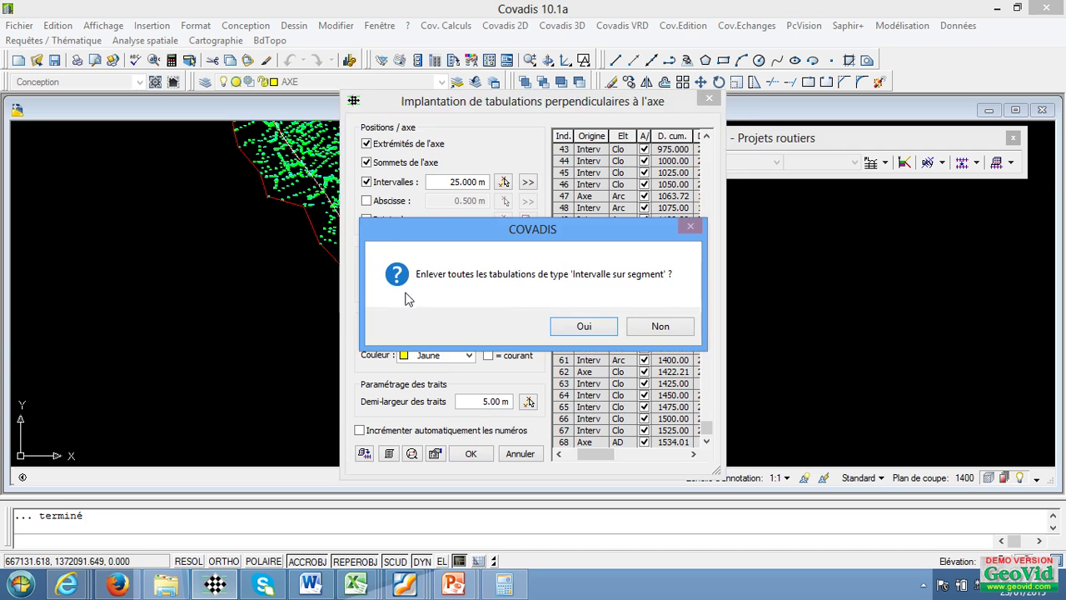
{"action": "left_click", "coordinate": [614, 329]}
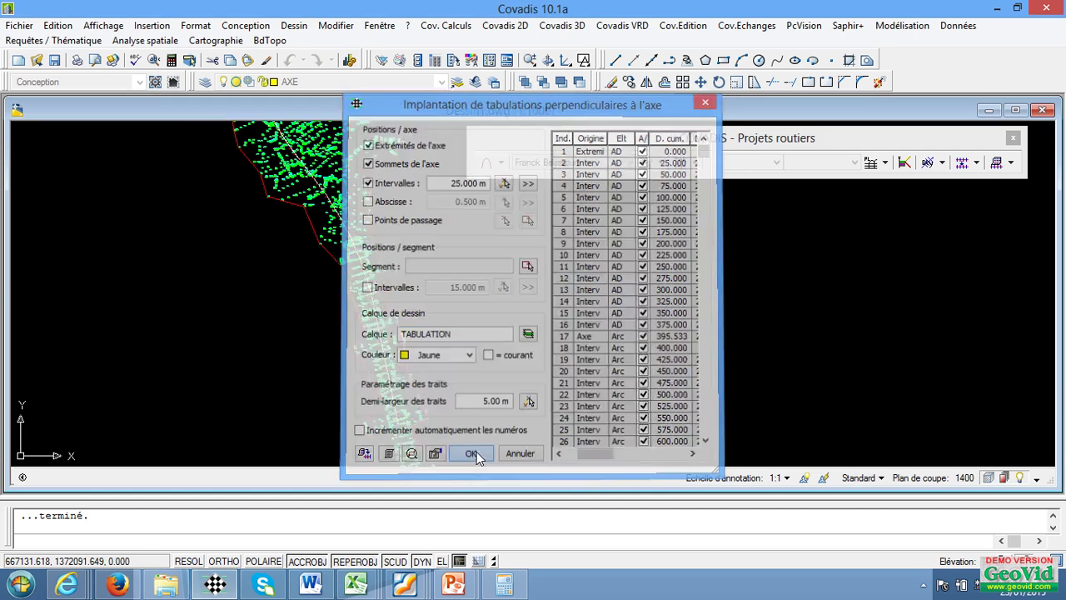
{"action": "left_click", "coordinate": [473, 454]}
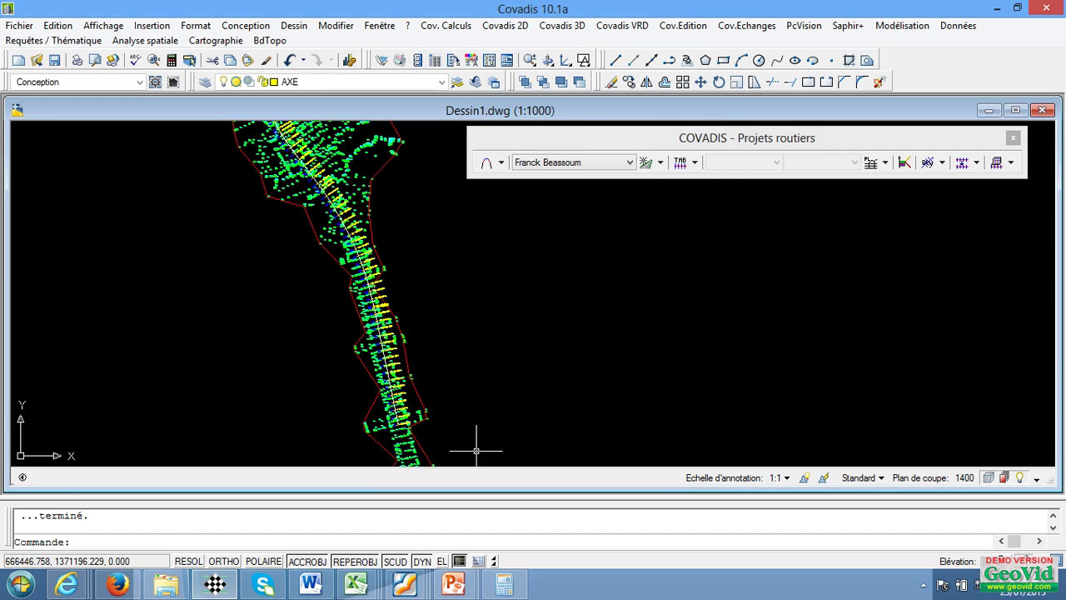
- Turn off the TopoMat survey points layer and dismiss the frozen-layer warning
{"action": "scroll", "coordinate": [390, 378], "scroll_direction": "up", "scroll_amount": 4}
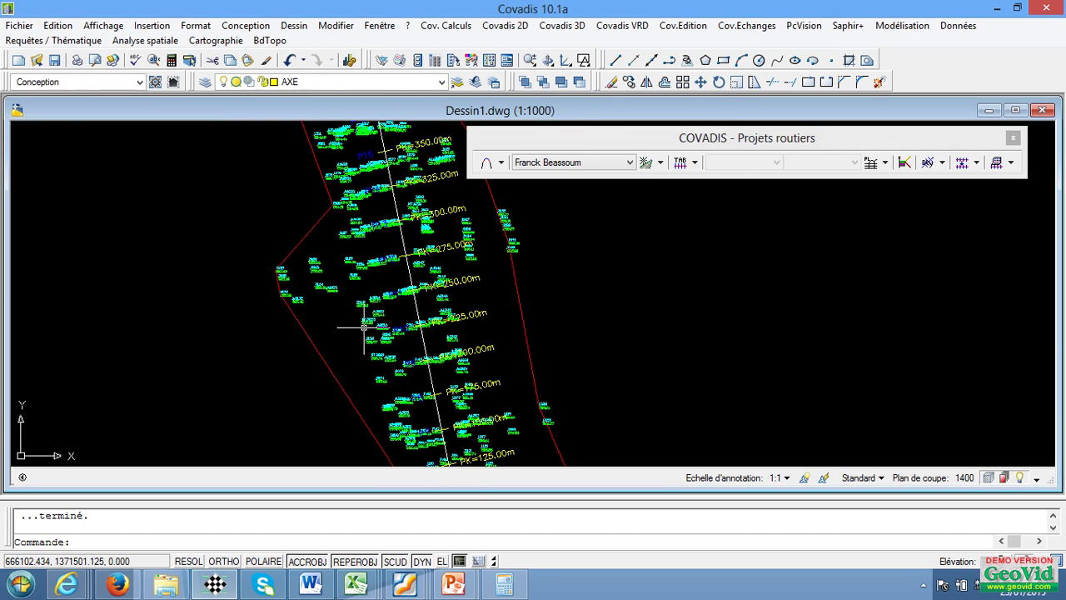
{"action": "left_click", "coordinate": [315, 288]}
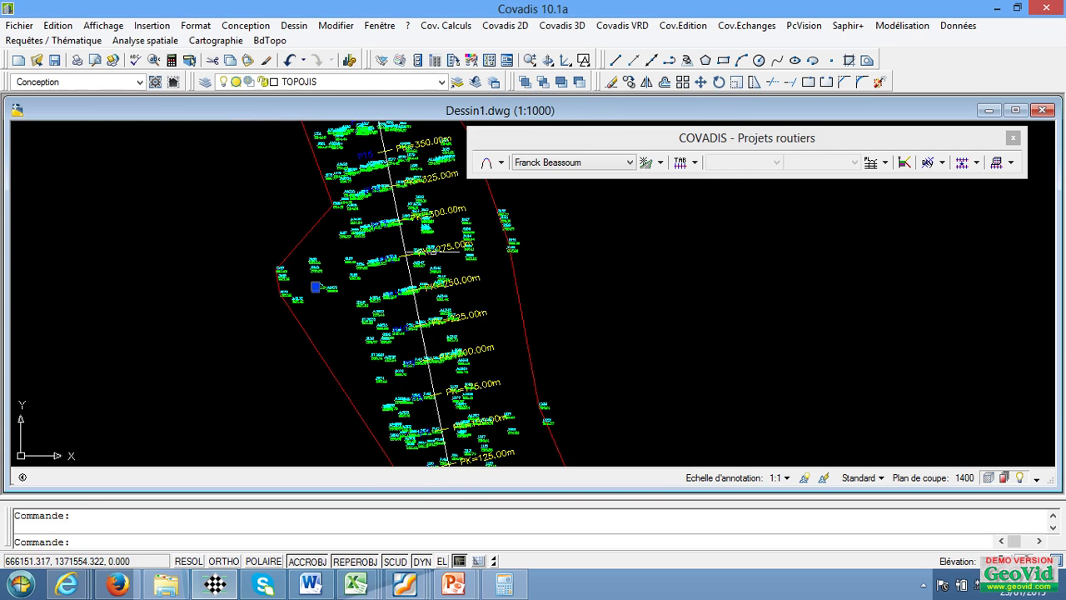
{"action": "left_click", "coordinate": [440, 83]}
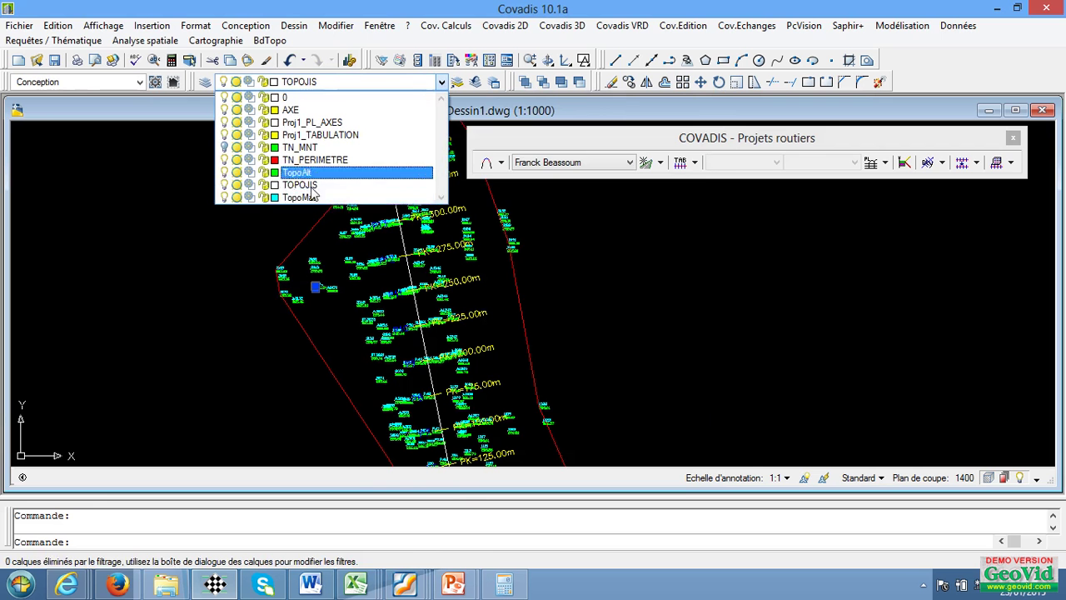
{"action": "left_click", "coordinate": [223, 197]}
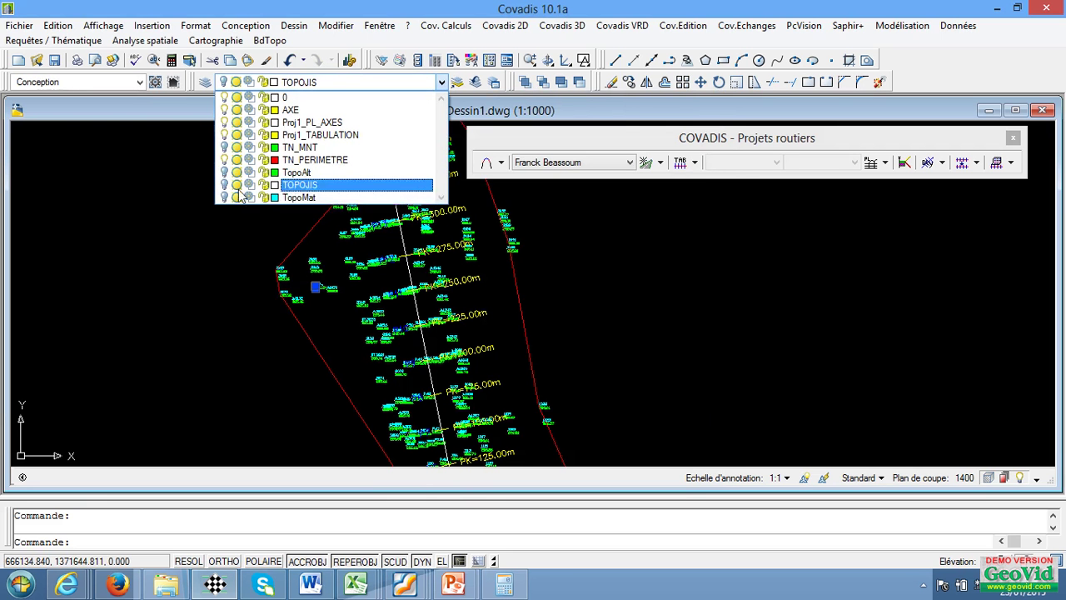
{"action": "left_click", "coordinate": [190, 252]}
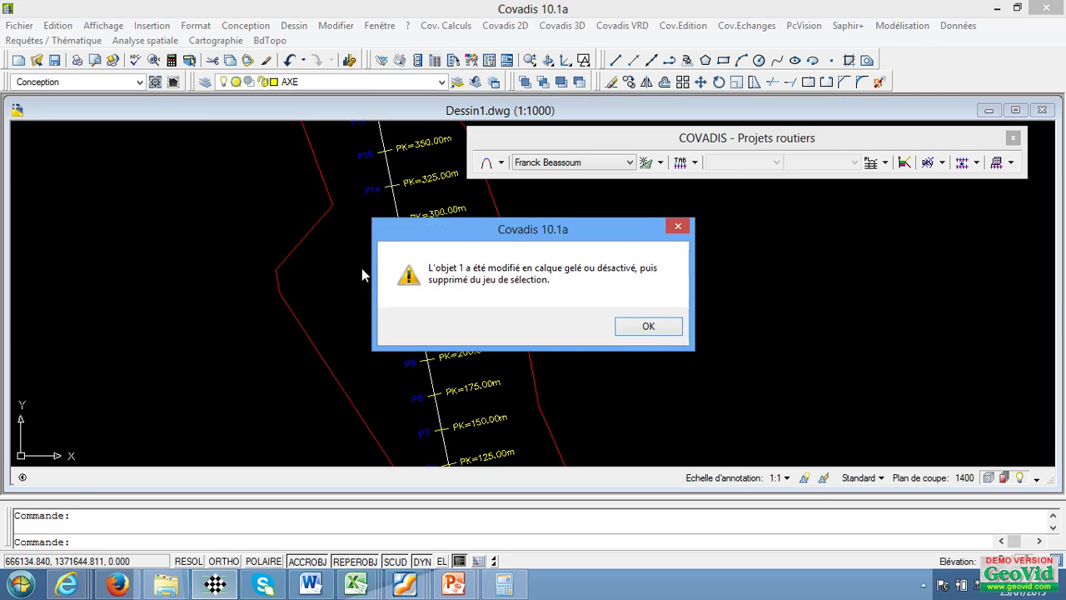
{"action": "left_click", "coordinate": [648, 326]}
- Inspect the tabulations labelled P1 to P69, PK=0.00m to PK=1549.16m, and open the tabulation commands
{"action": "scroll", "coordinate": [463, 340], "scroll_direction": "down", "scroll_amount": 3}
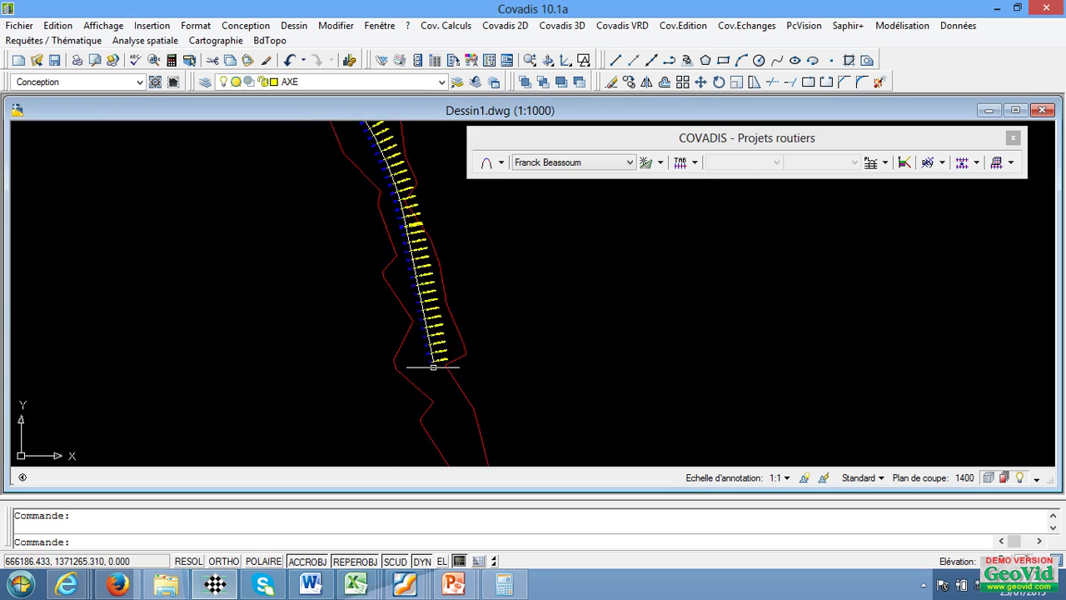
{"action": "scroll", "coordinate": [428, 364], "scroll_direction": "up", "scroll_amount": 3}
{"action": "scroll", "coordinate": [486, 280], "scroll_direction": "up", "scroll_amount": 3}
{"action": "scroll", "coordinate": [357, 333], "scroll_direction": "down", "scroll_amount": 4}
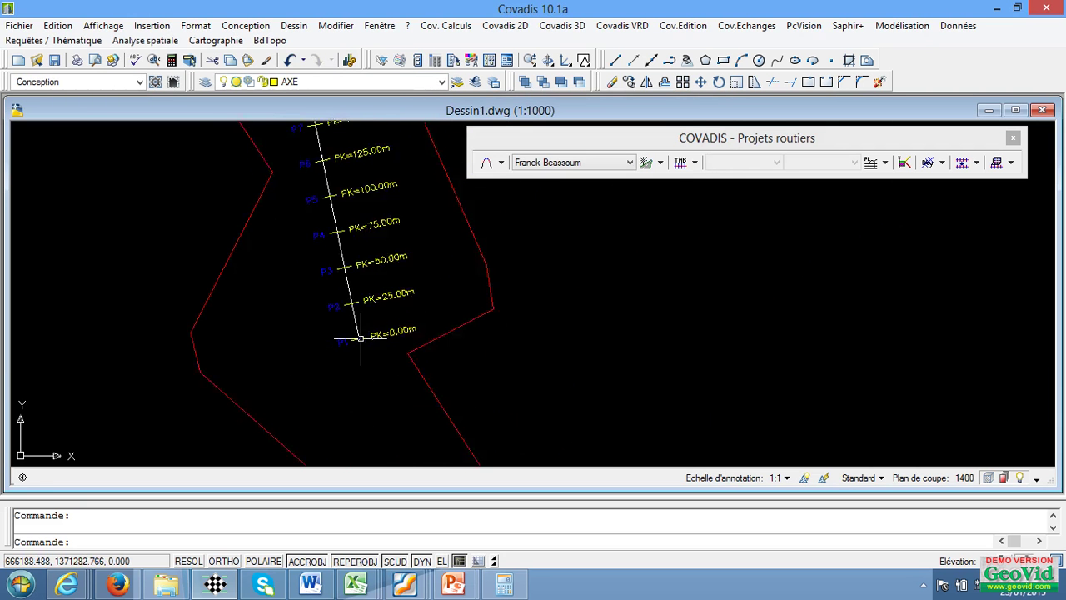
{"action": "scroll", "coordinate": [348, 279], "scroll_direction": "up", "scroll_amount": 2}
{"action": "scroll", "coordinate": [390, 403], "scroll_direction": "up", "scroll_amount": 2}
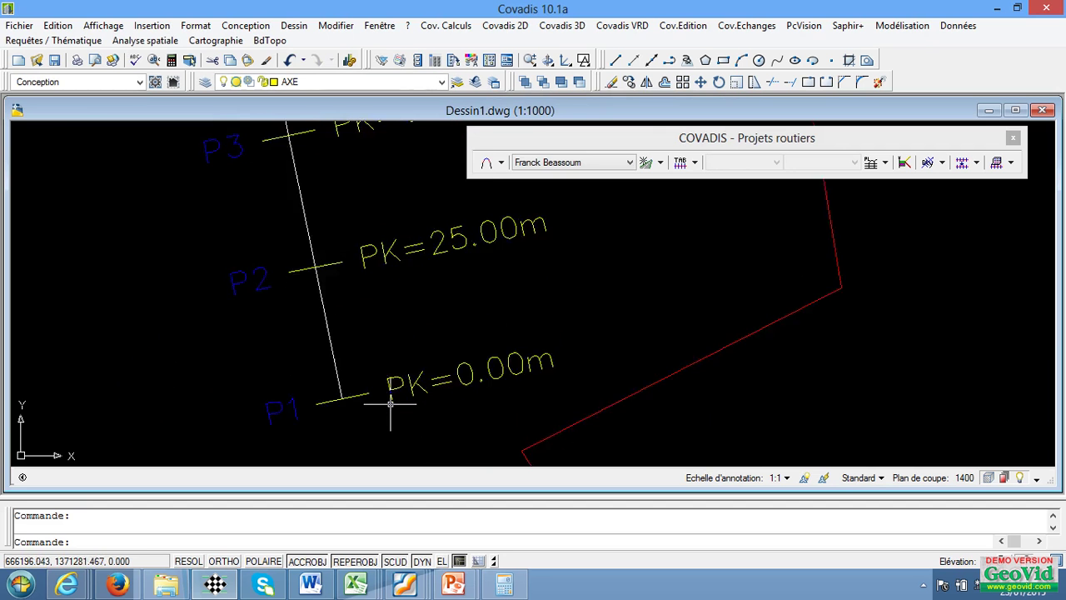
{"action": "scroll", "coordinate": [367, 383], "scroll_direction": "down", "scroll_amount": 5}
{"action": "scroll", "coordinate": [377, 369], "scroll_direction": "down", "scroll_amount": 2}
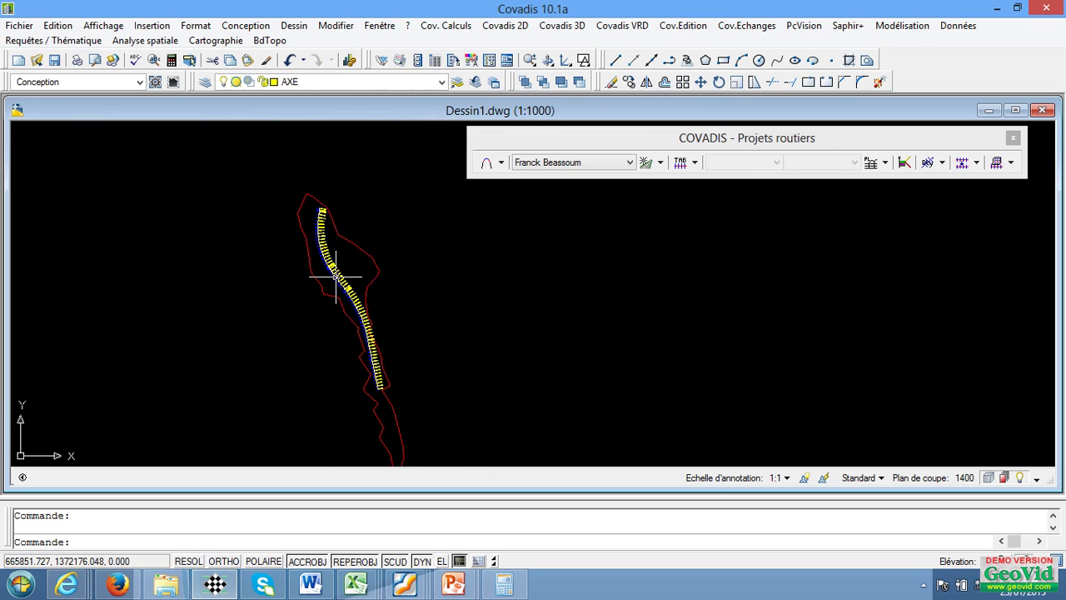
{"action": "scroll", "coordinate": [305, 195], "scroll_direction": "up", "scroll_amount": 3}
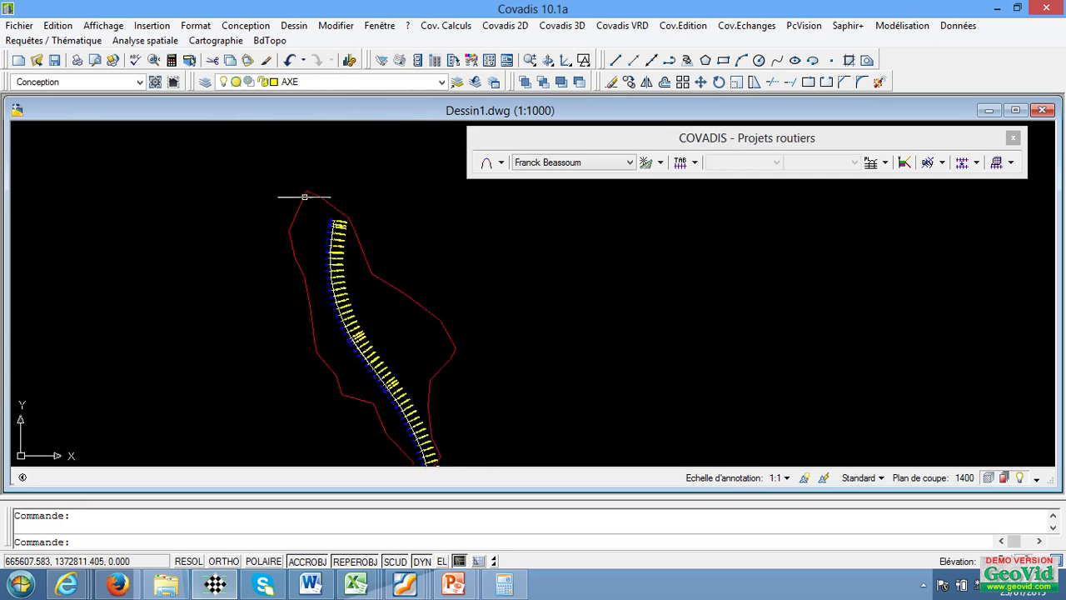
{"action": "scroll", "coordinate": [343, 235], "scroll_direction": "up", "scroll_amount": 3}
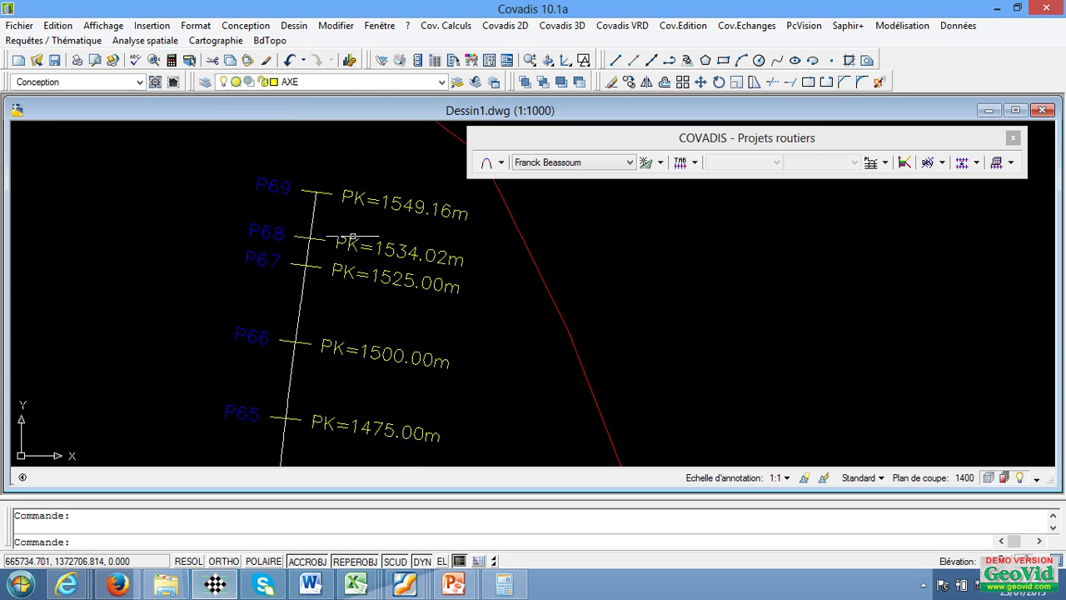
{"action": "scroll", "coordinate": [322, 180], "scroll_direction": "down", "scroll_amount": 2}
{"action": "scroll", "coordinate": [321, 180], "scroll_direction": "down", "scroll_amount": 3}
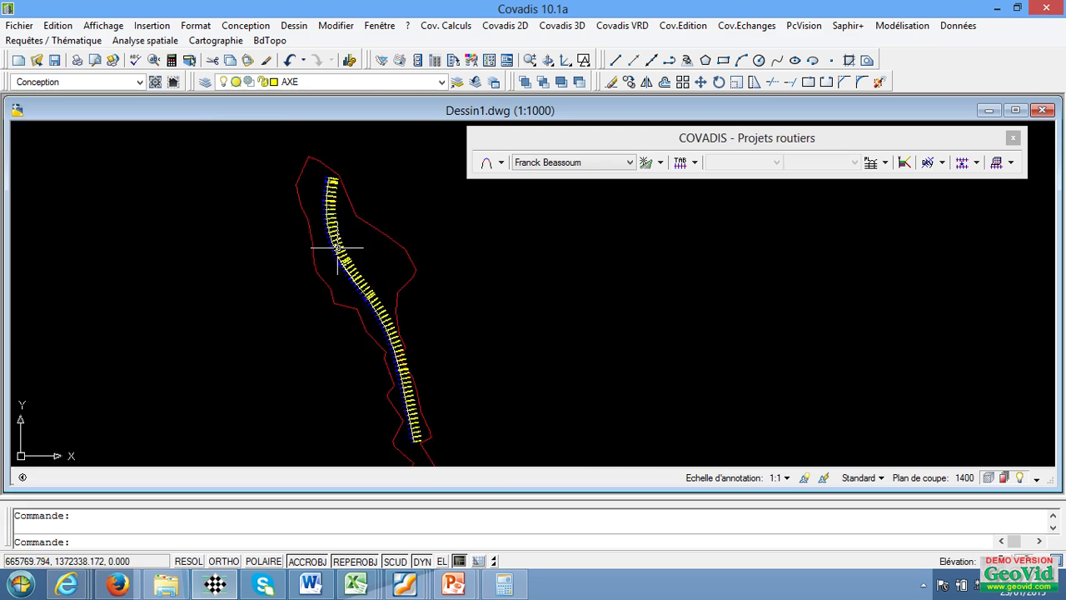
{"action": "scroll", "coordinate": [312, 224], "scroll_direction": "up", "scroll_amount": 2}
{"action": "scroll", "coordinate": [325, 218], "scroll_direction": "down", "scroll_amount": 3}
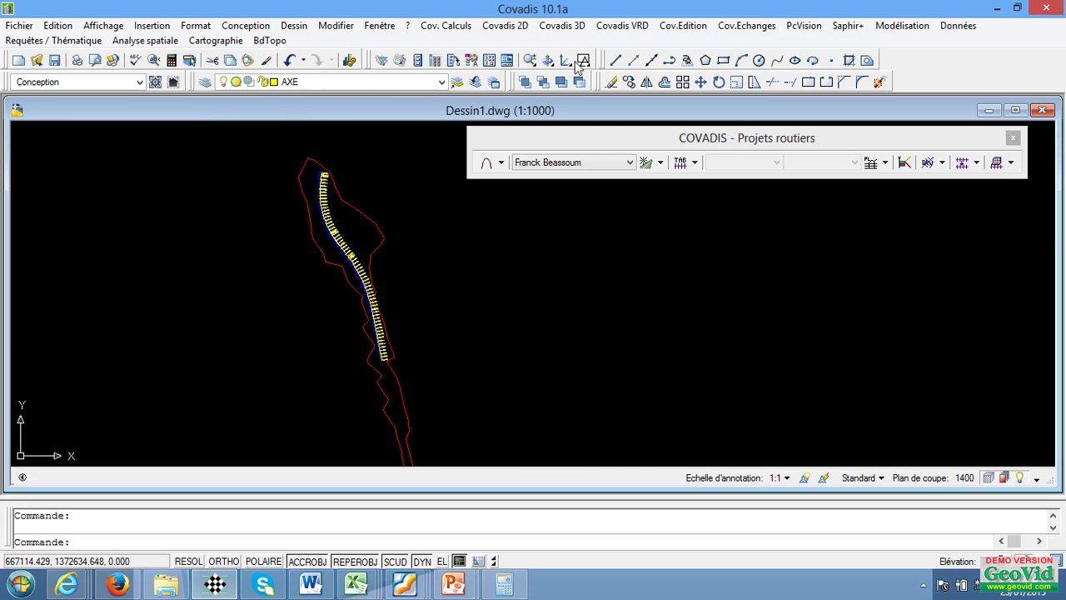
{"action": "left_click", "coordinate": [694, 162]}
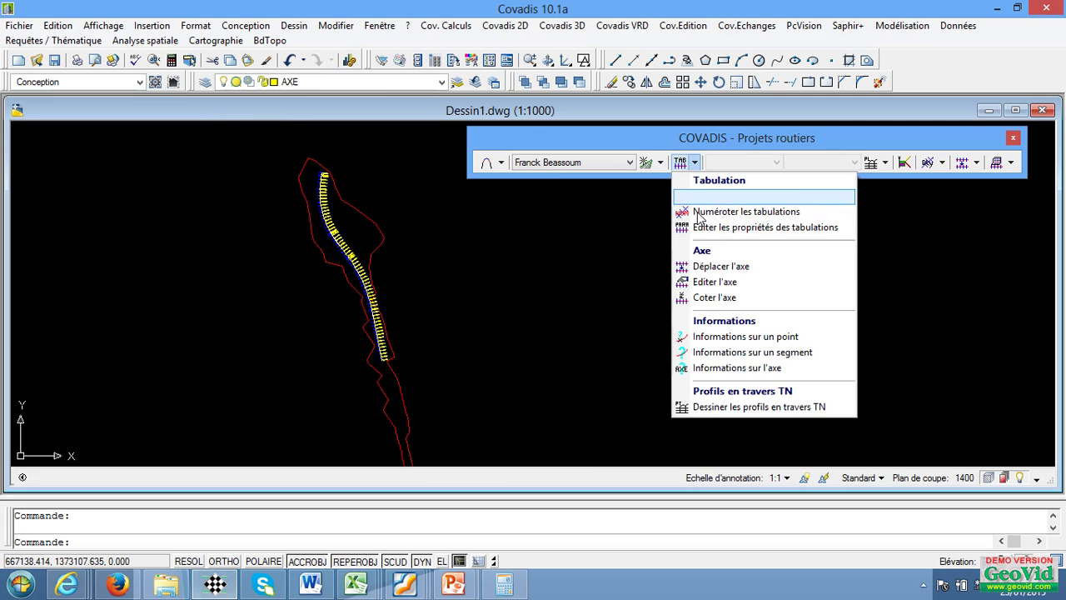
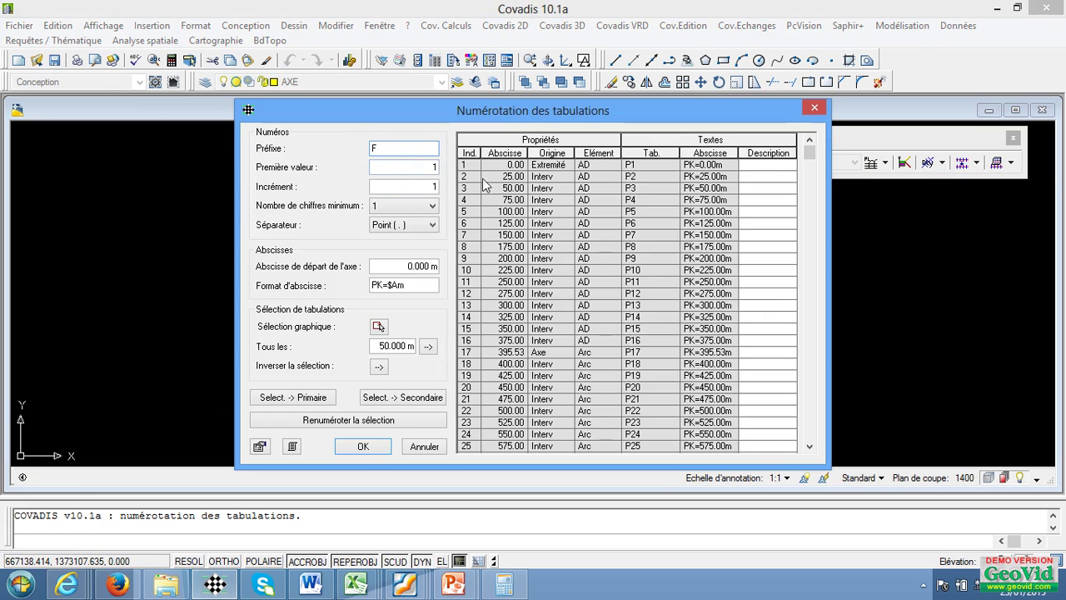
- Confirm the F-prefix renumbering and zoom to check the F1, F2 labels beside each PK
{"action": "left_click", "coordinate": [364, 444]}
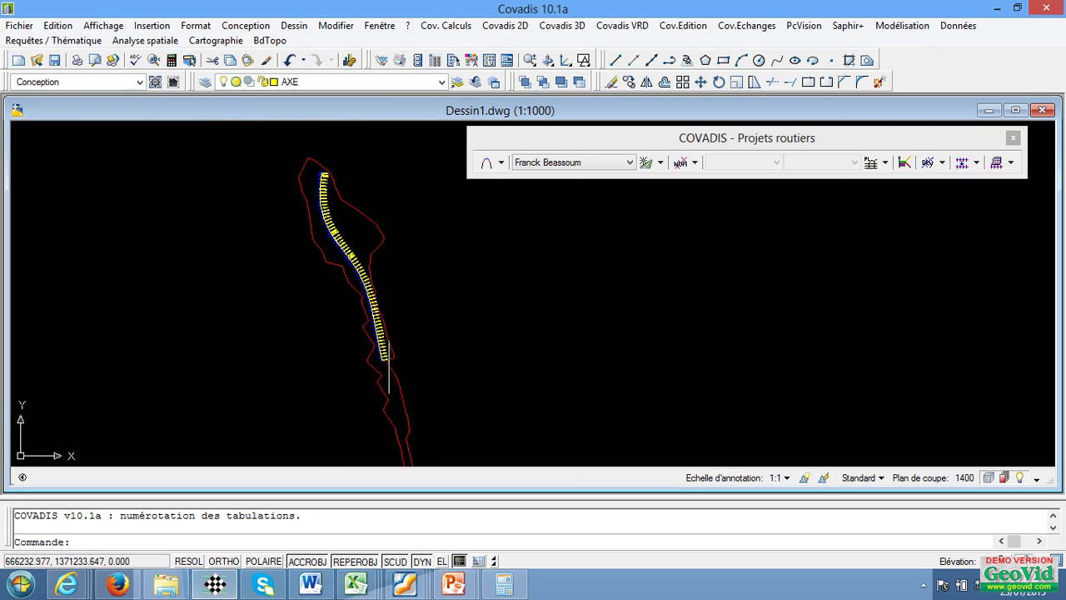
{"action": "scroll", "coordinate": [388, 361], "scroll_direction": "up", "scroll_amount": 5}
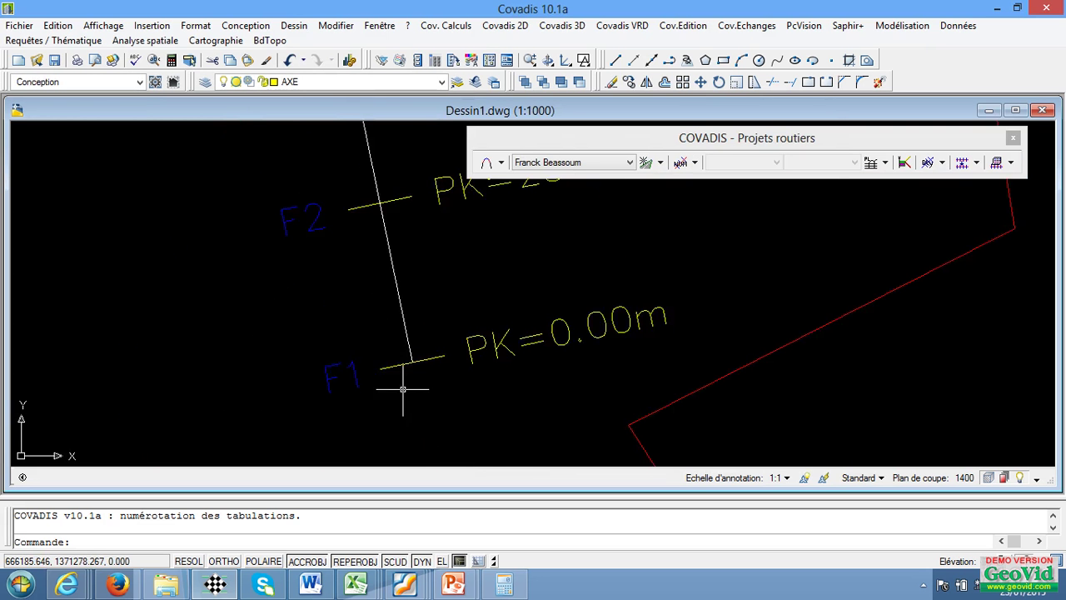
{"action": "scroll", "coordinate": [381, 350], "scroll_direction": "down", "scroll_amount": 8}
{"action": "scroll", "coordinate": [358, 295], "scroll_direction": "up", "scroll_amount": 5}
{"action": "scroll", "coordinate": [357, 290], "scroll_direction": "down", "scroll_amount": 2}
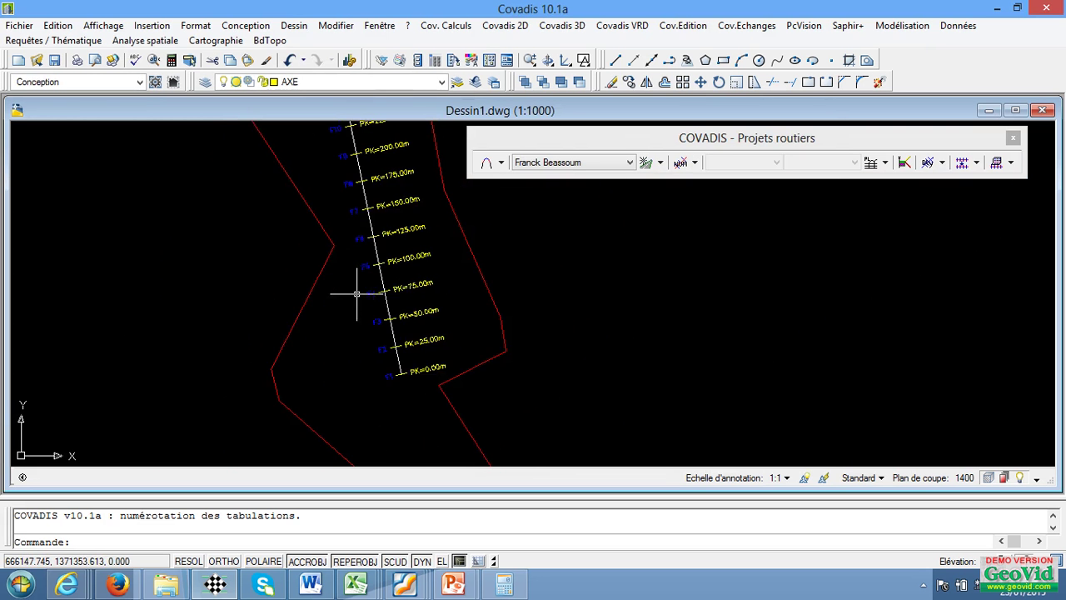
- In the tabulation properties, set the Numéro colour to Jaune and the Abscisse colour to Cyan
{"action": "left_click", "coordinate": [703, 166]}
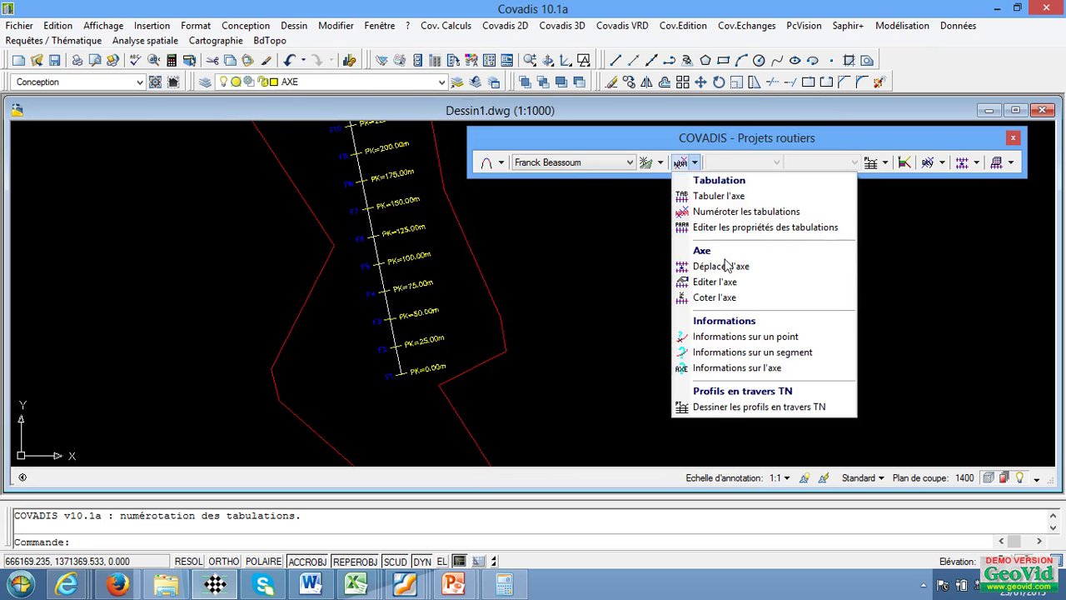
{"action": "left_click", "coordinate": [719, 229]}
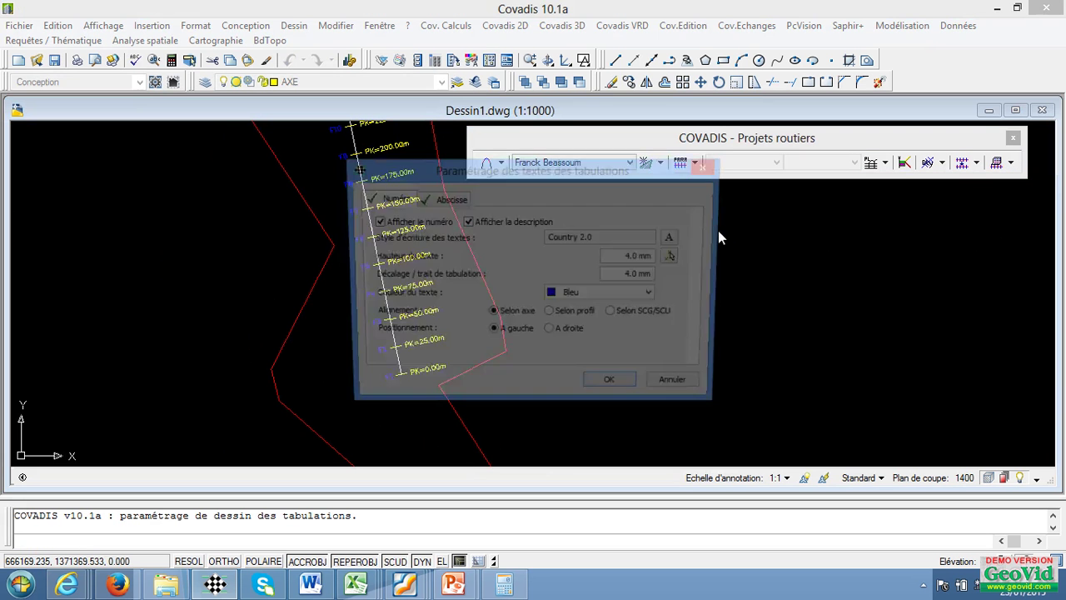
{"action": "left_click", "coordinate": [655, 295]}
{"action": "left_click", "coordinate": [589, 310]}
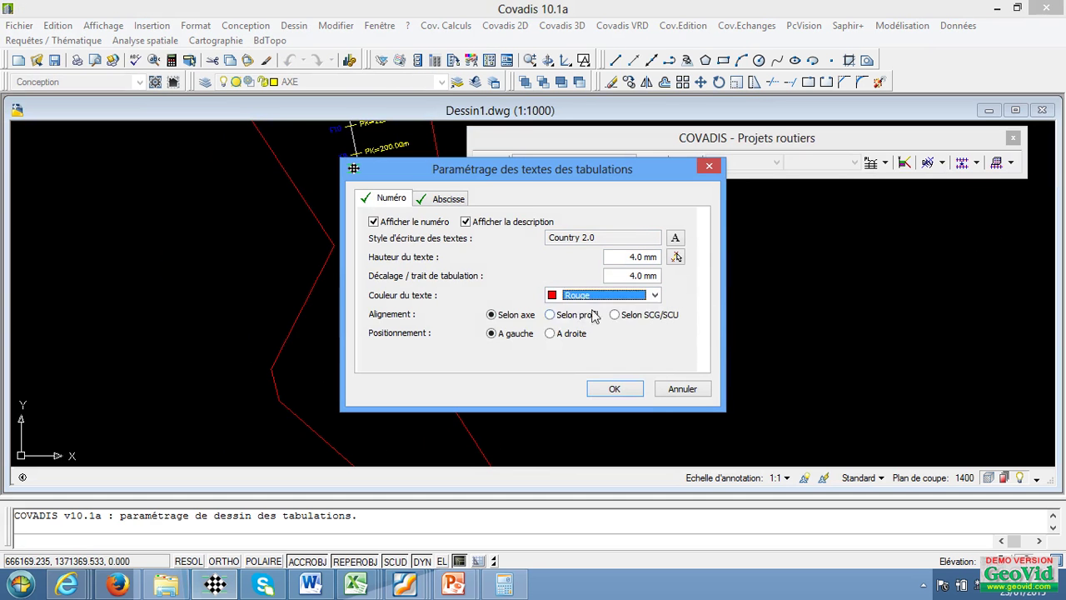
{"action": "left_click", "coordinate": [652, 296]}
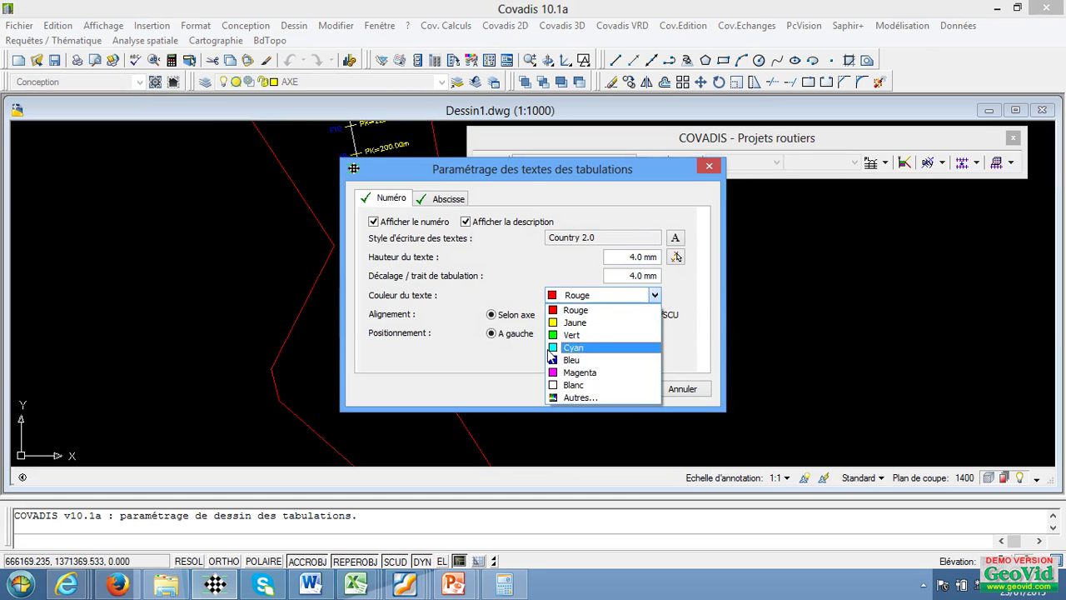
{"action": "left_click", "coordinate": [573, 324]}
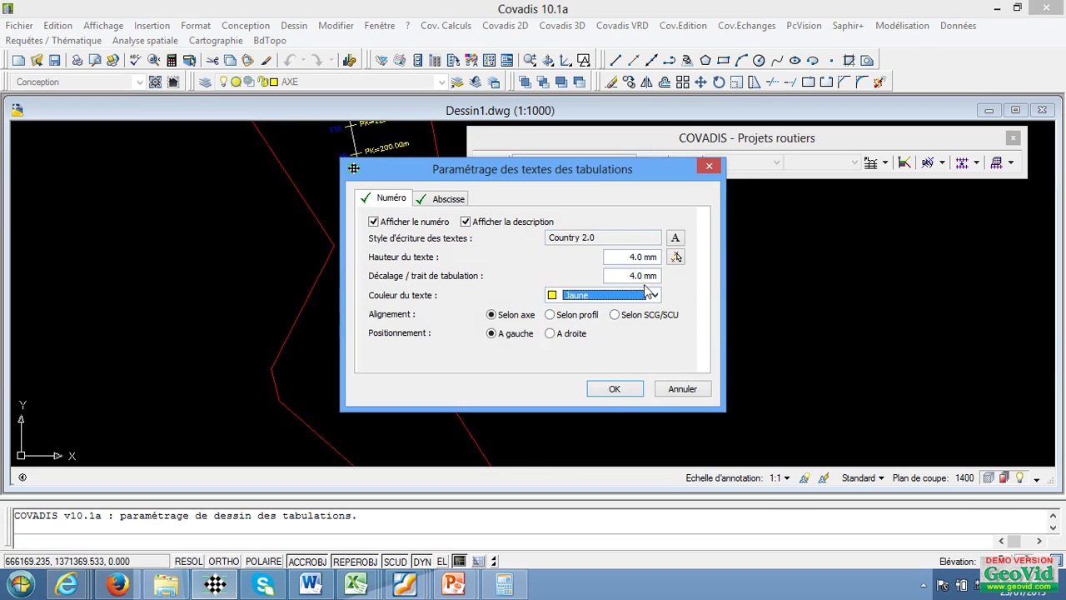
{"action": "left_click", "coordinate": [454, 200]}
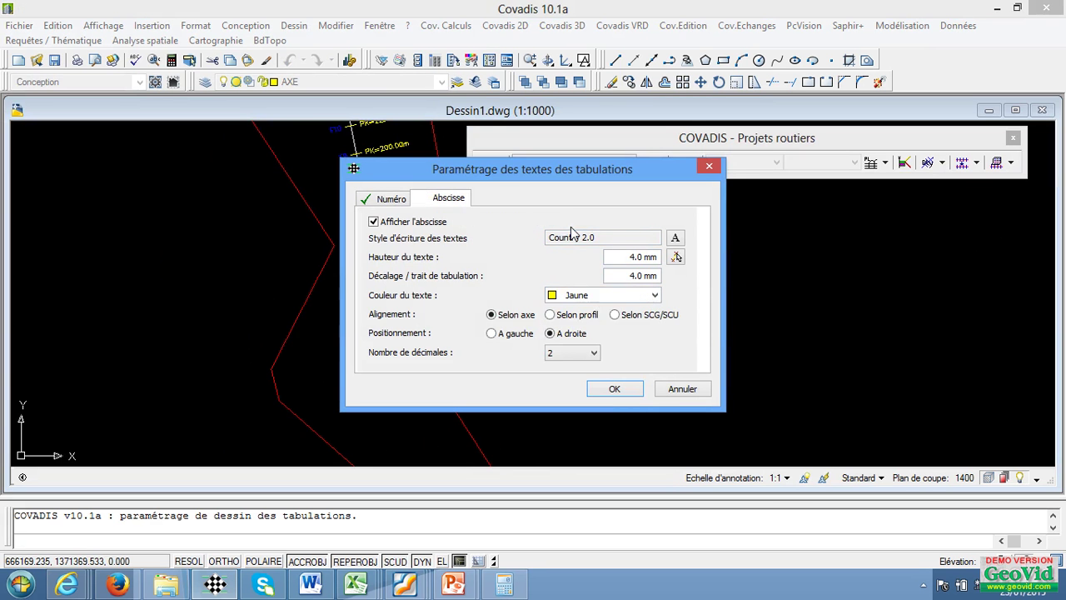
{"action": "left_click", "coordinate": [655, 296]}
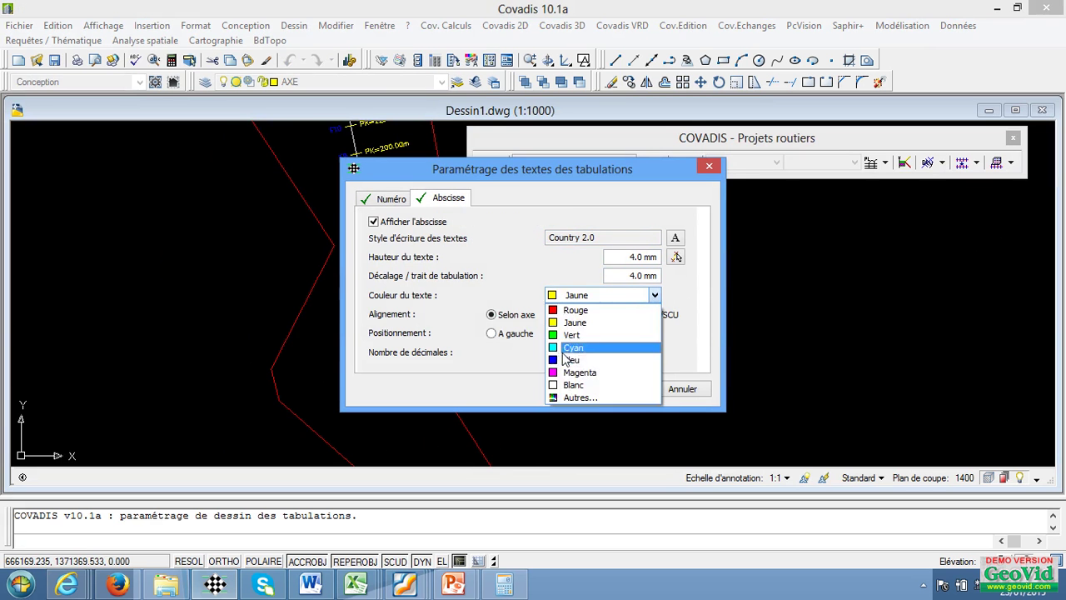
{"action": "left_click", "coordinate": [569, 359]}
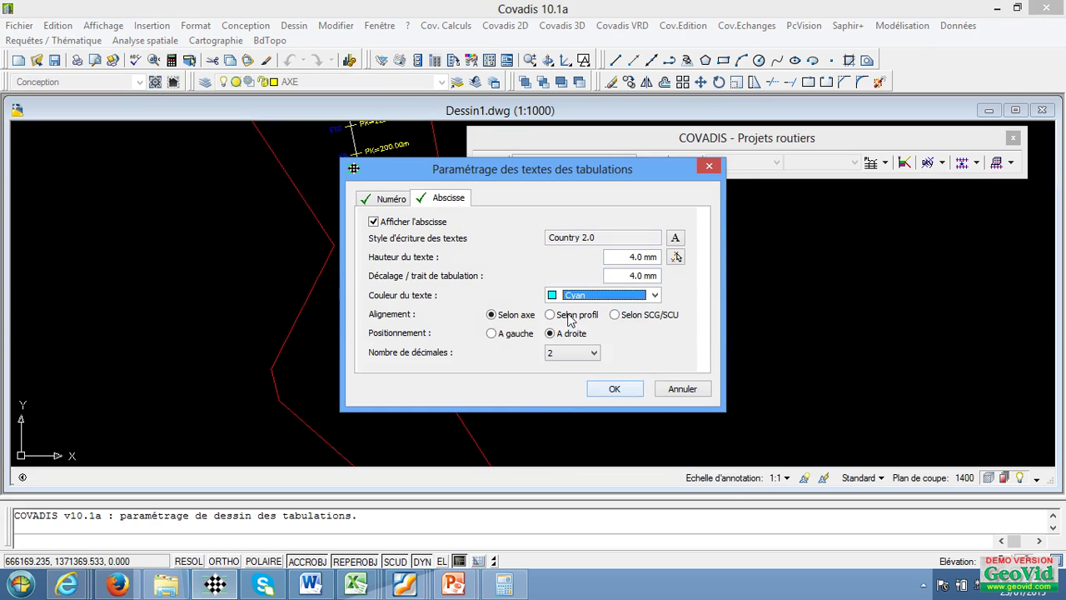
{"action": "left_click", "coordinate": [614, 390]}
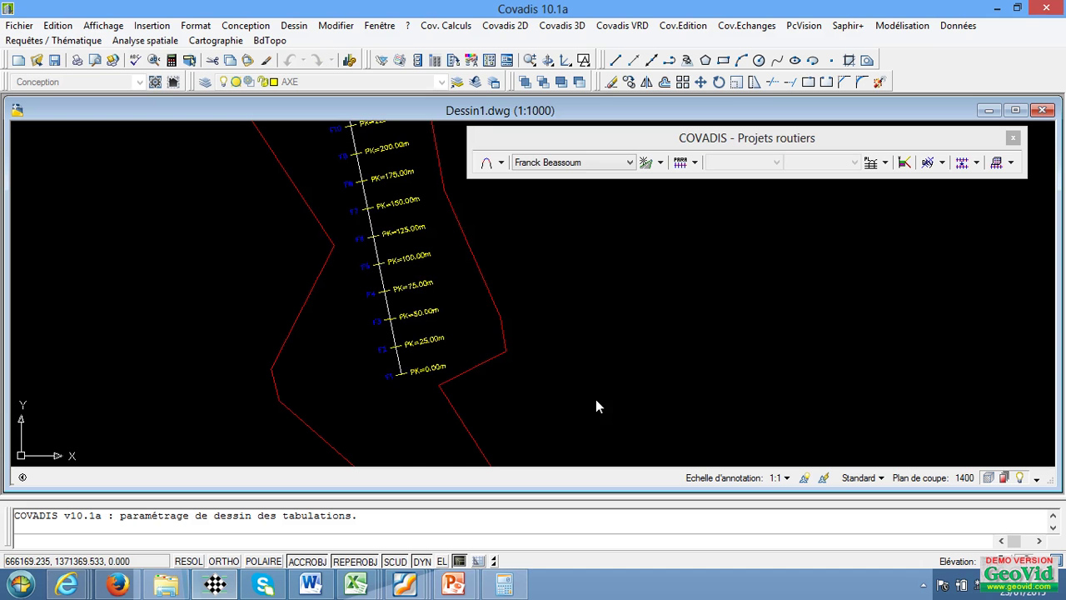
{"action": "scroll", "coordinate": [375, 328], "scroll_direction": "up", "scroll_amount": 2}
{"action": "scroll", "coordinate": [419, 315], "scroll_direction": "down", "scroll_amount": 3}
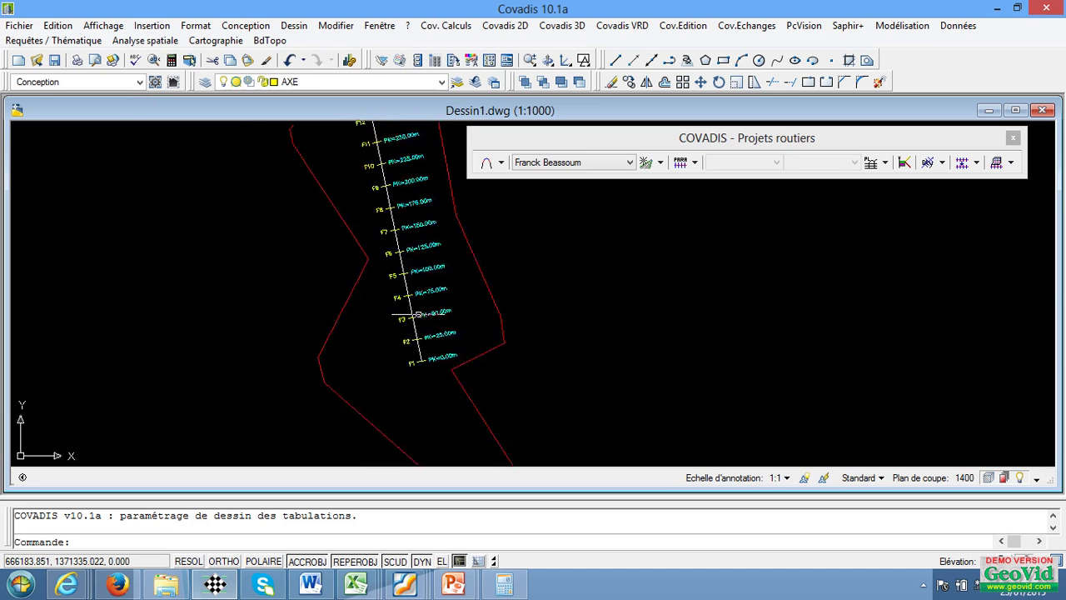
{"action": "scroll", "coordinate": [419, 315], "scroll_direction": "up", "scroll_amount": 1}
{"action": "scroll", "coordinate": [419, 315], "scroll_direction": "down", "scroll_amount": 3}
{"action": "scroll", "coordinate": [406, 244], "scroll_direction": "up", "scroll_amount": 2}
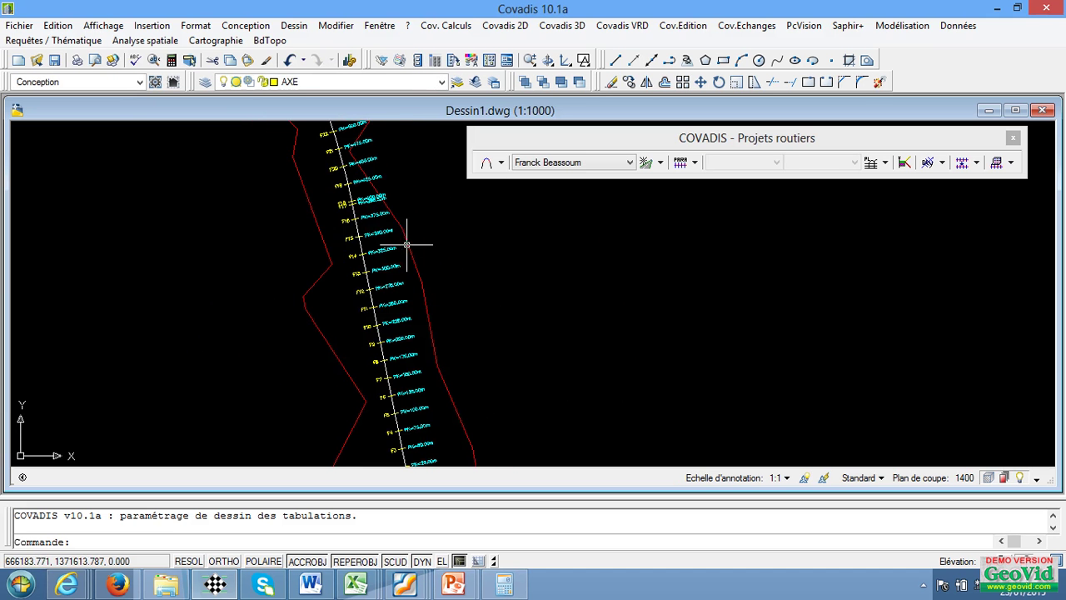
- Start Dessiner les profils en travers TN and review the page layout dimensioning settings
{"action": "left_click", "coordinate": [696, 164]}
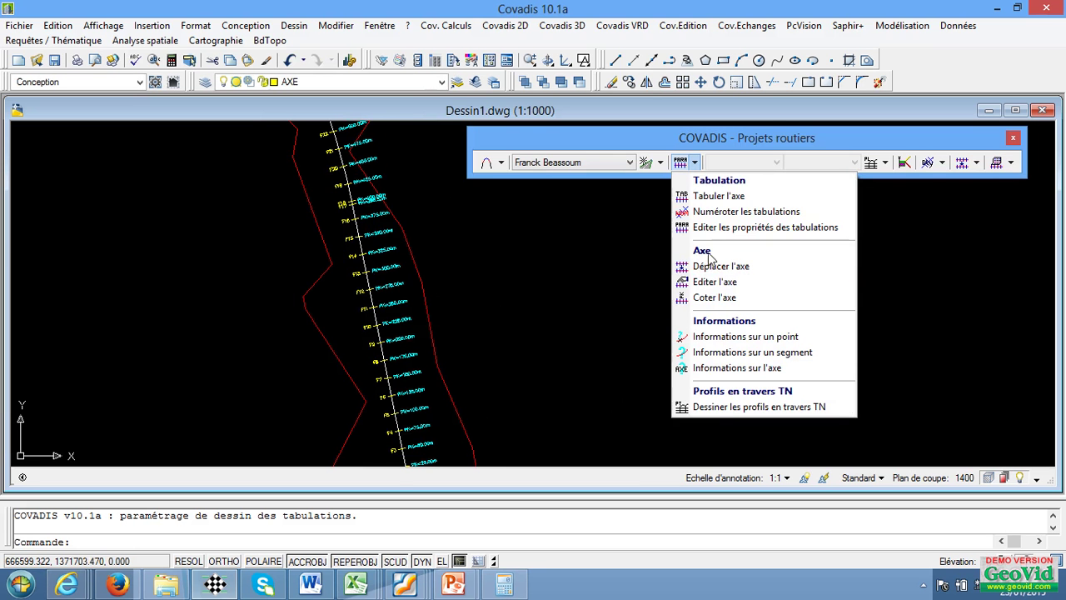
{"action": "left_click", "coordinate": [718, 408]}
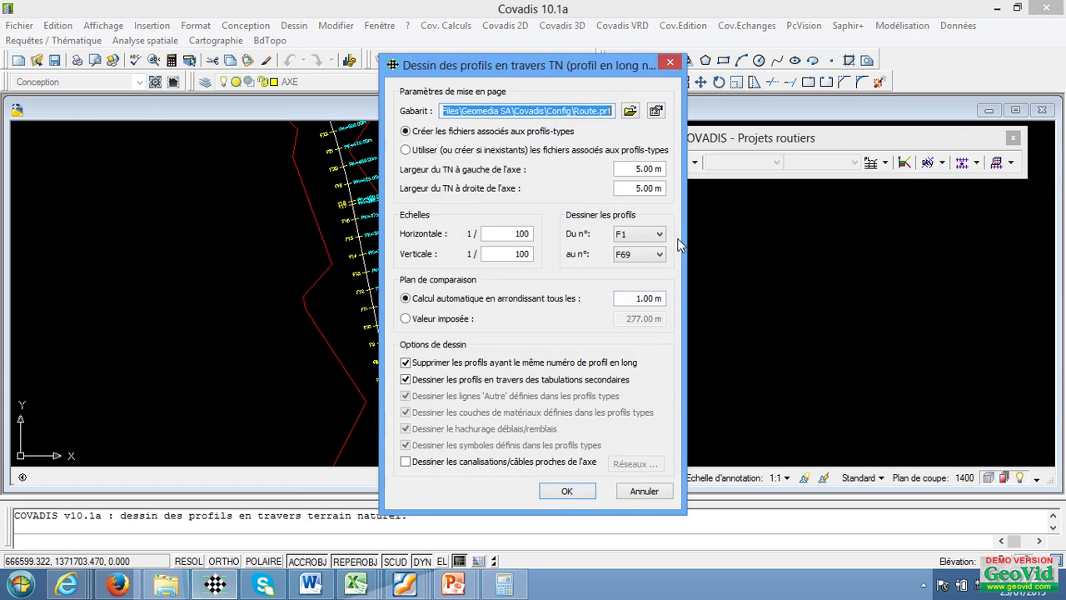
{"action": "left_click", "coordinate": [655, 112]}
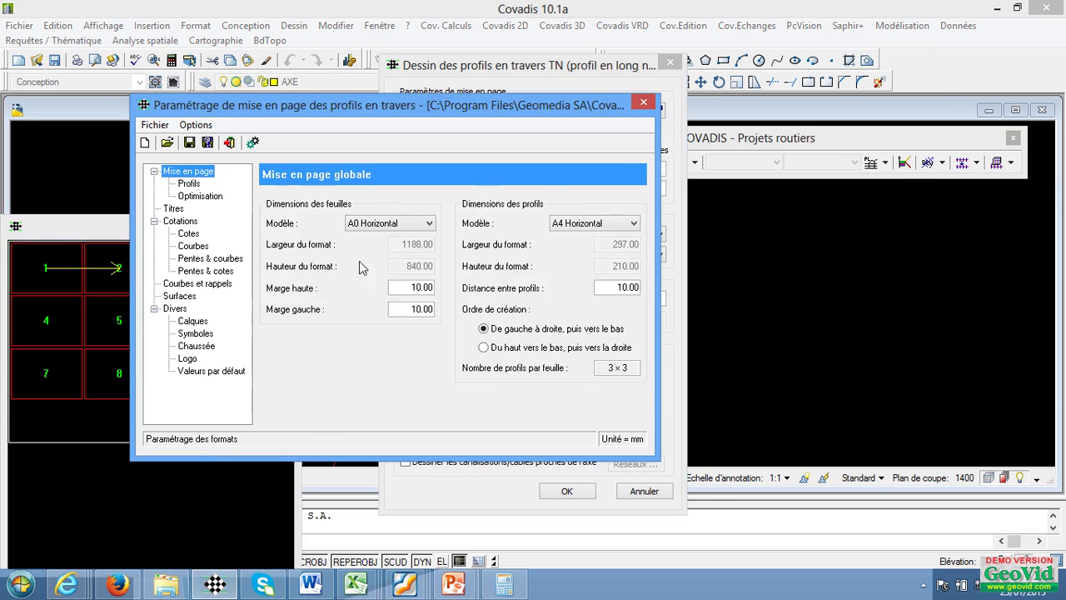
{"action": "left_click", "coordinate": [188, 234]}
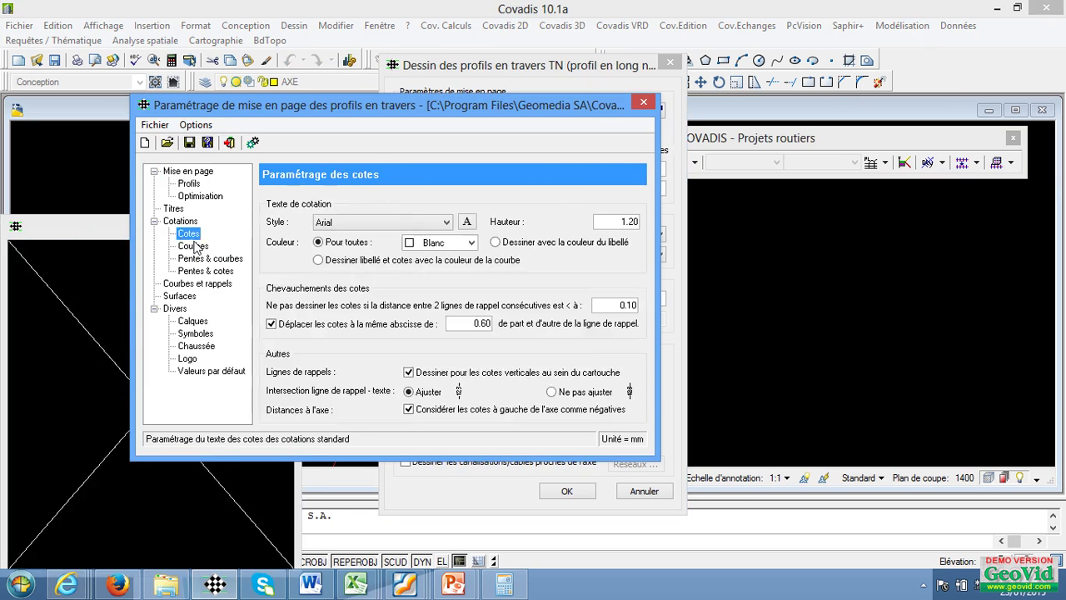
{"action": "left_click", "coordinate": [193, 246]}
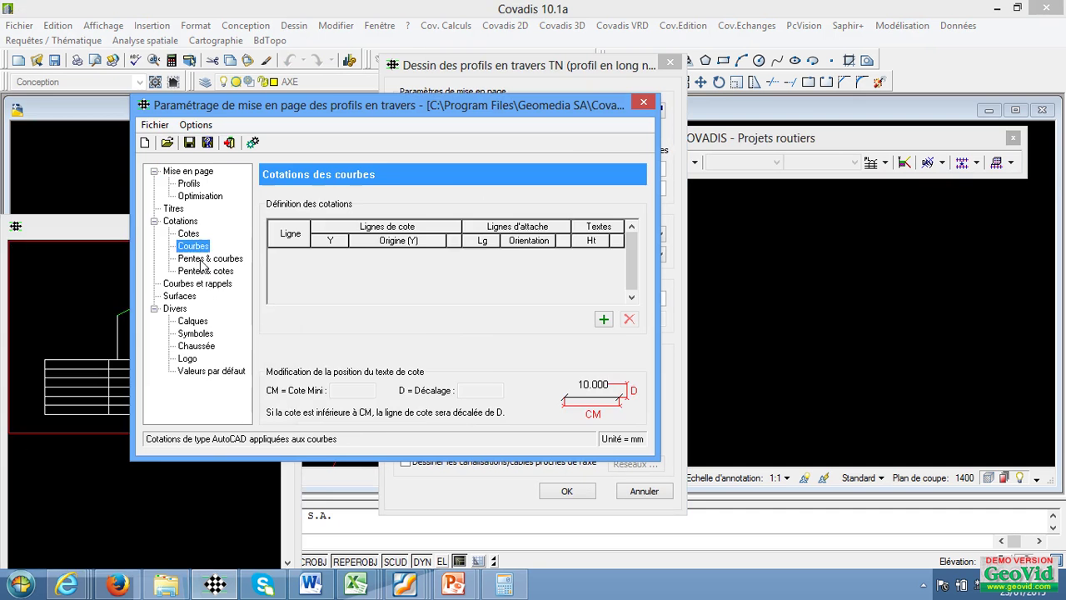
{"action": "left_click", "coordinate": [203, 259]}
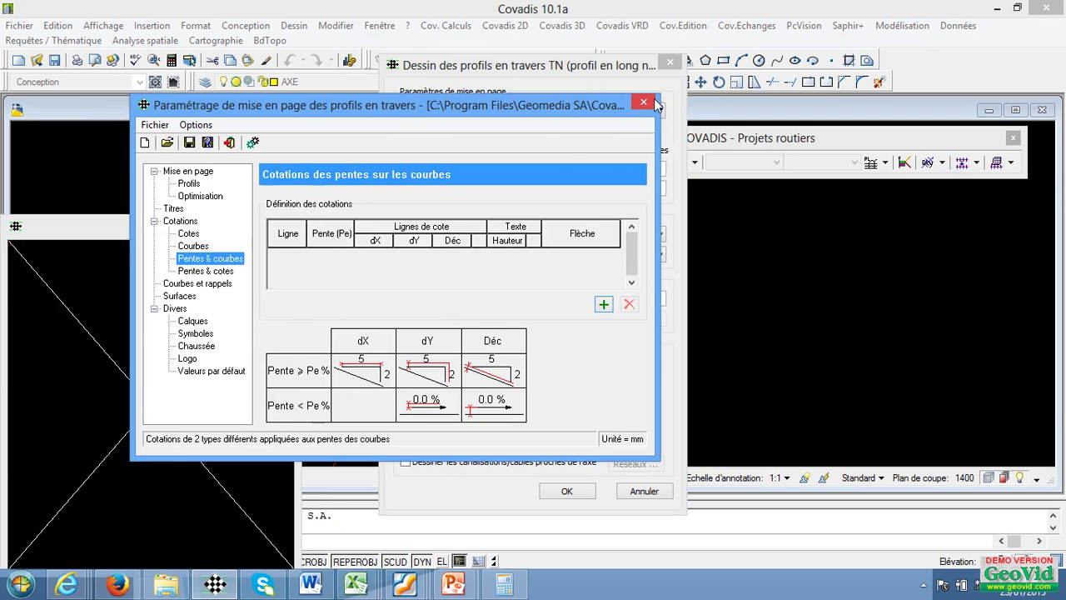
{"action": "left_click", "coordinate": [644, 102]}
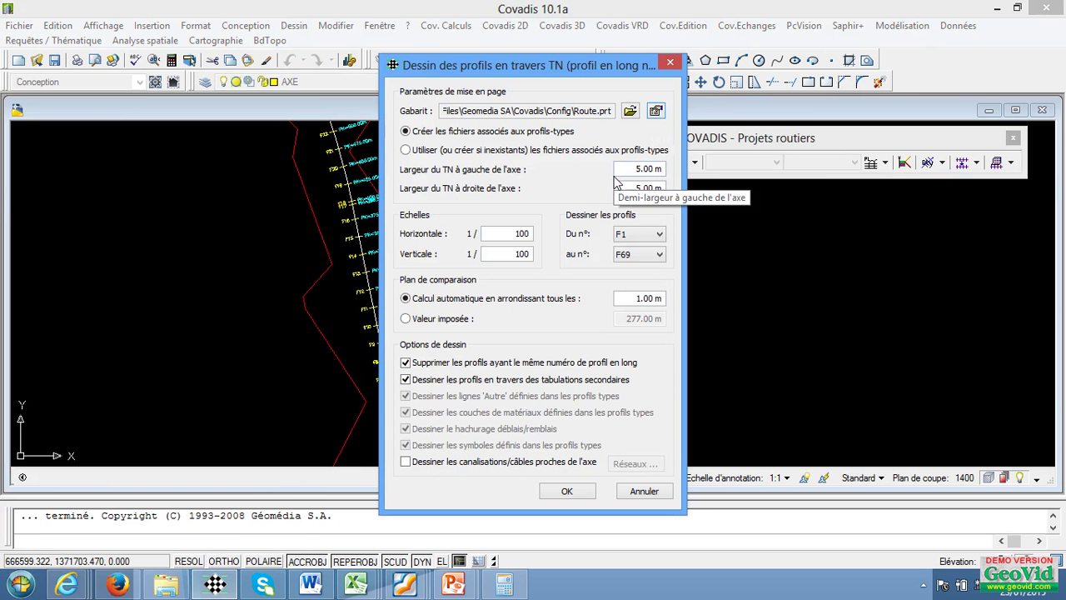
- Set both TN widths to 7.00 m, keep the automatic comparison plane, and launch drawing
{"action": "left_click", "coordinate": [629, 168]}
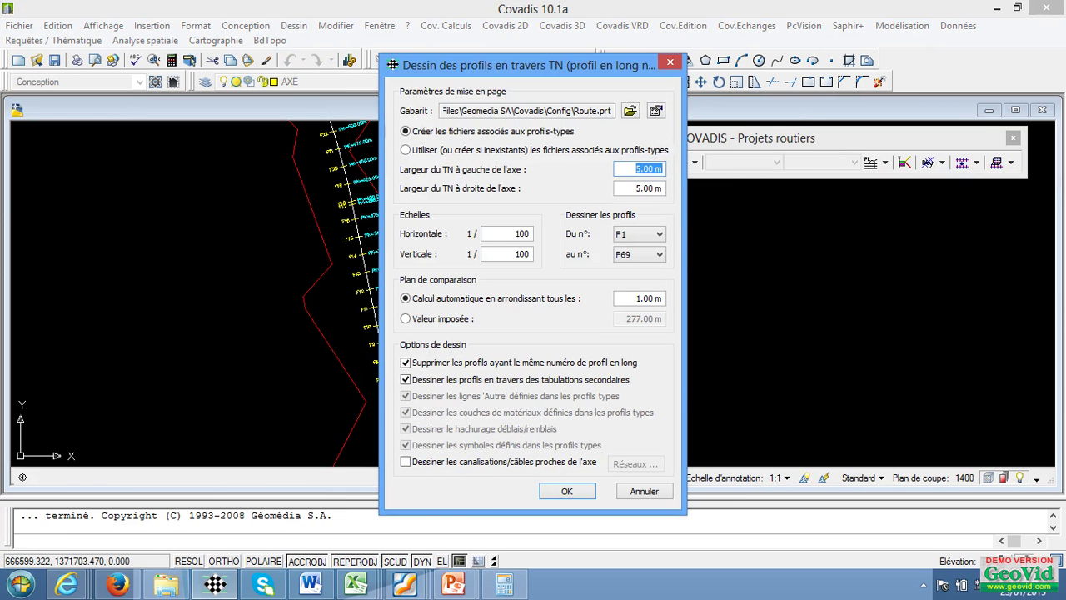
{"action": "type", "text": "7"}
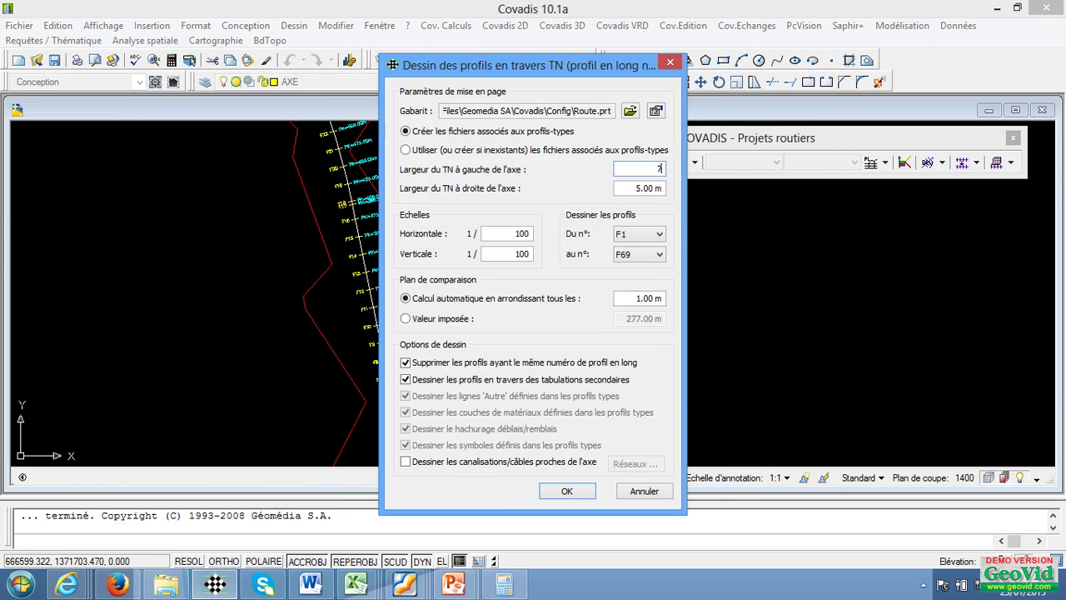
{"action": "left_click", "coordinate": [635, 189]}
{"action": "type", "text": "7"}
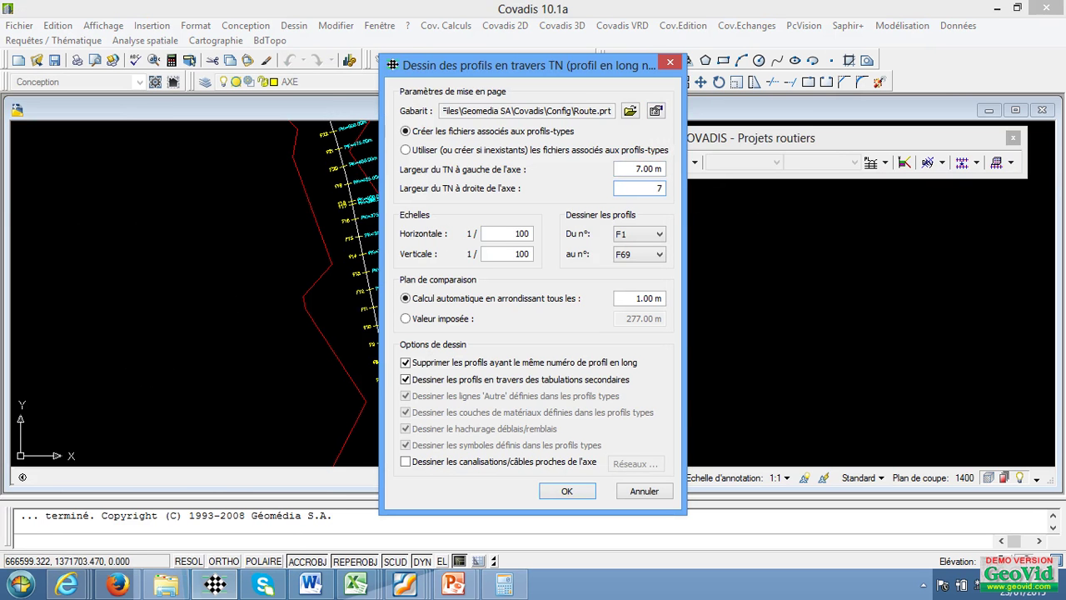
{"action": "left_click", "coordinate": [497, 236]}
{"action": "left_click", "coordinate": [406, 319]}
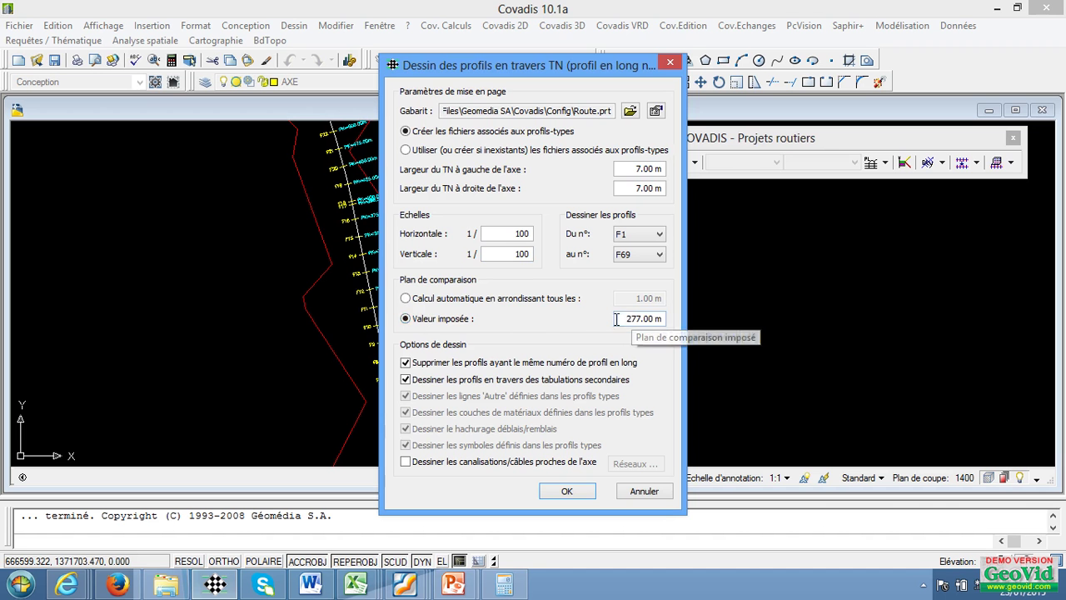
{"action": "left_click", "coordinate": [406, 300]}
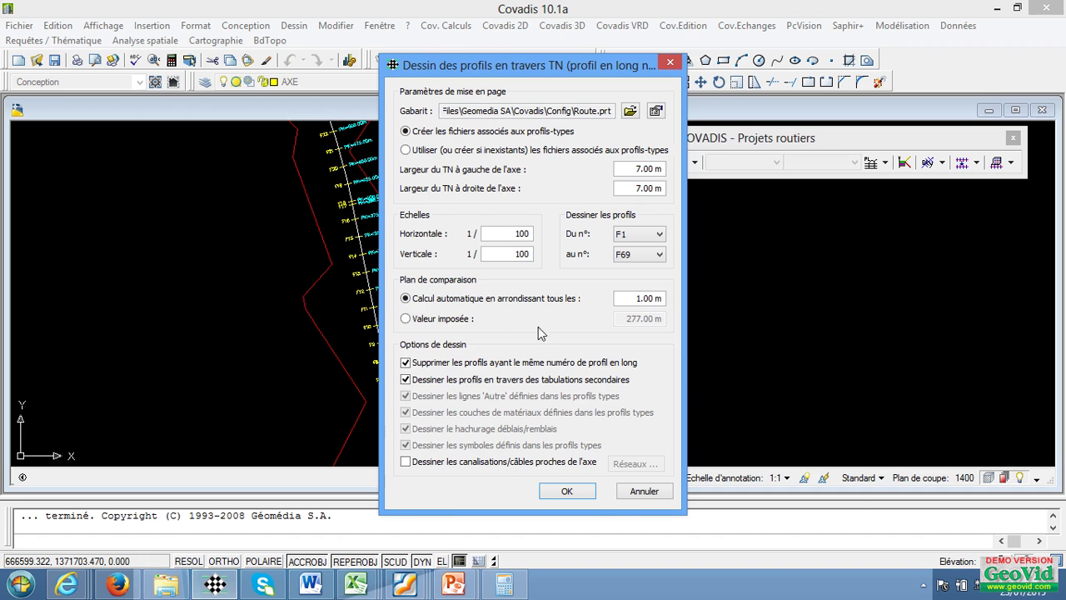
{"action": "left_click", "coordinate": [565, 492]}
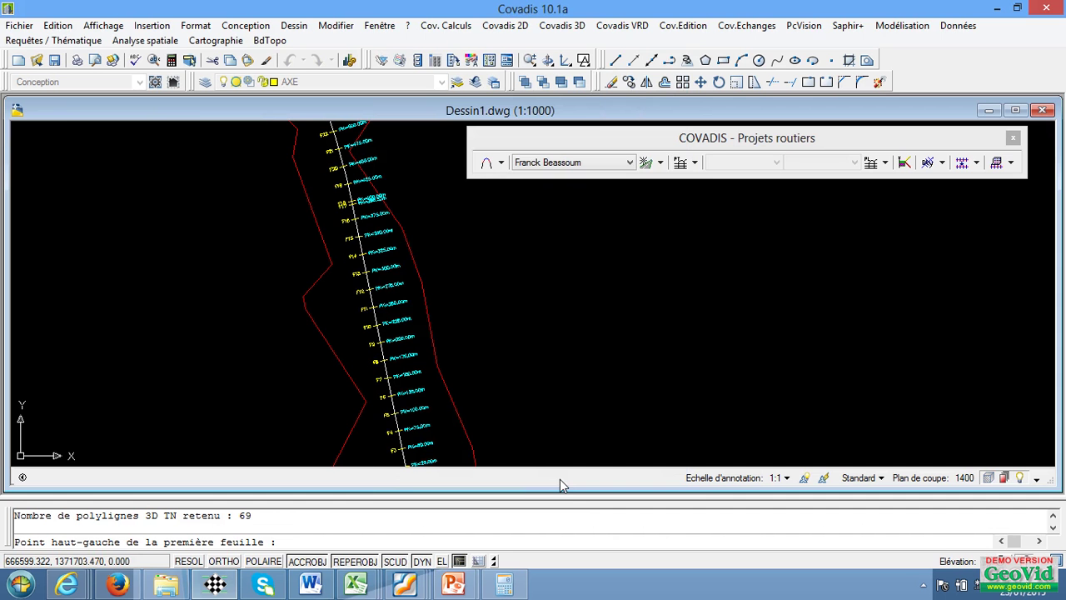
- Zoom out and pick the top-left and bottom-right corners of the sheet area right of the axis
{"action": "scroll", "coordinate": [320, 300], "scroll_direction": "down", "scroll_amount": 5}
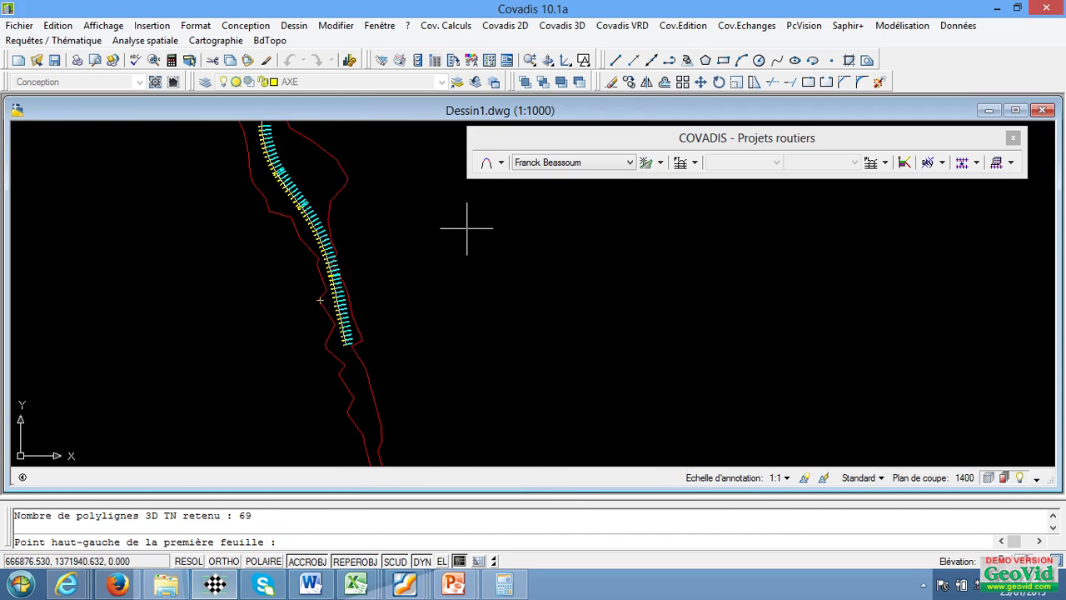
{"action": "scroll", "coordinate": [406, 292], "scroll_direction": "down", "scroll_amount": 2}
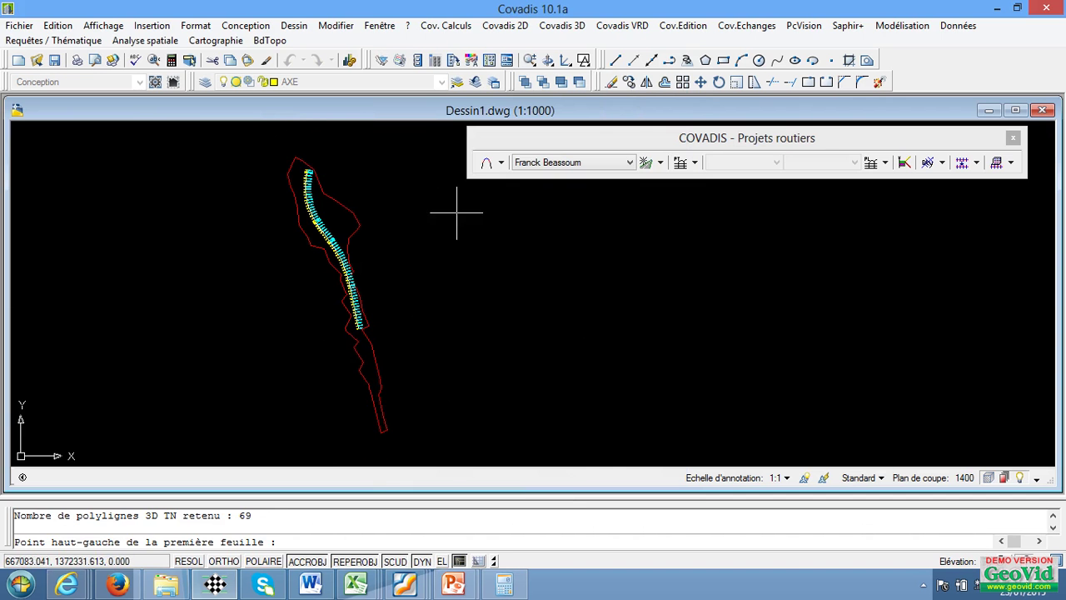
{"action": "left_click", "coordinate": [456, 213]}
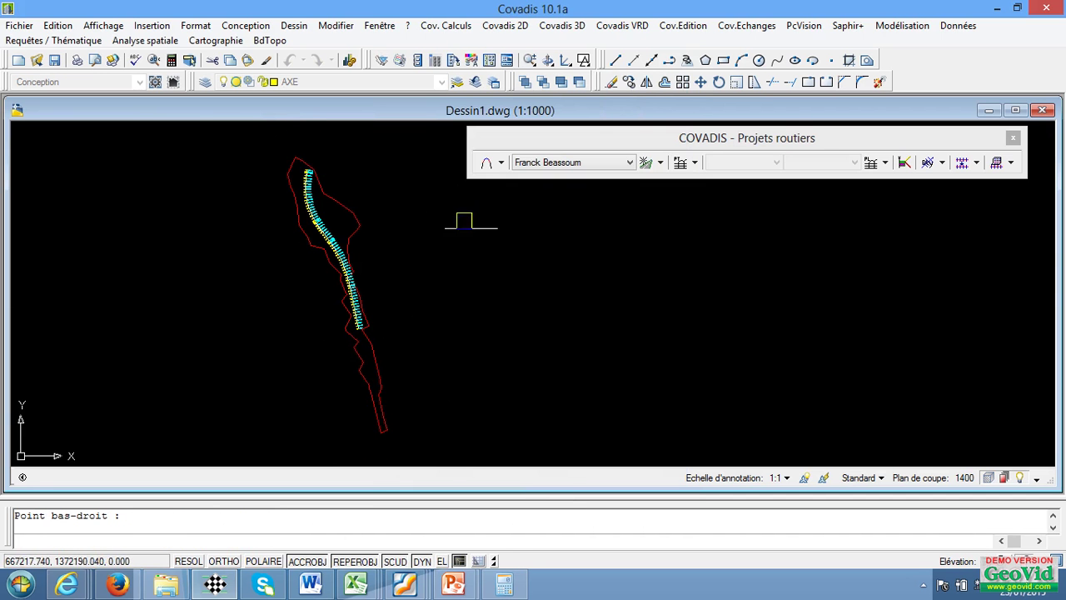
{"action": "left_click", "coordinate": [843, 454]}
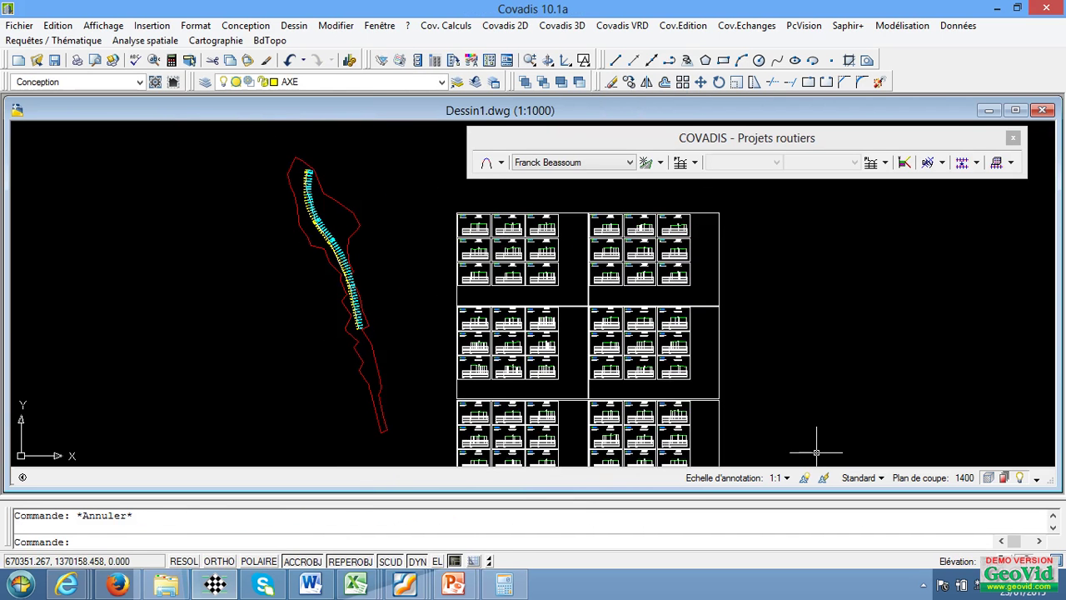
{"action": "scroll", "coordinate": [490, 390], "scroll_direction": "up", "scroll_amount": 5}
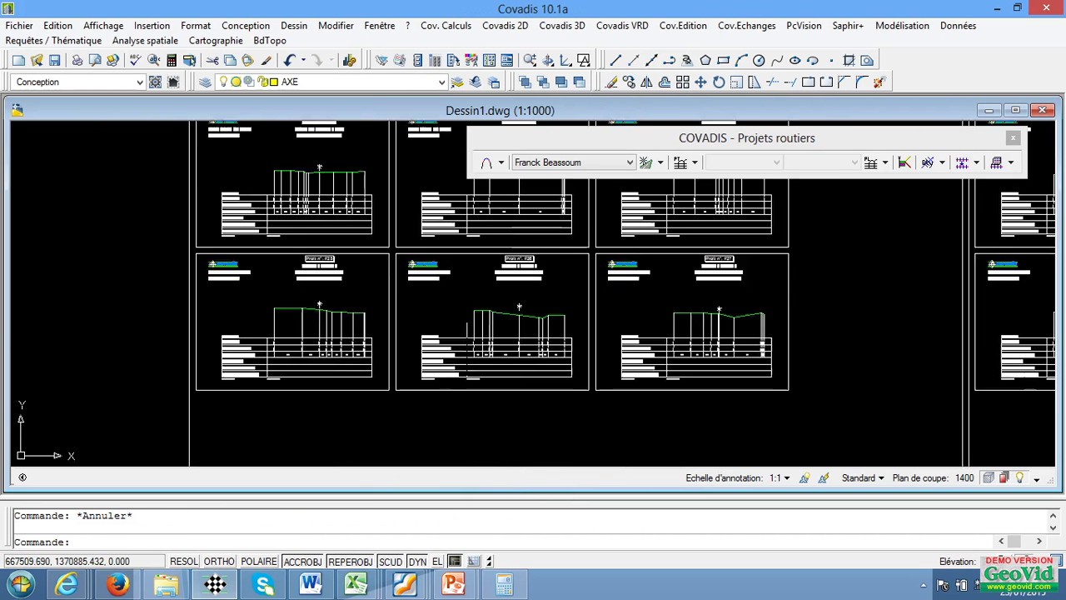
{"action": "scroll", "coordinate": [514, 337], "scroll_direction": "up", "scroll_amount": 3}
{"action": "scroll", "coordinate": [537, 341], "scroll_direction": "down", "scroll_amount": 5}
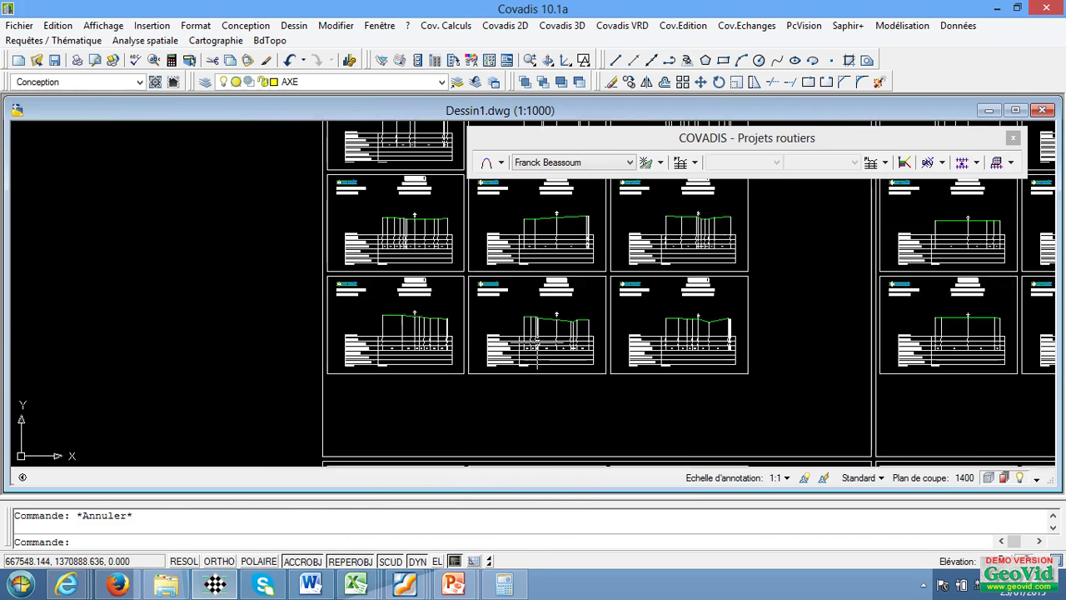
{"action": "scroll", "coordinate": [537, 341], "scroll_direction": "up", "scroll_amount": 1}
{"action": "scroll", "coordinate": [533, 343], "scroll_direction": "down", "scroll_amount": 1}
{"action": "scroll", "coordinate": [533, 343], "scroll_direction": "up", "scroll_amount": 1}
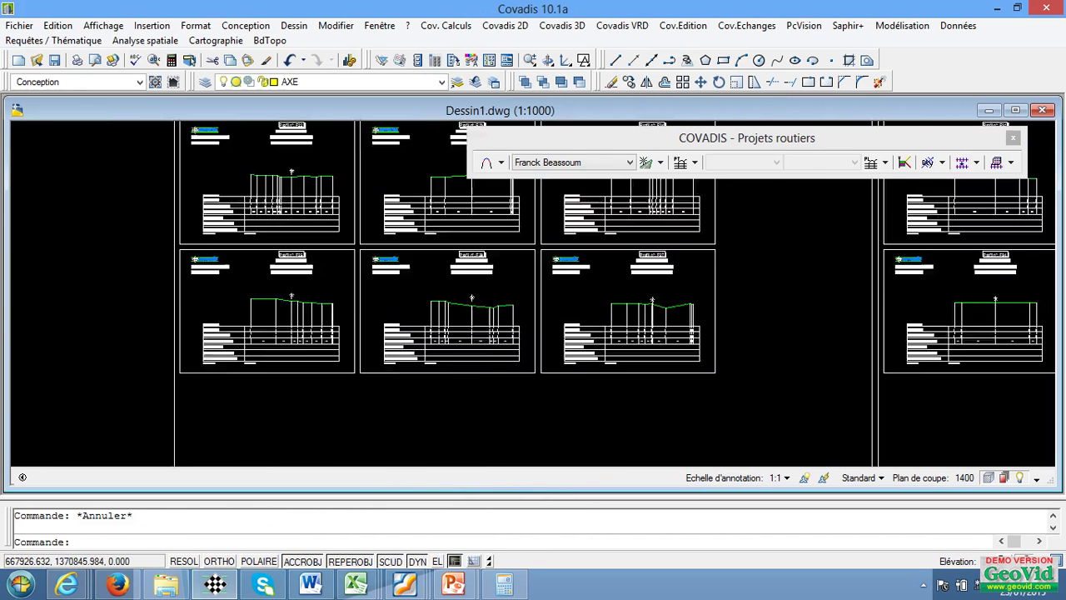
{"action": "scroll", "coordinate": [414, 361], "scroll_direction": "up", "scroll_amount": 5}
{"action": "scroll", "coordinate": [414, 362], "scroll_direction": "down", "scroll_amount": 2}
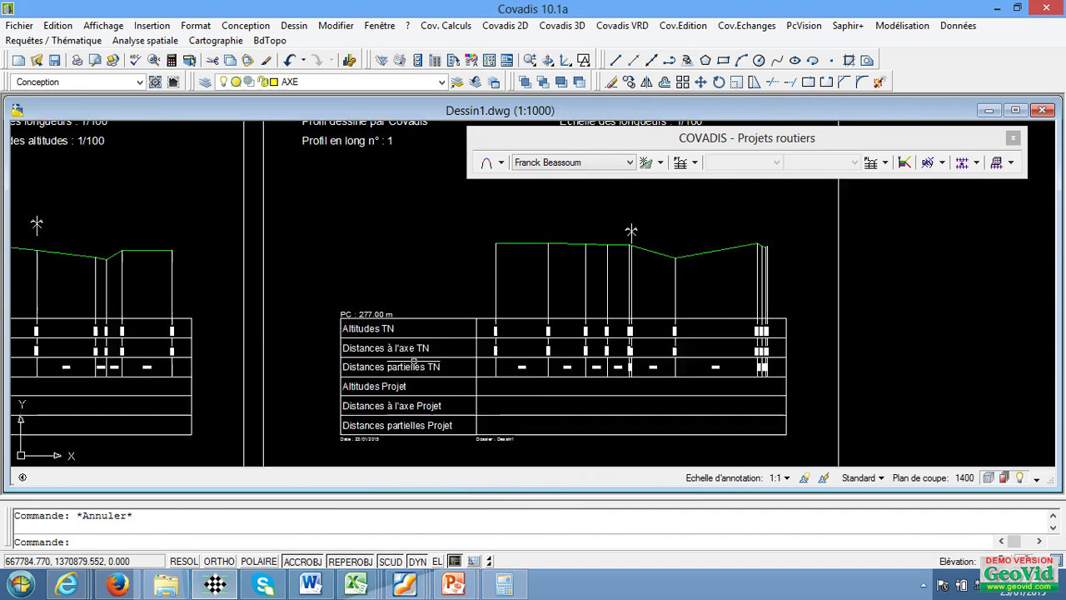
{"action": "scroll", "coordinate": [538, 353], "scroll_direction": "up", "scroll_amount": 4}
{"action": "scroll", "coordinate": [555, 321], "scroll_direction": "down", "scroll_amount": 3}
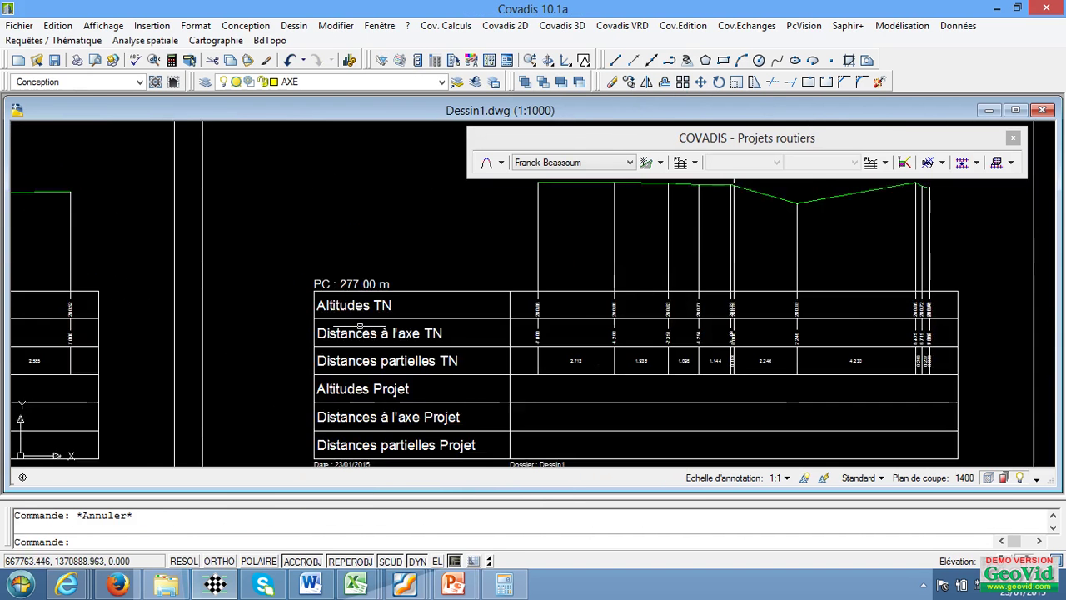
{"action": "scroll", "coordinate": [383, 308], "scroll_direction": "up", "scroll_amount": 3}
{"action": "scroll", "coordinate": [392, 283], "scroll_direction": "down", "scroll_amount": 6}
{"action": "scroll", "coordinate": [454, 285], "scroll_direction": "up", "scroll_amount": 1}
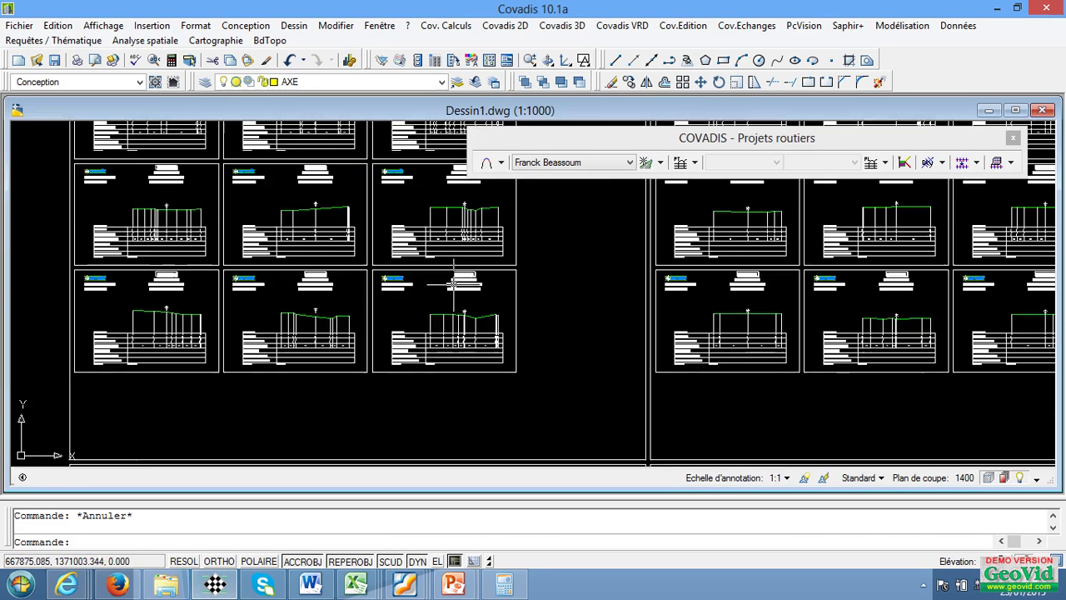
{"action": "scroll", "coordinate": [433, 283], "scroll_direction": "up", "scroll_amount": 5}
{"action": "scroll", "coordinate": [349, 281], "scroll_direction": "down", "scroll_amount": 5}
{"action": "scroll", "coordinate": [402, 276], "scroll_direction": "up", "scroll_amount": 3}
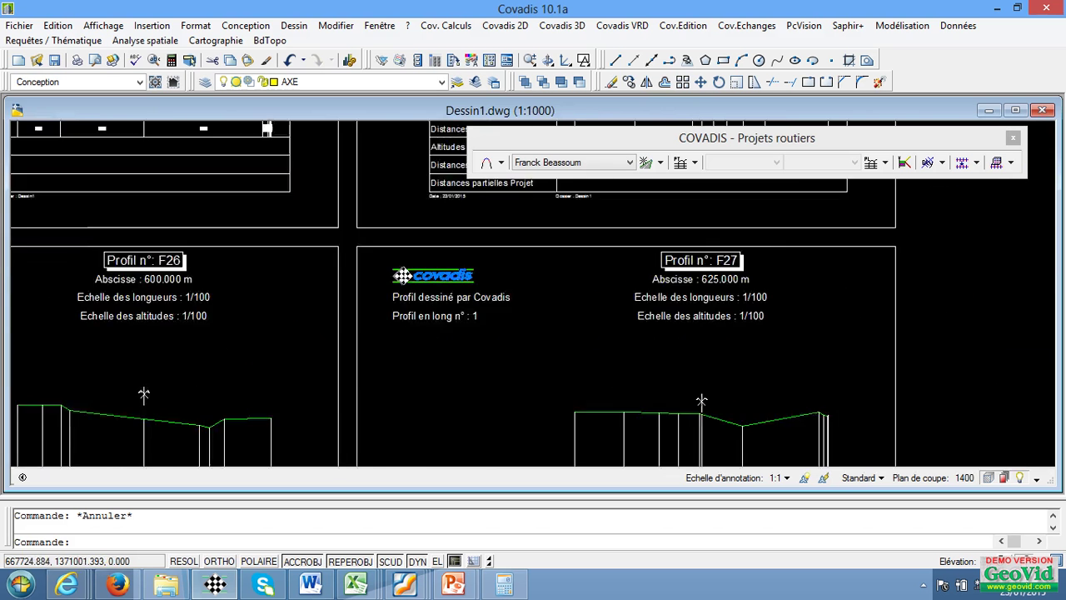
{"action": "scroll", "coordinate": [402, 276], "scroll_direction": "down", "scroll_amount": 8}
{"action": "scroll", "coordinate": [434, 292], "scroll_direction": "up", "scroll_amount": 5}
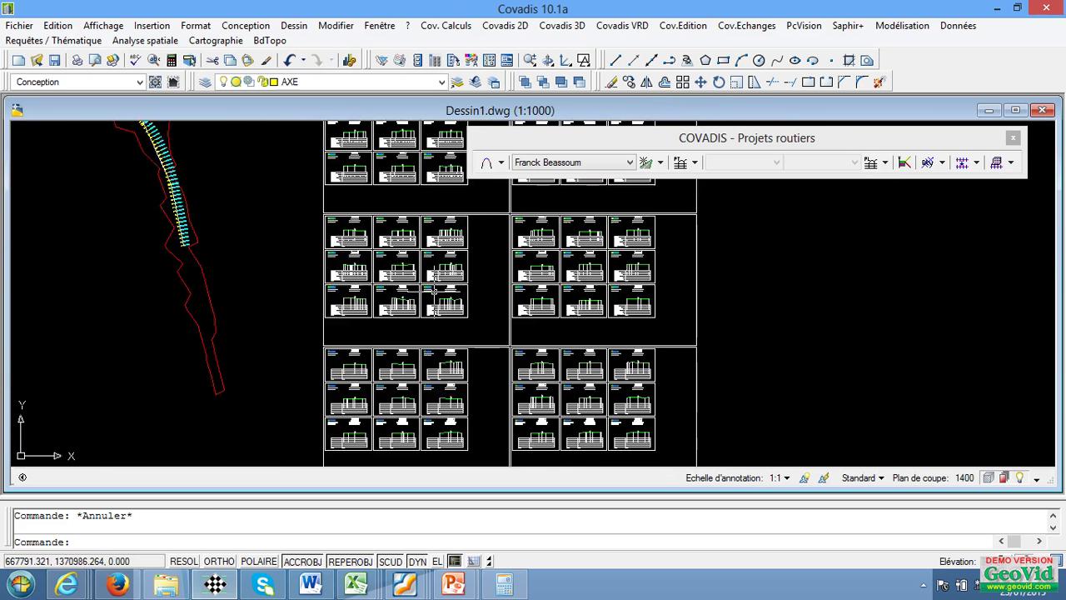
{"action": "scroll", "coordinate": [433, 290], "scroll_direction": "down", "scroll_amount": 8}
{"action": "scroll", "coordinate": [483, 290], "scroll_direction": "up", "scroll_amount": 4}
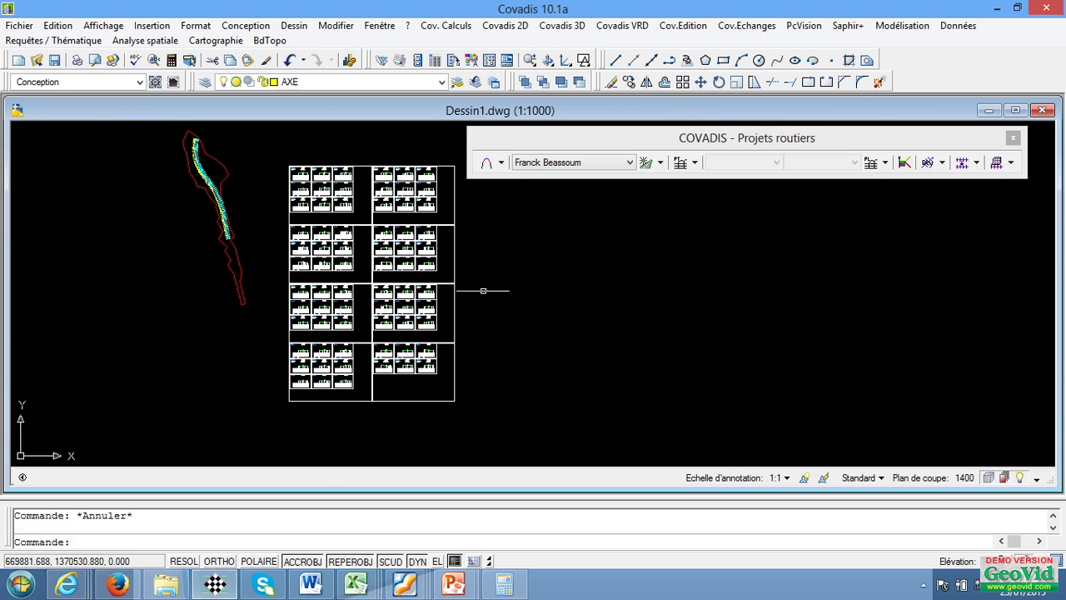
- Create a Nouveau P.L. TN at horizontal scale 1000 and vertical scale 100, placed beside the sheets
{"action": "left_click", "coordinate": [885, 165]}
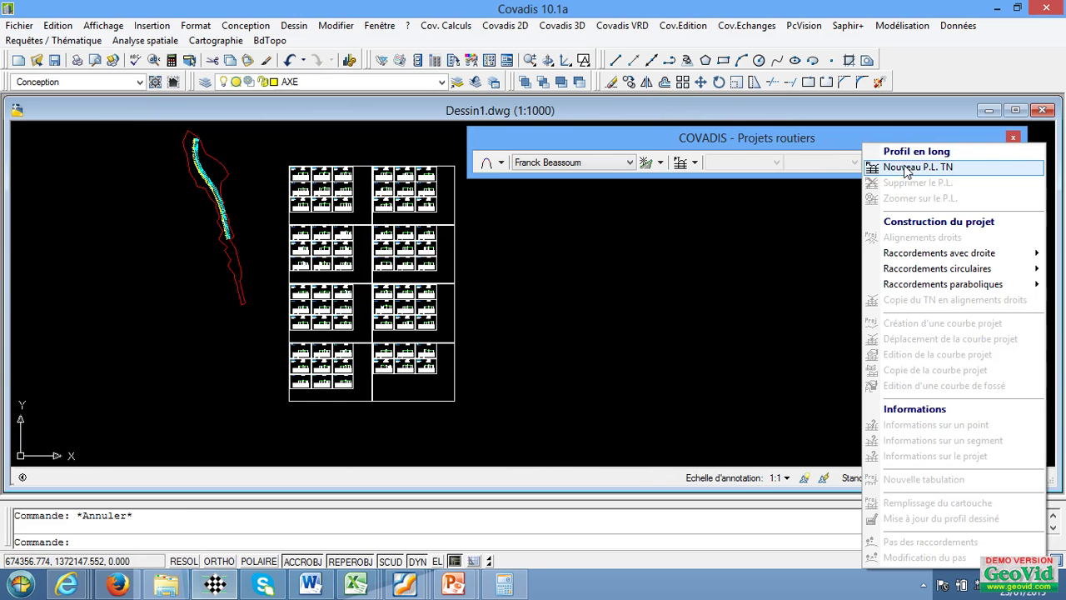
{"action": "left_click", "coordinate": [902, 173]}
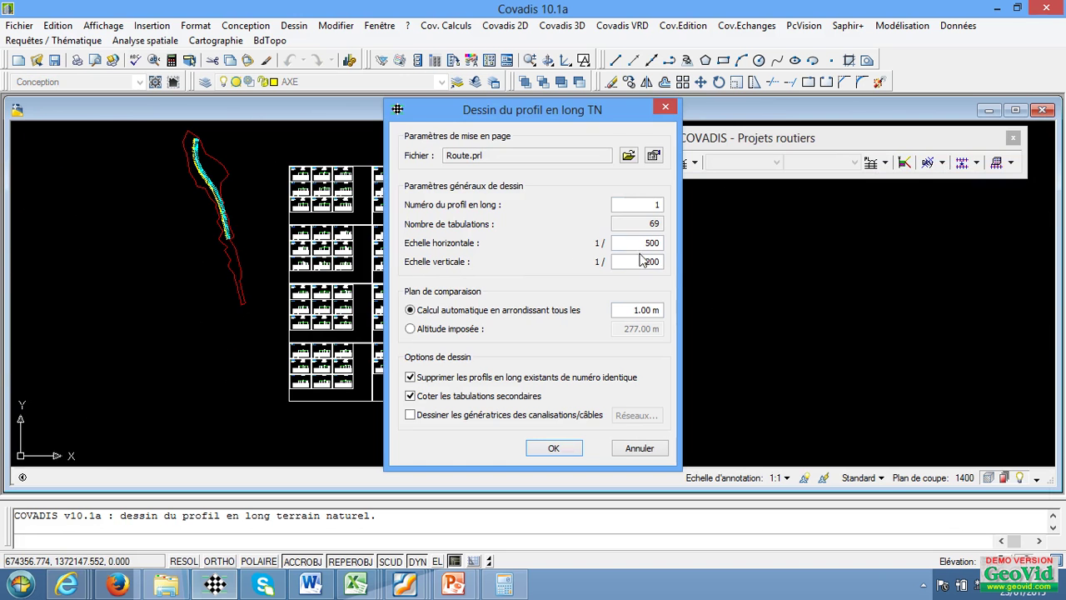
{"action": "double_click", "coordinate": [631, 244]}
{"action": "type", "text": "1000"}
{"action": "left_click", "coordinate": [639, 262]}
{"action": "type", "text": "100"}
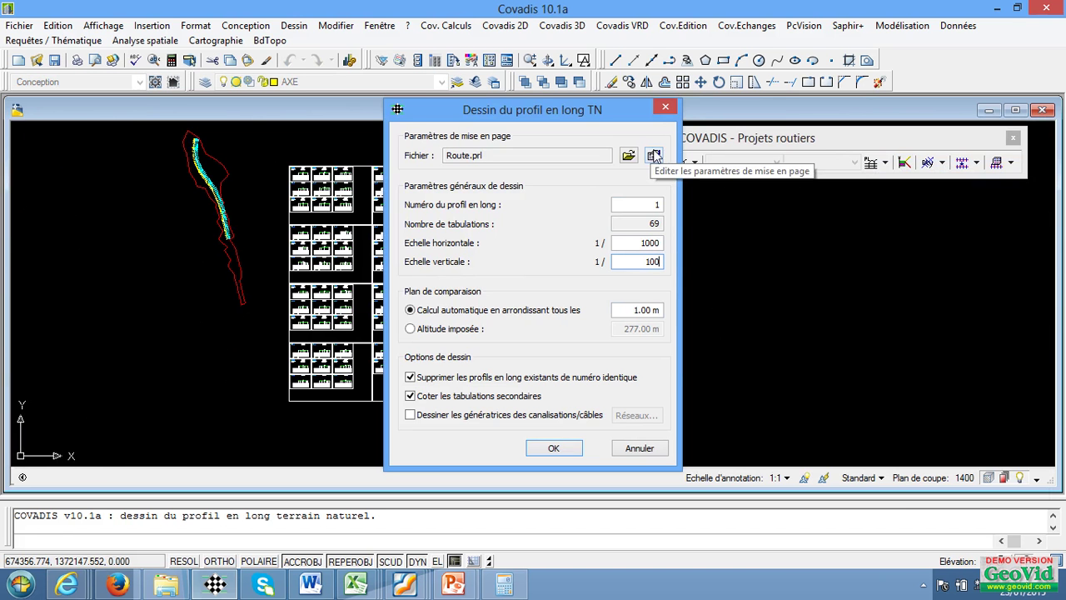
{"action": "left_click", "coordinate": [557, 447]}
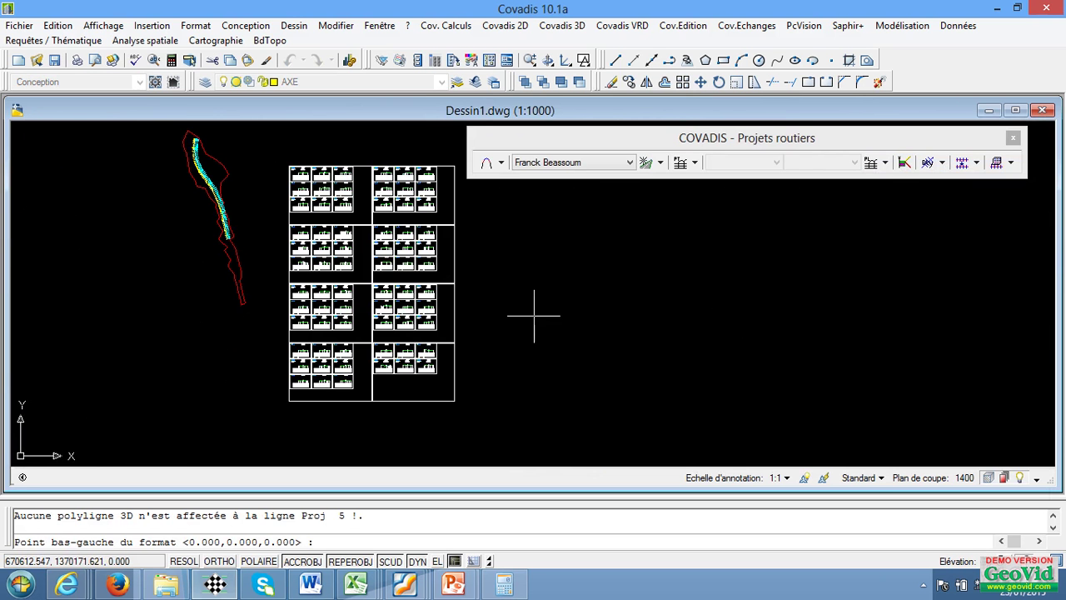
{"action": "left_click", "coordinate": [536, 315]}
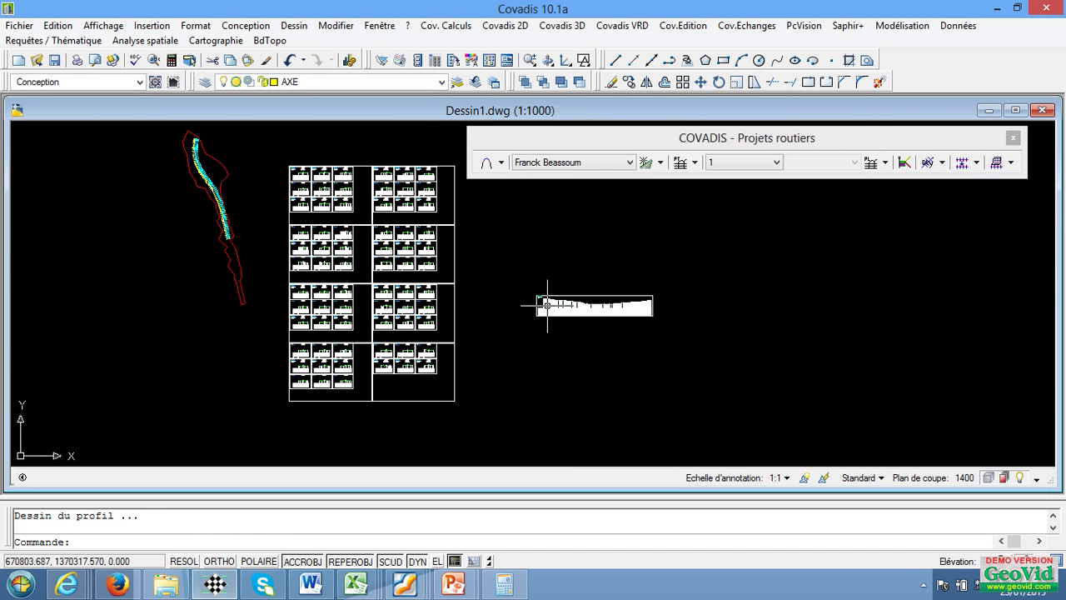
- Zoom around to inspect Profil n° 1 and its 274.00 m comparison plane
{"action": "scroll", "coordinate": [553, 302], "scroll_direction": "up", "scroll_amount": 5}
{"action": "scroll", "coordinate": [583, 291], "scroll_direction": "down", "scroll_amount": 4}
{"action": "scroll", "coordinate": [467, 309], "scroll_direction": "up", "scroll_amount": 6}
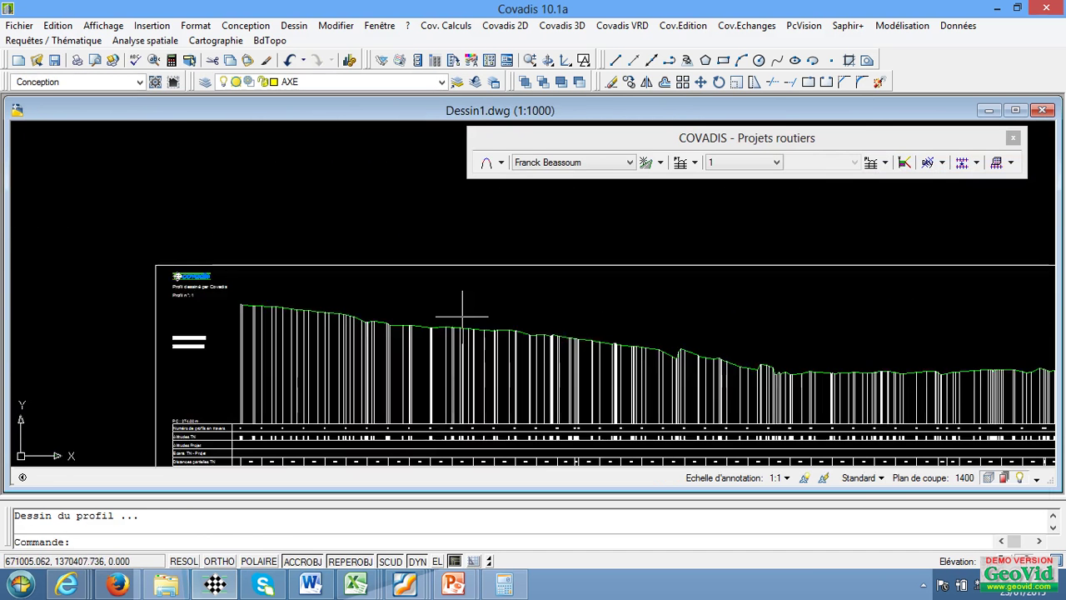
{"action": "scroll", "coordinate": [450, 317], "scroll_direction": "down", "scroll_amount": 3}
{"action": "scroll", "coordinate": [406, 338], "scroll_direction": "up", "scroll_amount": 6}
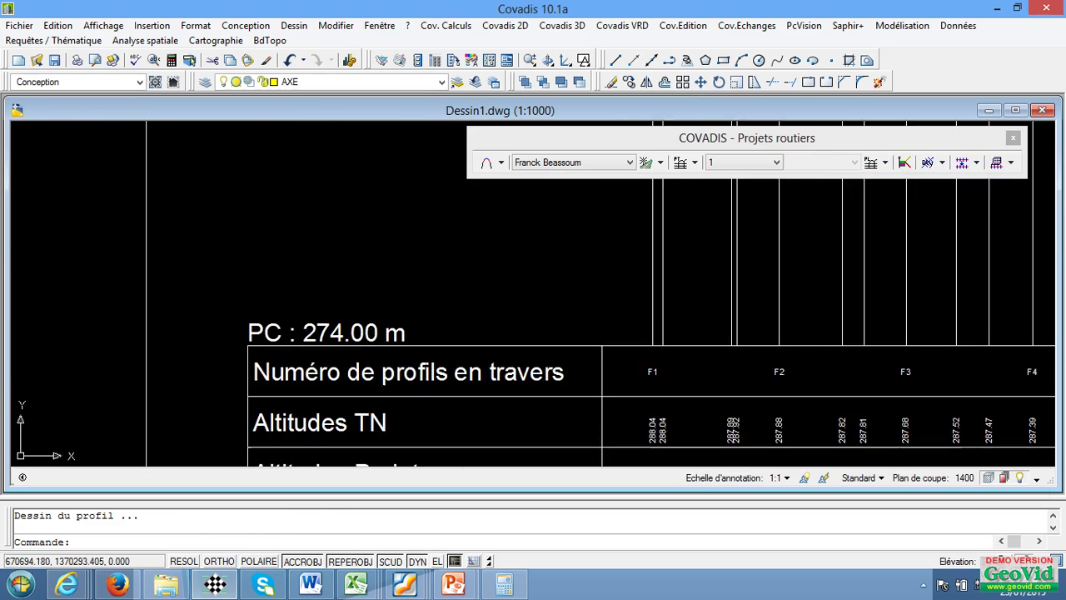
{"action": "scroll", "coordinate": [433, 329], "scroll_direction": "down", "scroll_amount": 2}
{"action": "scroll", "coordinate": [454, 325], "scroll_direction": "up", "scroll_amount": 2}
{"action": "scroll", "coordinate": [454, 324], "scroll_direction": "up", "scroll_amount": 4}
{"action": "scroll", "coordinate": [559, 295], "scroll_direction": "down", "scroll_amount": 3}
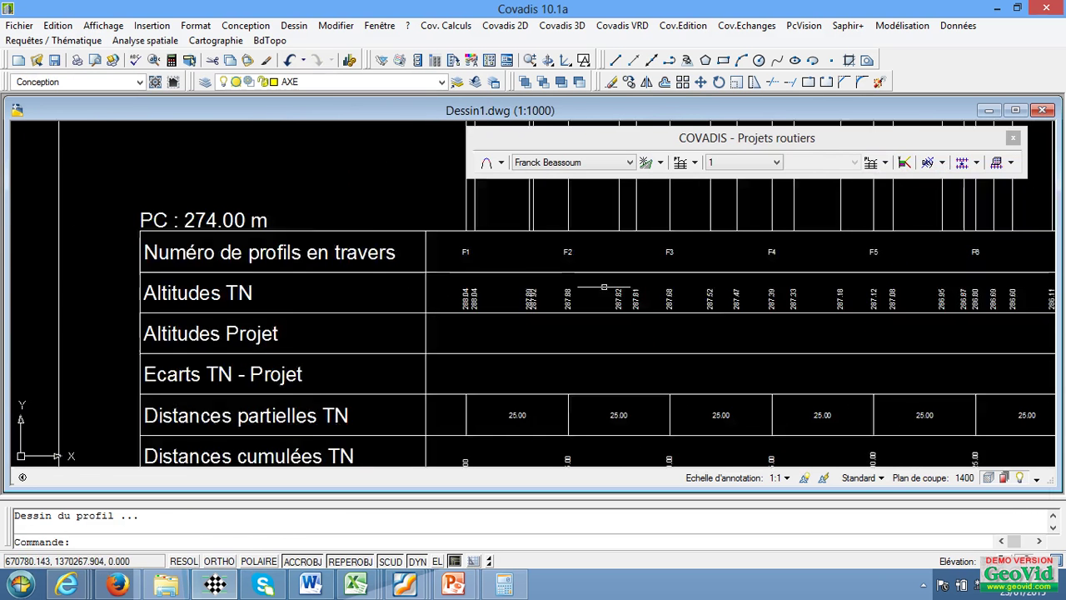
{"action": "scroll", "coordinate": [386, 304], "scroll_direction": "up", "scroll_amount": 2}
{"action": "scroll", "coordinate": [389, 275], "scroll_direction": "down", "scroll_amount": 4}
{"action": "scroll", "coordinate": [388, 254], "scroll_direction": "up", "scroll_amount": 4}
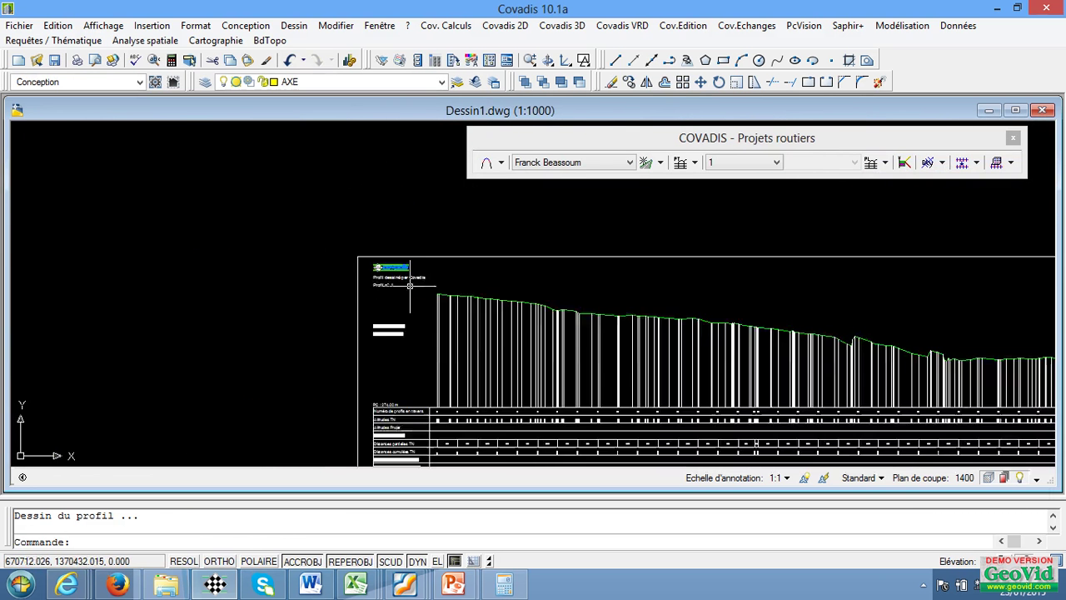
{"action": "scroll", "coordinate": [388, 259], "scroll_direction": "down", "scroll_amount": 2}
{"action": "scroll", "coordinate": [388, 260], "scroll_direction": "down", "scroll_amount": 5}
{"action": "scroll", "coordinate": [624, 298], "scroll_direction": "up", "scroll_amount": 4}
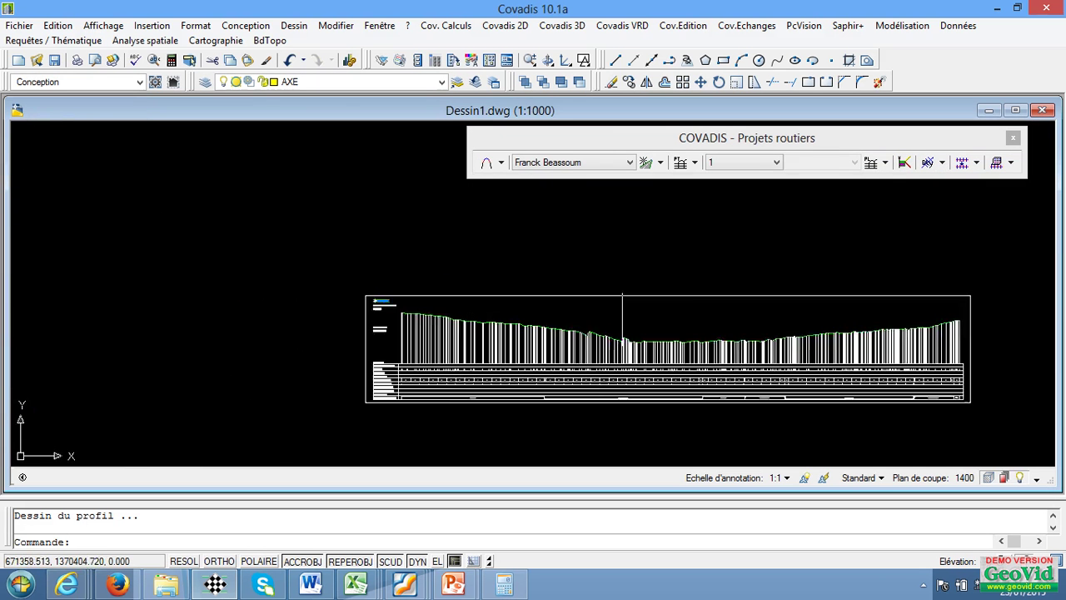
{"action": "scroll", "coordinate": [730, 335], "scroll_direction": "down", "scroll_amount": 5}
{"action": "scroll", "coordinate": [730, 335], "scroll_direction": "up", "scroll_amount": 4}
{"action": "scroll", "coordinate": [690, 333], "scroll_direction": "down", "scroll_amount": 5}
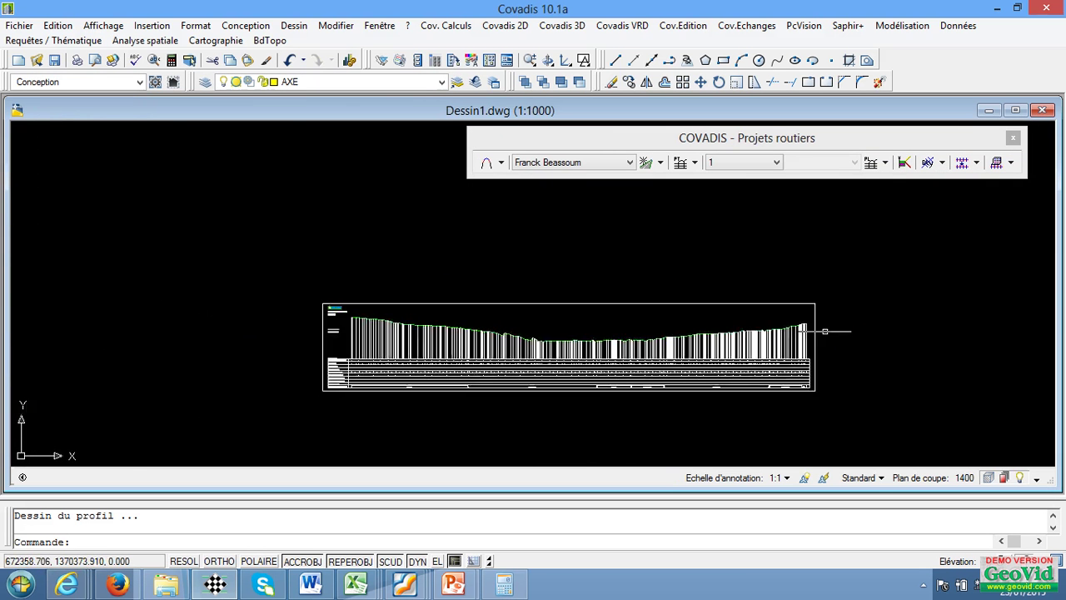
{"action": "scroll", "coordinate": [916, 325], "scroll_direction": "up", "scroll_amount": 4}
{"action": "scroll", "coordinate": [573, 317], "scroll_direction": "down", "scroll_amount": 4}
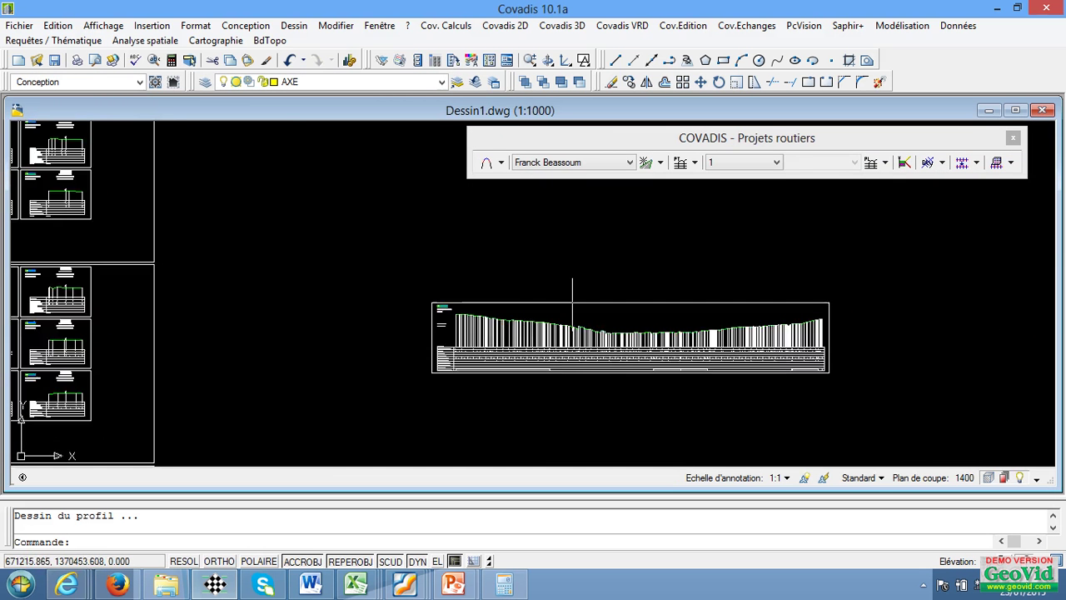
{"action": "scroll", "coordinate": [489, 322], "scroll_direction": "up", "scroll_amount": 4}
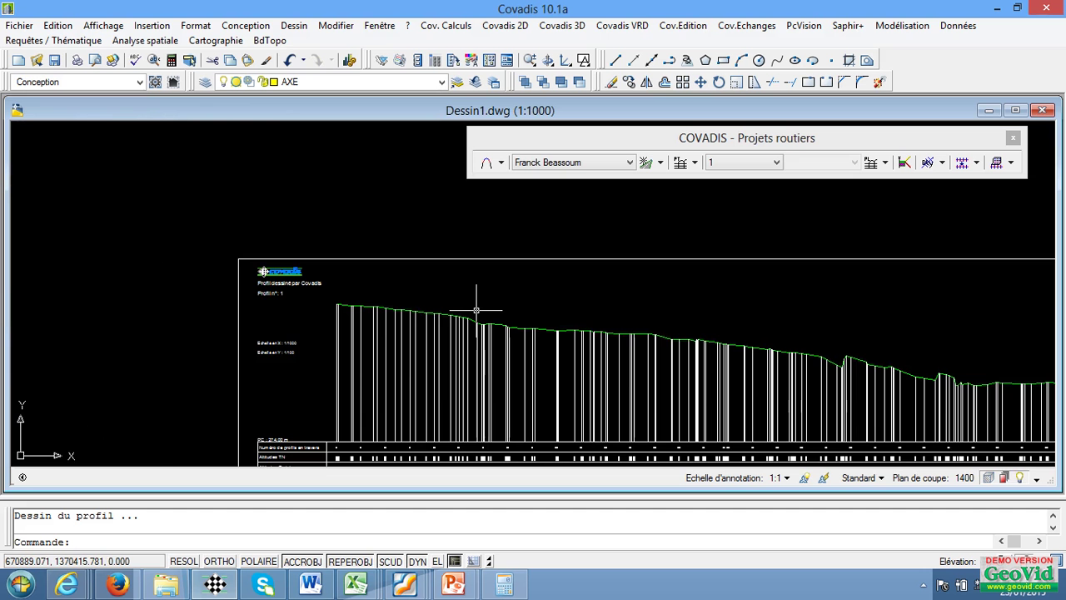
{"action": "scroll", "coordinate": [475, 310], "scroll_direction": "down", "scroll_amount": 2}
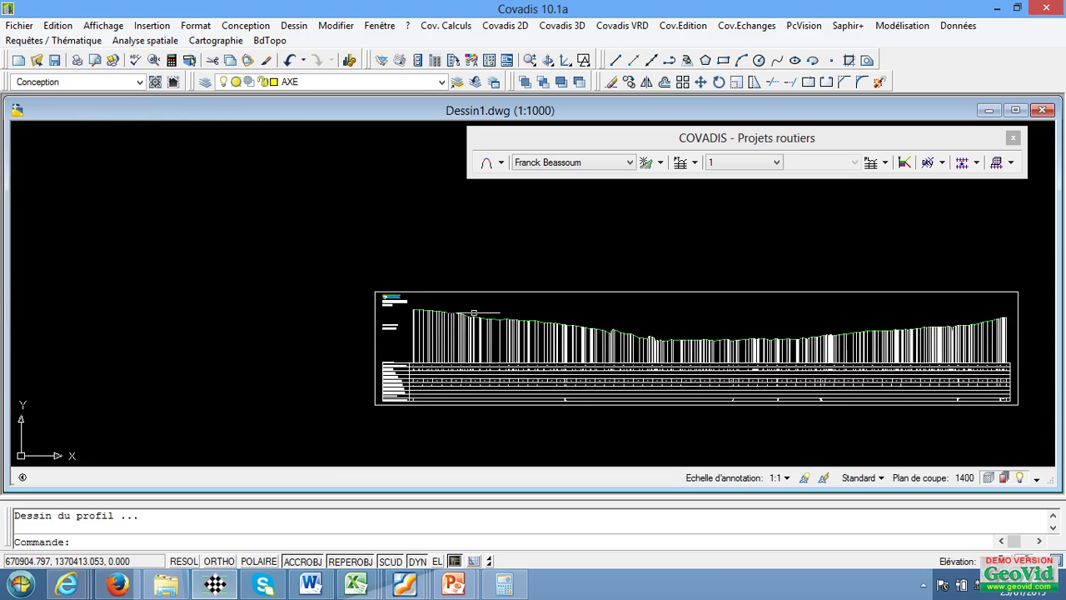
{"action": "scroll", "coordinate": [519, 305], "scroll_direction": "up", "scroll_amount": 3}
{"action": "scroll", "coordinate": [503, 315], "scroll_direction": "down", "scroll_amount": 3}
{"action": "scroll", "coordinate": [399, 309], "scroll_direction": "up", "scroll_amount": 8}
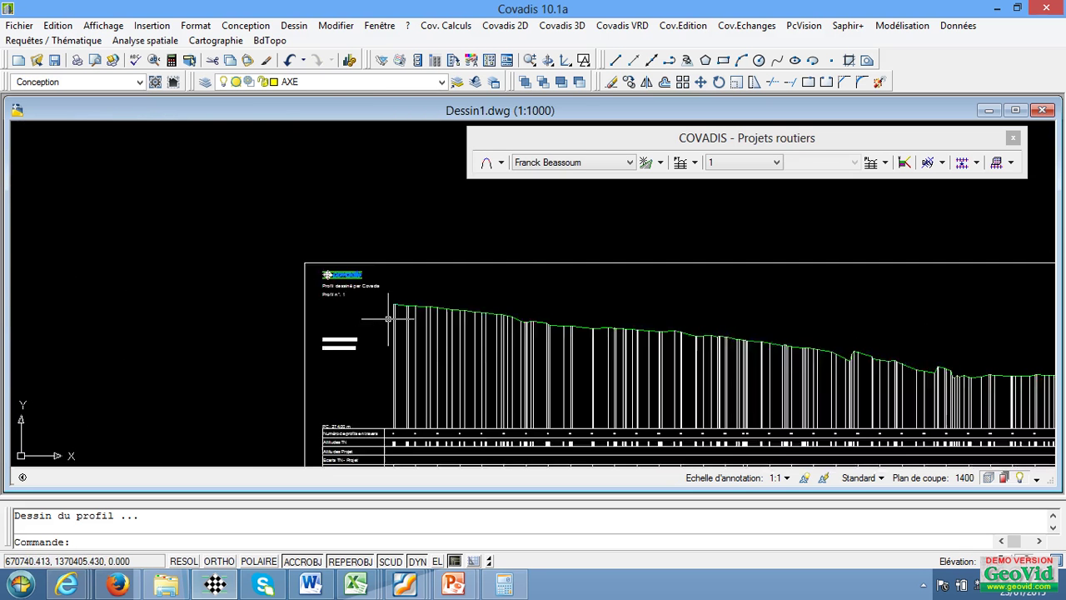
{"action": "scroll", "coordinate": [416, 297], "scroll_direction": "down", "scroll_amount": 5}
{"action": "scroll", "coordinate": [414, 275], "scroll_direction": "up", "scroll_amount": 5}
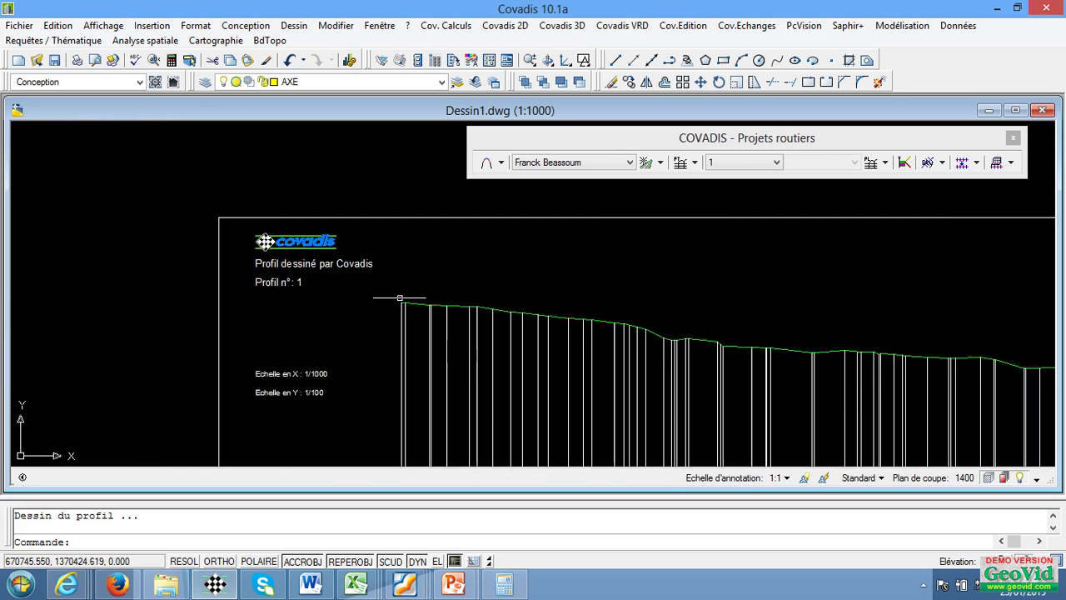
{"action": "scroll", "coordinate": [412, 269], "scroll_direction": "down", "scroll_amount": 5}
{"action": "scroll", "coordinate": [413, 269], "scroll_direction": "up", "scroll_amount": 1}
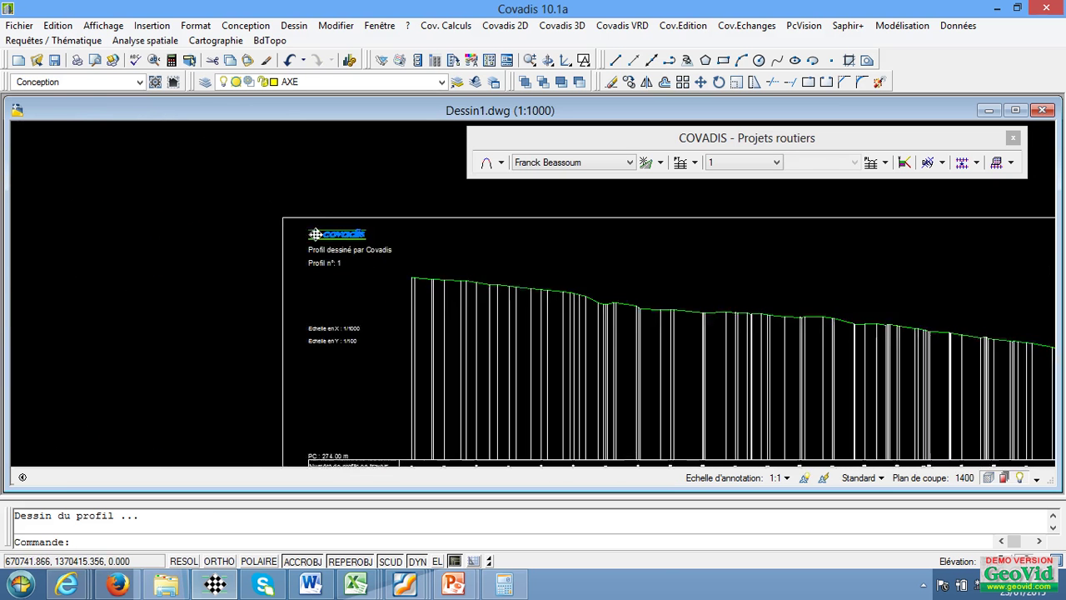
{"action": "scroll", "coordinate": [412, 270], "scroll_direction": "down", "scroll_amount": 4}
{"action": "mouse_move", "coordinate": [410, 588]}
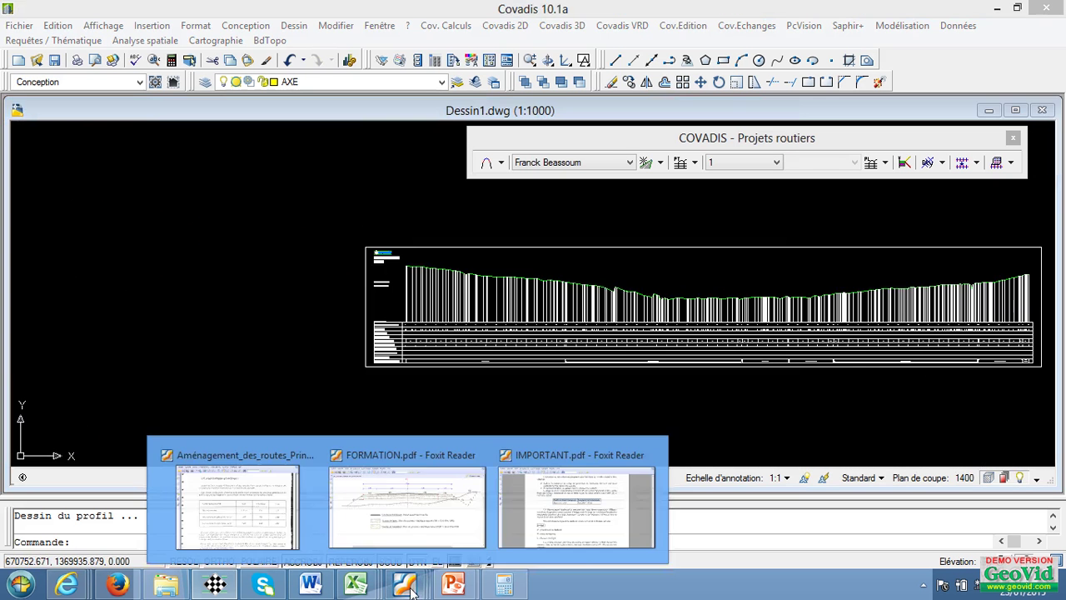
{"action": "left_click", "coordinate": [270, 516]}
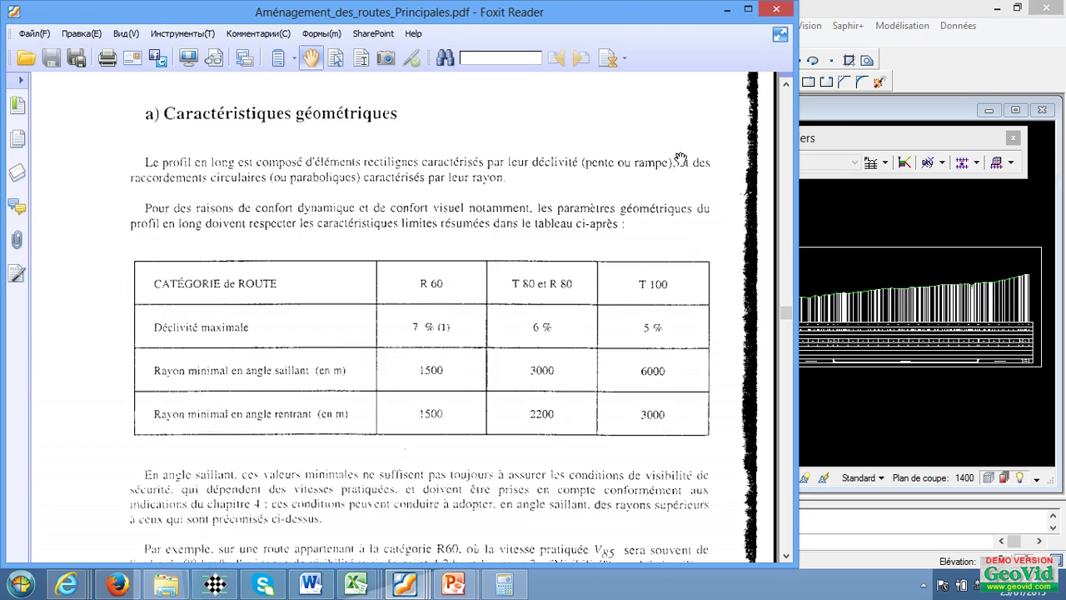
{"action": "left_click", "coordinate": [728, 10]}
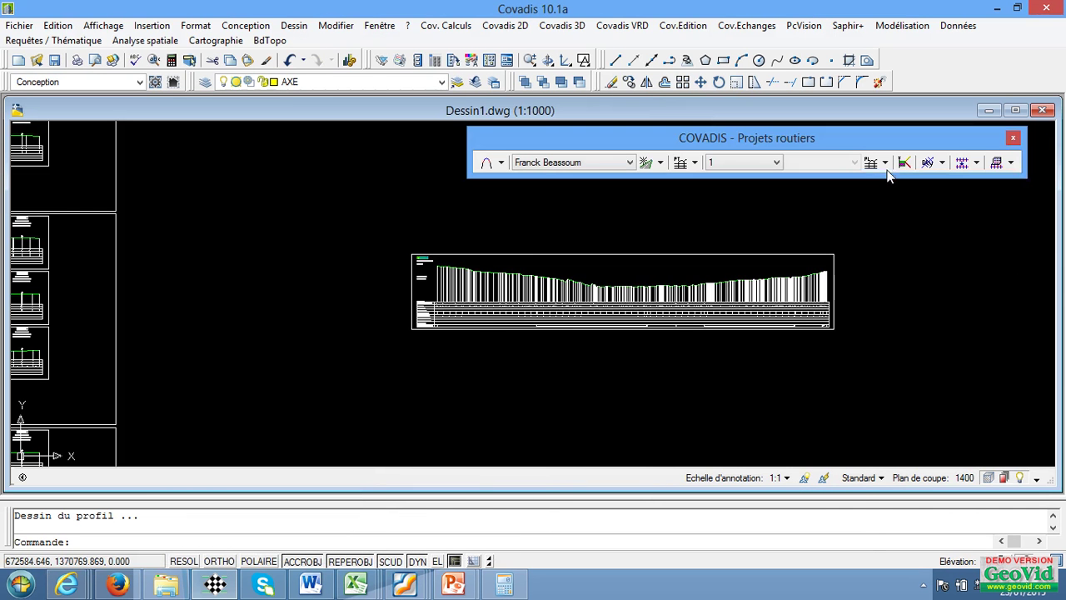
{"action": "left_click", "coordinate": [885, 164]}
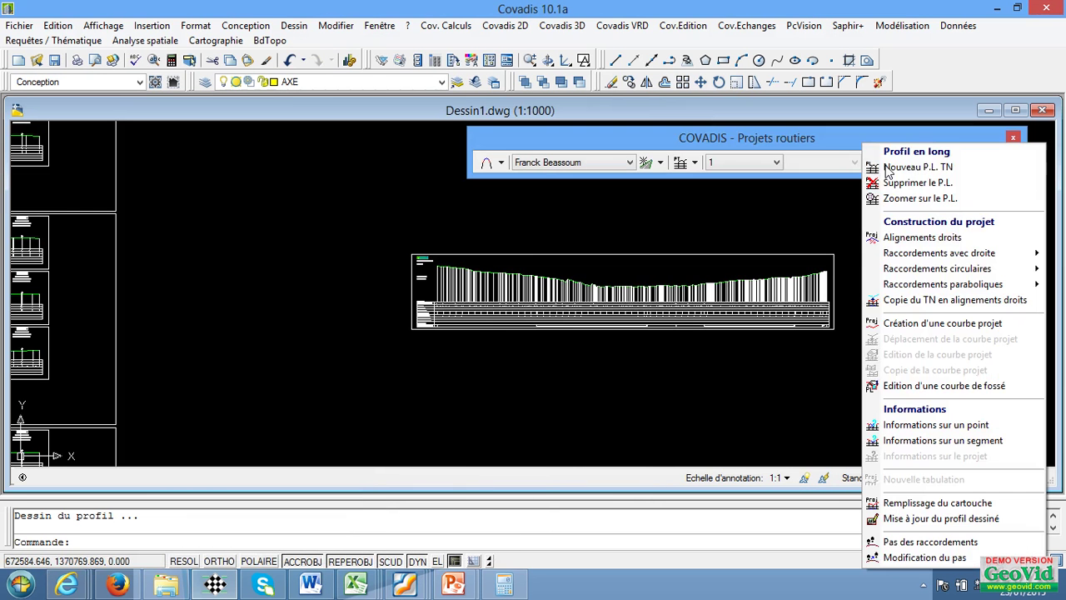
{"action": "left_click", "coordinate": [921, 239]}
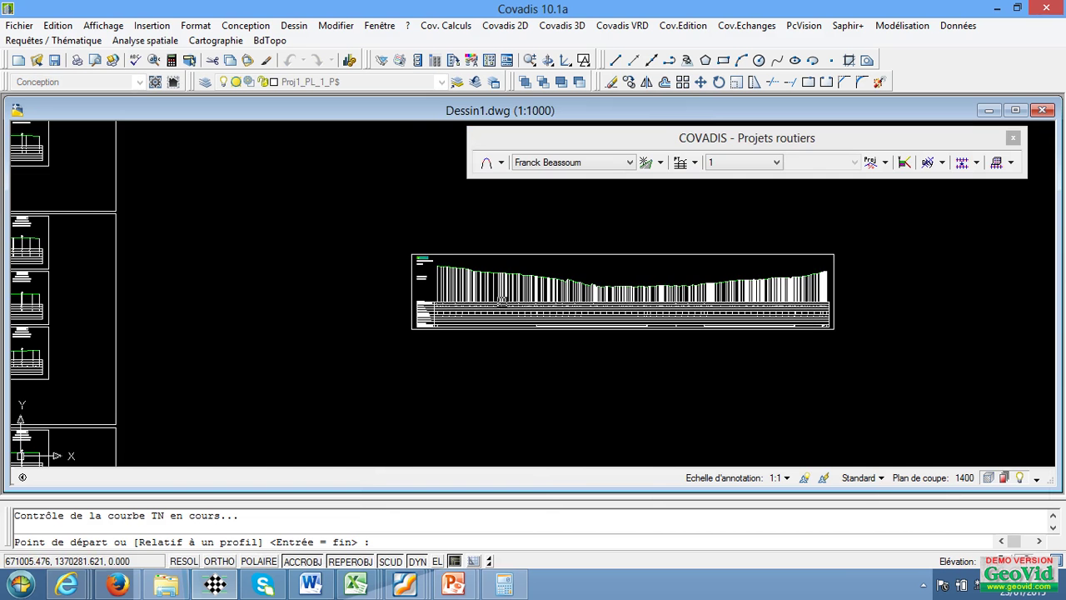
{"action": "scroll", "coordinate": [500, 301], "scroll_direction": "up", "scroll_amount": 4}
{"action": "scroll", "coordinate": [498, 303], "scroll_direction": "up", "scroll_amount": 2}
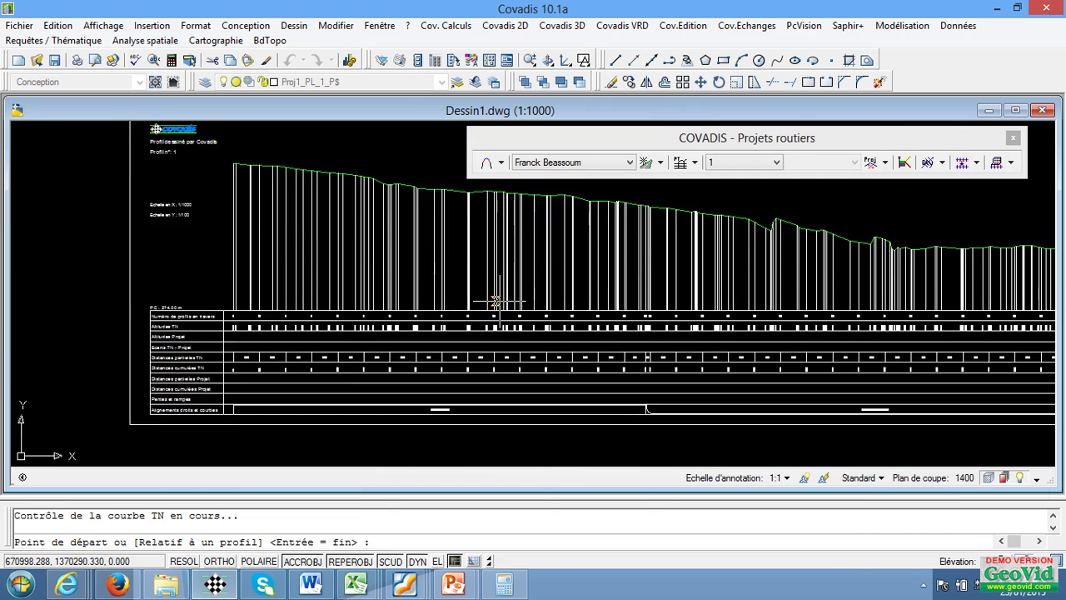
{"action": "scroll", "coordinate": [495, 301], "scroll_direction": "down", "scroll_amount": 4}
{"action": "scroll", "coordinate": [349, 310], "scroll_direction": "up", "scroll_amount": 5}
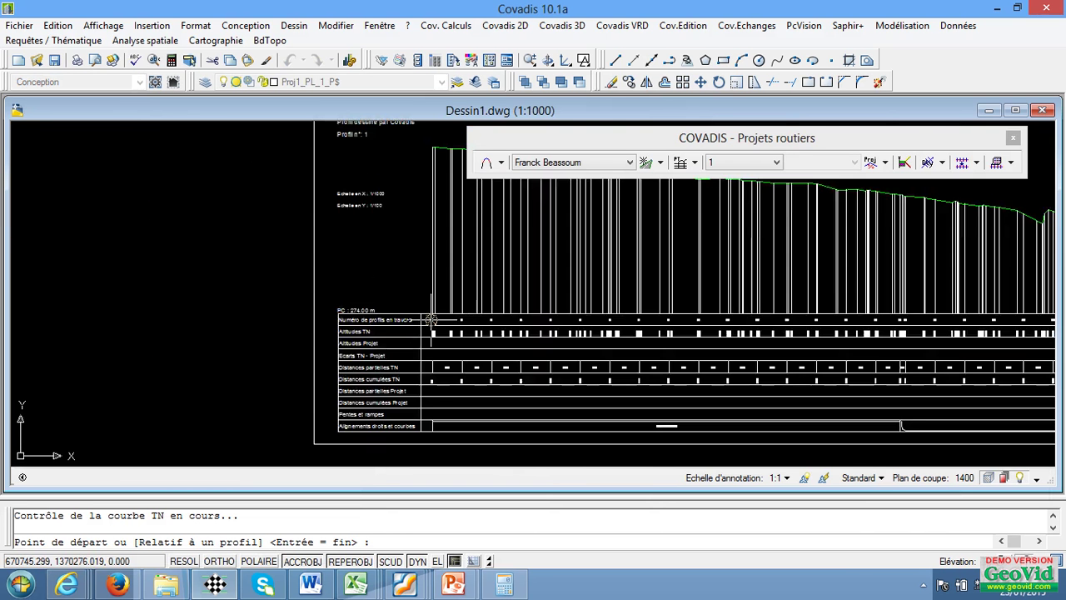
{"action": "scroll", "coordinate": [431, 319], "scroll_direction": "up", "scroll_amount": 4}
{"action": "scroll", "coordinate": [423, 341], "scroll_direction": "down", "scroll_amount": 6}
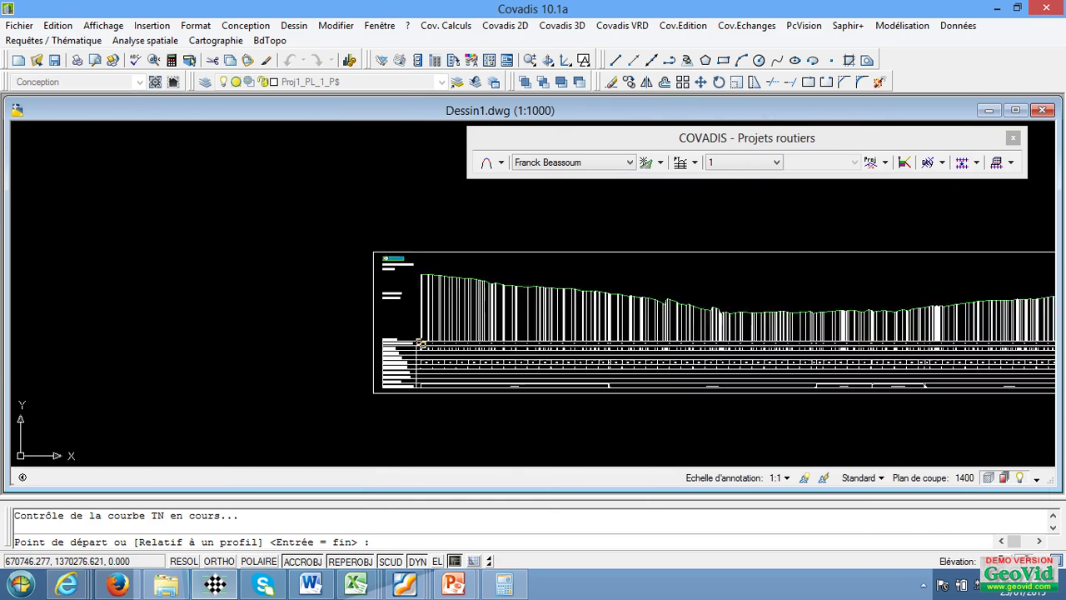
{"action": "scroll", "coordinate": [421, 343], "scroll_direction": "up", "scroll_amount": 5}
{"action": "scroll", "coordinate": [408, 366], "scroll_direction": "up", "scroll_amount": 3}
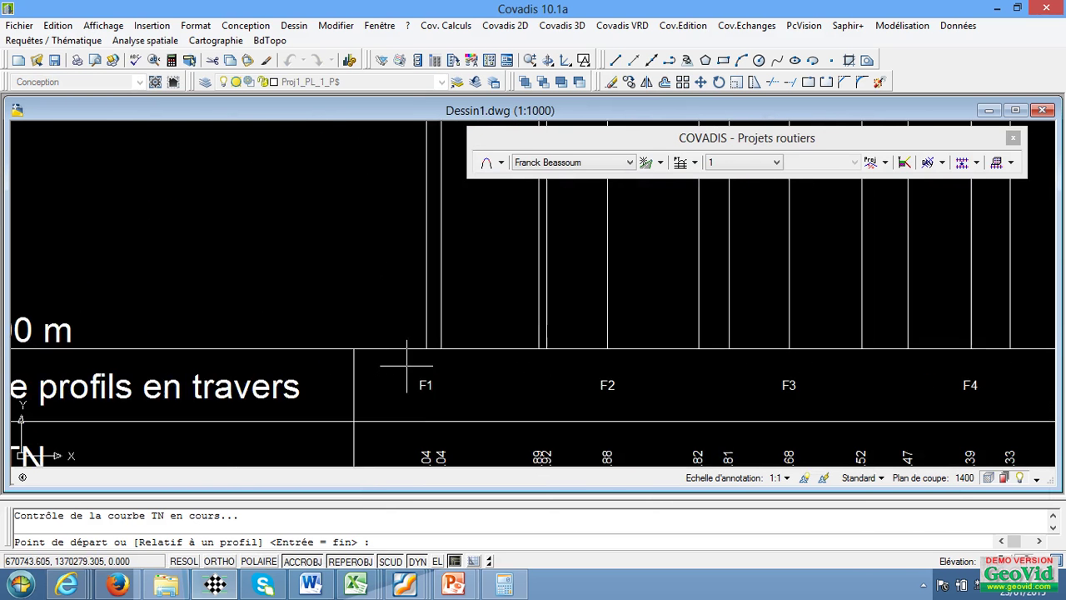
{"action": "scroll", "coordinate": [419, 358], "scroll_direction": "down", "scroll_amount": 4}
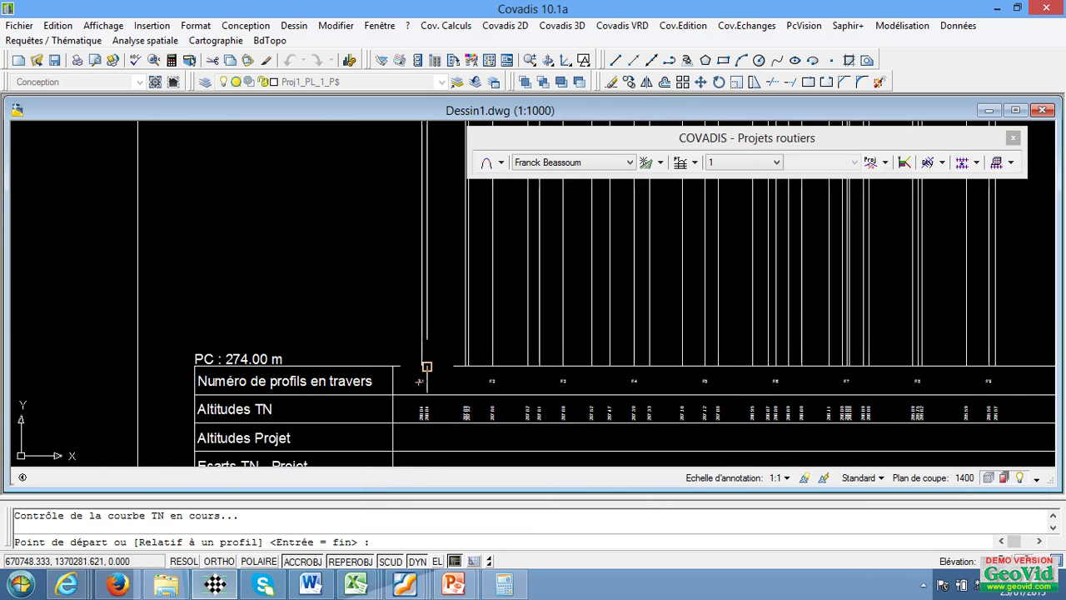
{"action": "scroll", "coordinate": [423, 374], "scroll_direction": "down", "scroll_amount": 3}
{"action": "scroll", "coordinate": [422, 375], "scroll_direction": "up", "scroll_amount": 6}
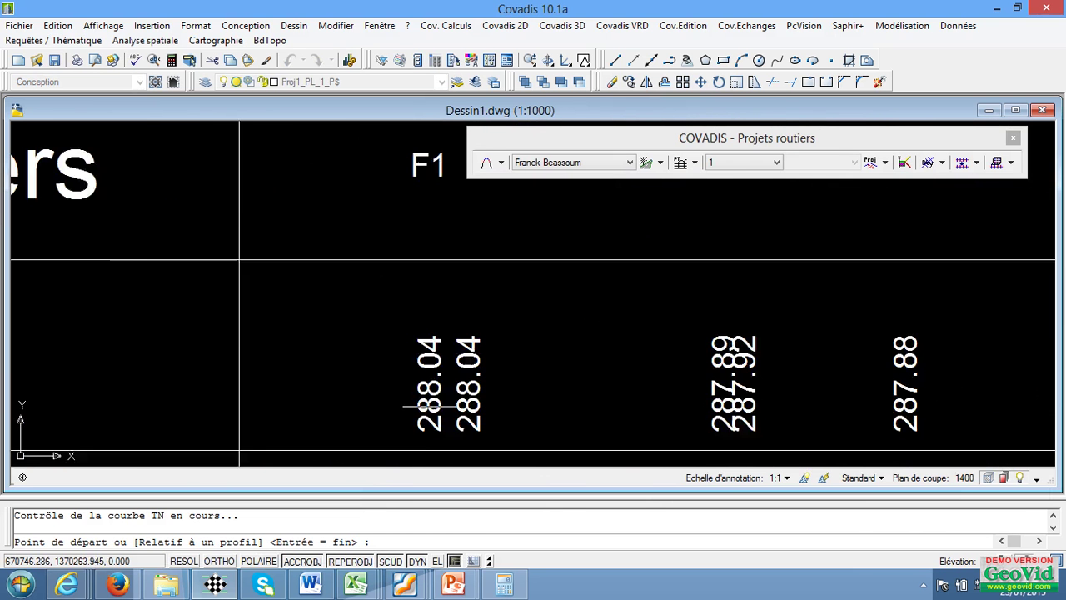
{"action": "scroll", "coordinate": [432, 360], "scroll_direction": "down", "scroll_amount": 3}
{"action": "scroll", "coordinate": [423, 369], "scroll_direction": "up", "scroll_amount": 1}
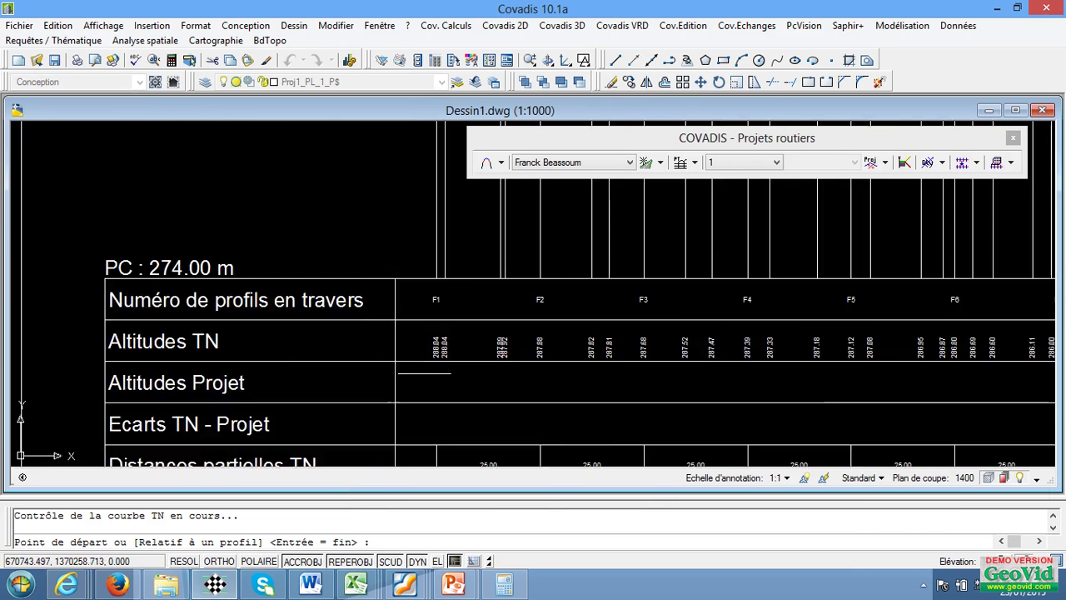
{"action": "scroll", "coordinate": [424, 381], "scroll_direction": "down", "scroll_amount": 5}
{"action": "scroll", "coordinate": [424, 380], "scroll_direction": "up", "scroll_amount": 6}
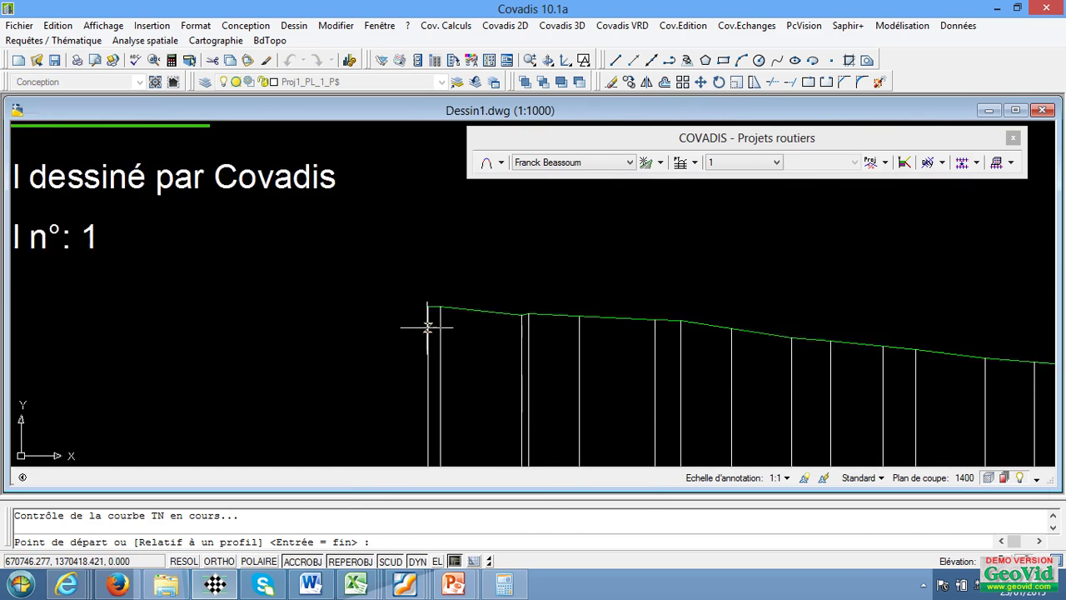
- Start the project line at the profile's left end and place a grade break mid-profile
{"action": "left_click", "coordinate": [425, 255]}
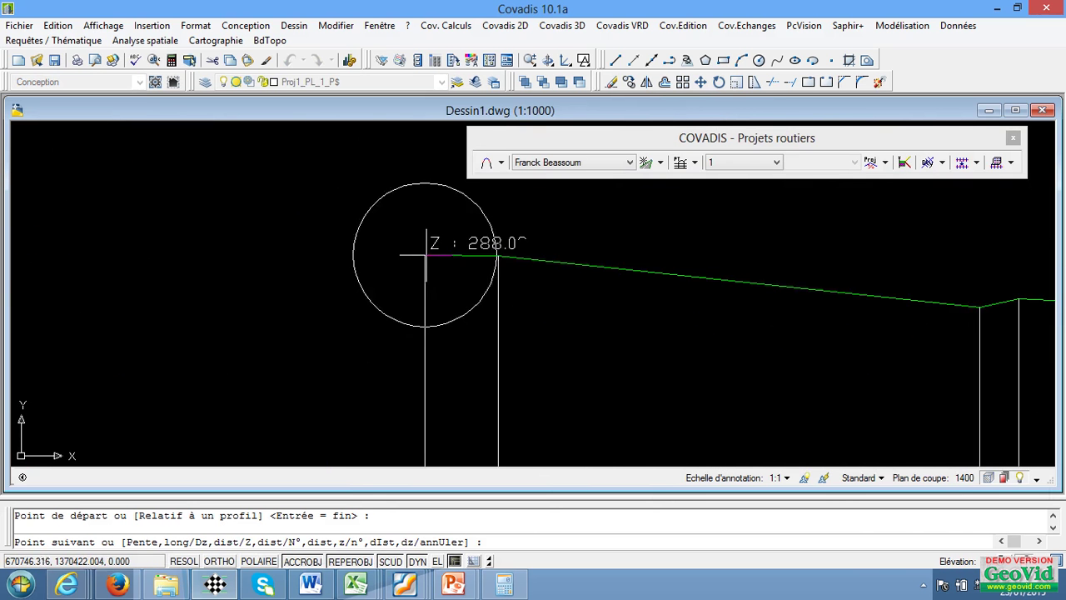
{"action": "scroll", "coordinate": [303, 291], "scroll_direction": "down", "scroll_amount": 2}
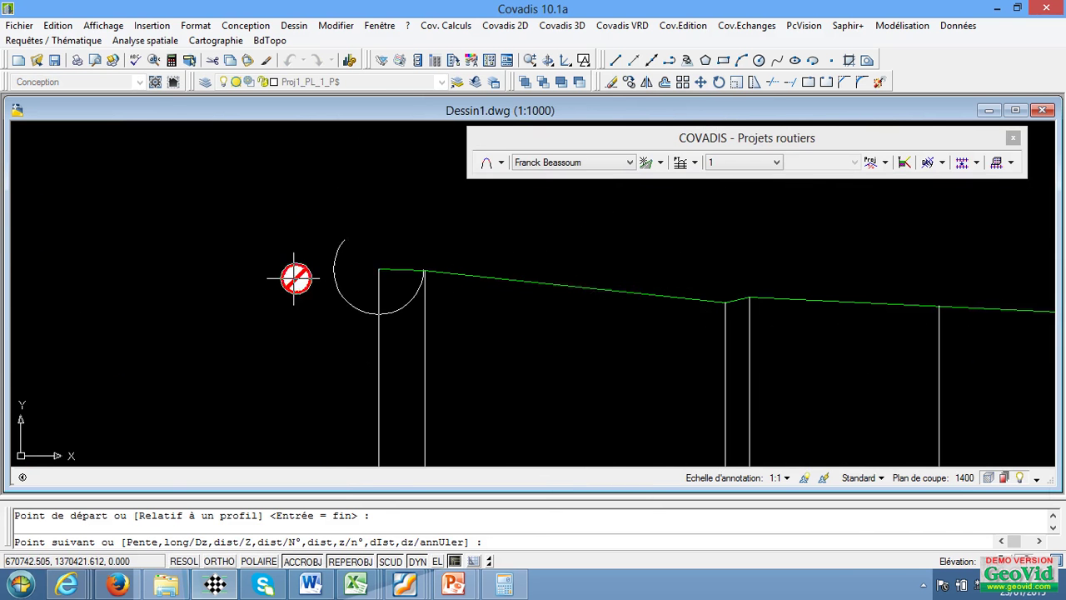
{"action": "scroll", "coordinate": [291, 280], "scroll_direction": "down", "scroll_amount": 4}
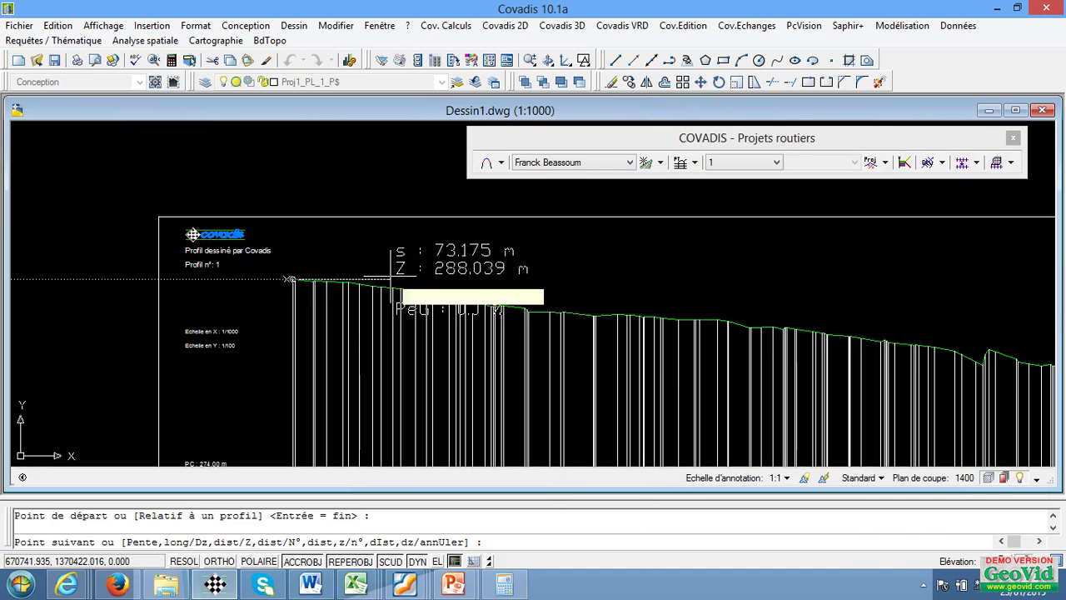
{"action": "scroll", "coordinate": [336, 291], "scroll_direction": "down", "scroll_amount": 3}
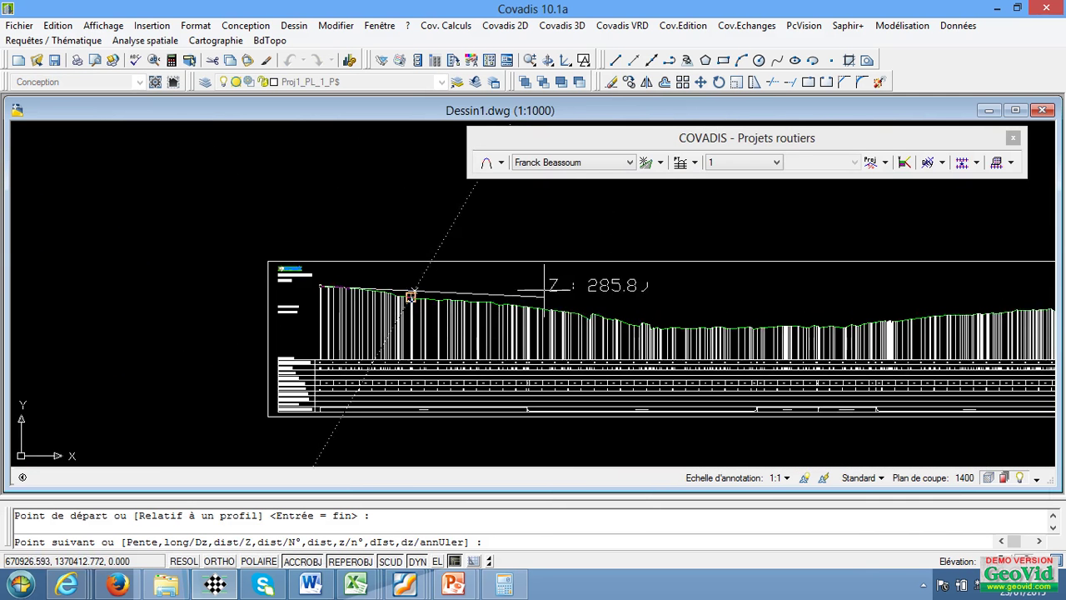
{"action": "scroll", "coordinate": [359, 313], "scroll_direction": "down", "scroll_amount": 2}
{"action": "scroll", "coordinate": [506, 310], "scroll_direction": "up", "scroll_amount": 5}
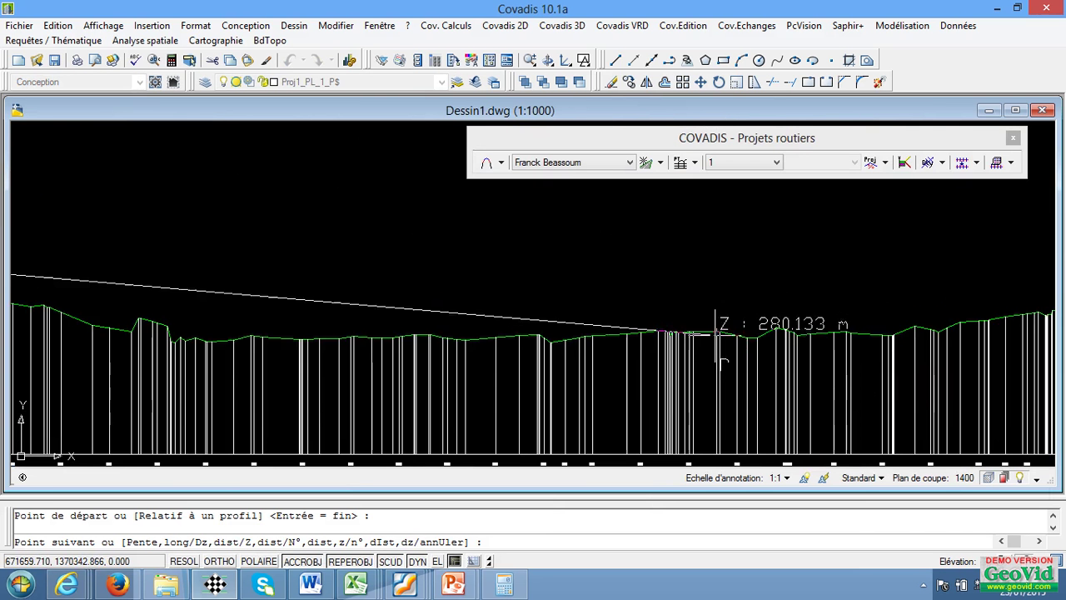
{"action": "scroll", "coordinate": [647, 297], "scroll_direction": "down", "scroll_amount": 2}
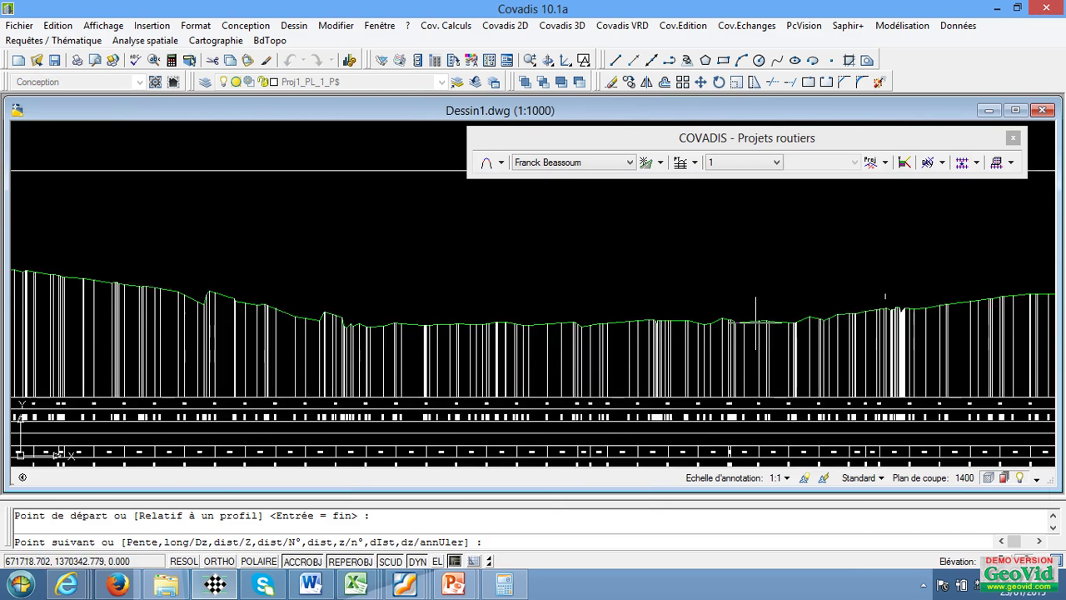
{"action": "scroll", "coordinate": [666, 304], "scroll_direction": "up", "scroll_amount": 2}
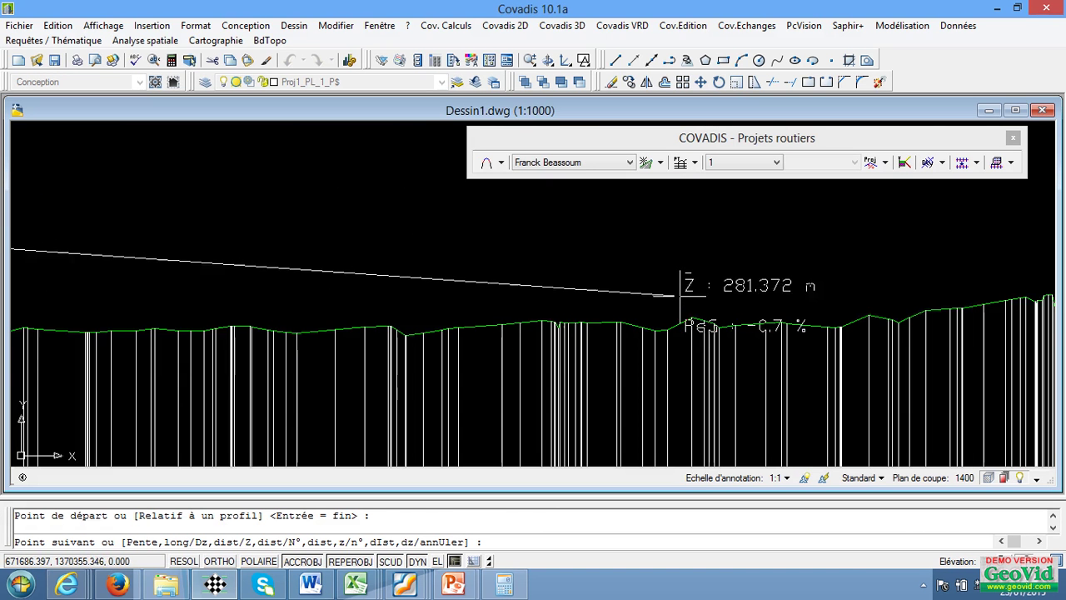
{"action": "left_click", "coordinate": [683, 294]}
- Finish the project line at the profile end, Z 285.859 m at abscissa 1549.162 m
{"action": "scroll", "coordinate": [634, 296], "scroll_direction": "down", "scroll_amount": 2}
{"action": "scroll", "coordinate": [608, 296], "scroll_direction": "down", "scroll_amount": 2}
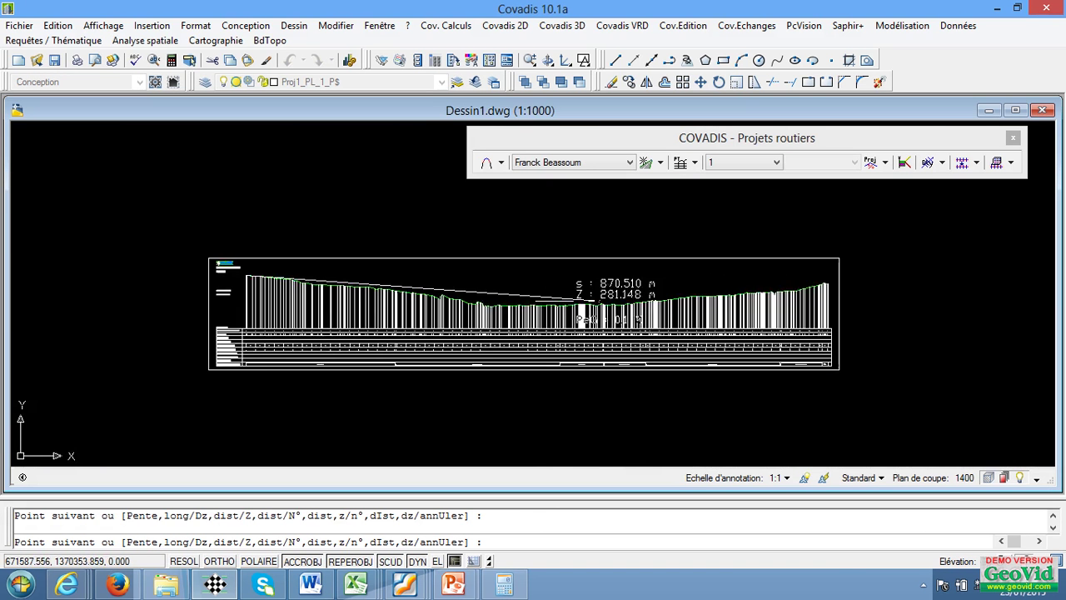
{"action": "scroll", "coordinate": [841, 277], "scroll_direction": "up", "scroll_amount": 3}
{"action": "scroll", "coordinate": [841, 276], "scroll_direction": "up", "scroll_amount": 5}
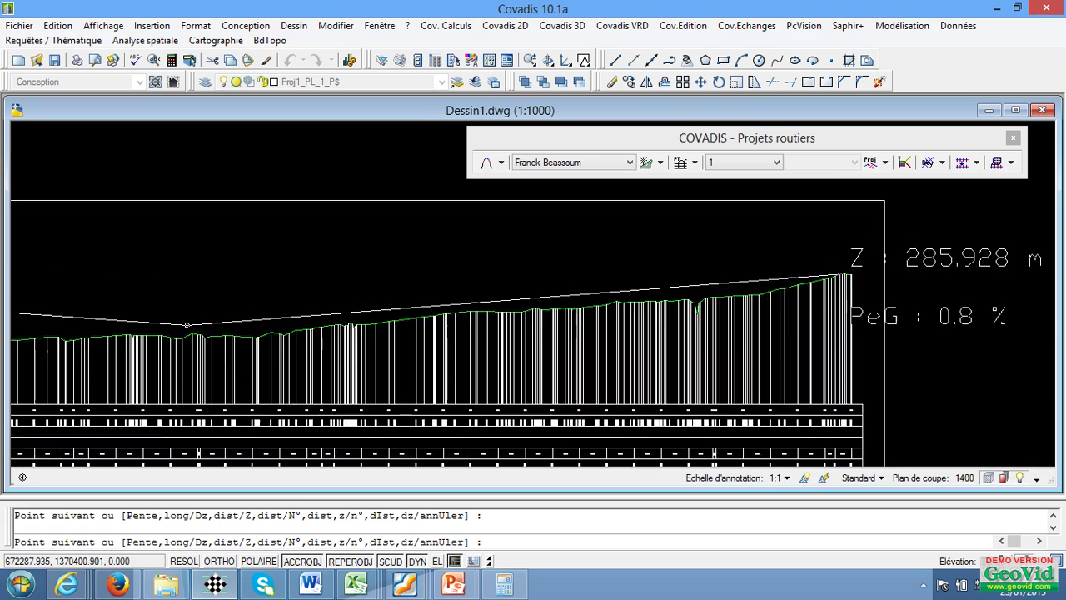
{"action": "scroll", "coordinate": [825, 278], "scroll_direction": "up", "scroll_amount": 4}
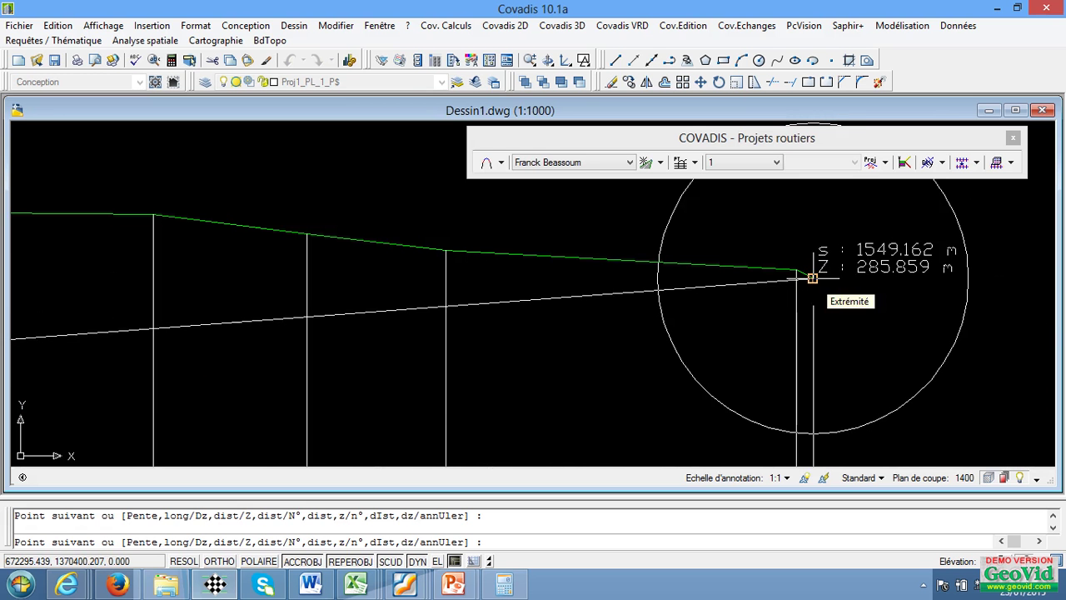
{"action": "key", "text": "Return"}
{"action": "key", "text": "Return"}
{"action": "scroll", "coordinate": [814, 281], "scroll_direction": "down", "scroll_amount": 10}
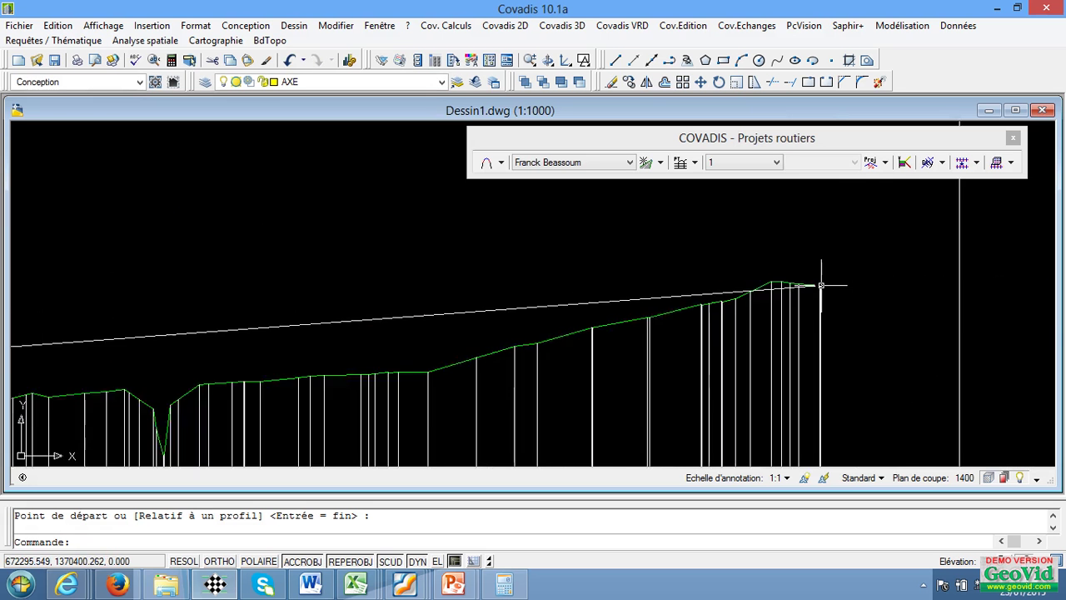
{"action": "scroll", "coordinate": [529, 307], "scroll_direction": "up", "scroll_amount": 2}
{"action": "scroll", "coordinate": [529, 307], "scroll_direction": "up", "scroll_amount": 2}
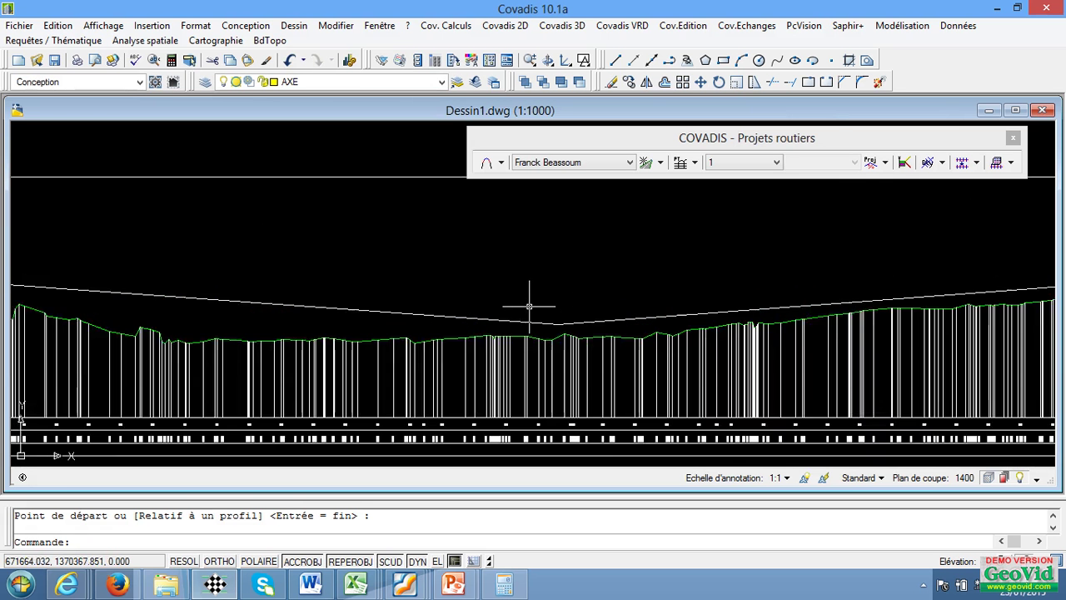
{"action": "scroll", "coordinate": [529, 308], "scroll_direction": "down", "scroll_amount": 1}
{"action": "scroll", "coordinate": [446, 317], "scroll_direction": "down", "scroll_amount": 2}
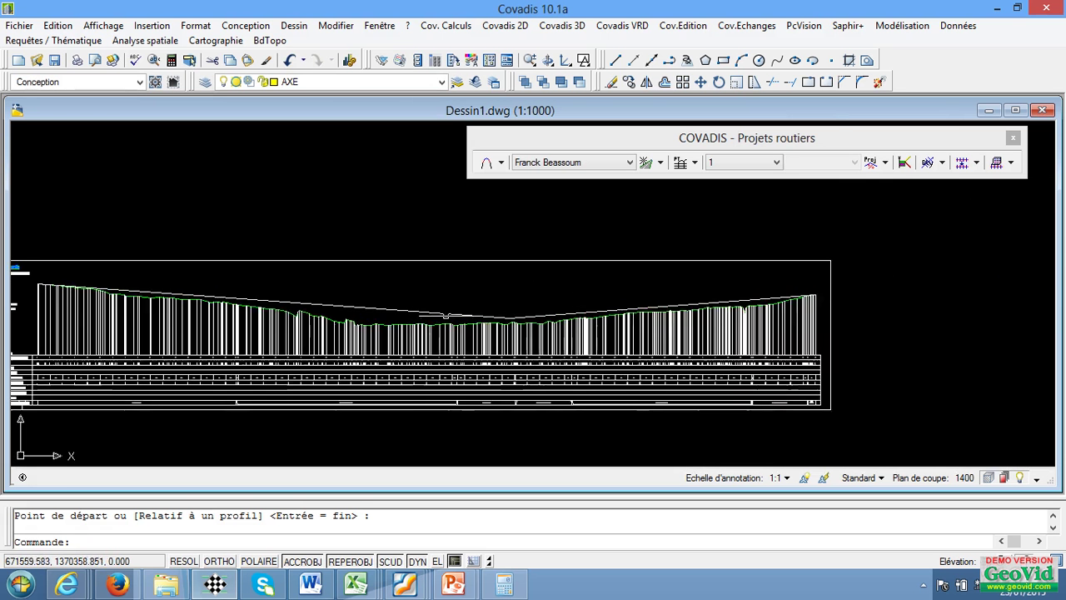
{"action": "scroll", "coordinate": [447, 317], "scroll_direction": "up", "scroll_amount": 2}
{"action": "scroll", "coordinate": [442, 319], "scroll_direction": "down", "scroll_amount": 1}
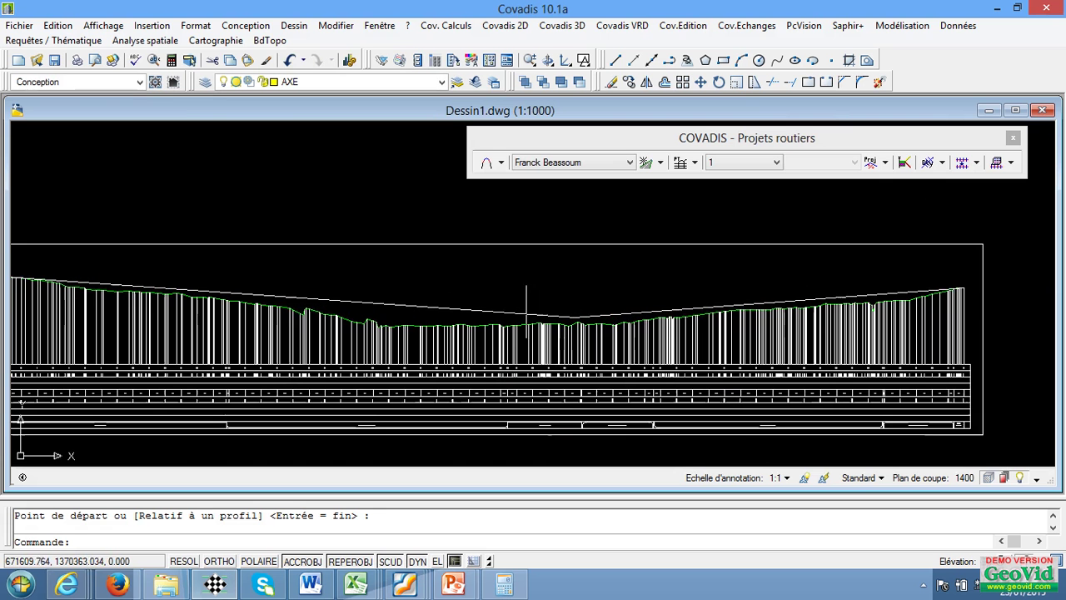
- Join the two grades with a Tangente Tangente Rayon parabolic curve of radius 20000 and keep it
{"action": "left_click", "coordinate": [900, 164]}
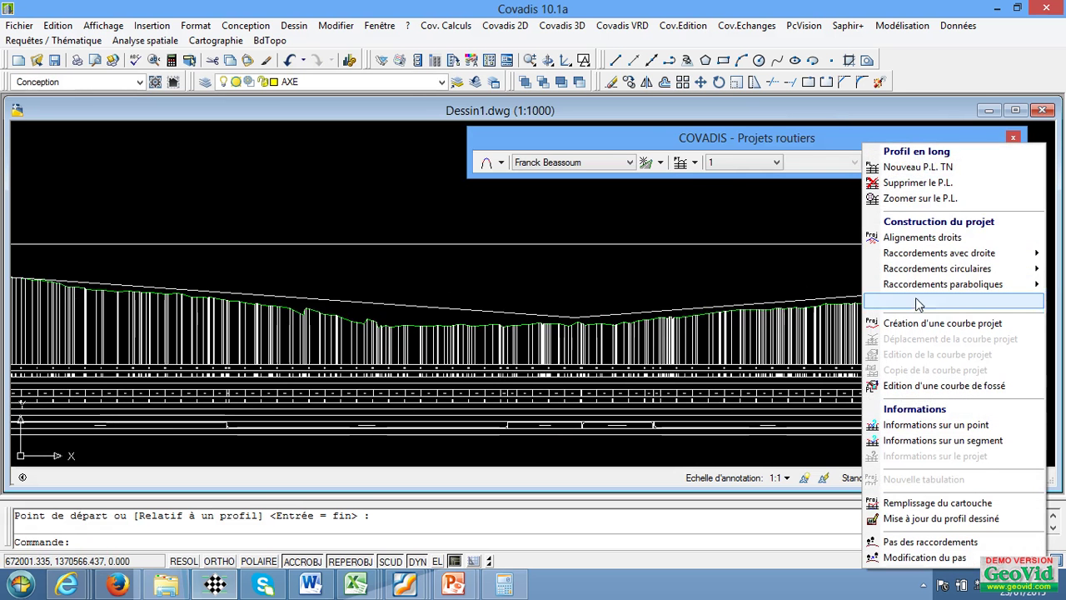
{"action": "mouse_move", "coordinate": [920, 287]}
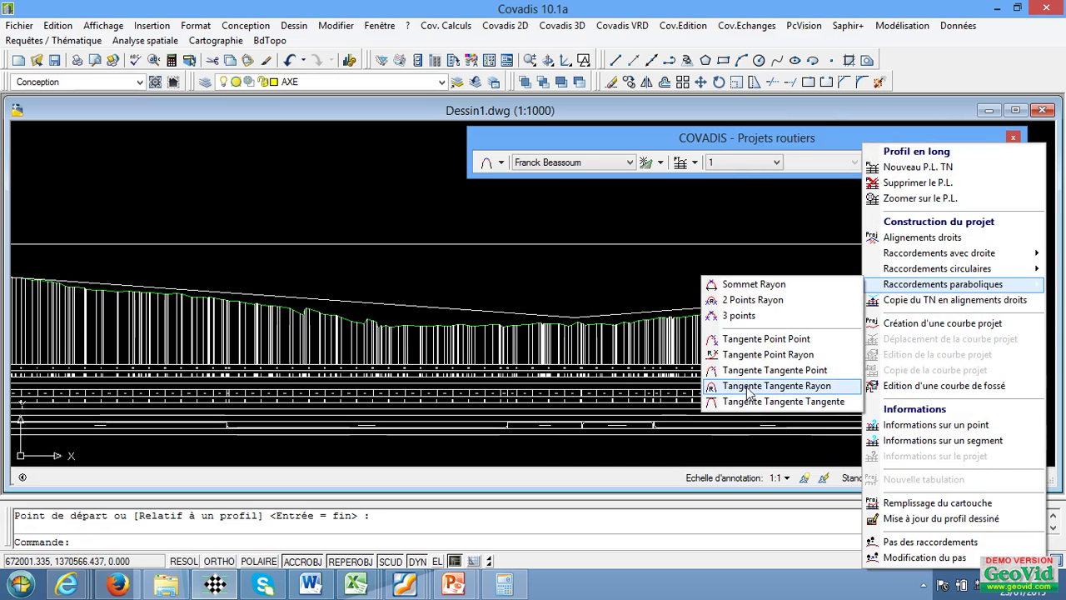
{"action": "left_click", "coordinate": [800, 386]}
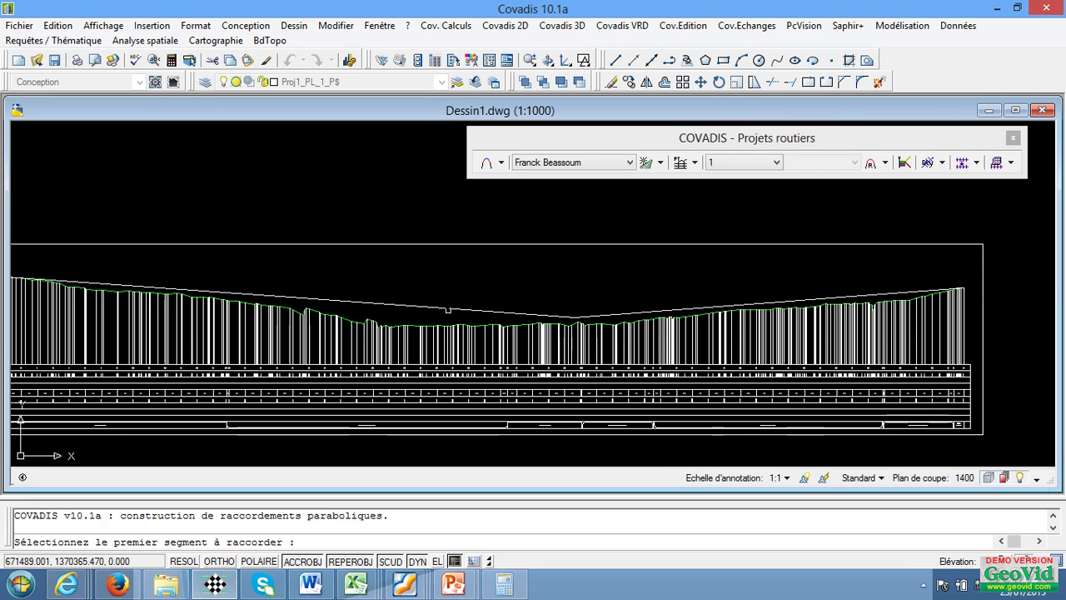
{"action": "left_click", "coordinate": [575, 316]}
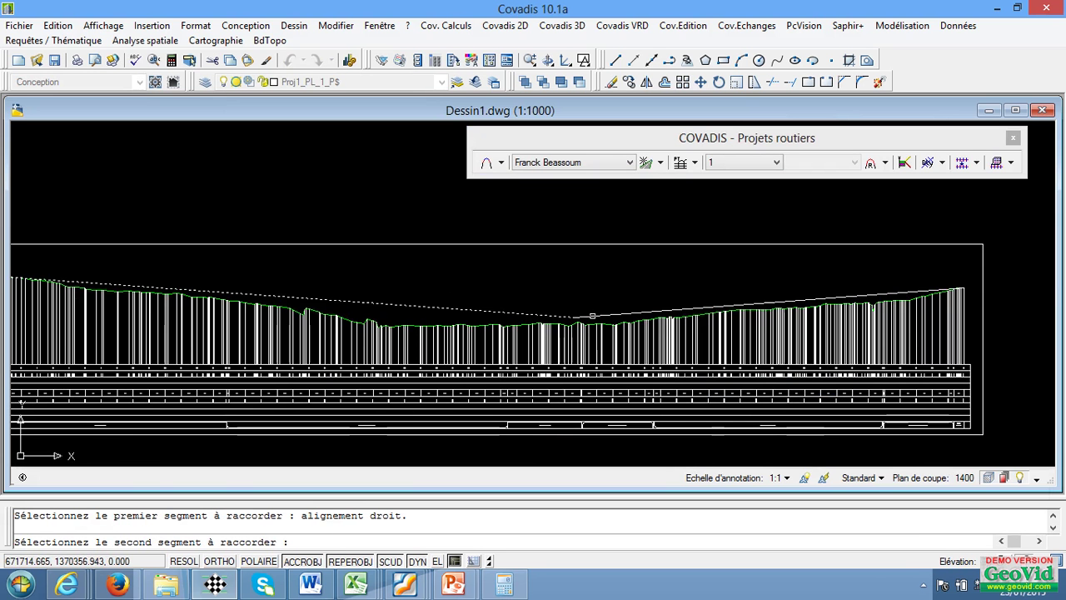
{"action": "left_click", "coordinate": [593, 316]}
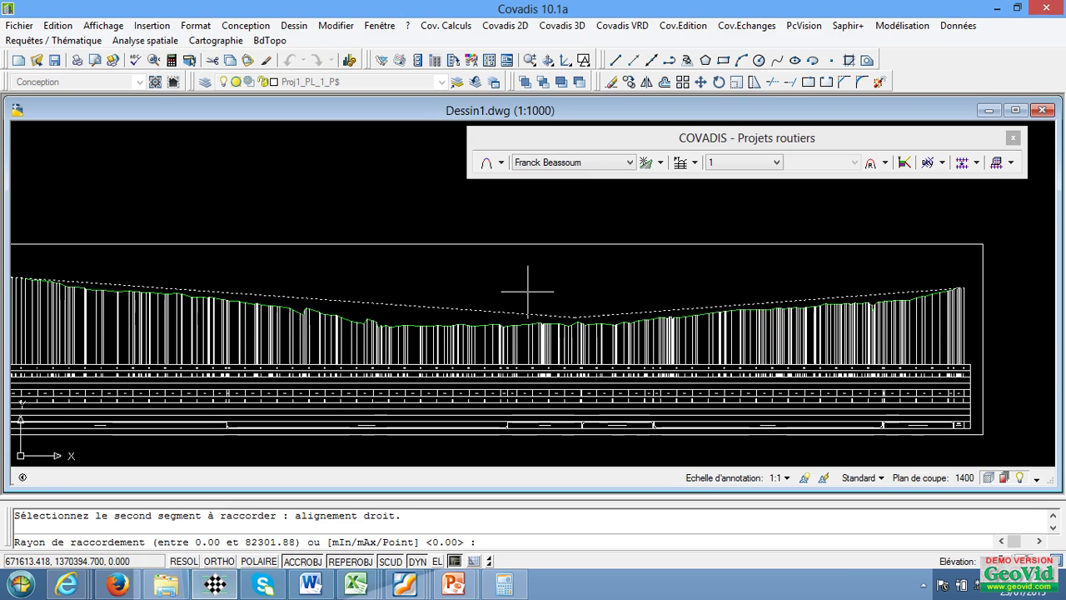
{"action": "type", "text": "0000"}
{"action": "key", "text": "Return"}
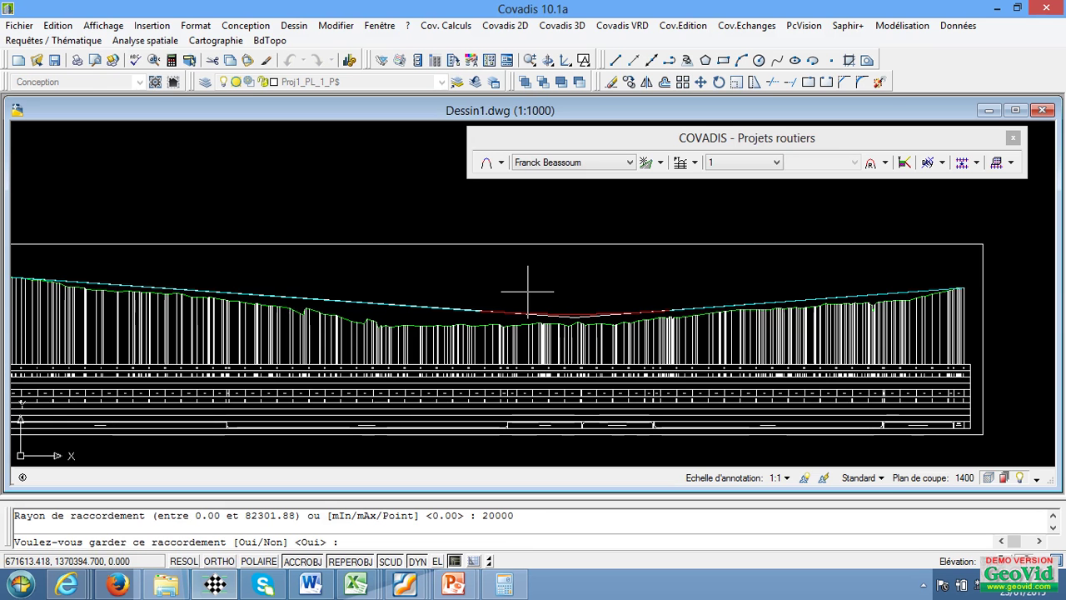
{"action": "key", "text": "Return"}
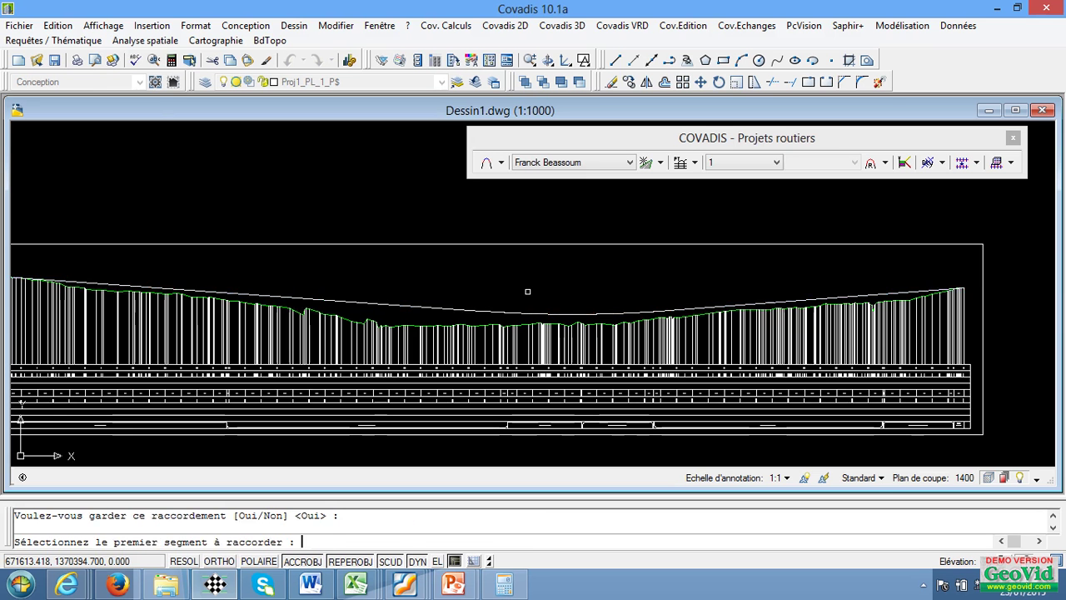
{"action": "key", "text": "Return"}
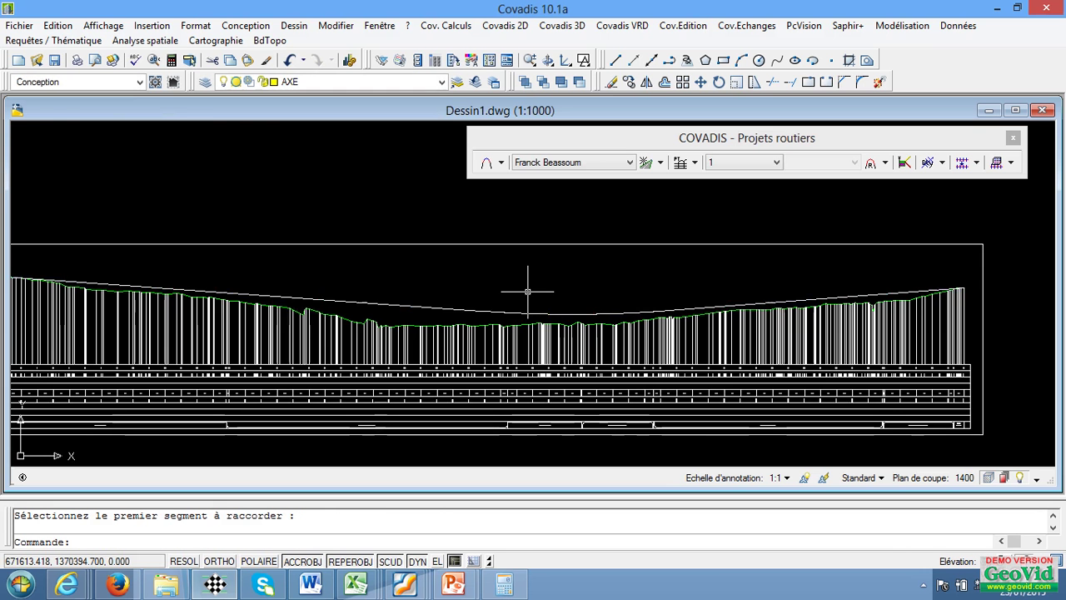
- Build the project curve from the three project line pieces and keep it
{"action": "scroll", "coordinate": [528, 290], "scroll_direction": "down", "scroll_amount": 6}
{"action": "scroll", "coordinate": [541, 280], "scroll_direction": "up", "scroll_amount": 6}
{"action": "scroll", "coordinate": [551, 281], "scroll_direction": "down", "scroll_amount": 2}
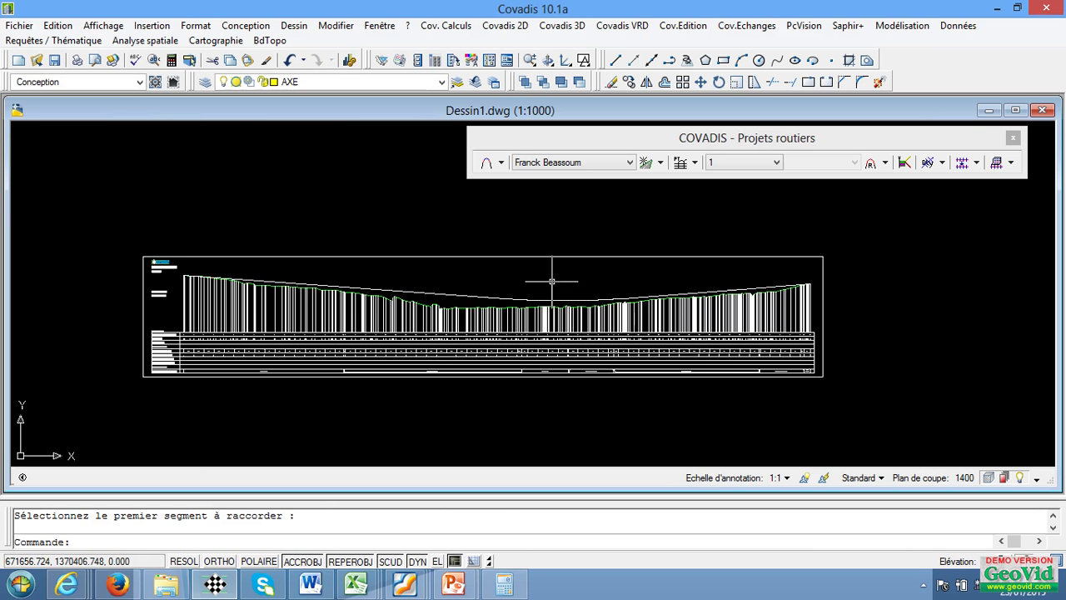
{"action": "left_click", "coordinate": [885, 164]}
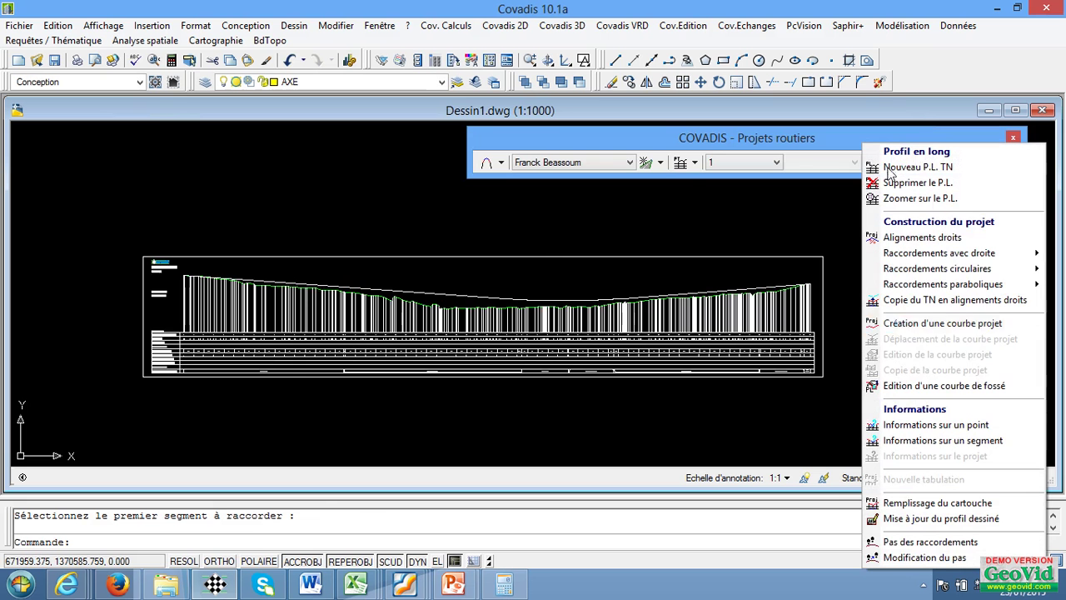
{"action": "left_click", "coordinate": [889, 324]}
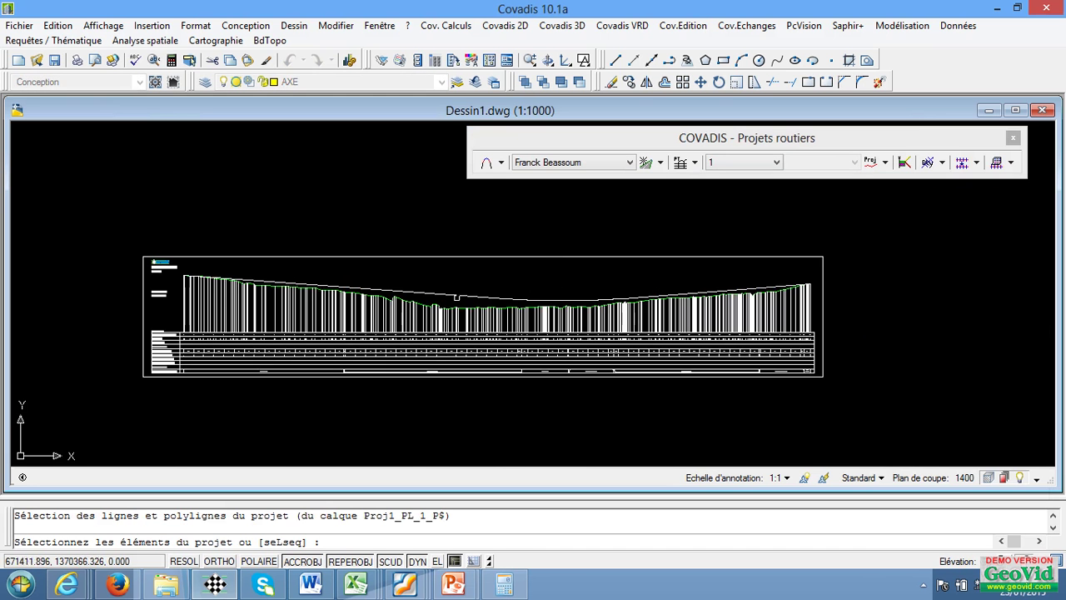
{"action": "scroll", "coordinate": [457, 296], "scroll_direction": "up", "scroll_amount": 3}
{"action": "left_click", "coordinate": [382, 288]}
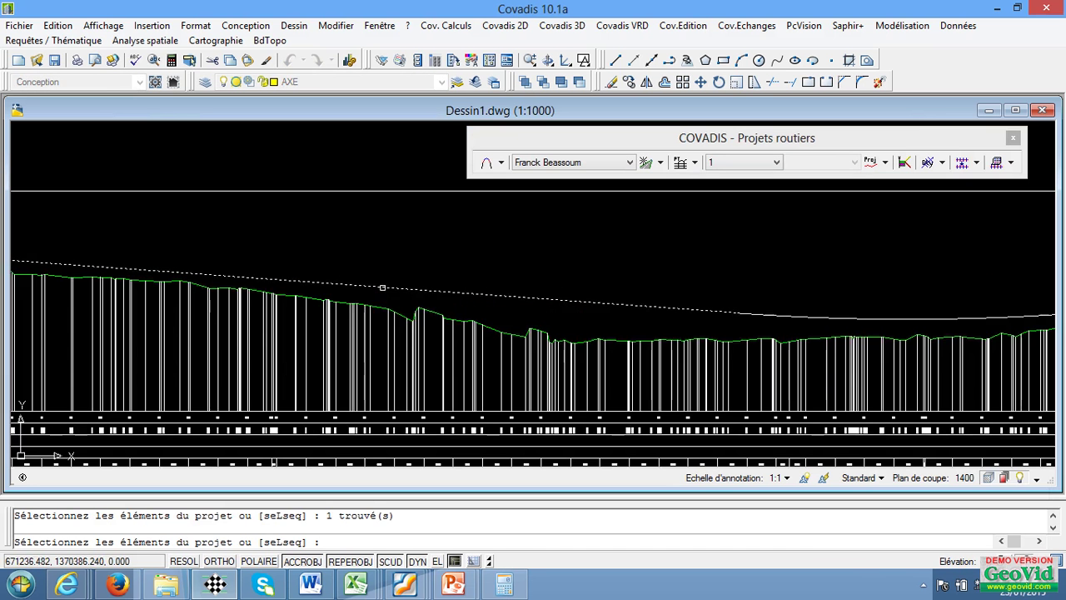
{"action": "scroll", "coordinate": [417, 292], "scroll_direction": "down", "scroll_amount": 3}
{"action": "scroll", "coordinate": [508, 303], "scroll_direction": "up", "scroll_amount": 3}
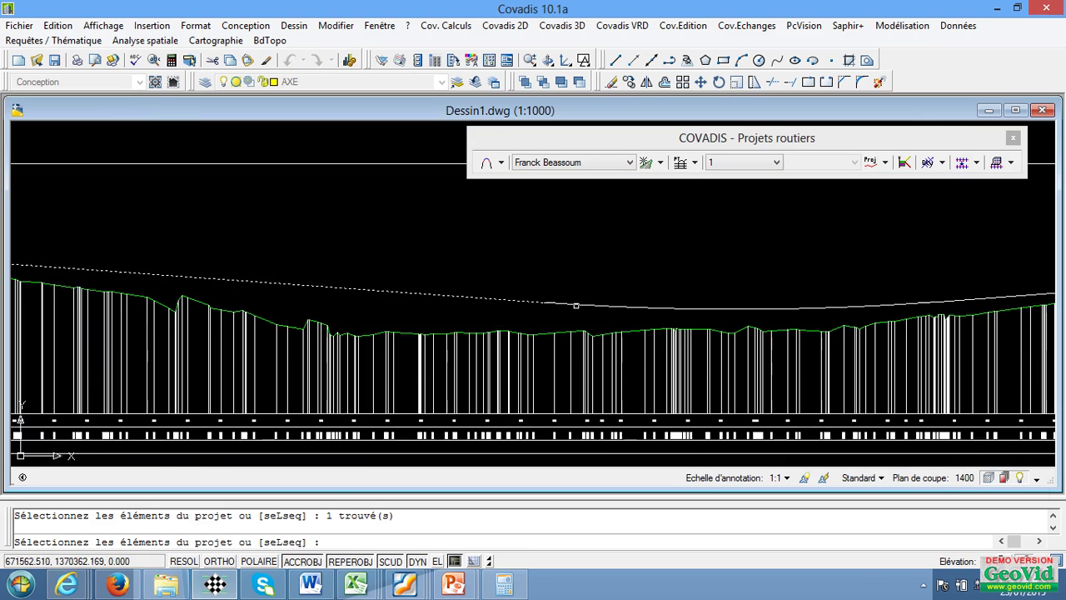
{"action": "left_click", "coordinate": [579, 305]}
{"action": "scroll", "coordinate": [579, 305], "scroll_direction": "down", "scroll_amount": 3}
{"action": "scroll", "coordinate": [579, 305], "scroll_direction": "up", "scroll_amount": 4}
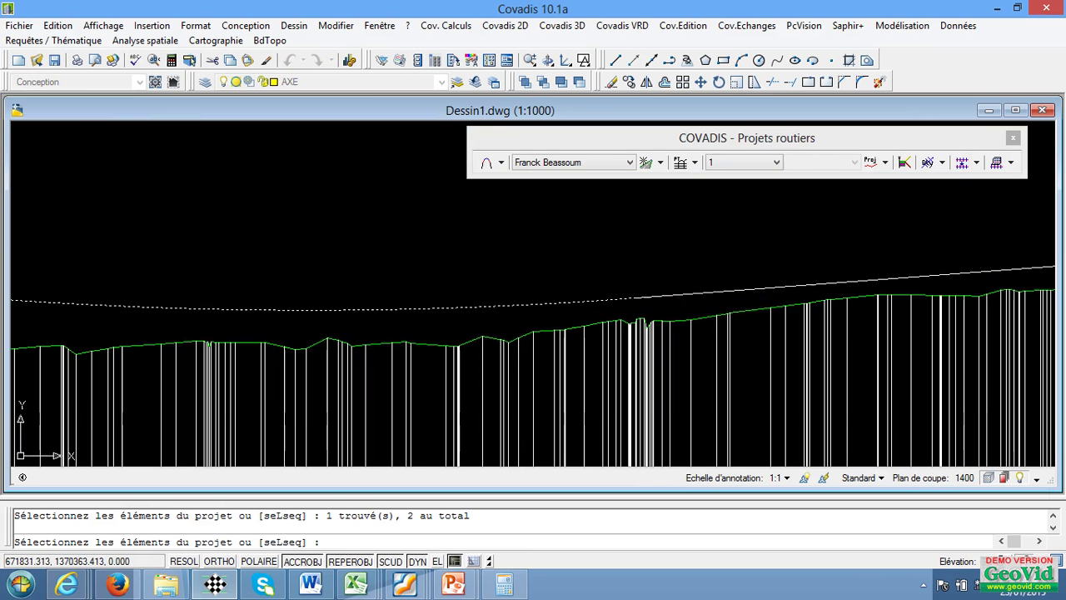
{"action": "left_click", "coordinate": [657, 296]}
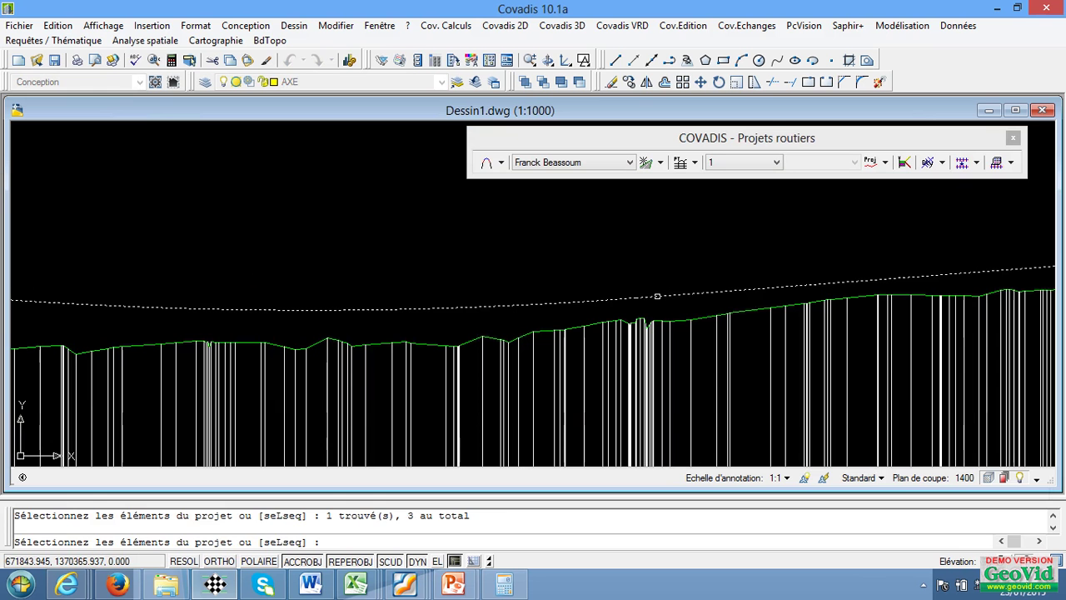
{"action": "key", "text": "Return"}
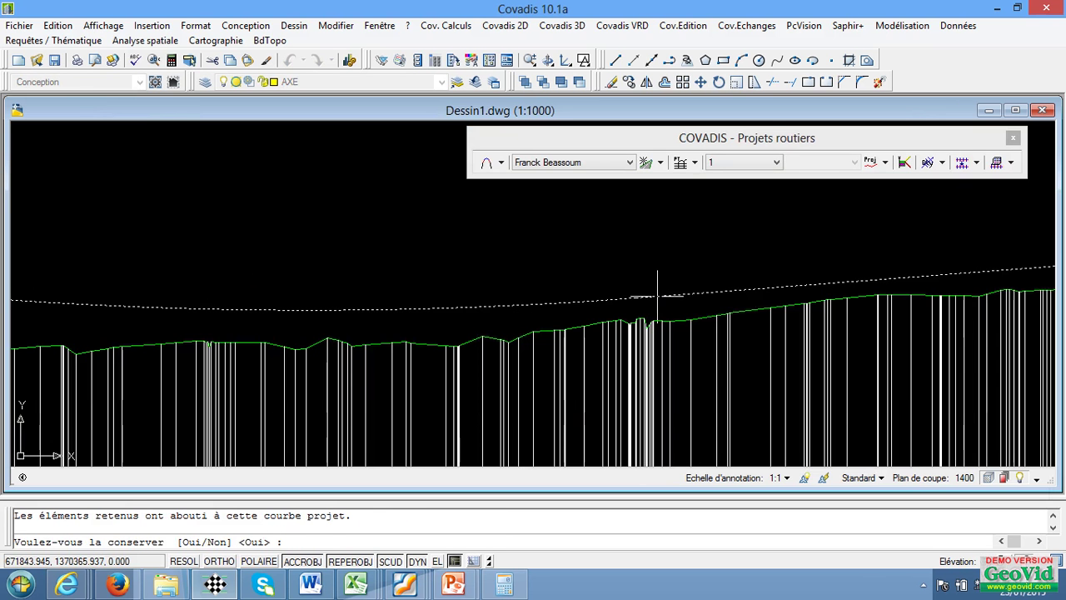
{"action": "key", "text": "Return"}
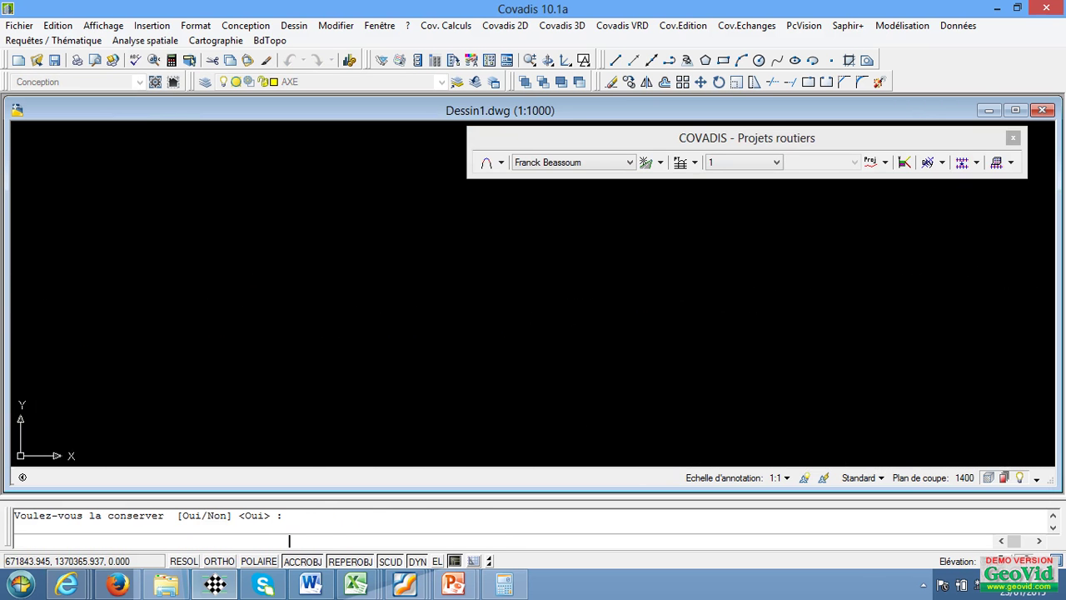
{"action": "key", "text": "Return"}
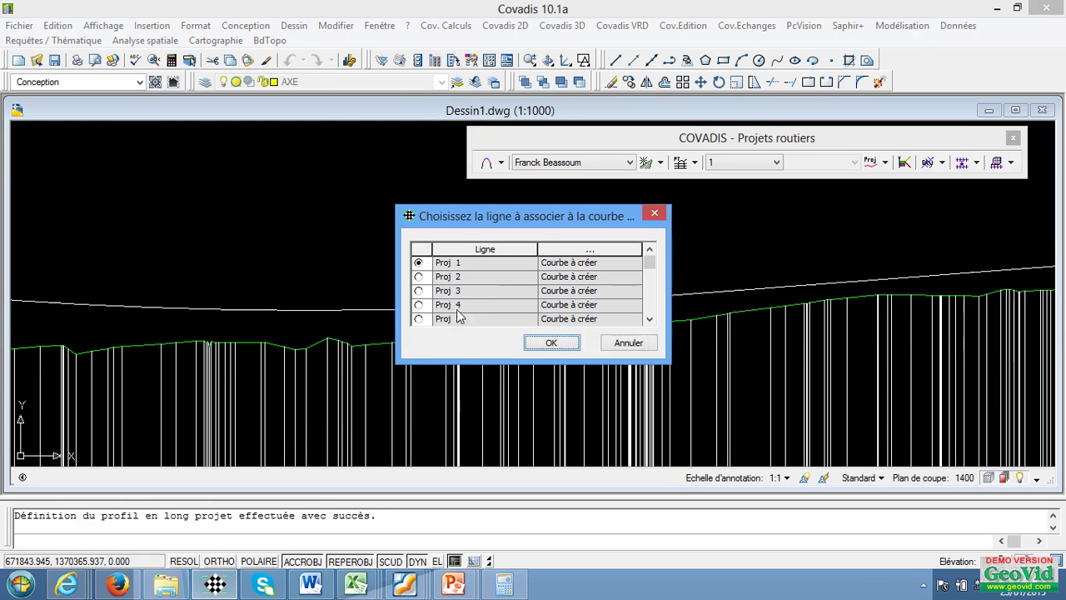
- Associate the project curve with line Proj 1 so it shows in red above the terrain
{"action": "left_click", "coordinate": [547, 344]}
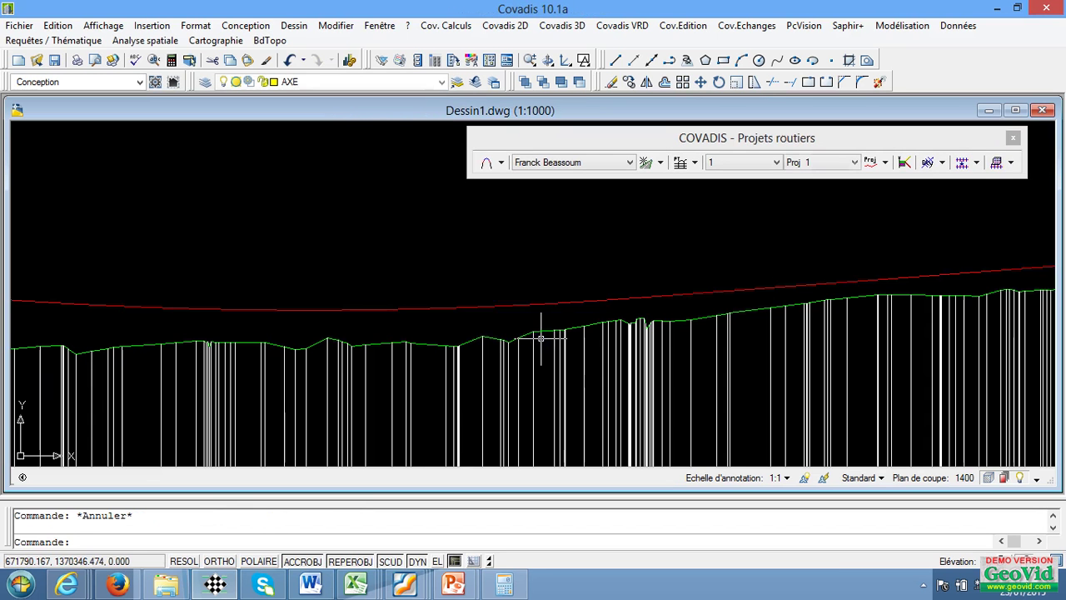
{"action": "scroll", "coordinate": [490, 340], "scroll_direction": "up", "scroll_amount": 8}
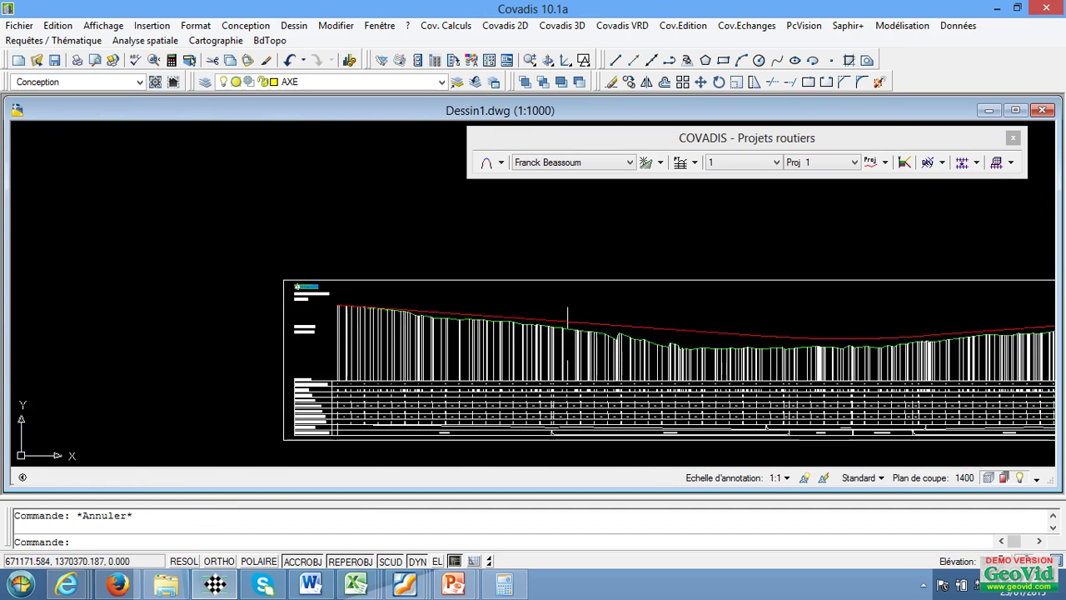
{"action": "scroll", "coordinate": [581, 329], "scroll_direction": "down", "scroll_amount": 4}
{"action": "scroll", "coordinate": [670, 373], "scroll_direction": "up", "scroll_amount": 6}
{"action": "scroll", "coordinate": [583, 338], "scroll_direction": "up", "scroll_amount": 2}
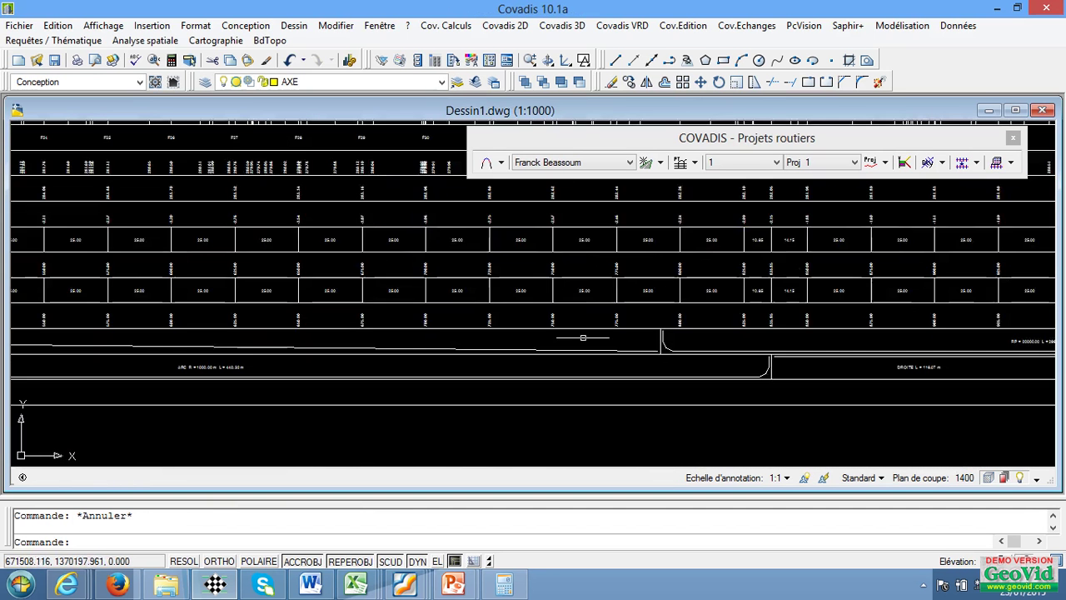
{"action": "scroll", "coordinate": [712, 329], "scroll_direction": "down", "scroll_amount": 4}
{"action": "scroll", "coordinate": [663, 348], "scroll_direction": "up", "scroll_amount": 6}
{"action": "scroll", "coordinate": [663, 348], "scroll_direction": "up", "scroll_amount": 5}
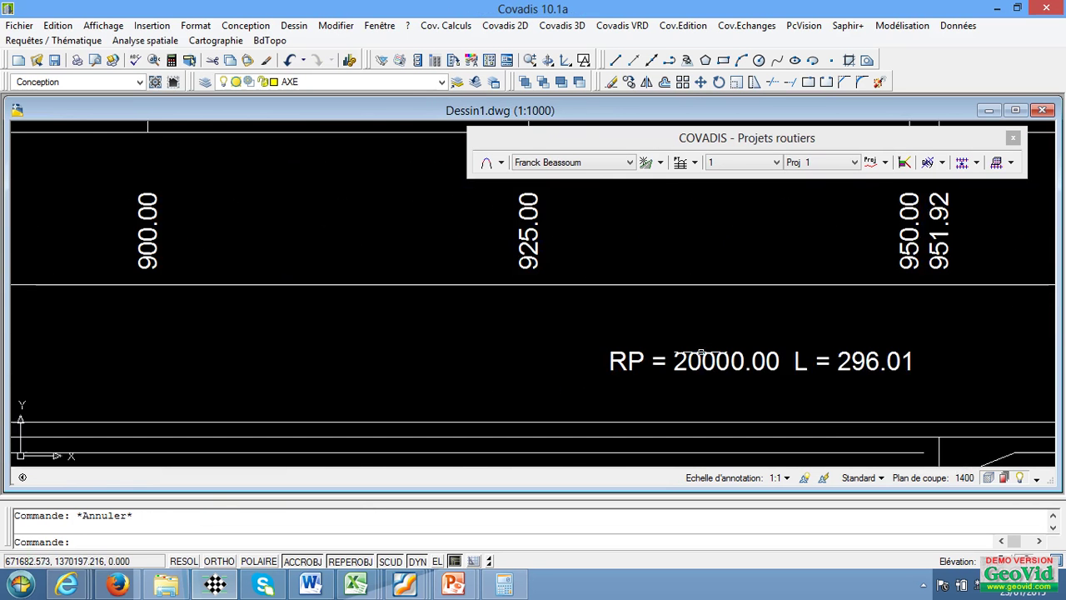
{"action": "scroll", "coordinate": [688, 360], "scroll_direction": "down", "scroll_amount": 5}
{"action": "scroll", "coordinate": [660, 348], "scroll_direction": "up", "scroll_amount": 2}
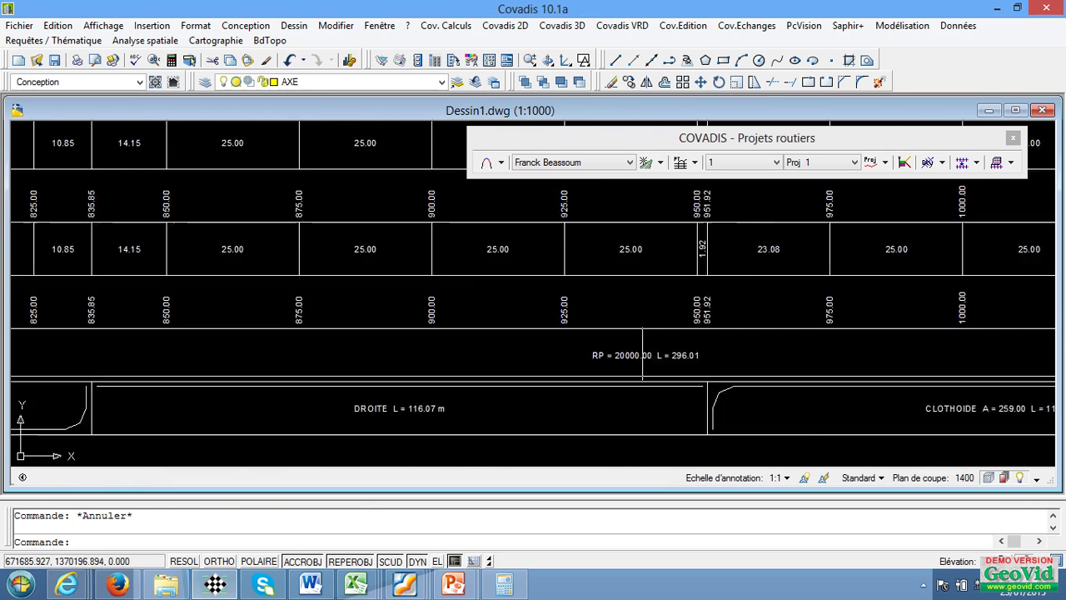
{"action": "scroll", "coordinate": [617, 350], "scroll_direction": "down", "scroll_amount": 6}
{"action": "scroll", "coordinate": [602, 356], "scroll_direction": "up", "scroll_amount": 6}
{"action": "scroll", "coordinate": [603, 356], "scroll_direction": "down", "scroll_amount": 7}
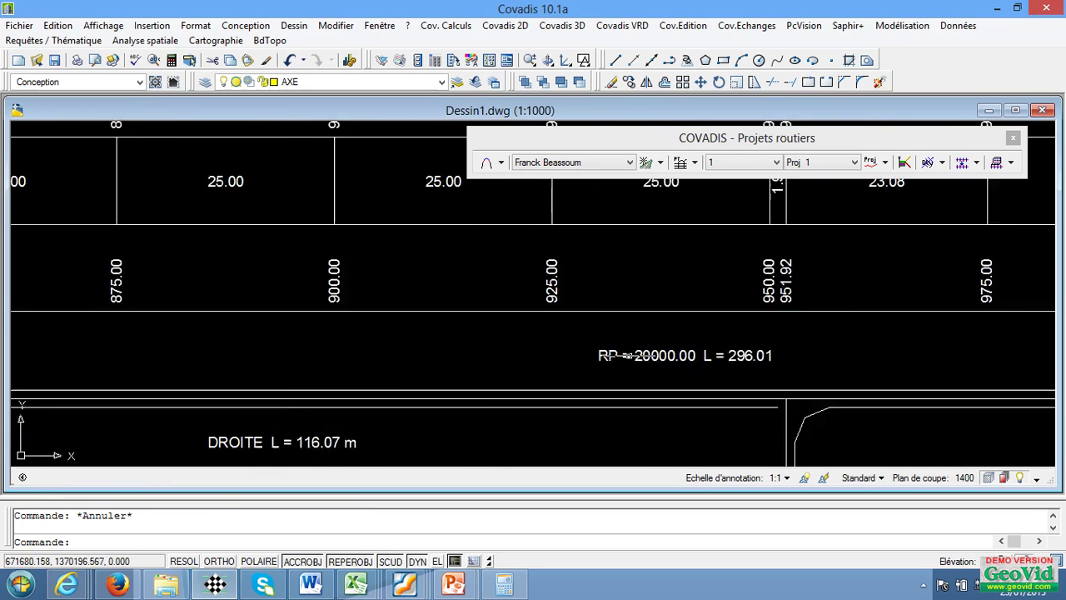
{"action": "scroll", "coordinate": [692, 330], "scroll_direction": "down", "scroll_amount": 4}
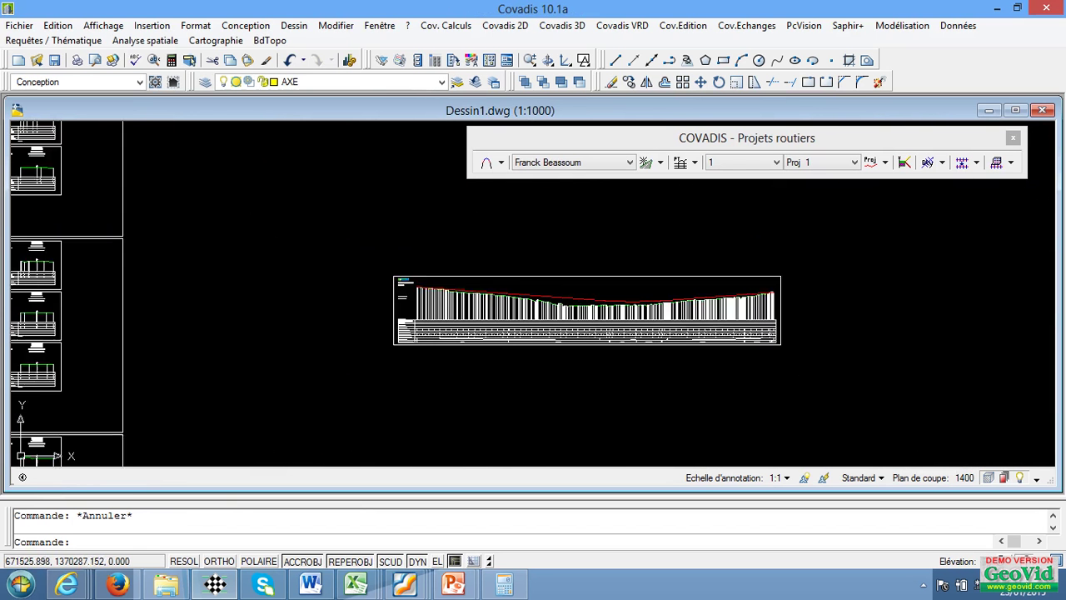
{"action": "scroll", "coordinate": [540, 318], "scroll_direction": "down", "scroll_amount": 2}
{"action": "scroll", "coordinate": [500, 313], "scroll_direction": "up", "scroll_amount": 5}
{"action": "scroll", "coordinate": [482, 313], "scroll_direction": "down", "scroll_amount": 7}
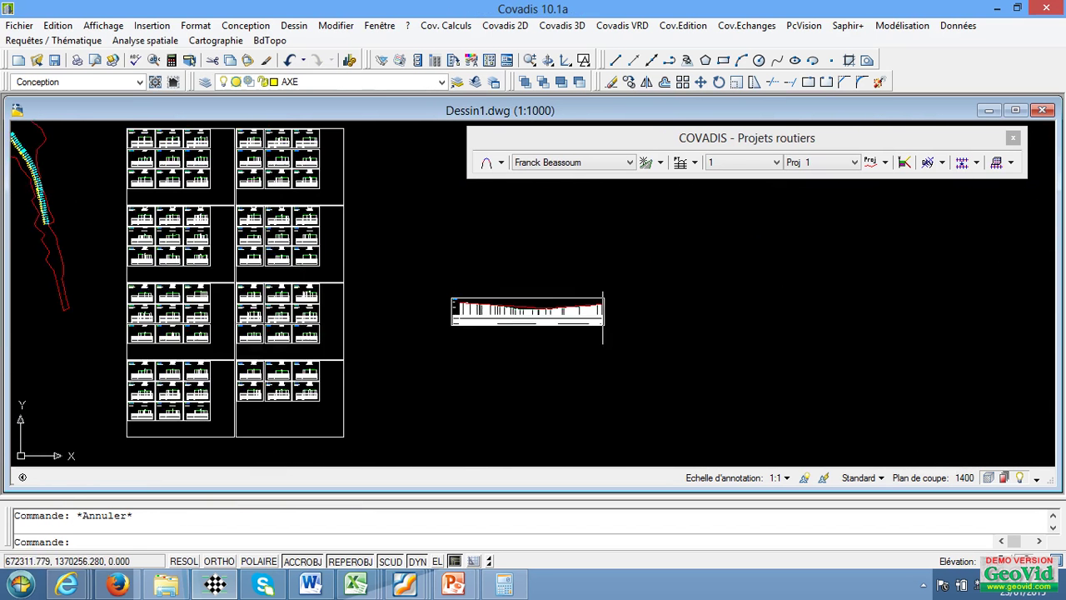
{"action": "scroll", "coordinate": [597, 316], "scroll_direction": "up", "scroll_amount": 5}
{"action": "scroll", "coordinate": [558, 305], "scroll_direction": "up", "scroll_amount": 2}
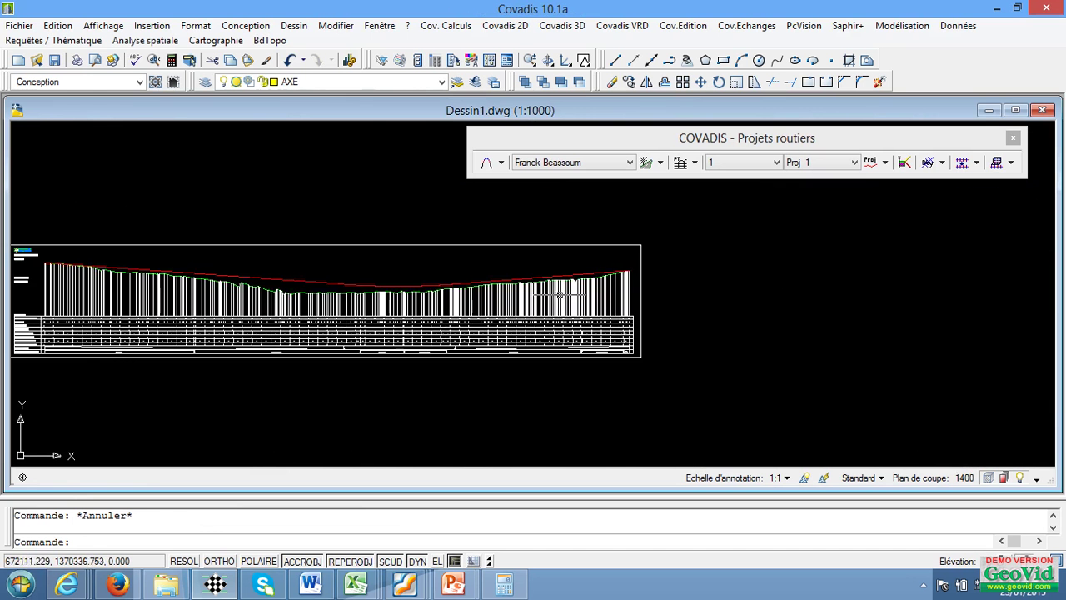
{"action": "scroll", "coordinate": [512, 308], "scroll_direction": "down", "scroll_amount": 4}
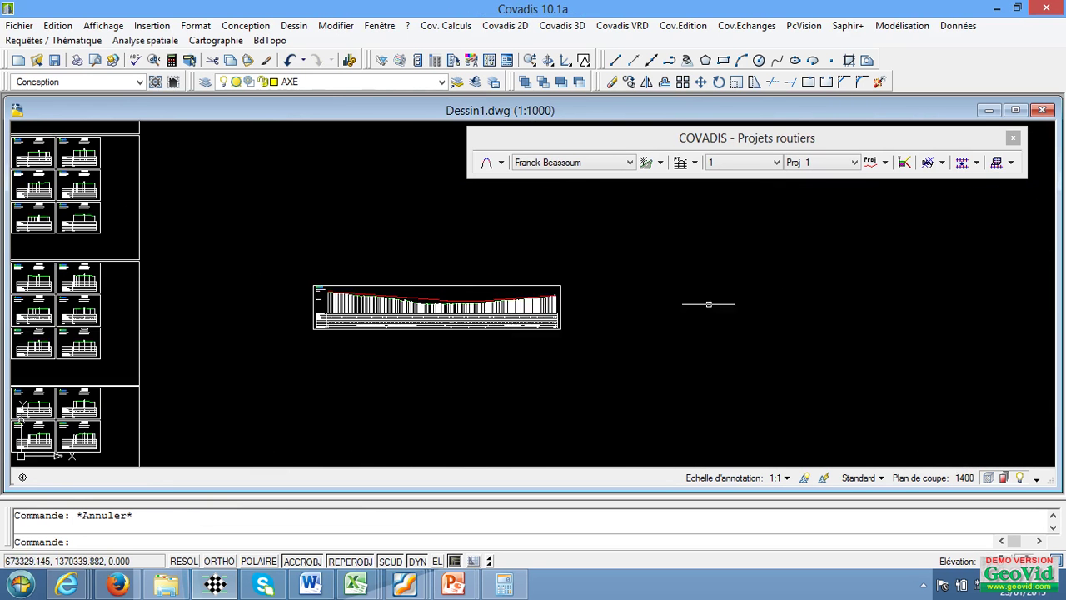
{"action": "scroll", "coordinate": [517, 310], "scroll_direction": "up", "scroll_amount": 4}
{"action": "scroll", "coordinate": [494, 303], "scroll_direction": "down", "scroll_amount": 4}
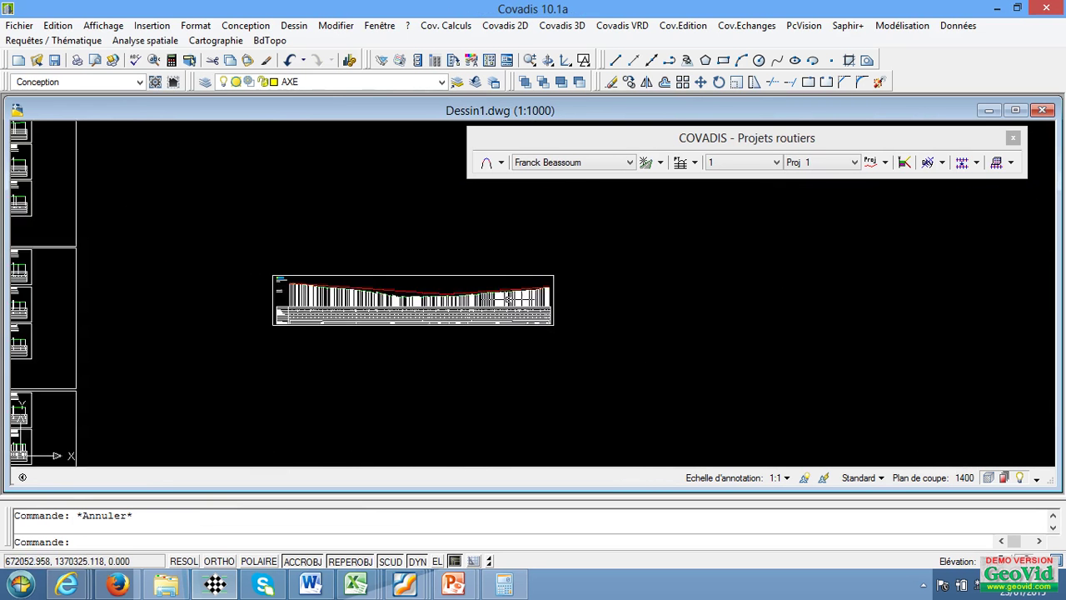
{"action": "scroll", "coordinate": [541, 291], "scroll_direction": "up", "scroll_amount": 3}
{"action": "scroll", "coordinate": [718, 309], "scroll_direction": "down", "scroll_amount": 3}
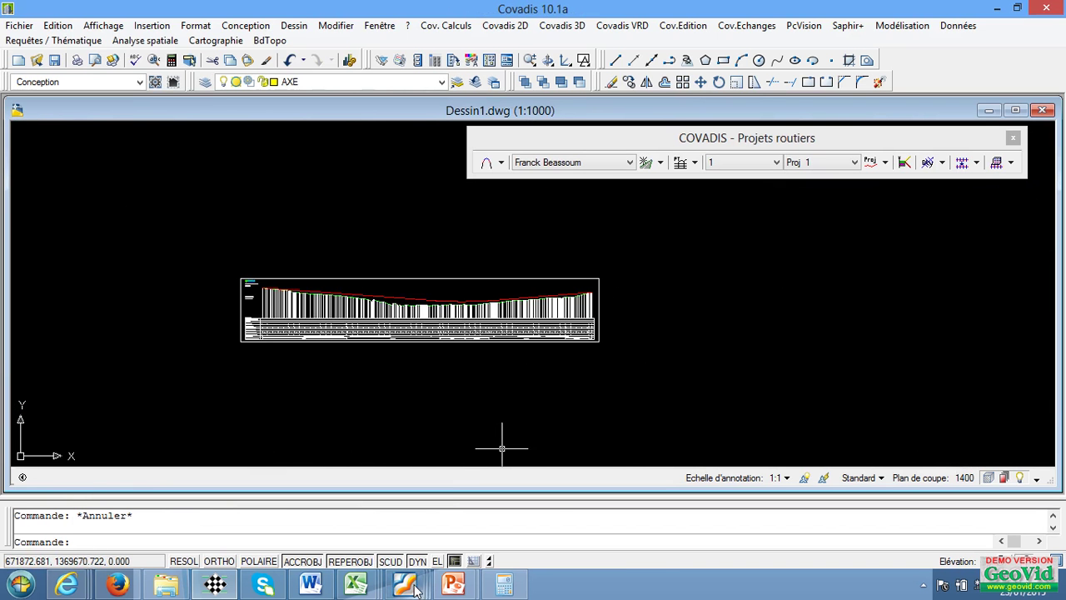
{"action": "mouse_move", "coordinate": [406, 587]}
{"action": "left_click", "coordinate": [437, 513]}
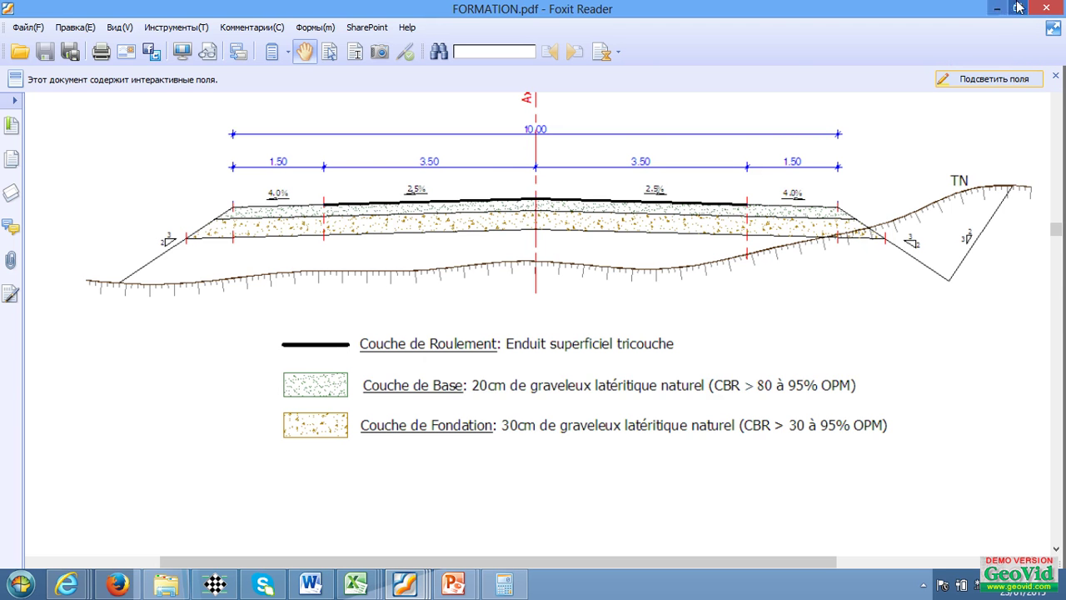
{"action": "left_click", "coordinate": [215, 585]}
{"action": "scroll", "coordinate": [418, 302], "scroll_direction": "down", "scroll_amount": 4}
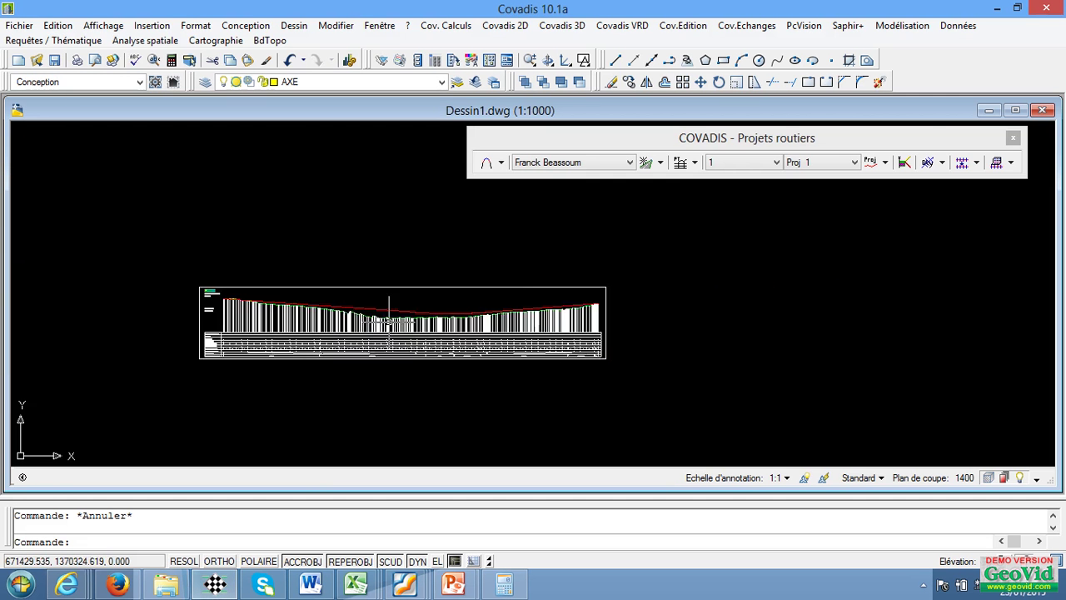
- Launch _CovaPTypDef to open PROFIL TYPE.dty in the half typical-profile editor
{"action": "scroll", "coordinate": [571, 281], "scroll_direction": "up", "scroll_amount": 2}
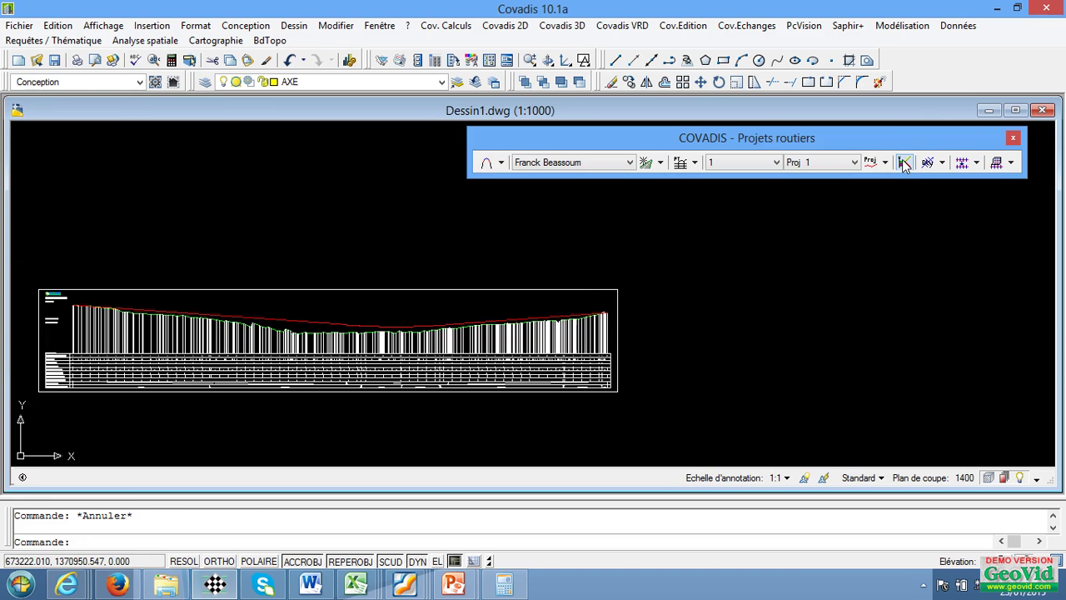
{"action": "left_click", "coordinate": [904, 163]}
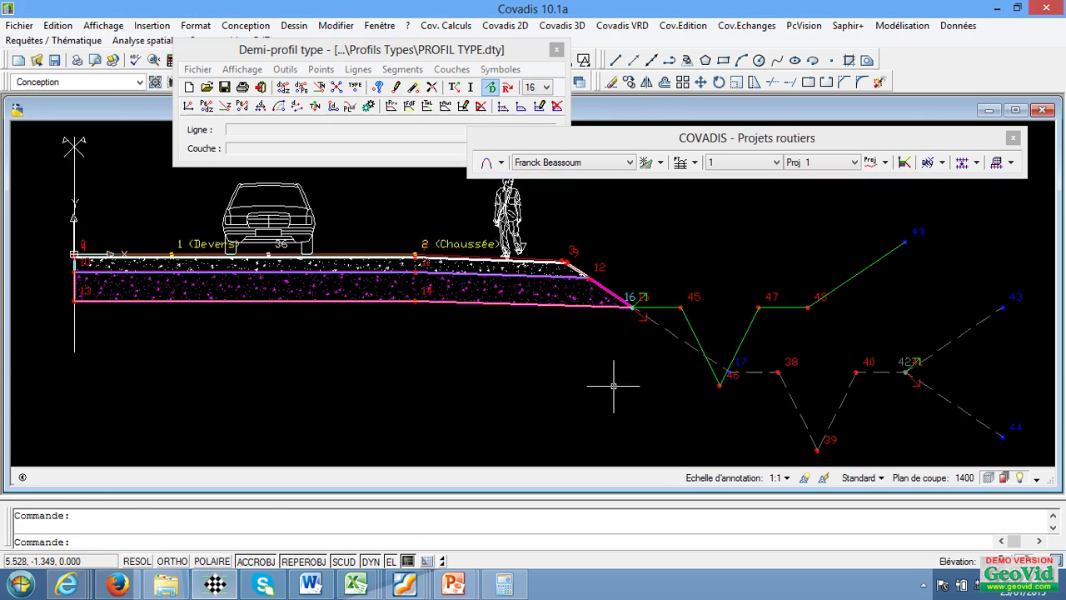
{"action": "scroll", "coordinate": [614, 381], "scroll_direction": "down", "scroll_amount": 2}
{"action": "scroll", "coordinate": [566, 287], "scroll_direction": "up", "scroll_amount": 3}
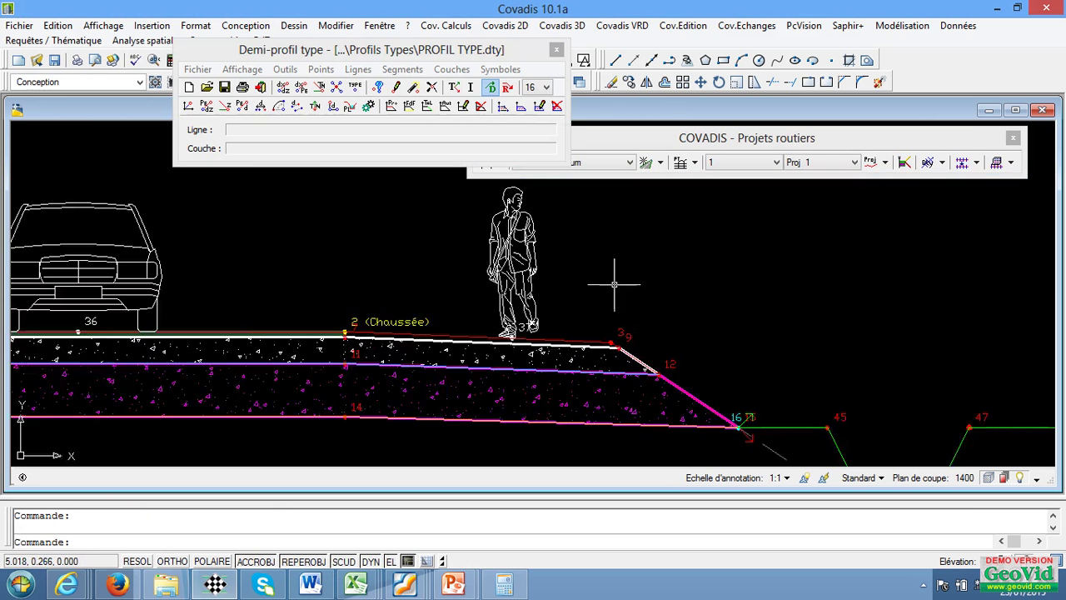
{"action": "scroll", "coordinate": [614, 286], "scroll_direction": "down", "scroll_amount": 1}
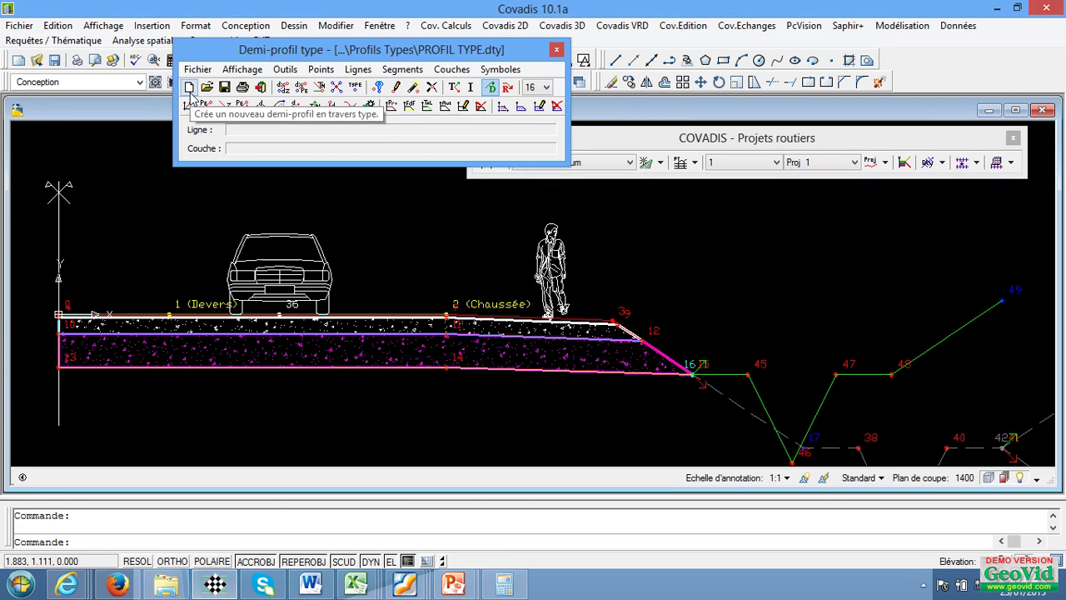
- Create a new blank Demi-profil template, check the Points menu, and display FORMATION.pdf in Foxit Reader
{"action": "left_click", "coordinate": [190, 90]}
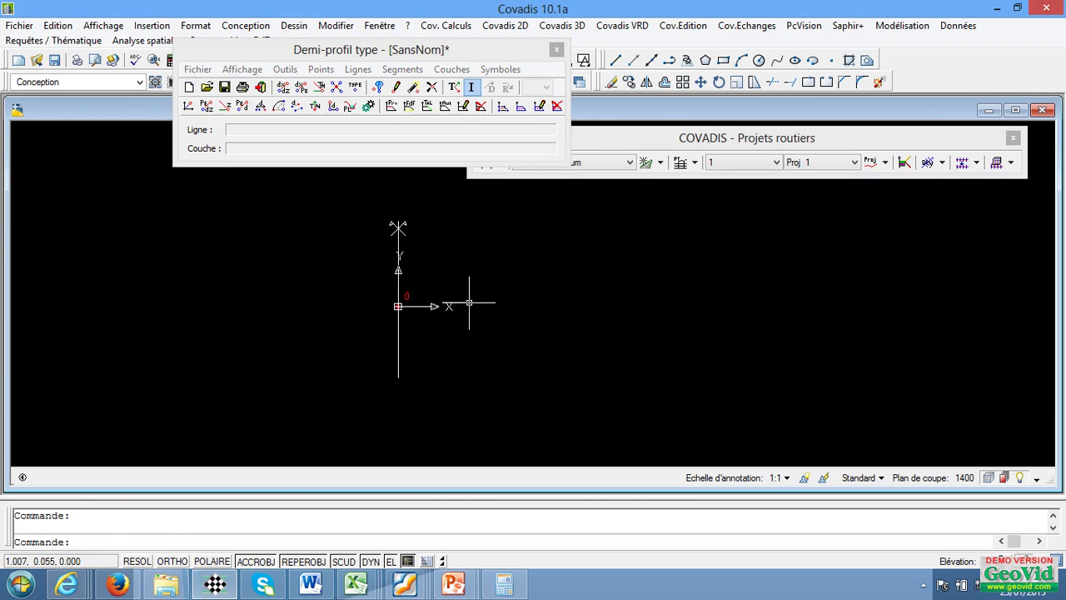
{"action": "scroll", "coordinate": [409, 321], "scroll_direction": "down", "scroll_amount": 2}
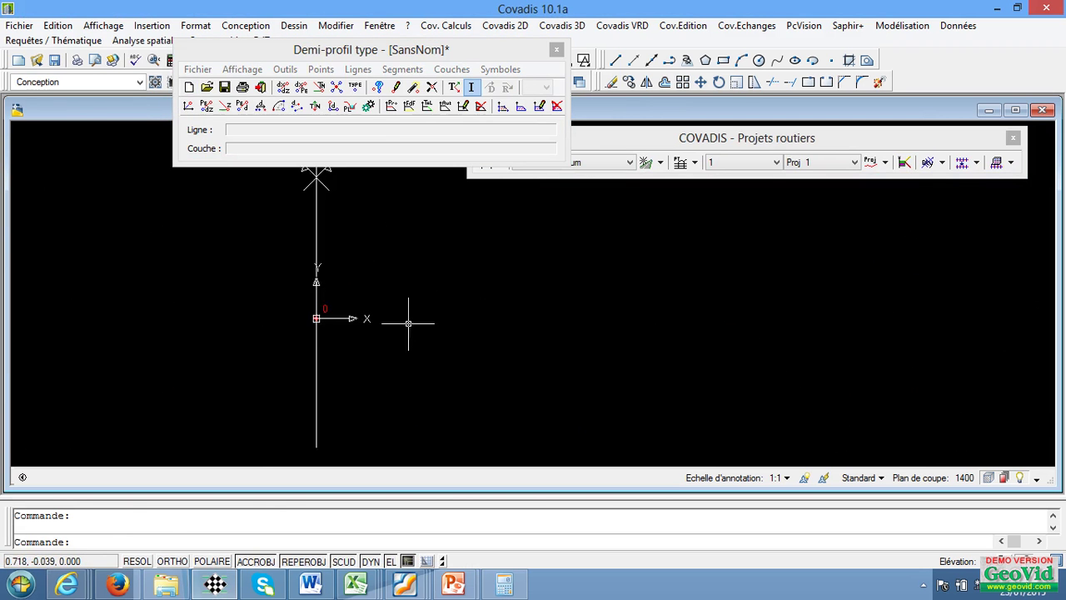
{"action": "scroll", "coordinate": [388, 279], "scroll_direction": "up", "scroll_amount": 2}
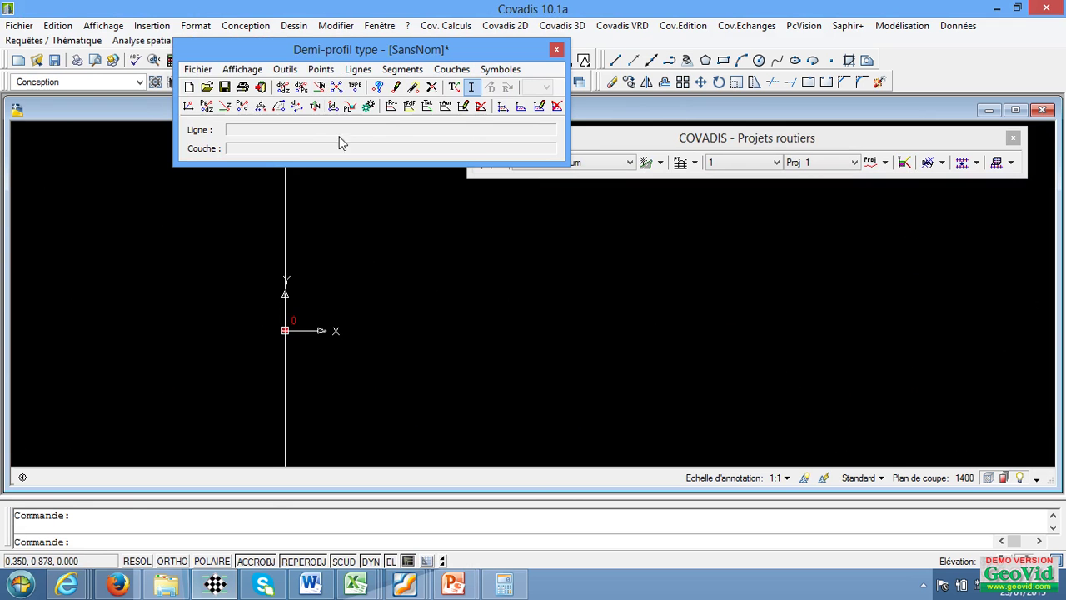
{"action": "left_click", "coordinate": [320, 71]}
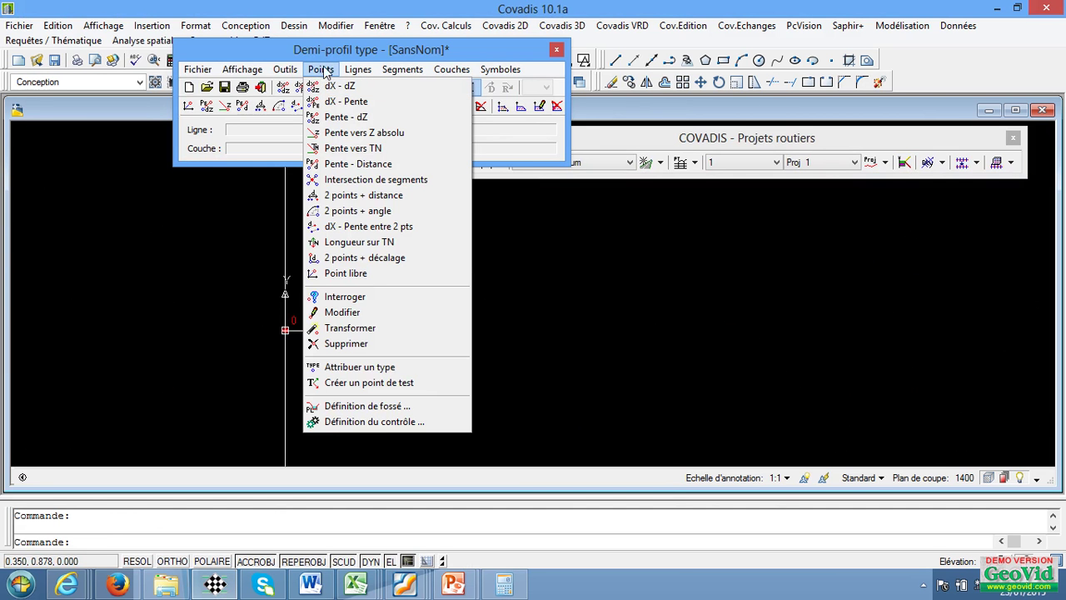
{"action": "left_click", "coordinate": [406, 585]}
{"action": "left_click", "coordinate": [401, 515]}
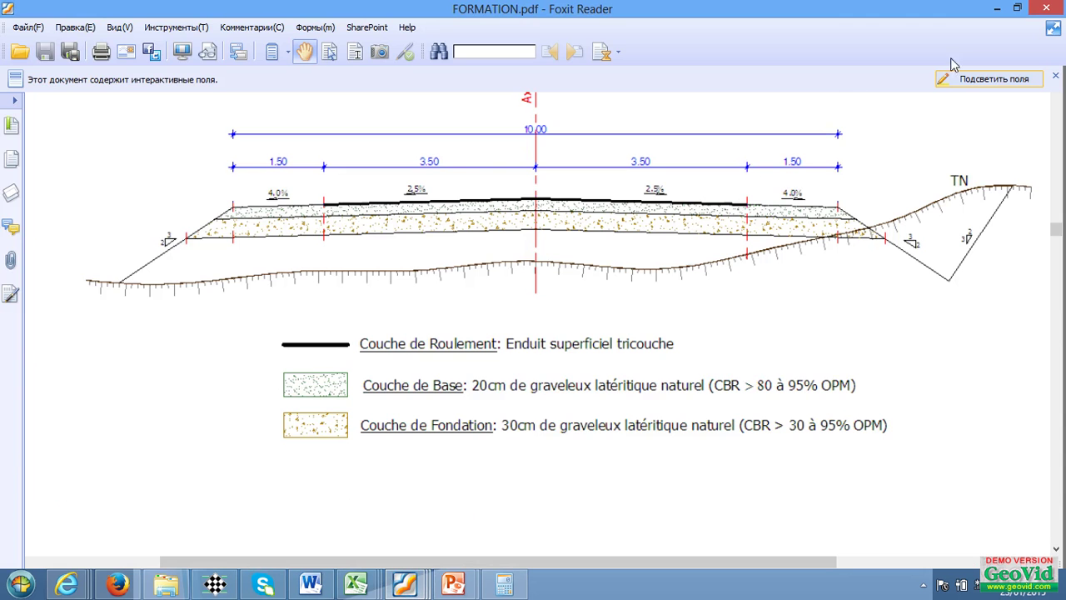
- Minimize Foxit Reader to return to the blank SansNom template in Covadis
{"action": "left_click", "coordinate": [998, 9]}
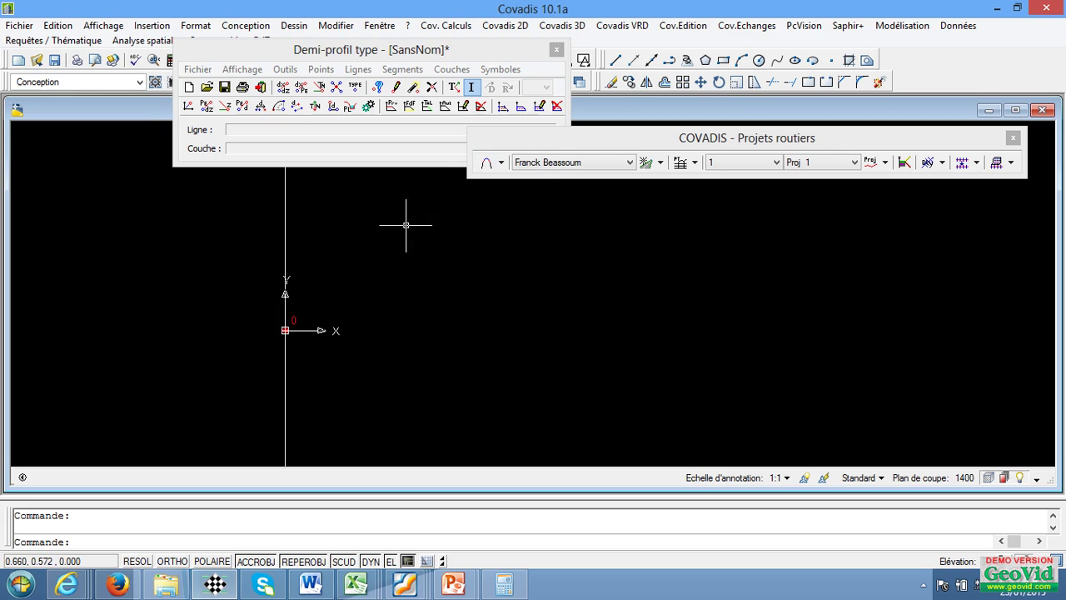
- Place point 1 from point 0 using dX - dZ with dX 1 and dZ 0
{"action": "left_click", "coordinate": [320, 83]}
{"action": "left_click", "coordinate": [322, 72]}
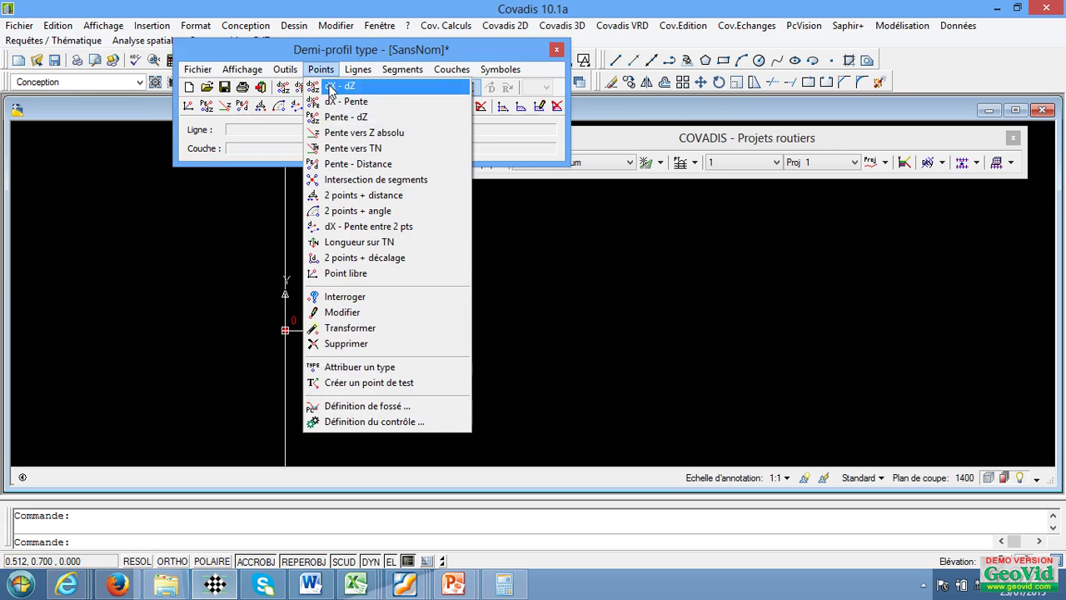
{"action": "left_click", "coordinate": [330, 87]}
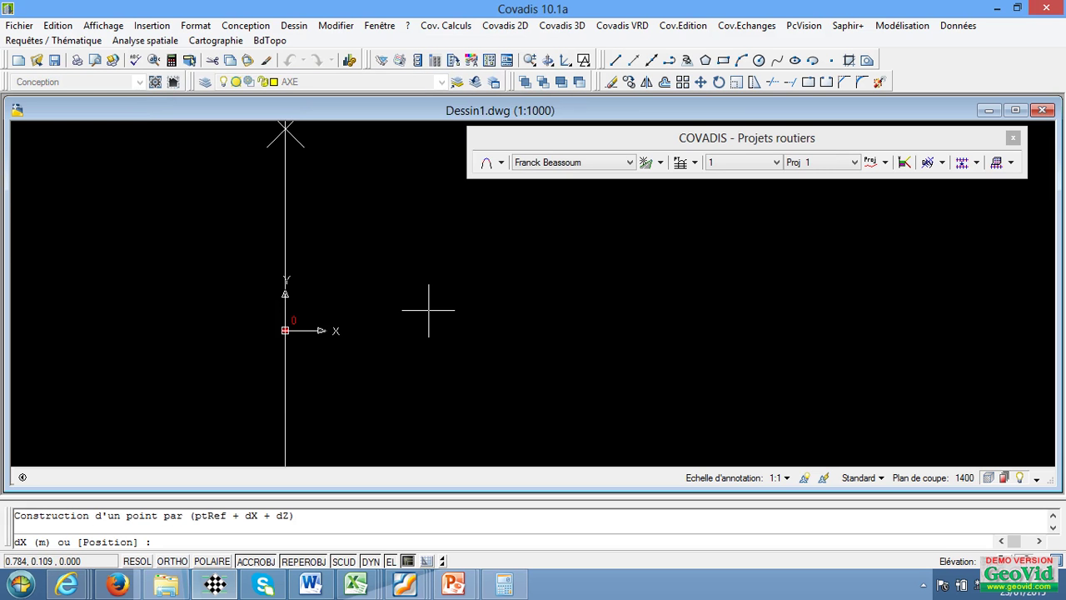
{"action": "type", "text": "1"}
{"action": "key", "text": "Return"}
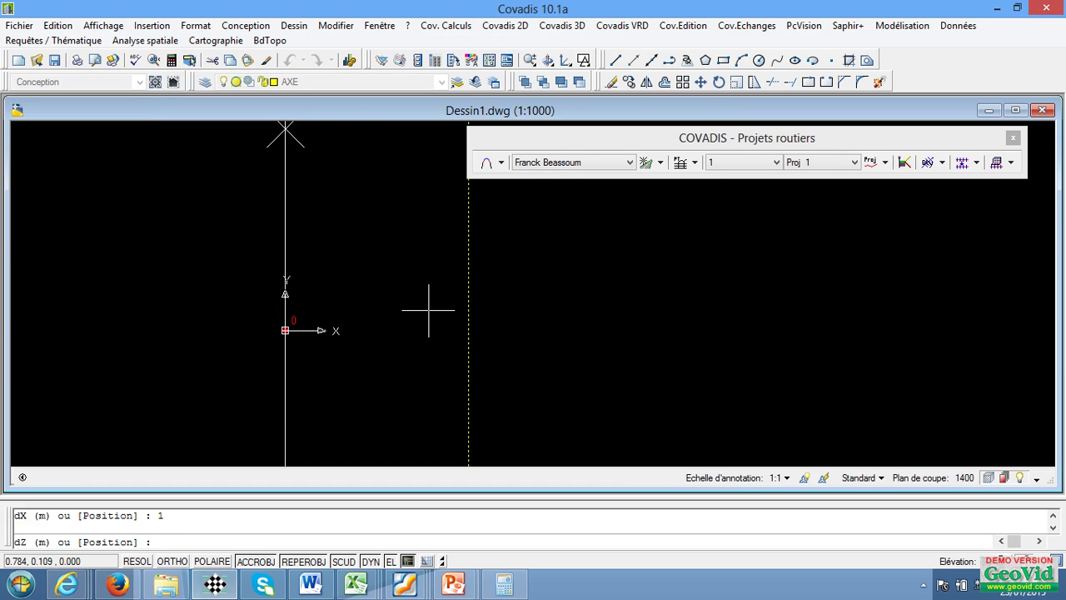
{"action": "key", "text": "Return"}
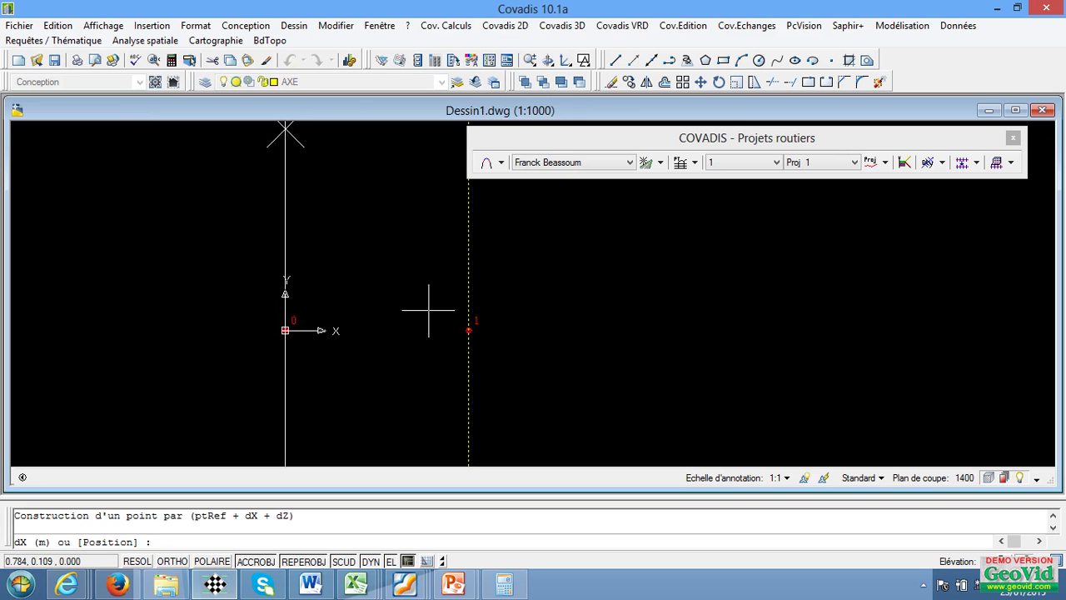
{"action": "key", "text": "Return"}
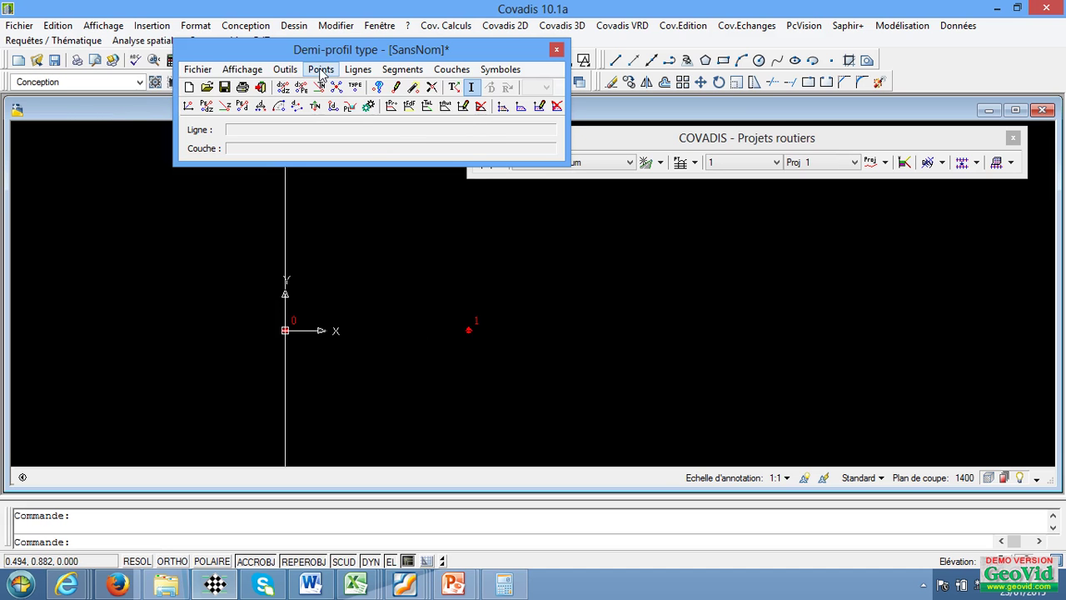
- Create point 2 at 3.5 m from the axis origin toward point 1, using 2 points + distance
{"action": "left_click", "coordinate": [321, 71]}
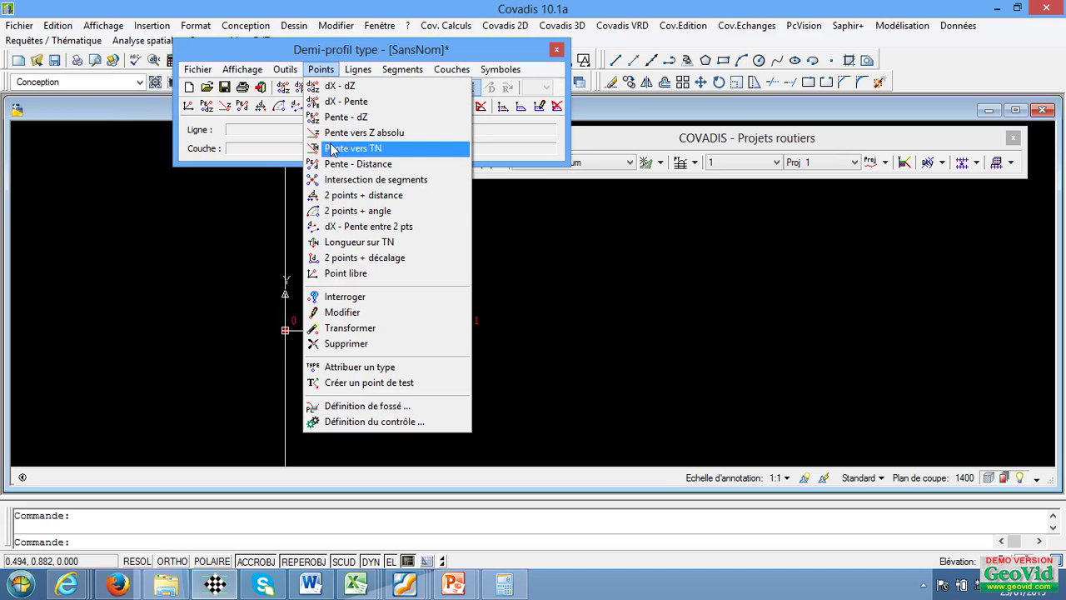
{"action": "left_click", "coordinate": [357, 195]}
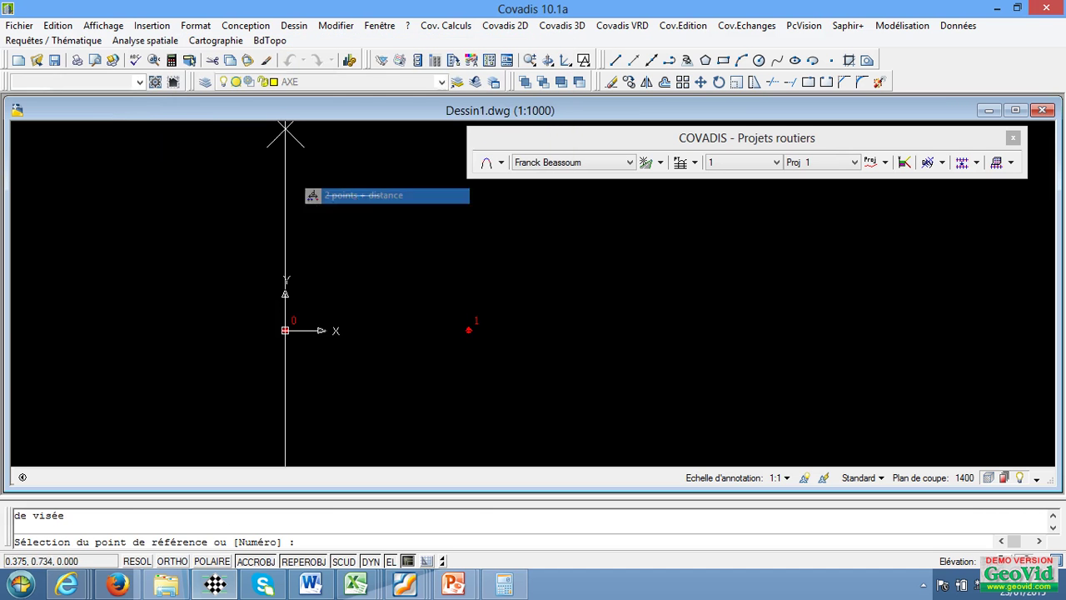
{"action": "left_click", "coordinate": [285, 331]}
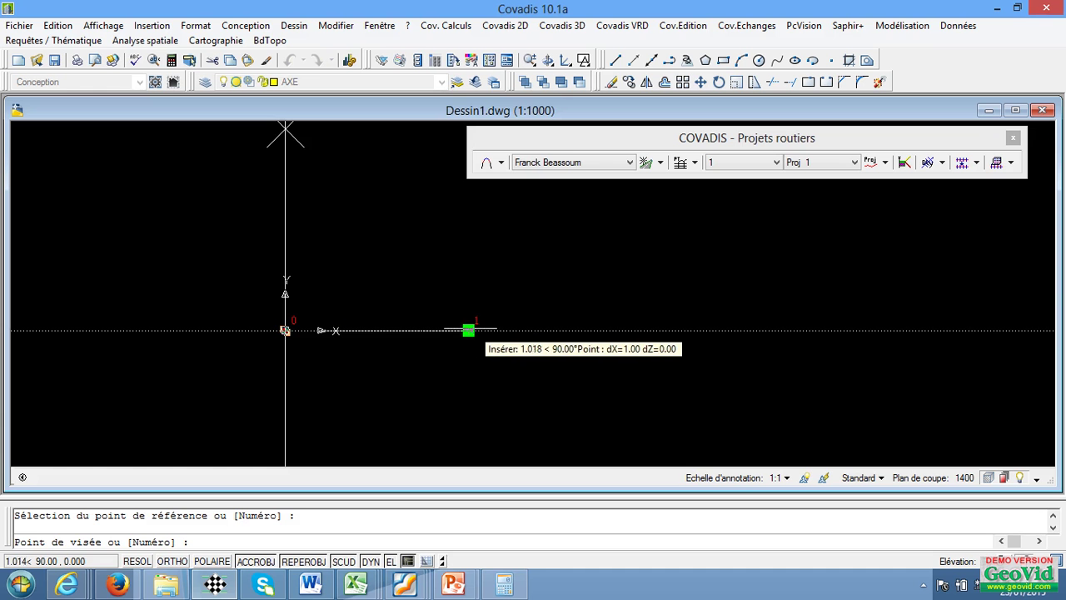
{"action": "left_click", "coordinate": [469, 329]}
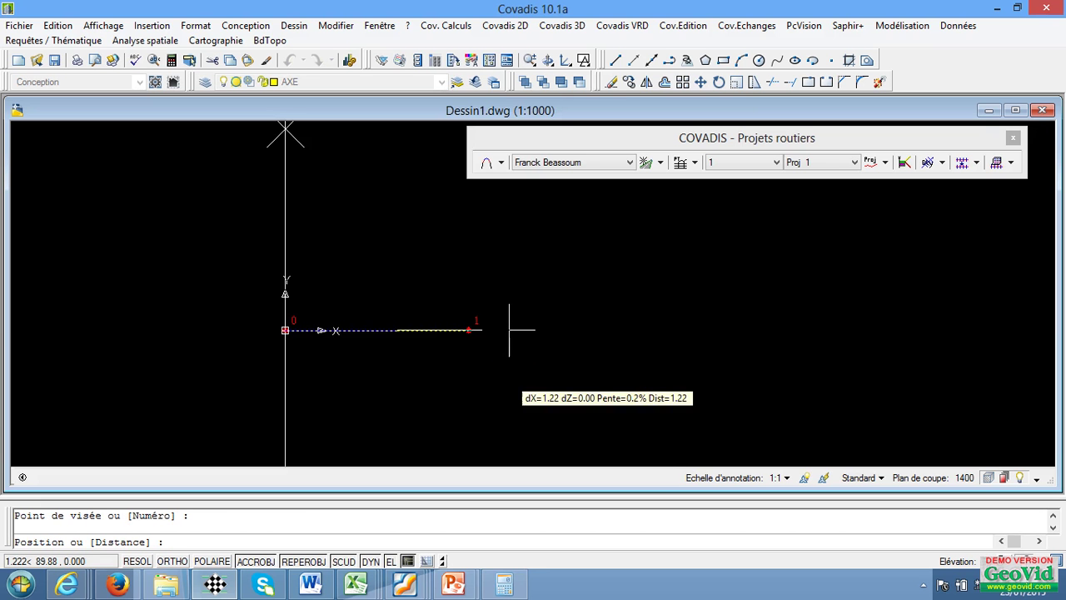
{"action": "type", "text": "3.5"}
{"action": "key", "text": "Return"}
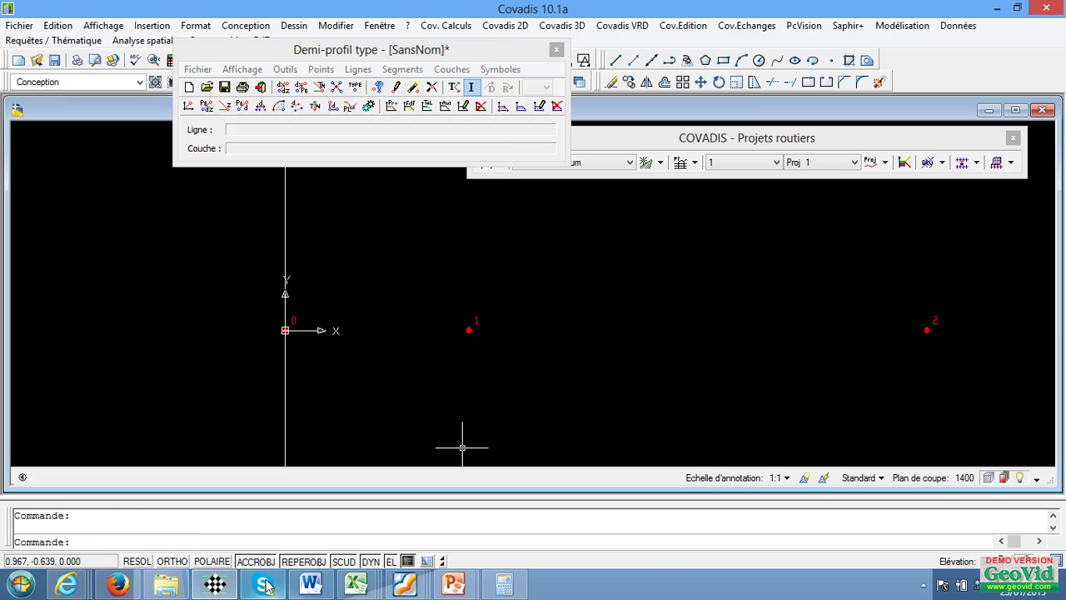
- Review the FORMATION.pdf cross-section in Foxit Reader, then return to Covadis
{"action": "mouse_move", "coordinate": [404, 584]}
{"action": "left_click", "coordinate": [397, 526]}
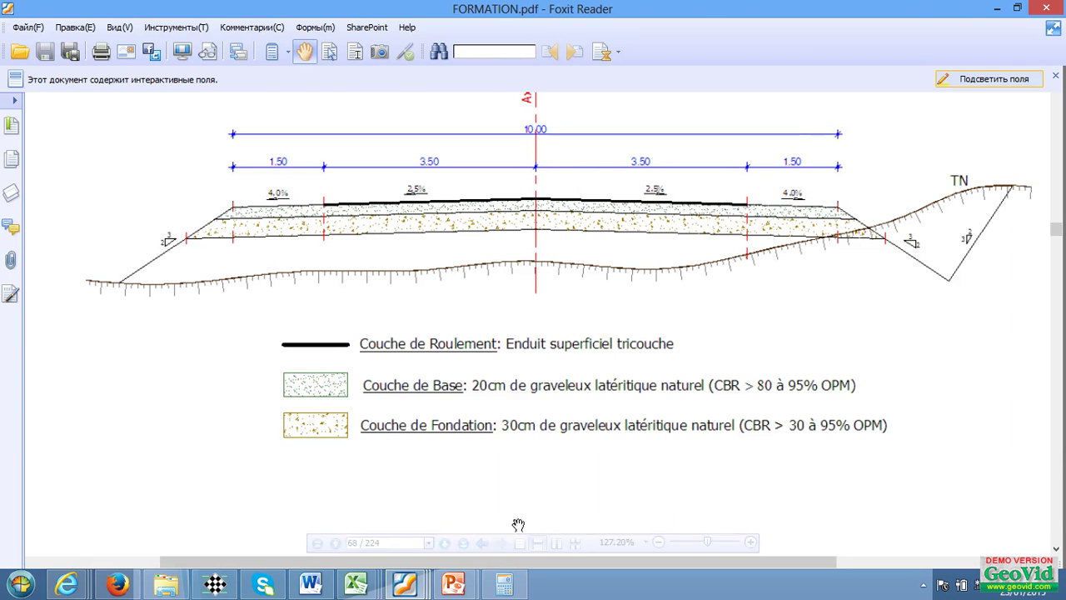
{"action": "left_click", "coordinate": [215, 585]}
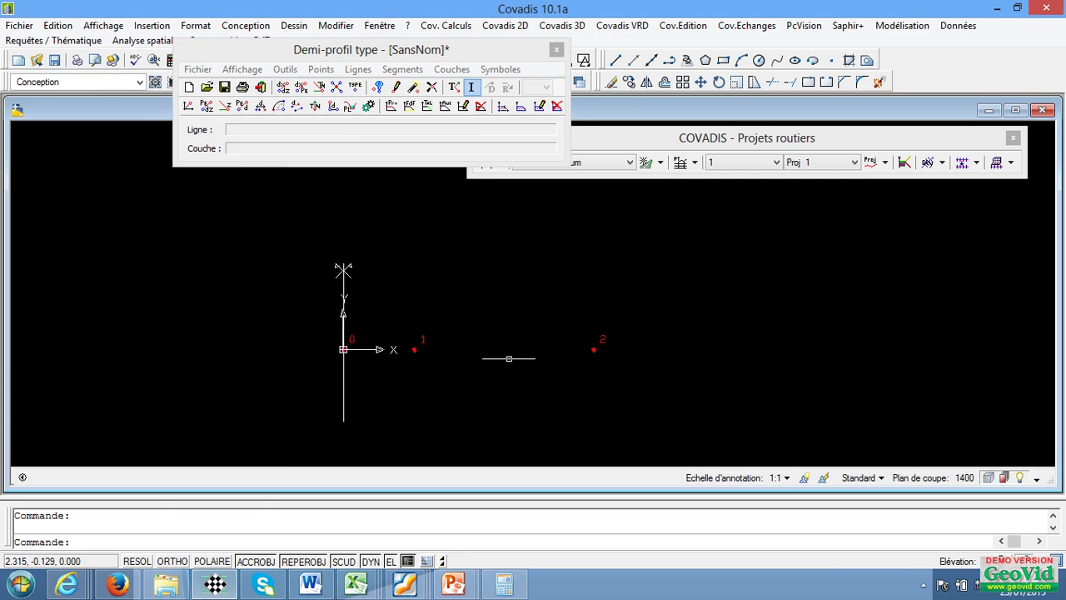
- Start a dX - dZ point from point 2 with dX 1.5, checking the 4% shoulder slope in FORMATION.pdf
{"action": "left_click", "coordinate": [321, 69]}
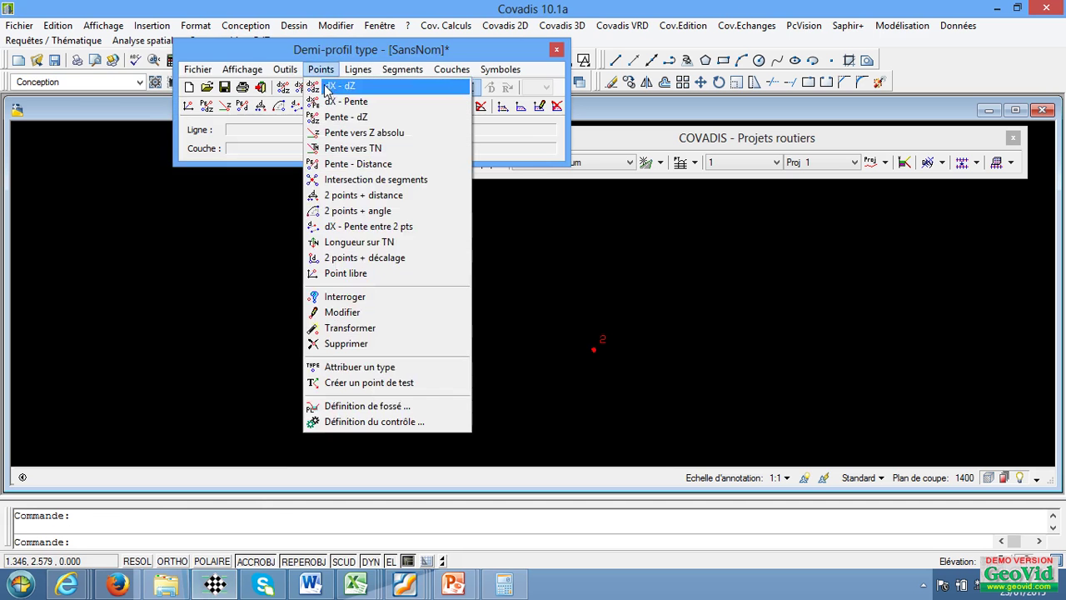
{"action": "left_click", "coordinate": [333, 86]}
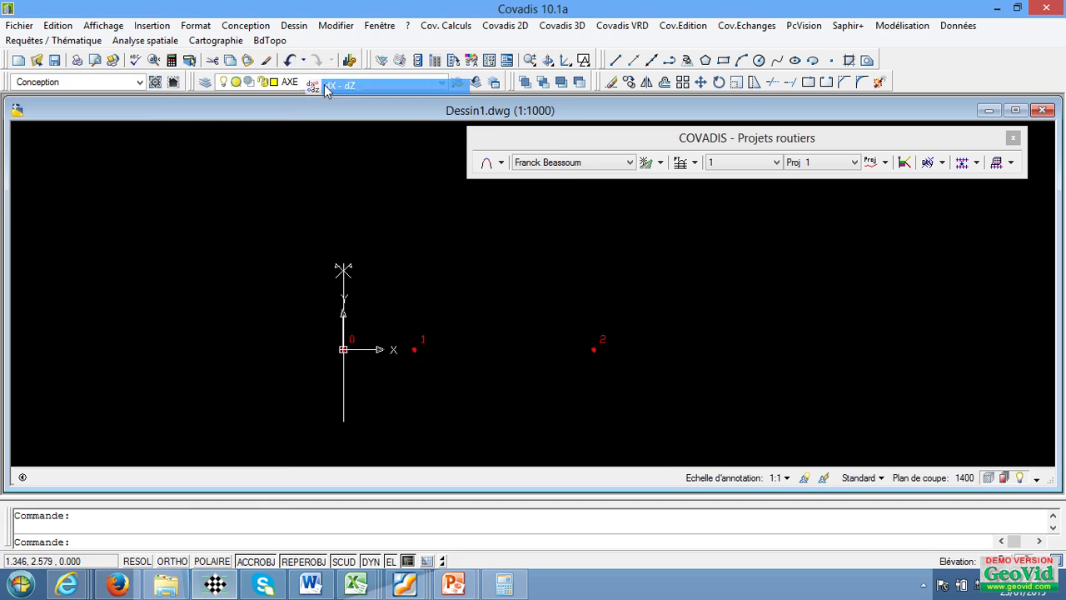
{"action": "left_click", "coordinate": [601, 357]}
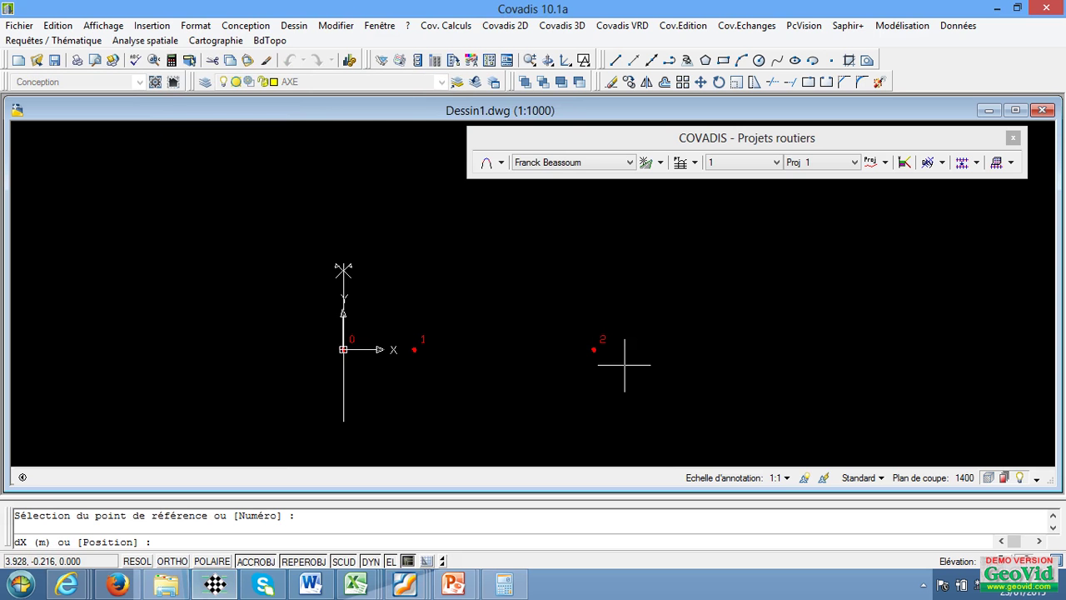
{"action": "key", "text": "Return"}
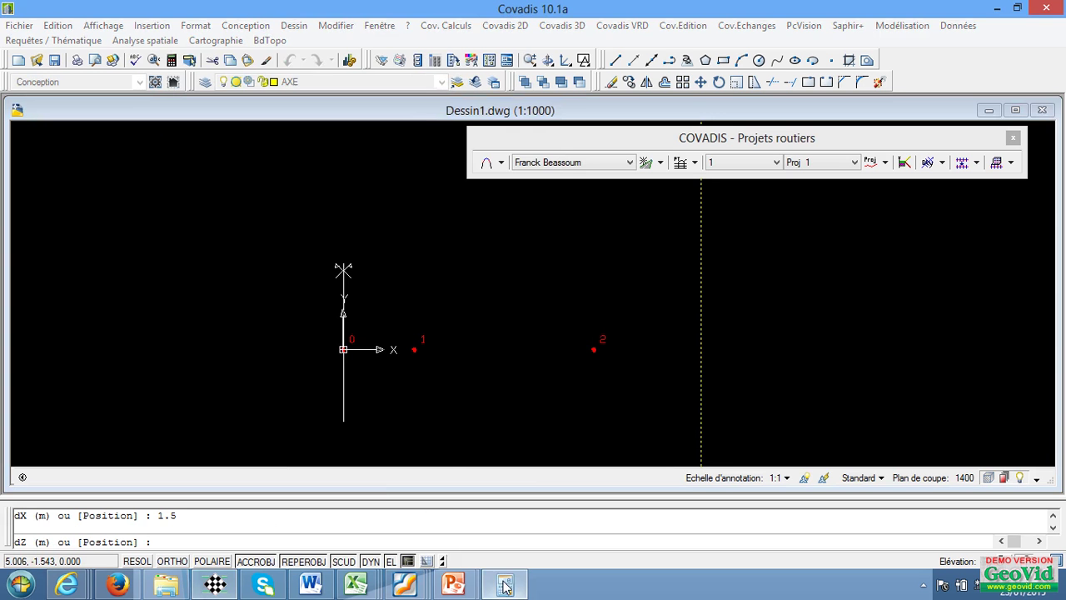
{"action": "left_click", "coordinate": [516, 531]}
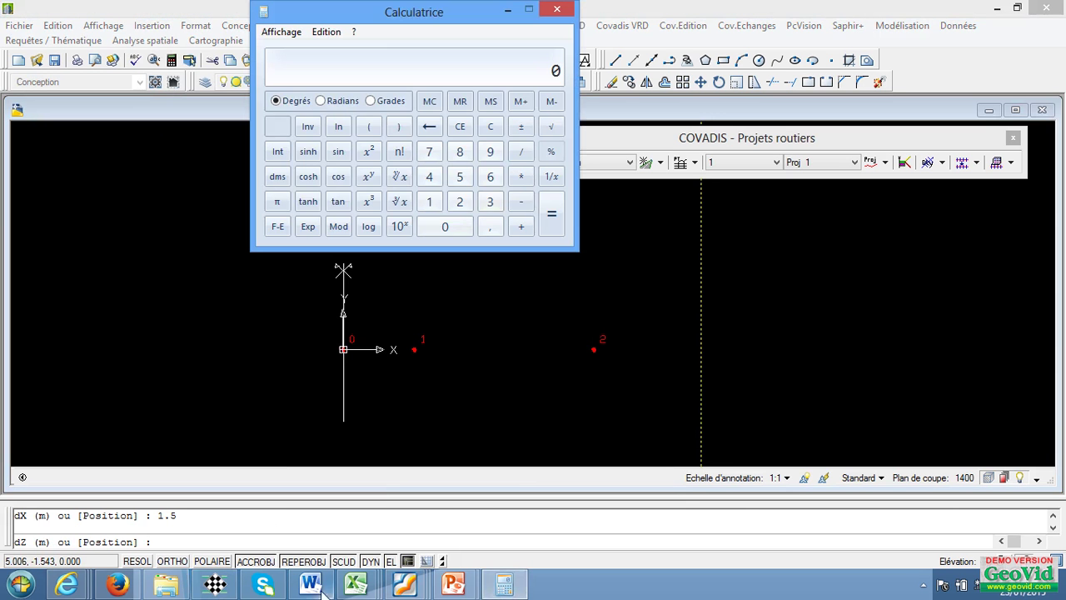
{"action": "mouse_move", "coordinate": [409, 593]}
{"action": "left_click", "coordinate": [395, 493]}
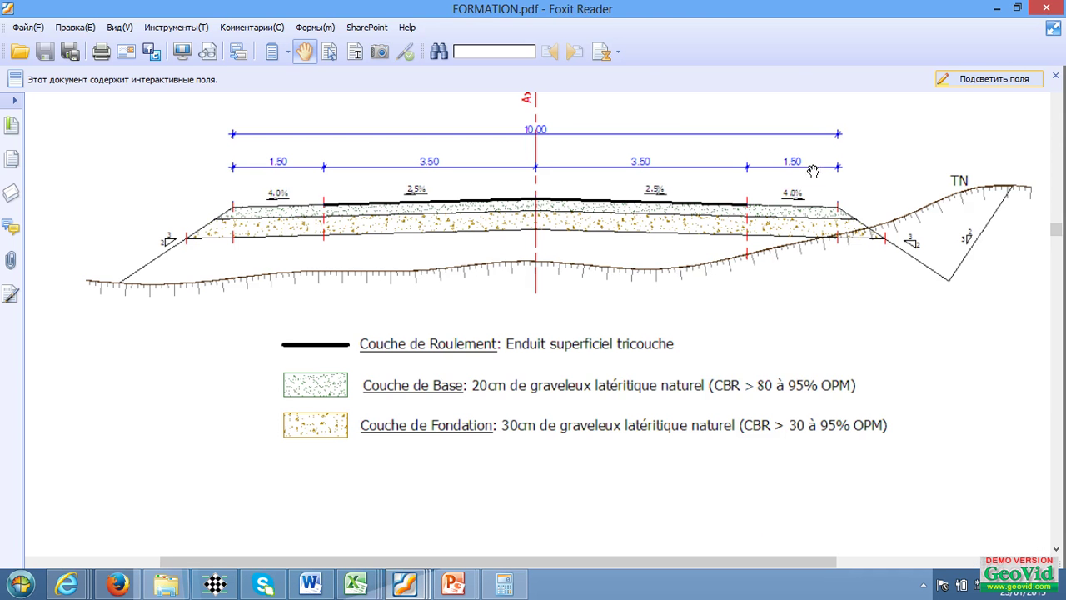
{"action": "left_click", "coordinate": [995, 8]}
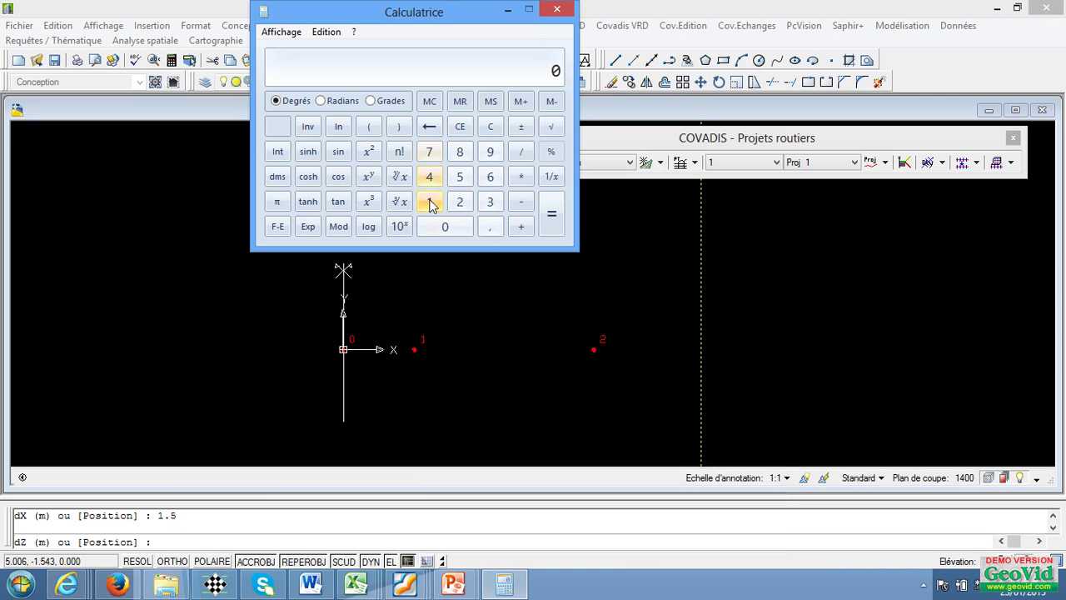
- Compute 1.5 × 4 / 100 = 0.06 in Calculator and place point 3 with dZ -0.06
{"action": "left_click", "coordinate": [430, 202]}
{"action": "left_click", "coordinate": [488, 230]}
{"action": "left_click", "coordinate": [460, 179]}
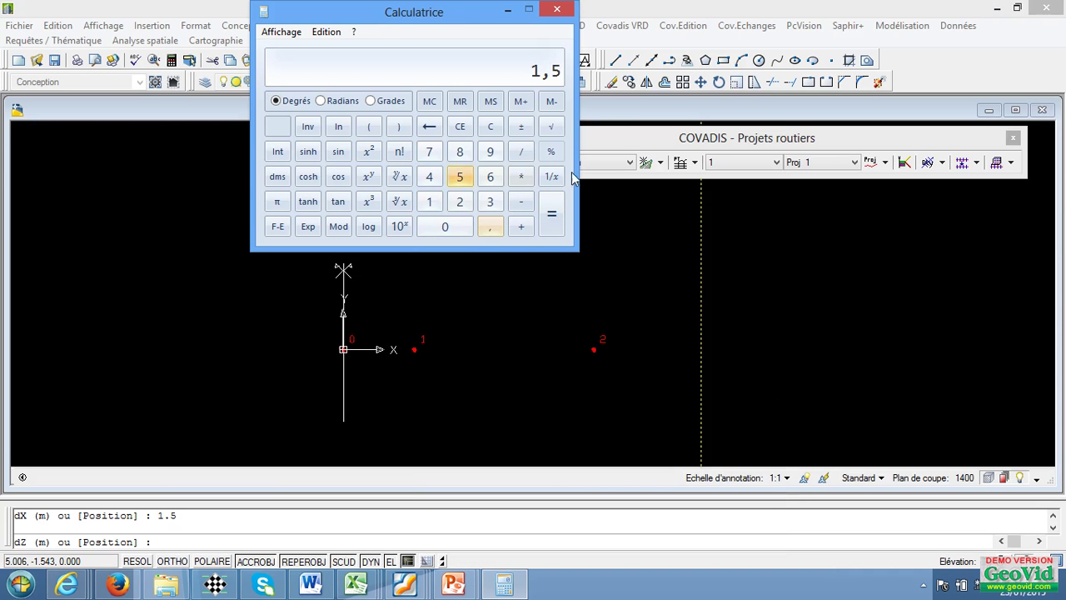
{"action": "left_click", "coordinate": [521, 176]}
{"action": "left_click", "coordinate": [429, 176]}
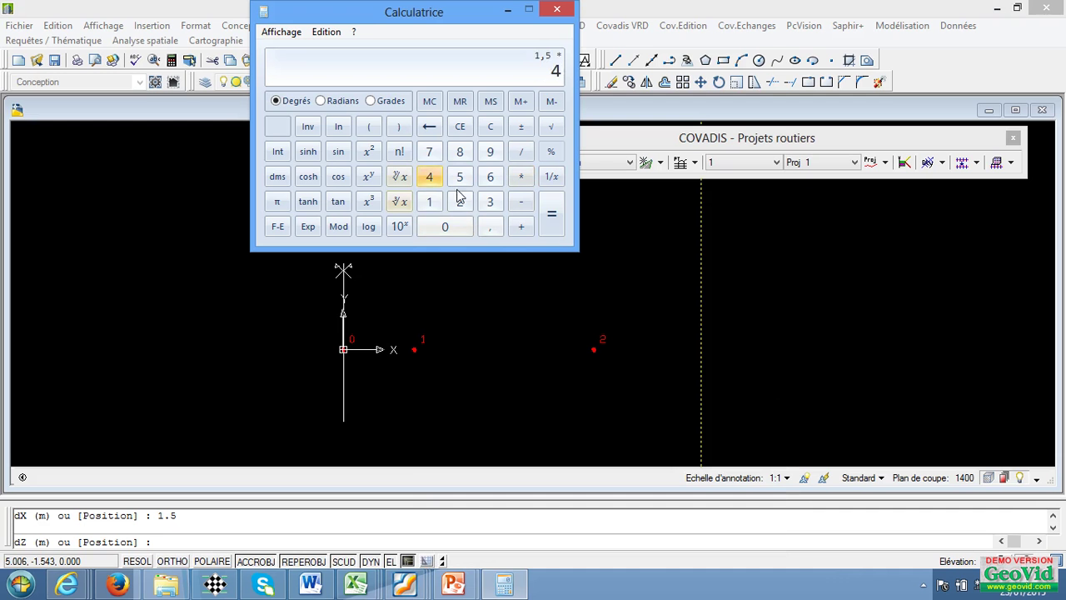
{"action": "left_click", "coordinate": [550, 217]}
{"action": "left_click", "coordinate": [521, 150]}
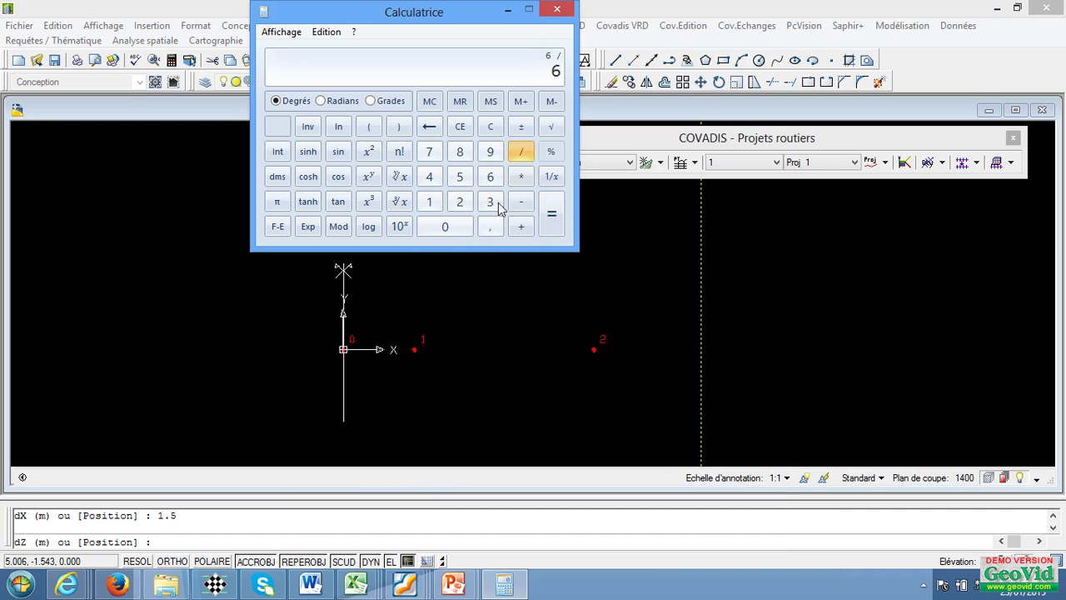
{"action": "left_click", "coordinate": [429, 202]}
{"action": "left_click", "coordinate": [449, 226]}
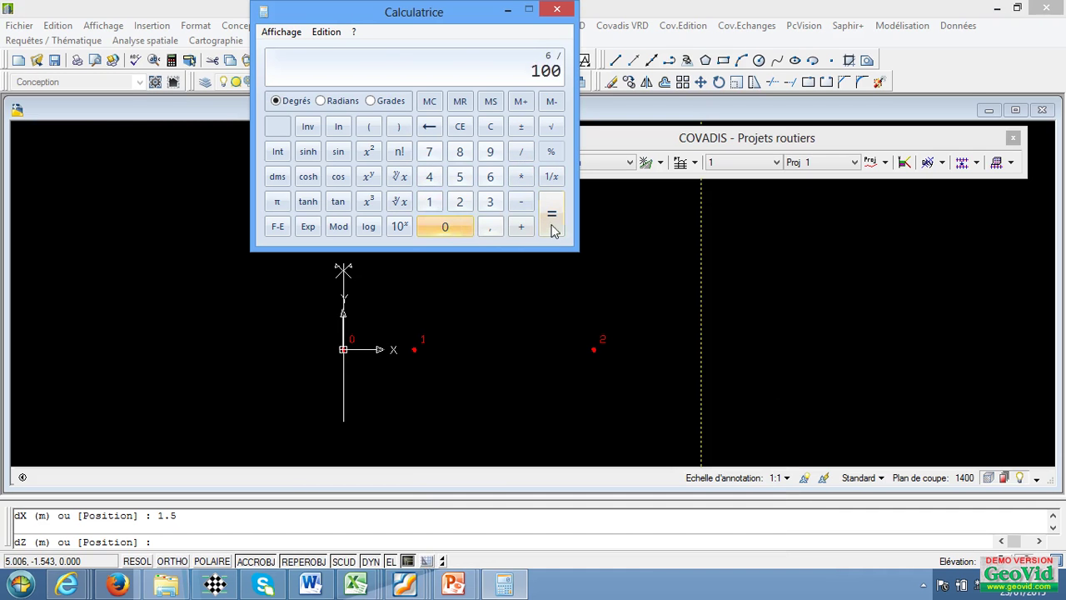
{"action": "left_click", "coordinate": [552, 214]}
{"action": "left_click", "coordinate": [509, 10]}
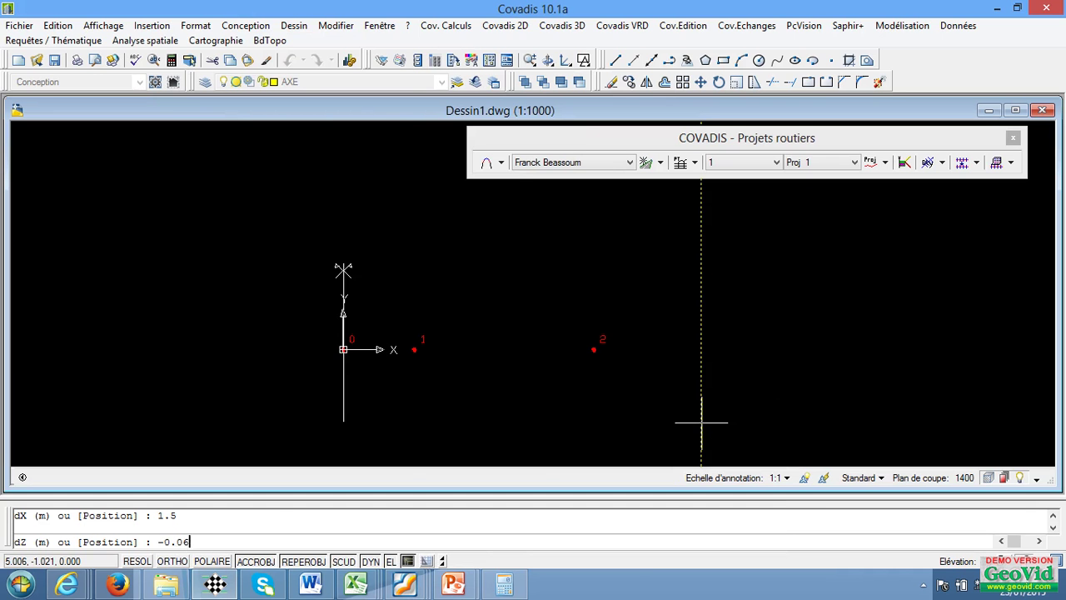
{"action": "key", "text": "Return"}
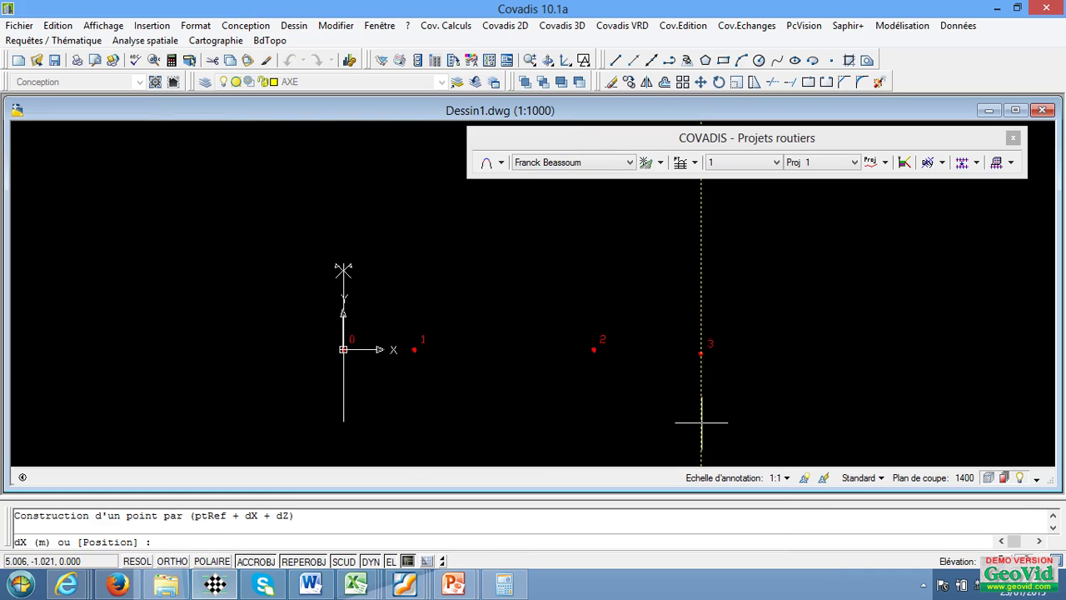
{"action": "key", "text": "Escape"}
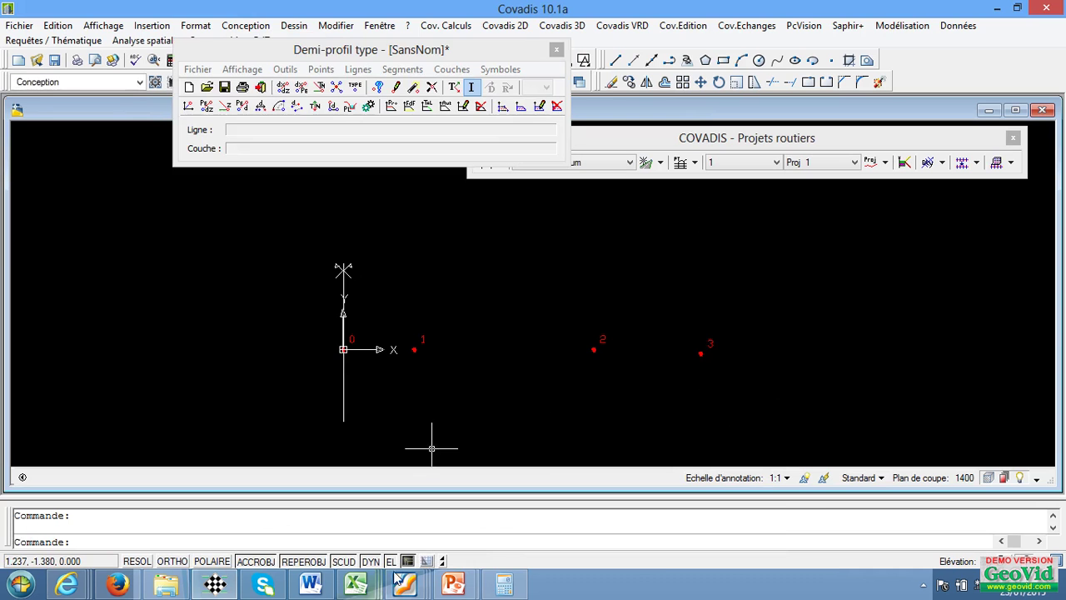
- After checking FORMATION.pdf, place point 4 directly under point 0 with dX 0 and dZ -0.05
{"action": "left_click", "coordinate": [399, 581]}
{"action": "left_click", "coordinate": [414, 503]}
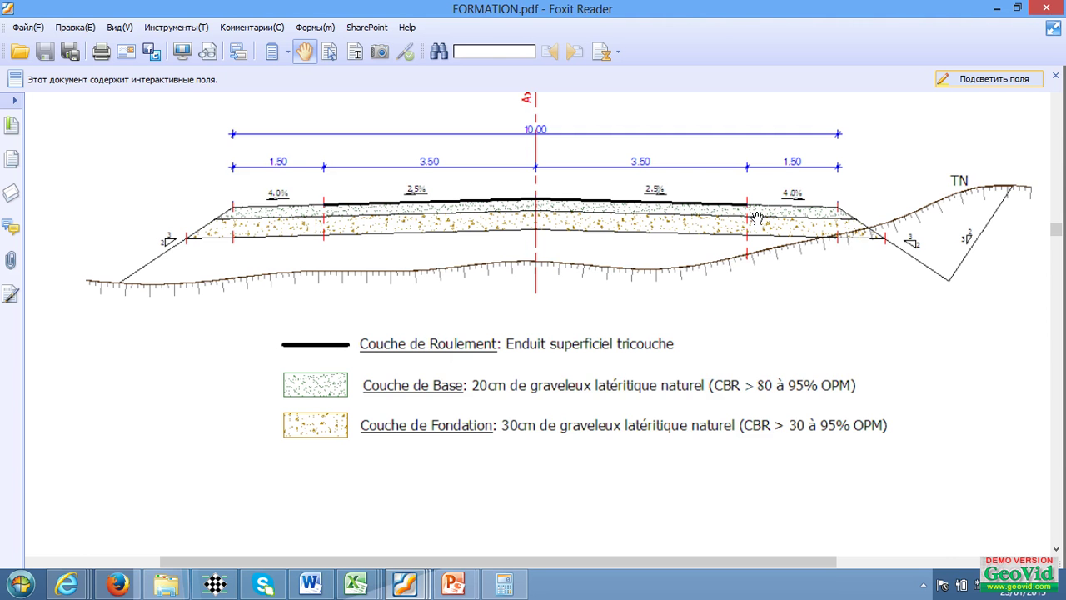
{"action": "left_click", "coordinate": [997, 9]}
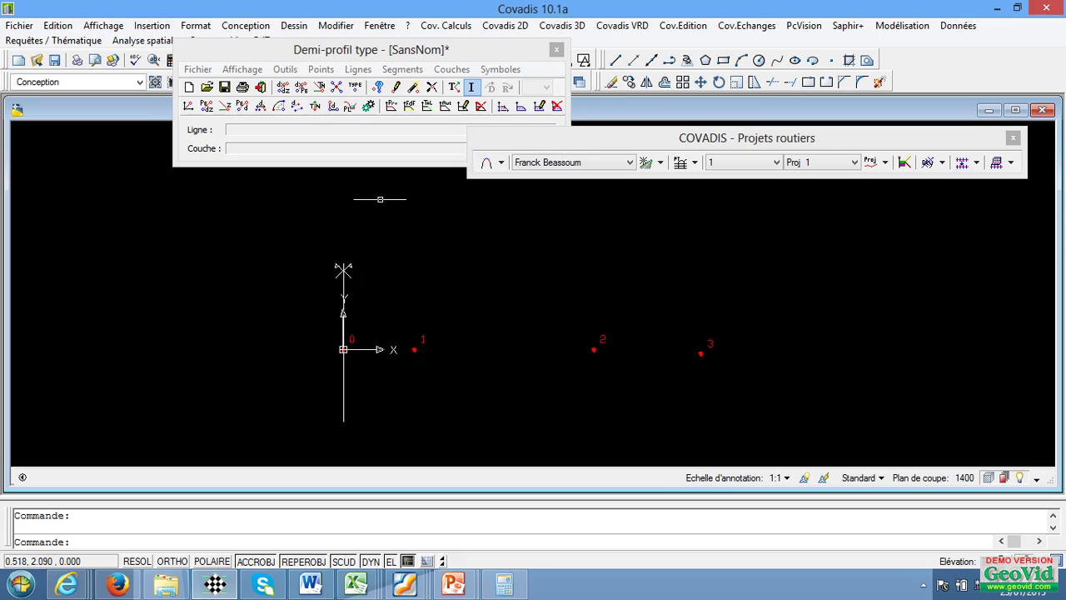
{"action": "left_click", "coordinate": [320, 69]}
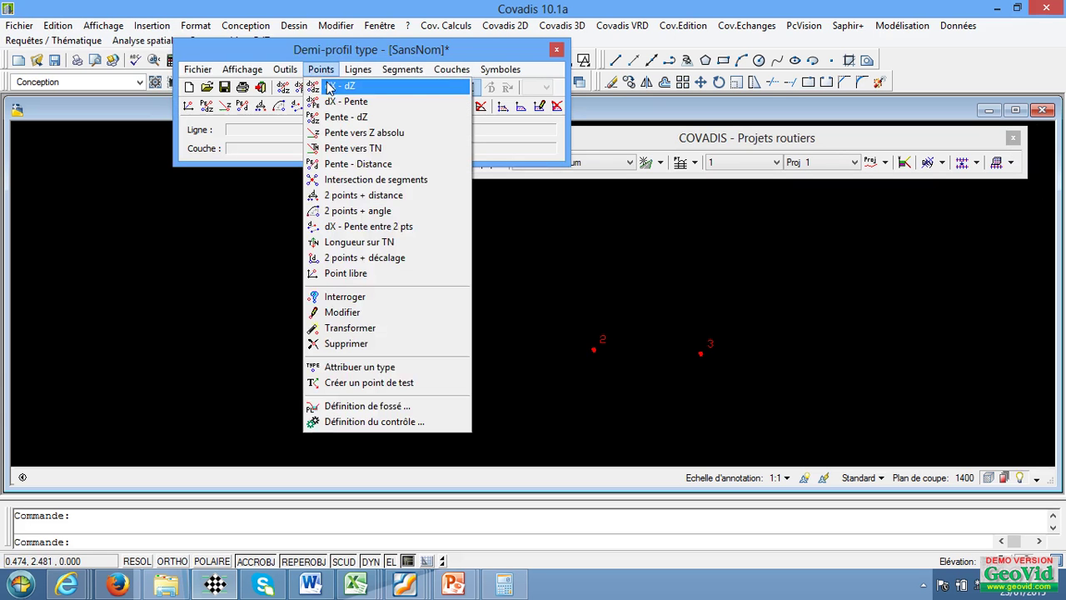
{"action": "left_click", "coordinate": [329, 87]}
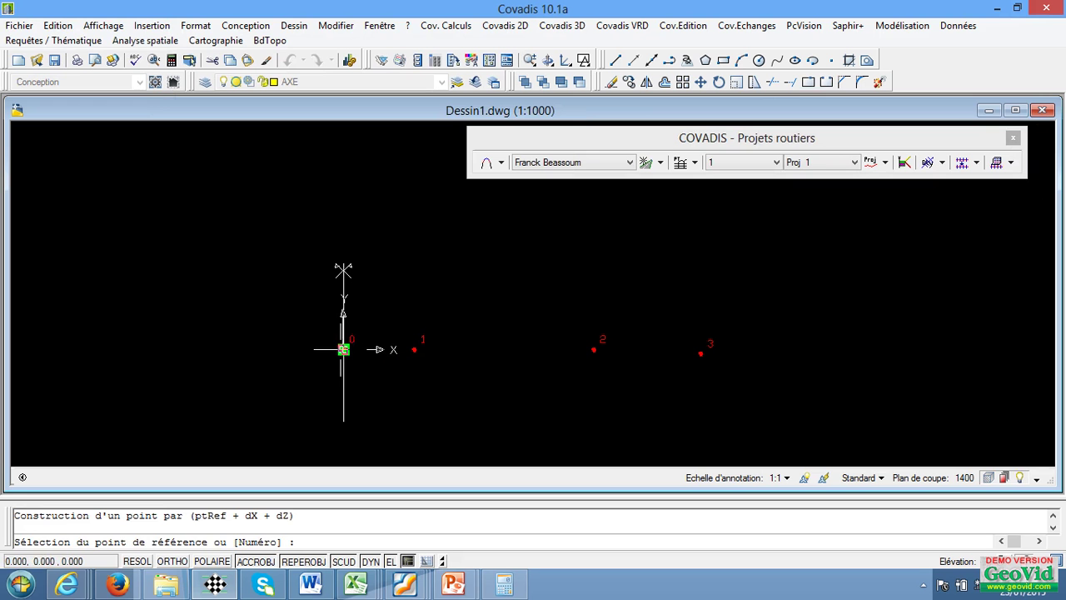
{"action": "left_click", "coordinate": [343, 349]}
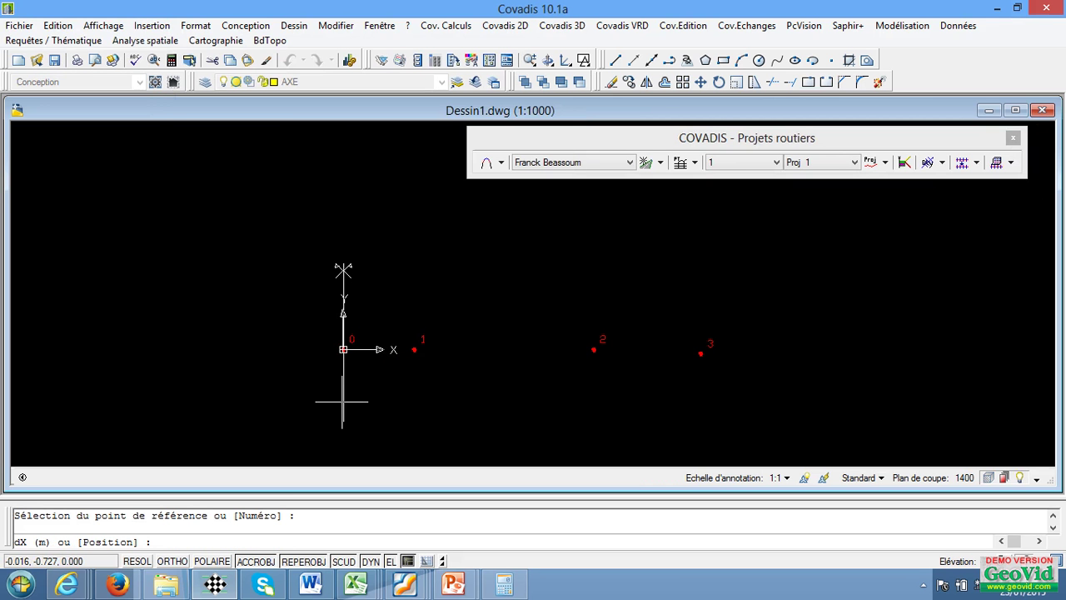
{"action": "type", "text": "0"}
{"action": "key", "text": "Return"}
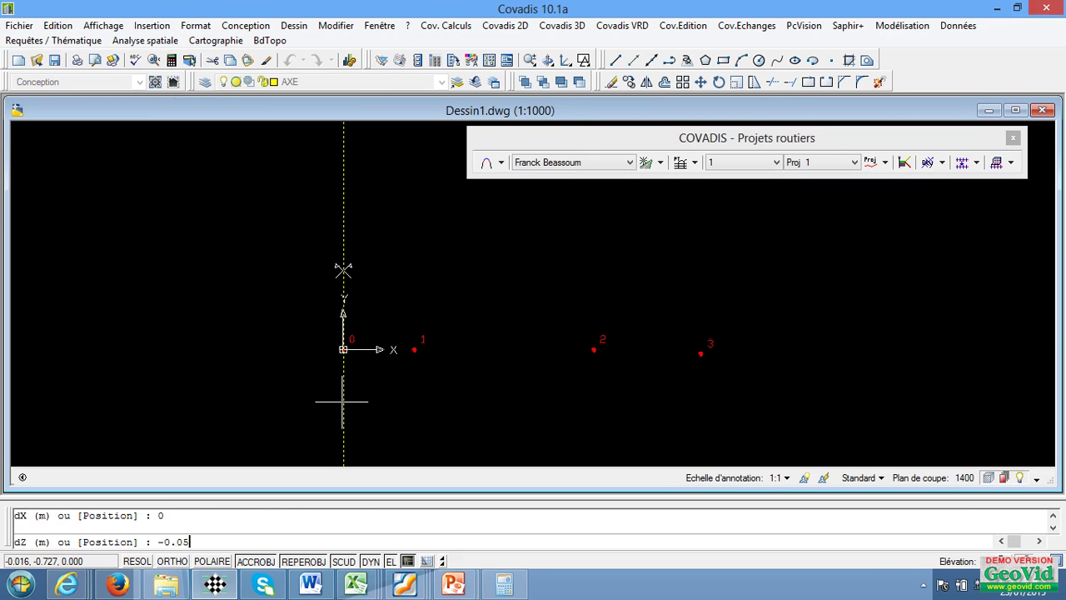
{"action": "type", "text": "-0.05"}
{"action": "key", "text": "Return"}
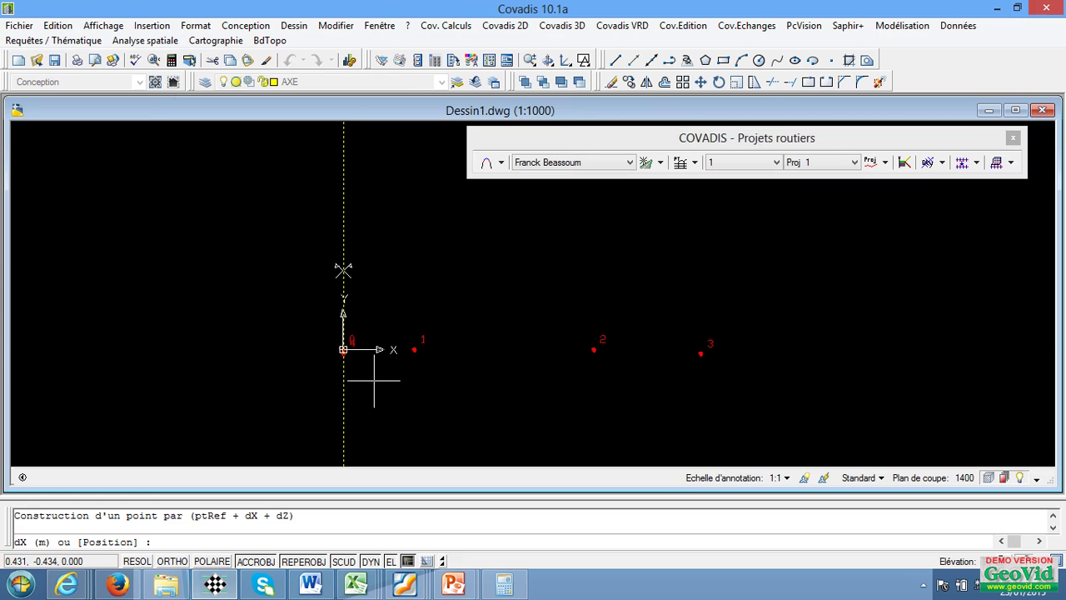
{"action": "key", "text": "Escape"}
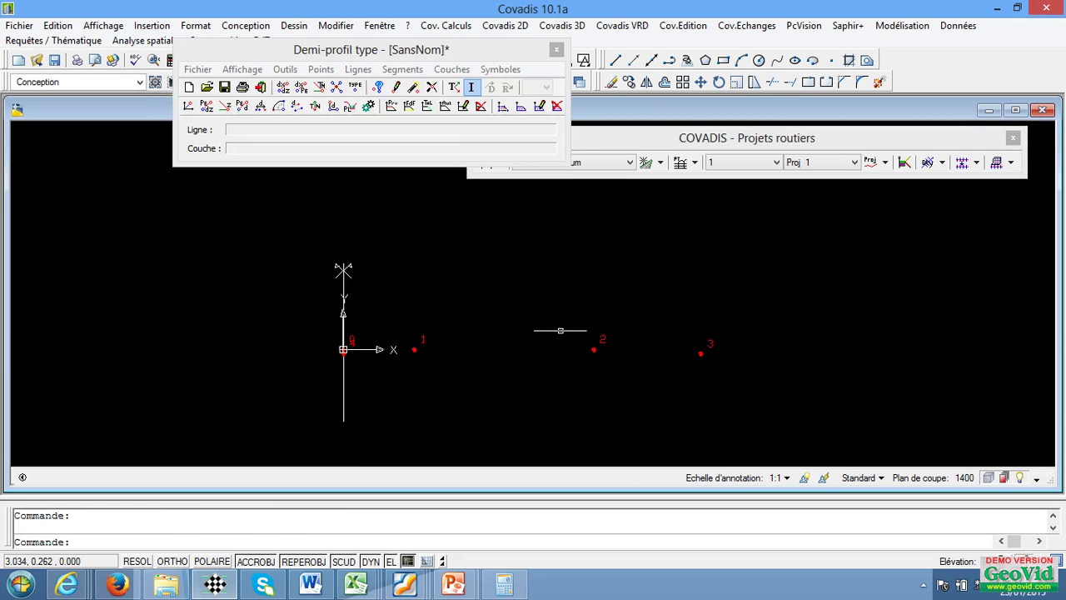
- Place point 5 directly under point 2 with dX 0 and dZ -0.05
{"action": "key", "text": "Return"}
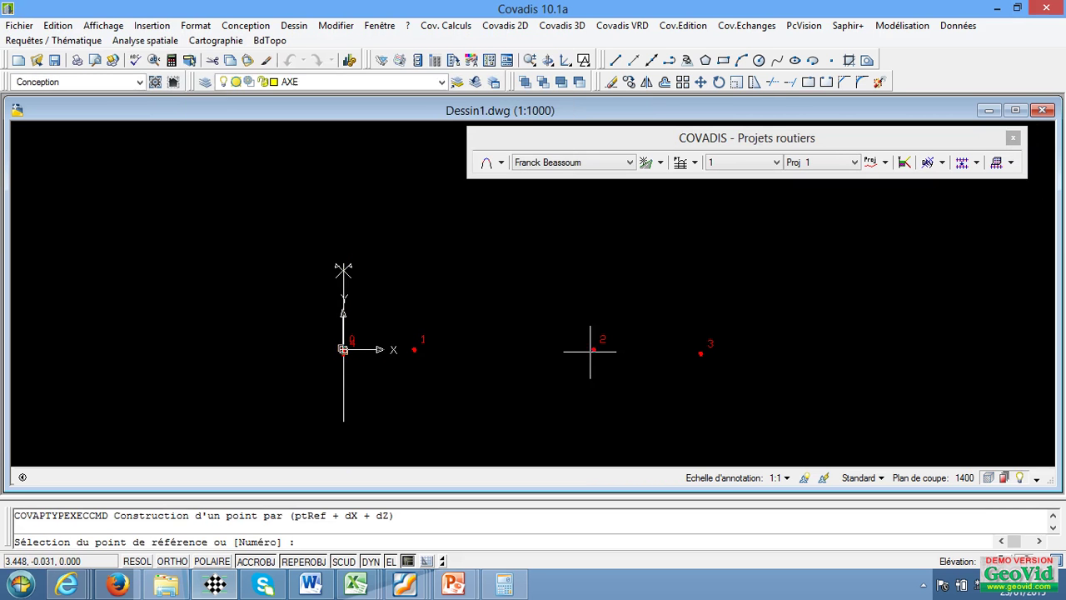
{"action": "left_click", "coordinate": [592, 349]}
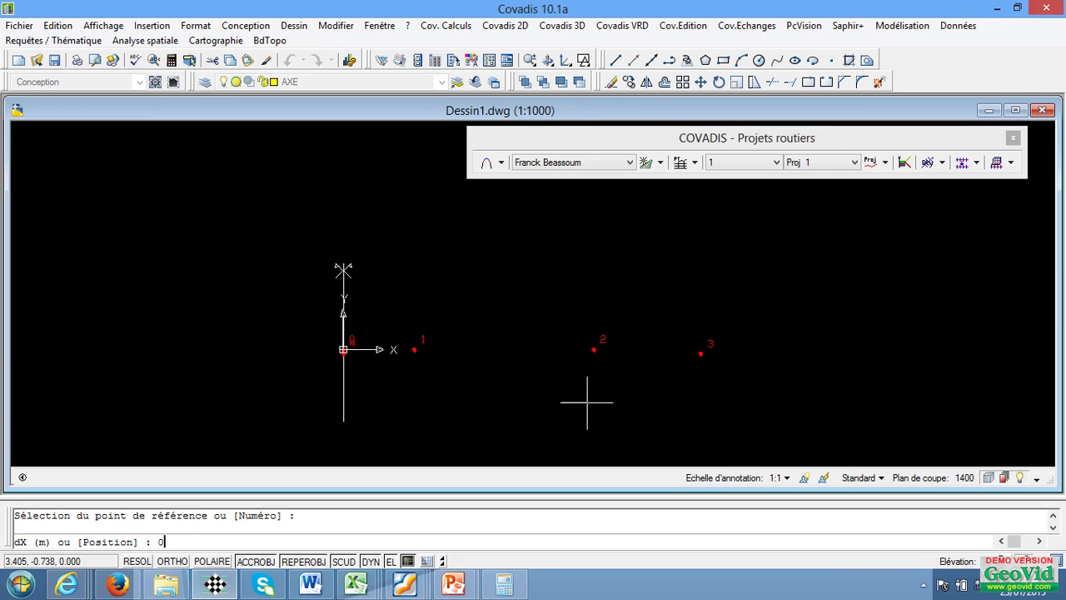
{"action": "type", "text": "0"}
{"action": "key", "text": "Return"}
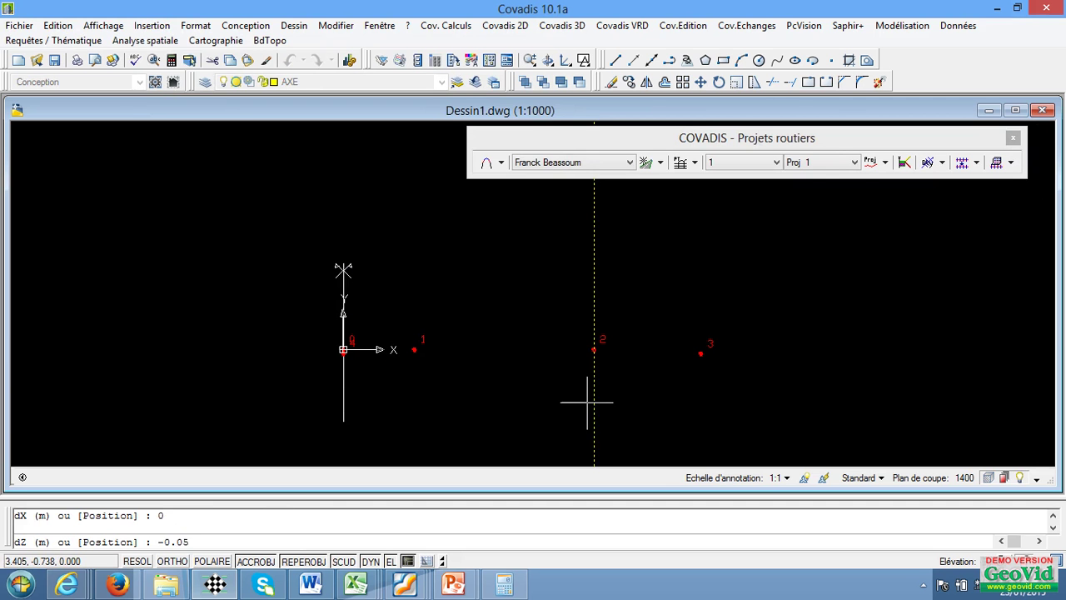
{"action": "key", "text": "Return"}
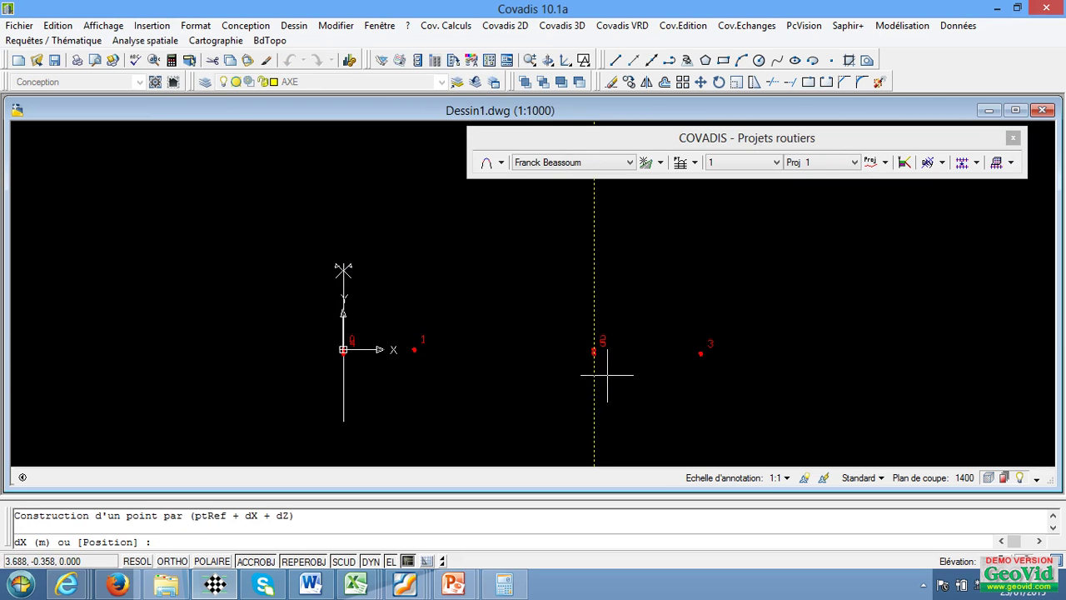
{"action": "key", "text": "Escape"}
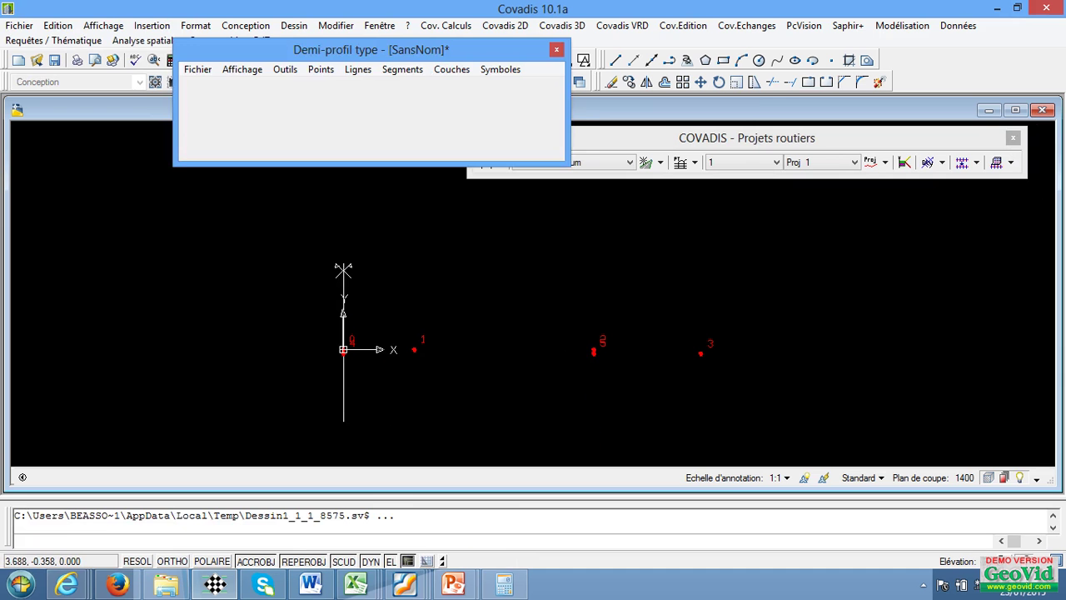
- Review the layer dimensions on the FORMATION.pdf cross-section in Foxit Reader
{"action": "scroll", "coordinate": [683, 347], "scroll_direction": "up", "scroll_amount": 8}
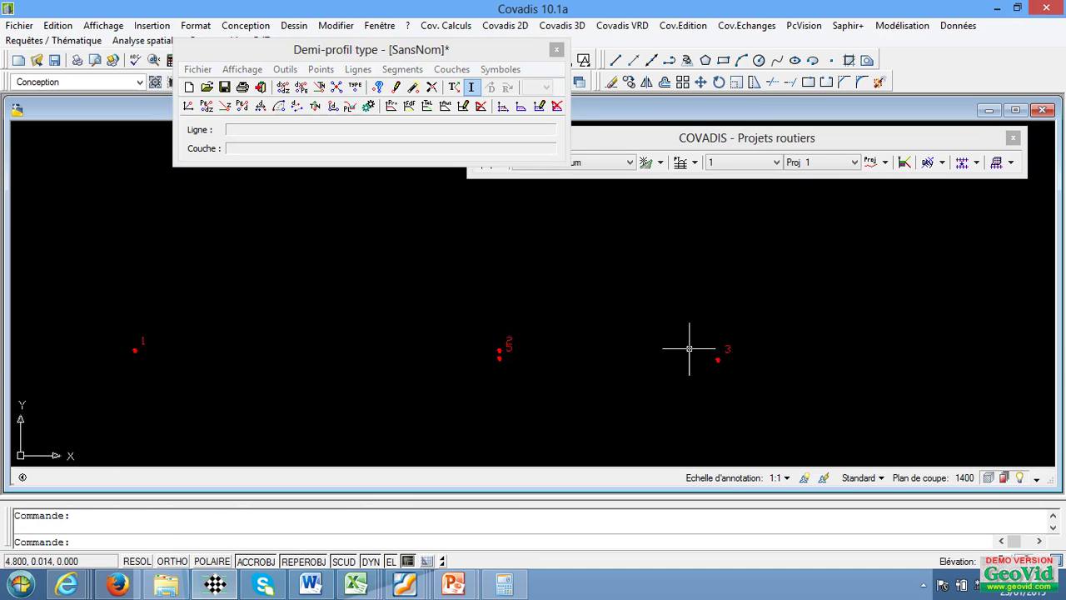
{"action": "scroll", "coordinate": [578, 367], "scroll_direction": "down", "scroll_amount": 6}
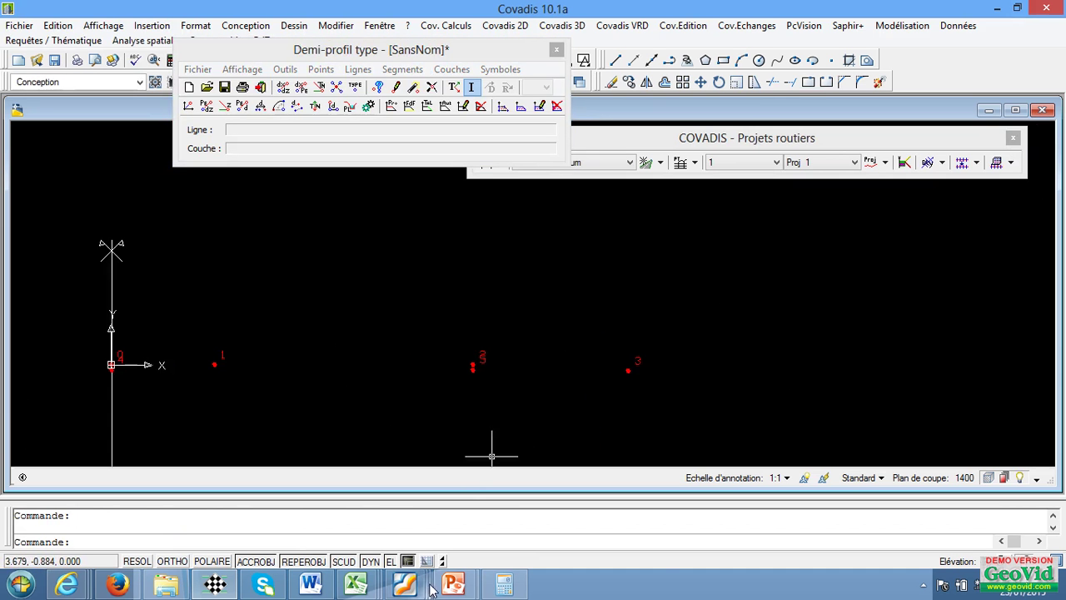
{"action": "mouse_move", "coordinate": [405, 588]}
{"action": "left_click", "coordinate": [450, 525]}
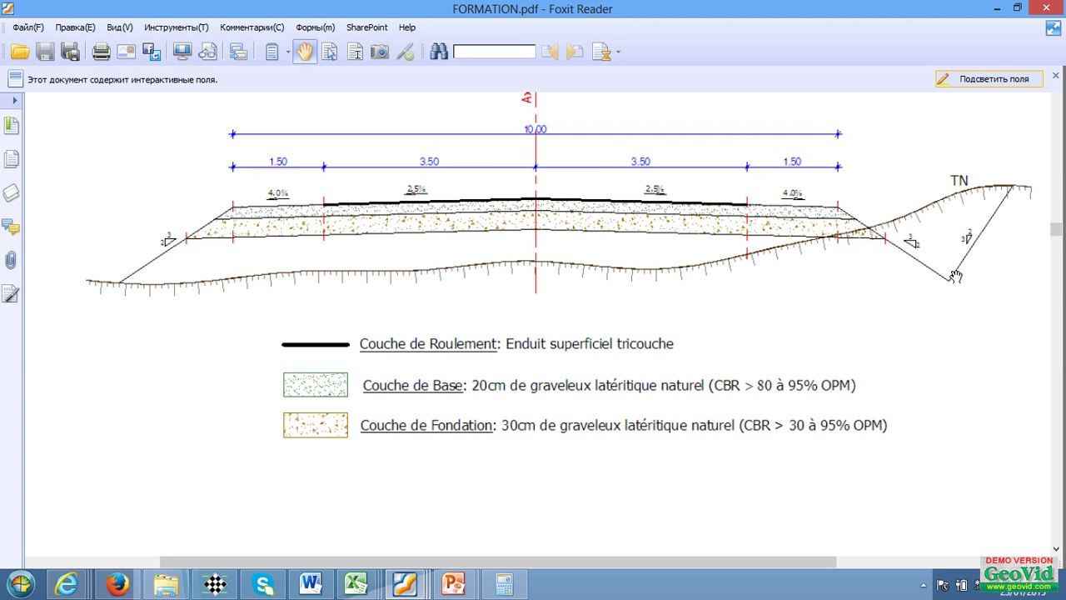
{"action": "left_click", "coordinate": [998, 7]}
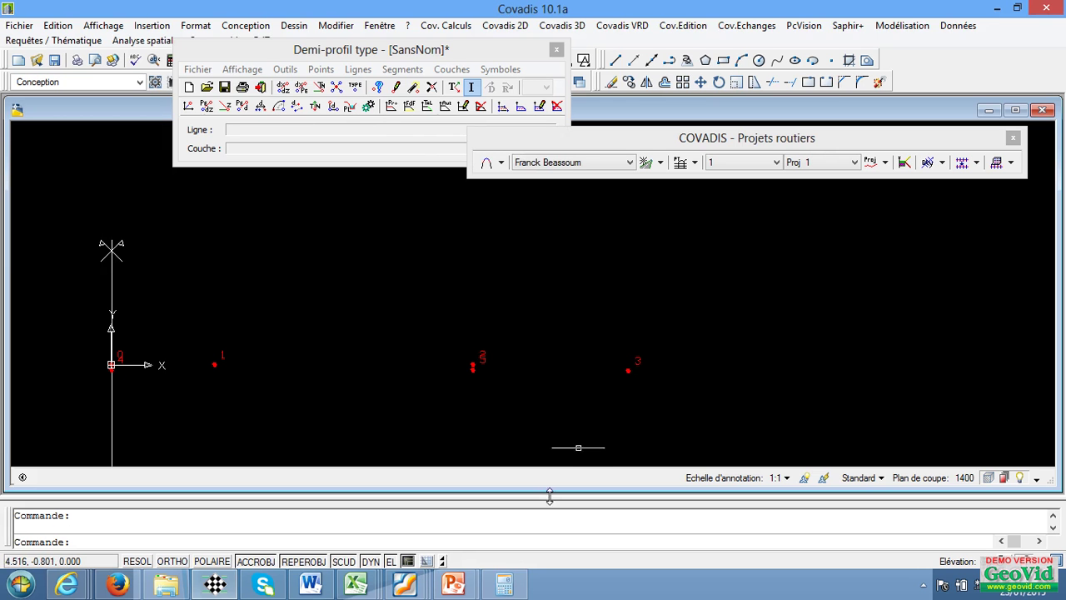
- Compute 3 × 0.05 / 2 = 0.075 in Calculator
{"action": "left_click", "coordinate": [503, 584]}
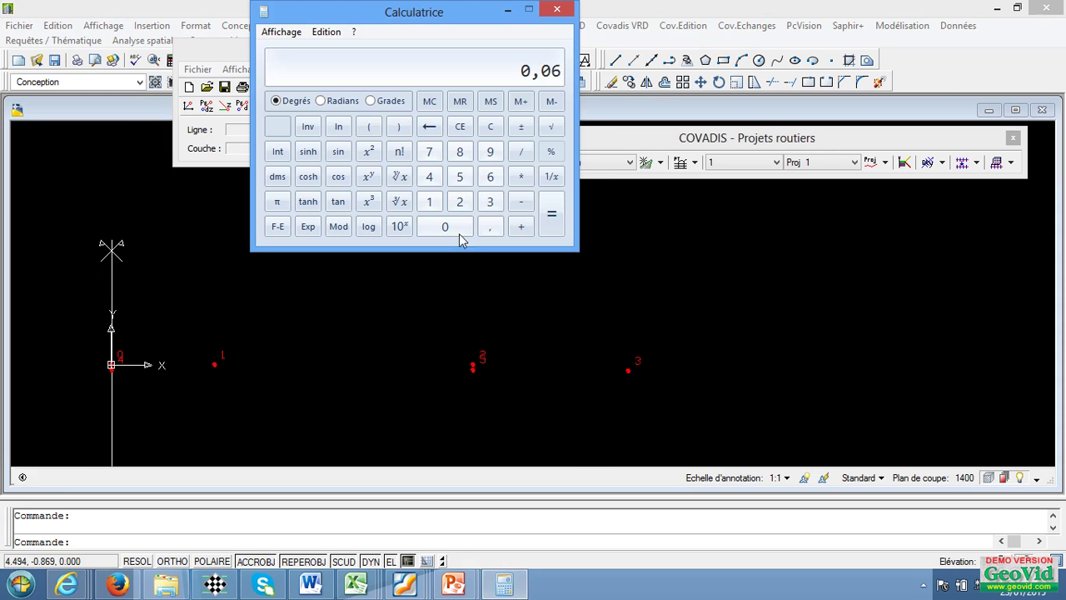
{"action": "left_click", "coordinate": [492, 203]}
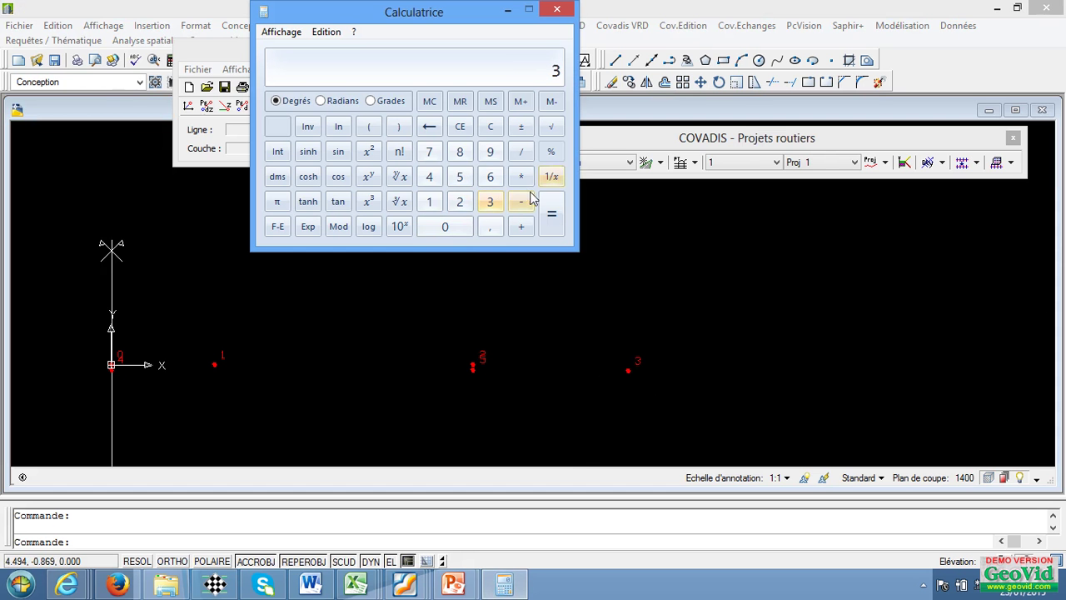
{"action": "left_click", "coordinate": [528, 200]}
{"action": "left_click", "coordinate": [450, 226]}
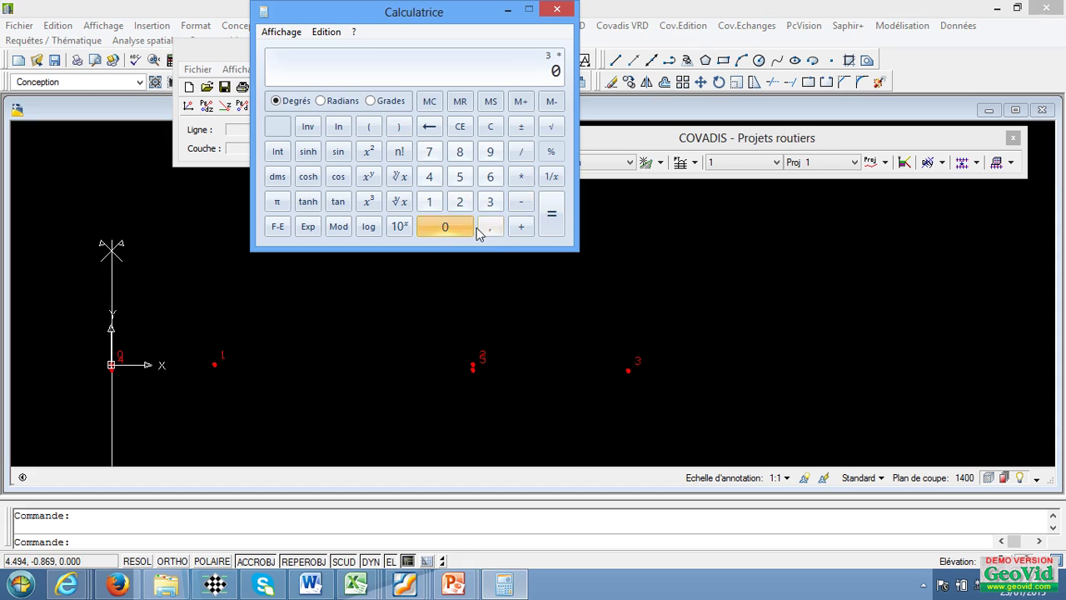
{"action": "left_click", "coordinate": [490, 226]}
{"action": "left_click", "coordinate": [445, 227]}
{"action": "left_click", "coordinate": [461, 179]}
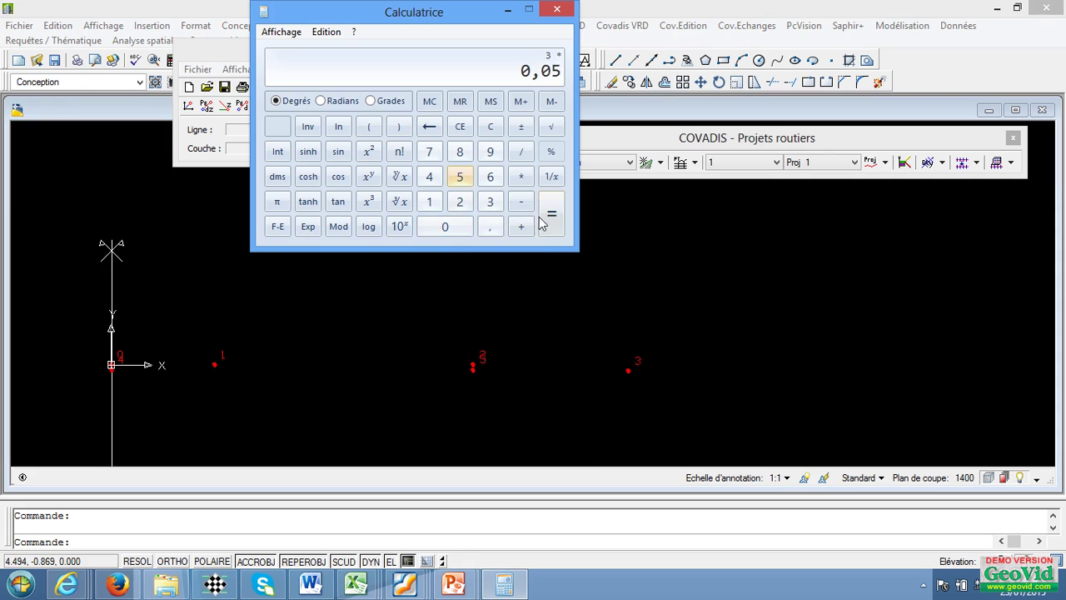
{"action": "left_click", "coordinate": [552, 215]}
{"action": "left_click", "coordinate": [521, 151]}
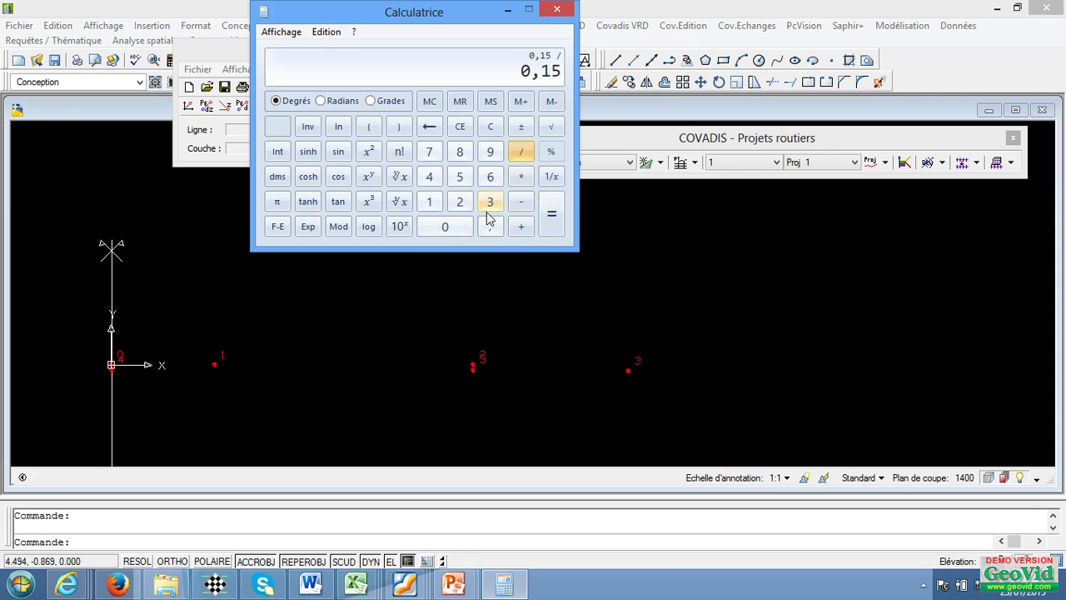
{"action": "left_click", "coordinate": [459, 204]}
{"action": "left_click", "coordinate": [553, 224]}
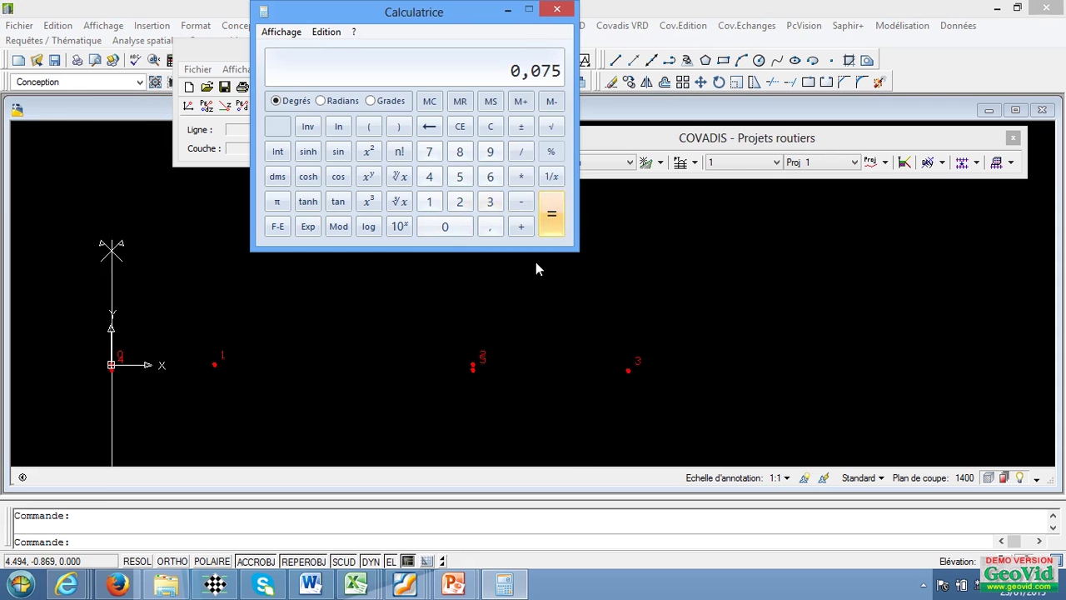
{"action": "left_click", "coordinate": [507, 10]}
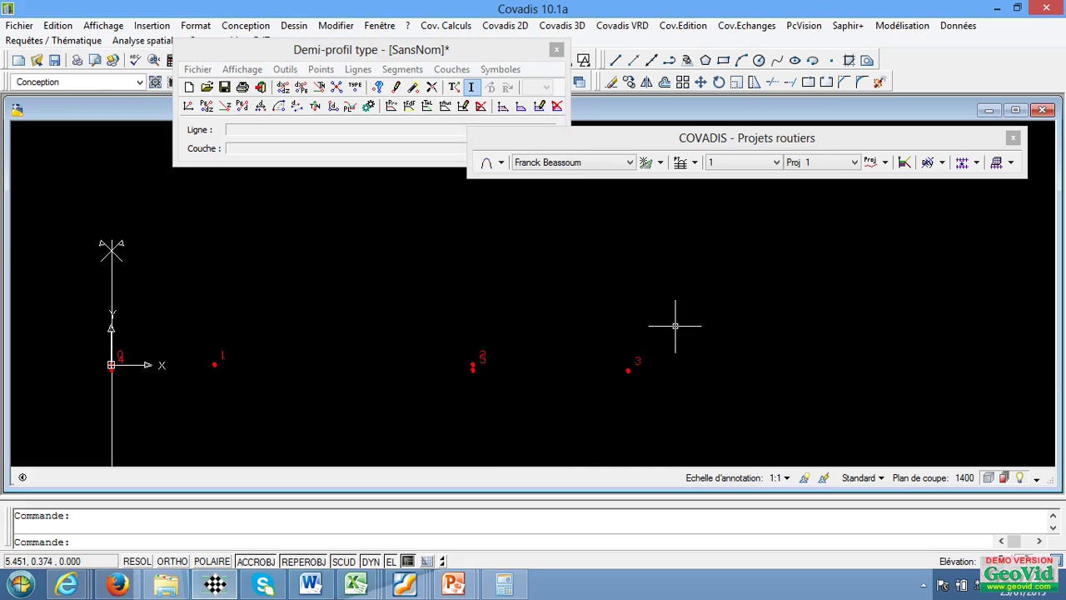
- Place point 6 from point 3 with dX 0.075 and dZ -0.05
{"action": "left_click", "coordinate": [365, 148]}
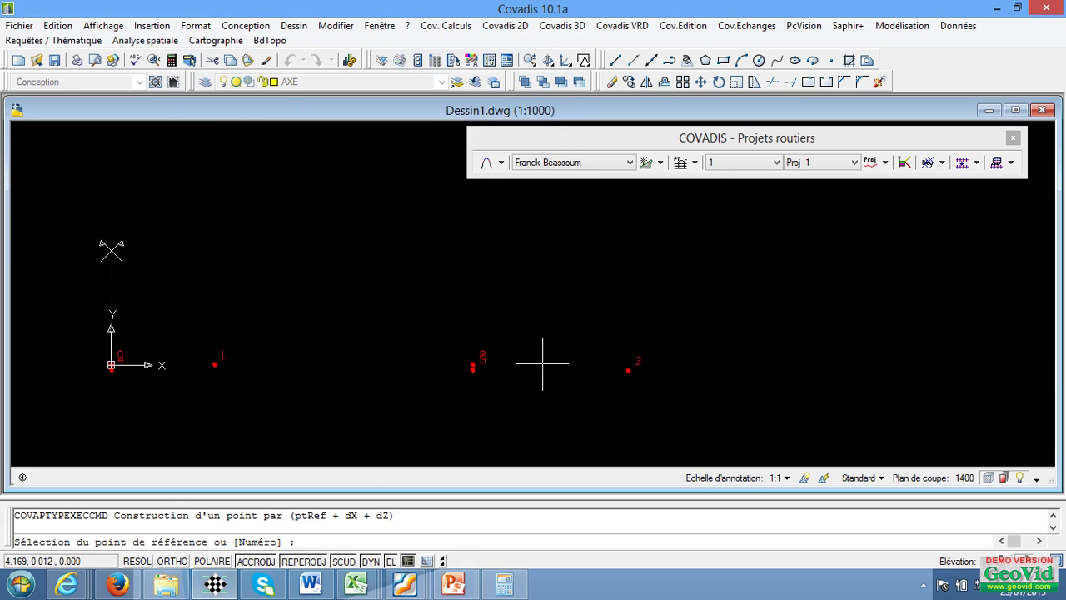
{"action": "left_click", "coordinate": [630, 372]}
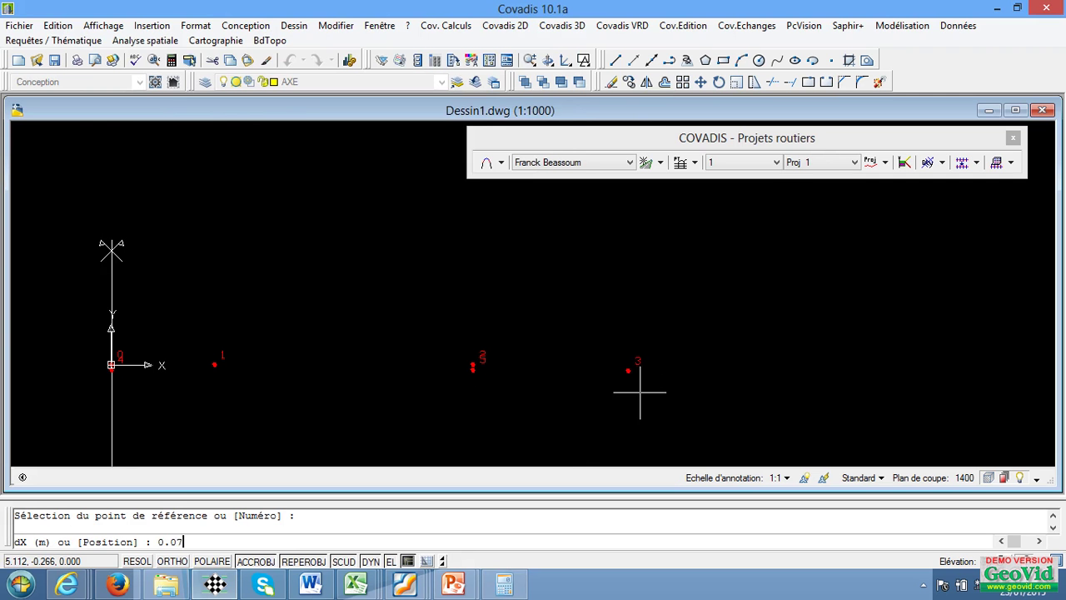
{"action": "key", "text": "Return"}
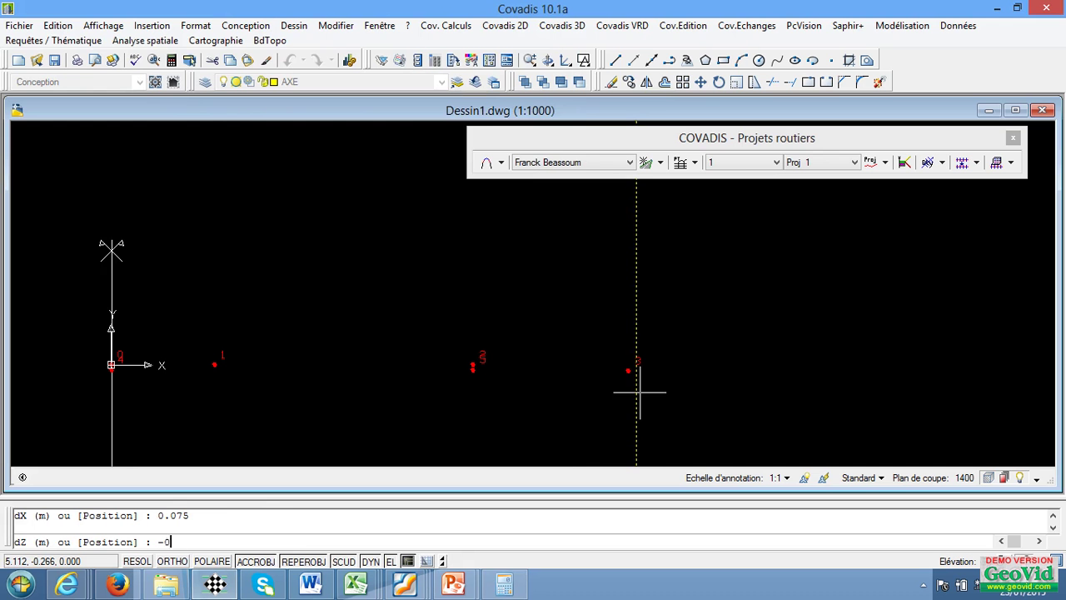
{"action": "key", "text": "Return"}
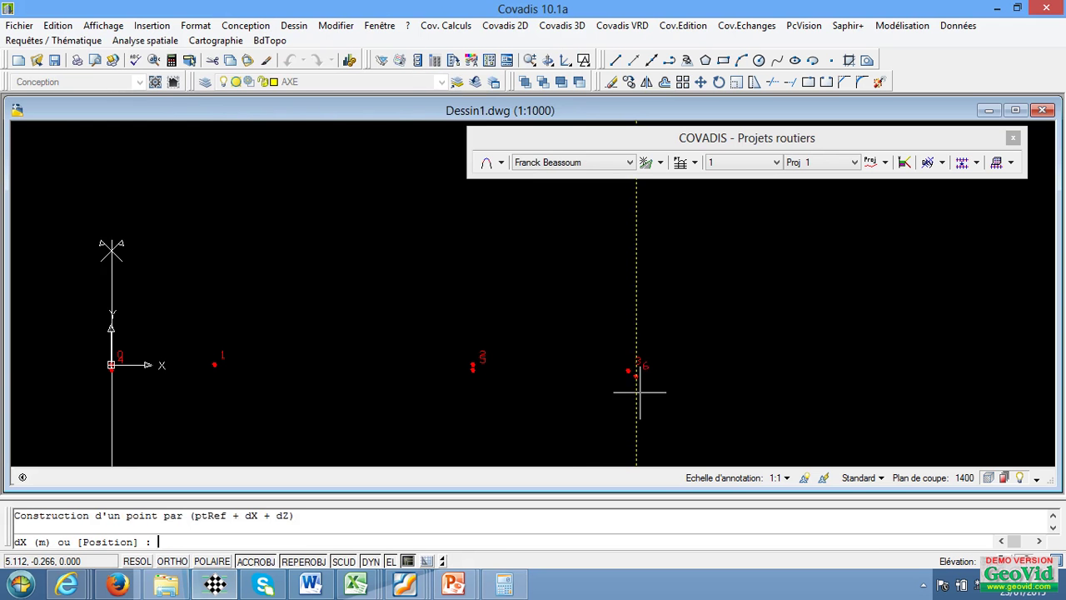
{"action": "key", "text": "Escape"}
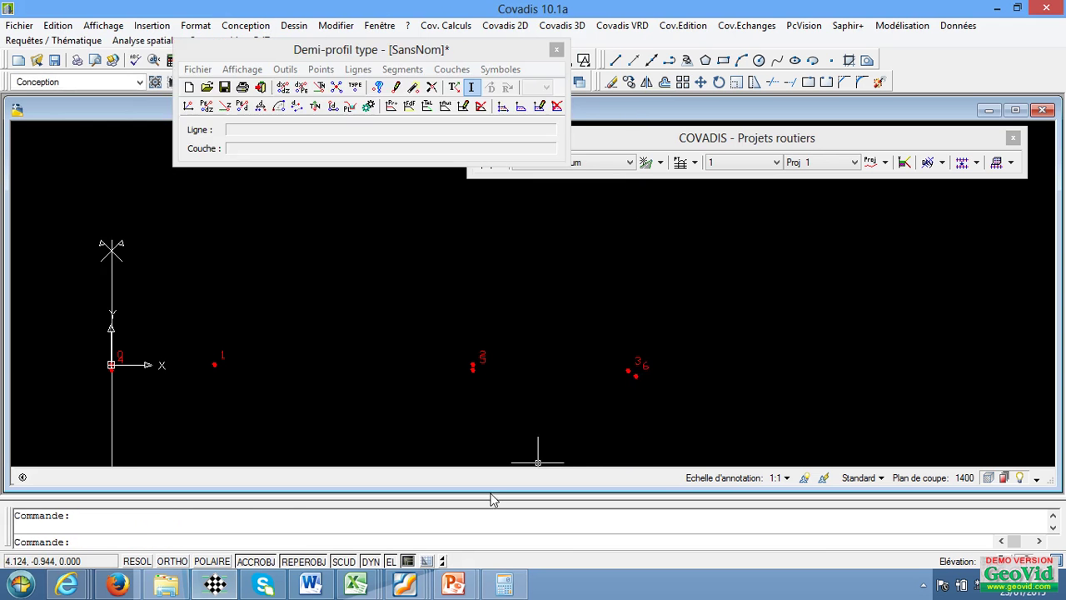
- After checking FORMATION.pdf, place point 7 0.2 m below point 4 (dX 0, dZ -0.2)
{"action": "mouse_move", "coordinate": [406, 583]}
{"action": "left_click", "coordinate": [369, 489]}
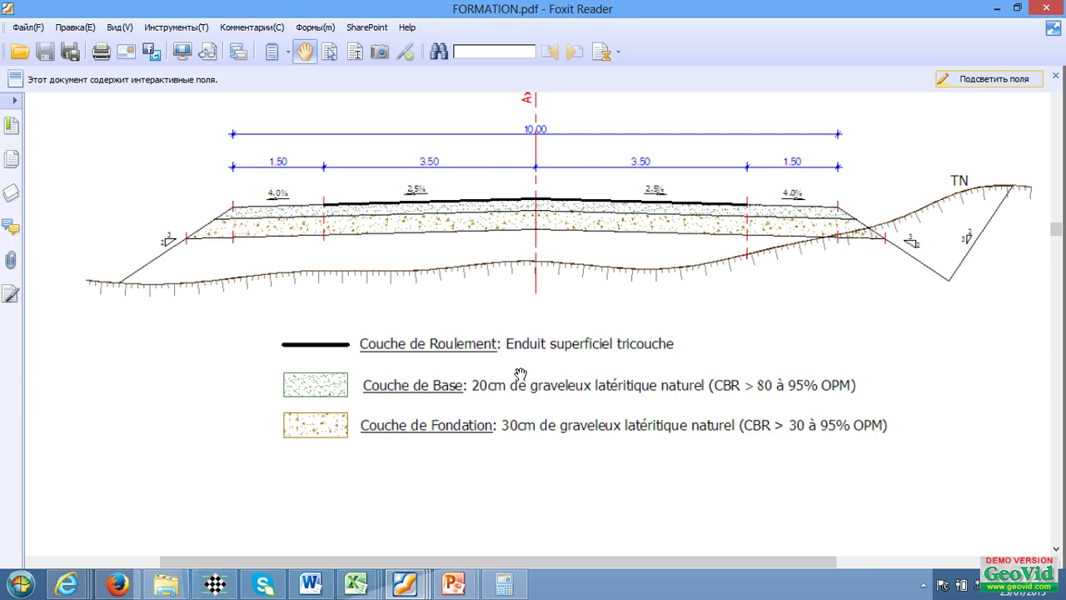
{"action": "left_click", "coordinate": [996, 8]}
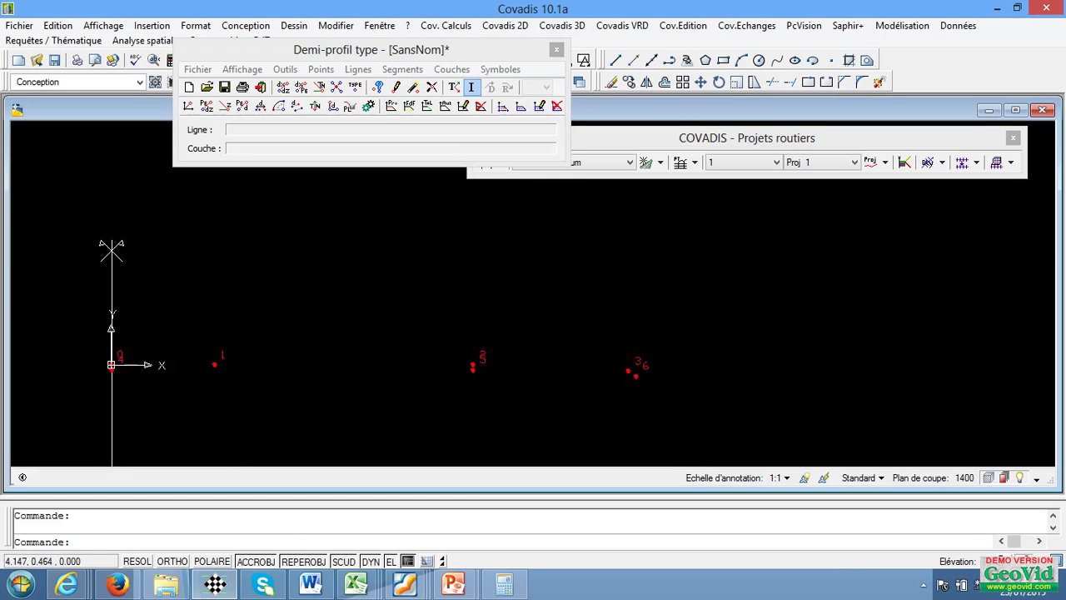
{"action": "scroll", "coordinate": [271, 341], "scroll_direction": "up", "scroll_amount": 3}
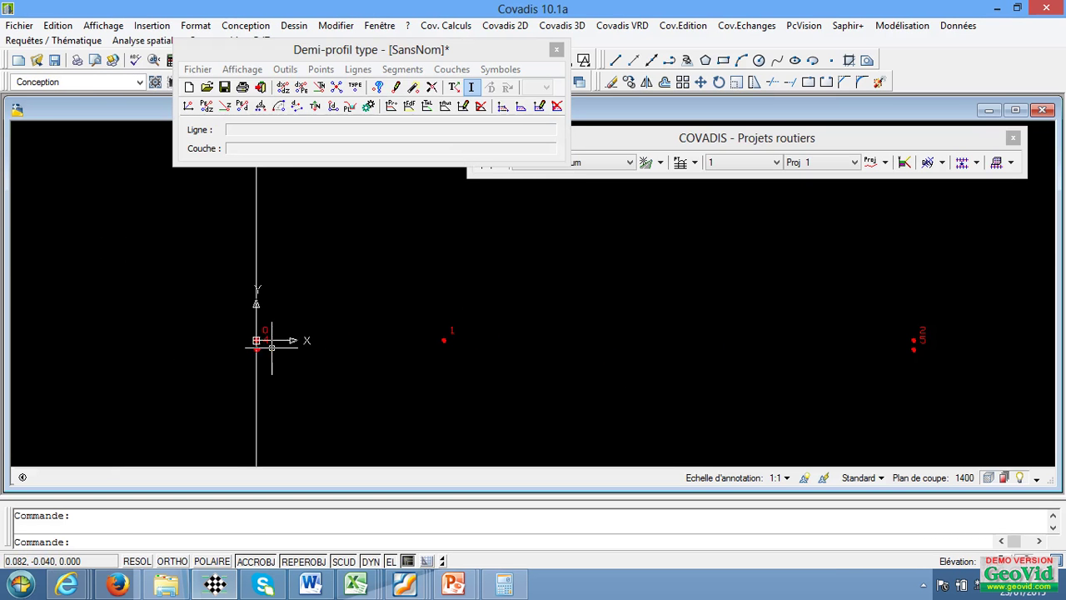
{"action": "scroll", "coordinate": [254, 356], "scroll_direction": "up", "scroll_amount": 3}
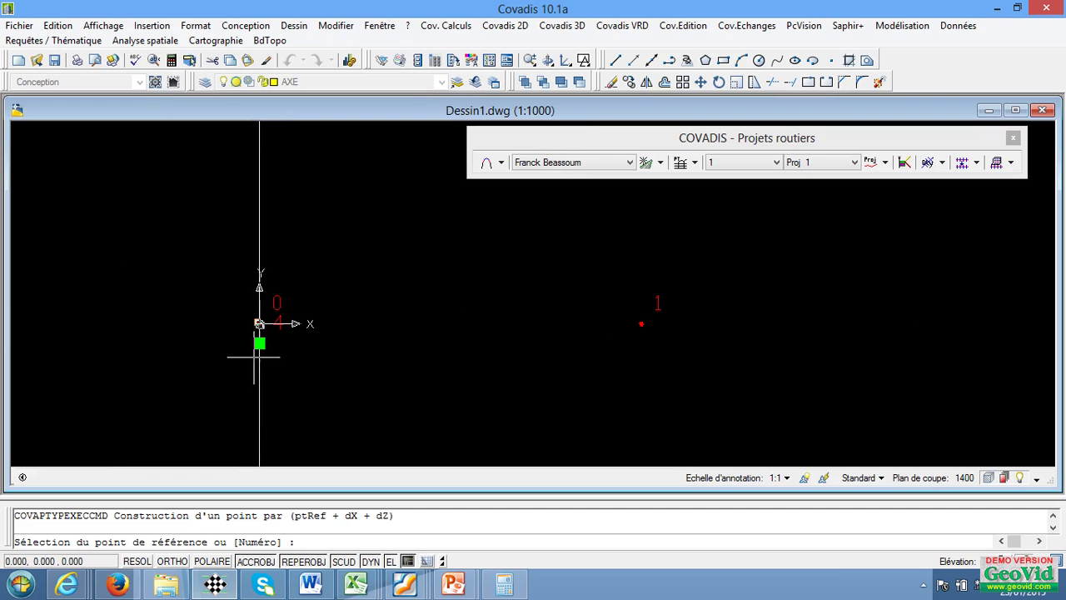
{"action": "left_click", "coordinate": [259, 344]}
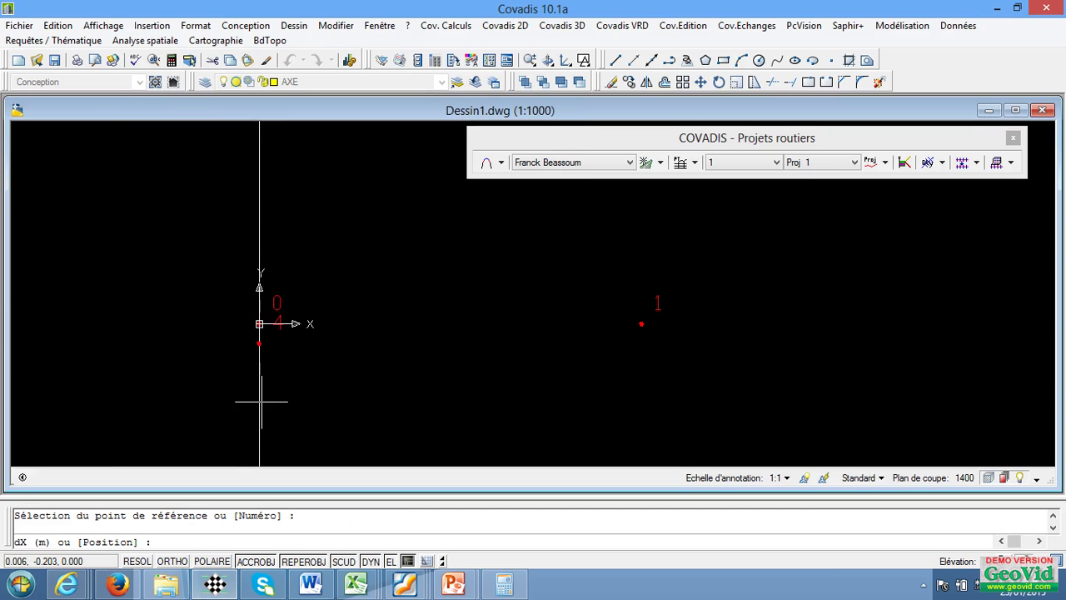
{"action": "key", "text": "Return"}
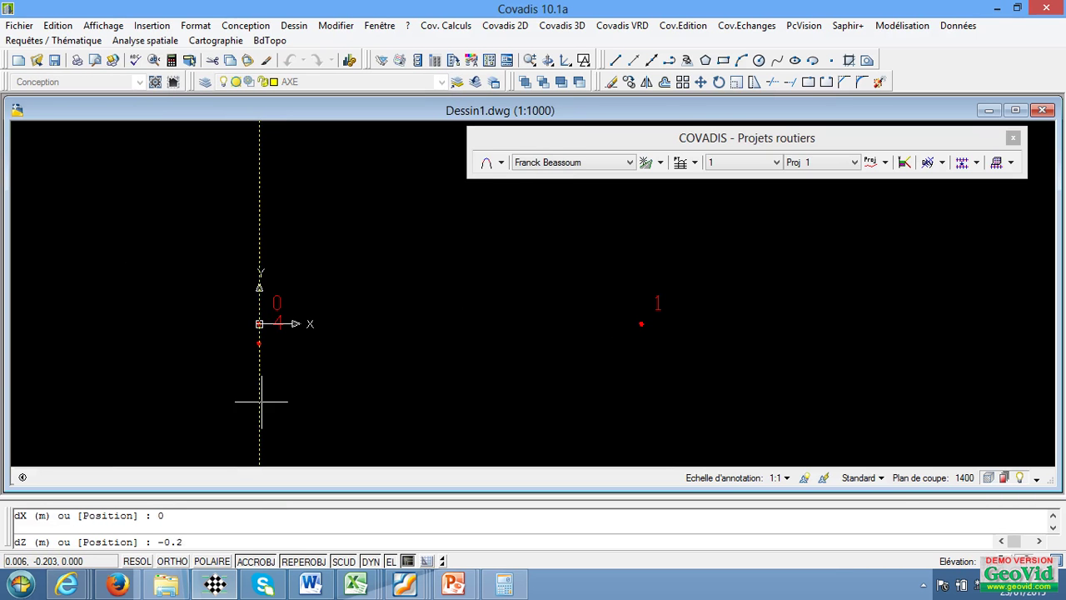
{"action": "key", "text": "Return"}
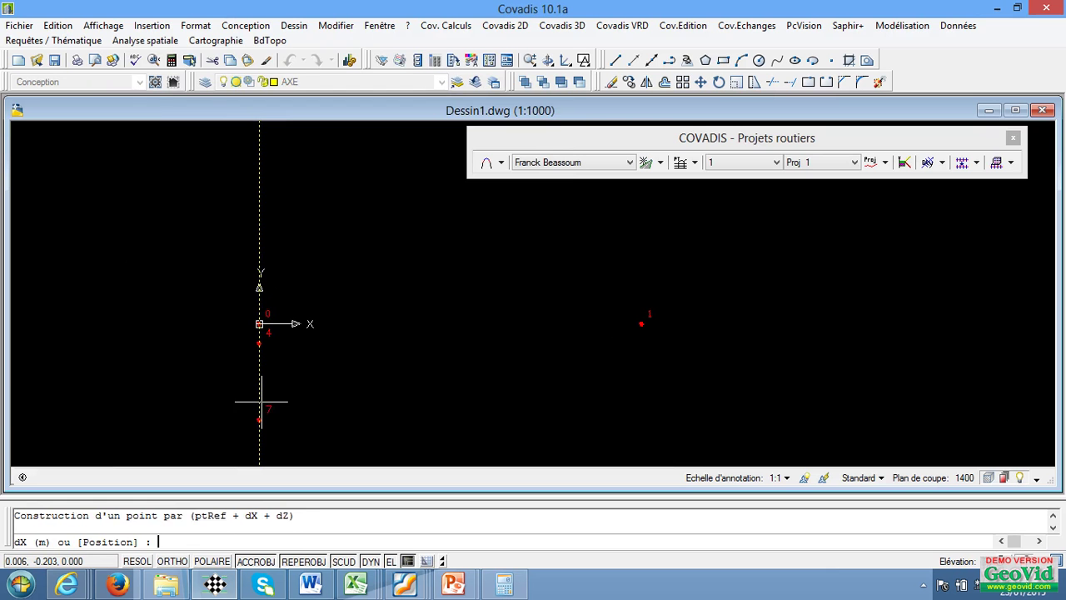
{"action": "key", "text": "Escape"}
- Place point 8 directly below point 5 with dX 0 and dZ -0.2
{"action": "key", "text": "Return"}
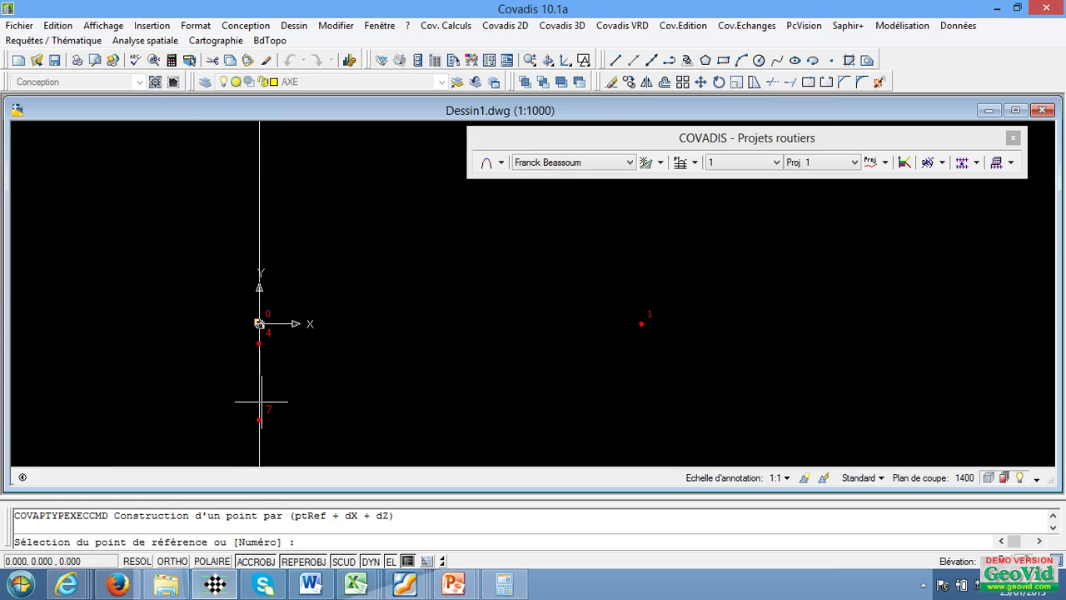
{"action": "scroll", "coordinate": [229, 375], "scroll_direction": "down", "scroll_amount": 6}
{"action": "scroll", "coordinate": [414, 380], "scroll_direction": "up", "scroll_amount": 5}
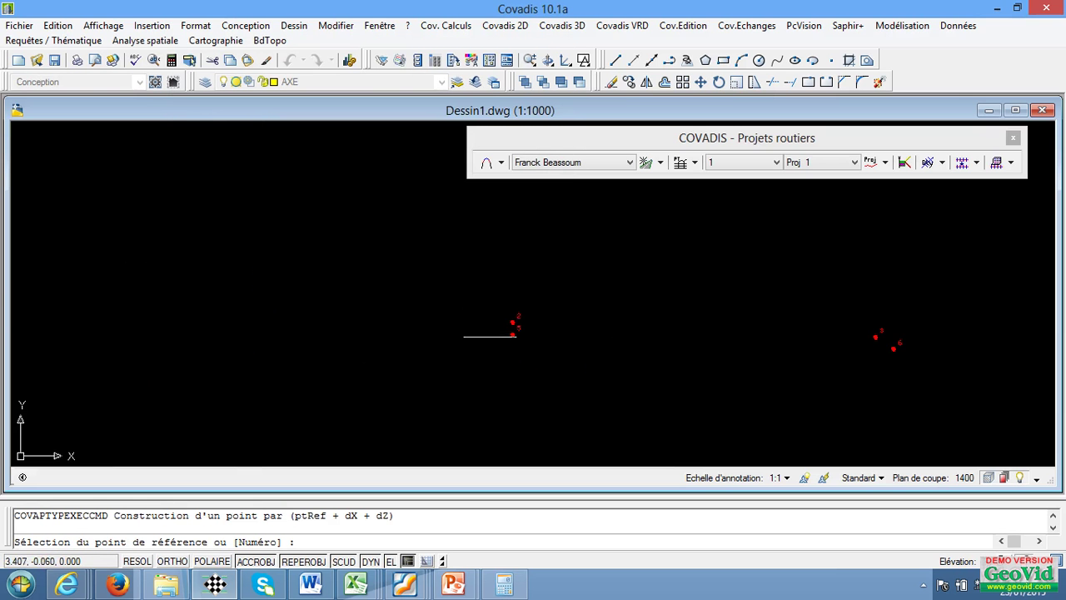
{"action": "left_click", "coordinate": [512, 335]}
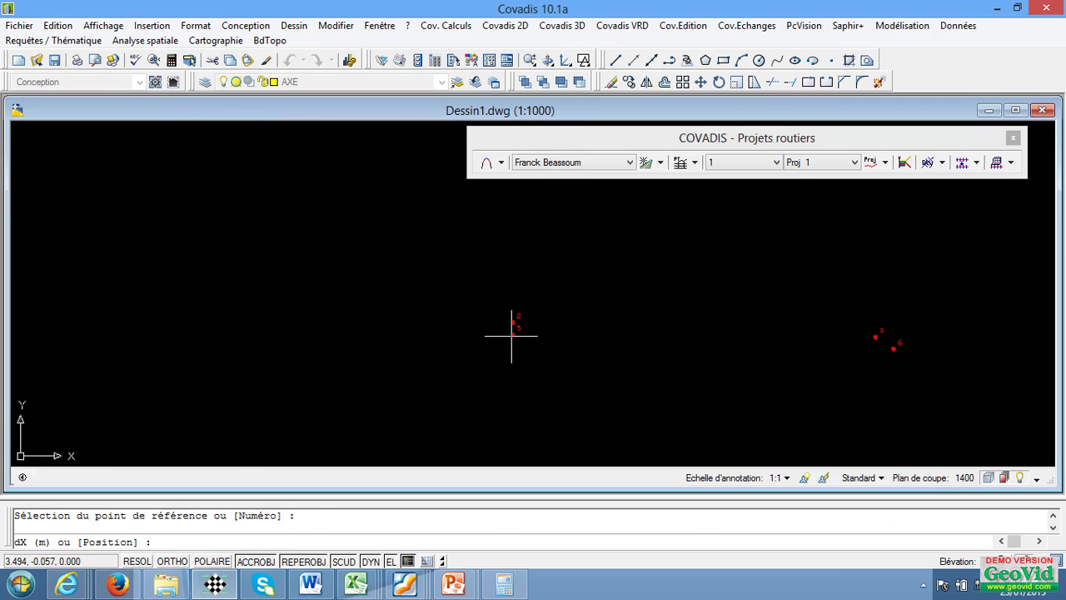
{"action": "key", "text": "Return"}
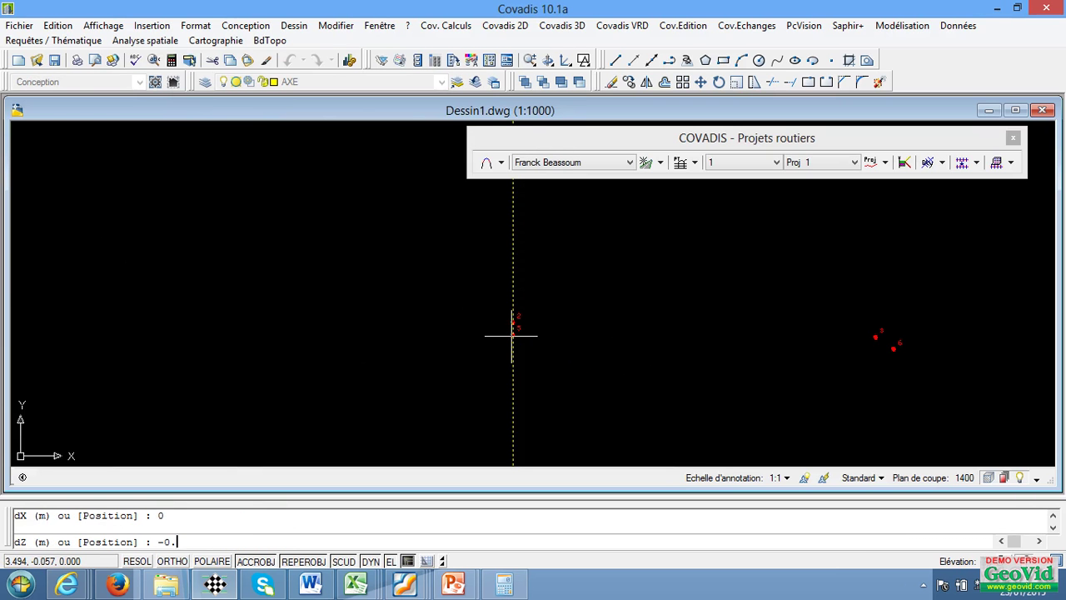
{"action": "key", "text": "Return"}
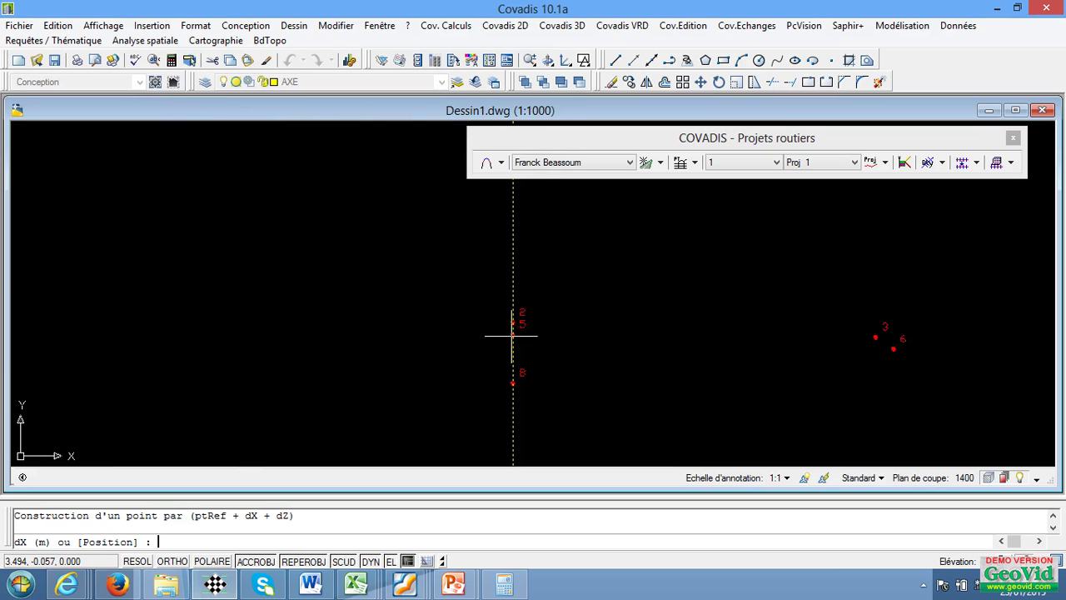
{"action": "scroll", "coordinate": [476, 348], "scroll_direction": "down", "scroll_amount": 3}
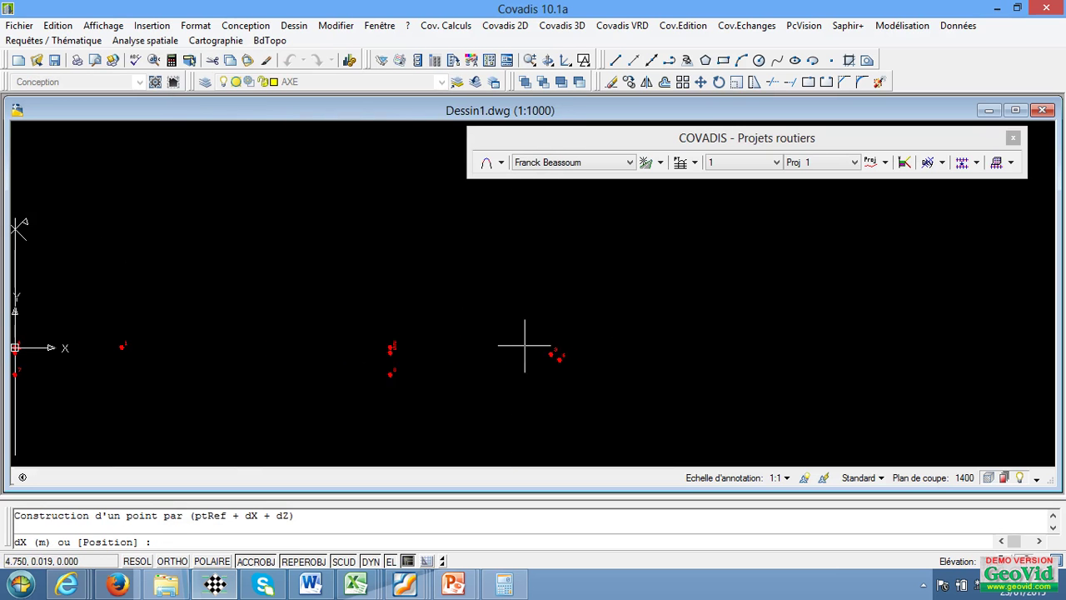
{"action": "key", "text": "Escape"}
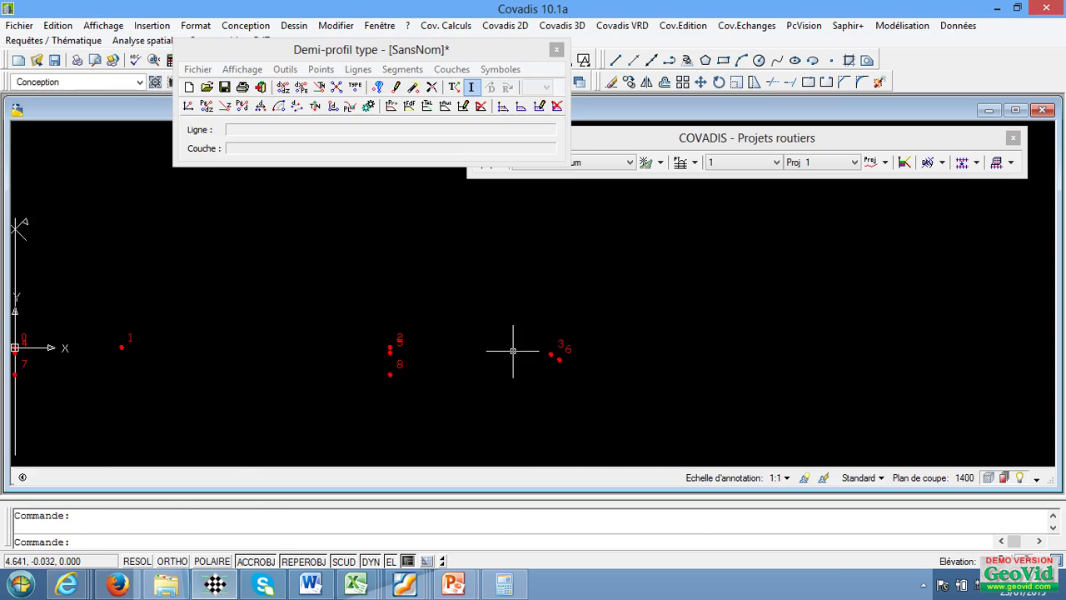
{"action": "key", "text": "Return"}
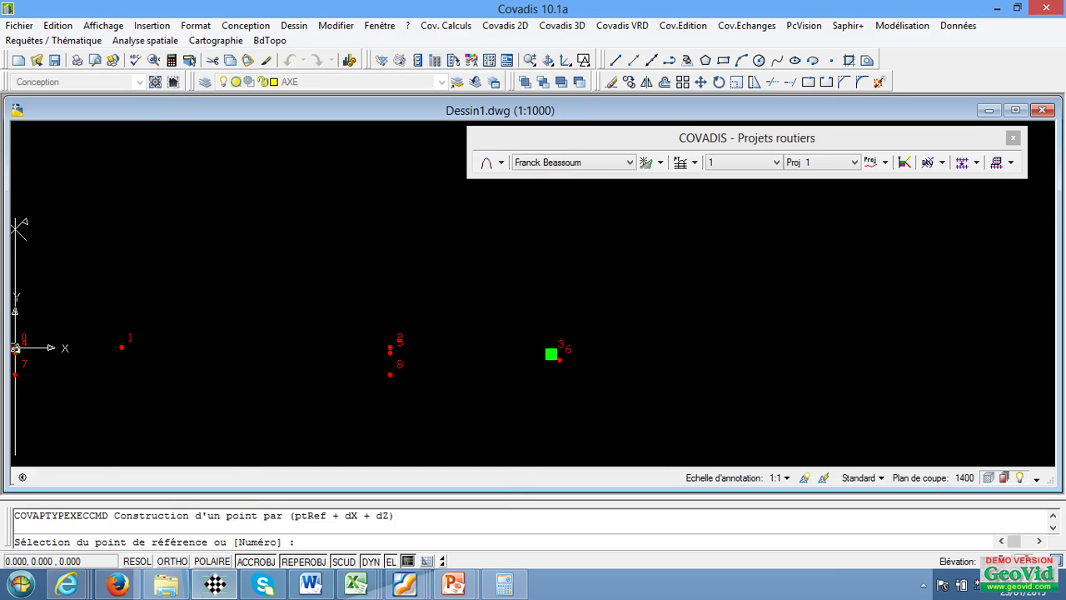
- Pick point 3 as reference and compute 3 × 0.2 / 2 = 0.3 in Calculator
{"action": "left_click", "coordinate": [562, 360]}
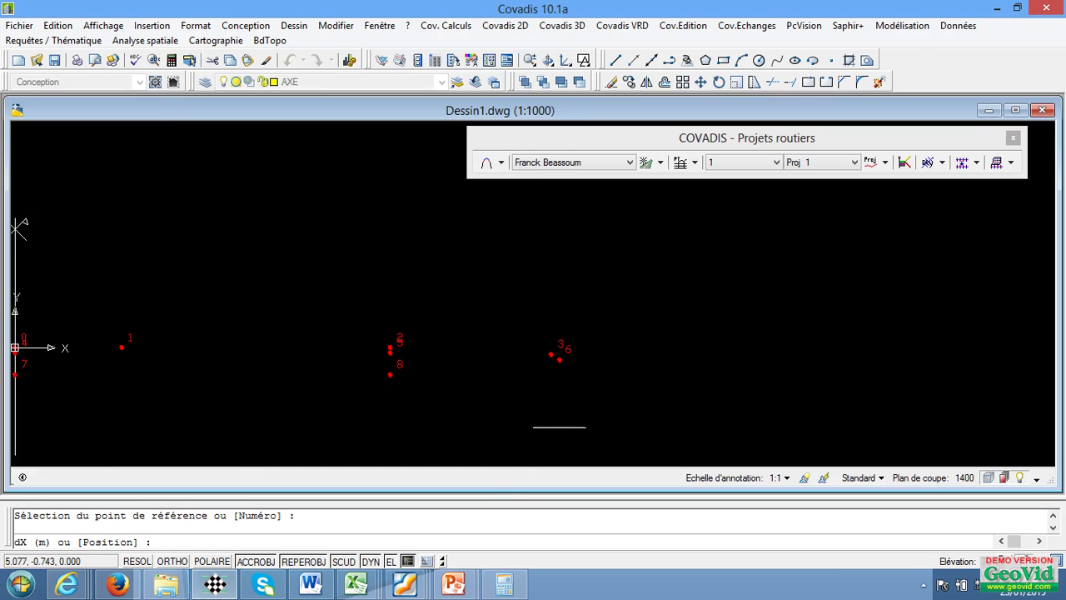
{"action": "left_click", "coordinate": [504, 583]}
{"action": "left_click", "coordinate": [489, 202]}
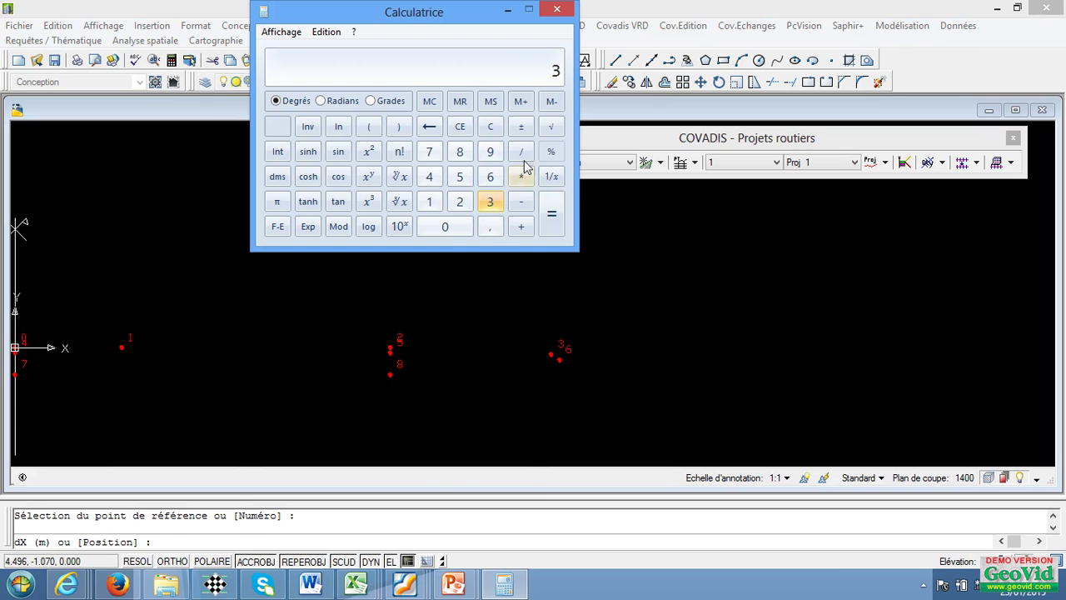
{"action": "left_click", "coordinate": [521, 177]}
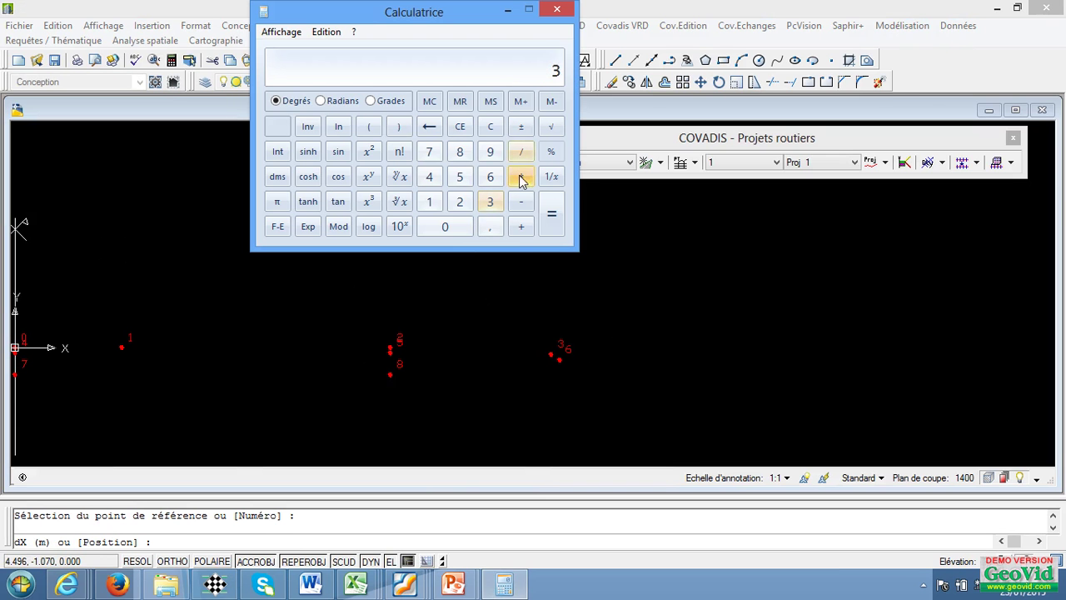
{"action": "left_click", "coordinate": [445, 226]}
{"action": "left_click", "coordinate": [490, 226]}
{"action": "left_click", "coordinate": [460, 202]}
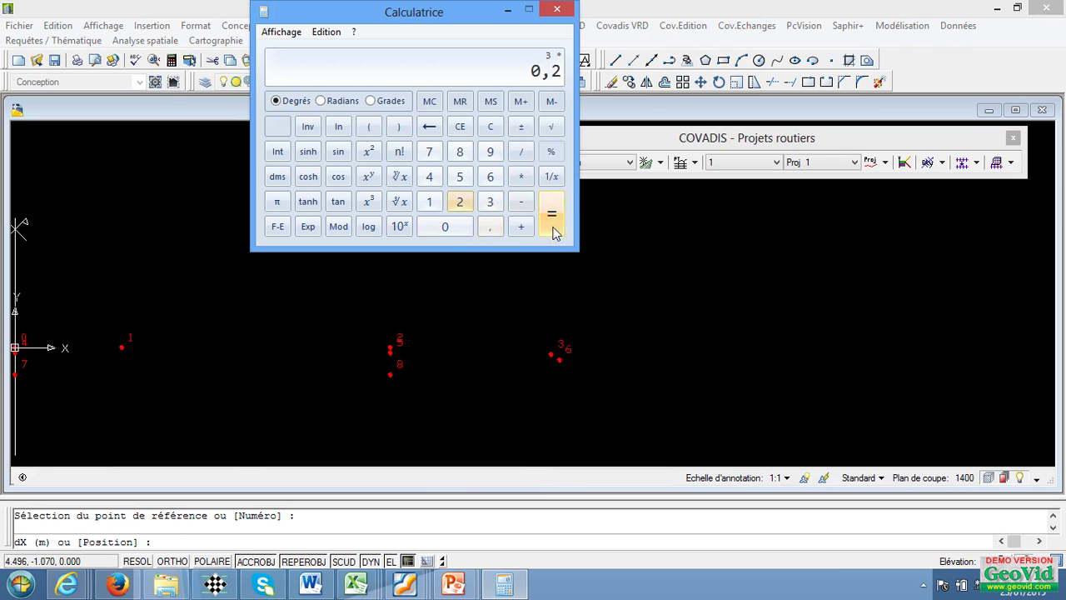
{"action": "left_click", "coordinate": [554, 230]}
{"action": "left_click", "coordinate": [521, 151]}
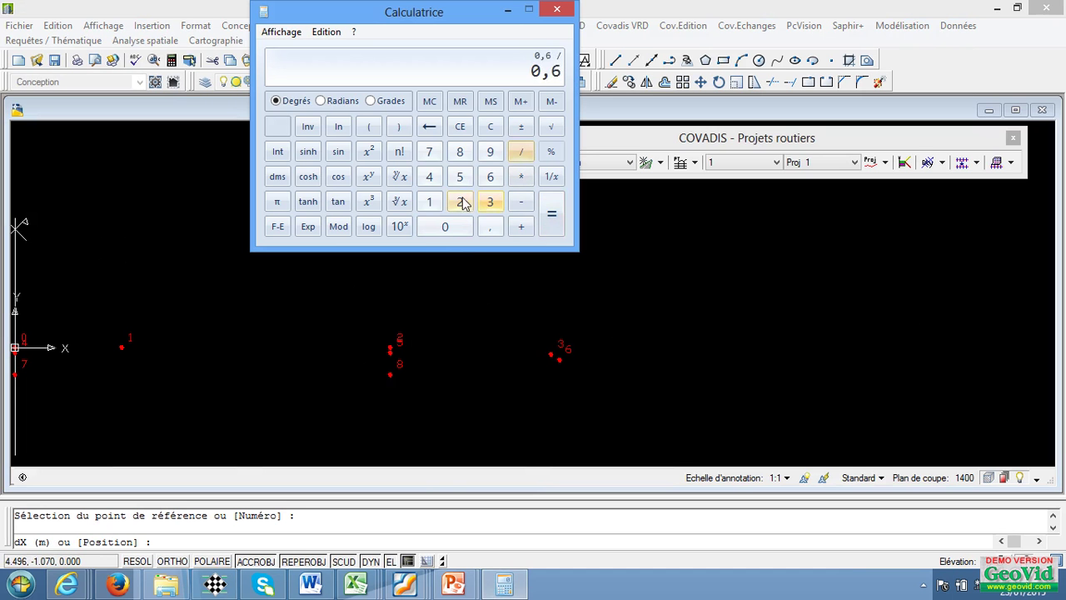
{"action": "left_click", "coordinate": [460, 202]}
{"action": "left_click", "coordinate": [551, 214]}
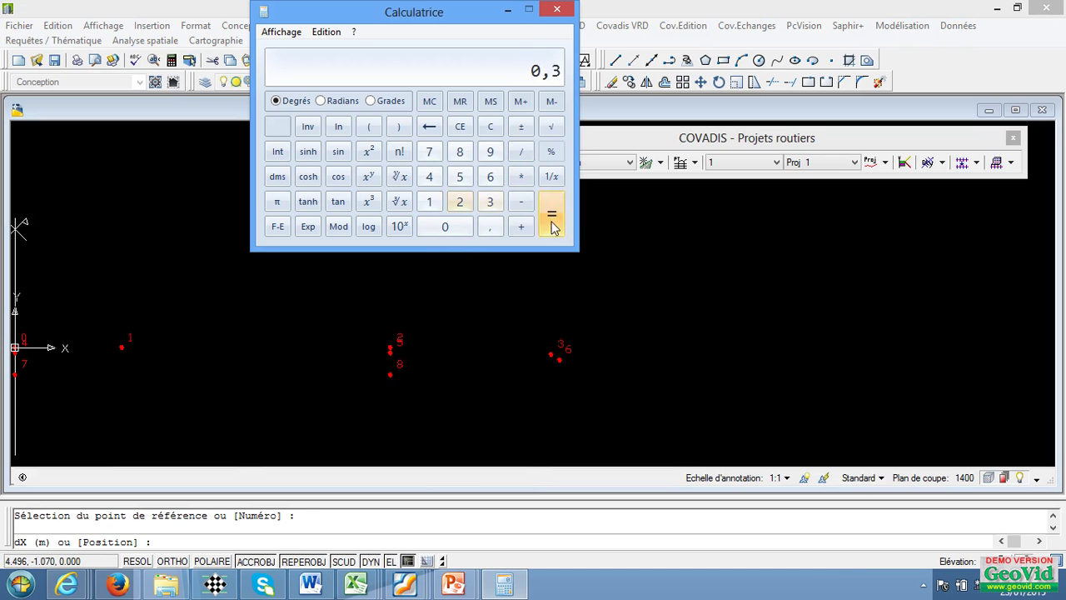
{"action": "left_click", "coordinate": [506, 12]}
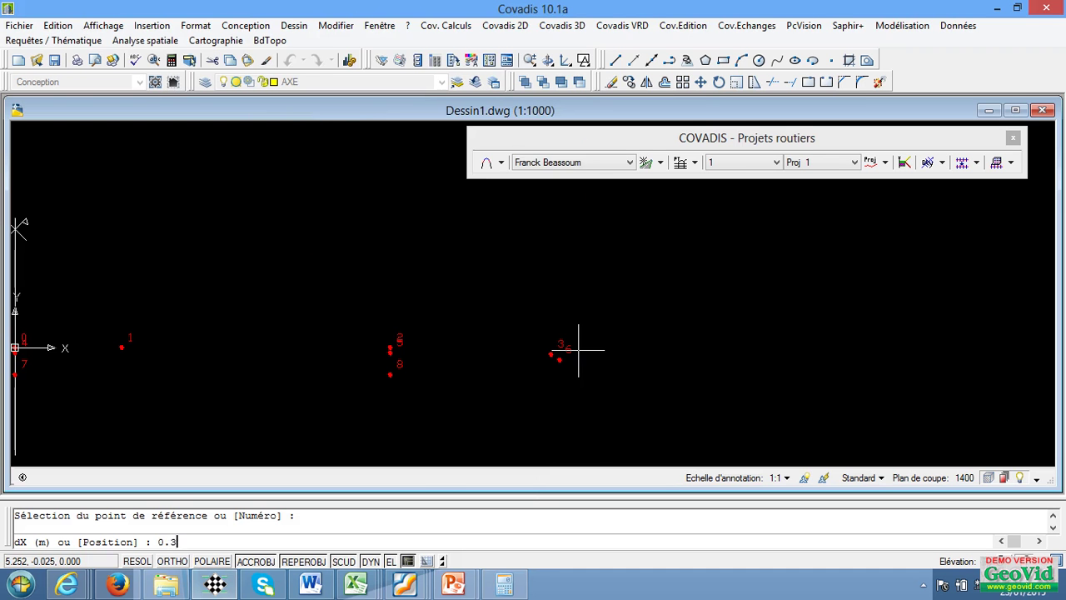
- Place point 9 from point 3 with dX 0.3 and dZ -0.2
{"action": "key", "text": "Return"}
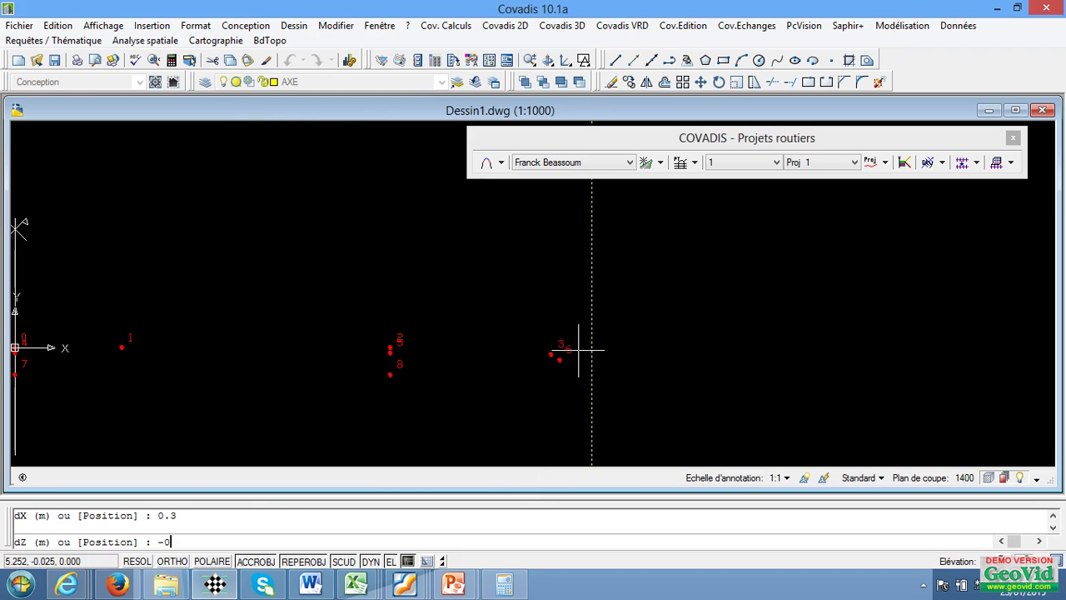
{"action": "key", "text": "Return"}
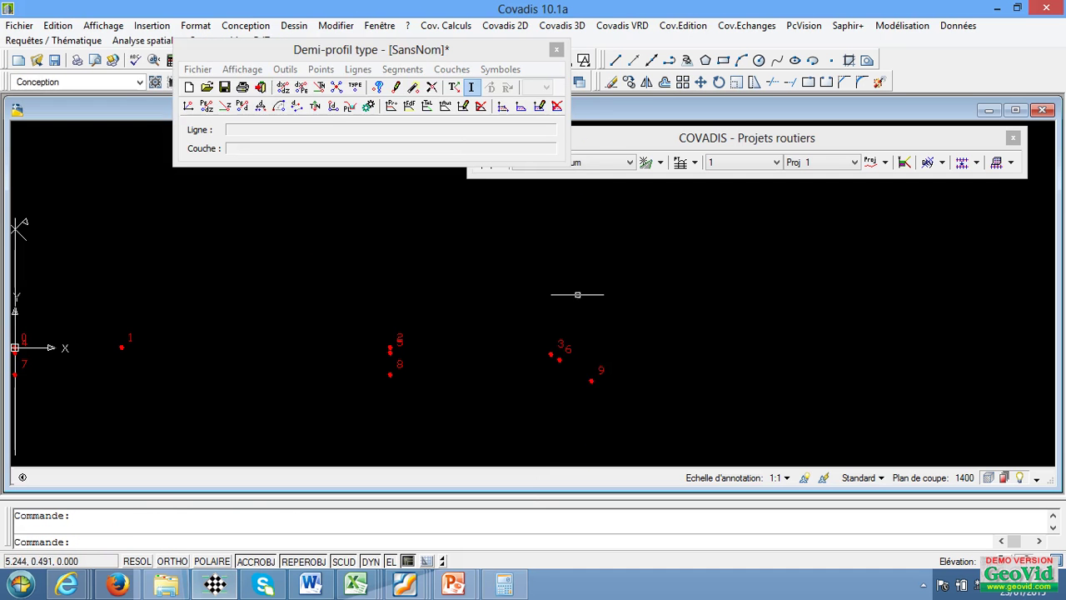
{"action": "scroll", "coordinate": [533, 334], "scroll_direction": "down", "scroll_amount": 3}
{"action": "scroll", "coordinate": [307, 352], "scroll_direction": "up", "scroll_amount": 1}
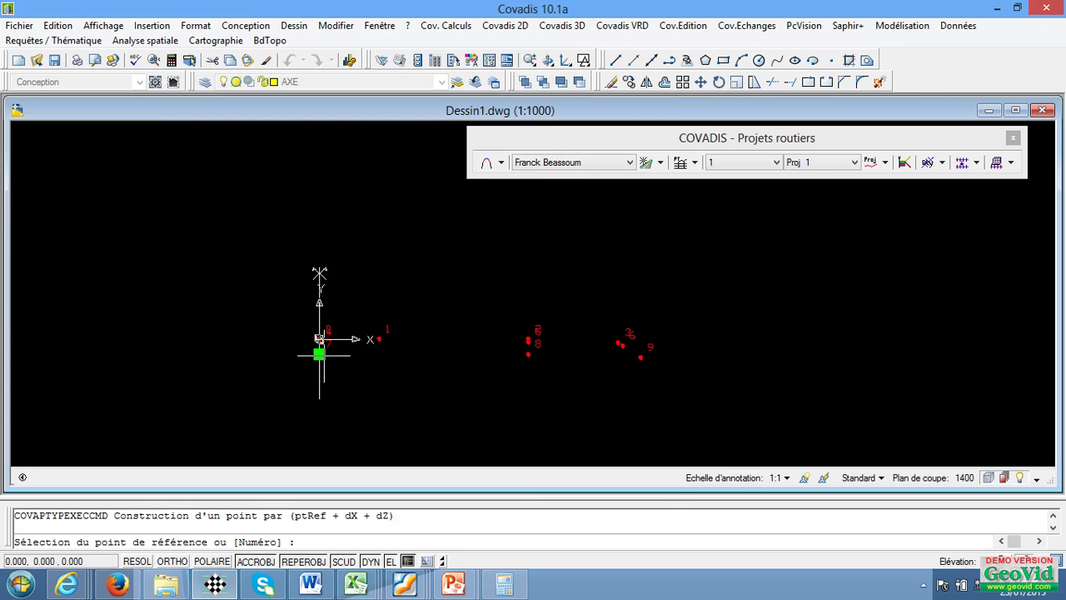
- Place point 10 0.3 m below point 7 (dX 0, dZ -0.3), checking FORMATION.pdf first
{"action": "left_click", "coordinate": [319, 354]}
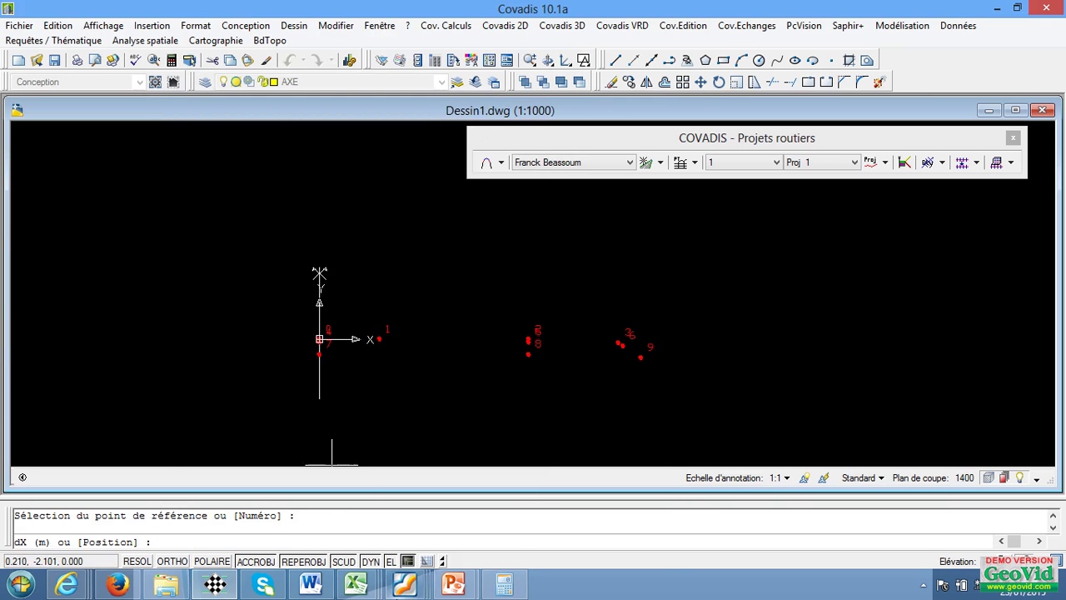
{"action": "mouse_move", "coordinate": [405, 583]}
{"action": "left_click", "coordinate": [405, 505]}
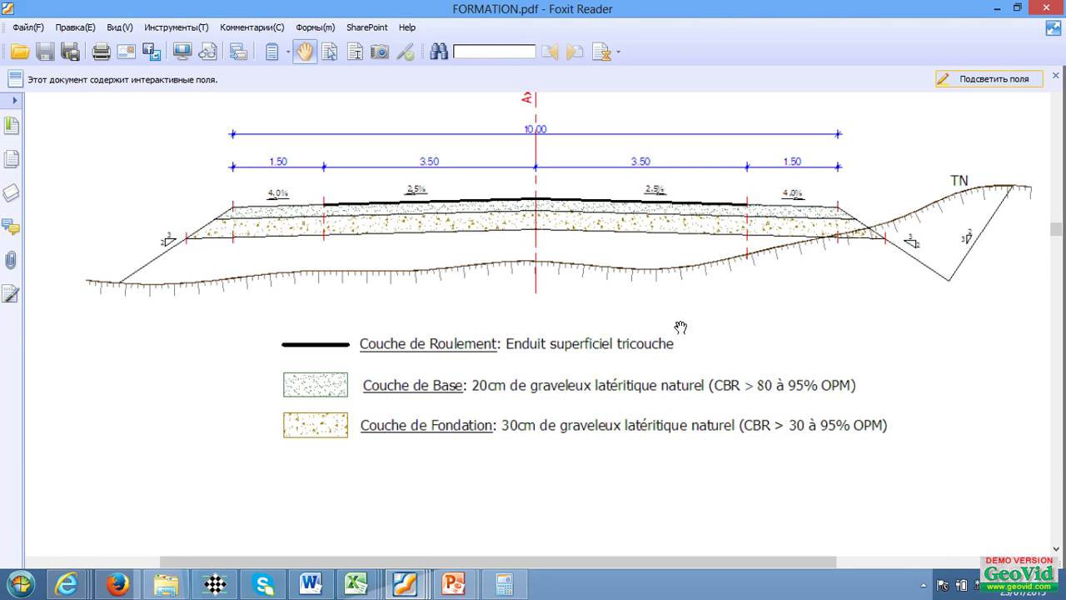
{"action": "left_click", "coordinate": [997, 8]}
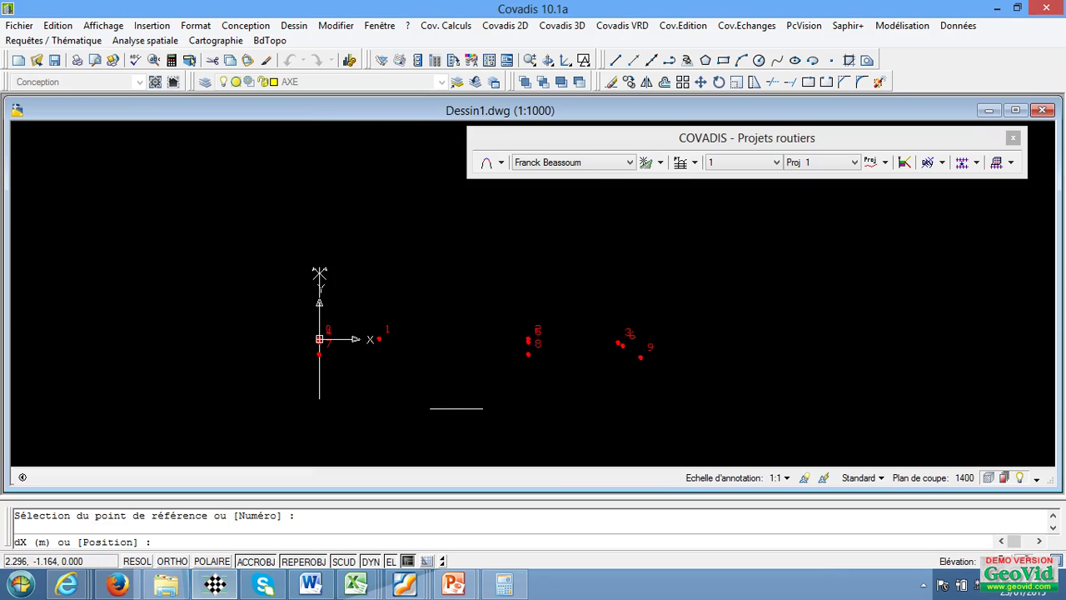
{"action": "key", "text": "Return"}
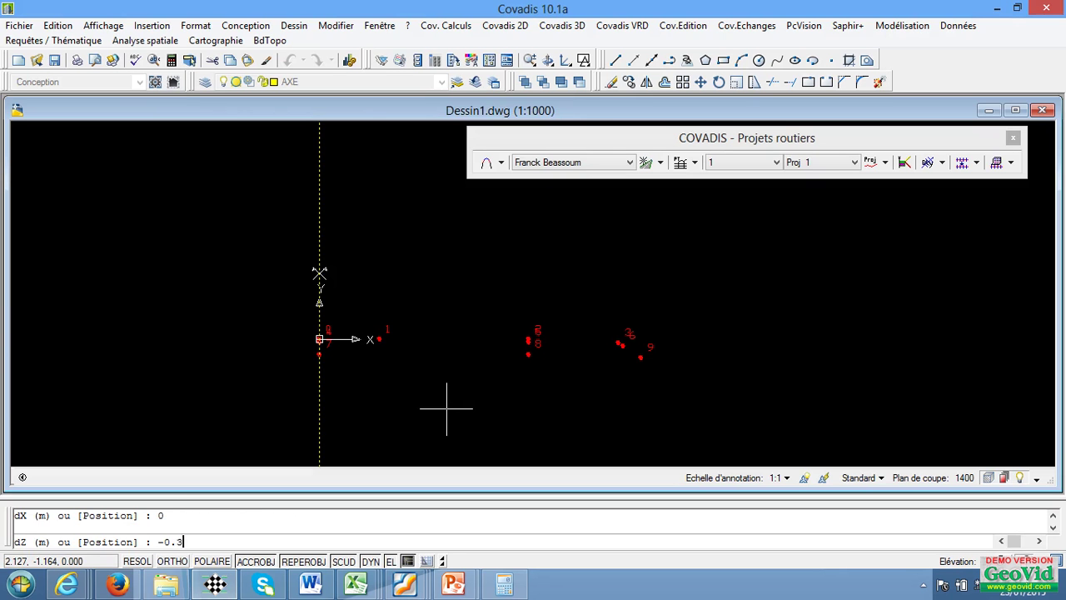
{"action": "key", "text": "Return"}
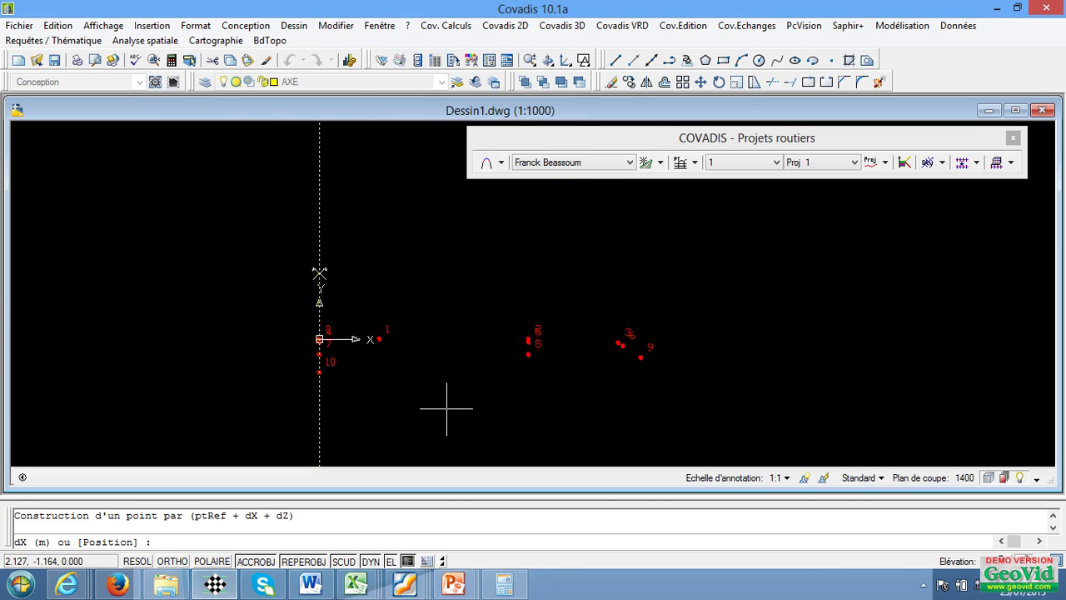
{"action": "key", "text": "Return"}
{"action": "key", "text": "Return"}
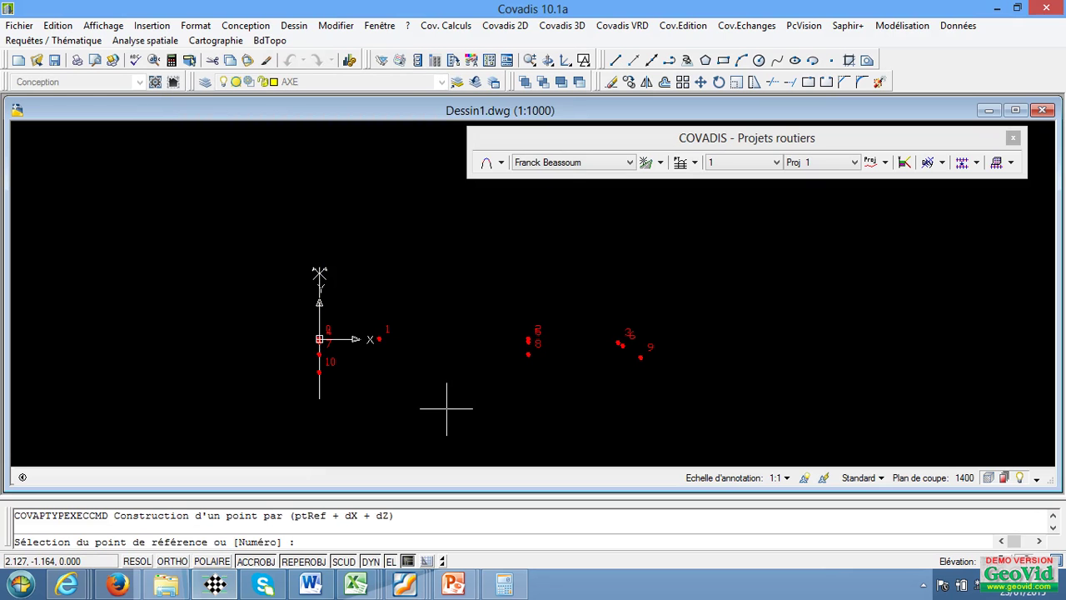
- Create point 11 from point 8 with no horizontal offset and a -0.3 m drop
{"action": "left_click", "coordinate": [528, 341]}
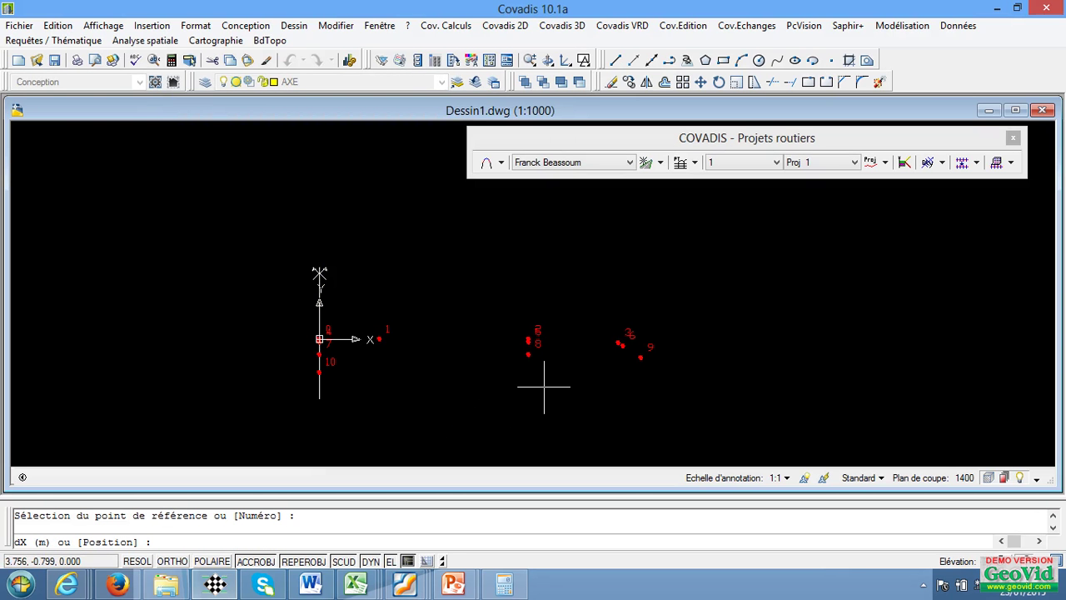
{"action": "key", "text": "Return"}
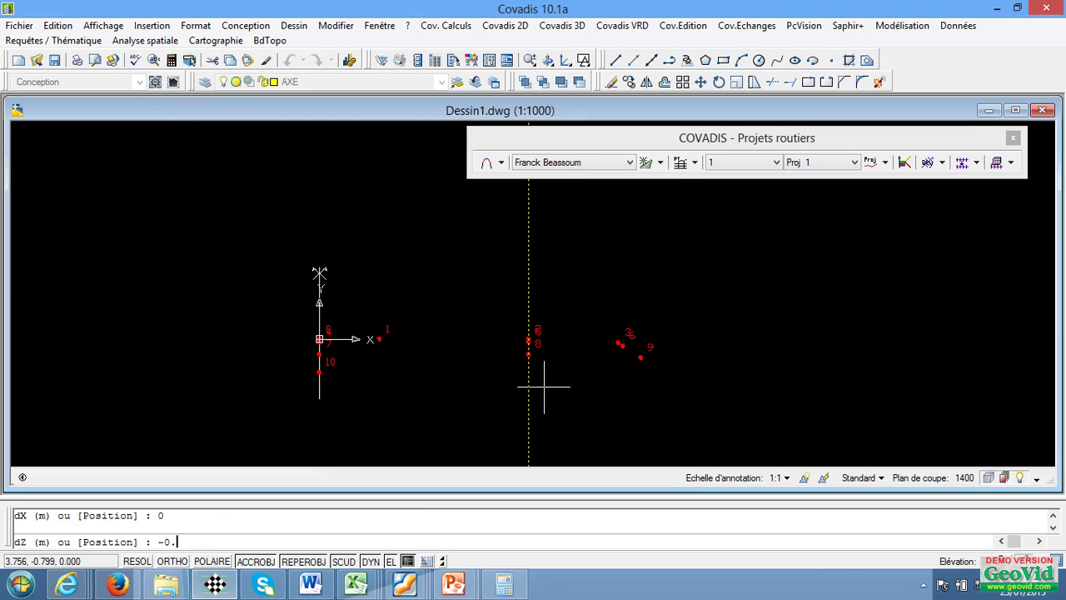
{"action": "key", "text": "Return"}
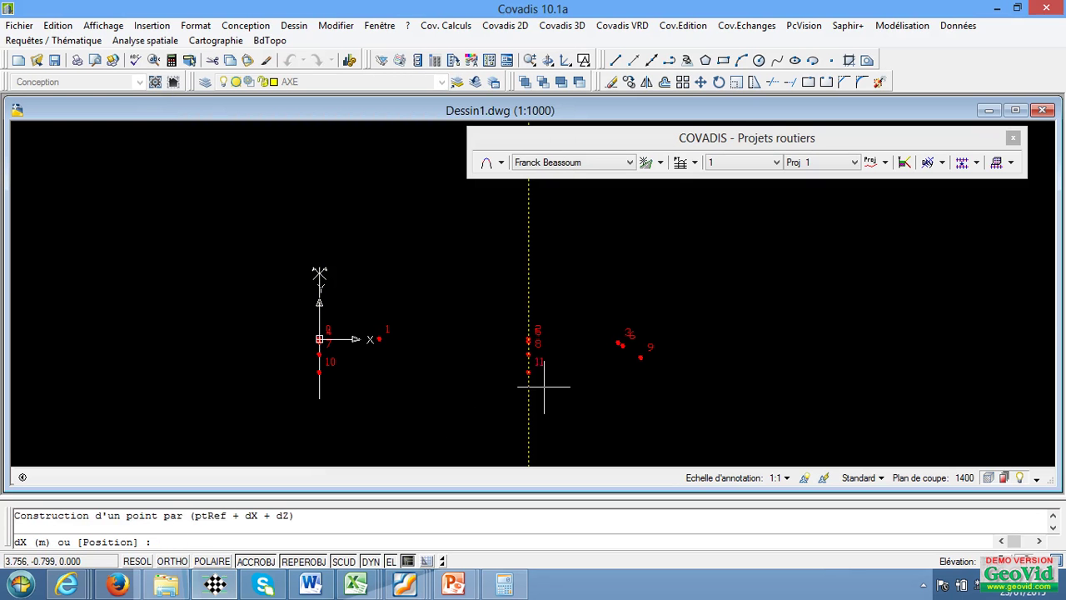
{"action": "key", "text": "Escape"}
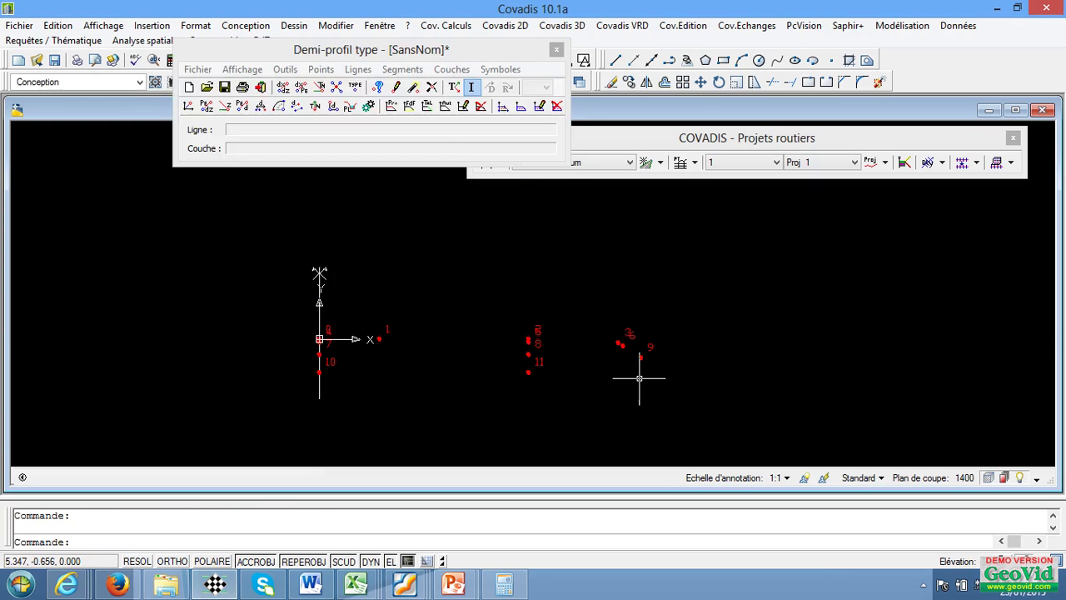
- Start a new point from point 9 and compute its 0.45 offset (3 × 0.3 ÷ 2) on the calculator
{"action": "key", "text": "Return"}
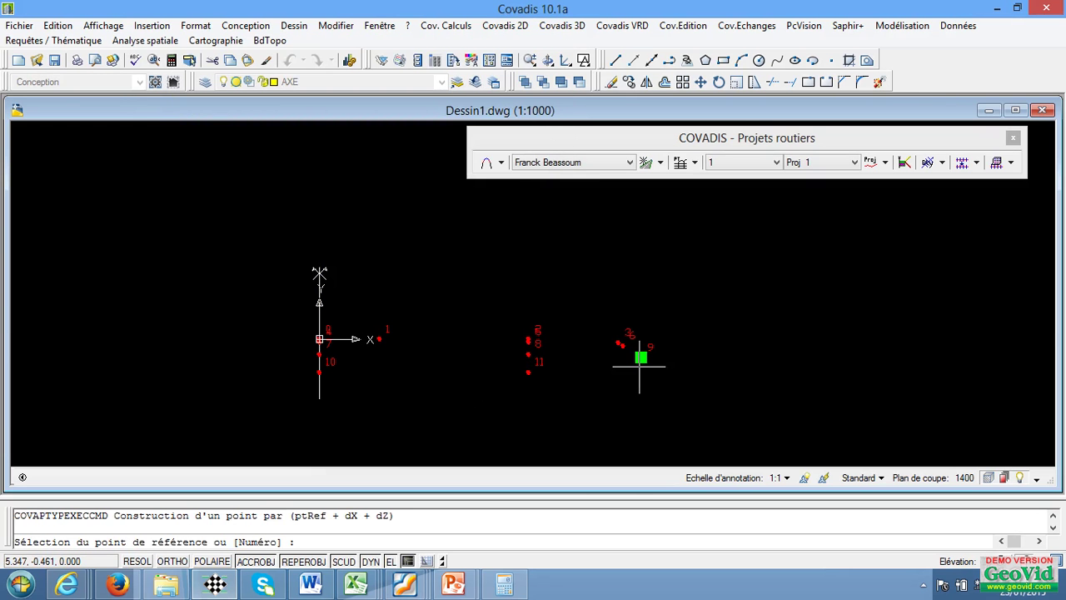
{"action": "left_click", "coordinate": [640, 365]}
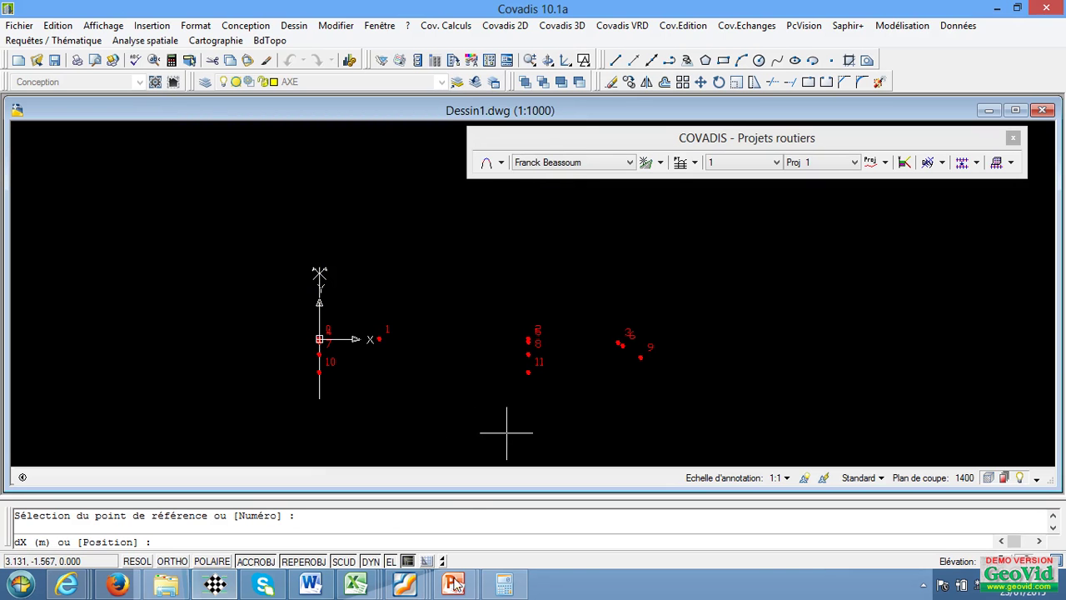
{"action": "left_click", "coordinate": [504, 584]}
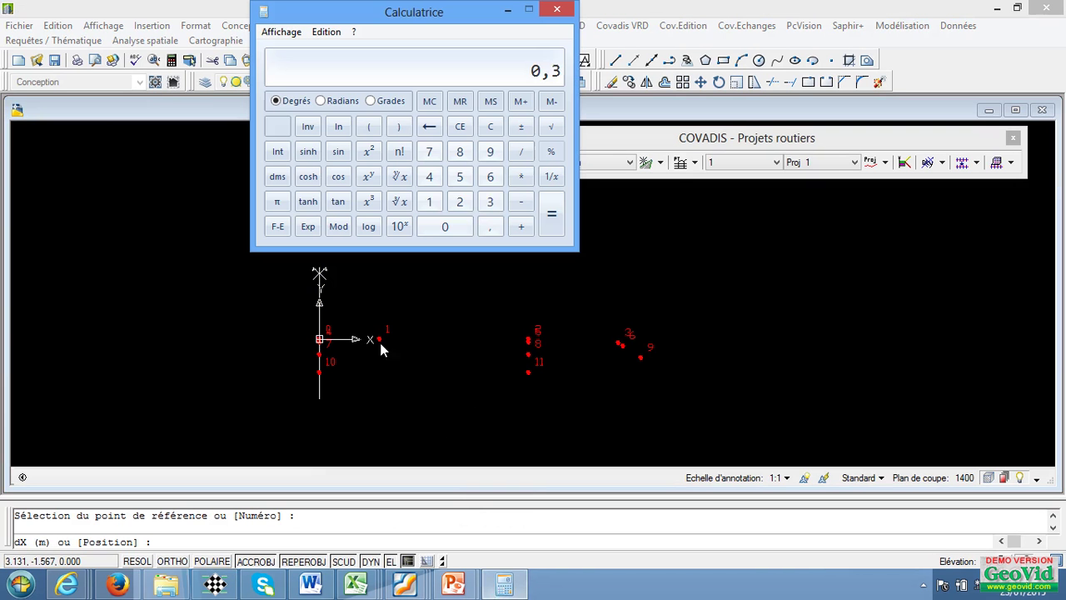
{"action": "left_click", "coordinate": [489, 200]}
{"action": "left_click", "coordinate": [523, 176]}
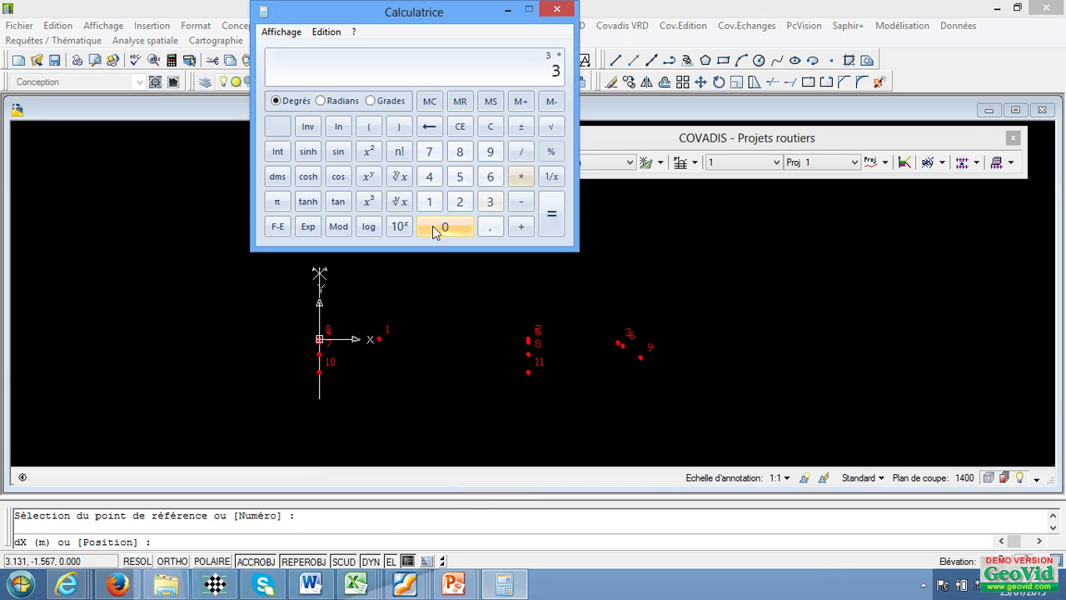
{"action": "left_click", "coordinate": [489, 227]}
{"action": "left_click", "coordinate": [489, 201]}
{"action": "left_click", "coordinate": [551, 213]}
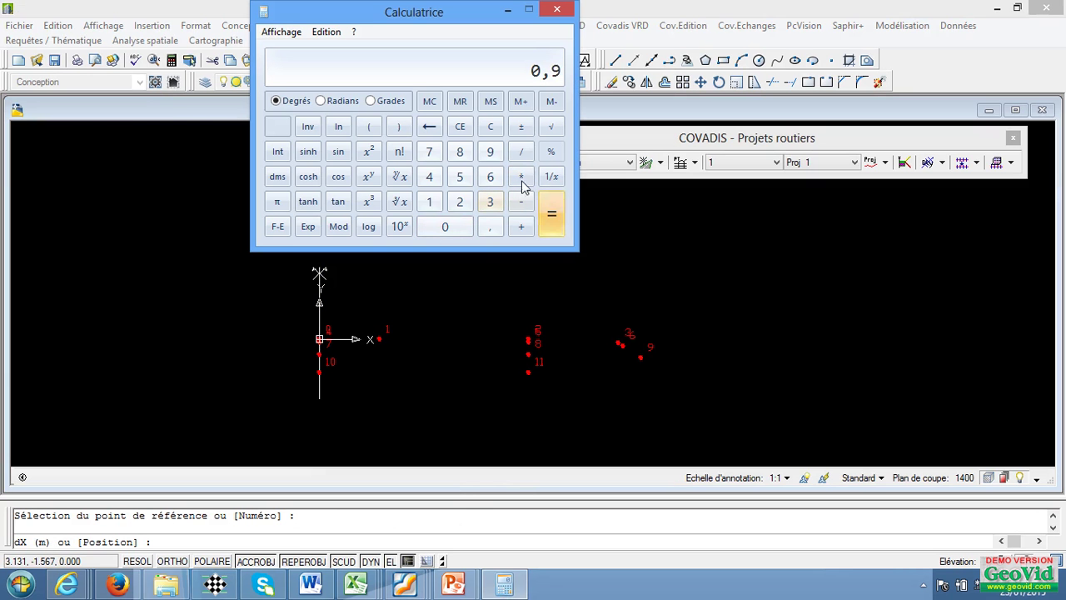
{"action": "left_click", "coordinate": [520, 154]}
{"action": "left_click", "coordinate": [460, 202]}
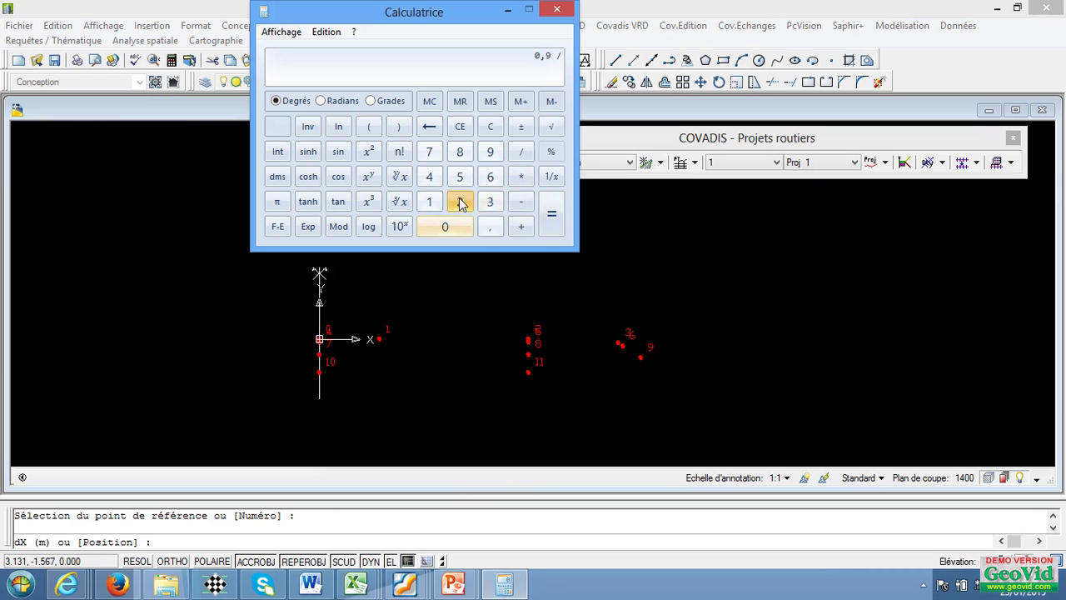
{"action": "left_click", "coordinate": [551, 224]}
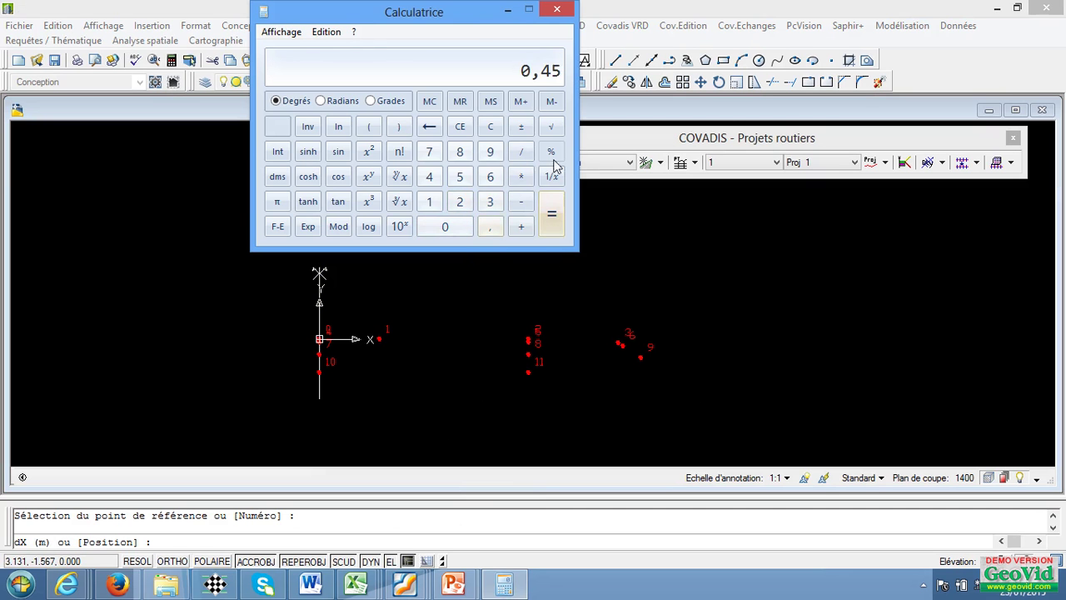
{"action": "left_click", "coordinate": [507, 10]}
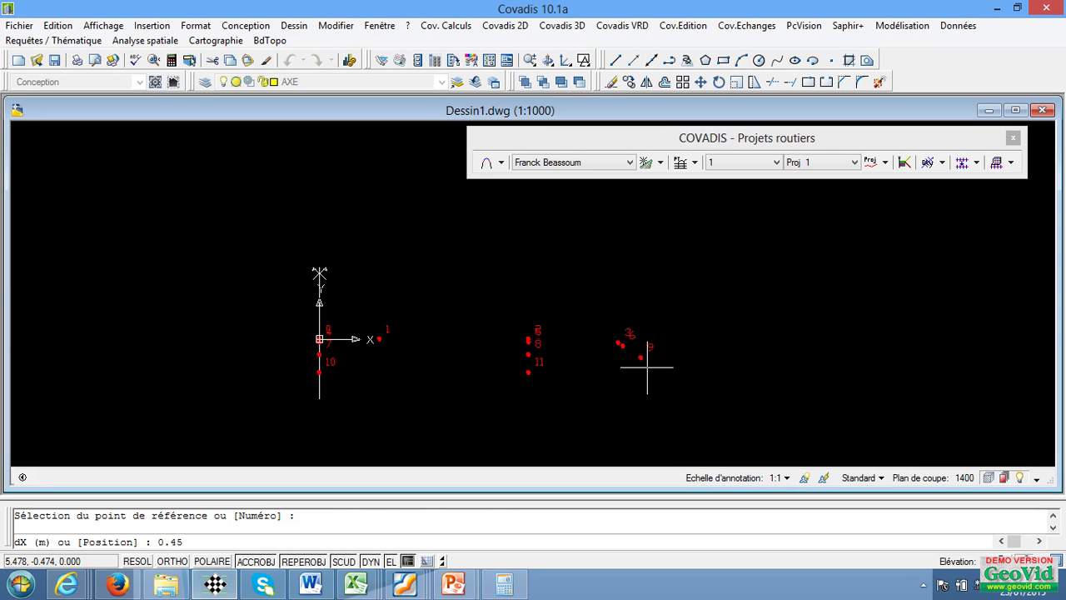
- Place point 12 at dX 0.45 and dZ -0.3 from point 9
{"action": "key", "text": "Return"}
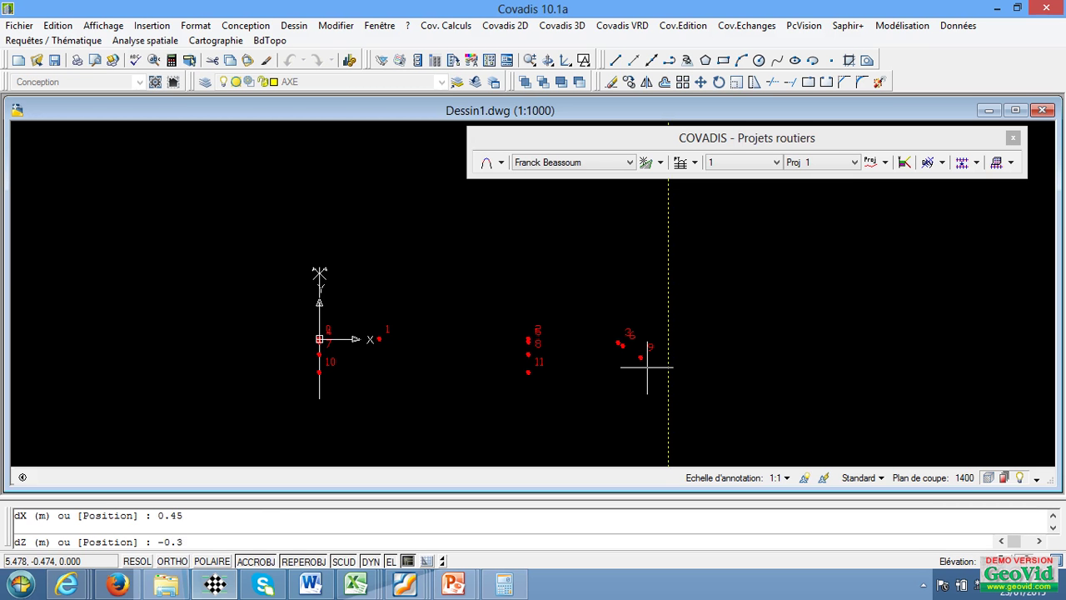
{"action": "key", "text": "Return"}
{"action": "key", "text": "Return"}
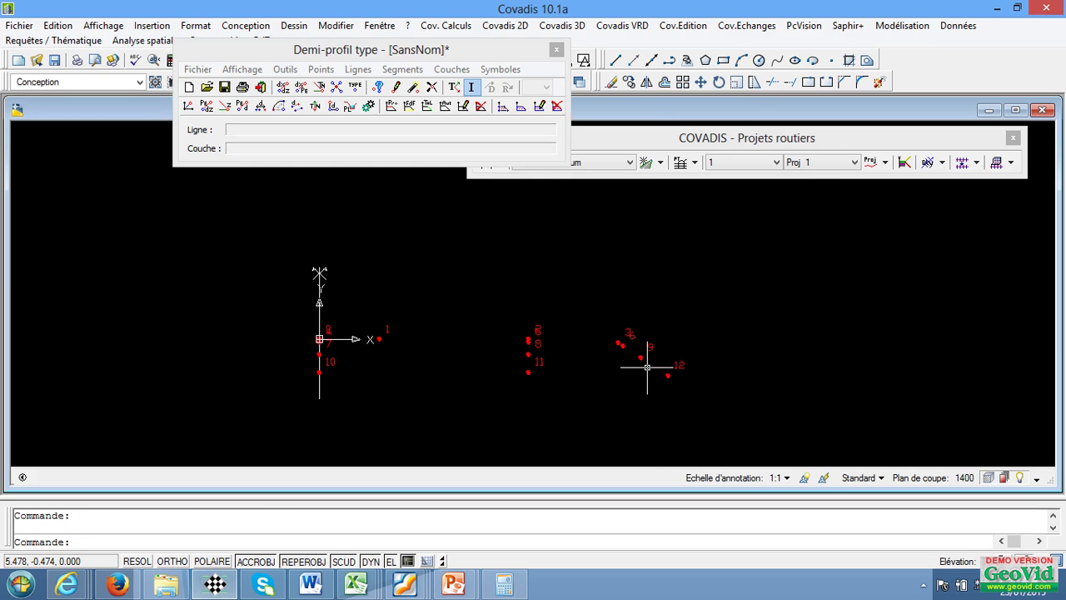
{"action": "scroll", "coordinate": [561, 372], "scroll_direction": "down", "scroll_amount": 2}
{"action": "scroll", "coordinate": [596, 358], "scroll_direction": "up", "scroll_amount": 7}
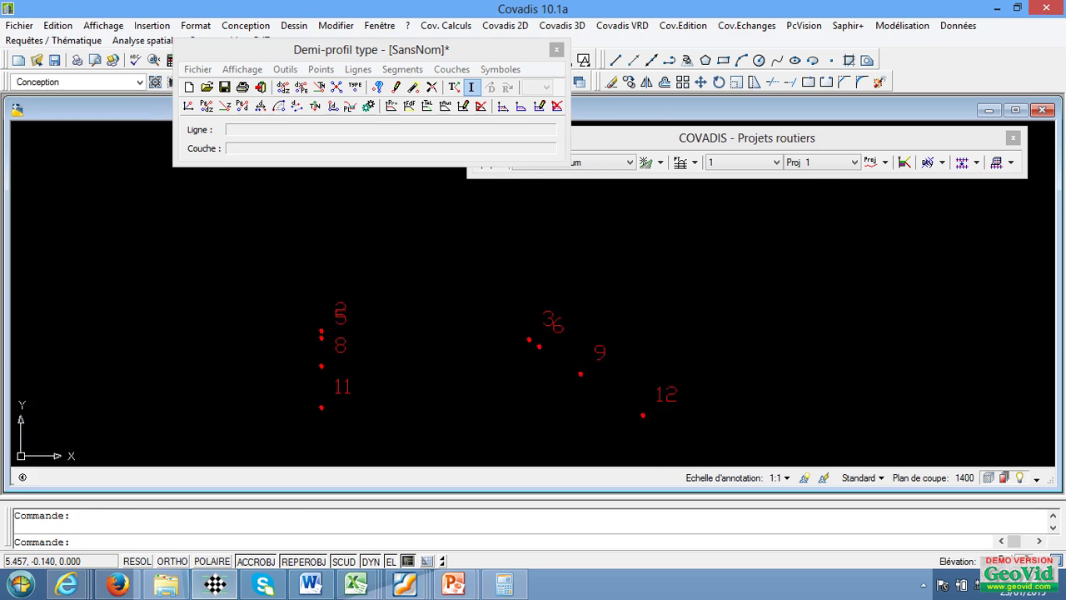
{"action": "scroll", "coordinate": [593, 344], "scroll_direction": "down", "scroll_amount": 2}
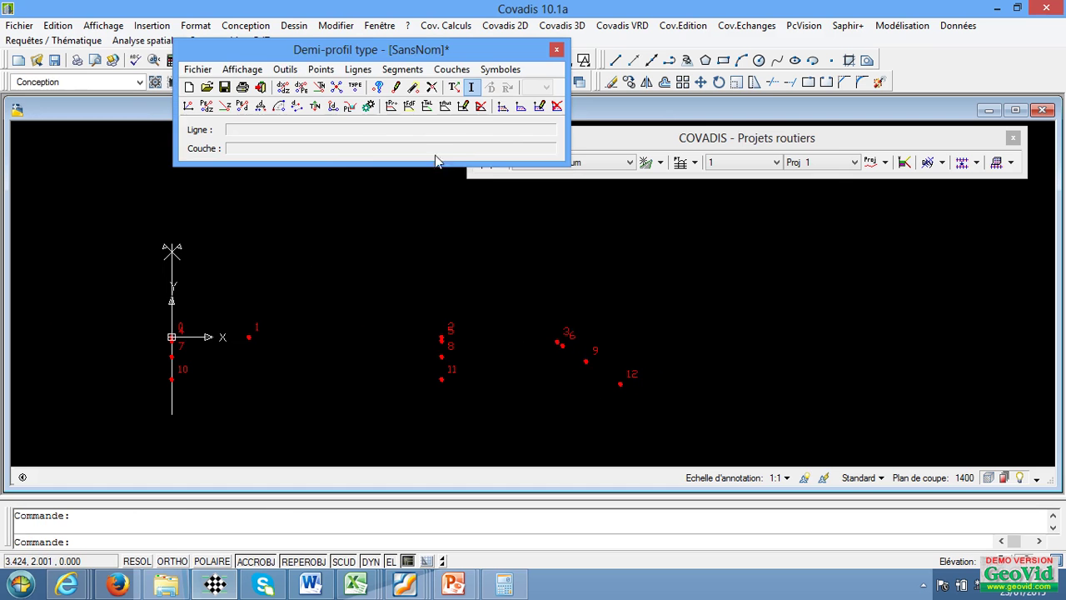
- Create a Projet line and keep its colour as Rouge
{"action": "left_click", "coordinate": [360, 71]}
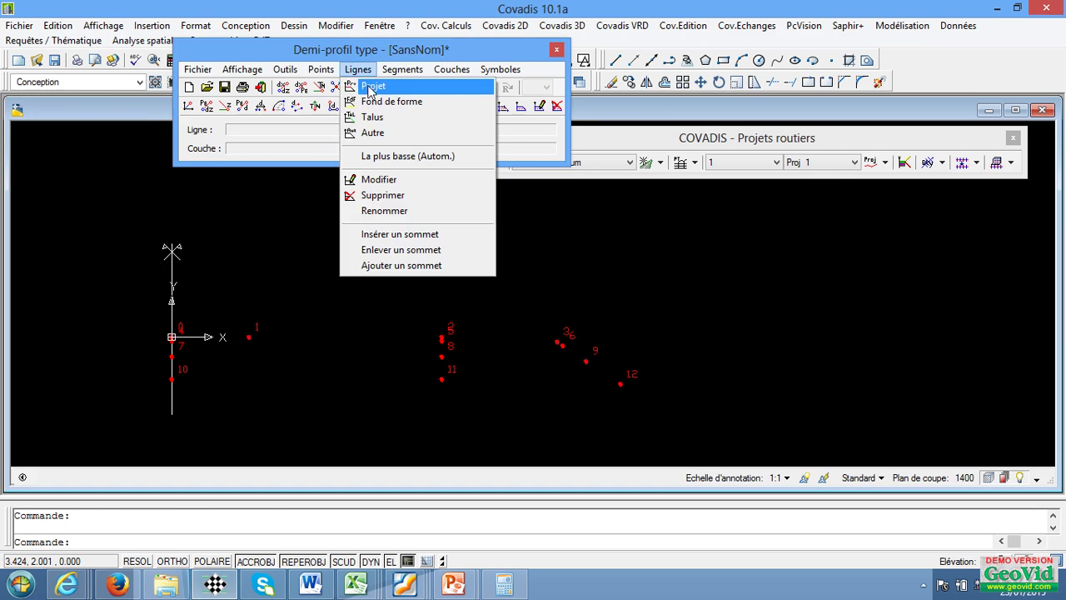
{"action": "left_click", "coordinate": [371, 89]}
{"action": "left_click", "coordinate": [596, 329]}
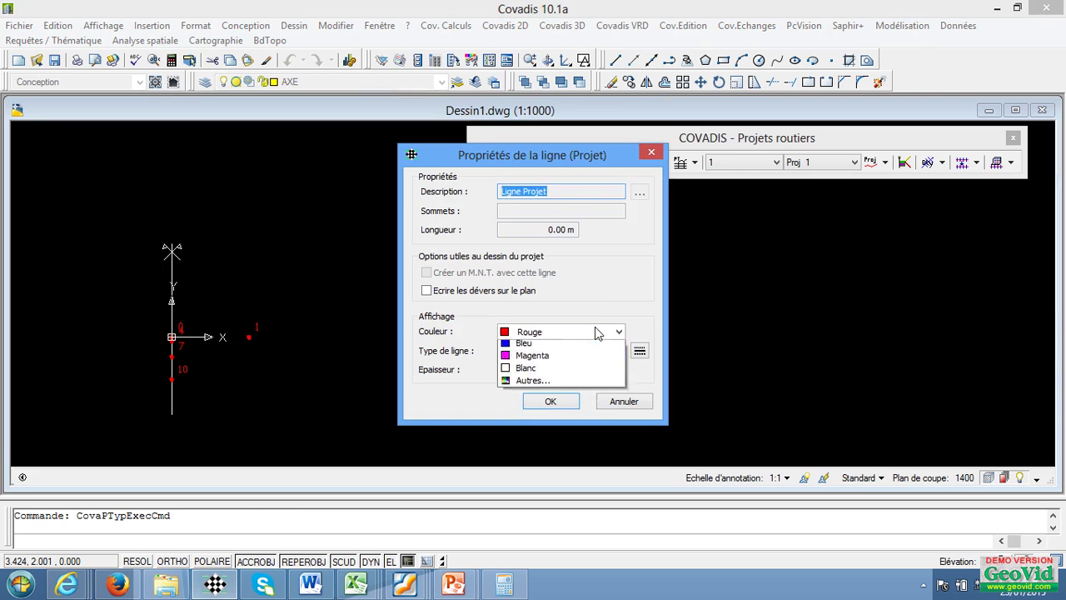
{"action": "left_click", "coordinate": [598, 332]}
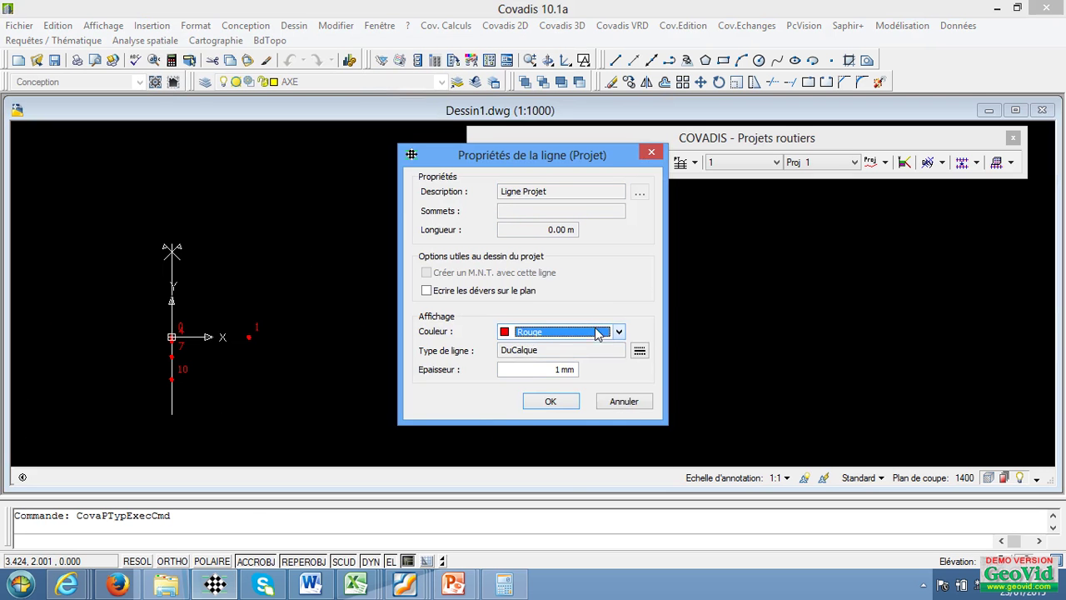
{"action": "left_click", "coordinate": [549, 402]}
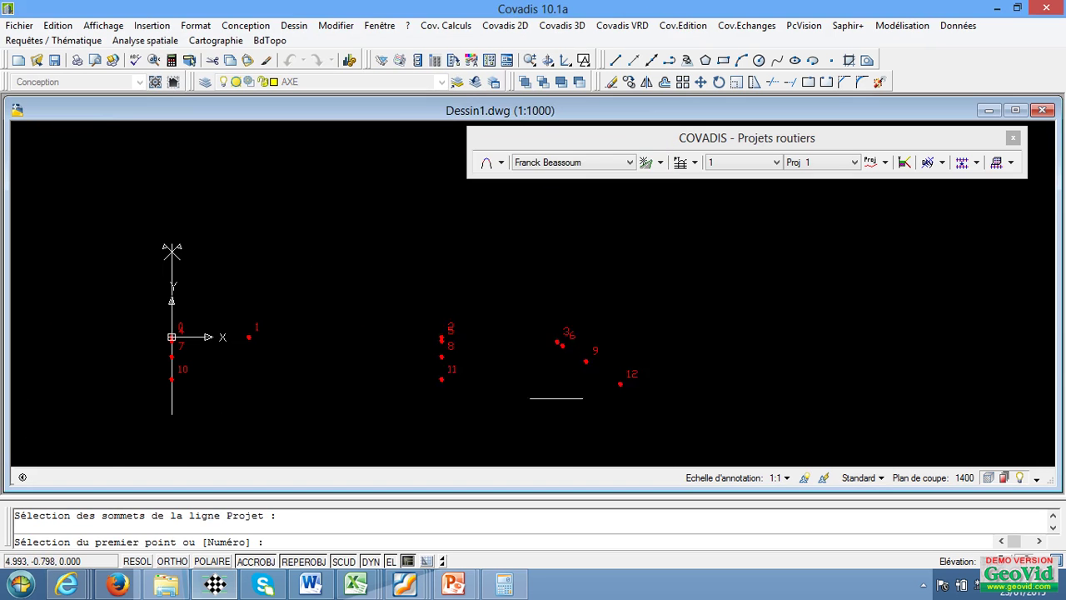
{"action": "scroll", "coordinate": [175, 334], "scroll_direction": "up", "scroll_amount": 3}
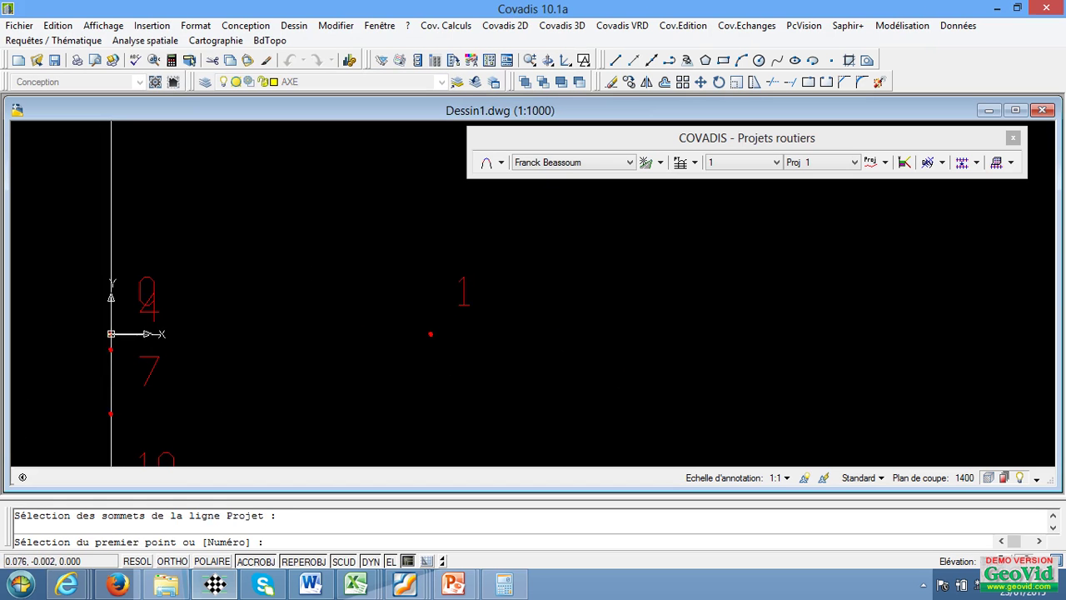
- Draw the Projet line from the axis origin through points 1, 2, 3, 6, 9 and 12
{"action": "left_click", "coordinate": [111, 334]}
{"action": "left_click", "coordinate": [431, 334]}
{"action": "scroll", "coordinate": [274, 325], "scroll_direction": "down", "scroll_amount": 3}
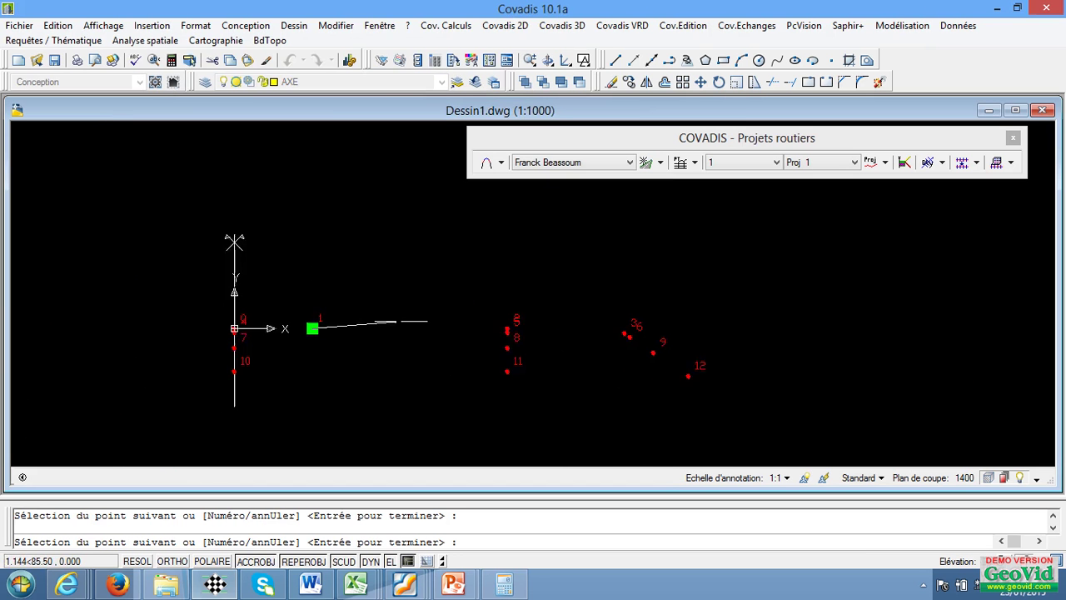
{"action": "scroll", "coordinate": [483, 329], "scroll_direction": "up", "scroll_amount": 3}
{"action": "left_click", "coordinate": [582, 329]}
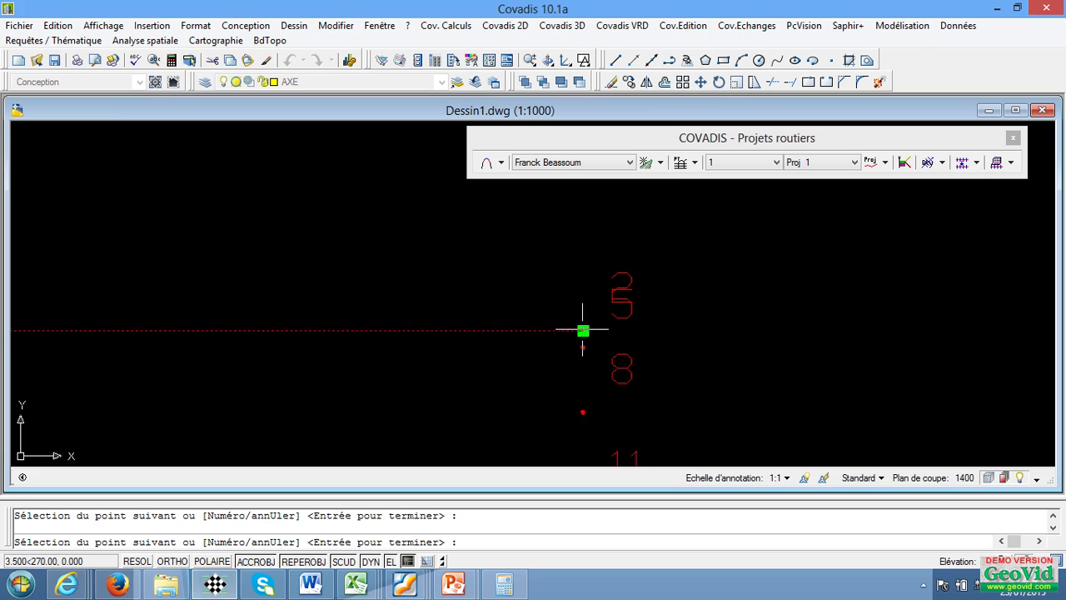
{"action": "scroll", "coordinate": [582, 330], "scroll_direction": "down", "scroll_amount": 4}
{"action": "scroll", "coordinate": [560, 308], "scroll_direction": "up", "scroll_amount": 2}
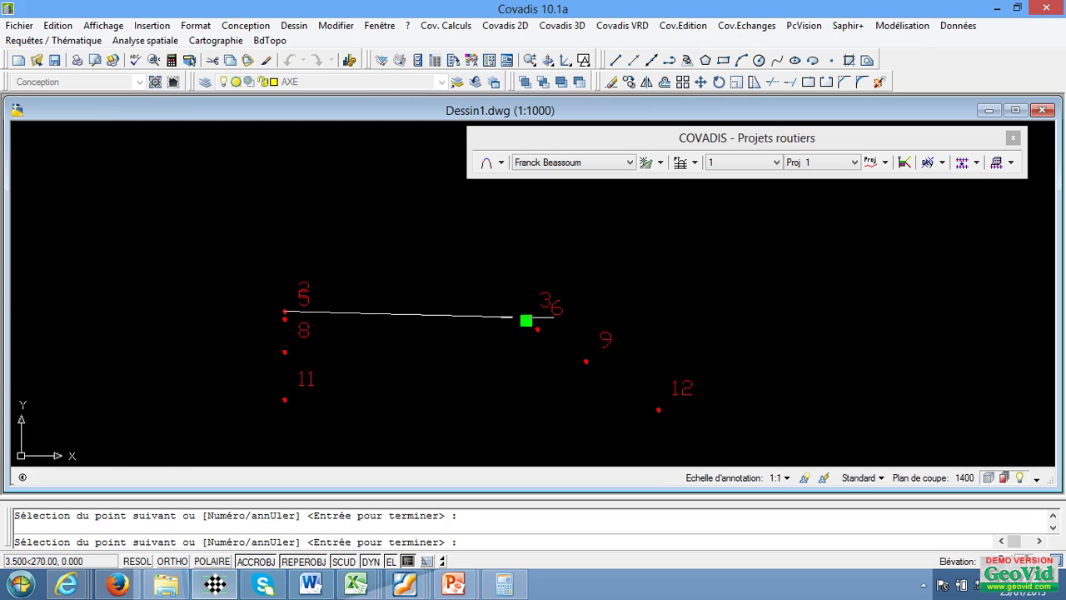
{"action": "left_click", "coordinate": [526, 320]}
{"action": "left_click", "coordinate": [538, 329]}
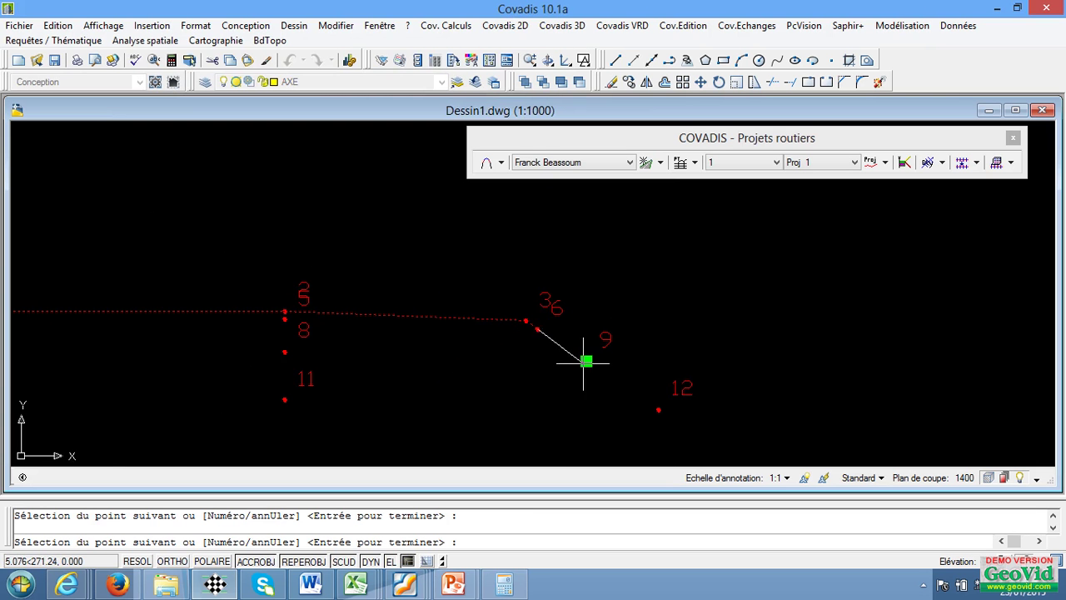
{"action": "left_click", "coordinate": [586, 362]}
{"action": "left_click", "coordinate": [662, 408]}
{"action": "right_click", "coordinate": [661, 409]}
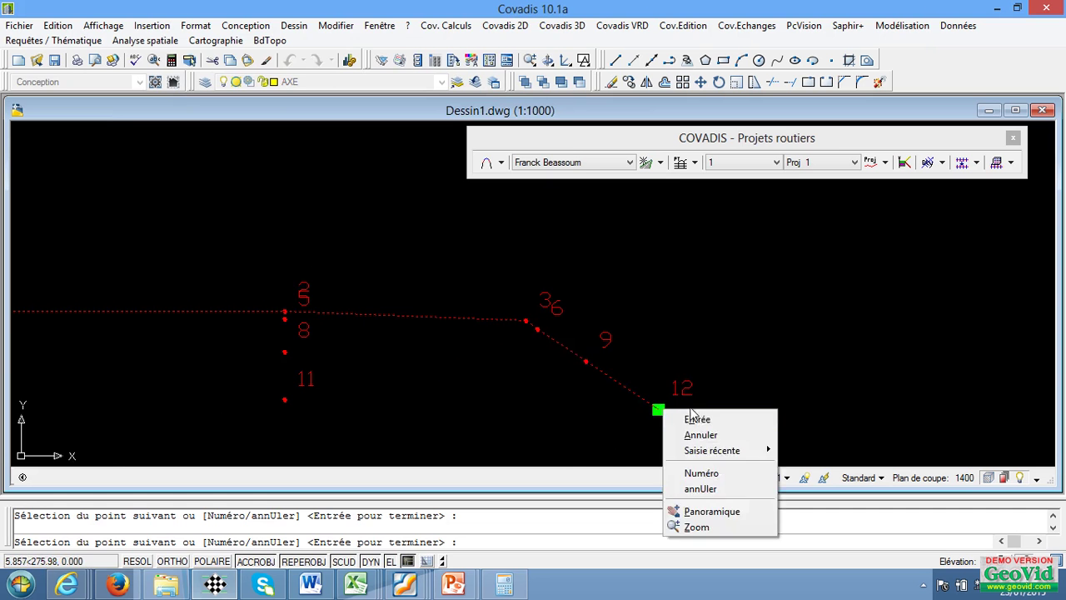
{"action": "left_click", "coordinate": [696, 418]}
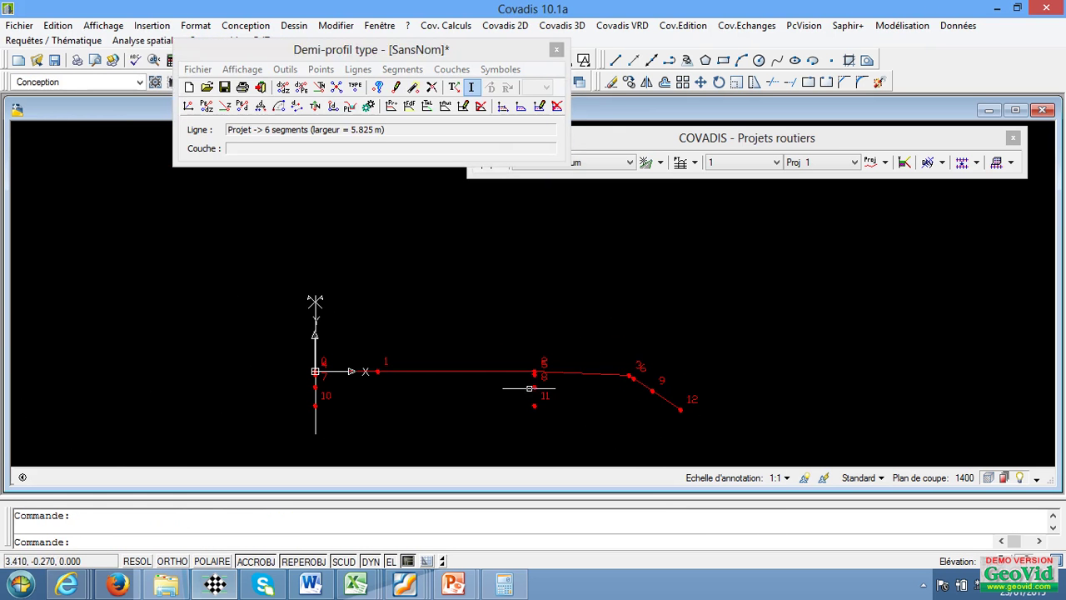
{"action": "left_click", "coordinate": [358, 70]}
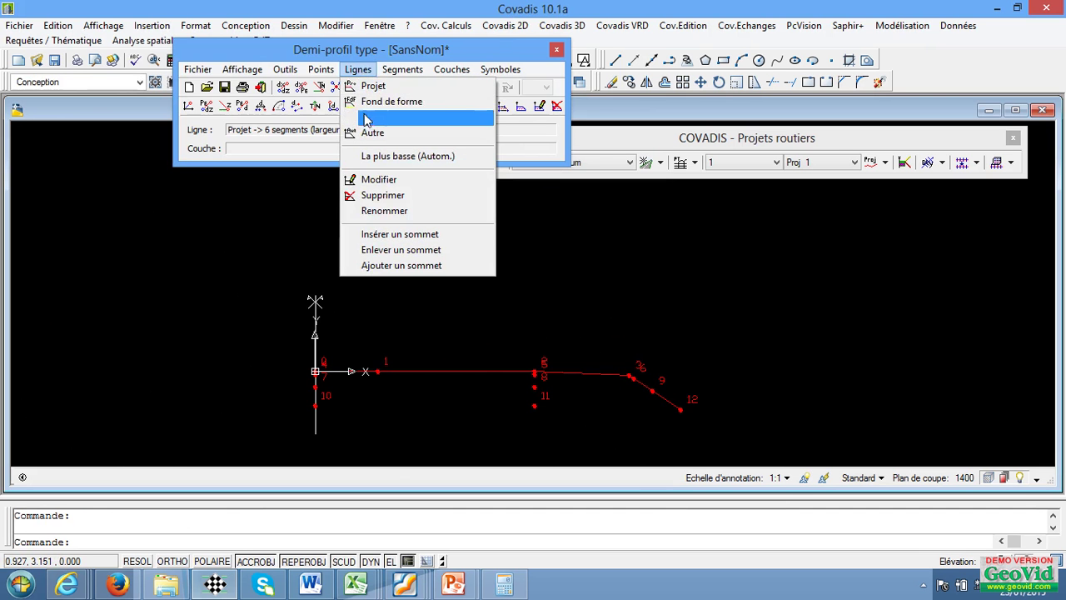
- Create an Autre line named 'grave', chosen from the predefined line names
{"action": "left_click", "coordinate": [395, 135]}
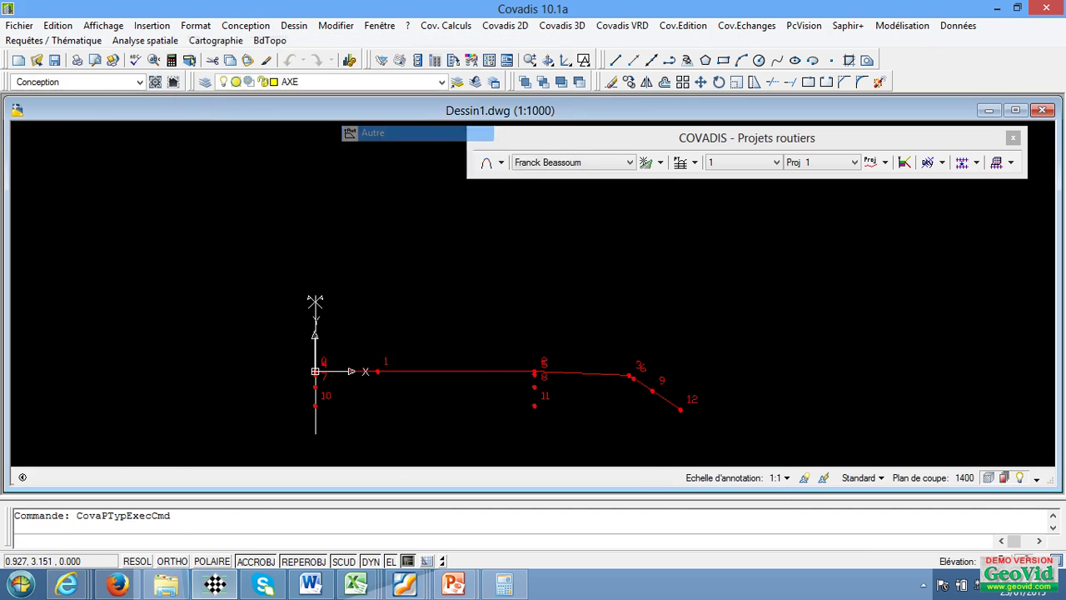
{"action": "left_click", "coordinate": [640, 193]}
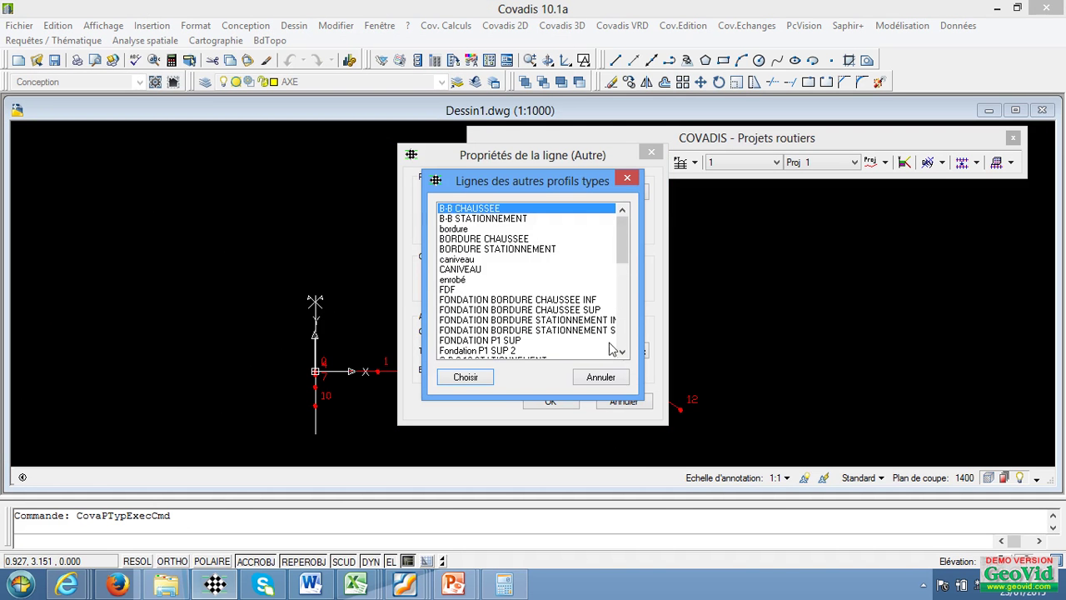
{"action": "left_click", "coordinate": [623, 353]}
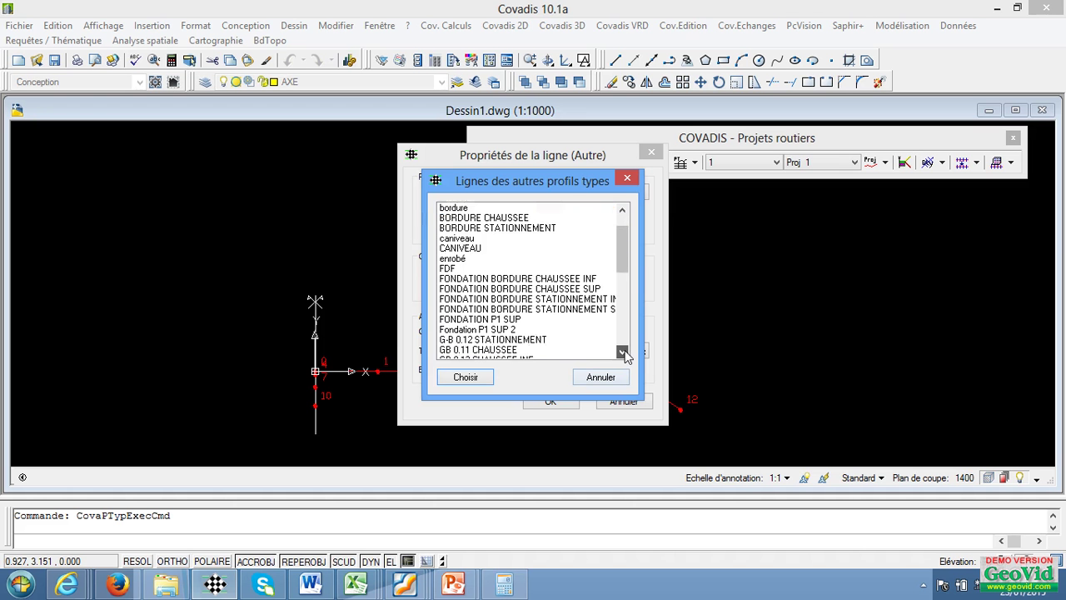
{"action": "left_click_drag", "start_coordinate": [623, 353], "coordinate": [623, 353]}
{"action": "left_click", "coordinate": [471, 340]}
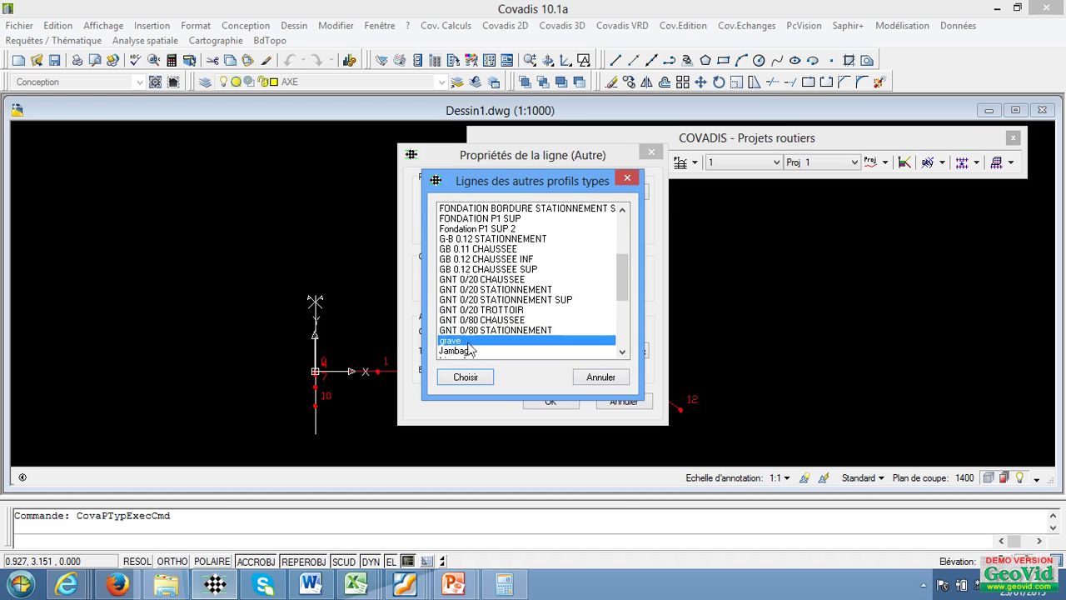
{"action": "left_click", "coordinate": [466, 378]}
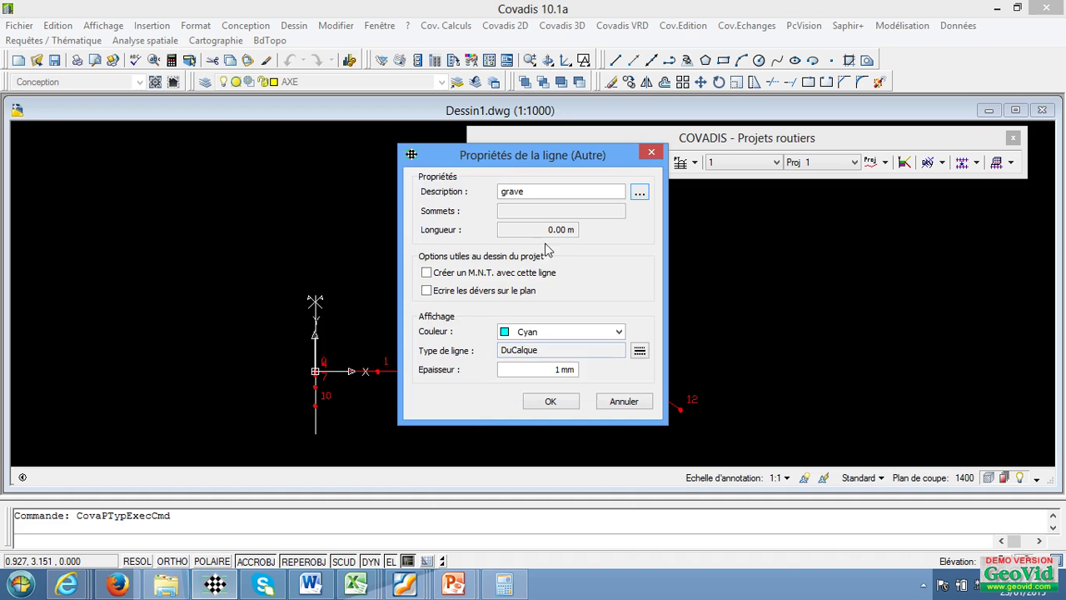
{"action": "left_click", "coordinate": [549, 401]}
- Draw the grave line from the axis origin through points 7, 5 and 6
{"action": "scroll", "coordinate": [291, 379], "scroll_direction": "up", "scroll_amount": 5}
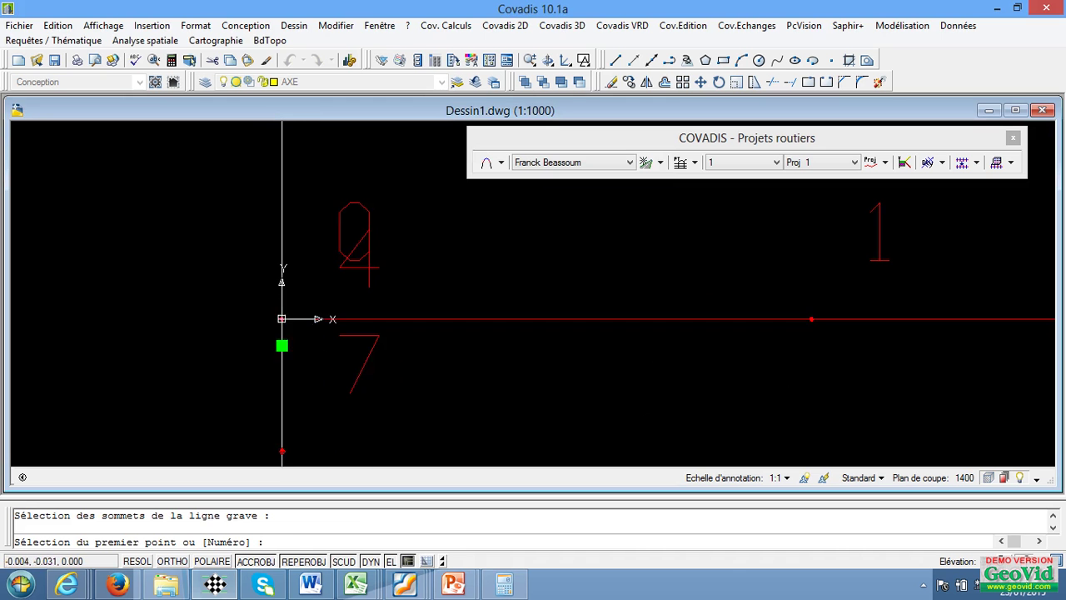
{"action": "left_click", "coordinate": [282, 319]}
{"action": "left_click", "coordinate": [281, 345]}
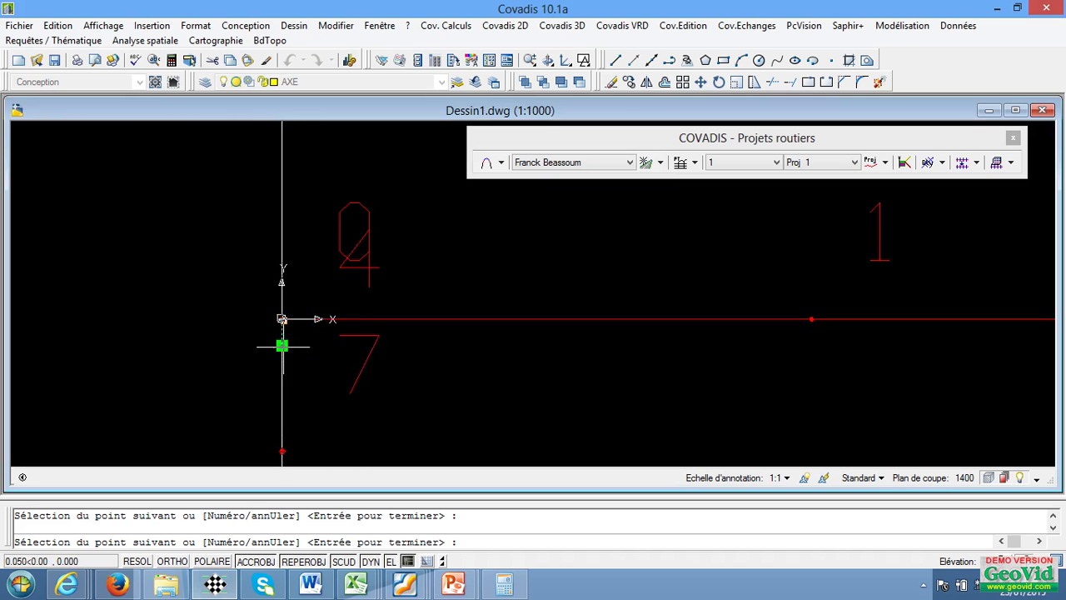
{"action": "scroll", "coordinate": [266, 343], "scroll_direction": "down", "scroll_amount": 5}
{"action": "scroll", "coordinate": [714, 353], "scroll_direction": "up", "scroll_amount": 5}
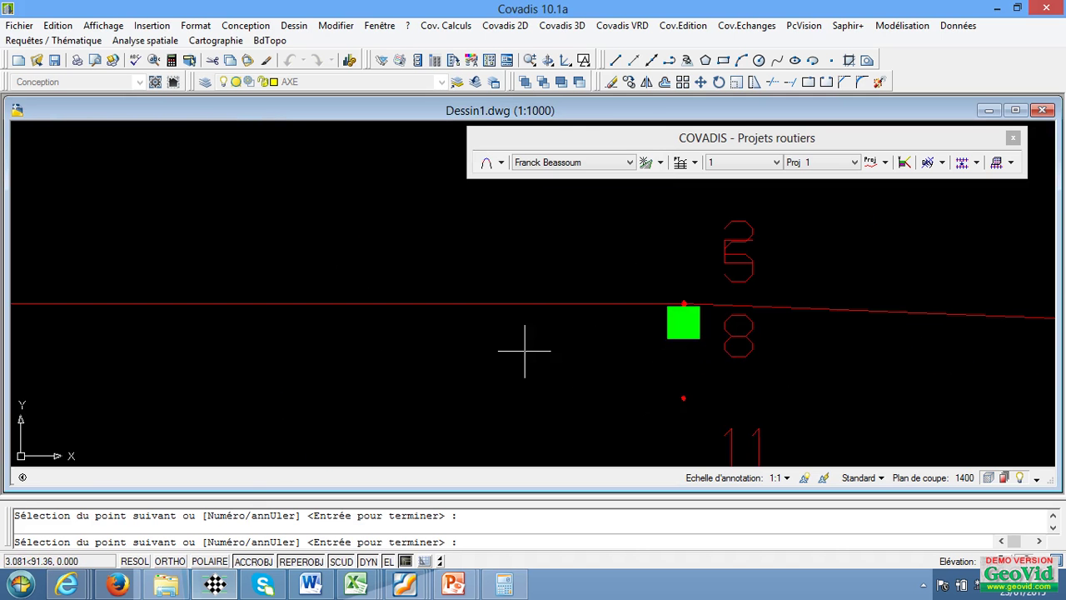
{"action": "left_click", "coordinate": [684, 322]}
{"action": "scroll", "coordinate": [564, 310], "scroll_direction": "down", "scroll_amount": 5}
{"action": "scroll", "coordinate": [689, 324], "scroll_direction": "up", "scroll_amount": 2}
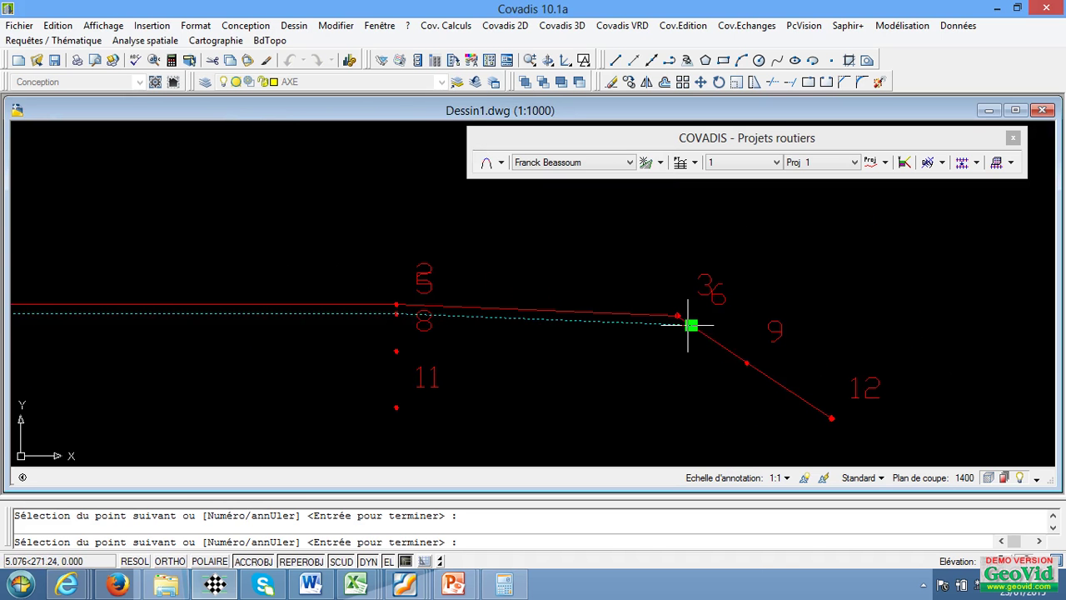
{"action": "left_click", "coordinate": [689, 324]}
{"action": "key", "text": "Return"}
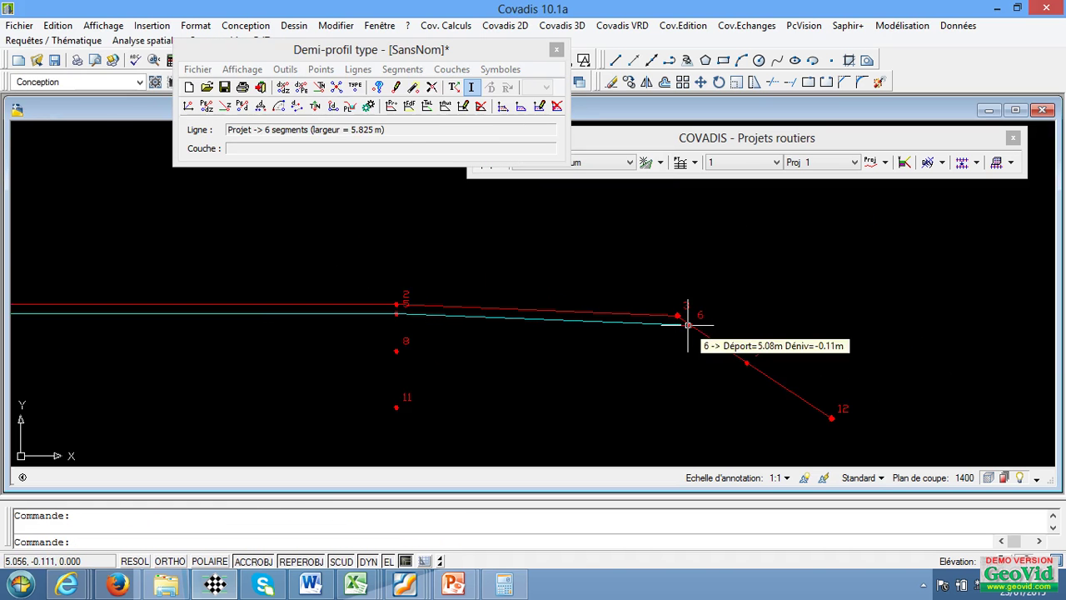
{"action": "scroll", "coordinate": [608, 326], "scroll_direction": "down", "scroll_amount": 4}
{"action": "scroll", "coordinate": [400, 313], "scroll_direction": "up", "scroll_amount": 2}
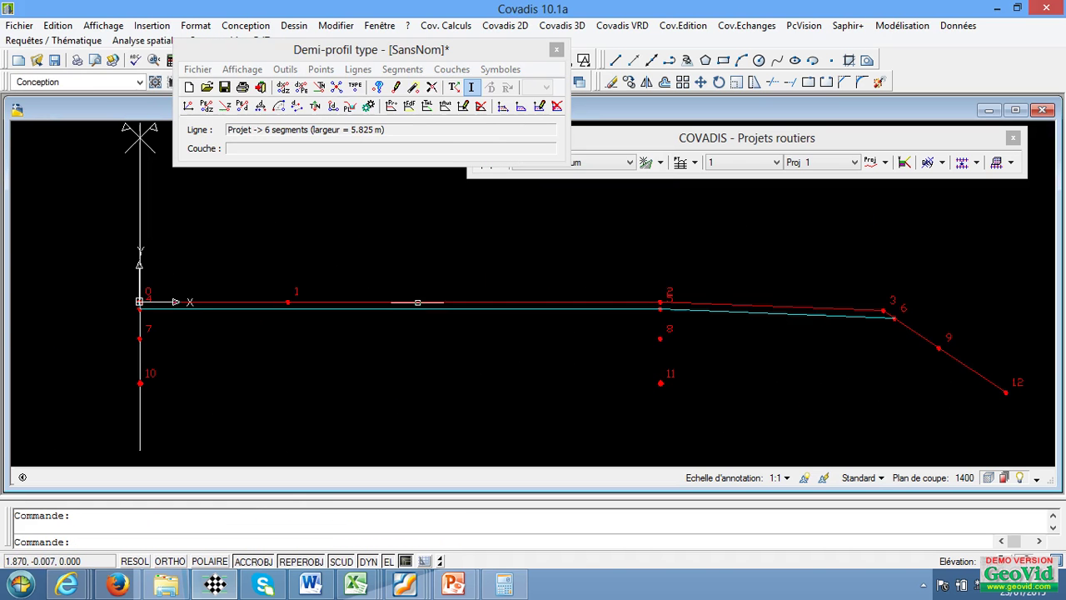
- Create a blue Autre line named 'Fondation P1 SUP 2' from the predefined list
{"action": "left_click", "coordinate": [358, 69]}
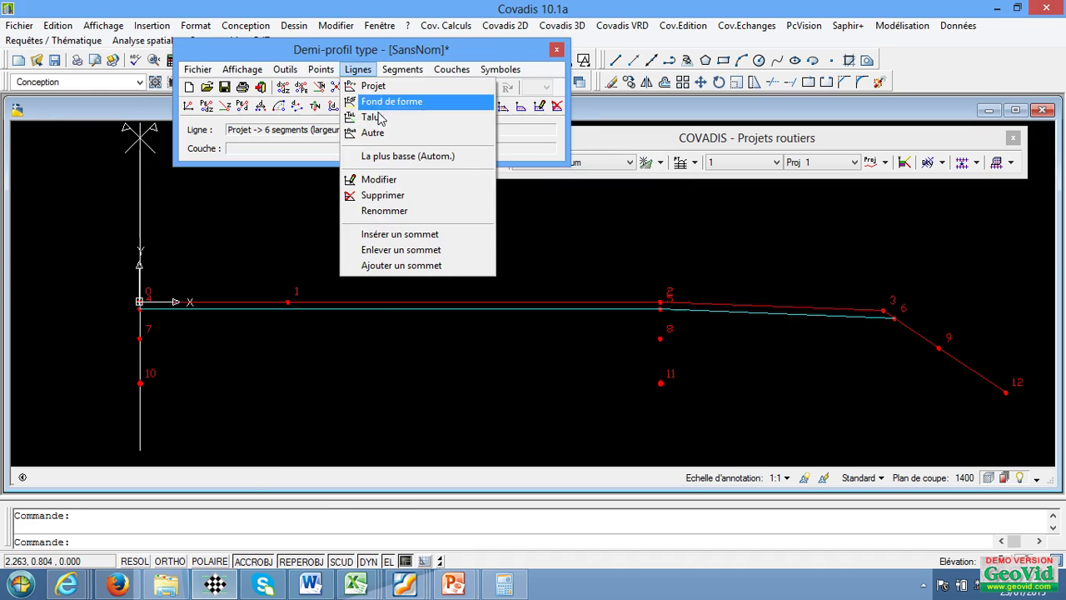
{"action": "left_click", "coordinate": [373, 134]}
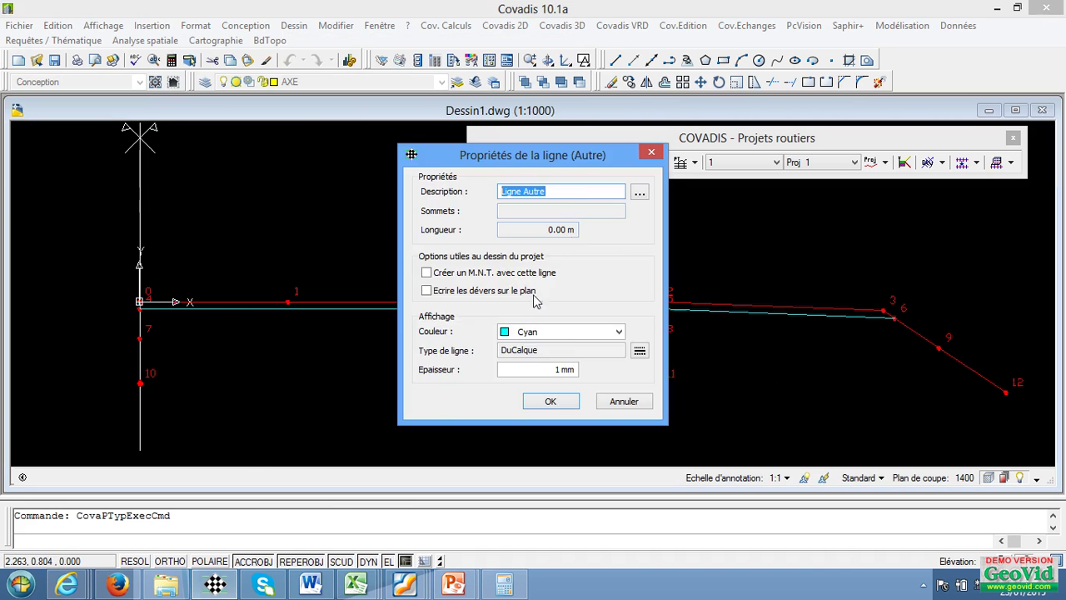
{"action": "left_click", "coordinate": [639, 195]}
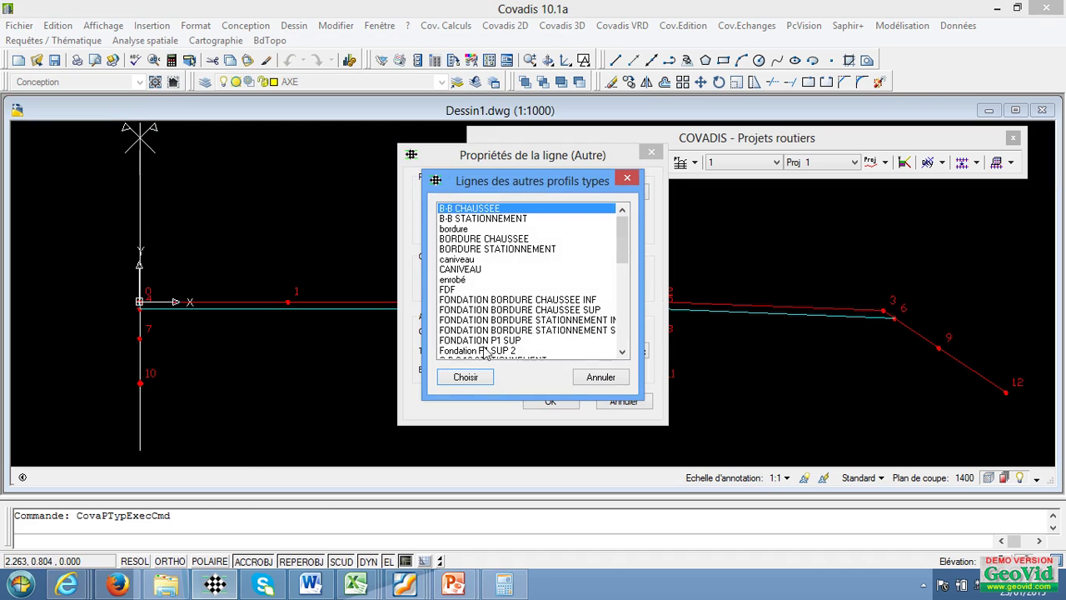
{"action": "left_click", "coordinate": [529, 351]}
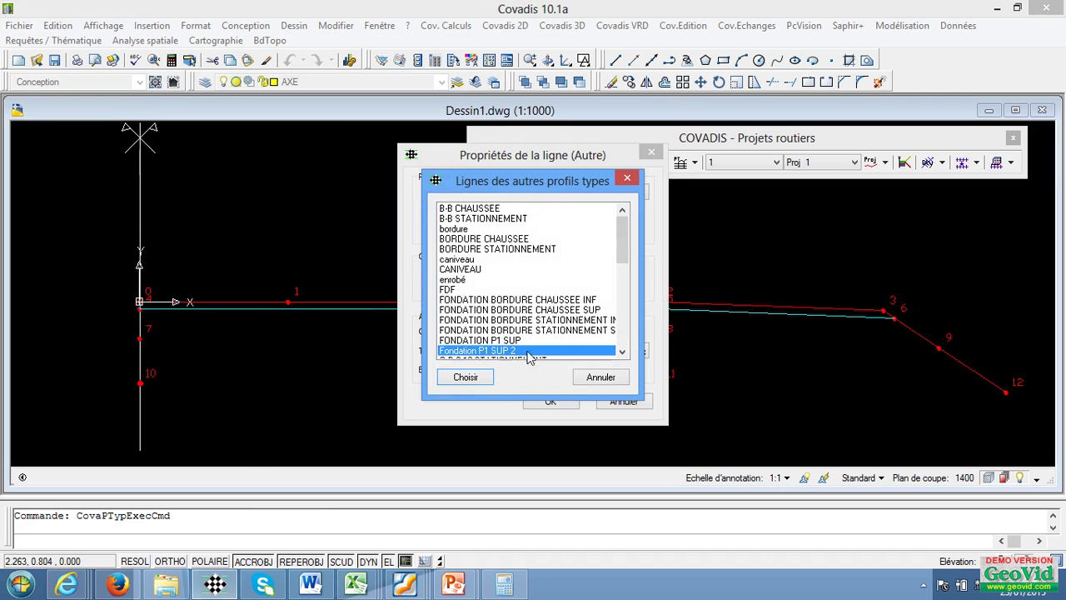
{"action": "left_click", "coordinate": [466, 377]}
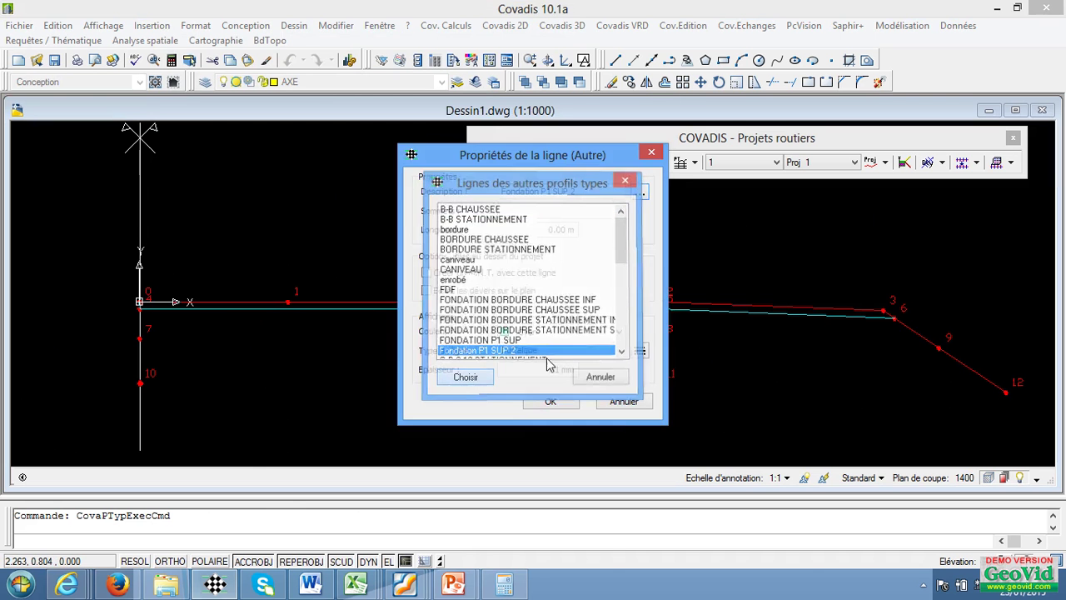
{"action": "left_click", "coordinate": [618, 332]}
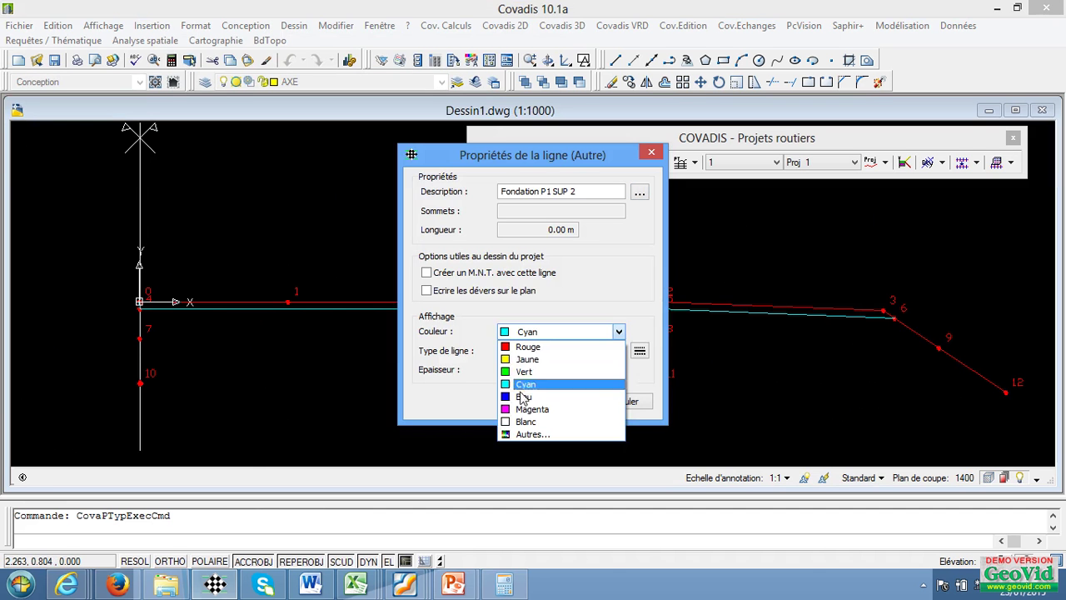
{"action": "left_click", "coordinate": [526, 398]}
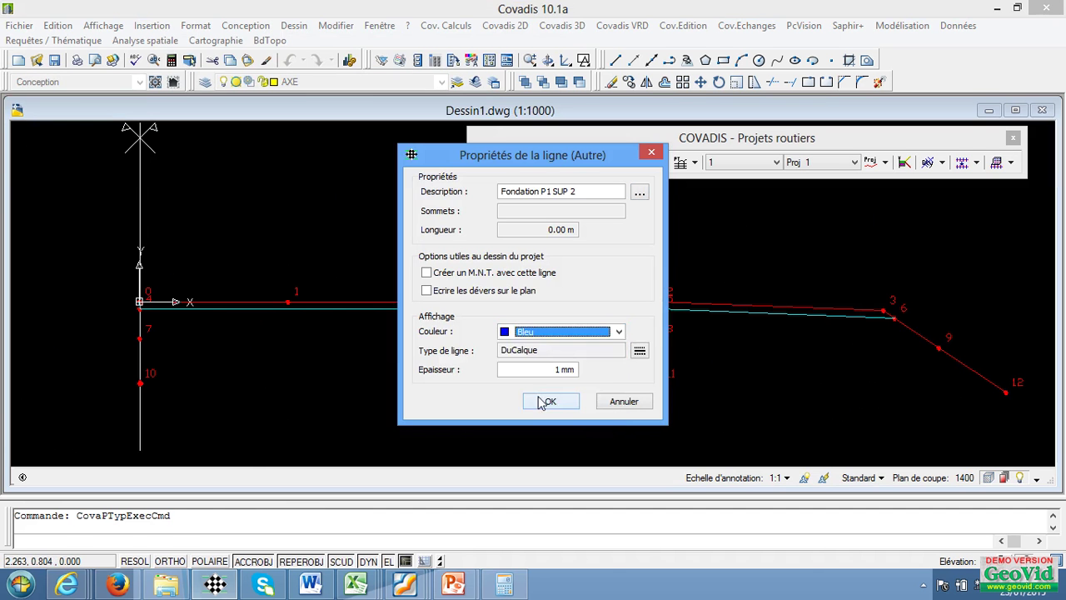
{"action": "left_click", "coordinate": [546, 402]}
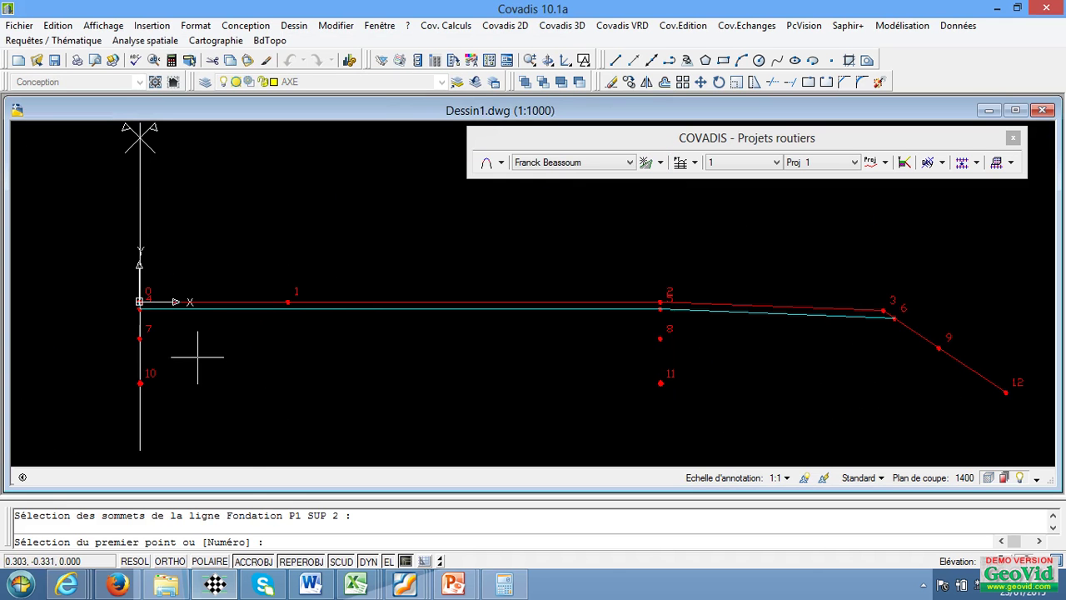
- Draw the foundation line from point 0 through points 7, 8 and 9, dismissing the extra properties dialog
{"action": "left_click", "coordinate": [140, 308]}
{"action": "left_click", "coordinate": [140, 338]}
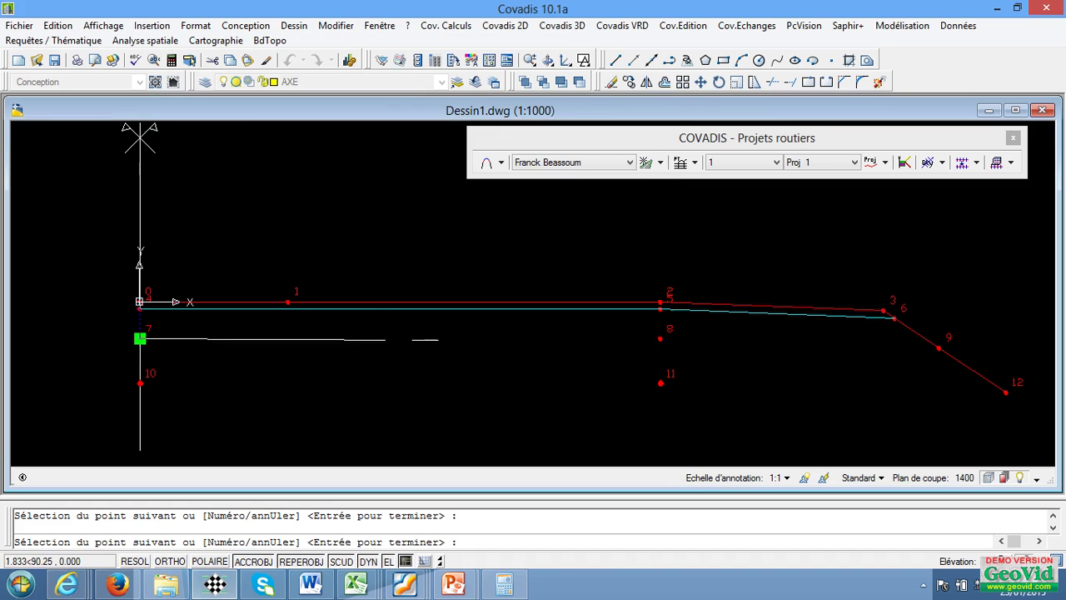
{"action": "left_click", "coordinate": [661, 338]}
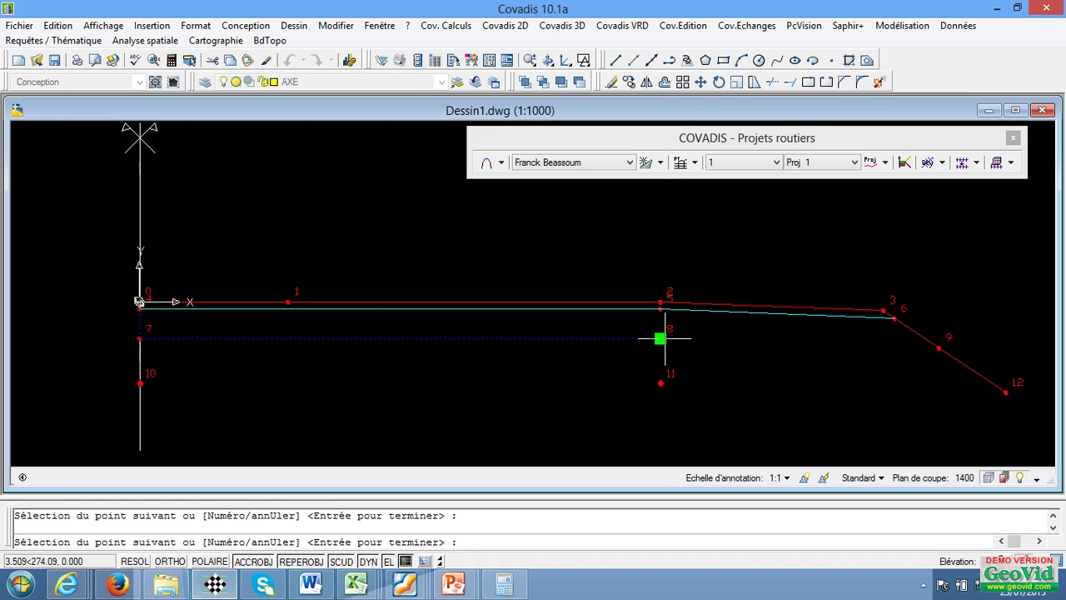
{"action": "left_click", "coordinate": [940, 348]}
{"action": "key", "text": "Return"}
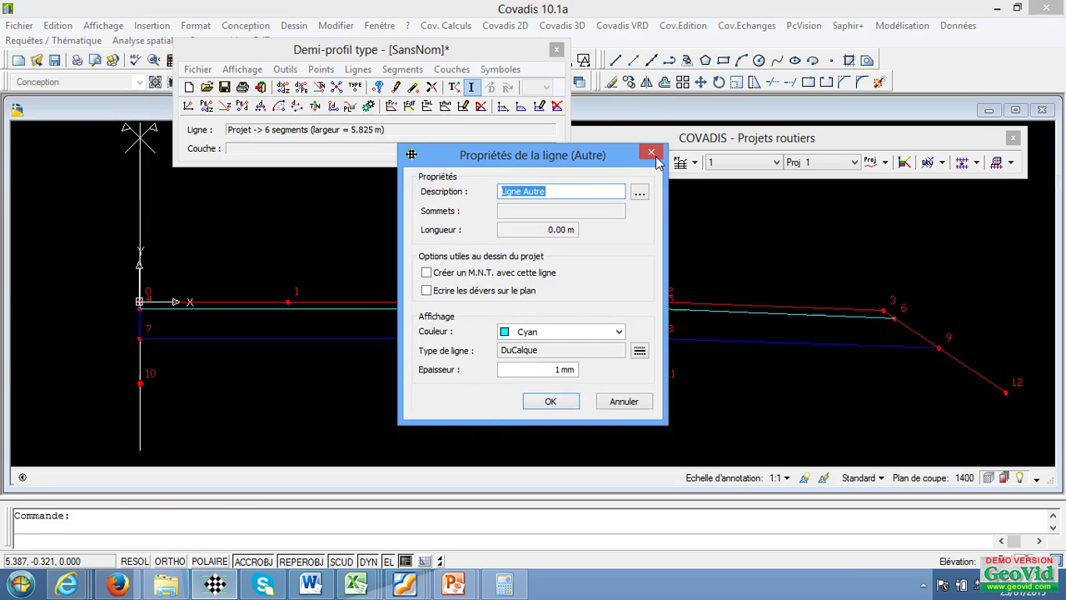
{"action": "left_click", "coordinate": [655, 152]}
{"action": "scroll", "coordinate": [573, 280], "scroll_direction": "down", "scroll_amount": 2}
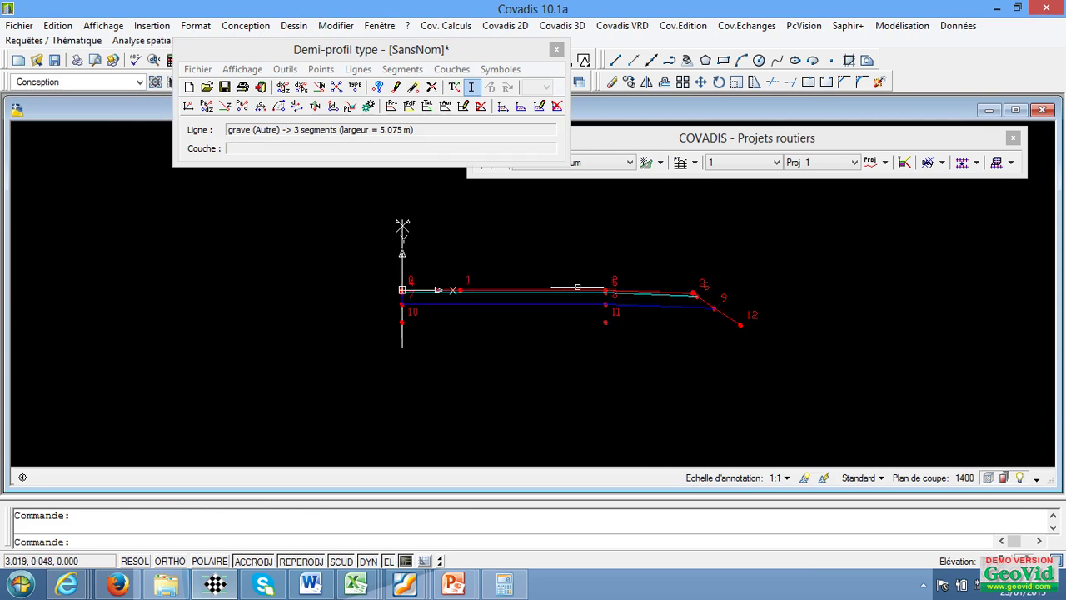
{"action": "scroll", "coordinate": [577, 287], "scroll_direction": "up", "scroll_amount": 5}
{"action": "scroll", "coordinate": [559, 286], "scroll_direction": "down", "scroll_amount": 3}
{"action": "left_click", "coordinate": [456, 148]}
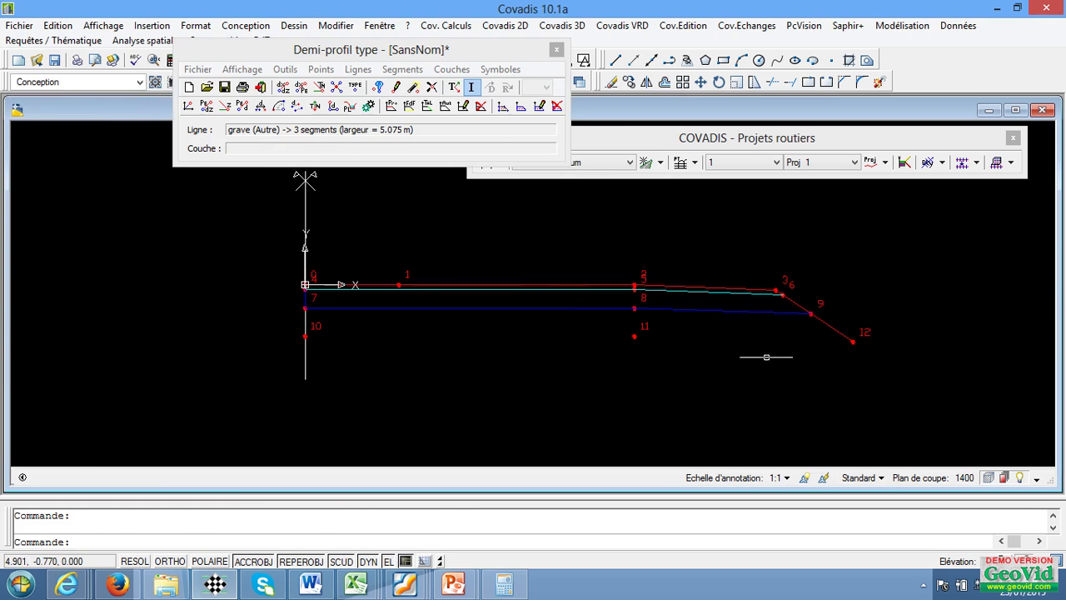
- Draw a Fond de forme line with default settings through points 7, 10, 11 and 12
{"action": "left_click", "coordinate": [360, 70]}
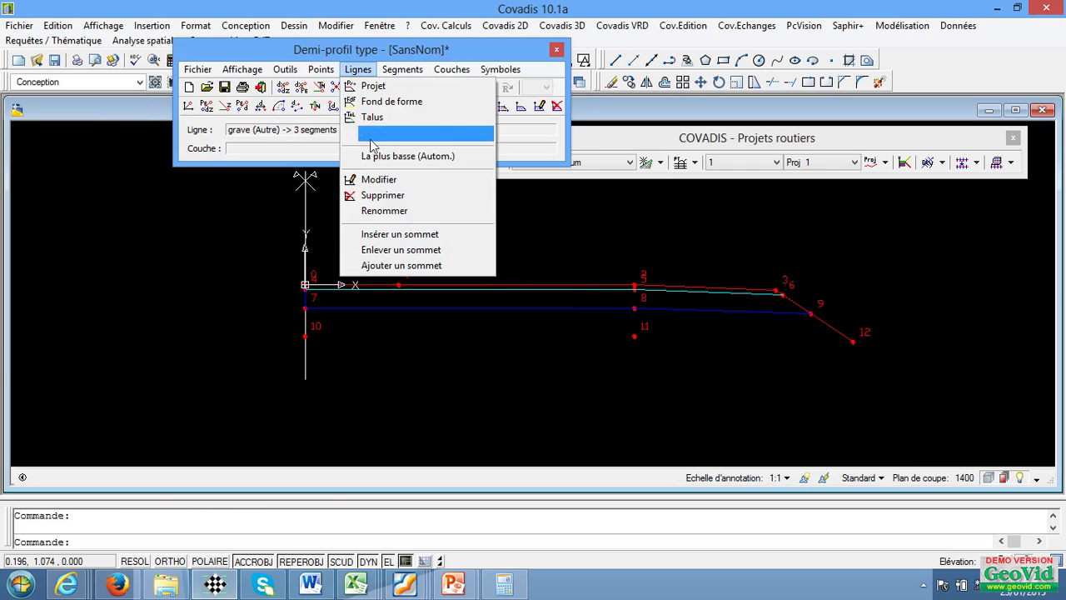
{"action": "left_click", "coordinate": [390, 101]}
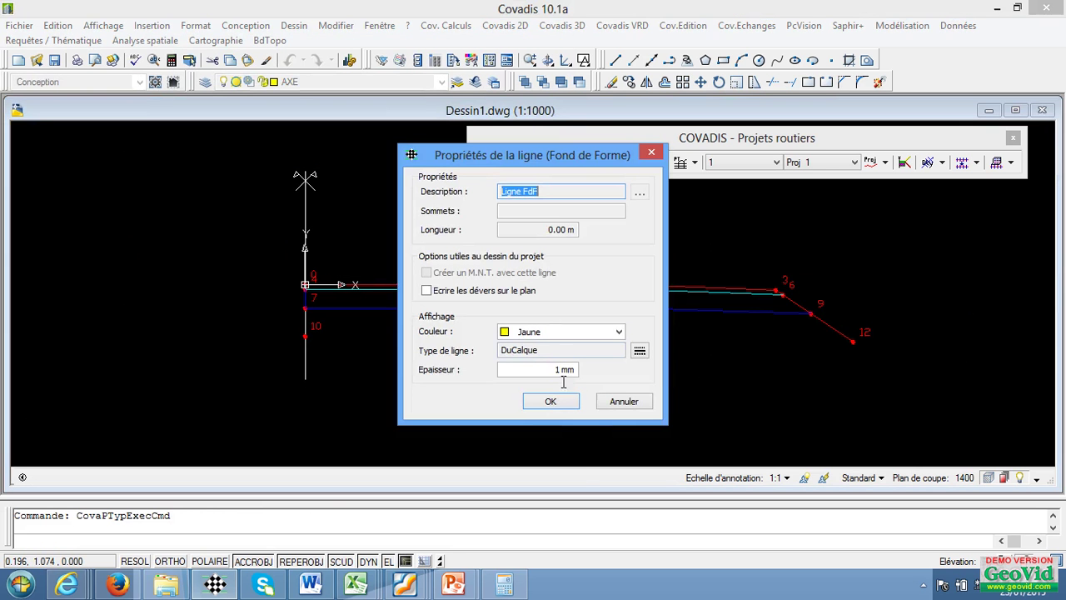
{"action": "left_click", "coordinate": [551, 403]}
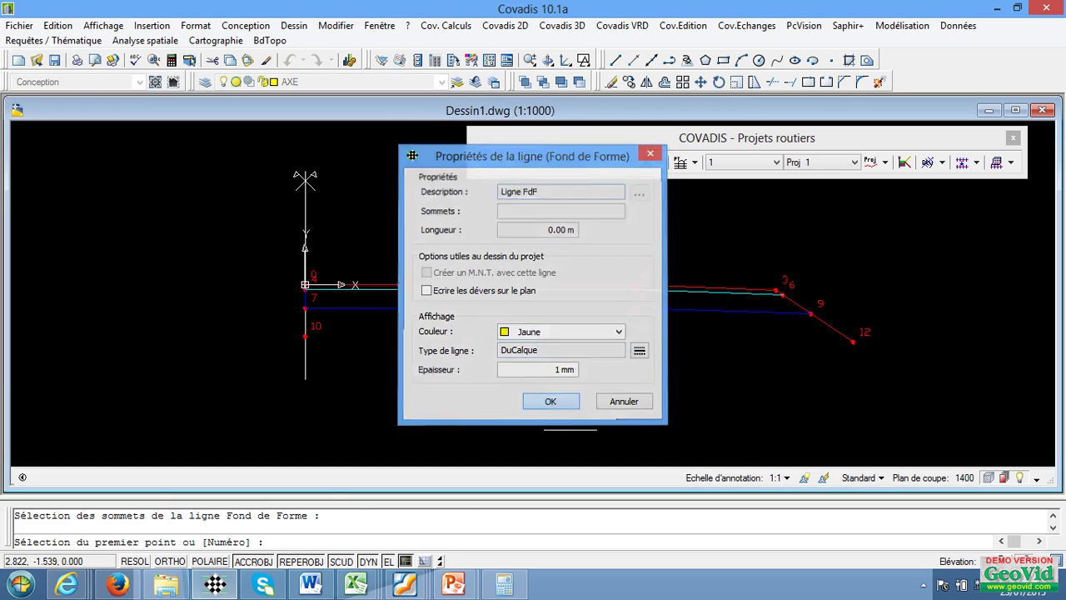
{"action": "left_click", "coordinate": [305, 307]}
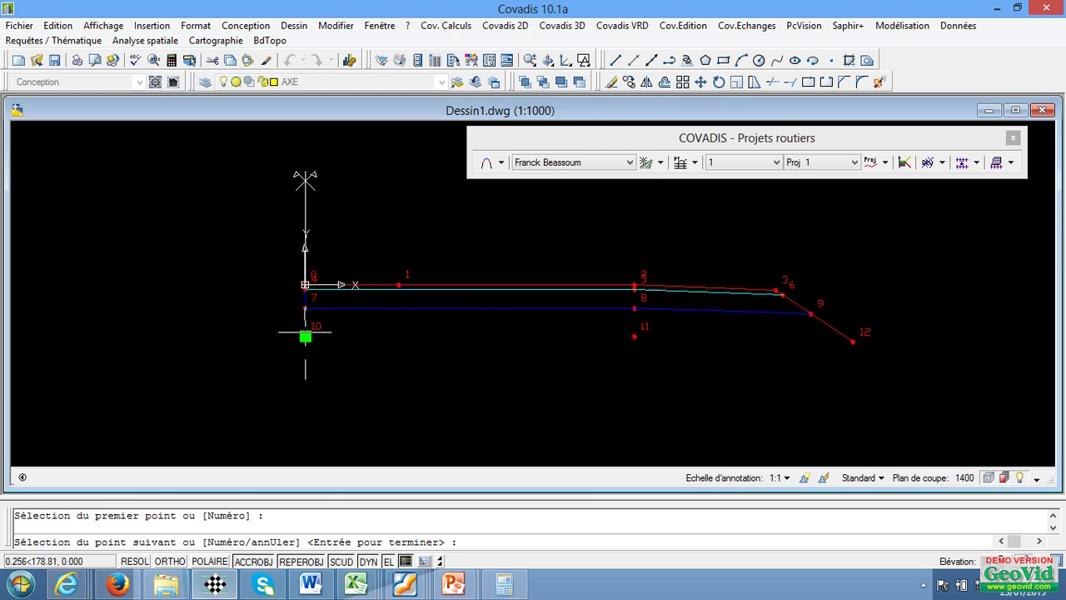
{"action": "left_click", "coordinate": [305, 336]}
{"action": "left_click", "coordinate": [634, 336]}
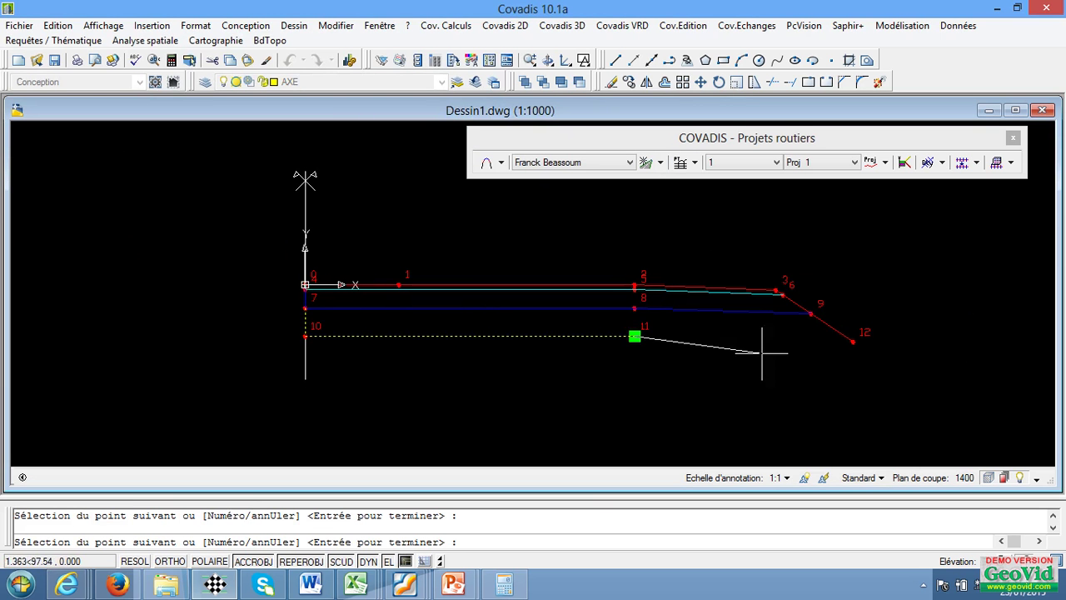
{"action": "left_click", "coordinate": [853, 340]}
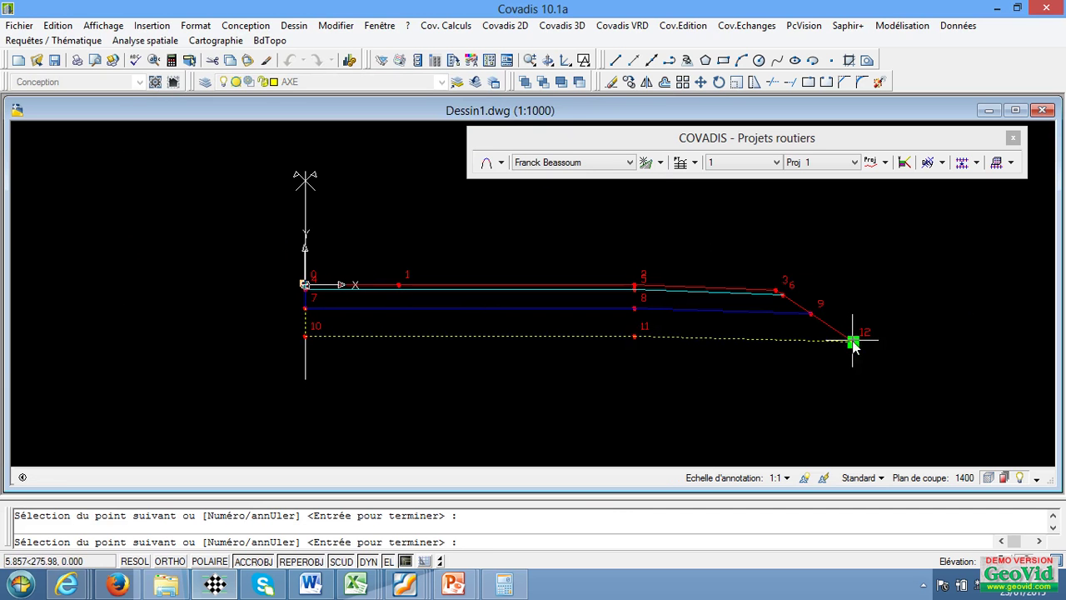
{"action": "right_click", "coordinate": [852, 340]}
{"action": "left_click", "coordinate": [885, 351]}
{"action": "scroll", "coordinate": [547, 319], "scroll_direction": "down", "scroll_amount": 2}
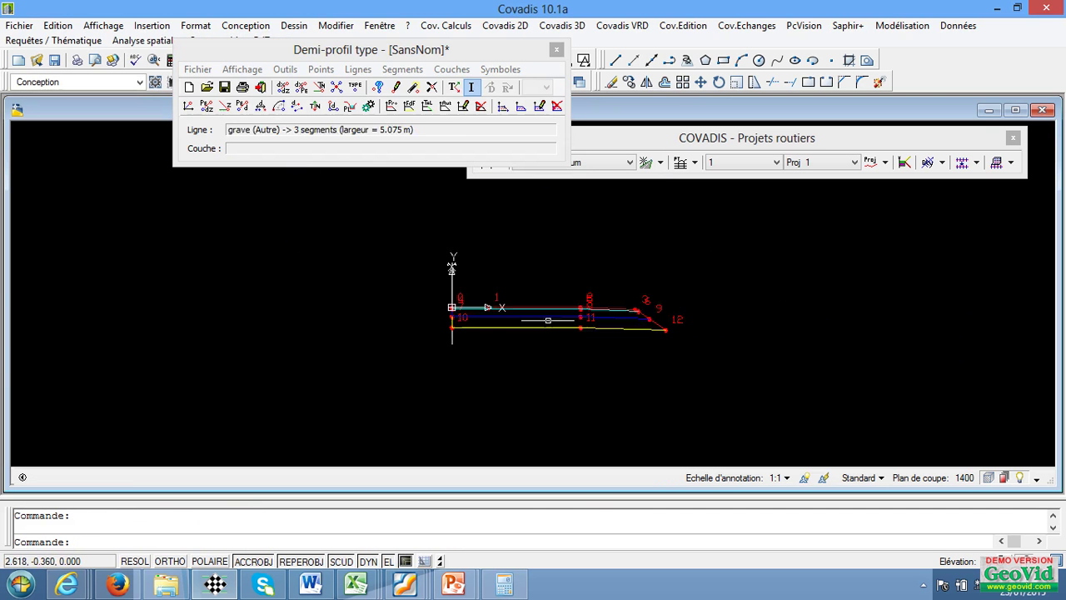
{"action": "scroll", "coordinate": [727, 314], "scroll_direction": "up", "scroll_amount": 4}
{"action": "scroll", "coordinate": [577, 296], "scroll_direction": "down", "scroll_amount": 5}
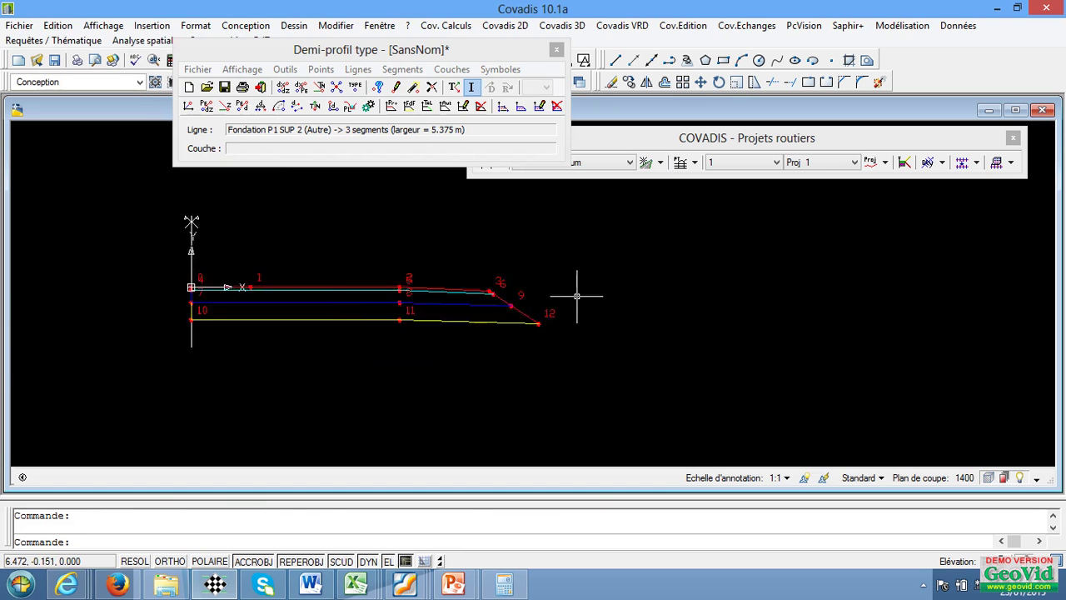
{"action": "scroll", "coordinate": [535, 311], "scroll_direction": "up", "scroll_amount": 6}
{"action": "scroll", "coordinate": [564, 323], "scroll_direction": "down", "scroll_amount": 3}
{"action": "scroll", "coordinate": [564, 325], "scroll_direction": "down", "scroll_amount": 2}
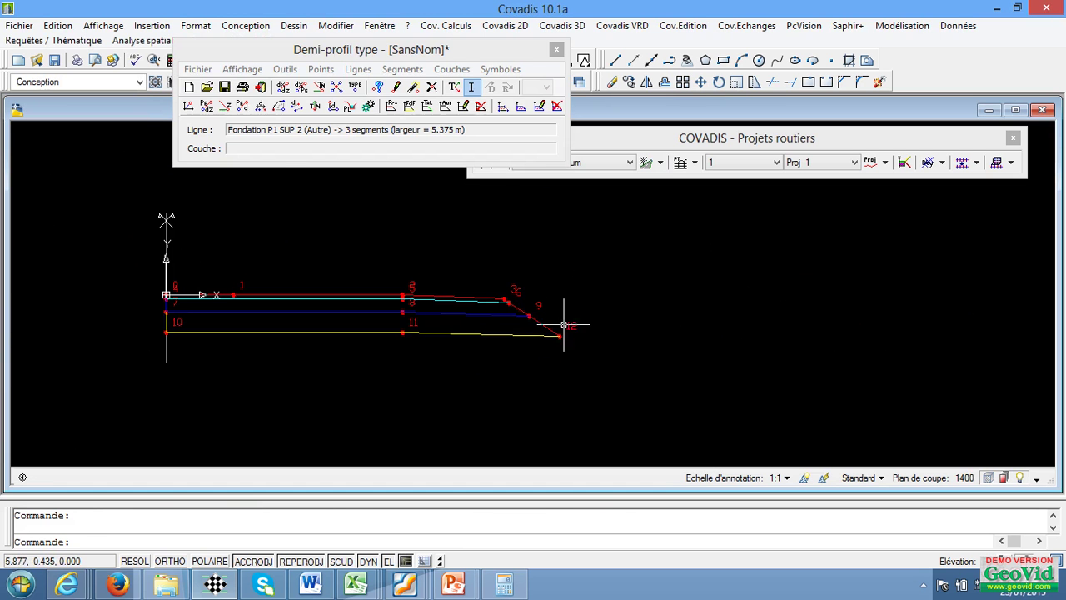
- Place test point 13 on point 12 with zero offsets and switch to the Déblai branch
{"action": "left_click", "coordinate": [455, 88]}
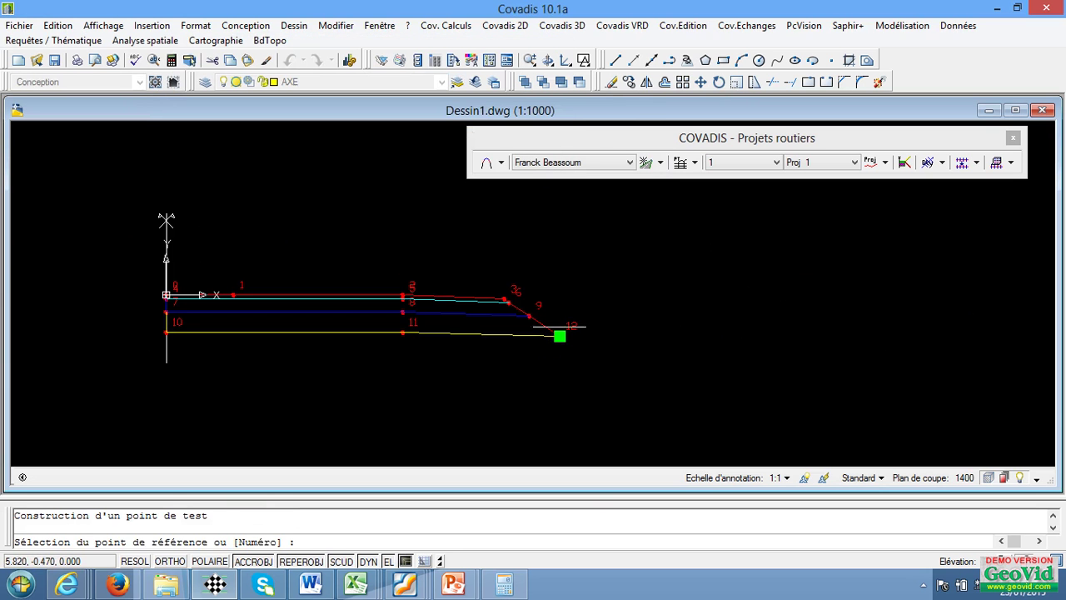
{"action": "left_click", "coordinate": [559, 337]}
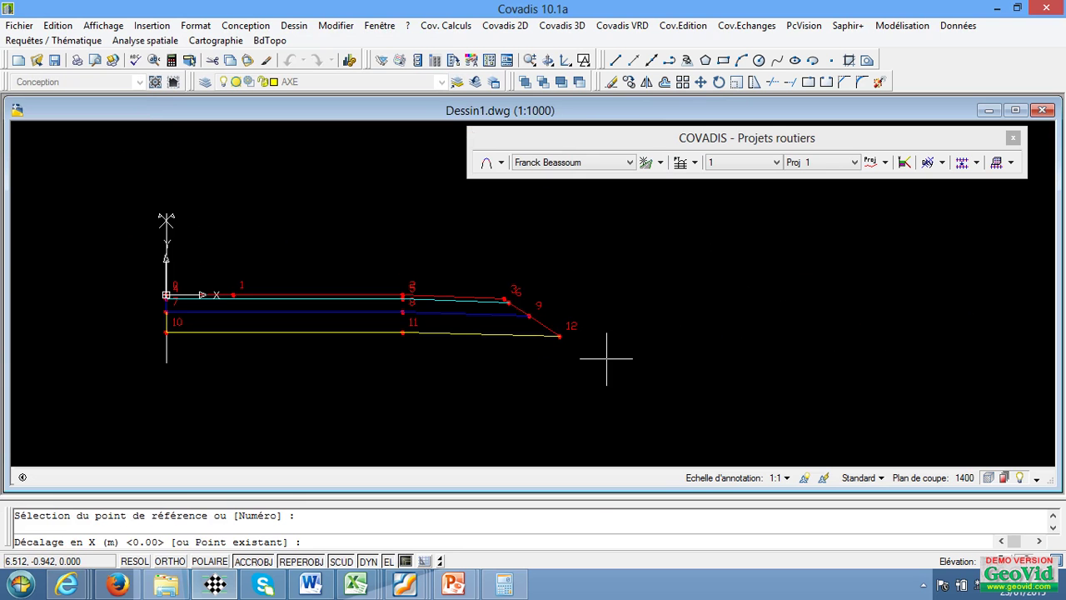
{"action": "key", "text": "Return"}
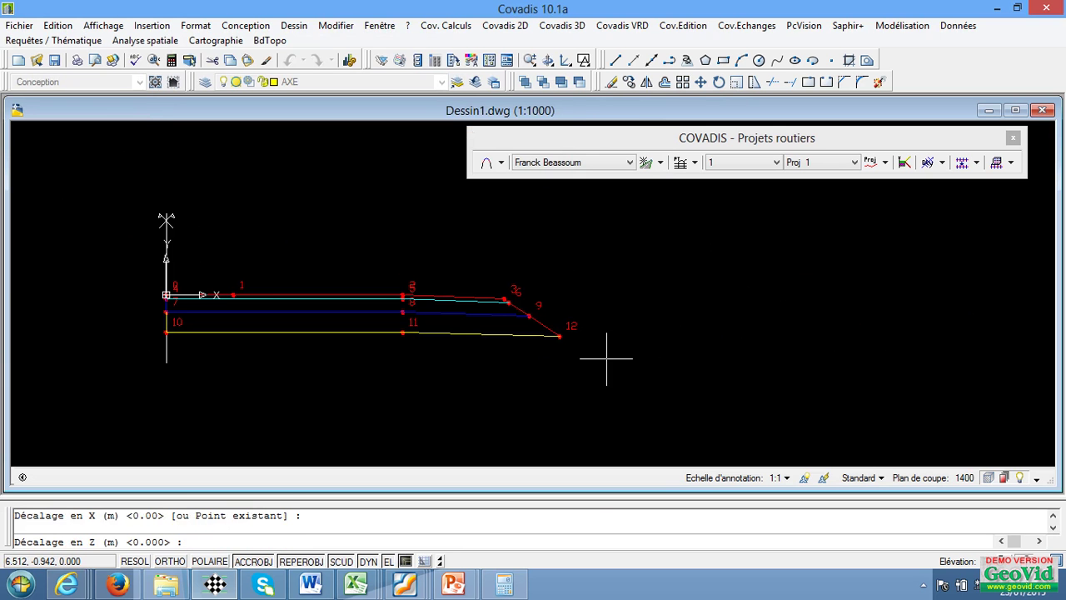
{"action": "key", "text": "Return"}
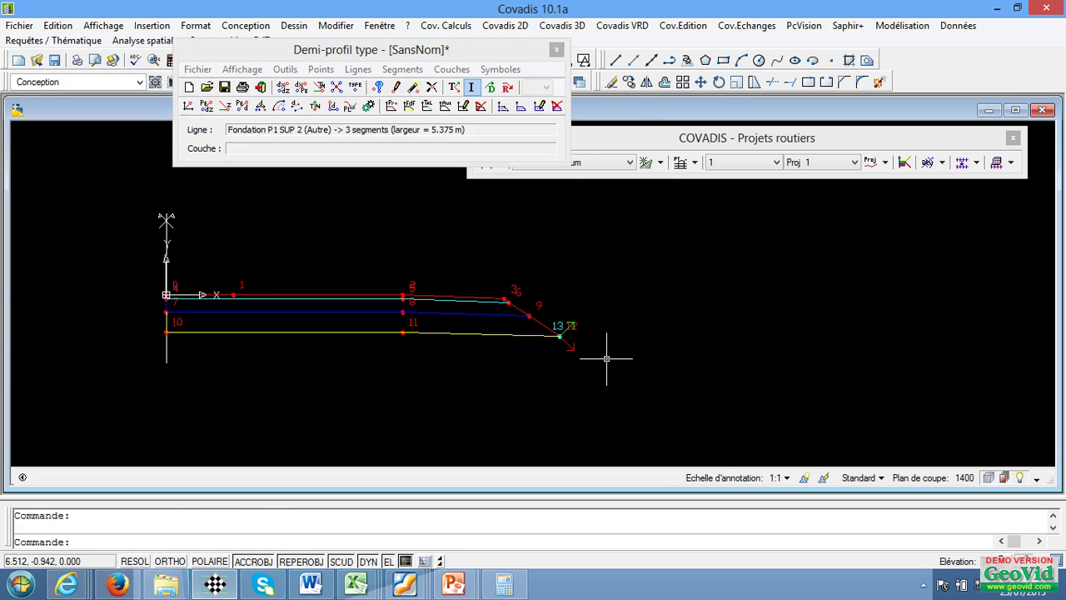
{"action": "left_click", "coordinate": [442, 43]}
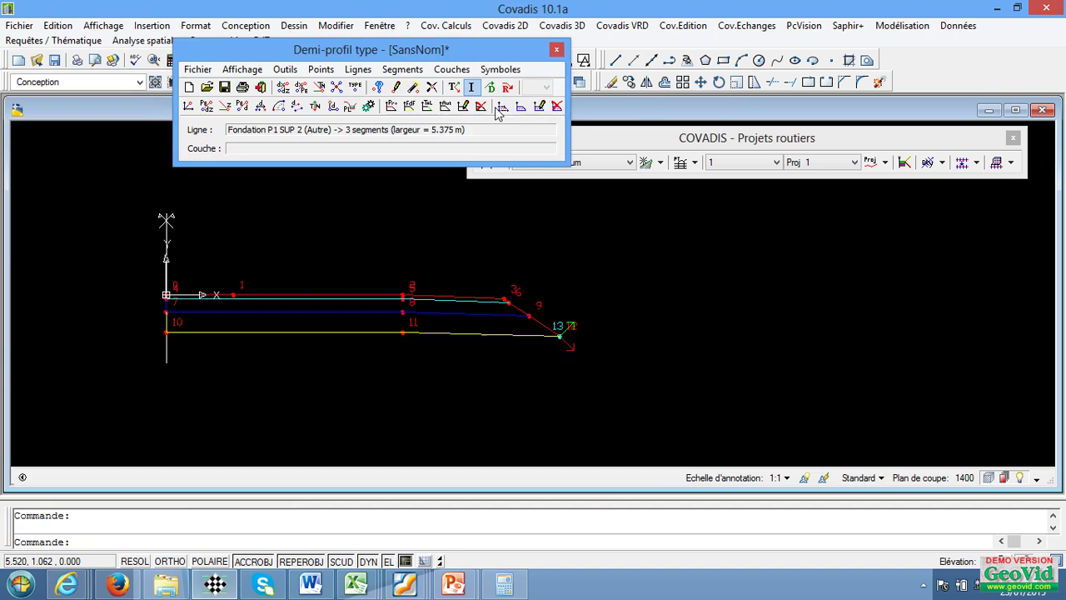
{"action": "left_click", "coordinate": [596, 140]}
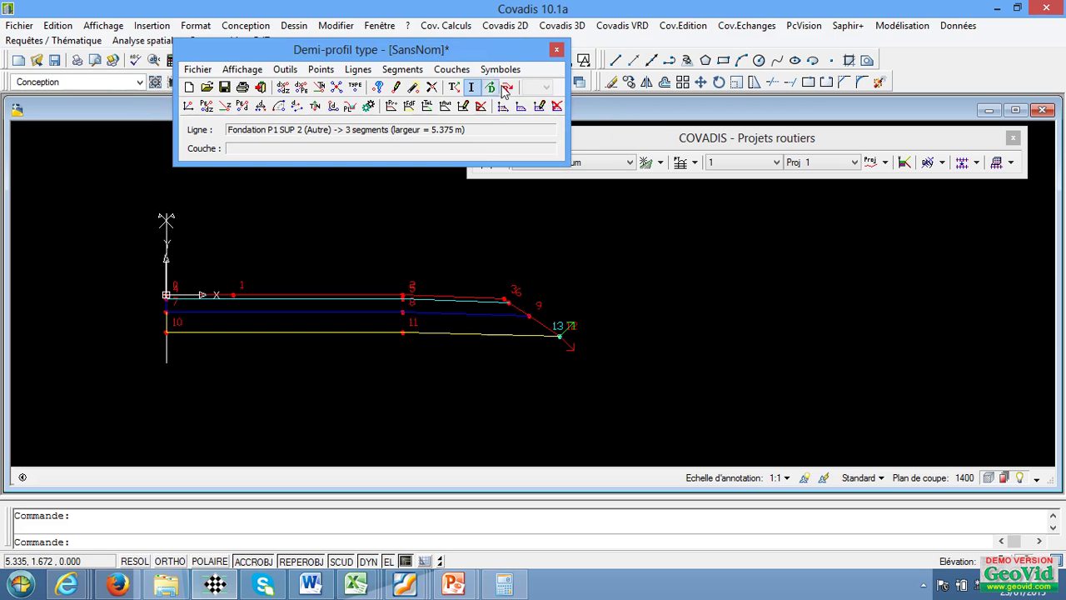
{"action": "left_click", "coordinate": [508, 89]}
{"action": "left_click", "coordinate": [492, 90]}
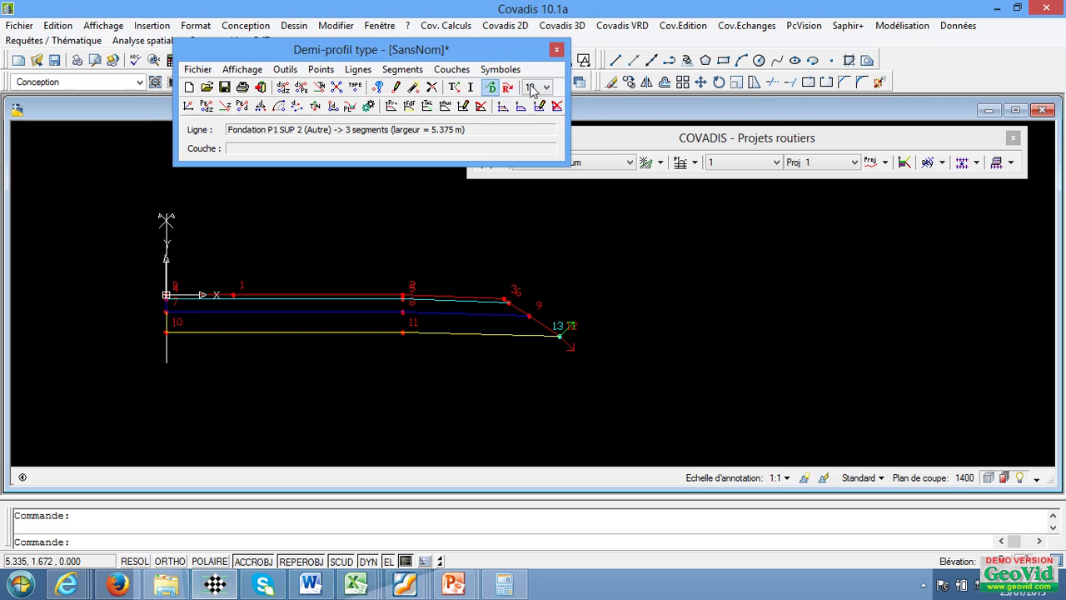
- Add a Pente vers TN point 14 referenced on point 12
{"action": "left_click", "coordinate": [322, 87]}
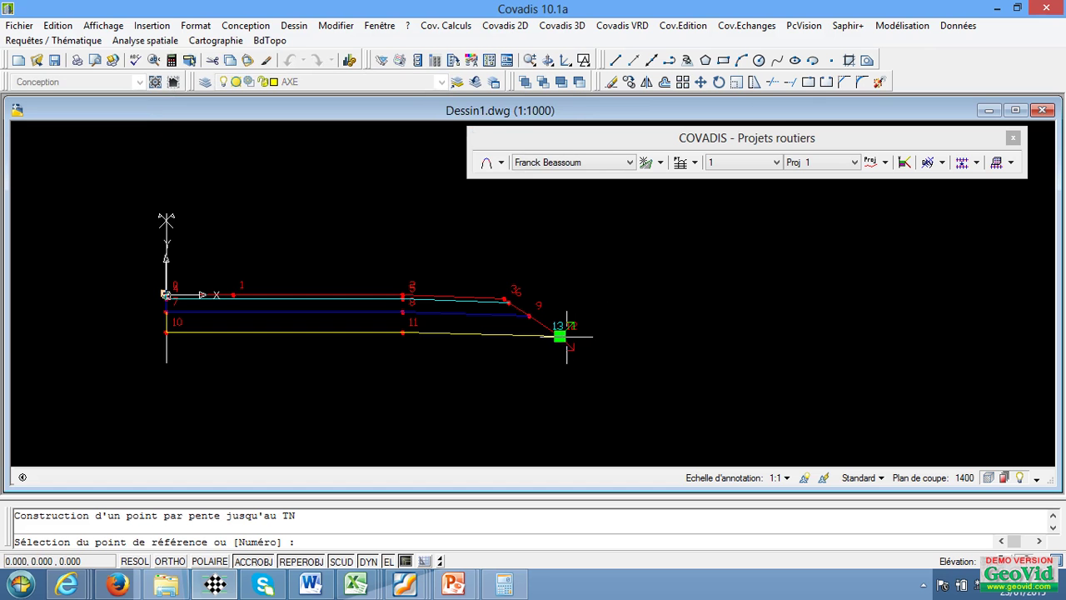
{"action": "left_click", "coordinate": [560, 335]}
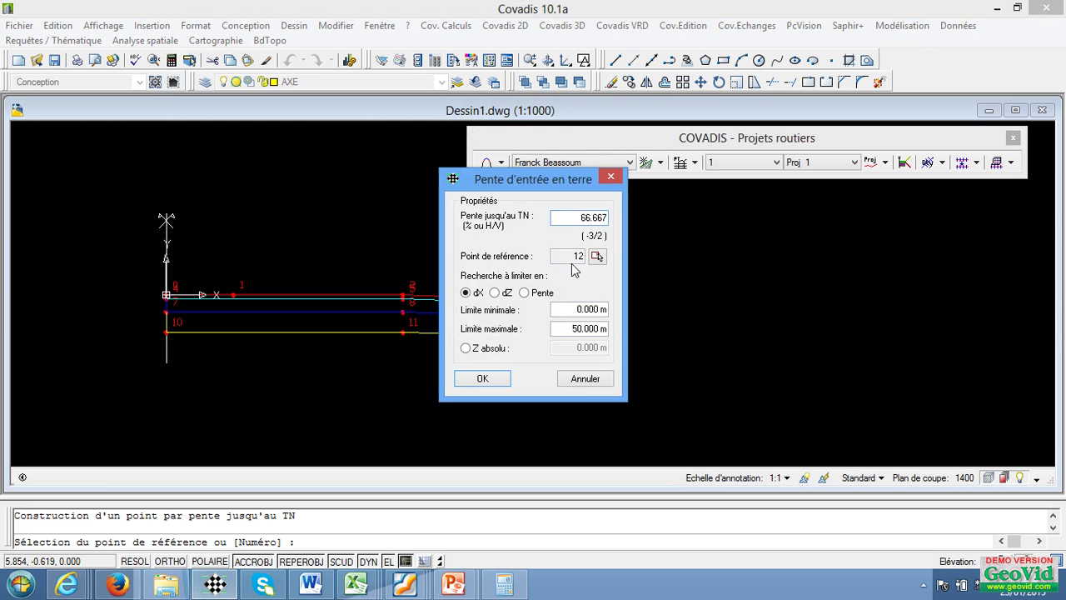
{"action": "left_click", "coordinate": [485, 379]}
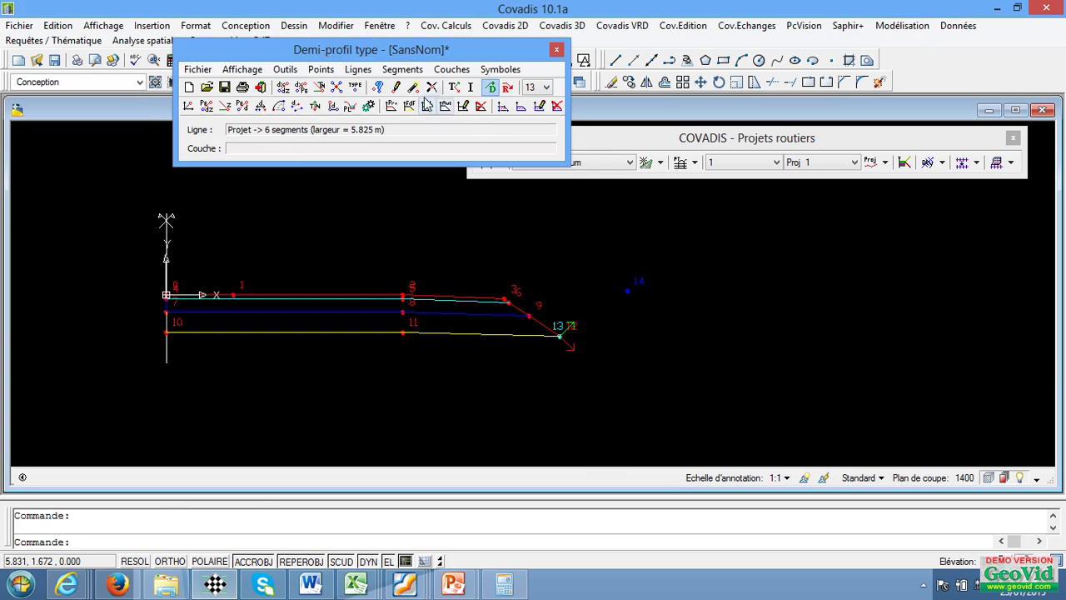
- Edit point 14 to fix its 3/2 slope sign so it runs downward
{"action": "left_click", "coordinate": [323, 71]}
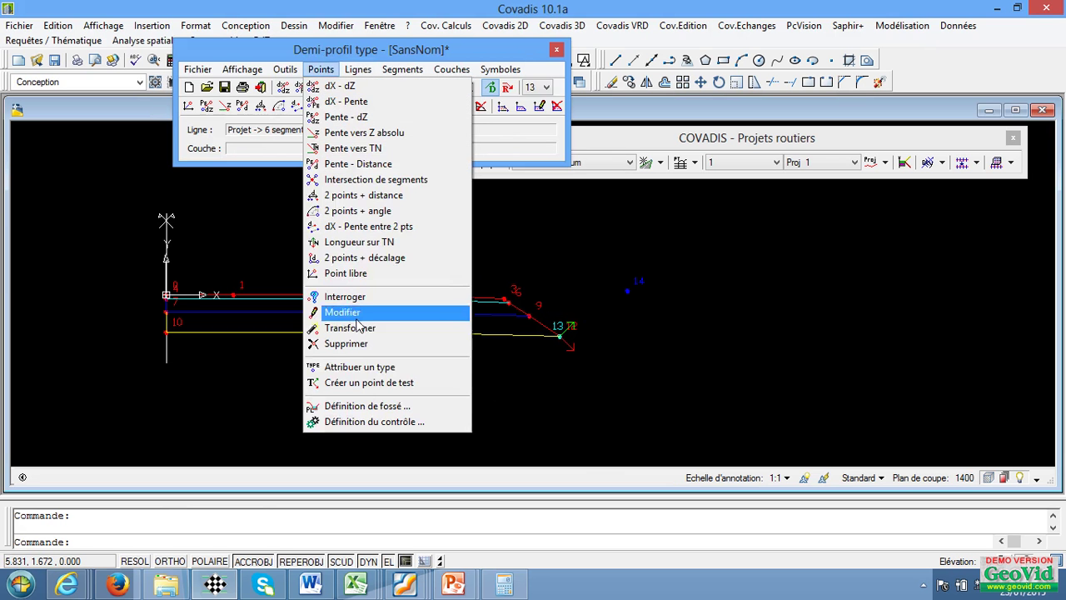
{"action": "left_click", "coordinate": [355, 312]}
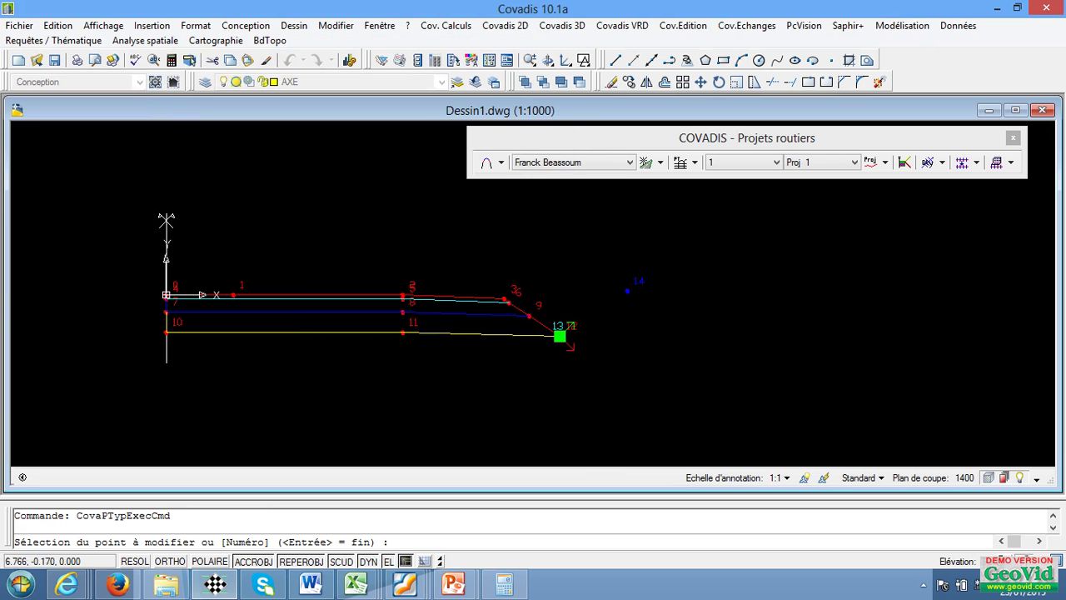
{"action": "left_click", "coordinate": [628, 291]}
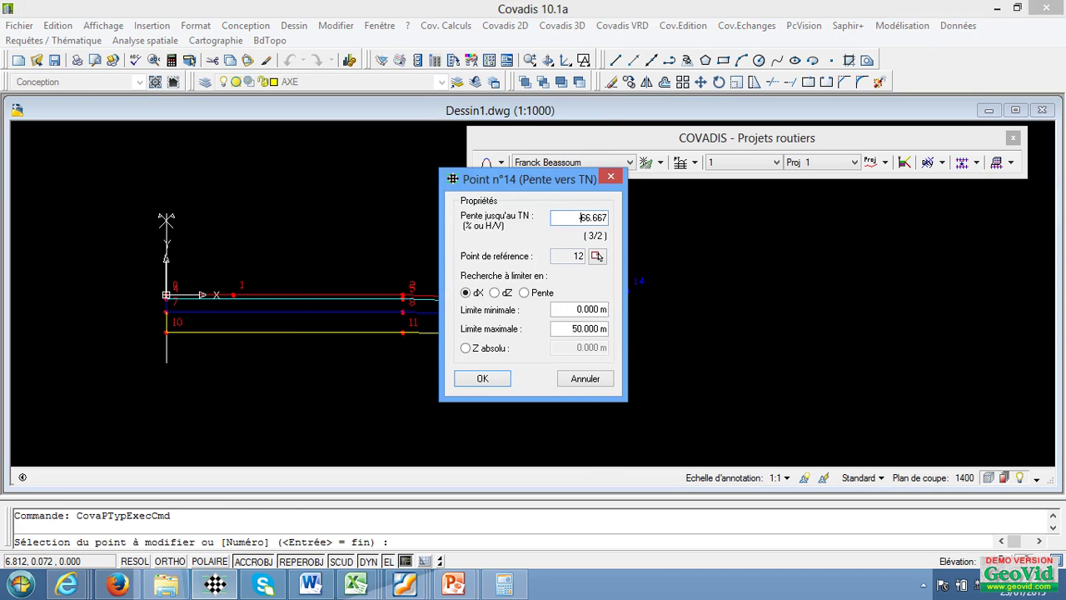
{"action": "left_click", "coordinate": [483, 379]}
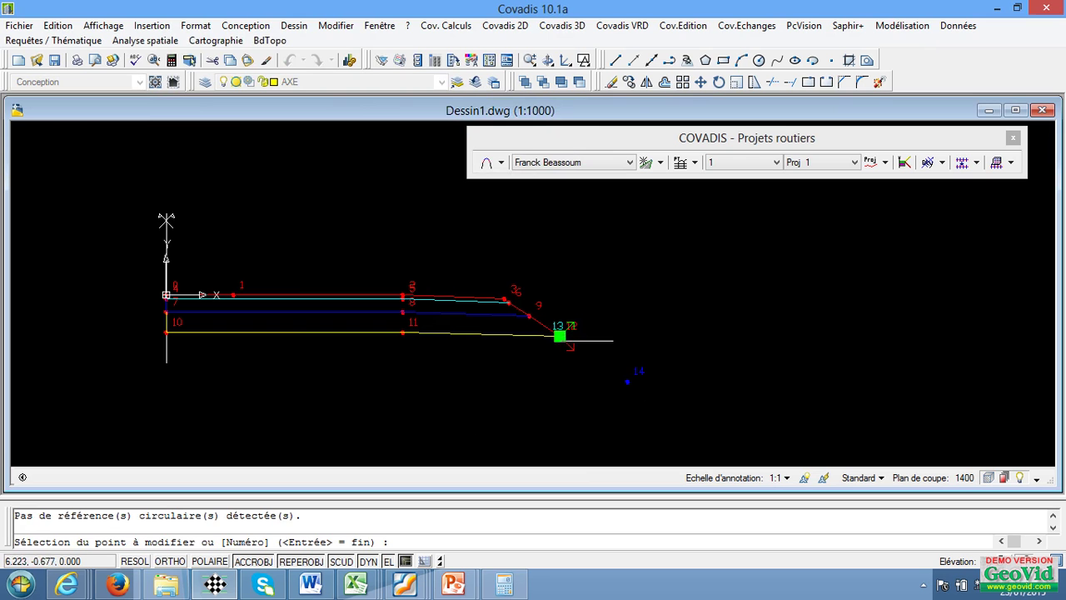
{"action": "key", "text": "Return"}
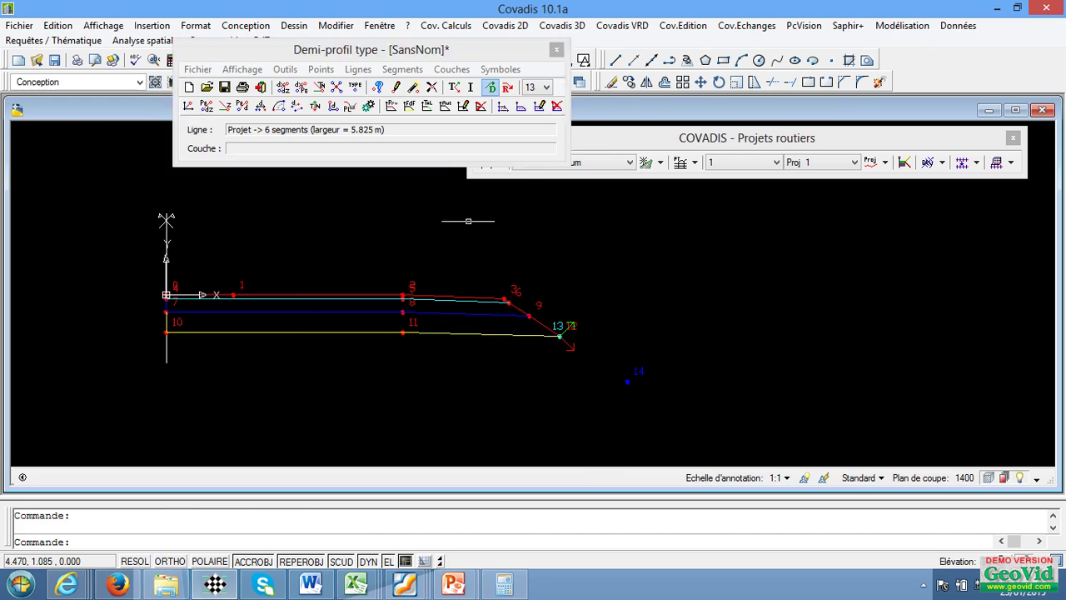
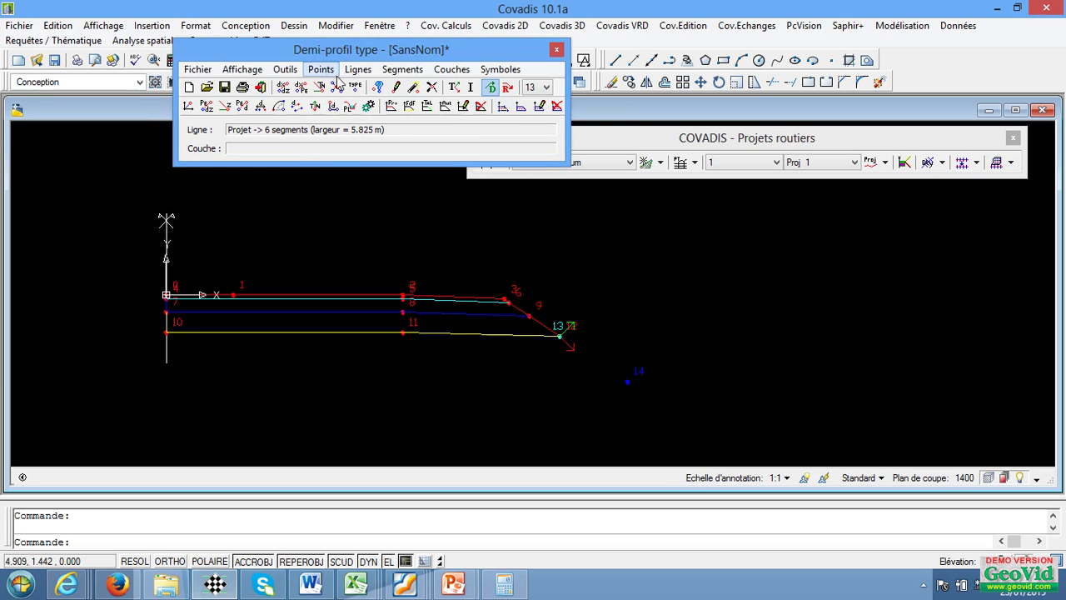
- Redefine point 14's slope to natural ground so it sits above and right of point 13
{"action": "left_click", "coordinate": [321, 69]}
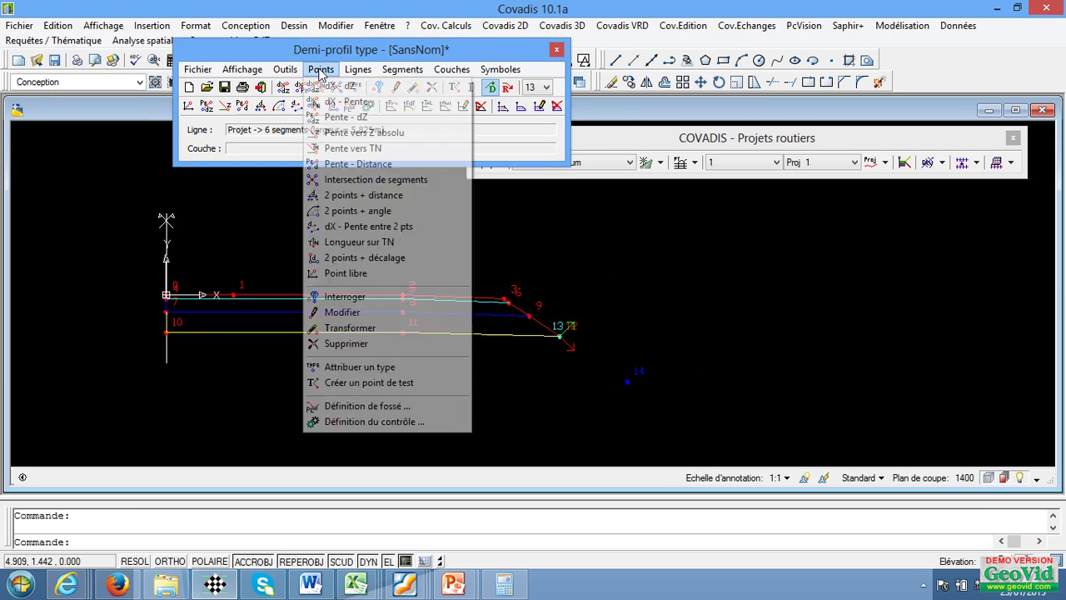
{"action": "left_click", "coordinate": [360, 314]}
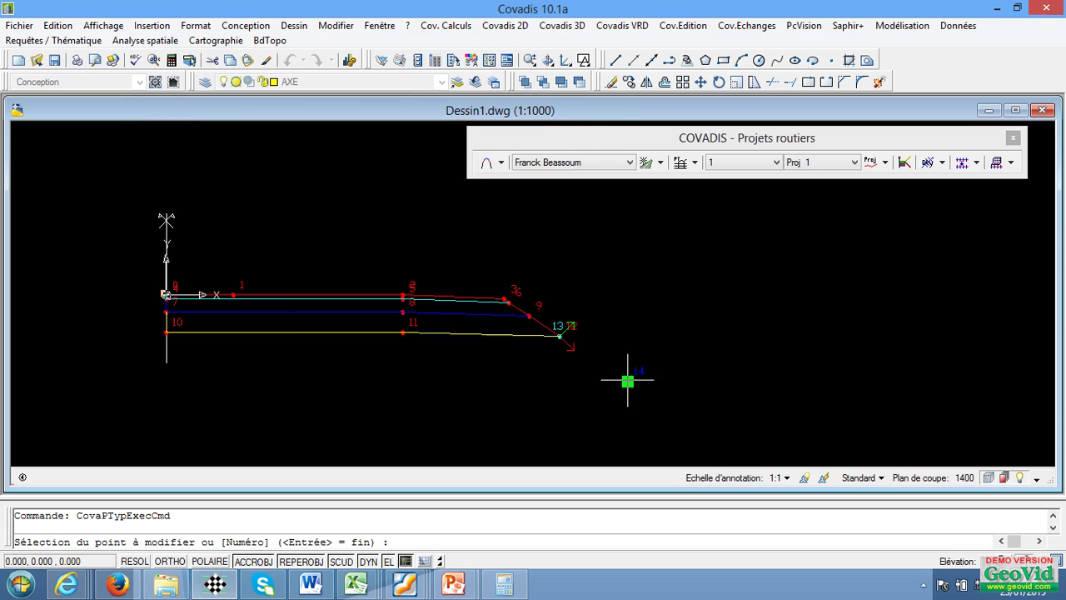
{"action": "left_click", "coordinate": [627, 381]}
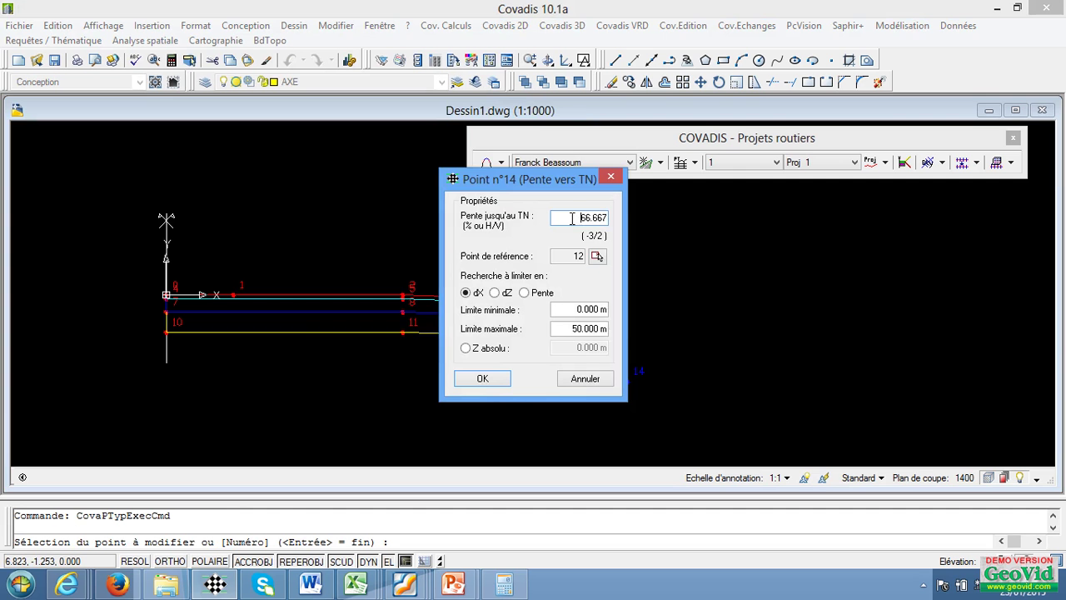
{"action": "left_click", "coordinate": [483, 379]}
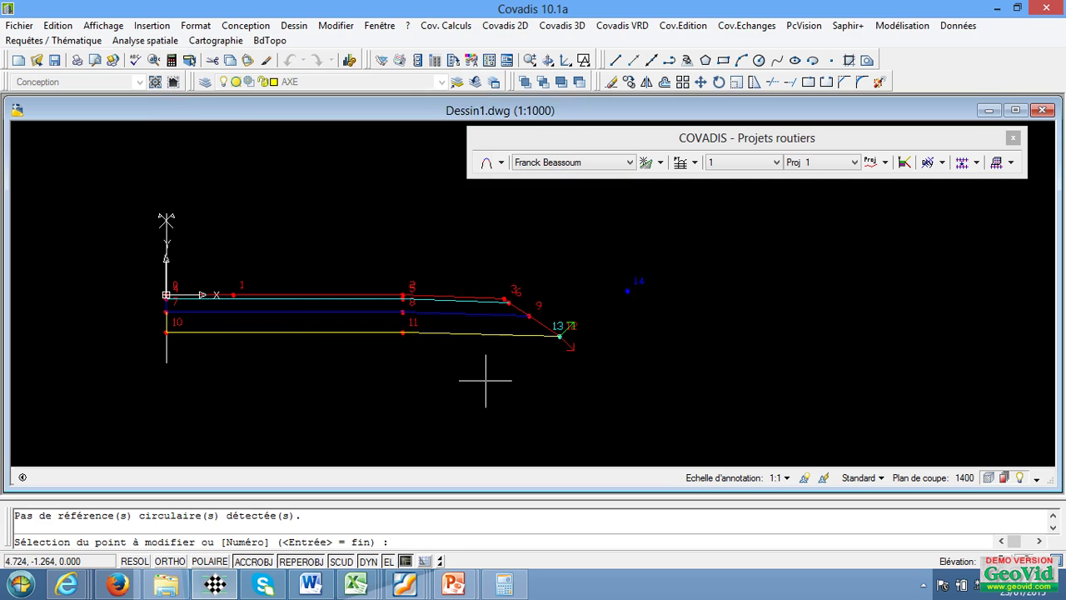
{"action": "key", "text": "Return"}
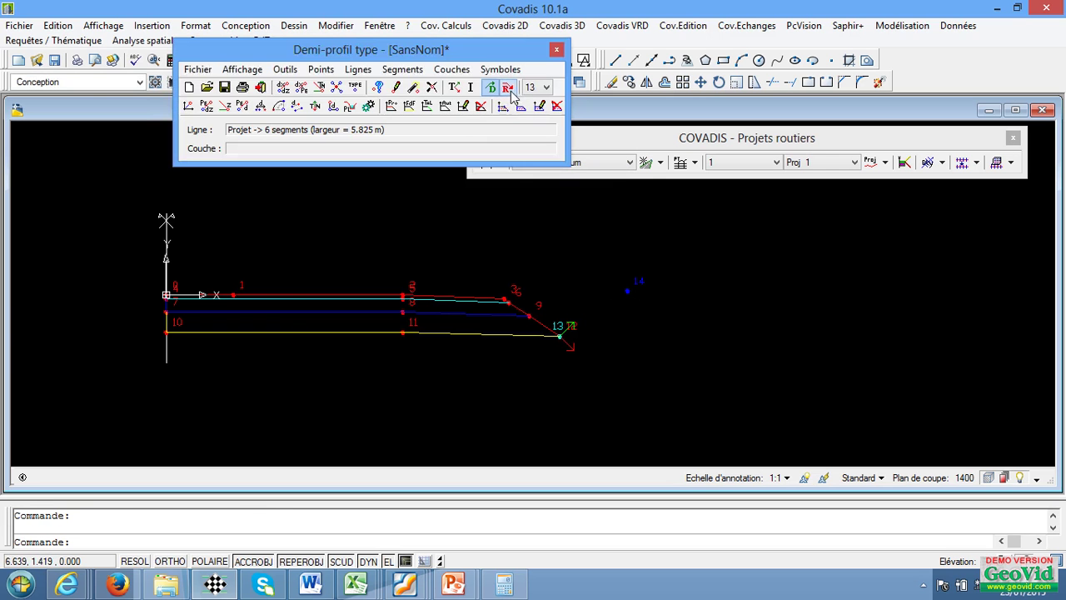
- Add fill point 15 as a 3/2 (66.667) slope to natural ground referenced on point 13
{"action": "left_click", "coordinate": [507, 86]}
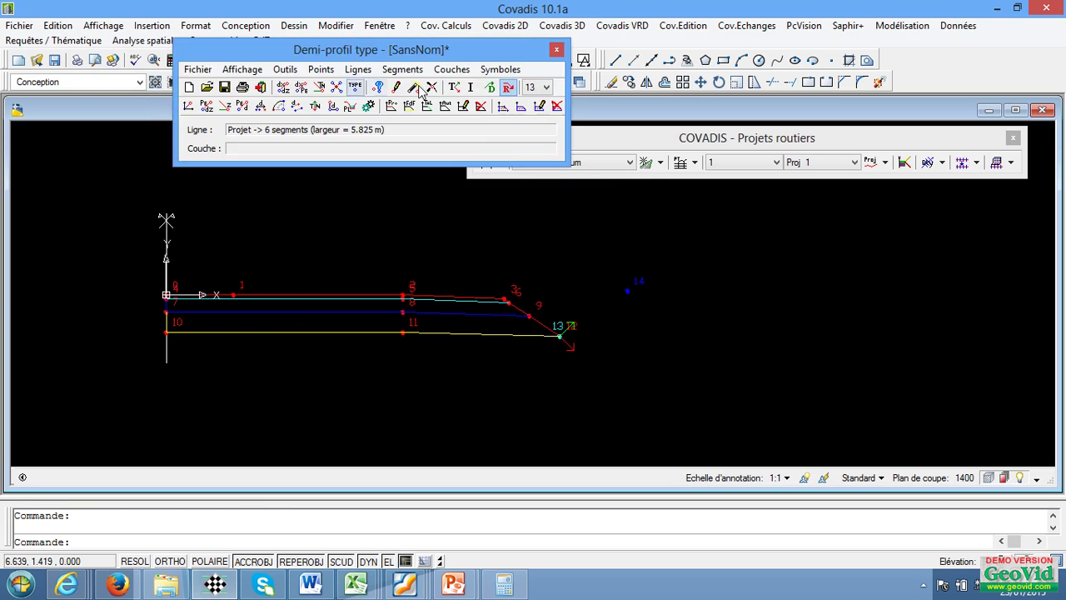
{"action": "left_click", "coordinate": [303, 89]}
{"action": "left_click", "coordinate": [559, 336]}
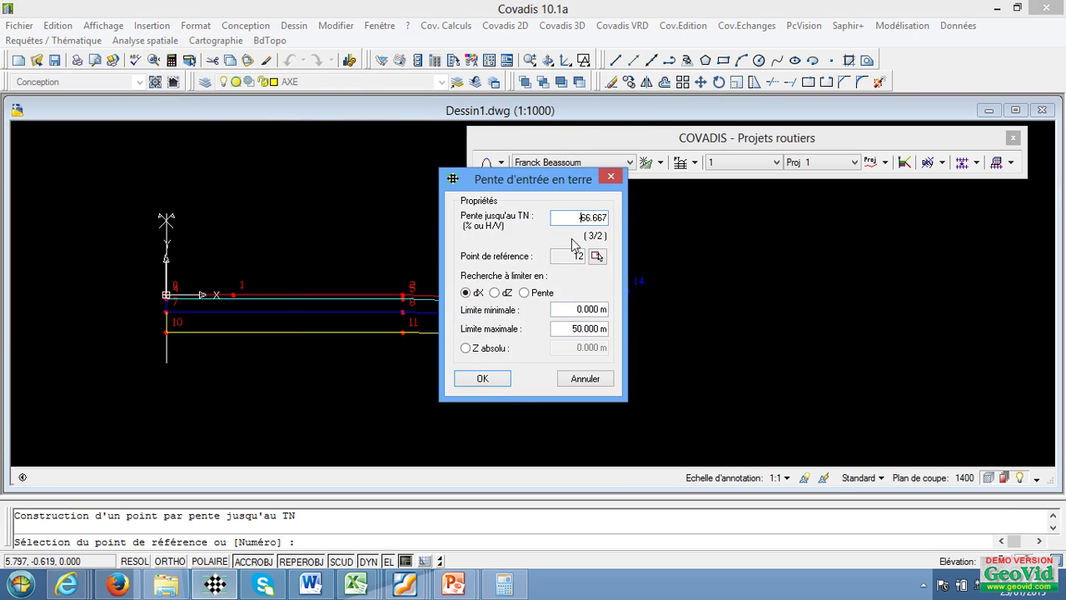
{"action": "left_click", "coordinate": [482, 378]}
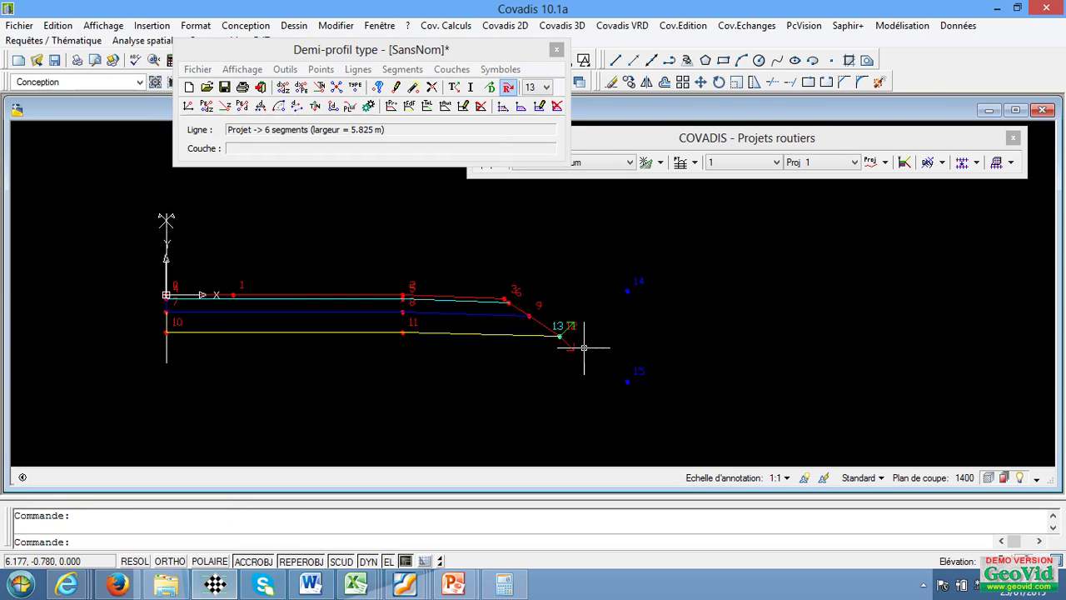
- Draw a fill Talus line from point 13 to point 15
{"action": "left_click", "coordinate": [335, 49]}
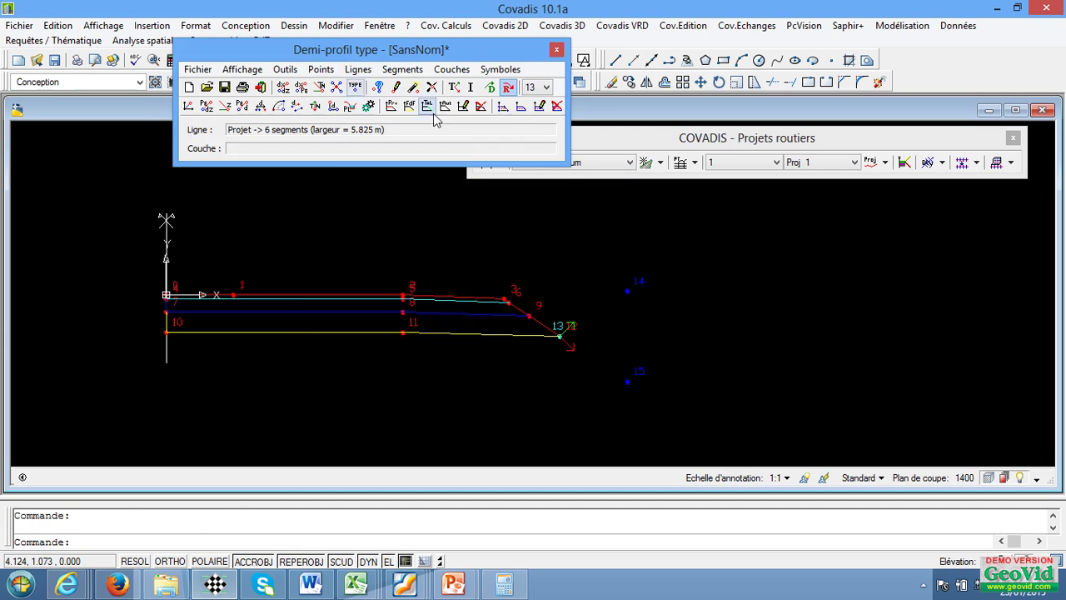
{"action": "left_click", "coordinate": [358, 70]}
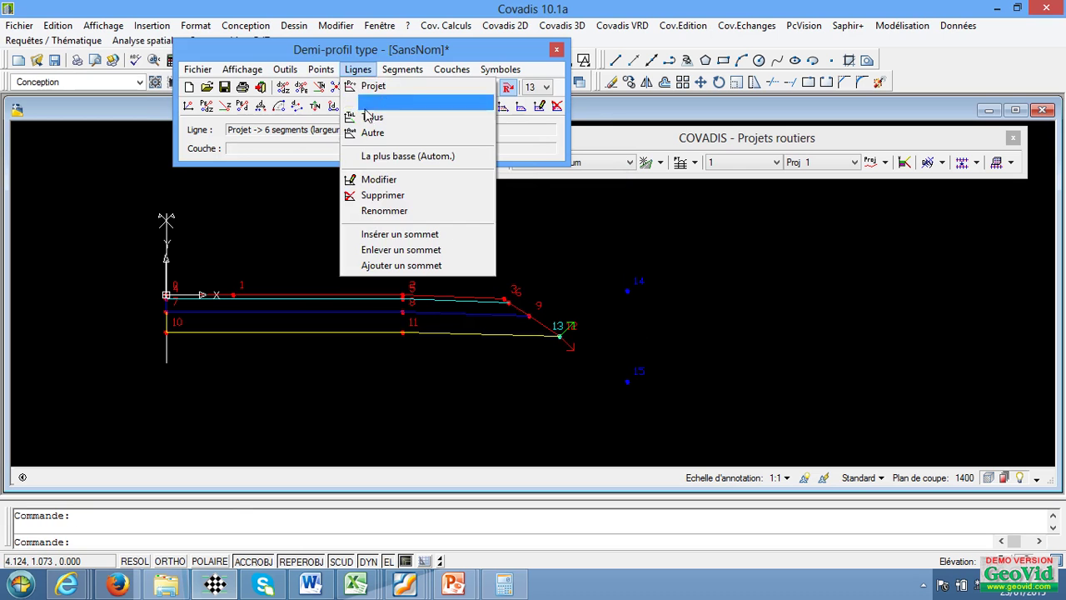
{"action": "mouse_move", "coordinate": [398, 66]}
{"action": "left_click", "coordinate": [395, 48]}
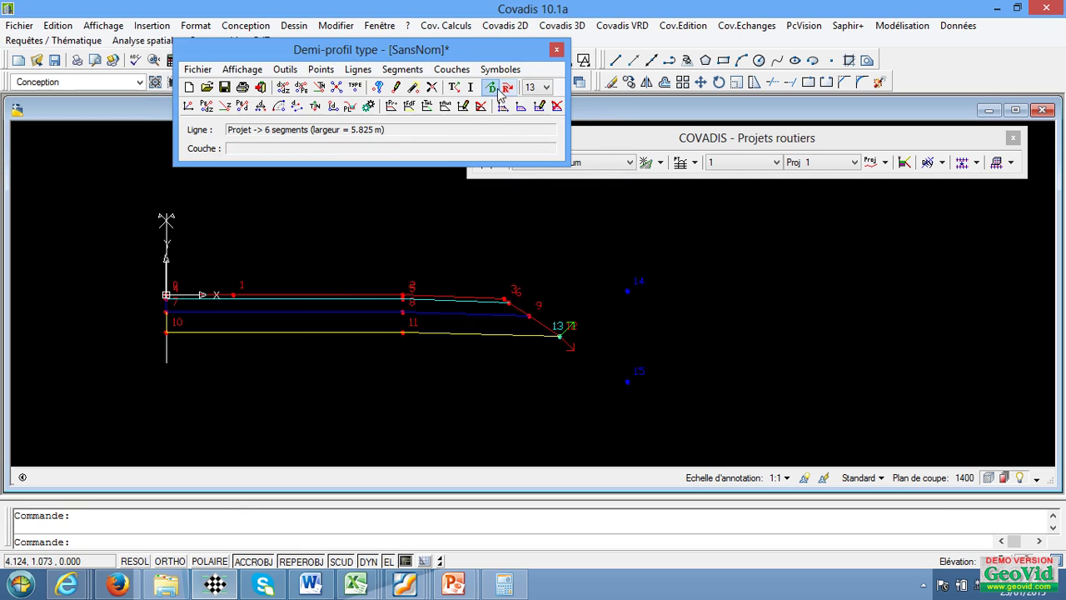
{"action": "left_click", "coordinate": [504, 89]}
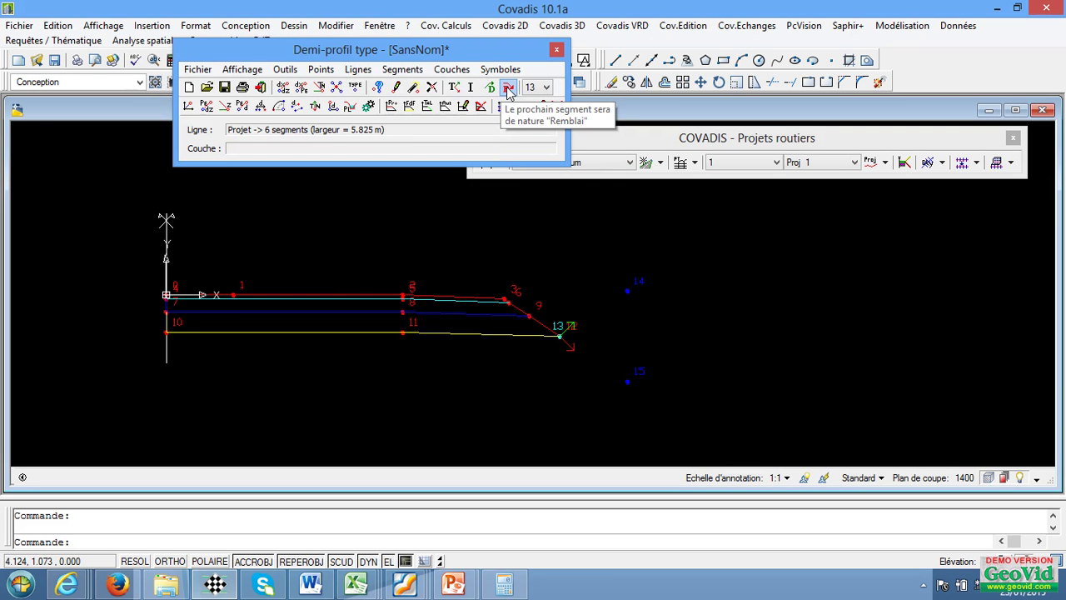
{"action": "left_click", "coordinate": [358, 69]}
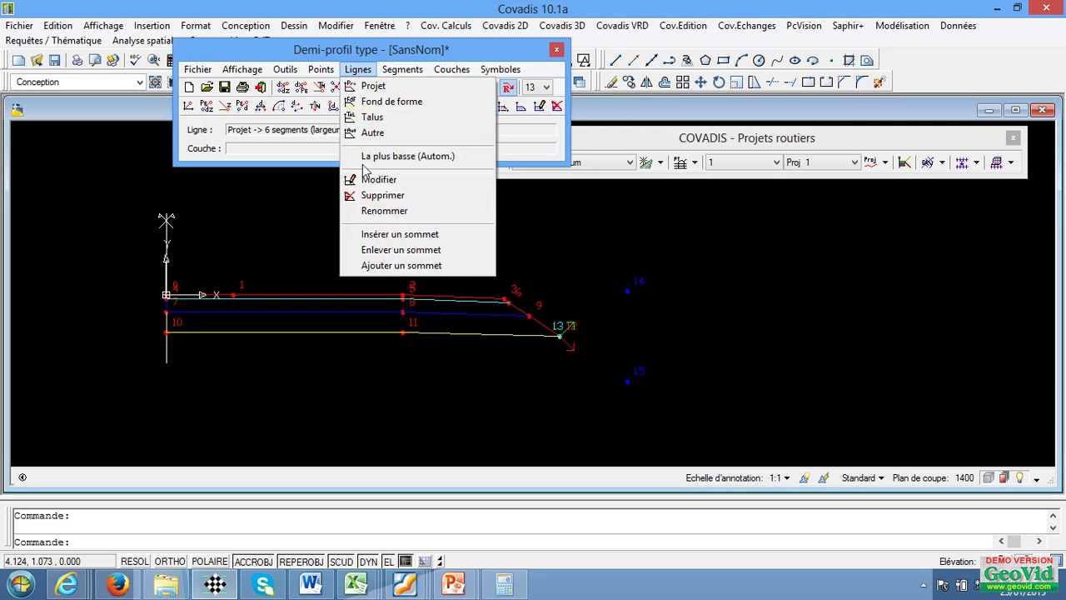
{"action": "left_click", "coordinate": [373, 117]}
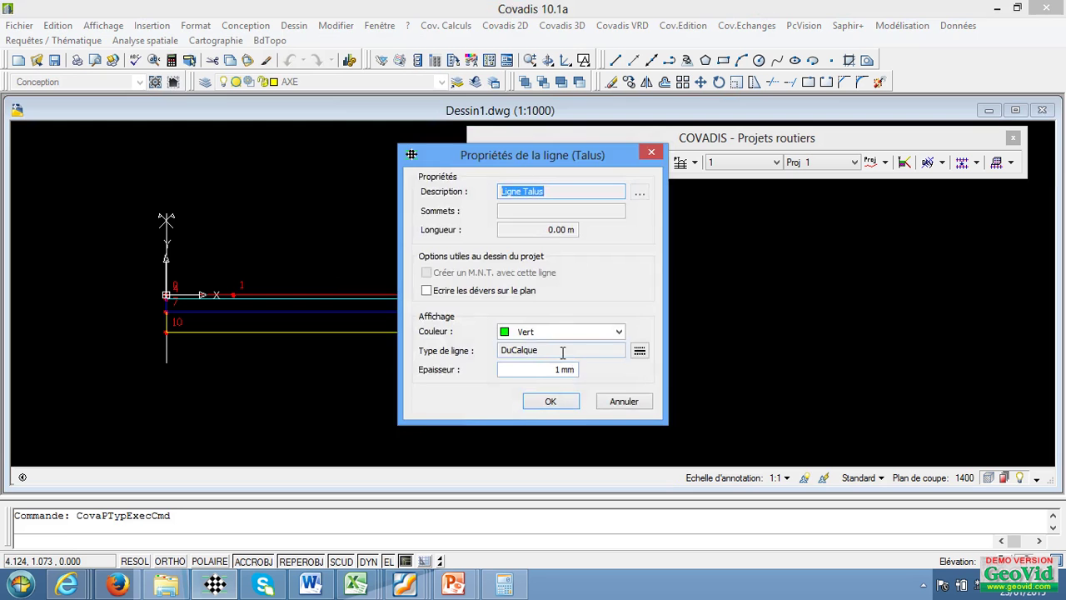
{"action": "left_click", "coordinate": [551, 402]}
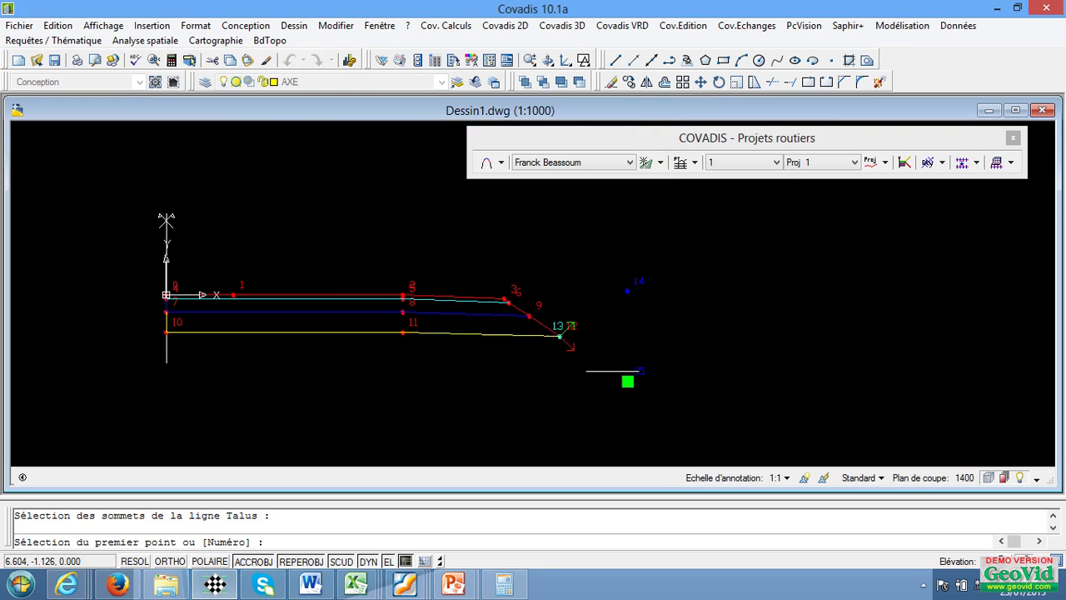
{"action": "left_click", "coordinate": [560, 336]}
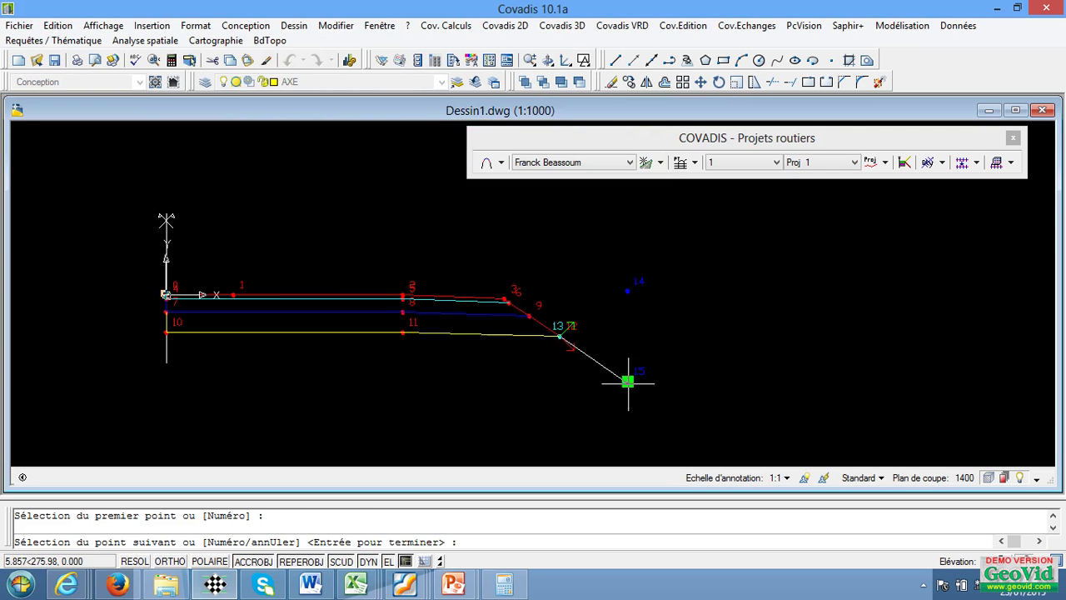
{"action": "left_click", "coordinate": [627, 380]}
{"action": "key", "text": "Return"}
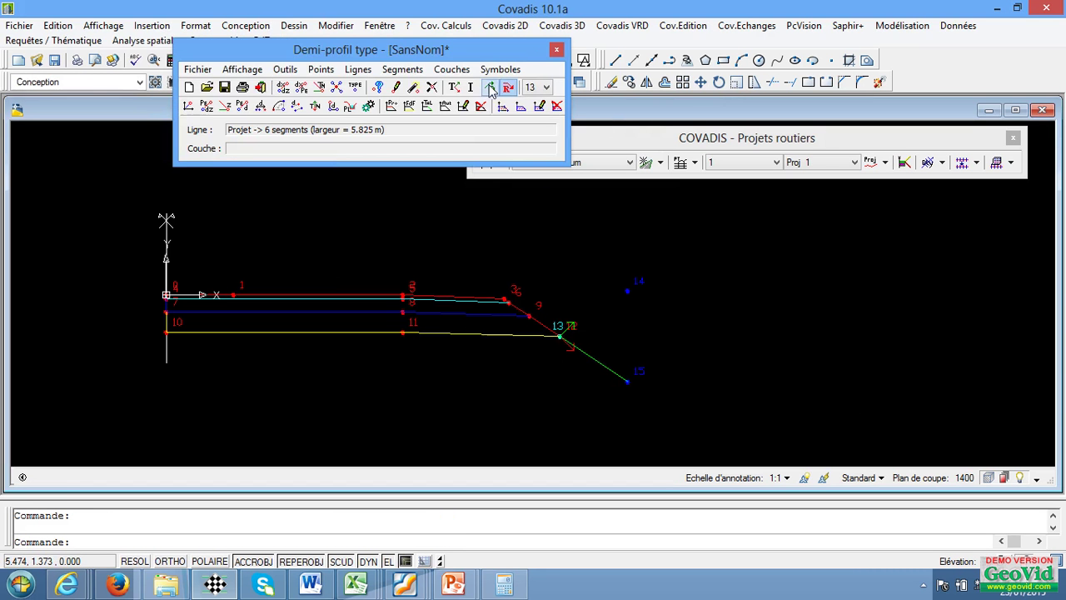
- Draw a second Talus line from point 13 to point 14
{"action": "left_click", "coordinate": [359, 70]}
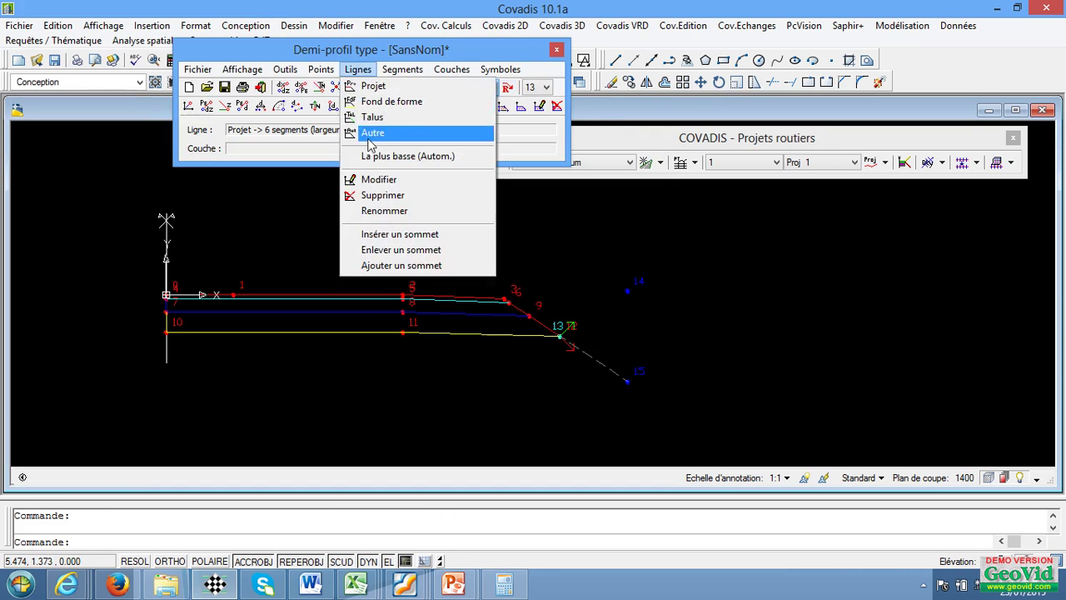
{"action": "left_click", "coordinate": [384, 118]}
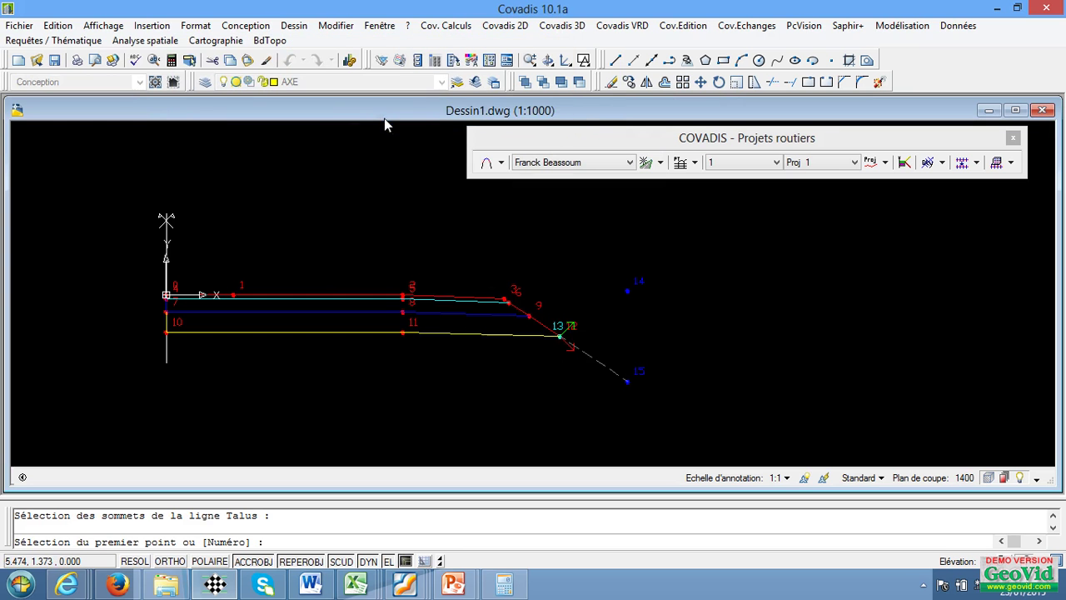
{"action": "left_click", "coordinate": [559, 336]}
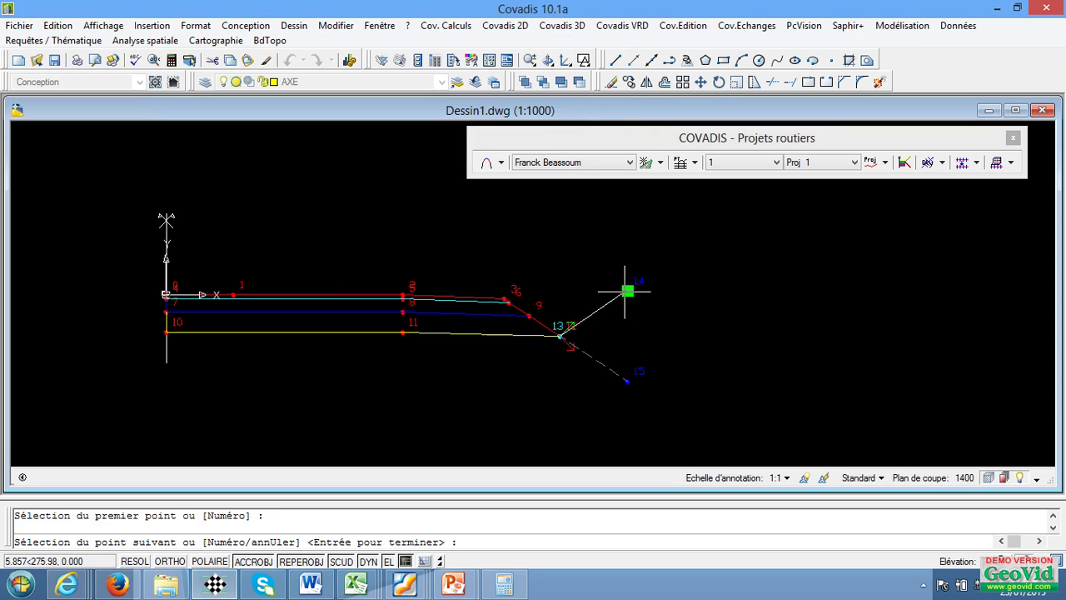
{"action": "left_click", "coordinate": [627, 291]}
{"action": "key", "text": "Return"}
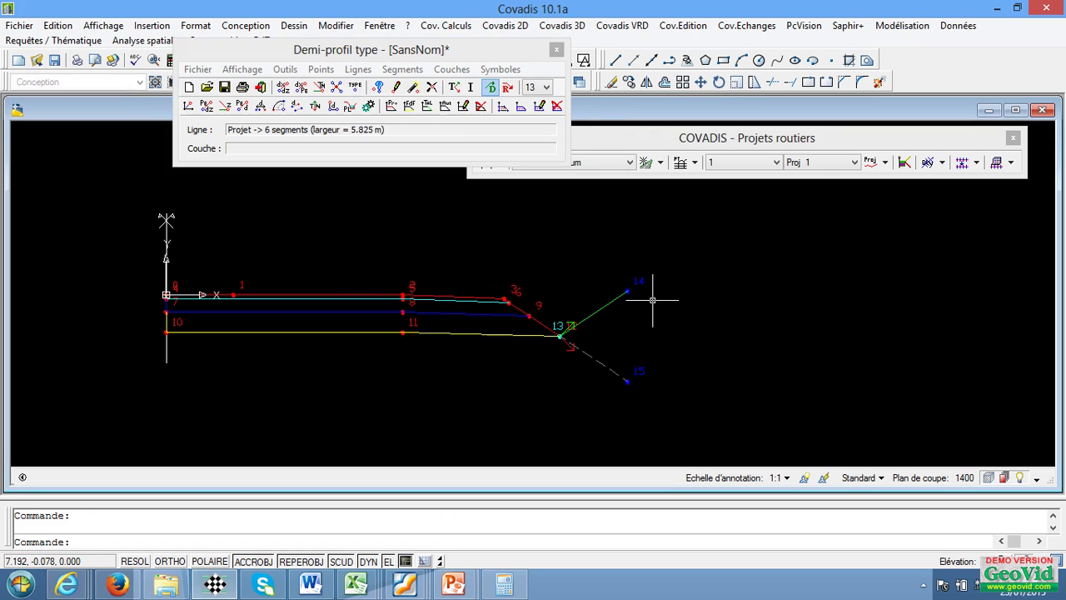
{"action": "scroll", "coordinate": [608, 322], "scroll_direction": "down", "scroll_amount": 3}
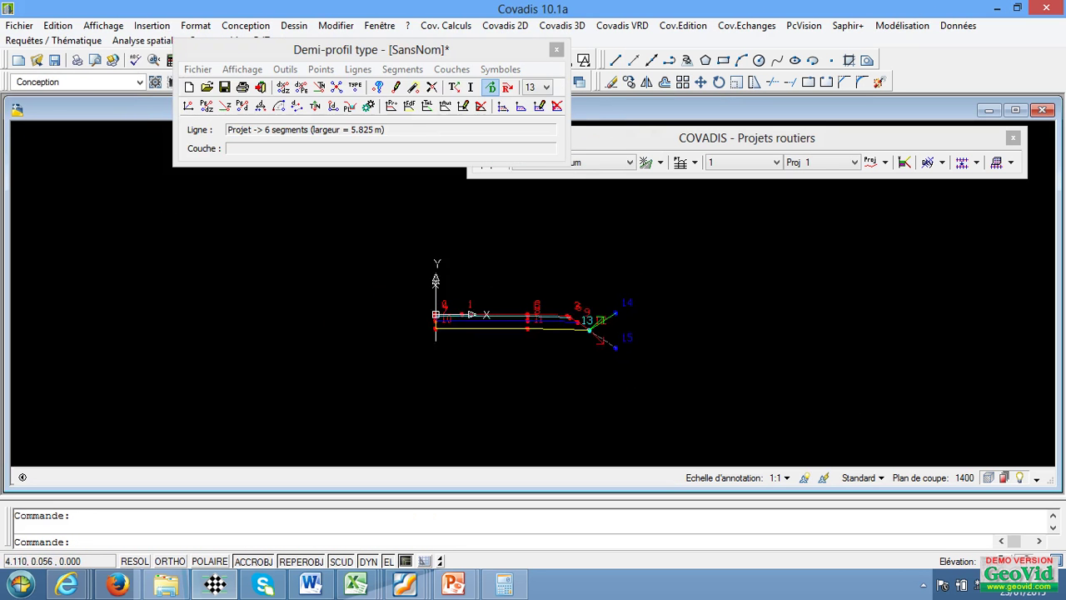
{"action": "scroll", "coordinate": [547, 305], "scroll_direction": "up", "scroll_amount": 5}
{"action": "scroll", "coordinate": [595, 309], "scroll_direction": "down", "scroll_amount": 3}
{"action": "scroll", "coordinate": [548, 317], "scroll_direction": "up", "scroll_amount": 3}
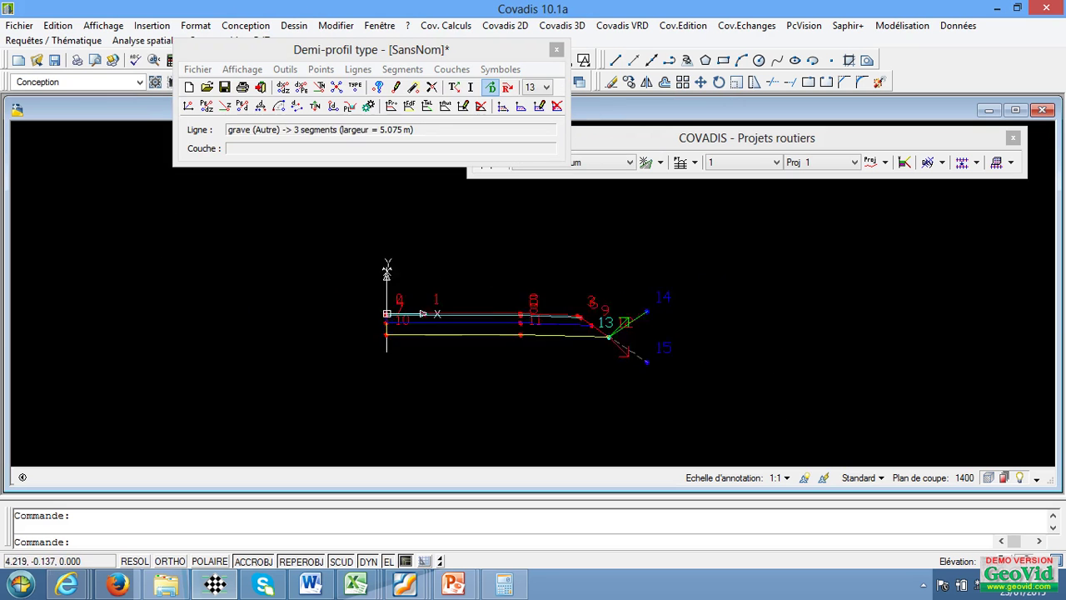
{"action": "scroll", "coordinate": [549, 317], "scroll_direction": "down", "scroll_amount": 3}
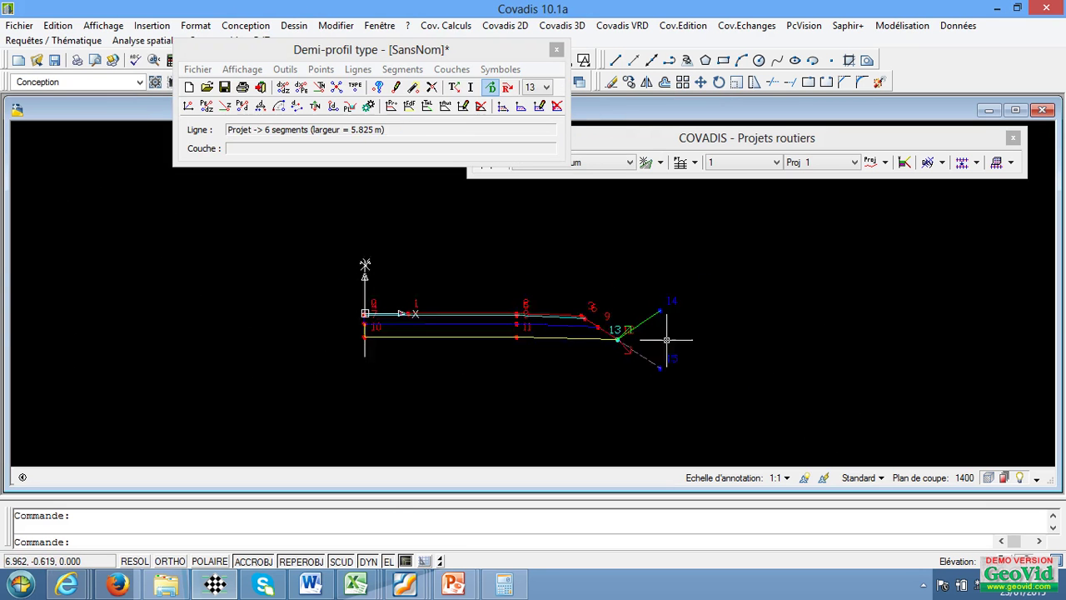
{"action": "scroll", "coordinate": [671, 340], "scroll_direction": "up", "scroll_amount": 2}
{"action": "scroll", "coordinate": [648, 323], "scroll_direction": "down", "scroll_amount": 2}
{"action": "scroll", "coordinate": [648, 325], "scroll_direction": "up", "scroll_amount": 4}
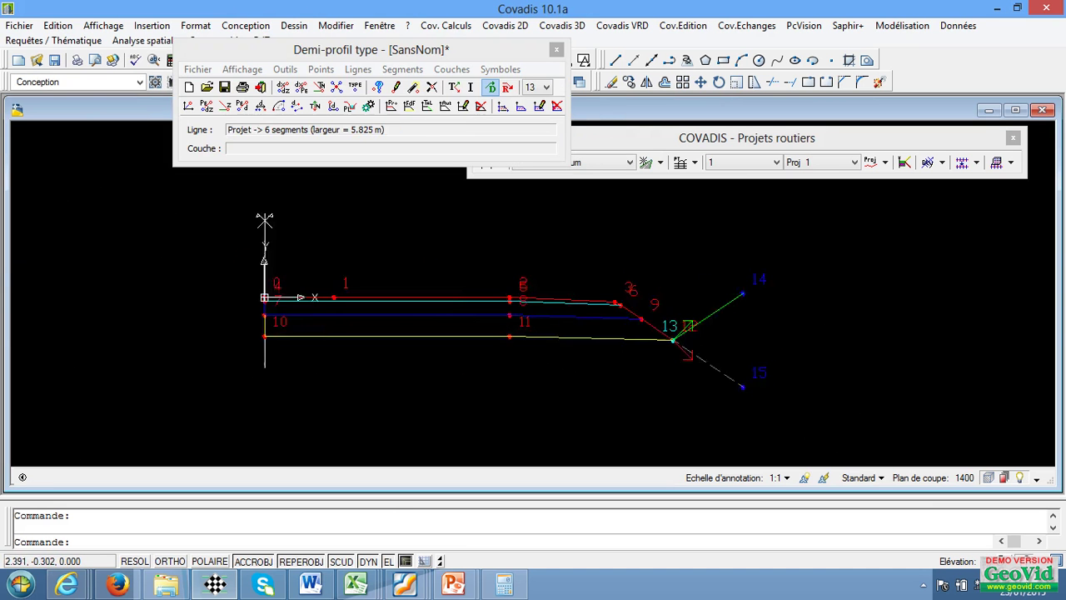
{"action": "scroll", "coordinate": [493, 297], "scroll_direction": "down", "scroll_amount": 1}
{"action": "scroll", "coordinate": [645, 309], "scroll_direction": "down", "scroll_amount": 1}
{"action": "scroll", "coordinate": [455, 292], "scroll_direction": "up", "scroll_amount": 3}
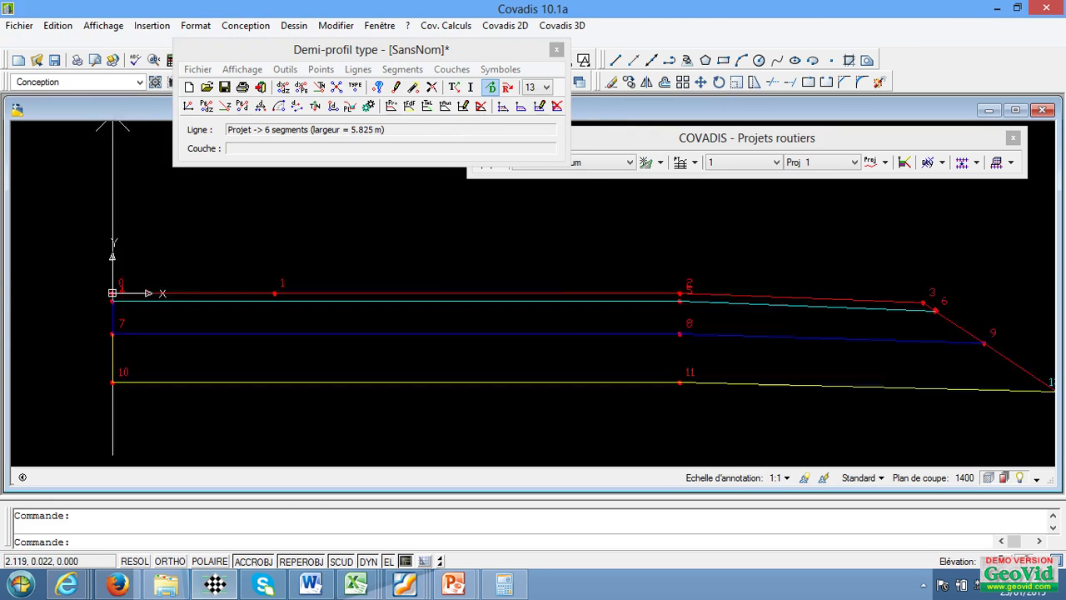
{"action": "scroll", "coordinate": [442, 292], "scroll_direction": "down", "scroll_amount": 4}
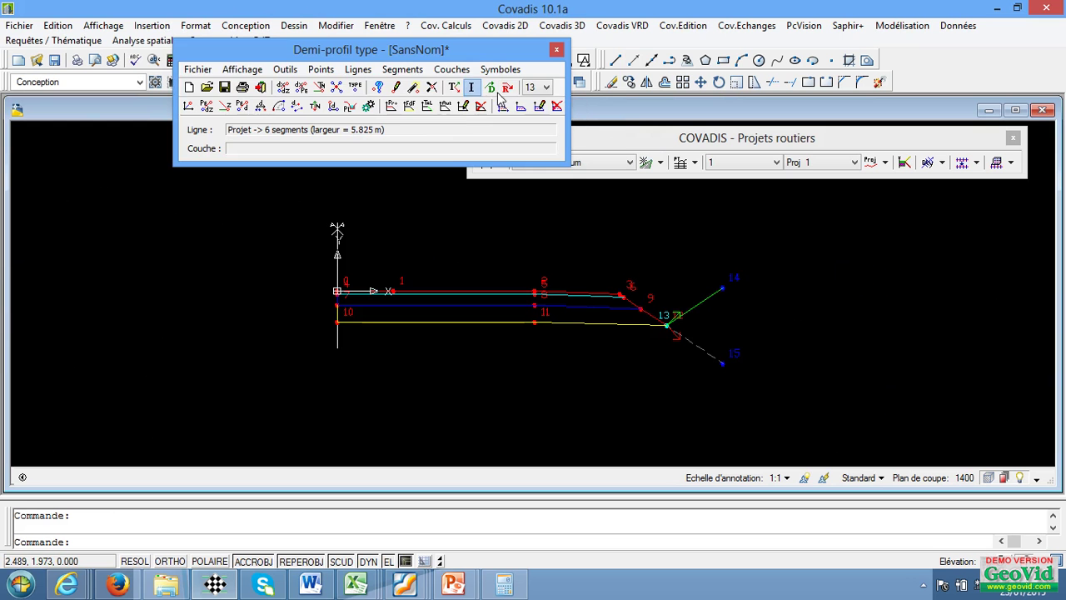
- Start defining a new layer by points from the Couches options
{"action": "left_click", "coordinate": [473, 86]}
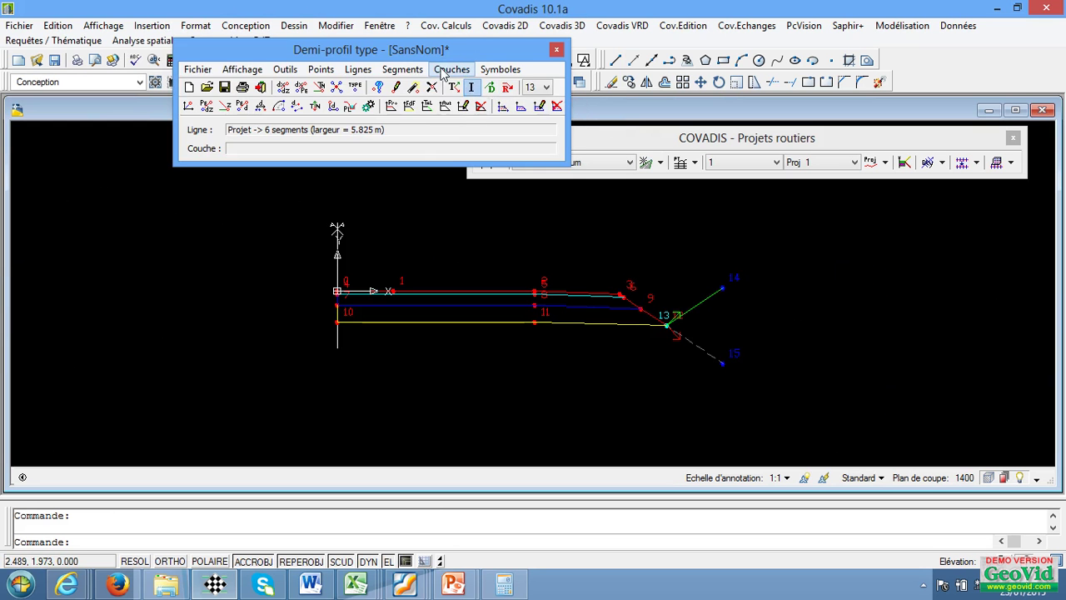
{"action": "left_click", "coordinate": [450, 70]}
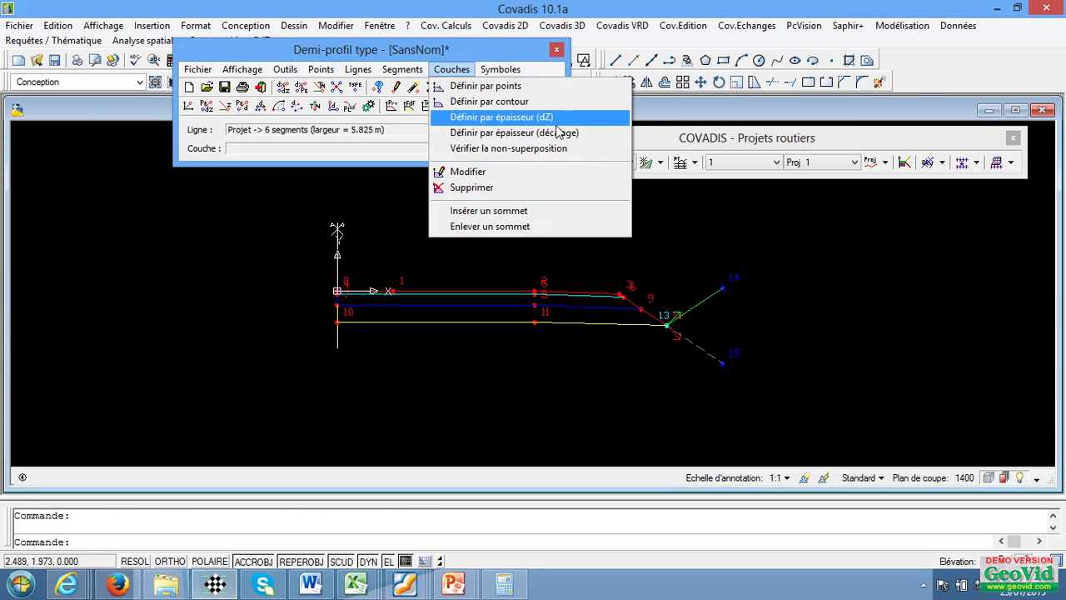
{"action": "left_click", "coordinate": [501, 90]}
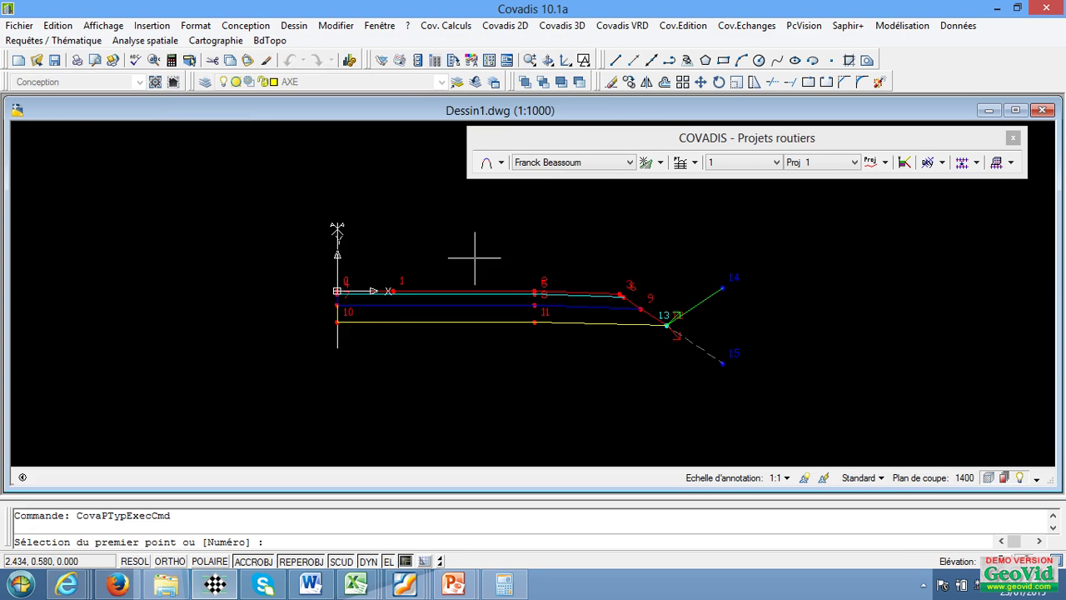
{"action": "scroll", "coordinate": [366, 308], "scroll_direction": "up", "scroll_amount": 4}
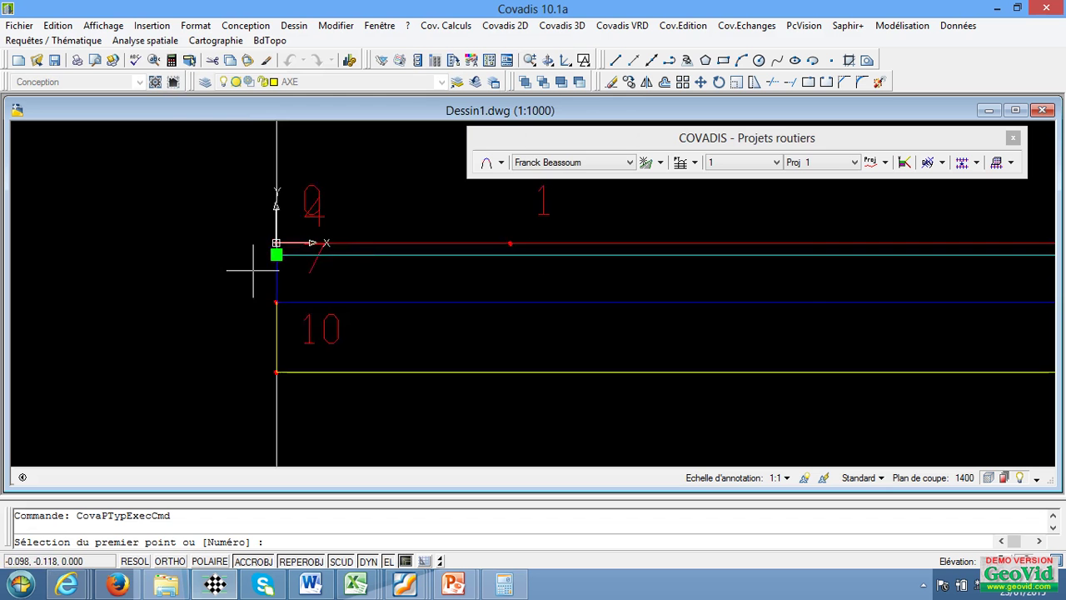
{"action": "scroll", "coordinate": [250, 279], "scroll_direction": "down", "scroll_amount": 2}
{"action": "scroll", "coordinate": [261, 262], "scroll_direction": "up", "scroll_amount": 5}
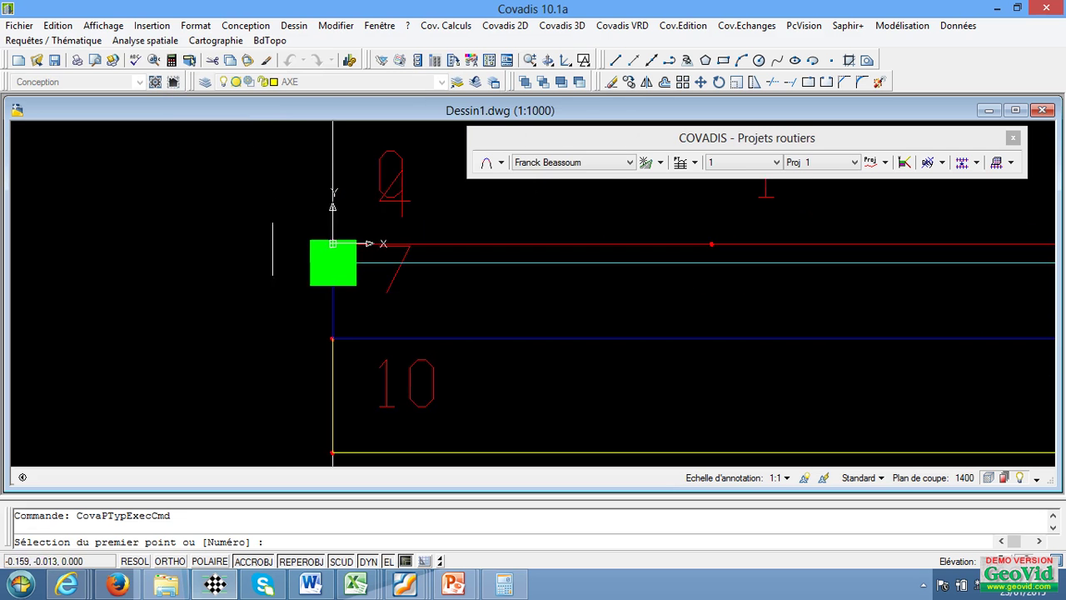
{"action": "scroll", "coordinate": [298, 278], "scroll_direction": "up", "scroll_amount": 7}
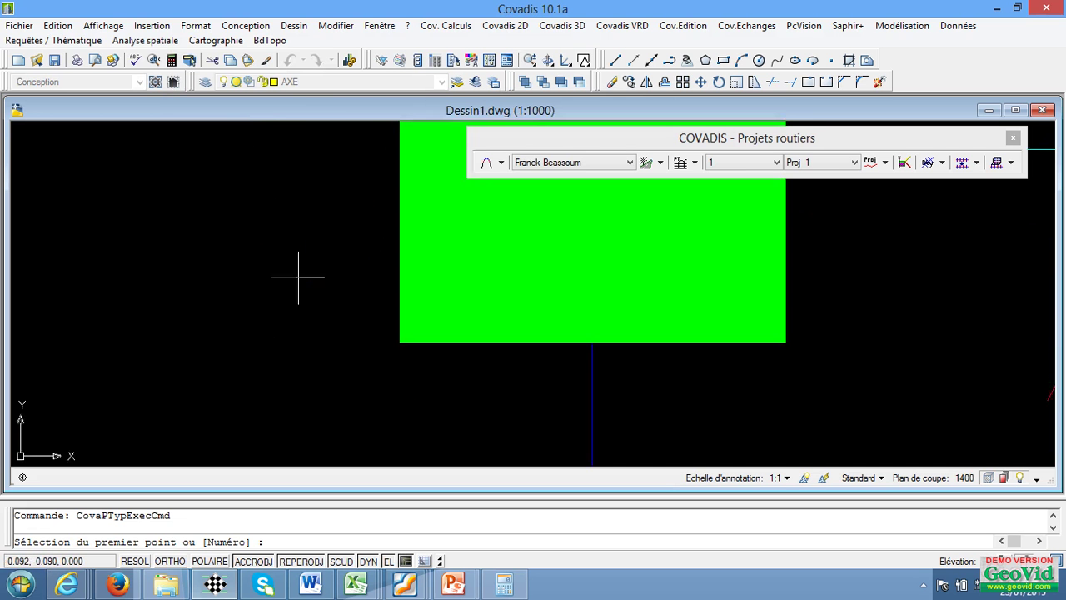
{"action": "scroll", "coordinate": [354, 268], "scroll_direction": "down", "scroll_amount": 12}
{"action": "scroll", "coordinate": [242, 265], "scroll_direction": "up", "scroll_amount": 8}
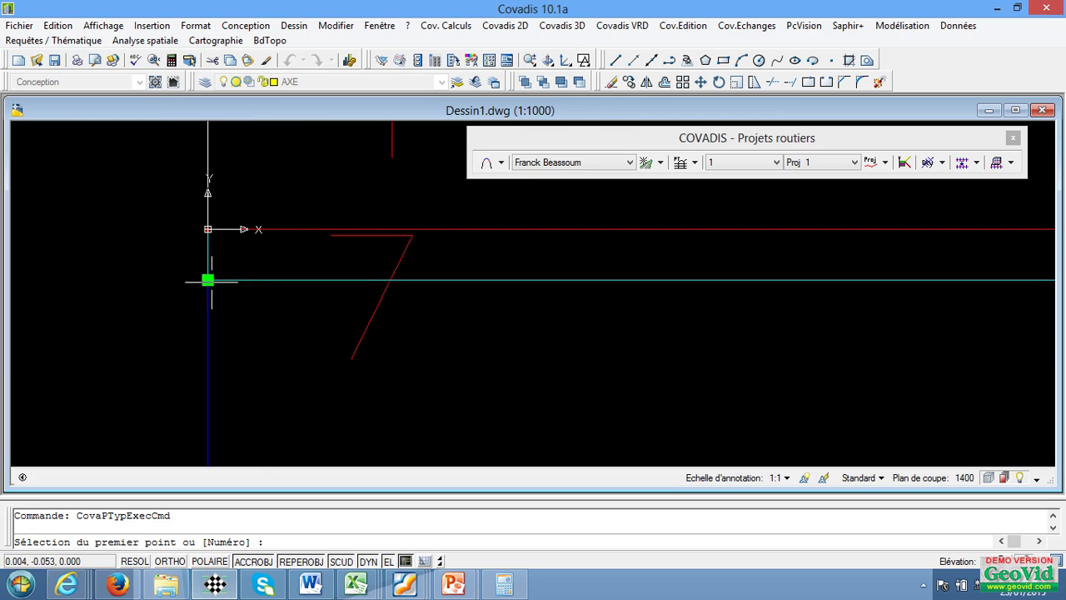
- Outline the layer through points 4, 0, 1, 2 and 5 and close it (0.17 m²)
{"action": "left_click", "coordinate": [208, 280]}
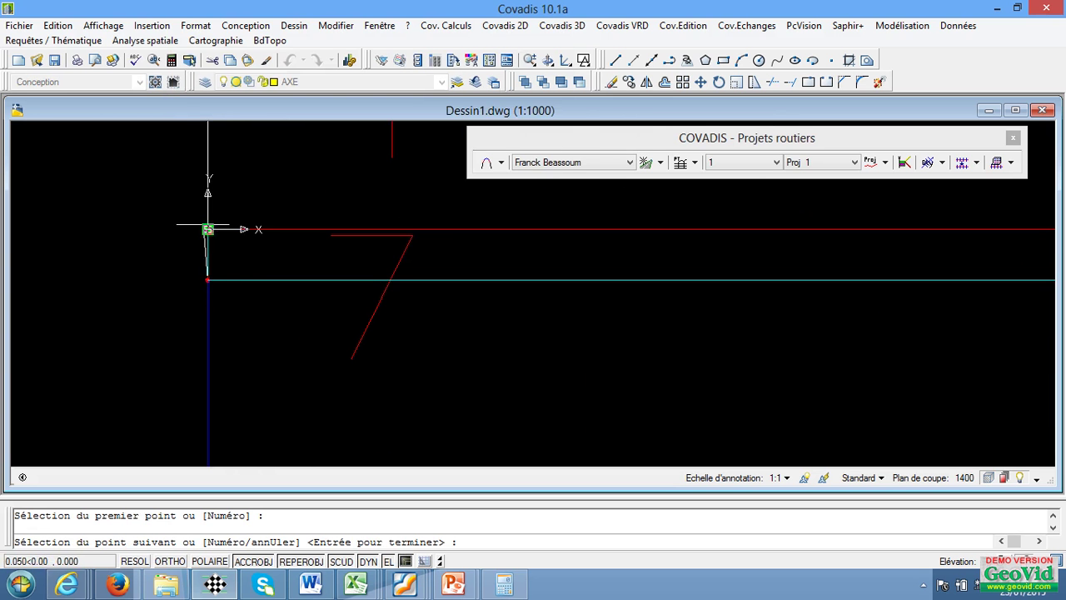
{"action": "left_click", "coordinate": [207, 228]}
{"action": "scroll", "coordinate": [175, 243], "scroll_direction": "down", "scroll_amount": 7}
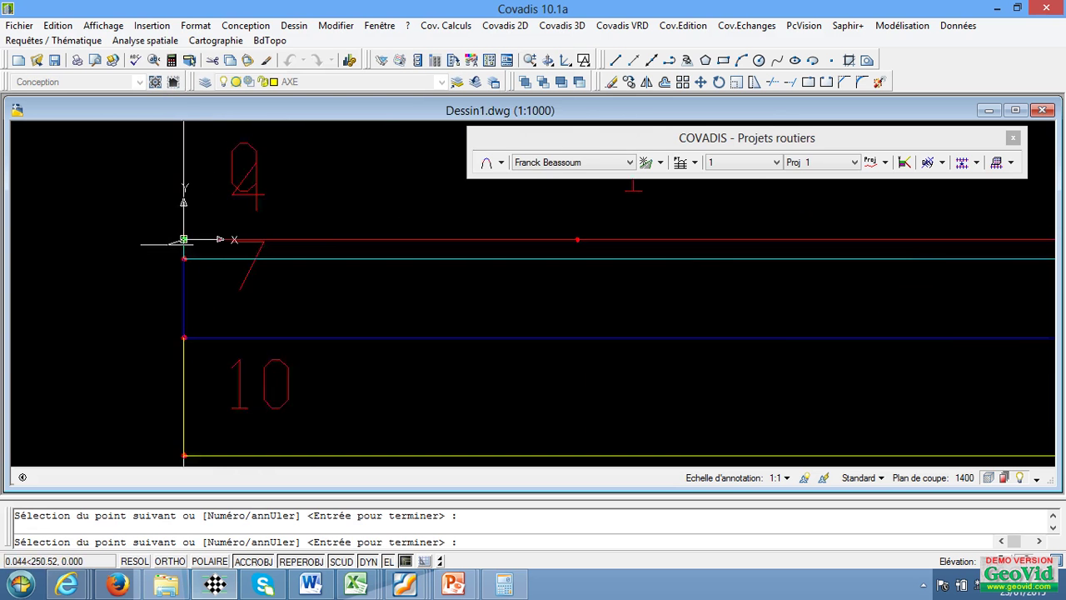
{"action": "scroll", "coordinate": [337, 241], "scroll_direction": "up", "scroll_amount": 4}
{"action": "left_click", "coordinate": [316, 241]}
{"action": "scroll", "coordinate": [308, 241], "scroll_direction": "down", "scroll_amount": 5}
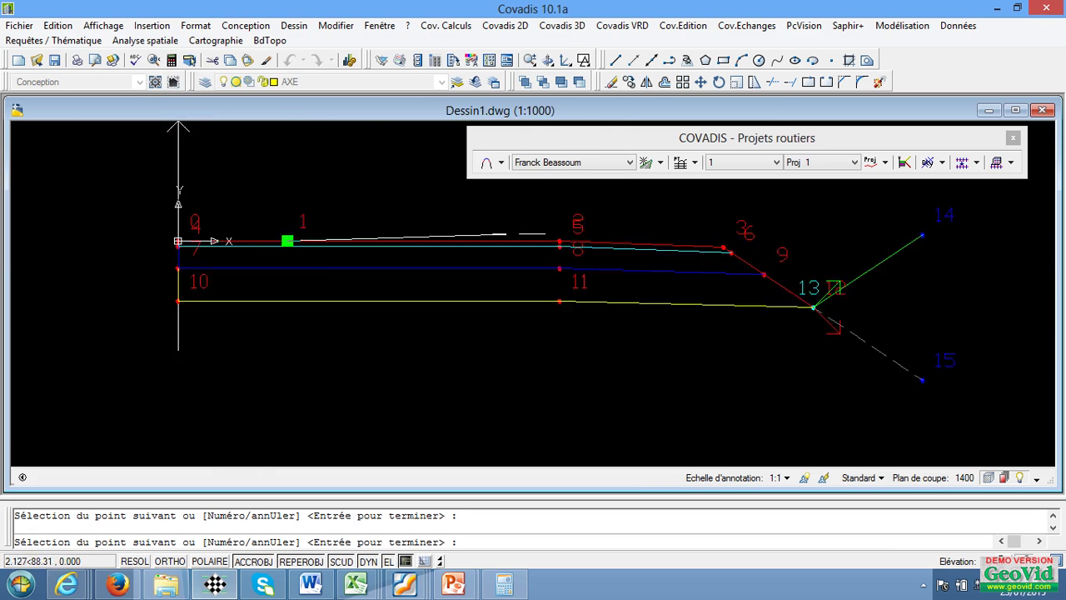
{"action": "scroll", "coordinate": [573, 255], "scroll_direction": "up", "scroll_amount": 3}
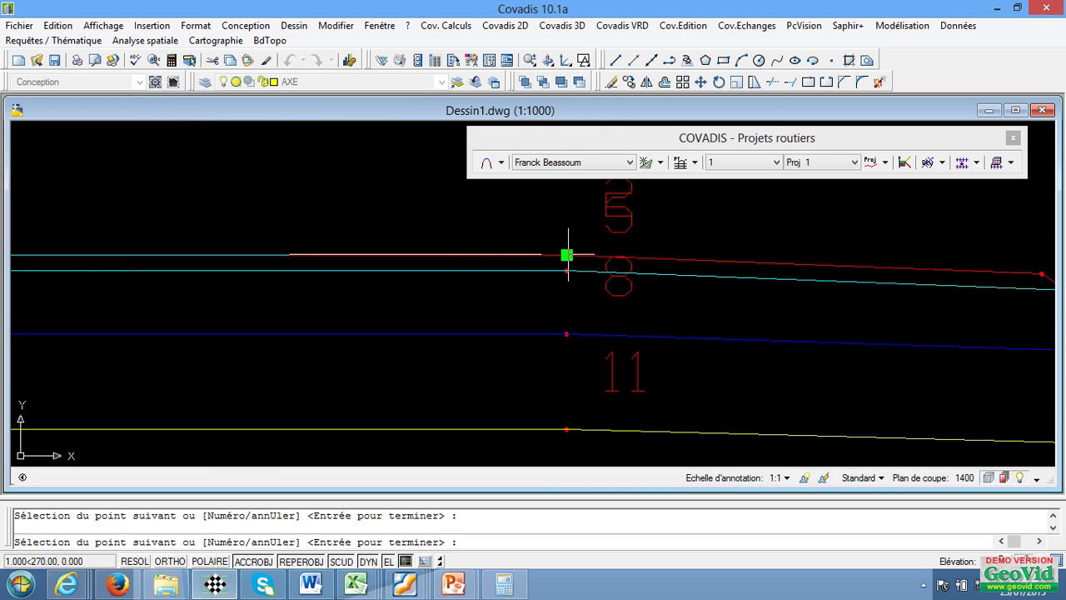
{"action": "left_click", "coordinate": [567, 255]}
{"action": "scroll", "coordinate": [568, 271], "scroll_direction": "down", "scroll_amount": 3}
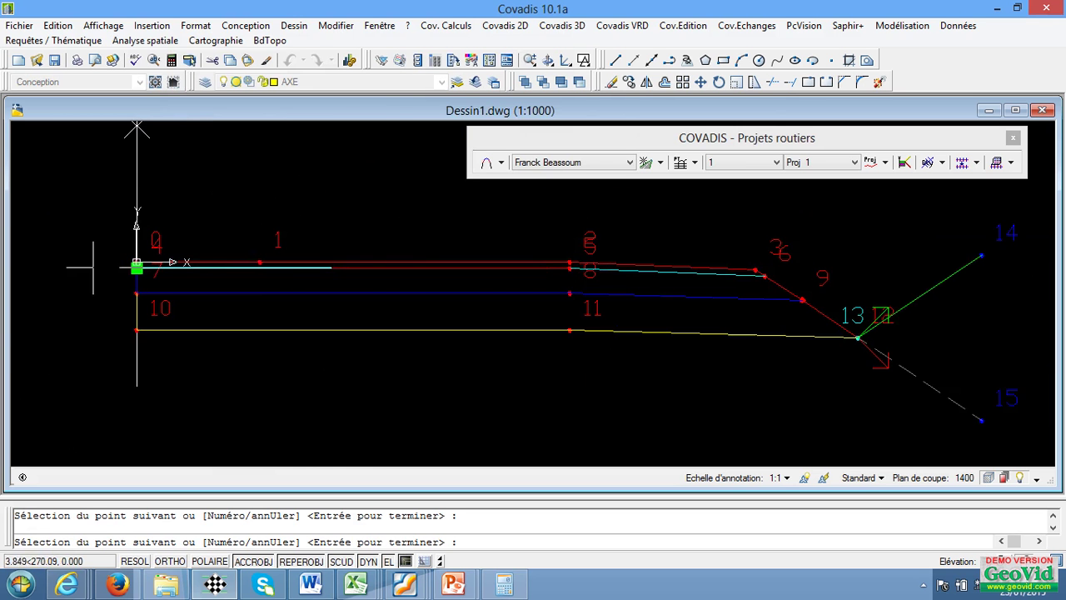
{"action": "scroll", "coordinate": [136, 268], "scroll_direction": "up", "scroll_amount": 5}
{"action": "scroll", "coordinate": [260, 269], "scroll_direction": "up", "scroll_amount": 2}
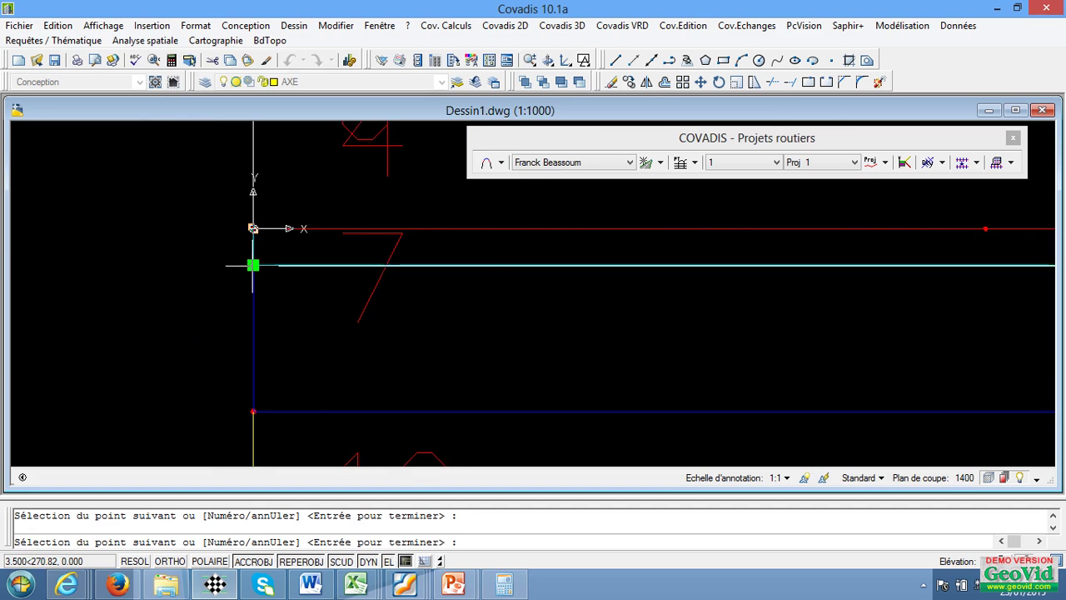
{"action": "left_click", "coordinate": [254, 265]}
{"action": "scroll", "coordinate": [249, 259], "scroll_direction": "down", "scroll_amount": 4}
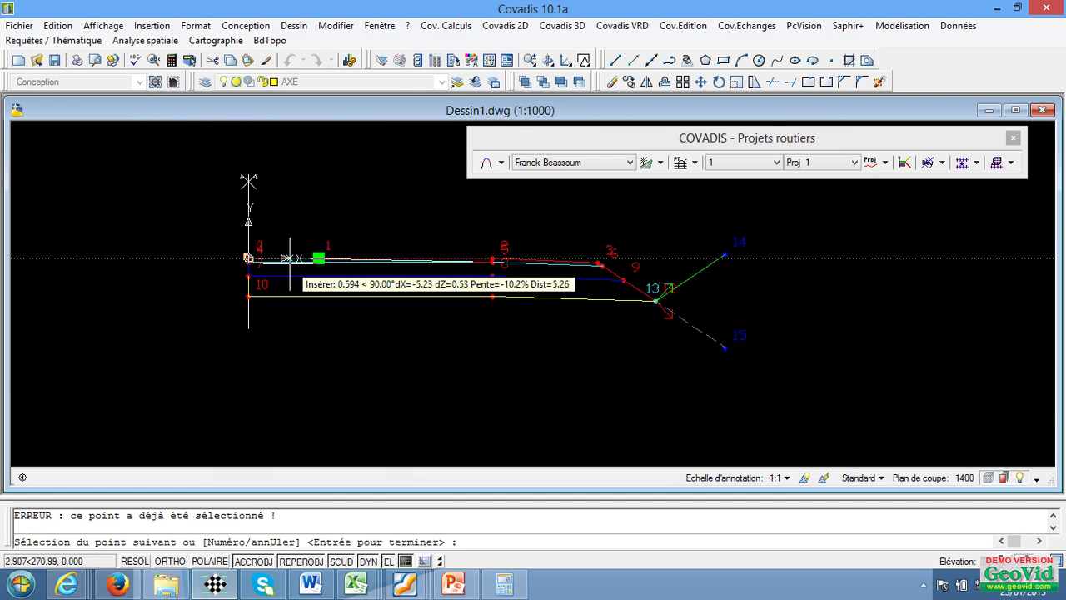
{"action": "key", "text": "Return"}
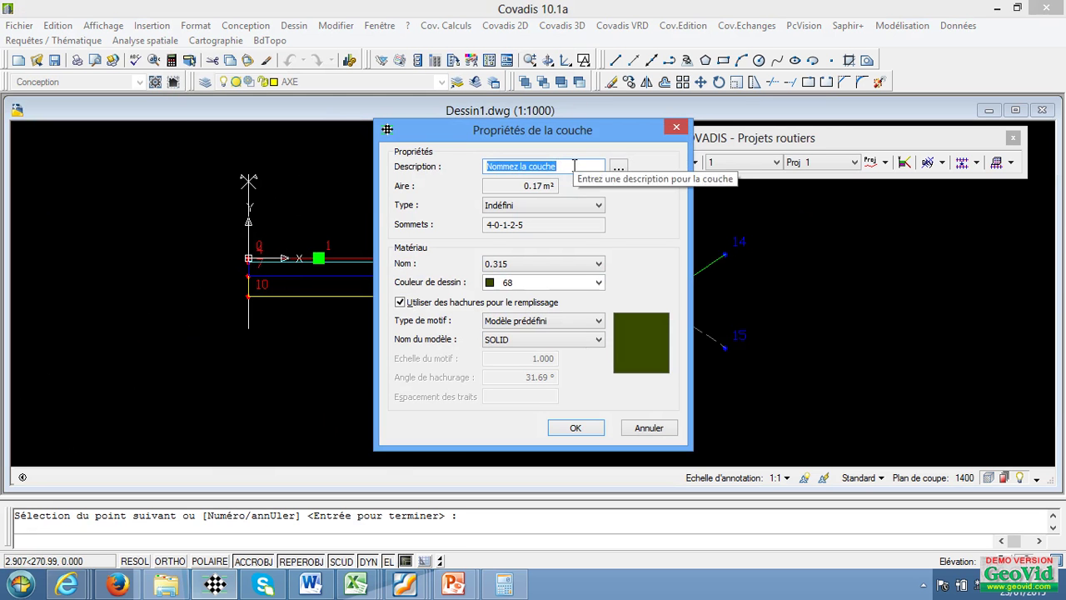
- Describe the layer as COUCHE DE ROULEMENT, type Chaussée, material BB
{"action": "type", "text": "COUCHE DE ROULEMENT"}
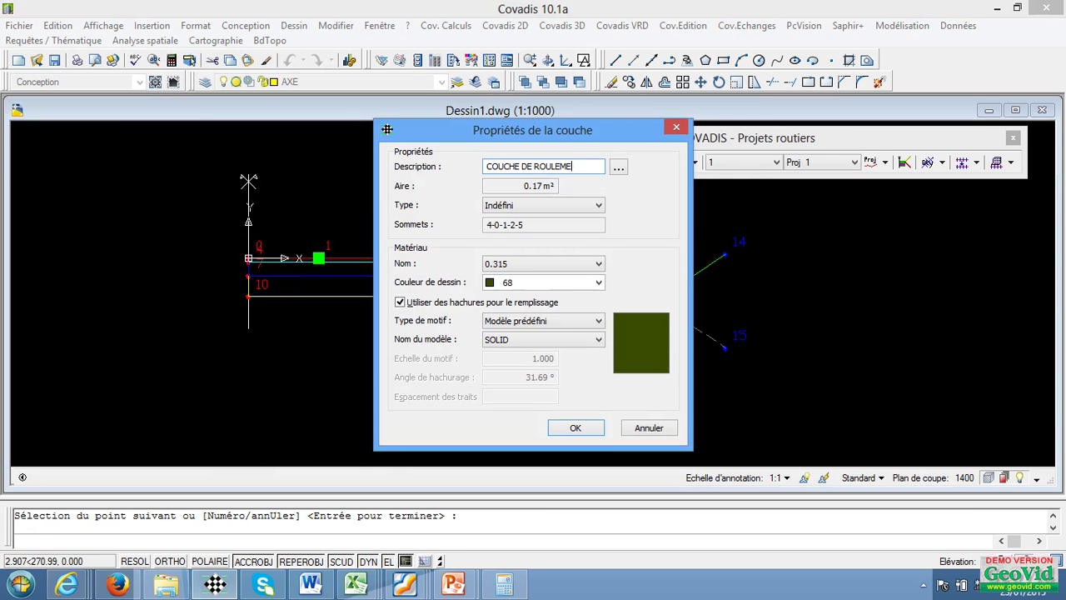
{"action": "left_click", "coordinate": [531, 205]}
{"action": "left_click", "coordinate": [532, 206]}
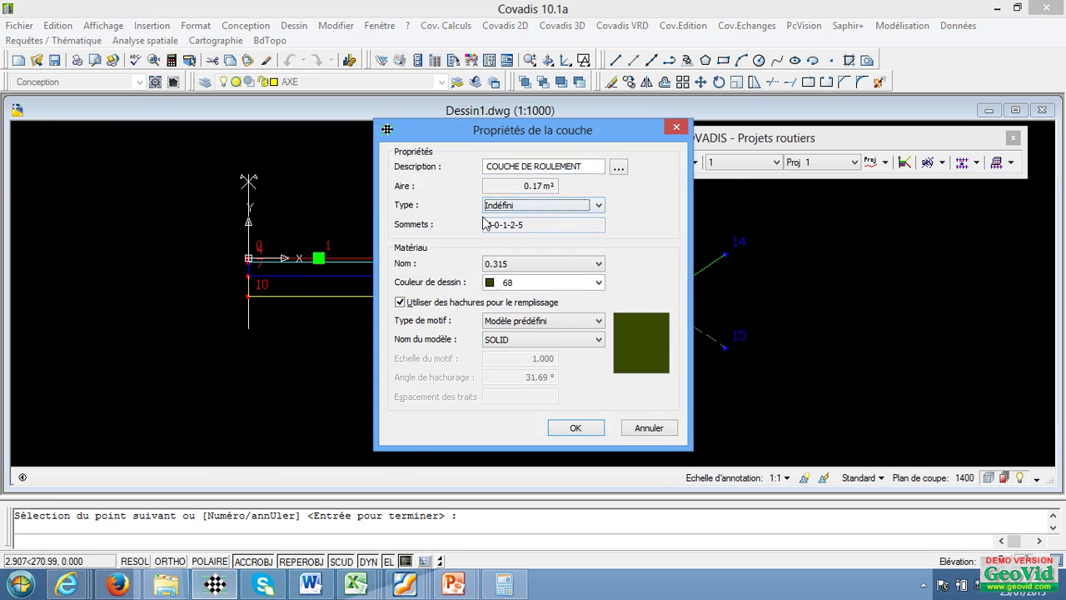
{"action": "left_click", "coordinate": [571, 206]}
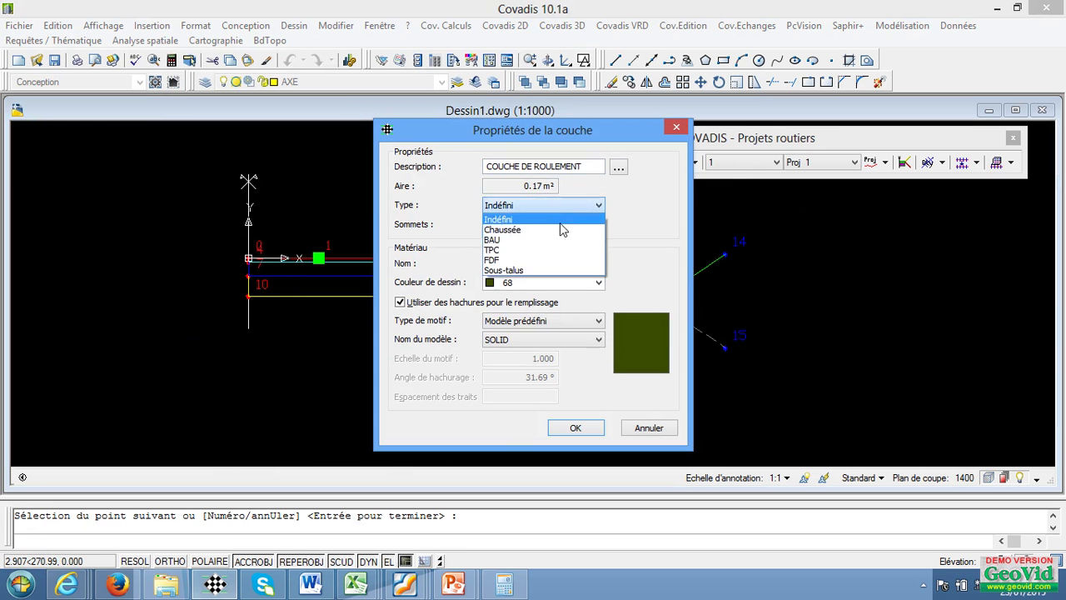
{"action": "left_click", "coordinate": [540, 231]}
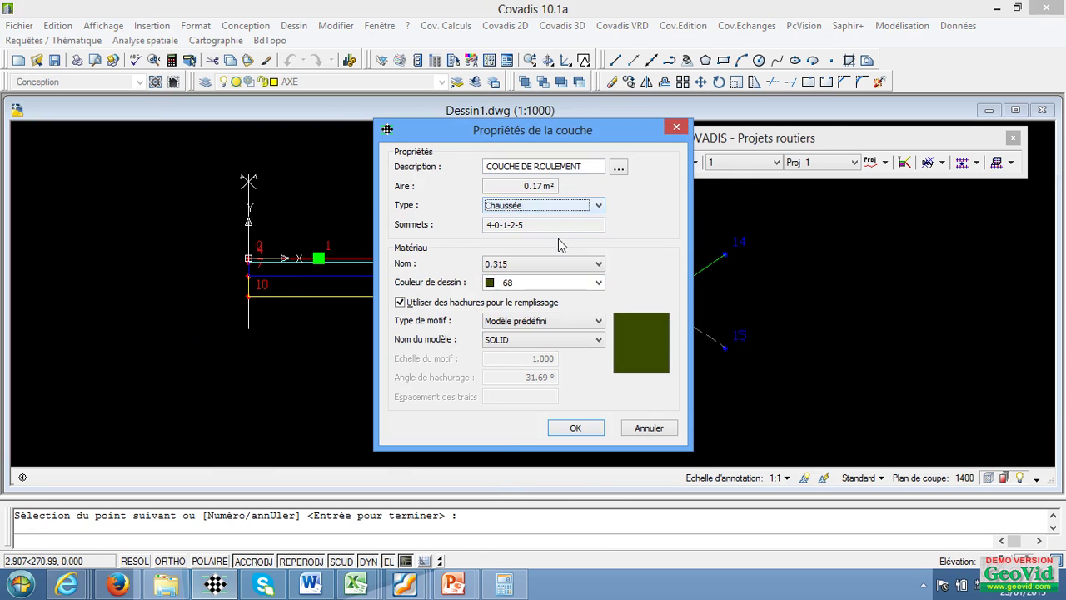
{"action": "left_click", "coordinate": [596, 265]}
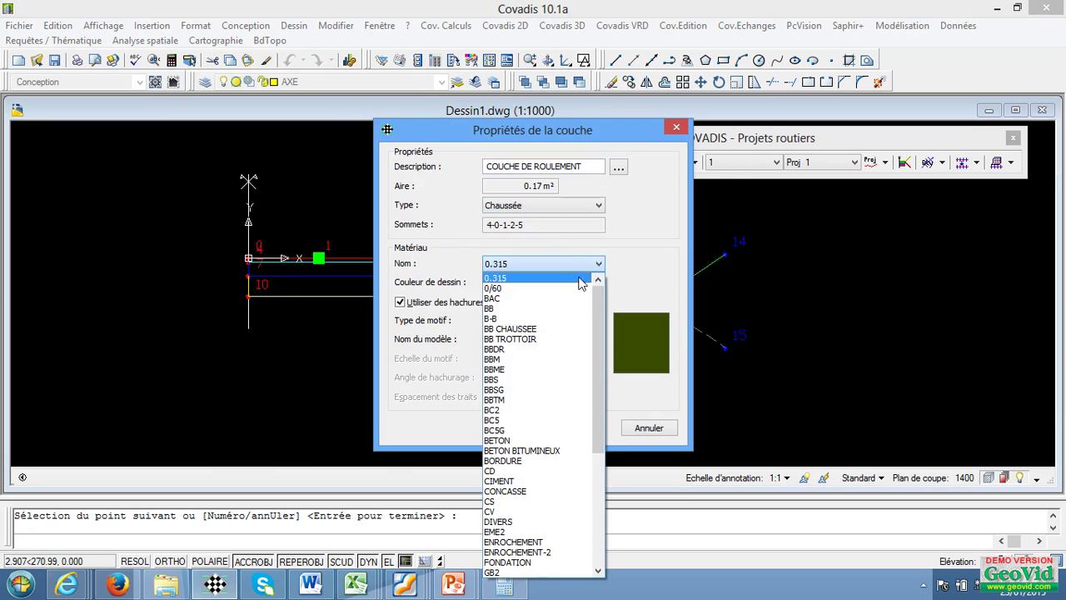
{"action": "left_click", "coordinate": [511, 309]}
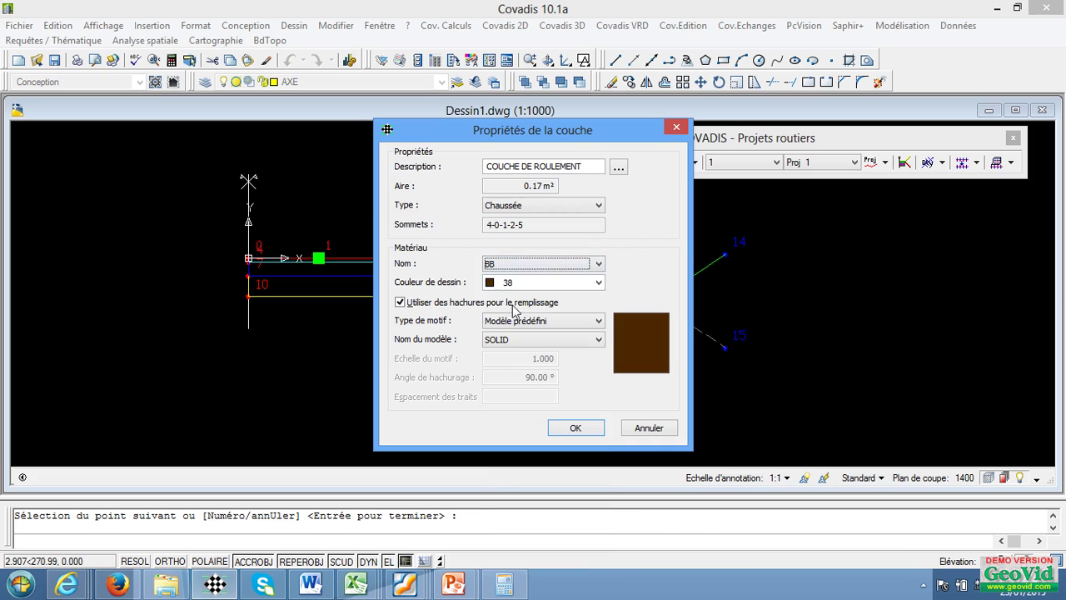
{"action": "left_click", "coordinate": [599, 265]}
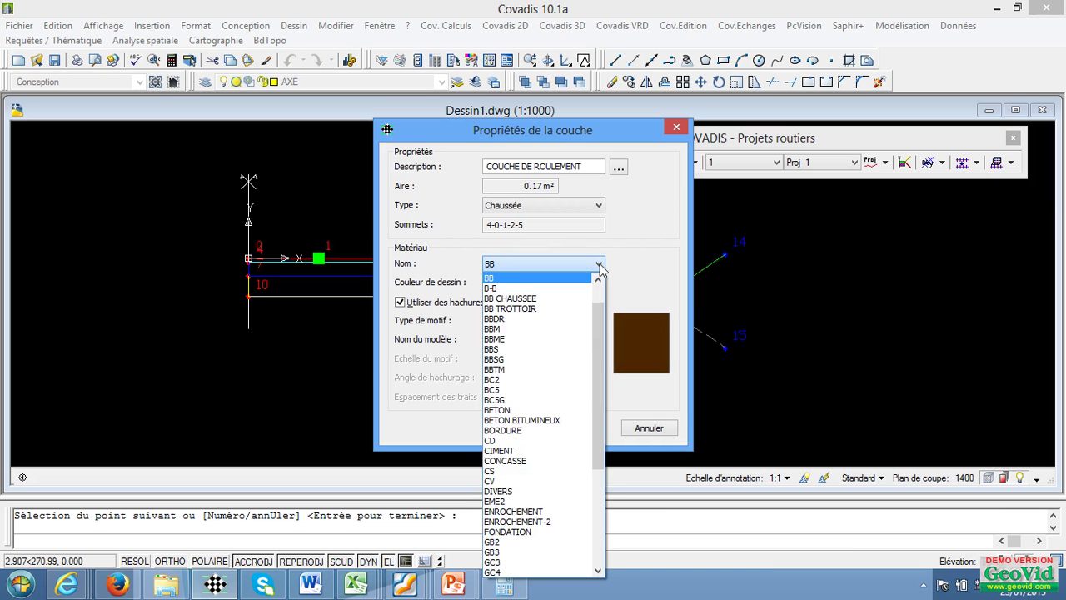
{"action": "left_click", "coordinate": [599, 264]}
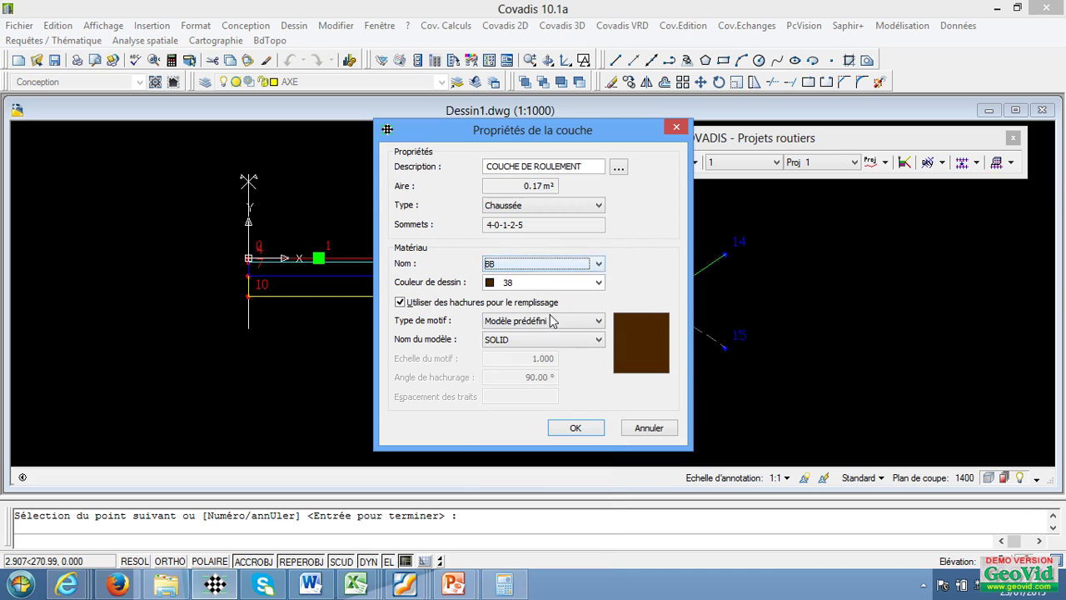
- Set the layer's drawing colour to olive 64 and apply the properties
{"action": "left_click", "coordinate": [598, 283]}
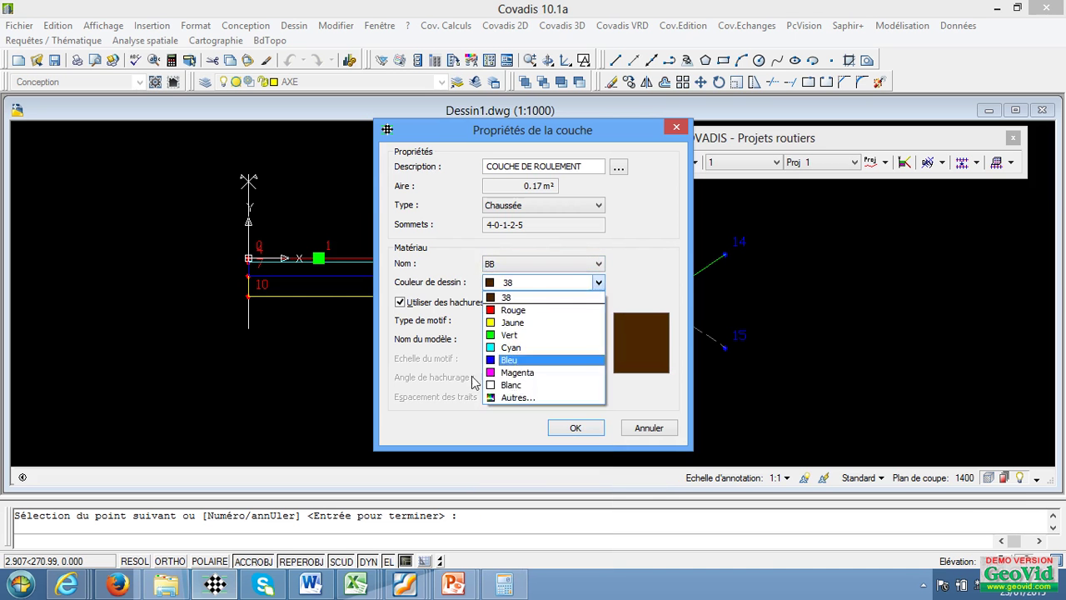
{"action": "left_click", "coordinate": [509, 401]}
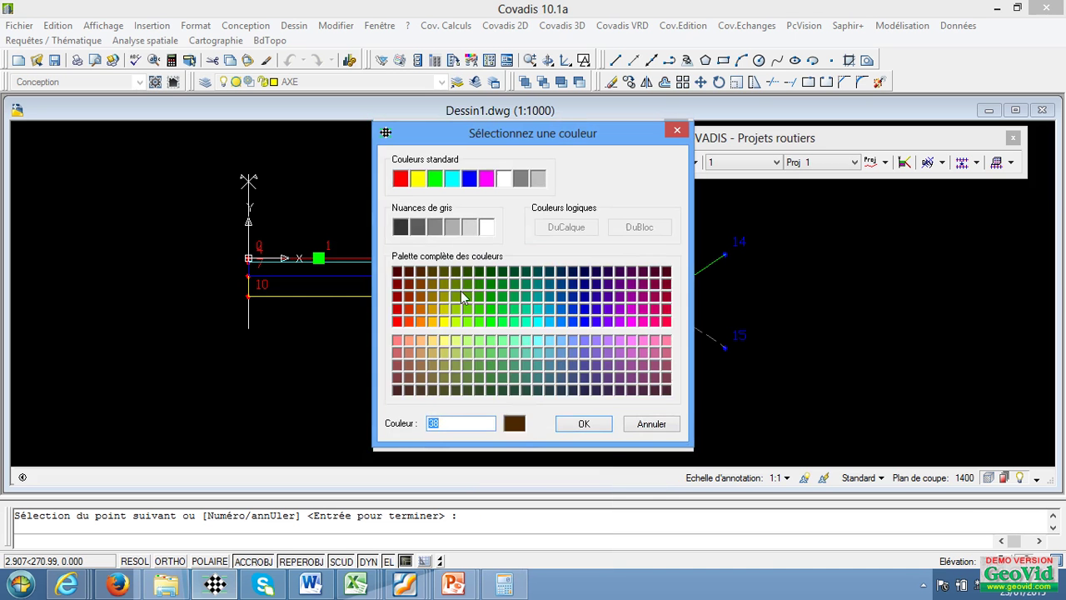
{"action": "left_click", "coordinate": [459, 298]}
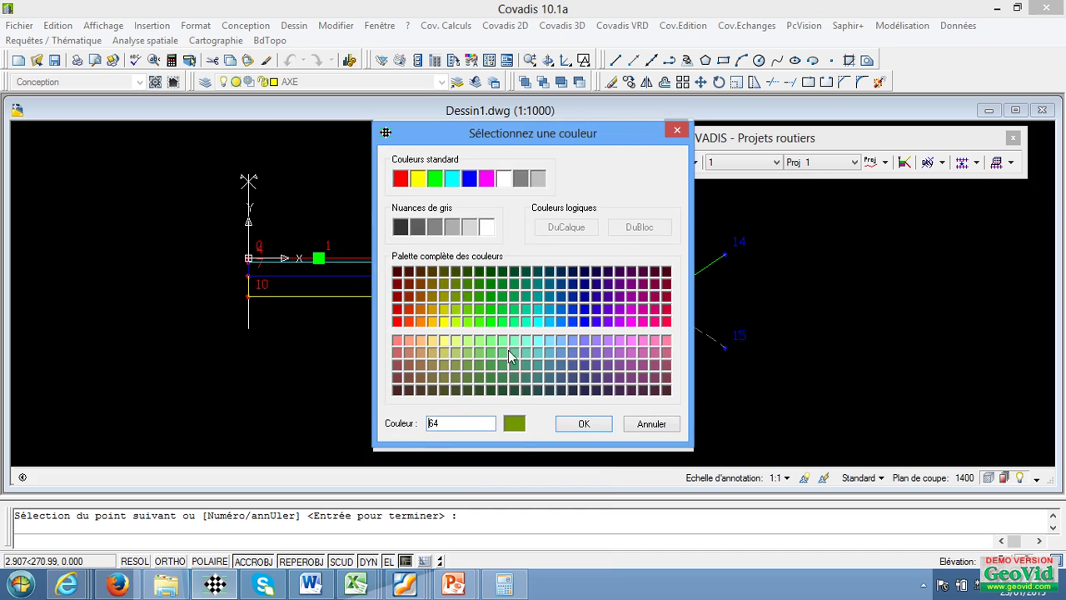
{"action": "left_click", "coordinate": [577, 424]}
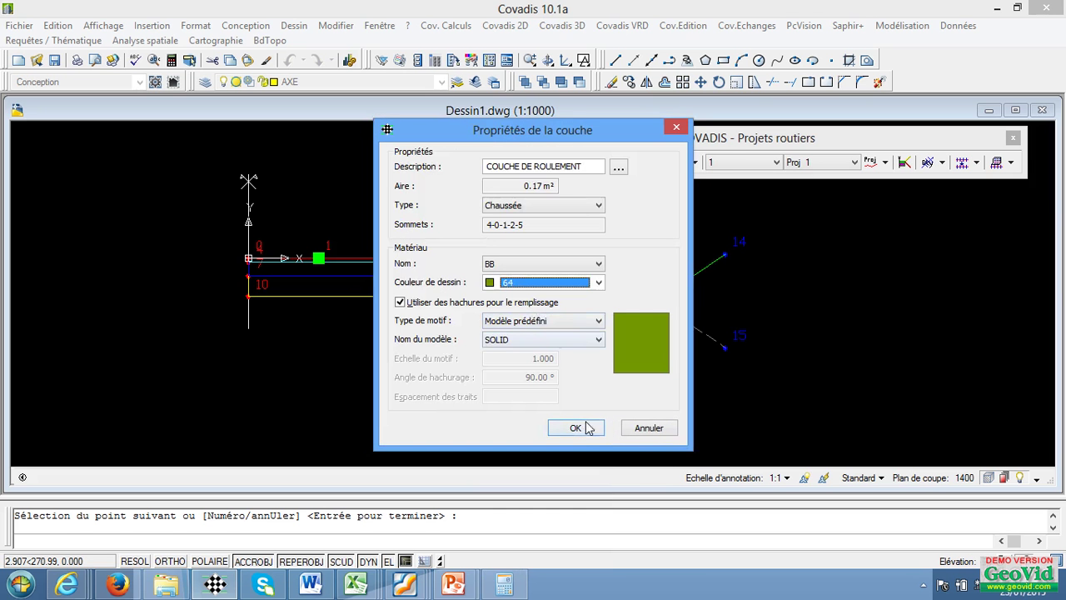
{"action": "left_click", "coordinate": [588, 428]}
- Check the COUCHE DE ROULEMENT layer and start defining another layer by points
{"action": "scroll", "coordinate": [632, 285], "scroll_direction": "up", "scroll_amount": 5}
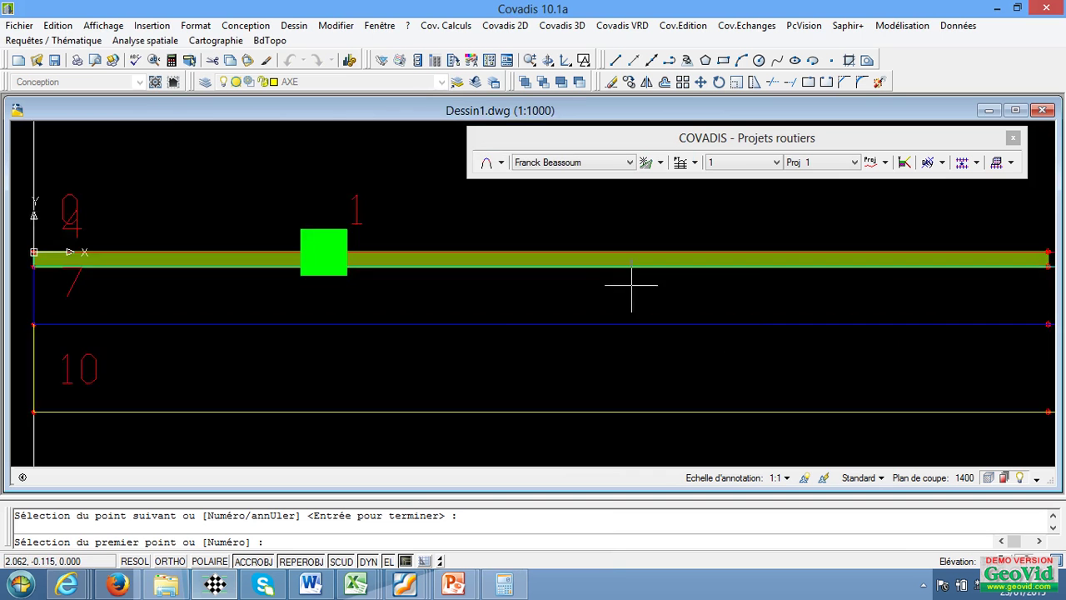
{"action": "scroll", "coordinate": [632, 285], "scroll_direction": "down", "scroll_amount": 5}
{"action": "scroll", "coordinate": [617, 283], "scroll_direction": "up", "scroll_amount": 2}
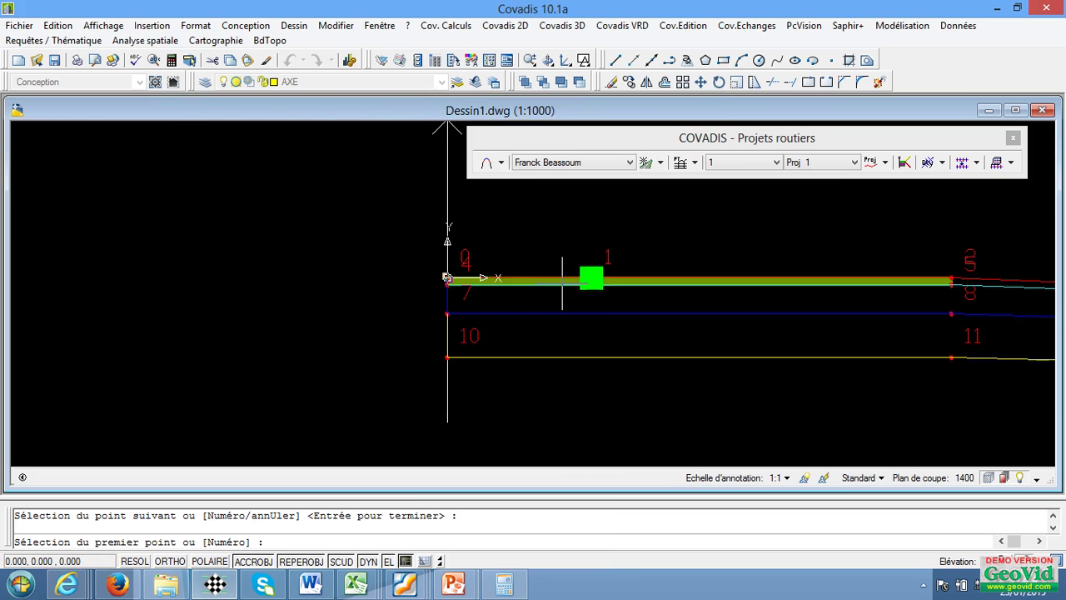
{"action": "key", "text": "Return"}
{"action": "scroll", "coordinate": [562, 283], "scroll_direction": "down", "scroll_amount": 3}
{"action": "scroll", "coordinate": [678, 278], "scroll_direction": "up", "scroll_amount": 2}
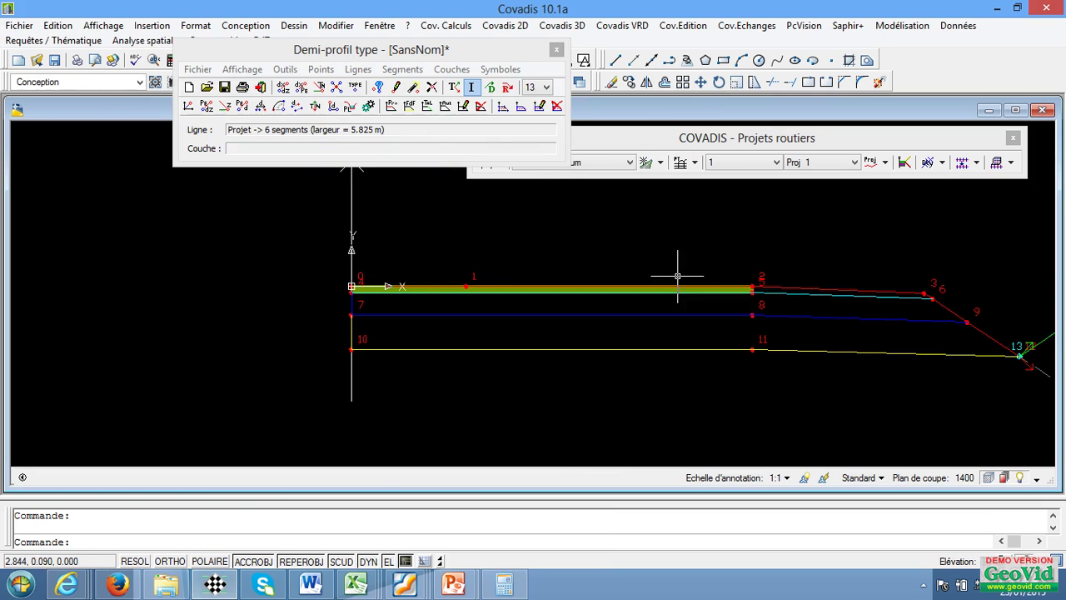
{"action": "left_click", "coordinate": [509, 264]}
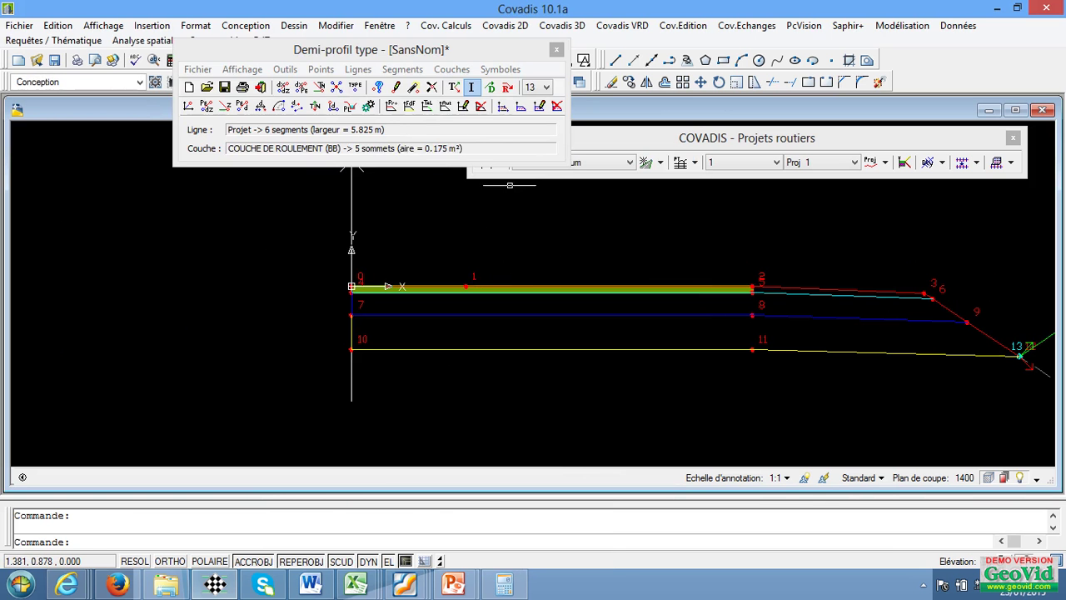
{"action": "left_click", "coordinate": [398, 70]}
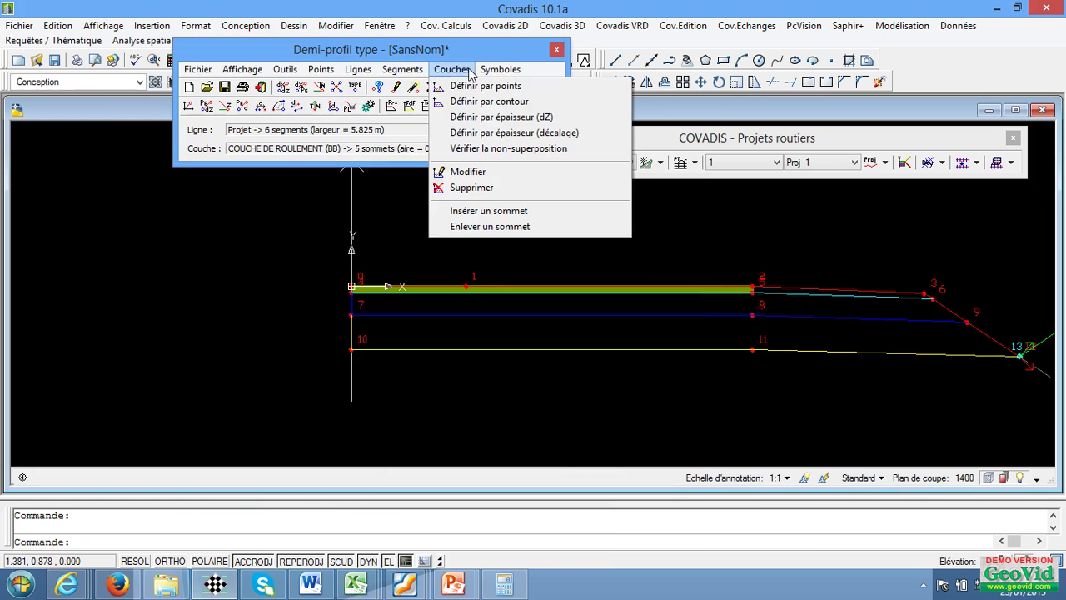
{"action": "left_click", "coordinate": [458, 89]}
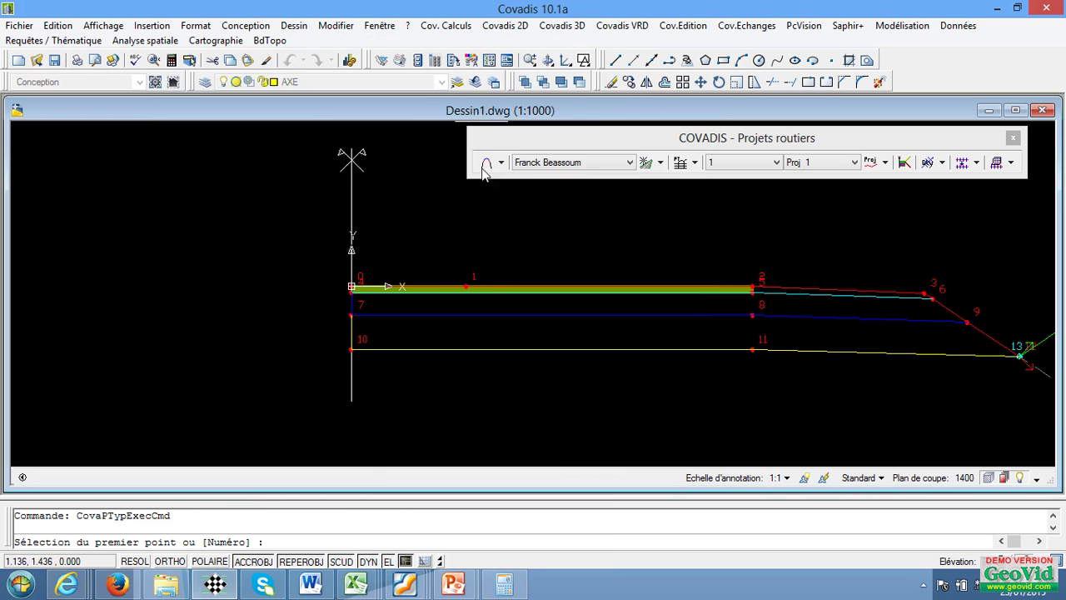
- Outline the layer through points 4, 7, 8, 9, 6 and 5, closing at point 4 (1.04 m²)
{"action": "scroll", "coordinate": [344, 309], "scroll_direction": "up", "scroll_amount": 5}
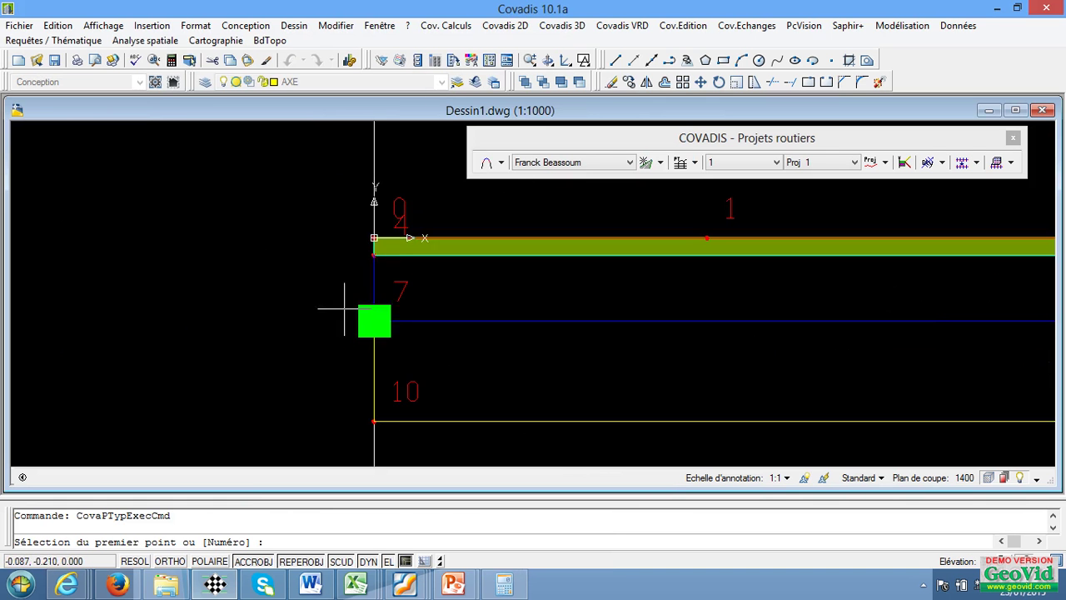
{"action": "left_click", "coordinate": [374, 247]}
{"action": "left_click", "coordinate": [374, 321]}
{"action": "scroll", "coordinate": [288, 302], "scroll_direction": "down", "scroll_amount": 4}
{"action": "scroll", "coordinate": [288, 303], "scroll_direction": "down", "scroll_amount": 1}
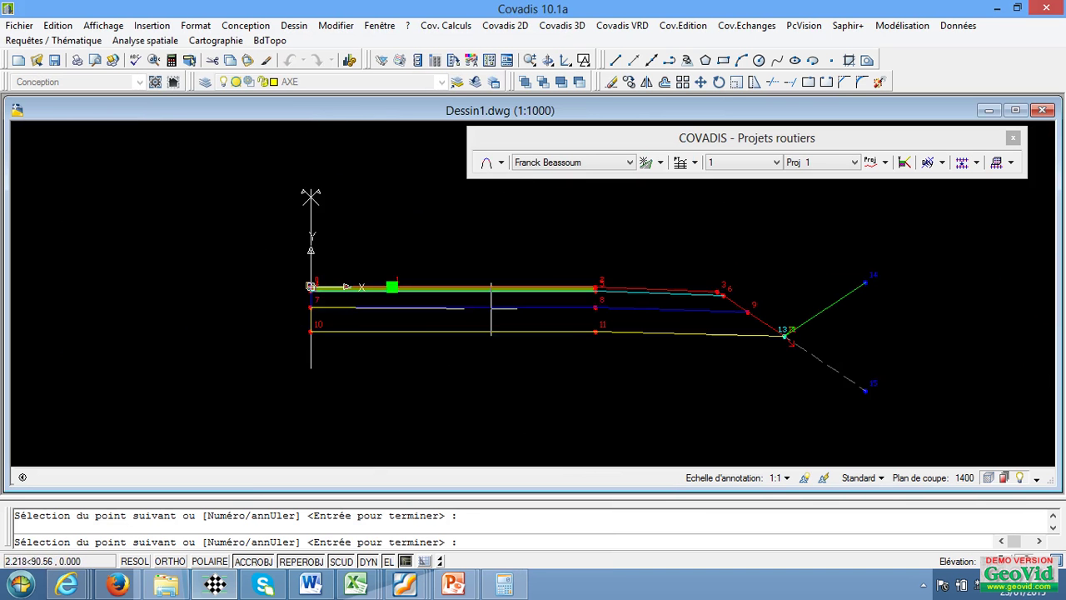
{"action": "left_click", "coordinate": [594, 307]}
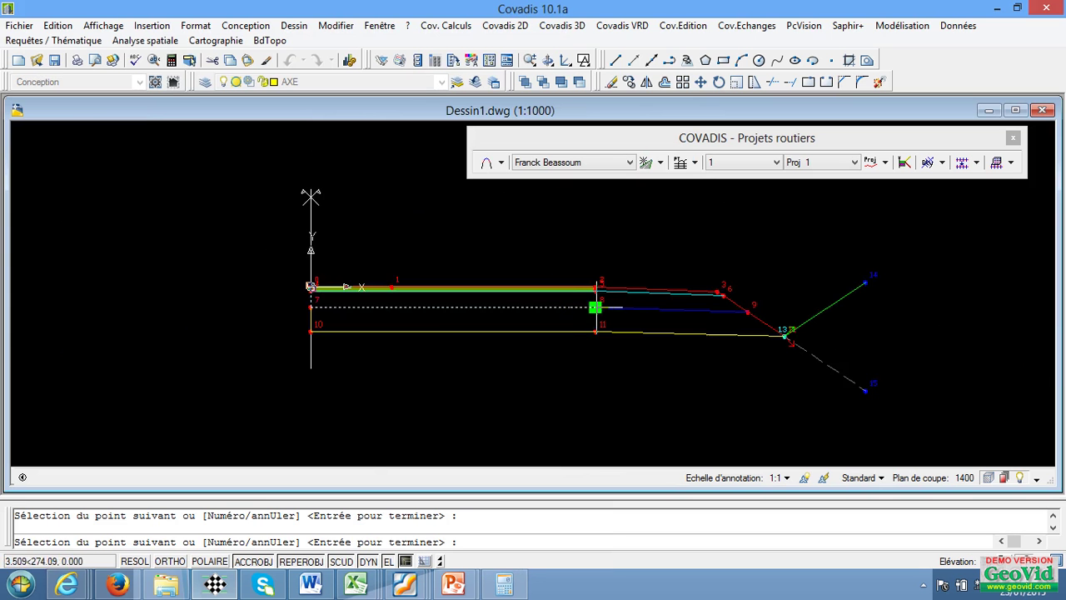
{"action": "scroll", "coordinate": [752, 305], "scroll_direction": "up", "scroll_amount": 4}
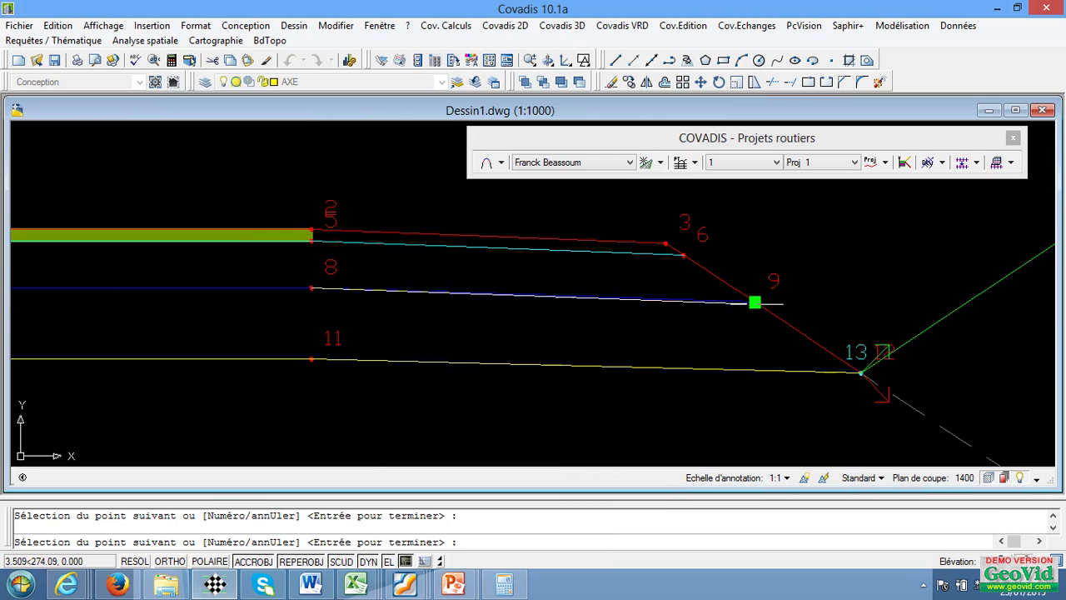
{"action": "left_click", "coordinate": [755, 303]}
{"action": "left_click", "coordinate": [683, 255]}
{"action": "scroll", "coordinate": [749, 260], "scroll_direction": "down", "scroll_amount": 8}
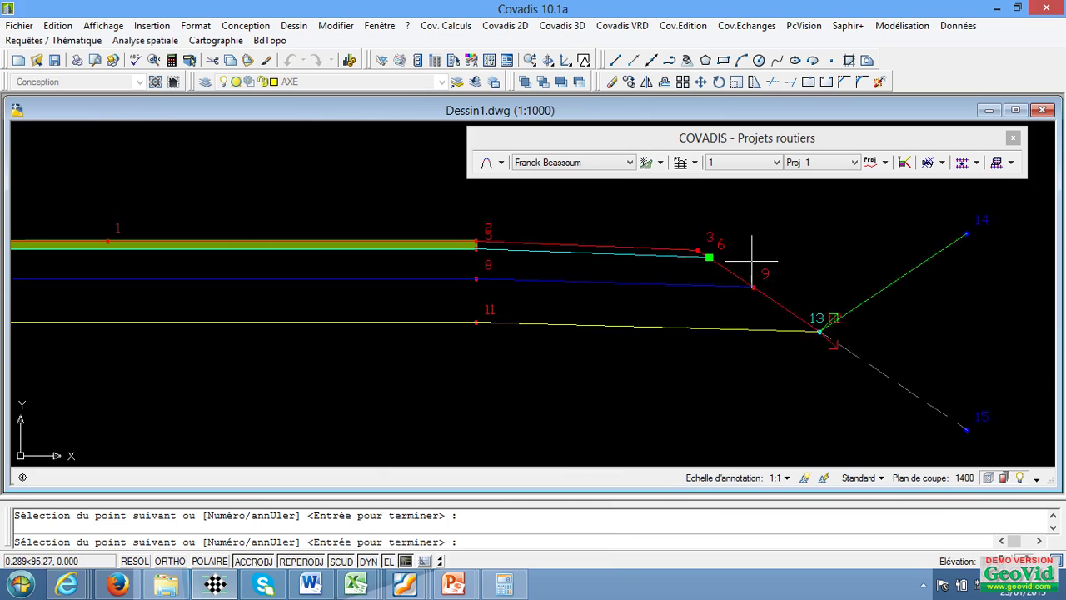
{"action": "scroll", "coordinate": [579, 267], "scroll_direction": "up", "scroll_amount": 9}
{"action": "left_click", "coordinate": [580, 219]}
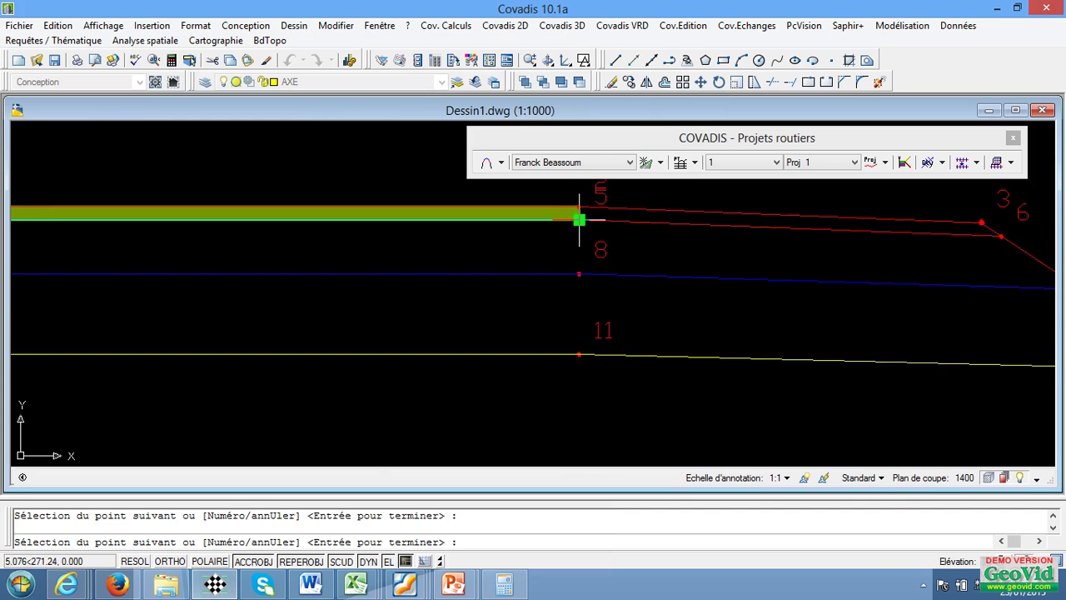
{"action": "scroll", "coordinate": [729, 224], "scroll_direction": "down", "scroll_amount": 6}
{"action": "scroll", "coordinate": [461, 226], "scroll_direction": "up", "scroll_amount": 9}
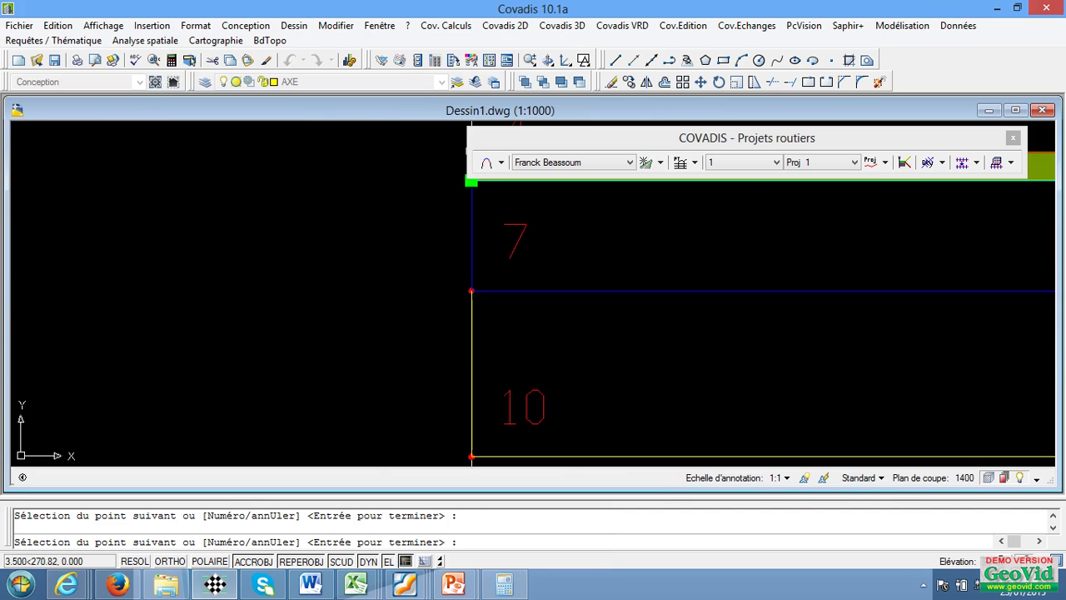
{"action": "scroll", "coordinate": [429, 237], "scroll_direction": "down", "scroll_amount": 4}
{"action": "left_click", "coordinate": [444, 215]}
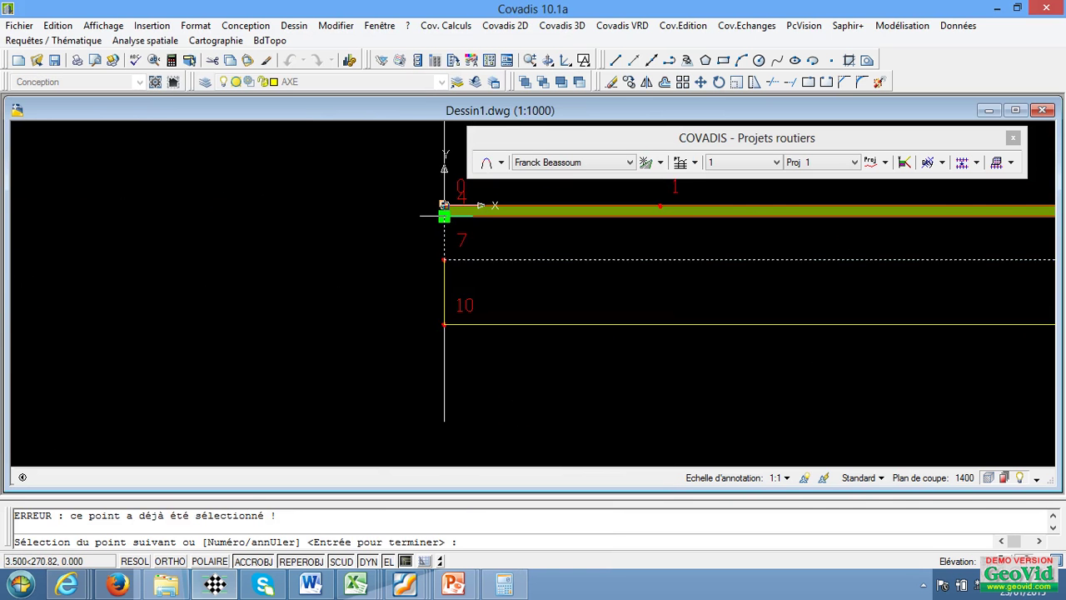
{"action": "key", "text": "Return"}
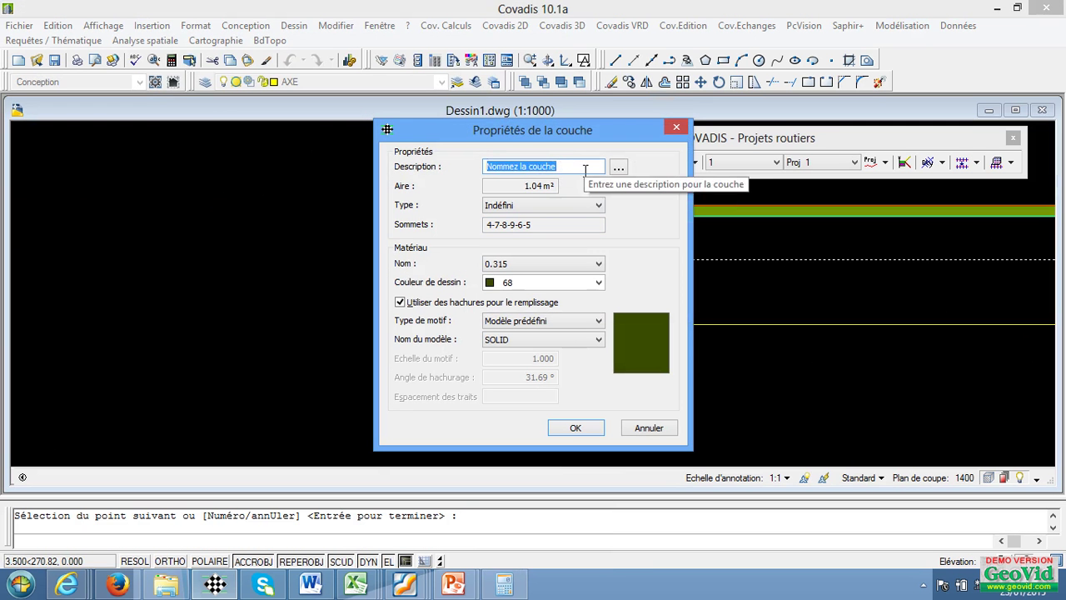
- Describe the layer as 'Couche de base' with CONCASSE material and confirm
{"action": "type", "text": "Couche de base"}
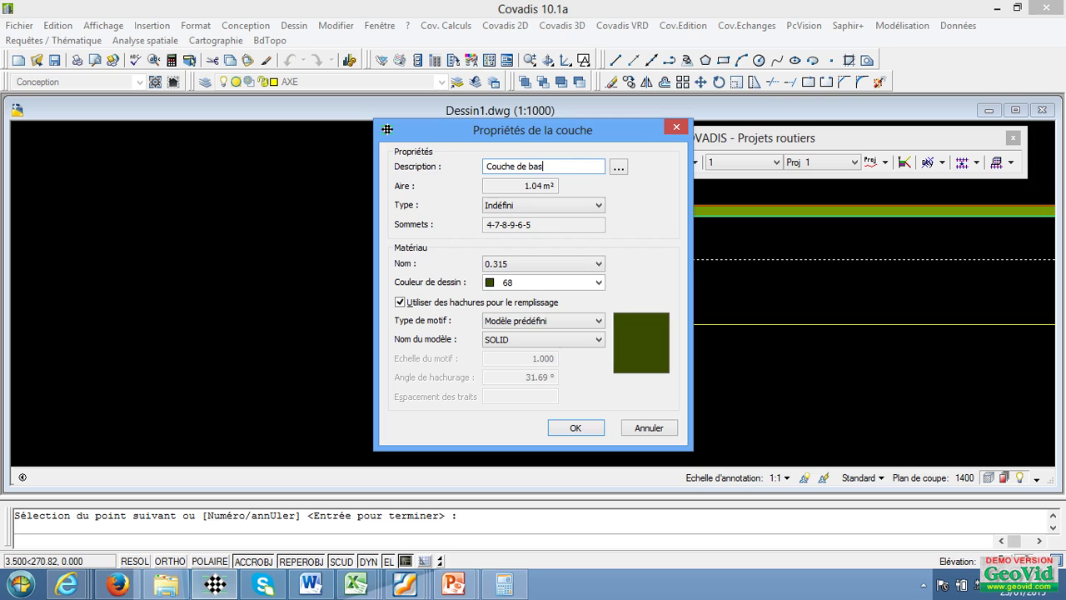
{"action": "left_click", "coordinate": [596, 262]}
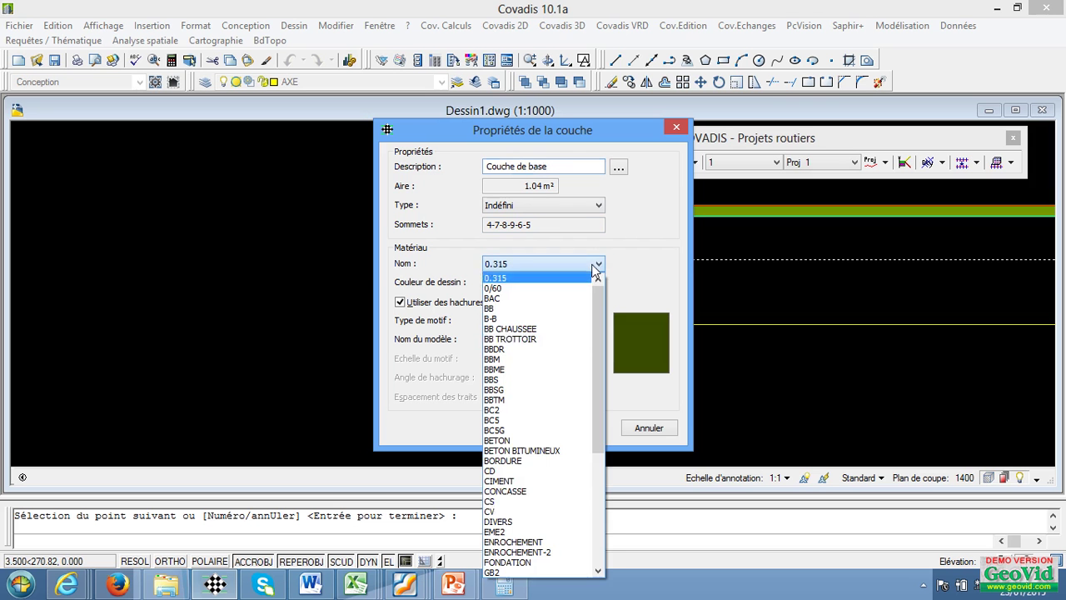
{"action": "left_click", "coordinate": [558, 492]}
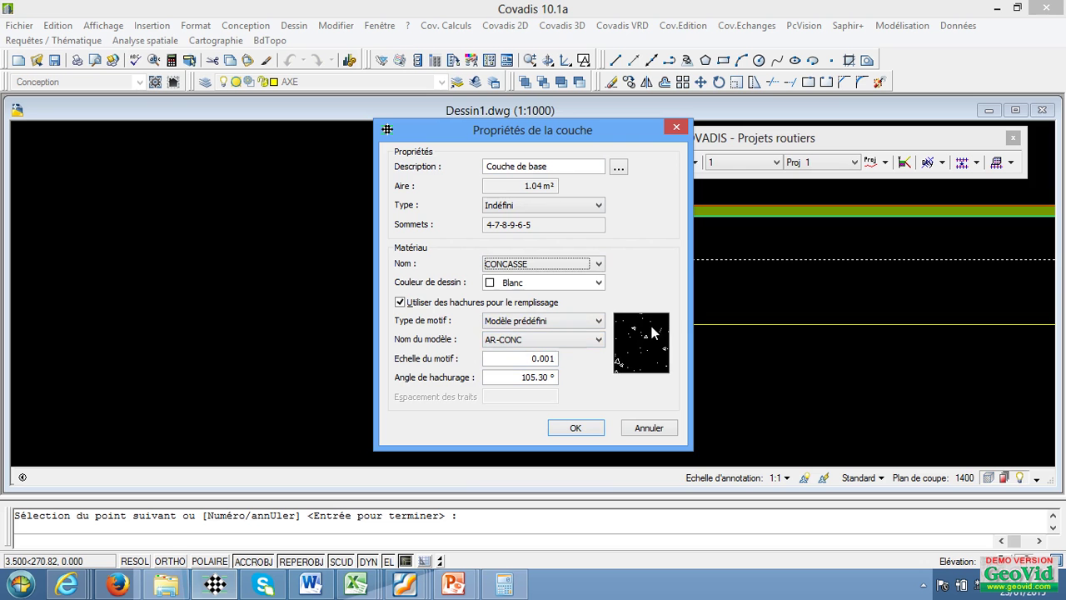
{"action": "left_click", "coordinate": [576, 426]}
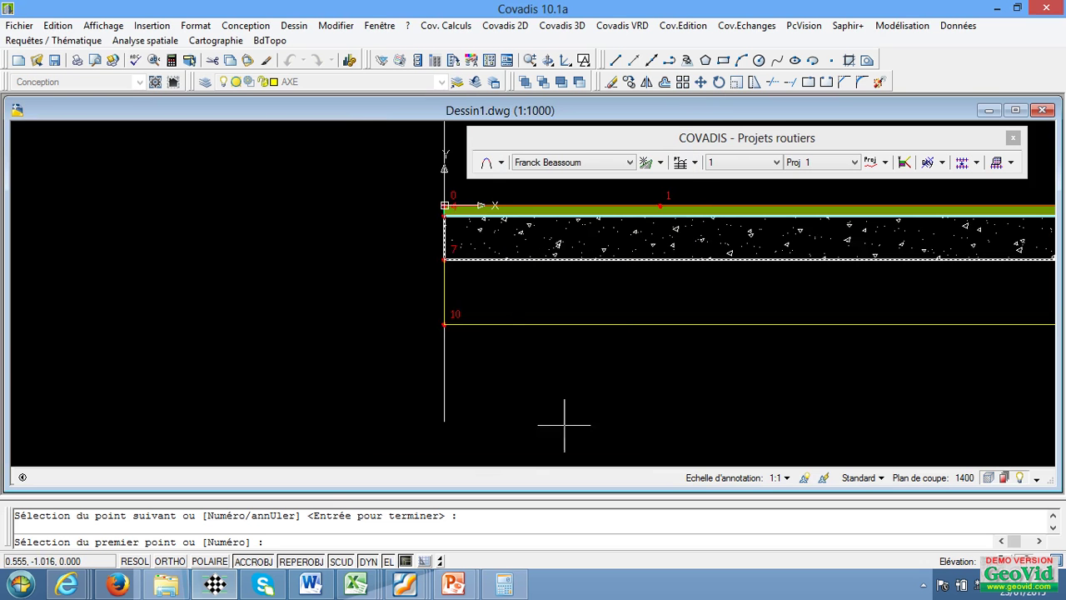
- Return to the profile editor and start another layer definition by points
{"action": "scroll", "coordinate": [420, 303], "scroll_direction": "down", "scroll_amount": 4}
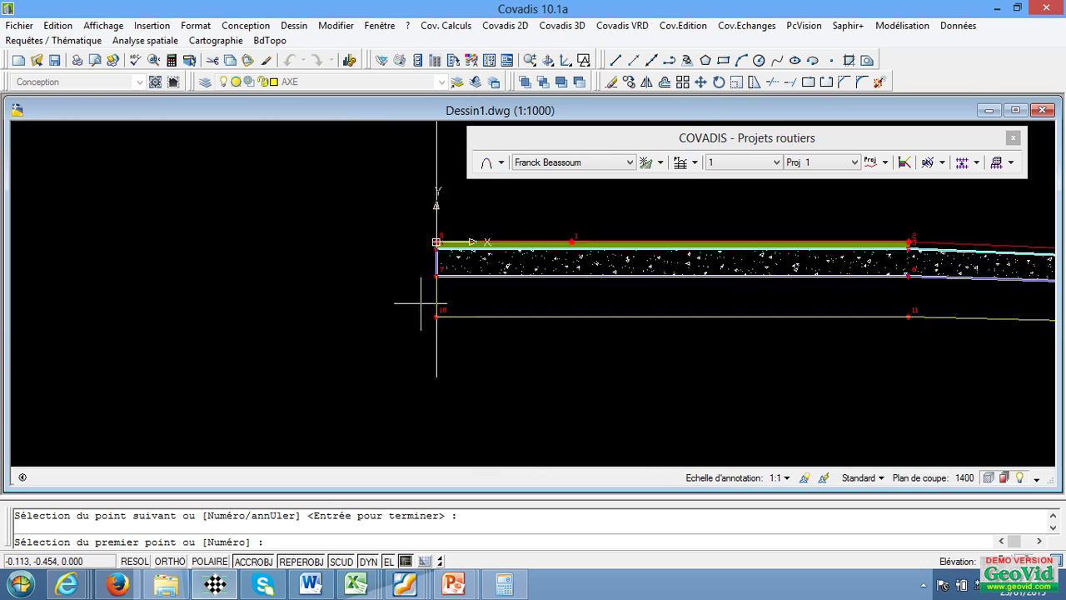
{"action": "scroll", "coordinate": [478, 279], "scroll_direction": "up", "scroll_amount": 3}
{"action": "scroll", "coordinate": [478, 279], "scroll_direction": "down", "scroll_amount": 2}
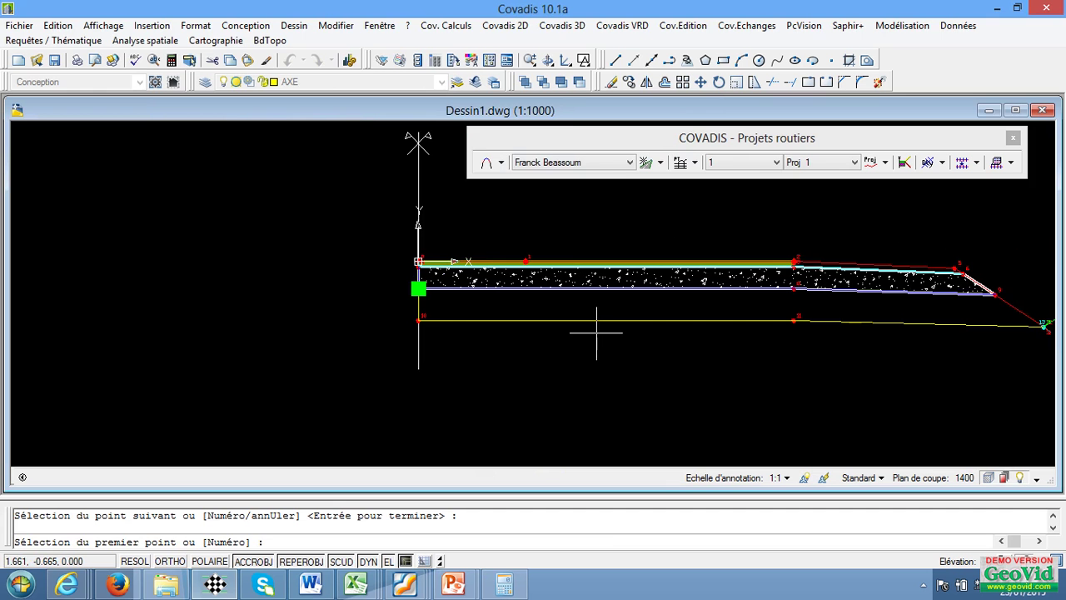
{"action": "key", "text": "Return"}
{"action": "left_click", "coordinate": [451, 69]}
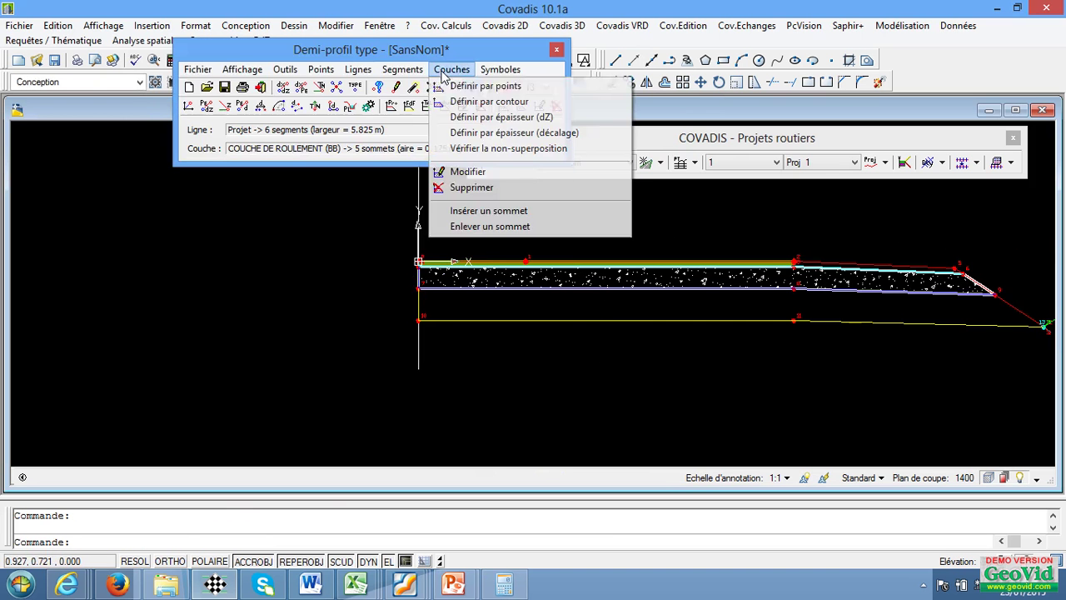
{"action": "left_click", "coordinate": [471, 87]}
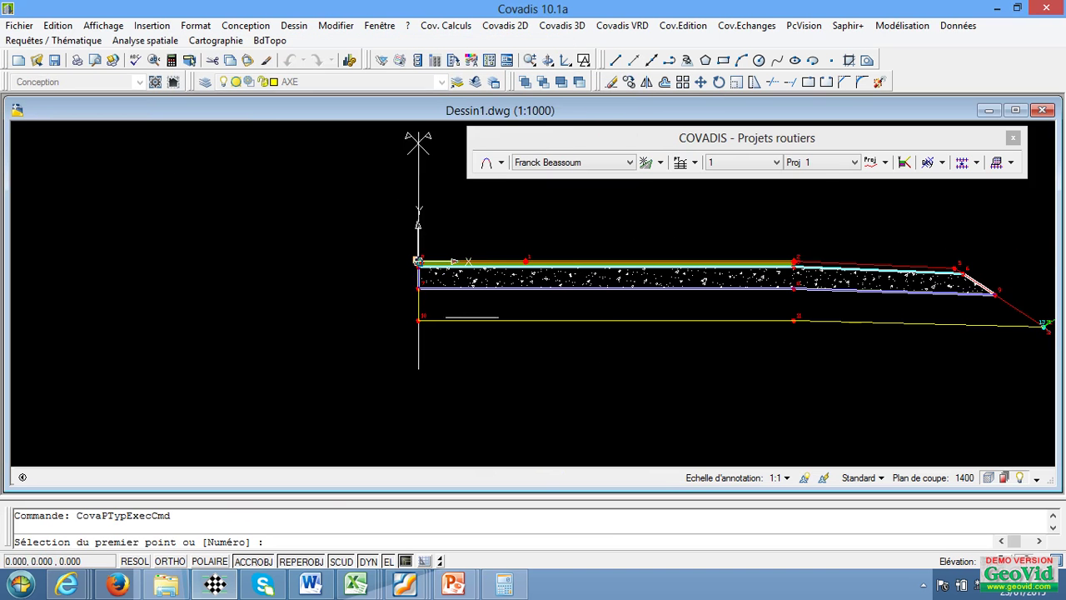
- Outline the third layer through points 7, 10, 11, 12 and 9, closing back at point 7
{"action": "scroll", "coordinate": [471, 317], "scroll_direction": "up", "scroll_amount": 3}
{"action": "left_click", "coordinate": [364, 260]}
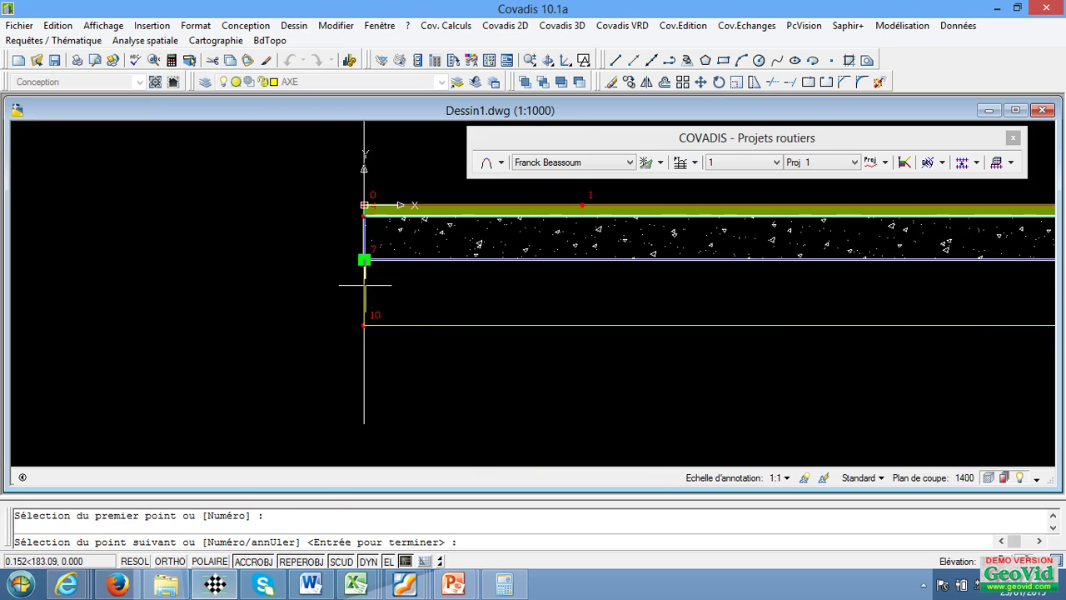
{"action": "left_click", "coordinate": [364, 325]}
{"action": "scroll", "coordinate": [333, 321], "scroll_direction": "down", "scroll_amount": 3}
{"action": "scroll", "coordinate": [492, 321], "scroll_direction": "up", "scroll_amount": 2}
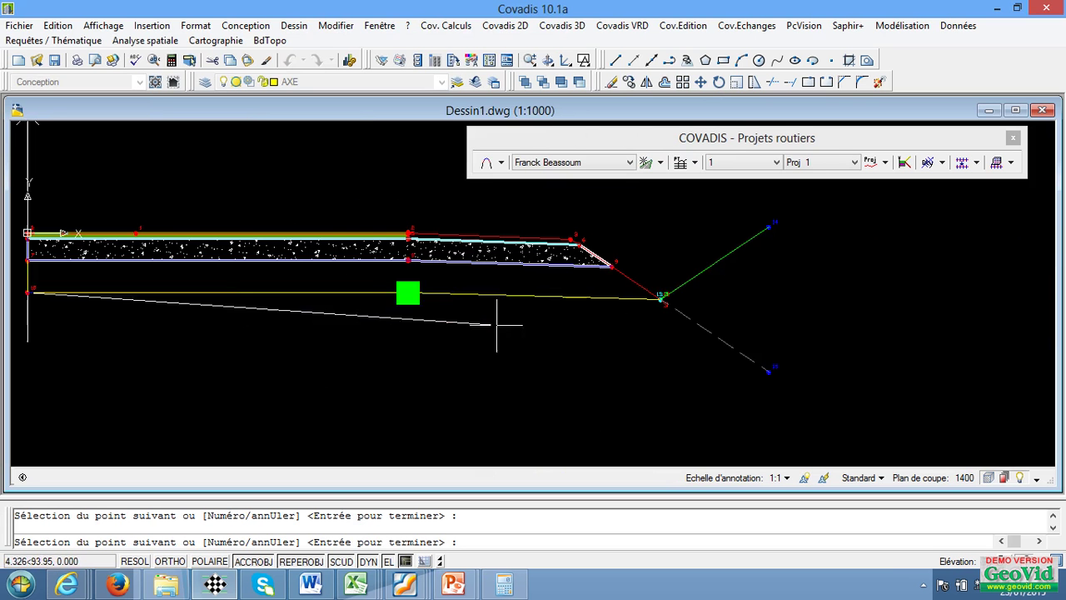
{"action": "left_click", "coordinate": [408, 293]}
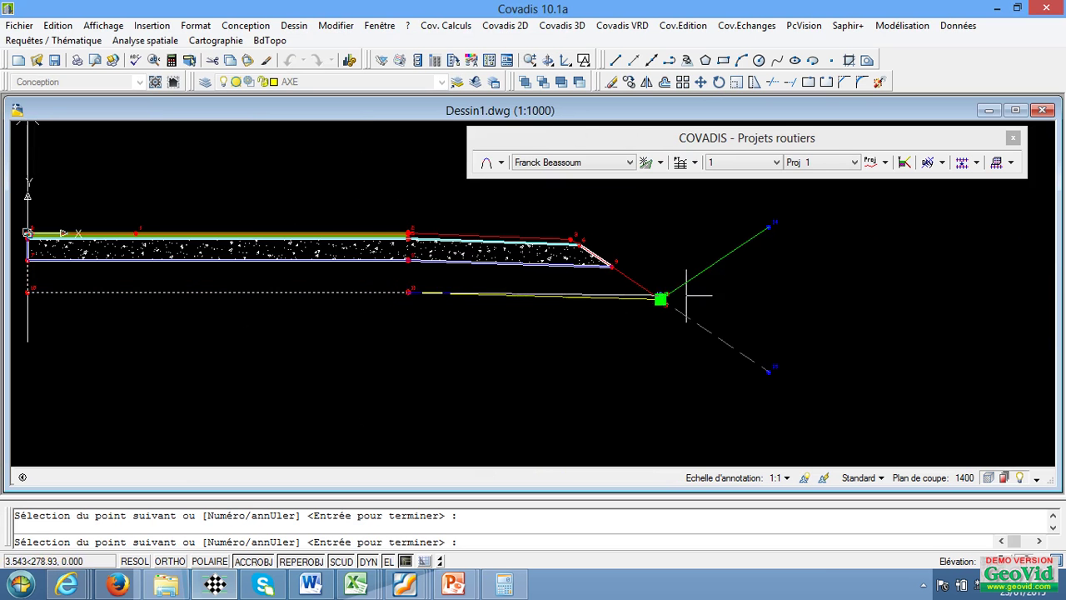
{"action": "left_click", "coordinate": [660, 298]}
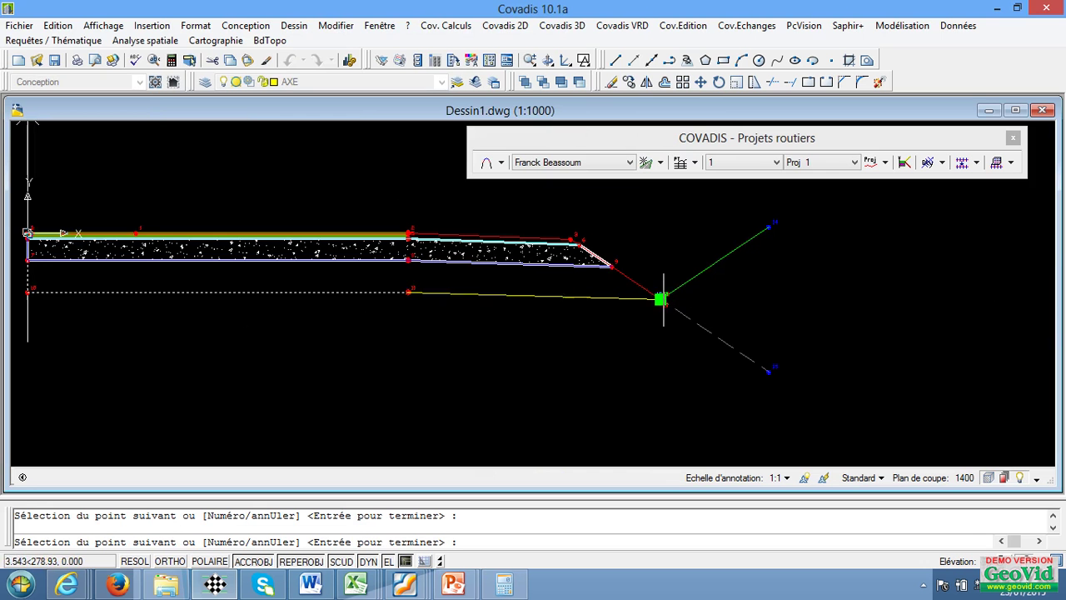
{"action": "left_click", "coordinate": [612, 267]}
{"action": "scroll", "coordinate": [612, 267], "scroll_direction": "down", "scroll_amount": 2}
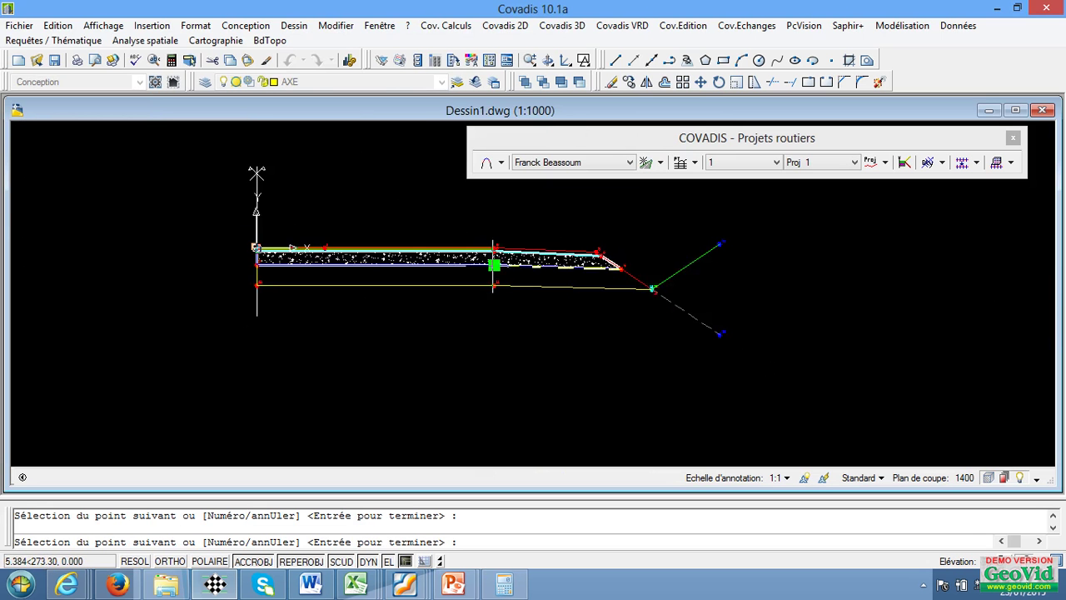
{"action": "scroll", "coordinate": [566, 263], "scroll_direction": "down", "scroll_amount": 4}
{"action": "scroll", "coordinate": [458, 265], "scroll_direction": "up", "scroll_amount": 5}
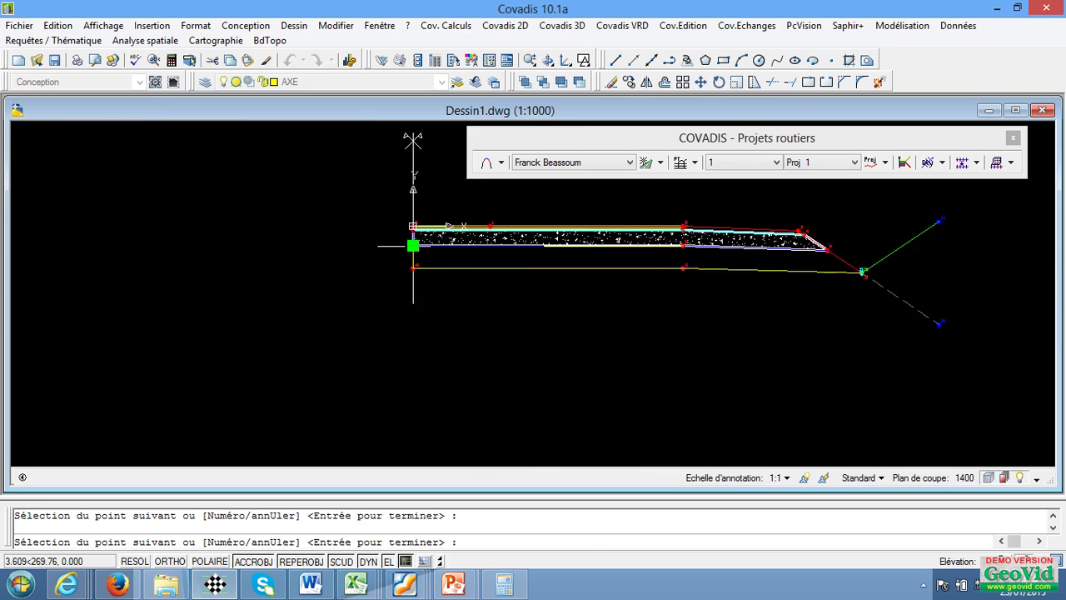
{"action": "scroll", "coordinate": [408, 242], "scroll_direction": "up", "scroll_amount": 5}
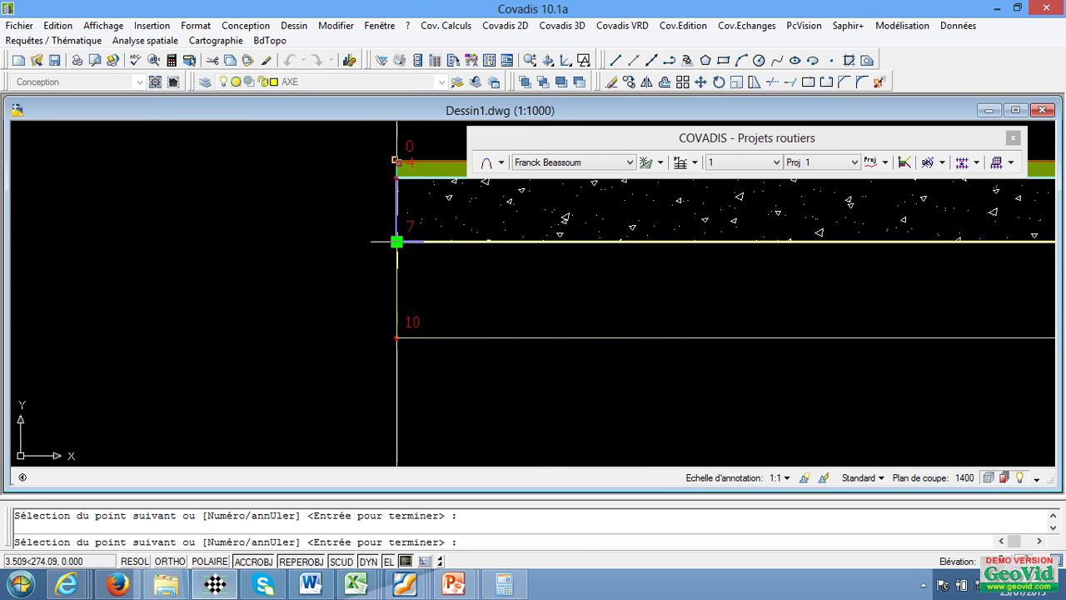
{"action": "left_click", "coordinate": [397, 242]}
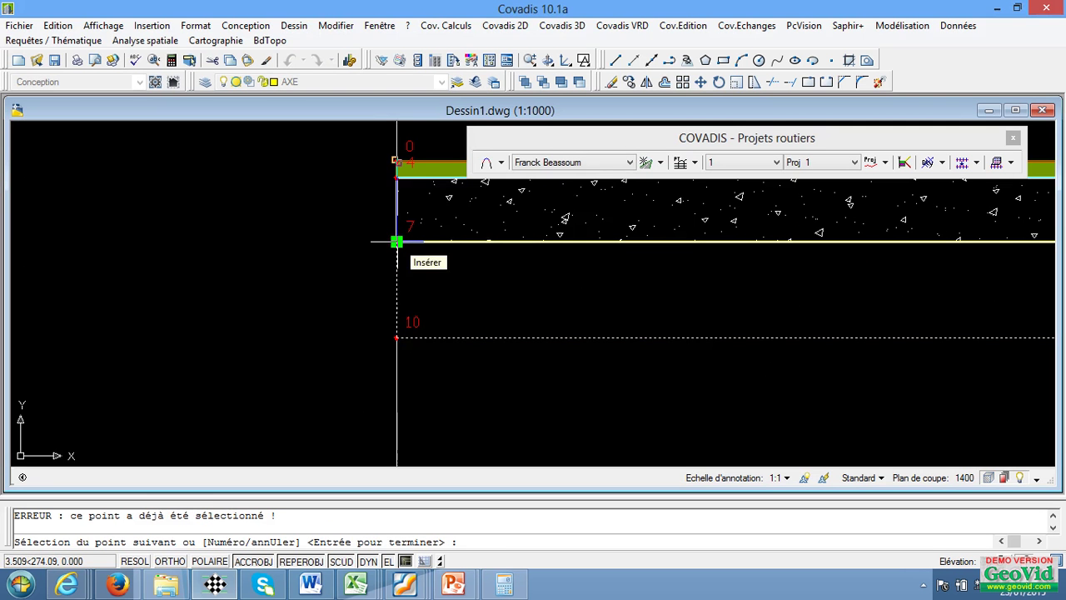
{"action": "key", "text": "Return"}
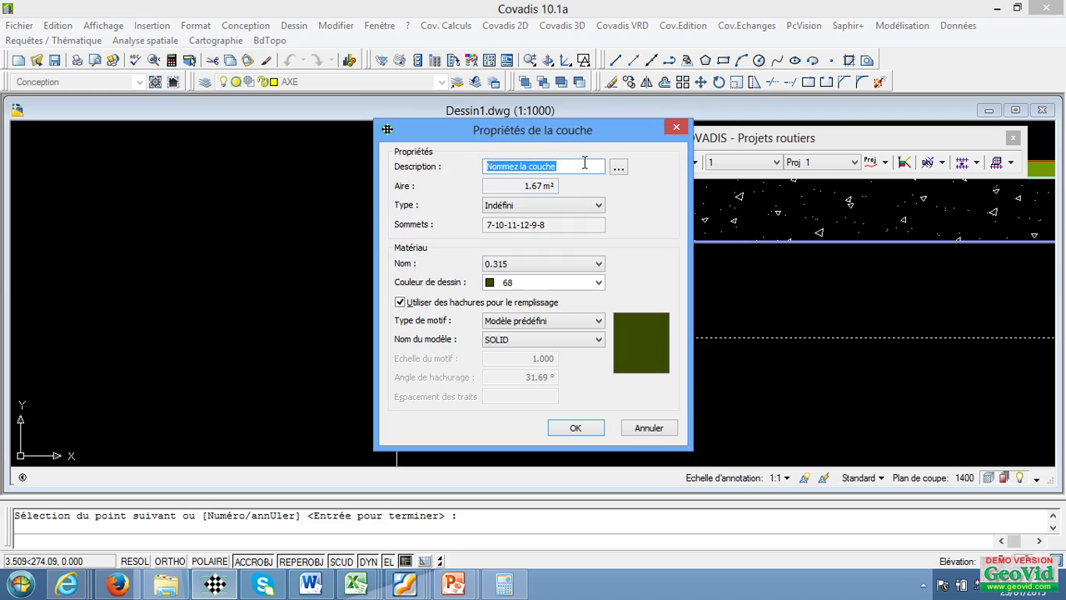
- Describe the layer as 'Couche de fondation' with GLG material and confirm
{"action": "type", "text": "che de fondation"}
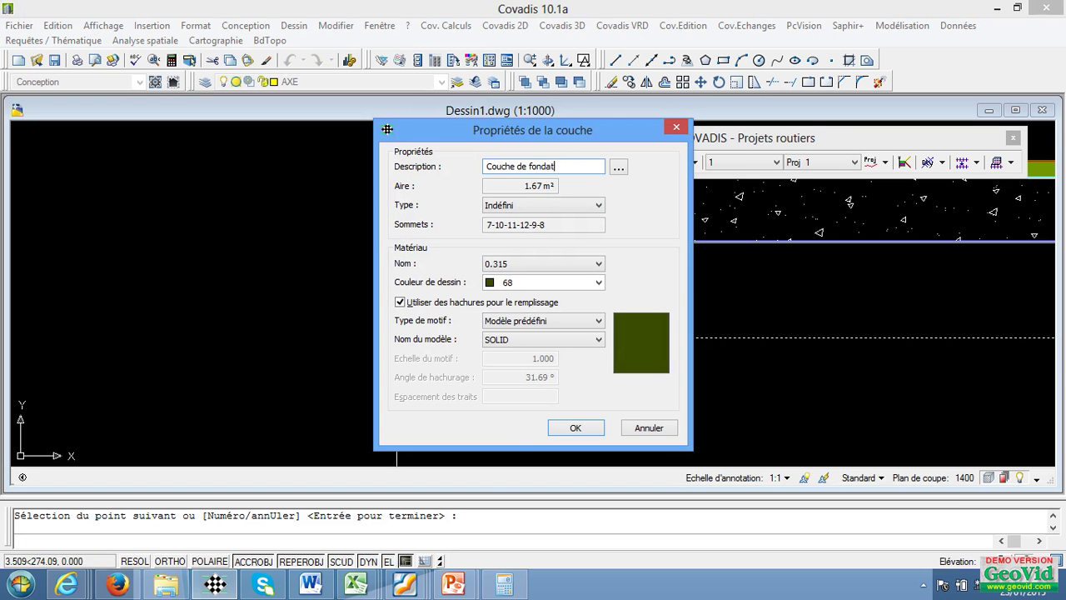
{"action": "left_click", "coordinate": [584, 264]}
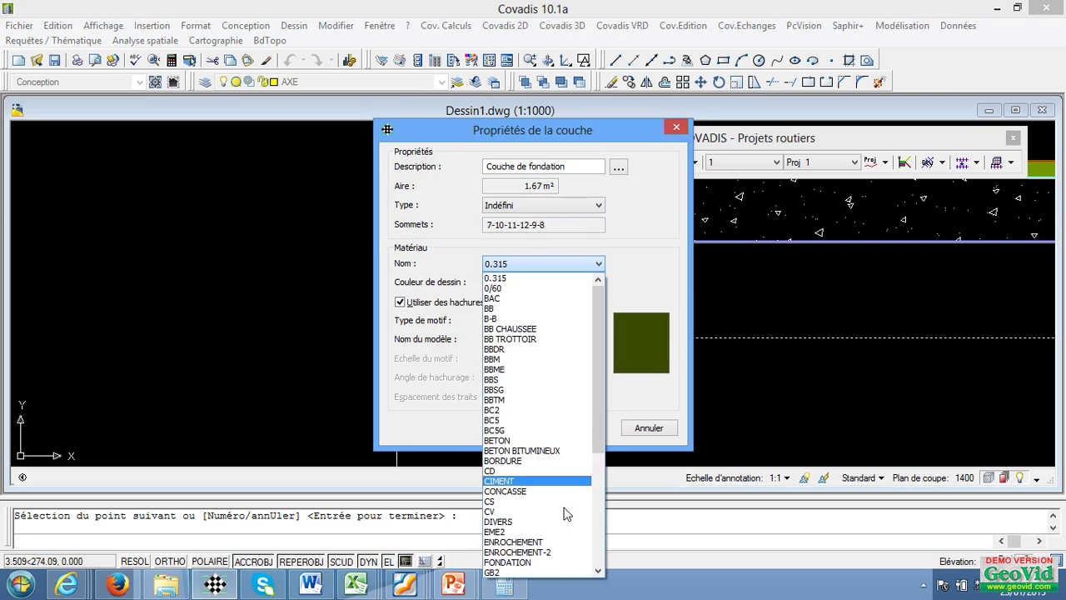
{"action": "left_click_drag", "start_coordinate": [597, 447], "coordinate": [587, 544]}
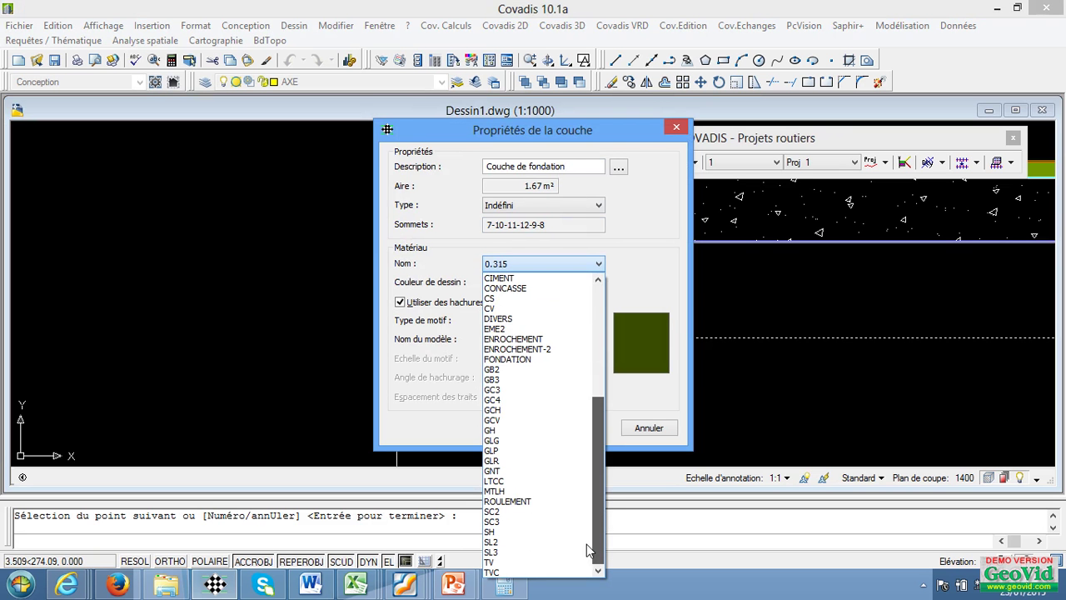
{"action": "left_click", "coordinate": [507, 441]}
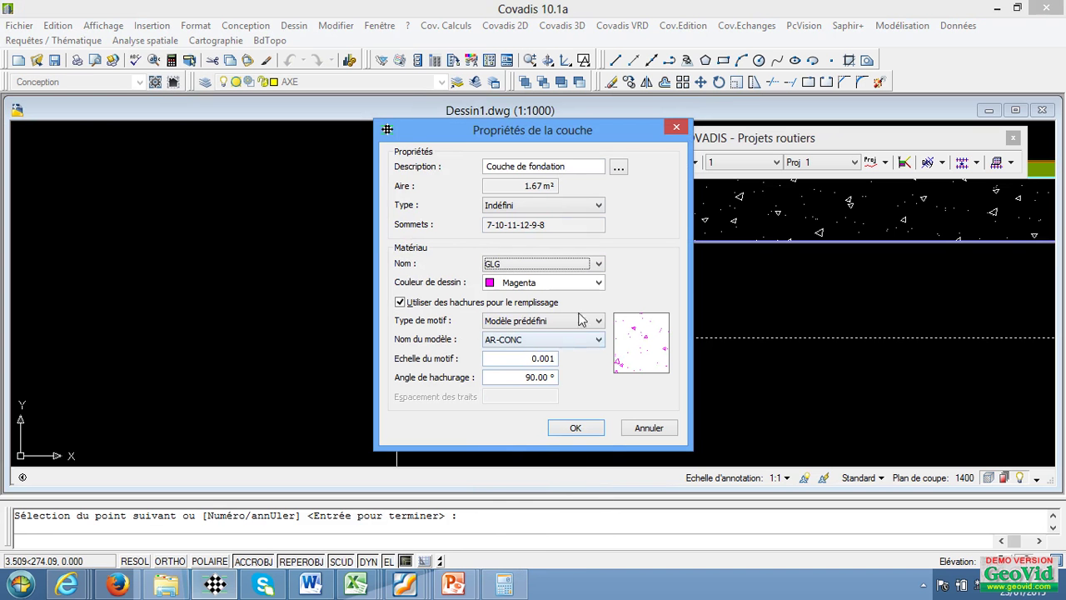
{"action": "left_click", "coordinate": [574, 428]}
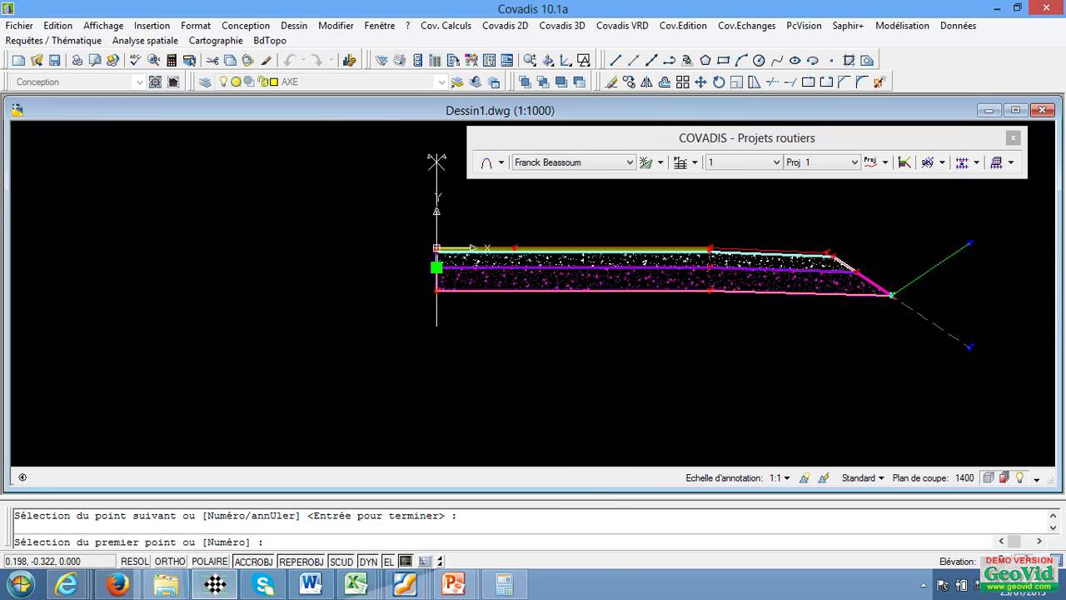
- End point picking to bring back the Demi-profil type editor
{"action": "scroll", "coordinate": [693, 274], "scroll_direction": "up", "scroll_amount": 5}
{"action": "scroll", "coordinate": [505, 265], "scroll_direction": "down", "scroll_amount": 9}
{"action": "scroll", "coordinate": [645, 272], "scroll_direction": "up", "scroll_amount": 7}
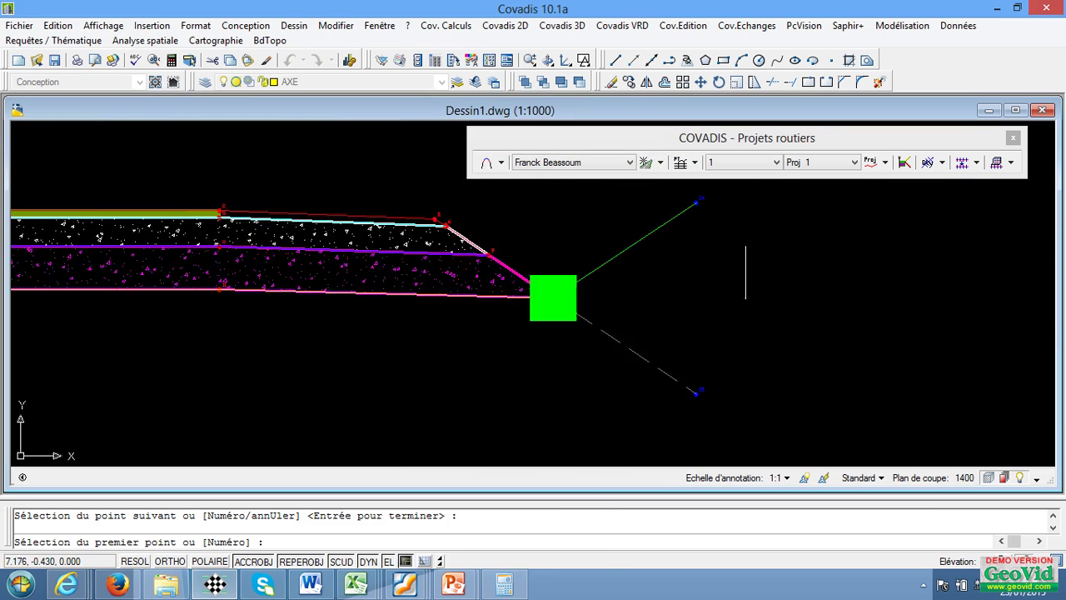
{"action": "scroll", "coordinate": [745, 271], "scroll_direction": "down", "scroll_amount": 5}
{"action": "scroll", "coordinate": [733, 281], "scroll_direction": "up", "scroll_amount": 4}
{"action": "scroll", "coordinate": [732, 284], "scroll_direction": "down", "scroll_amount": 6}
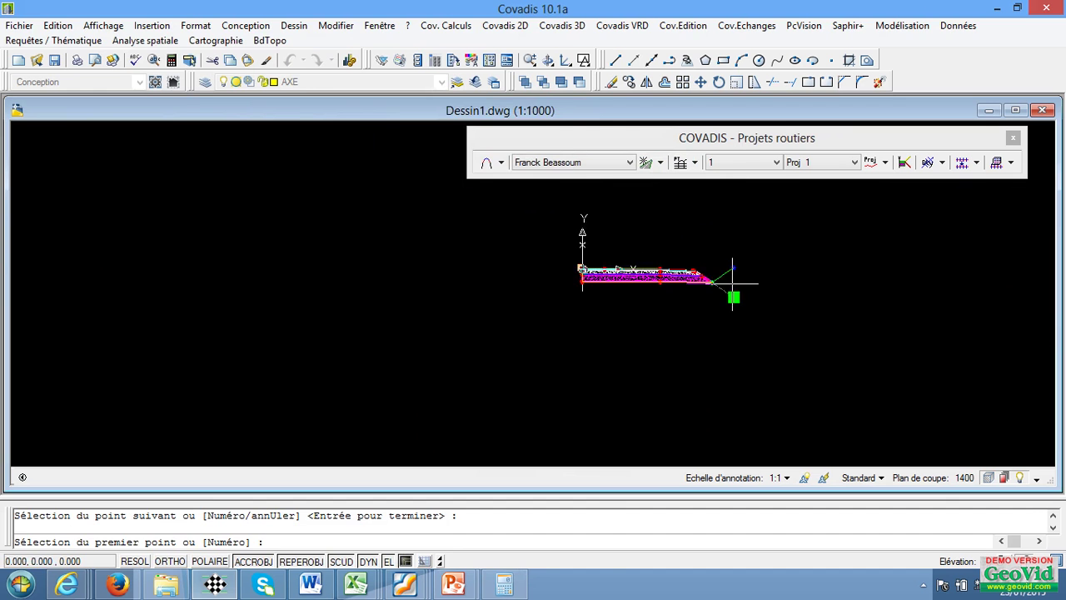
{"action": "key", "text": "Return"}
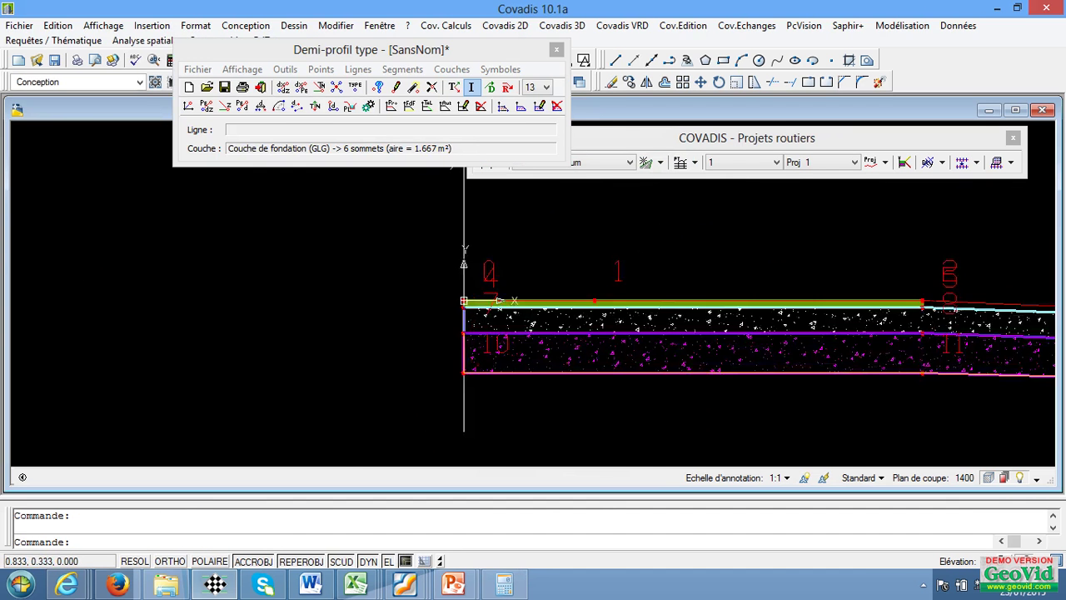
{"action": "scroll", "coordinate": [587, 278], "scroll_direction": "up", "scroll_amount": 3}
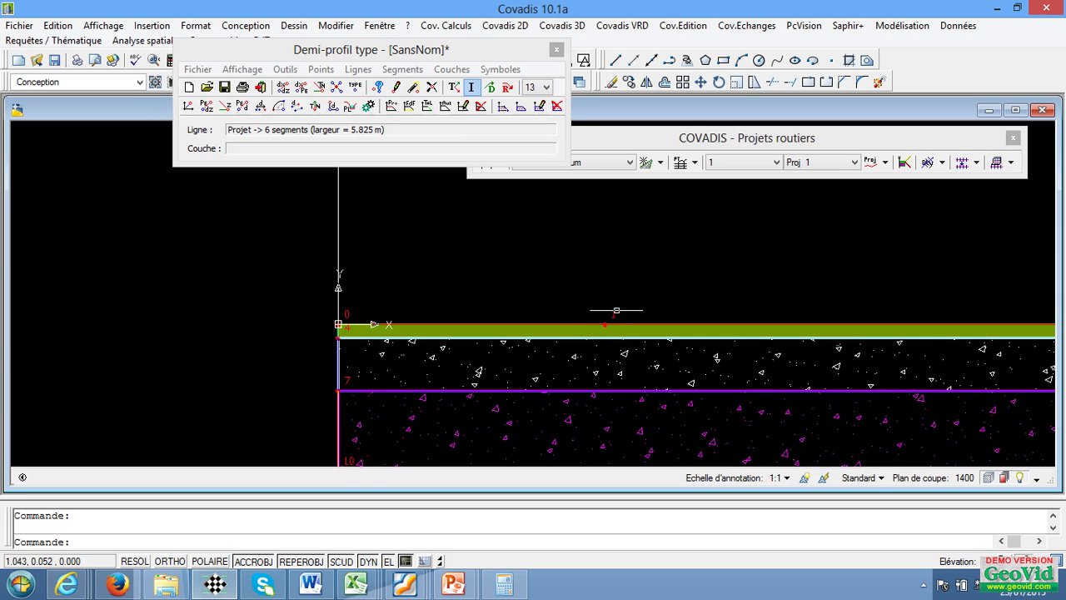
- Assign the Devers point type to profile point 1
{"action": "left_click", "coordinate": [356, 92]}
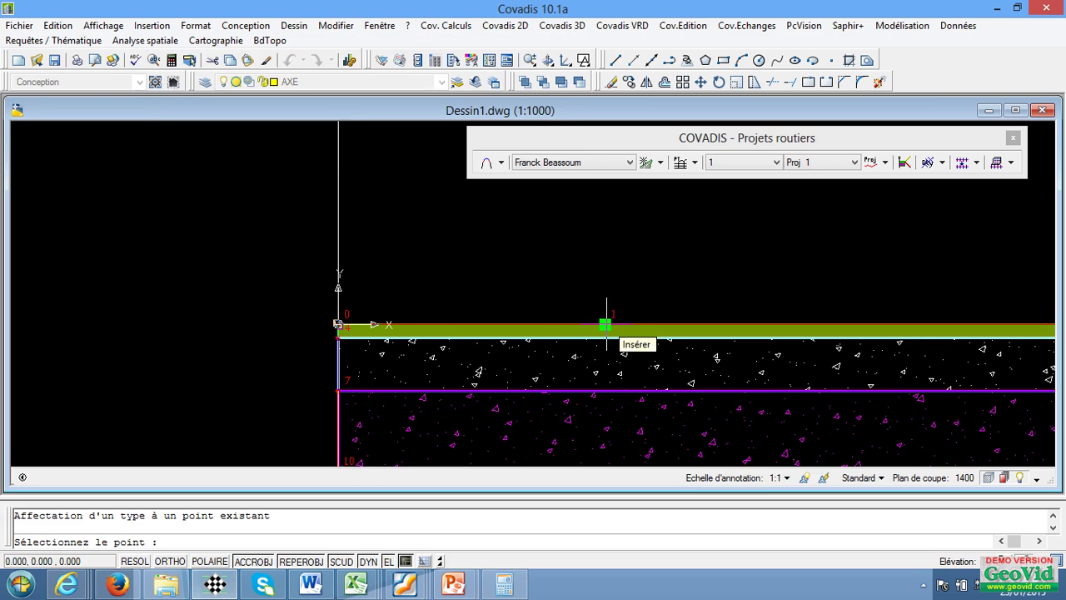
{"action": "left_click", "coordinate": [605, 324]}
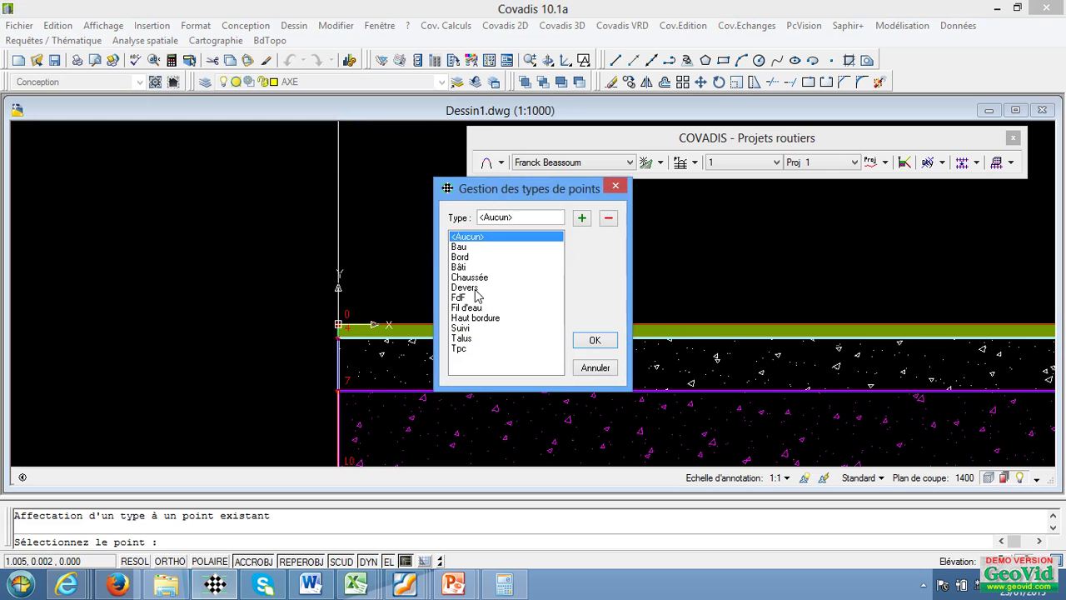
{"action": "left_click", "coordinate": [464, 287]}
{"action": "left_click", "coordinate": [593, 340]}
{"action": "scroll", "coordinate": [405, 306], "scroll_direction": "down", "scroll_amount": 5}
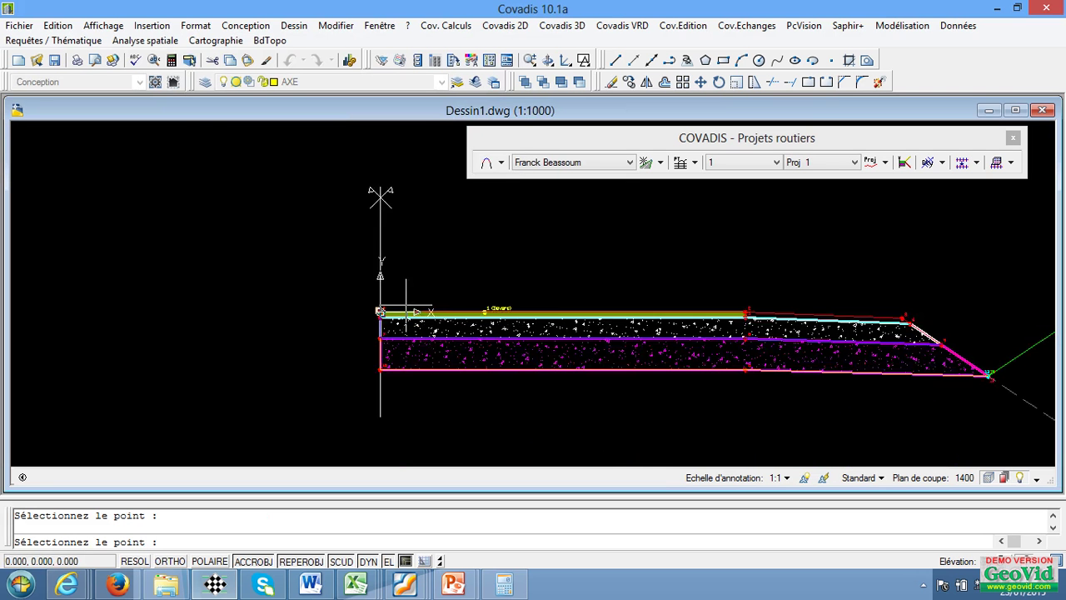
{"action": "scroll", "coordinate": [722, 311], "scroll_direction": "up", "scroll_amount": 4}
{"action": "scroll", "coordinate": [704, 319], "scroll_direction": "down", "scroll_amount": 6}
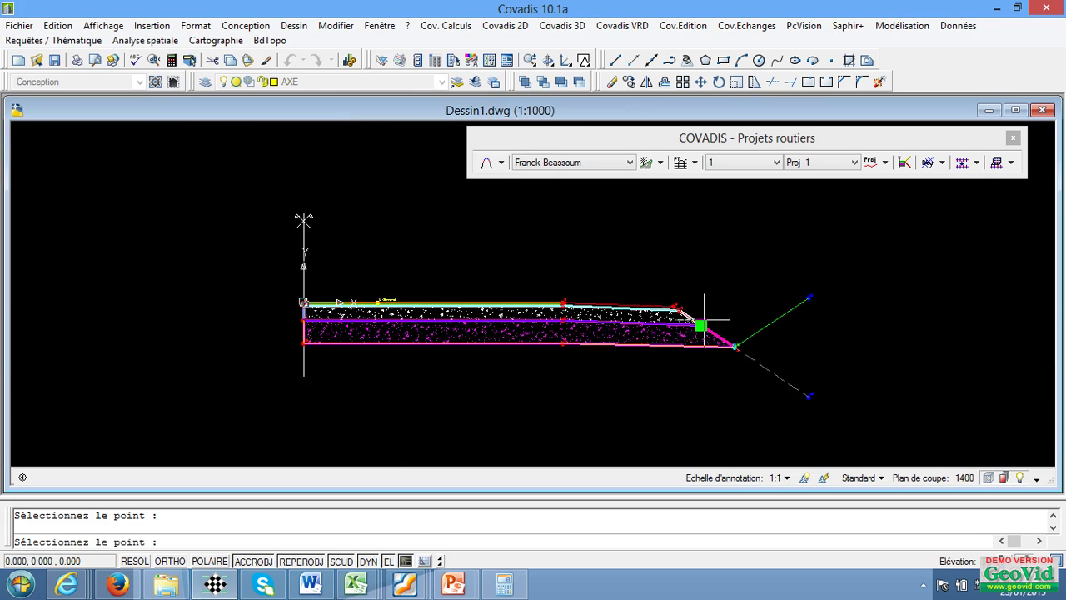
{"action": "scroll", "coordinate": [704, 319], "scroll_direction": "up", "scroll_amount": 3}
{"action": "scroll", "coordinate": [614, 305], "scroll_direction": "down", "scroll_amount": 2}
{"action": "scroll", "coordinate": [481, 293], "scroll_direction": "up", "scroll_amount": 2}
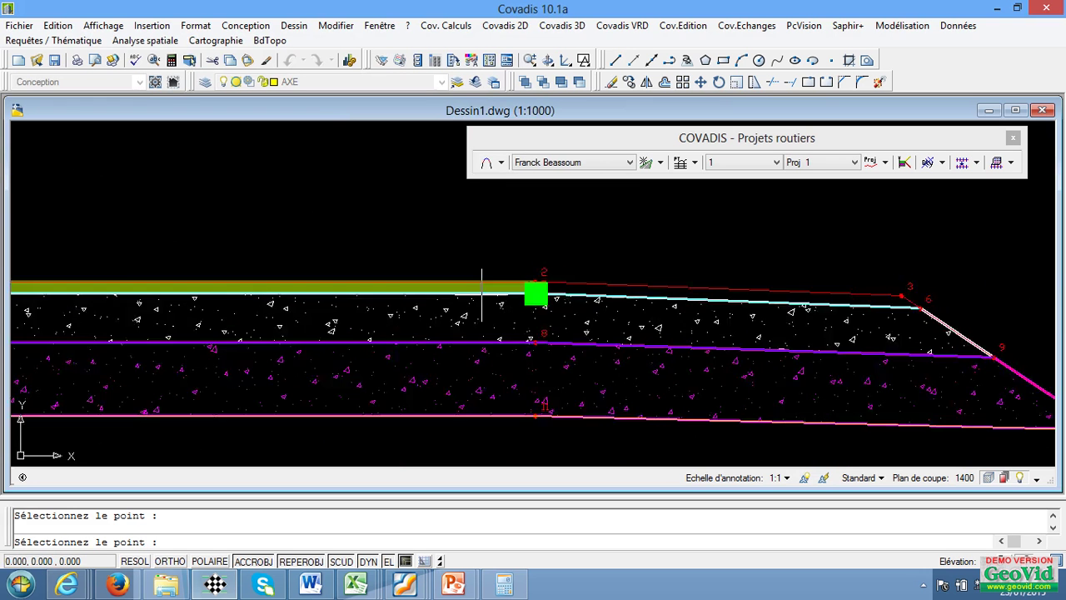
{"action": "scroll", "coordinate": [482, 293], "scroll_direction": "up", "scroll_amount": 3}
{"action": "scroll", "coordinate": [676, 282], "scroll_direction": "down", "scroll_amount": 2}
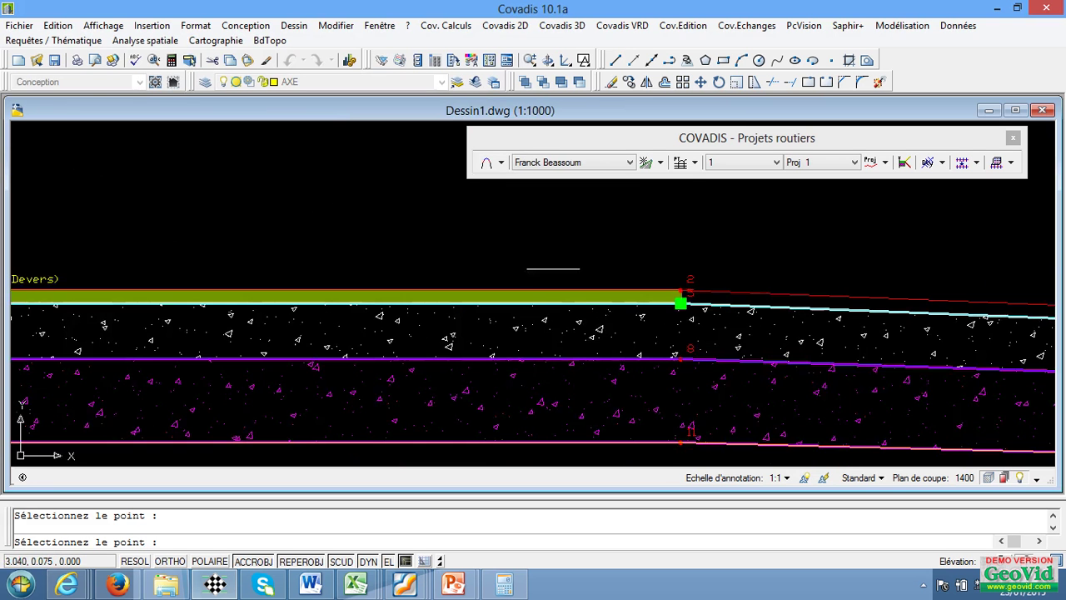
{"action": "scroll", "coordinate": [500, 309], "scroll_direction": "down", "scroll_amount": 2}
{"action": "scroll", "coordinate": [335, 209], "scroll_direction": "up", "scroll_amount": 2}
{"action": "scroll", "coordinate": [675, 305], "scroll_direction": "up", "scroll_amount": 3}
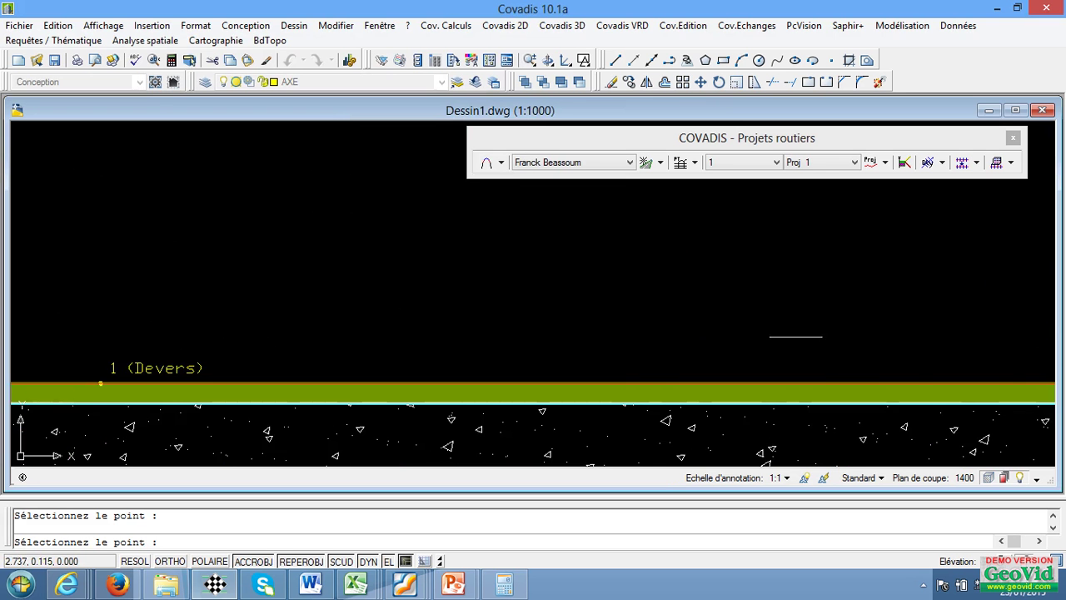
{"action": "scroll", "coordinate": [675, 305], "scroll_direction": "down", "scroll_amount": 3}
{"action": "scroll", "coordinate": [703, 308], "scroll_direction": "up", "scroll_amount": 3}
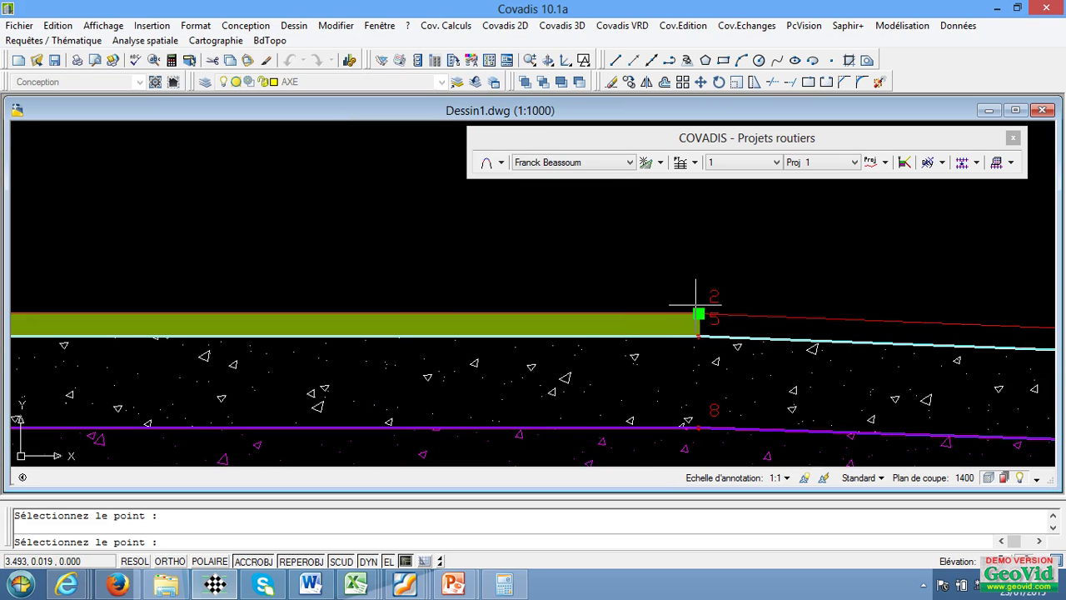
- Assign the Chaussée point type to profile point 2 and finish the point typing
{"action": "left_click", "coordinate": [700, 310]}
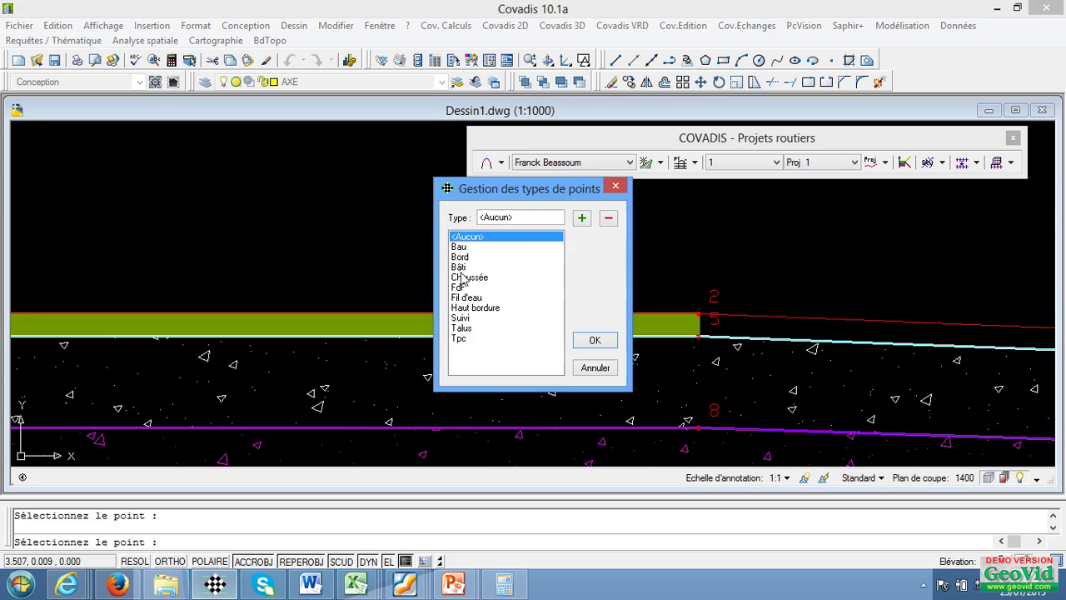
{"action": "left_click", "coordinate": [471, 277]}
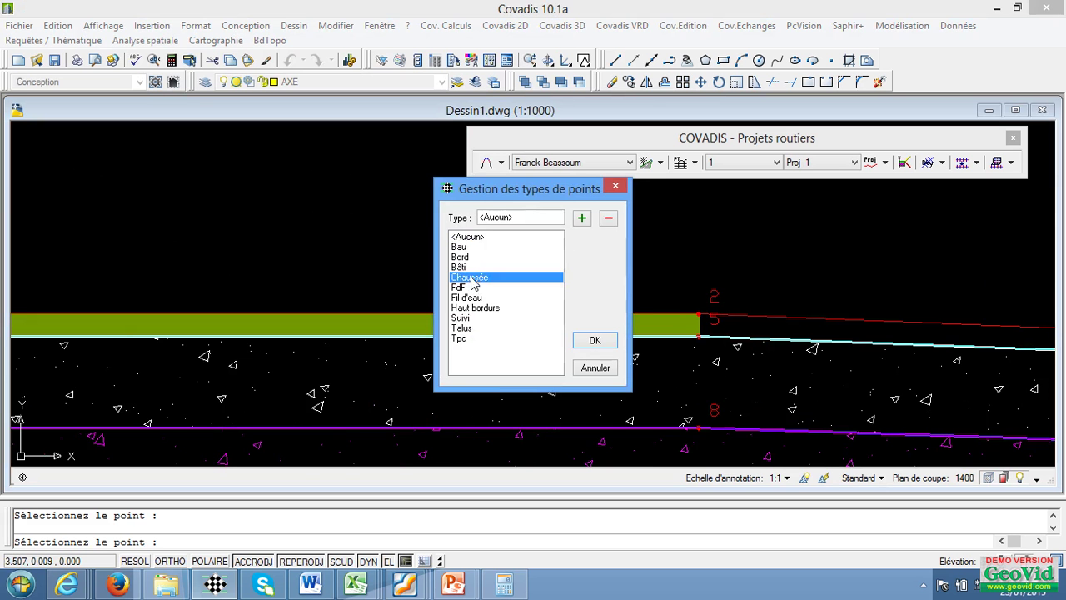
{"action": "left_click", "coordinate": [595, 341]}
{"action": "scroll", "coordinate": [766, 309], "scroll_direction": "down", "scroll_amount": 5}
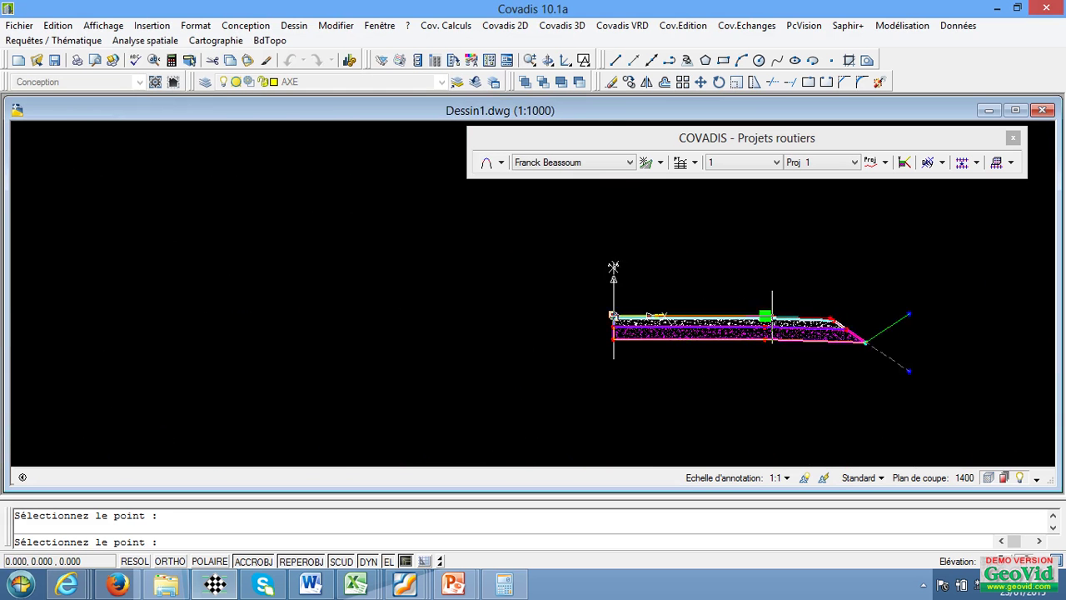
{"action": "scroll", "coordinate": [692, 306], "scroll_direction": "up", "scroll_amount": 5}
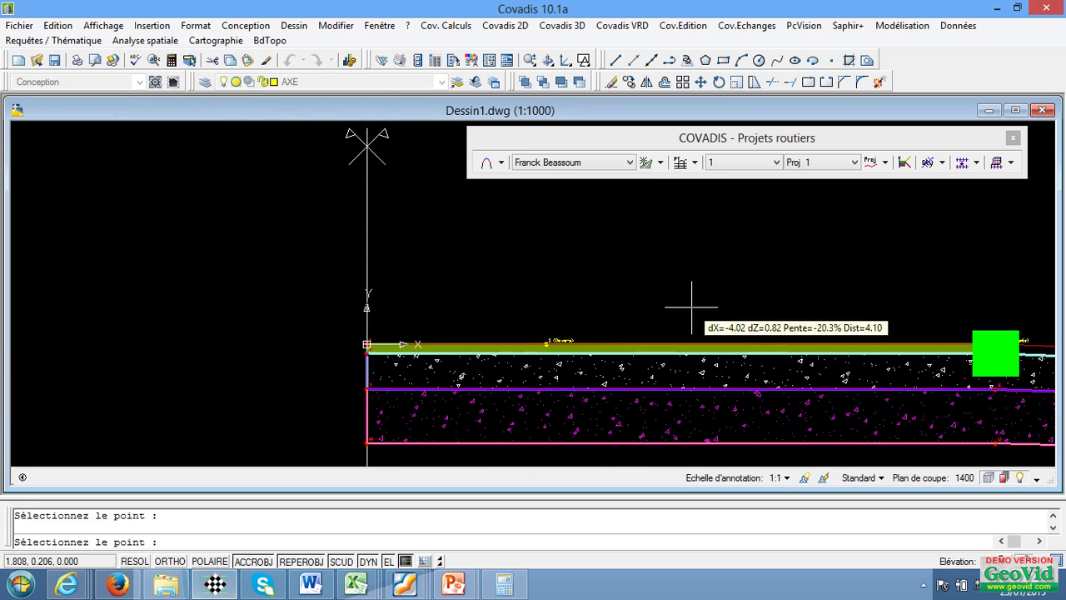
{"action": "right_click", "coordinate": [692, 306]}
{"action": "scroll", "coordinate": [569, 301], "scroll_direction": "down", "scroll_amount": 4}
{"action": "scroll", "coordinate": [643, 330], "scroll_direction": "up", "scroll_amount": 5}
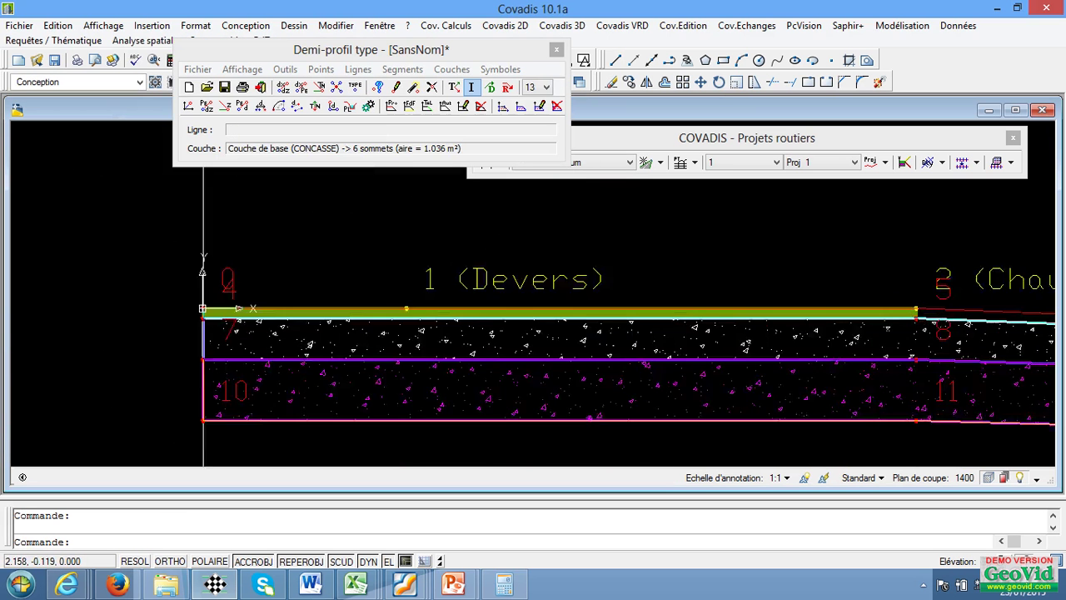
{"action": "scroll", "coordinate": [791, 312], "scroll_direction": "down", "scroll_amount": 5}
{"action": "scroll", "coordinate": [790, 323], "scroll_direction": "up", "scroll_amount": 5}
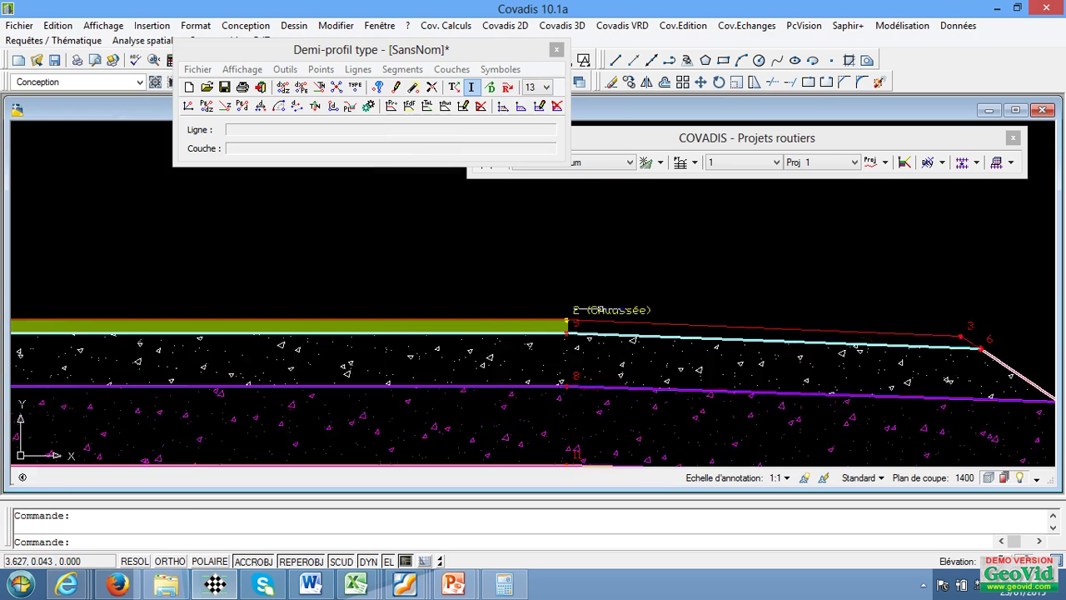
{"action": "scroll", "coordinate": [566, 317], "scroll_direction": "down", "scroll_amount": 5}
{"action": "scroll", "coordinate": [435, 305], "scroll_direction": "up", "scroll_amount": 6}
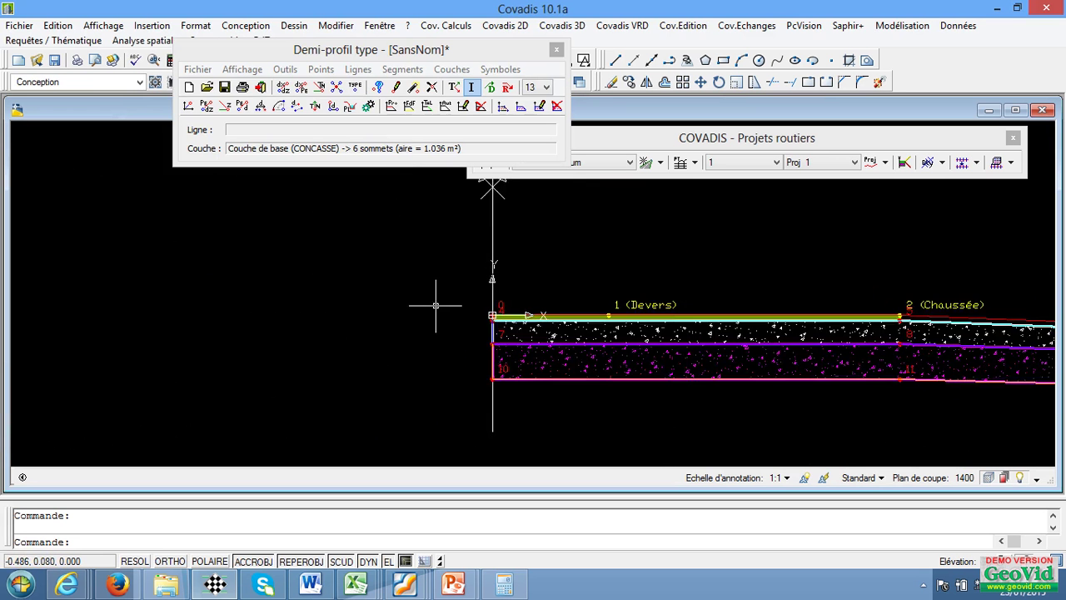
{"action": "scroll", "coordinate": [436, 306], "scroll_direction": "down", "scroll_amount": 5}
{"action": "scroll", "coordinate": [437, 305], "scroll_direction": "up", "scroll_amount": 6}
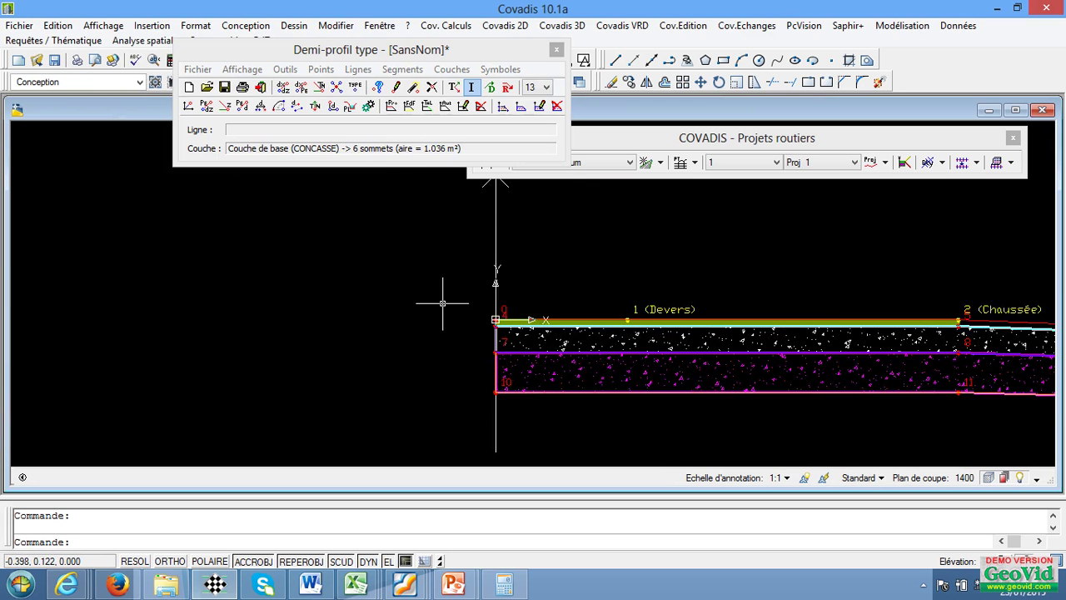
{"action": "scroll", "coordinate": [443, 303], "scroll_direction": "down", "scroll_amount": 2}
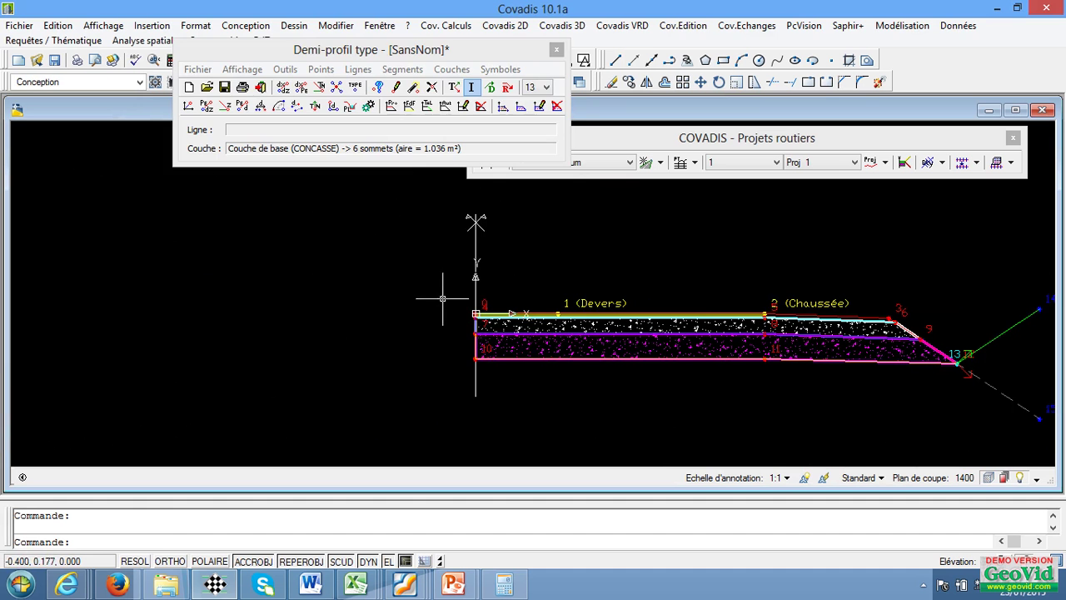
- In the save dialog, browse to C:\Programmes\Geomedia SA\Covadis\Profils Types
{"action": "left_click", "coordinate": [225, 88]}
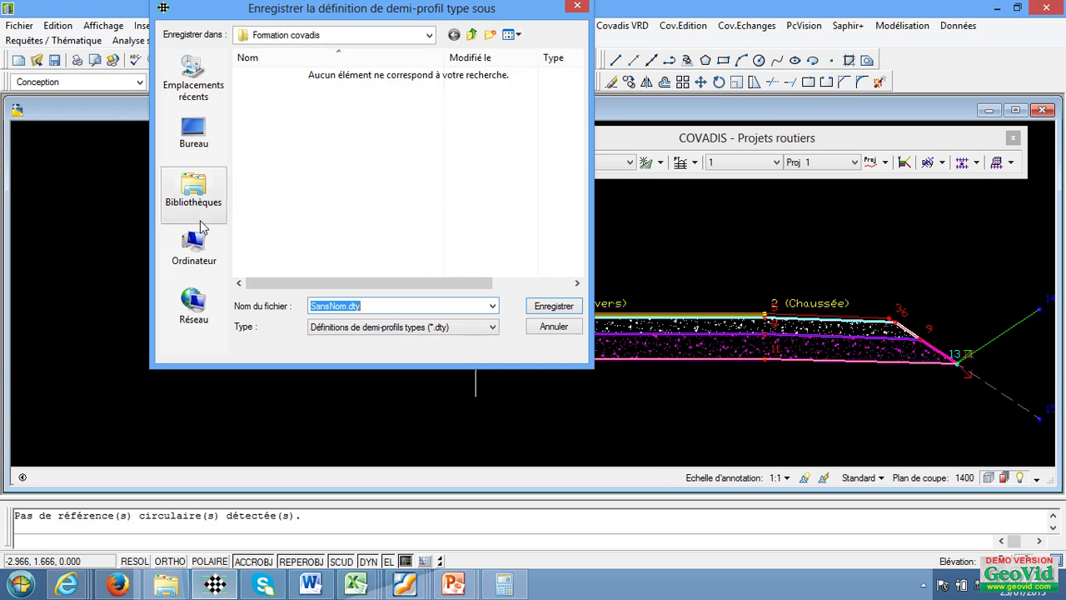
{"action": "left_click", "coordinate": [200, 247]}
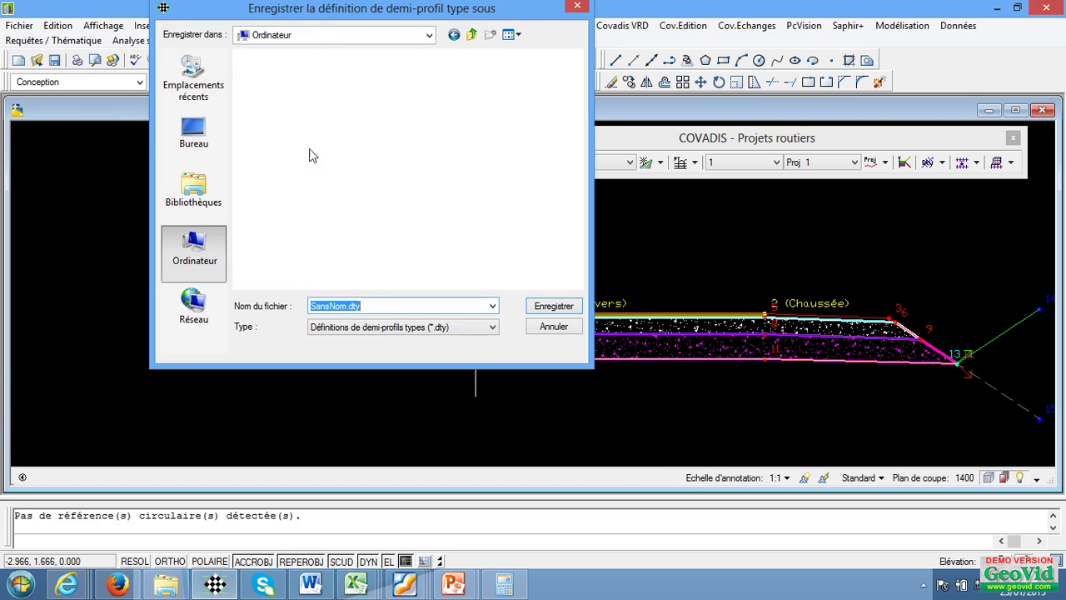
{"action": "left_click", "coordinate": [324, 90]}
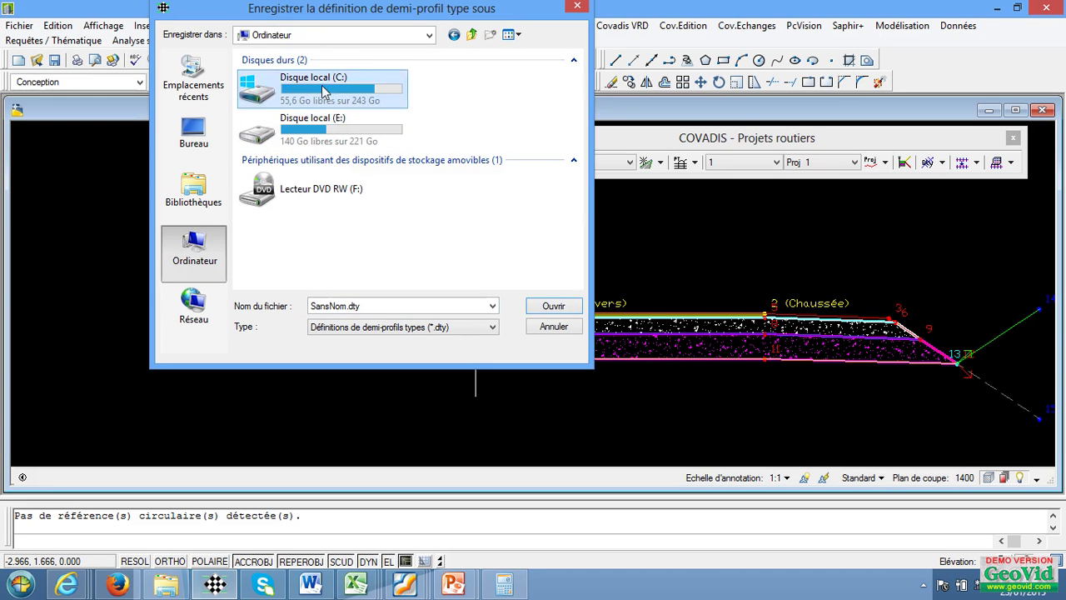
{"action": "double_click", "coordinate": [323, 90]}
{"action": "left_click", "coordinate": [598, 167]}
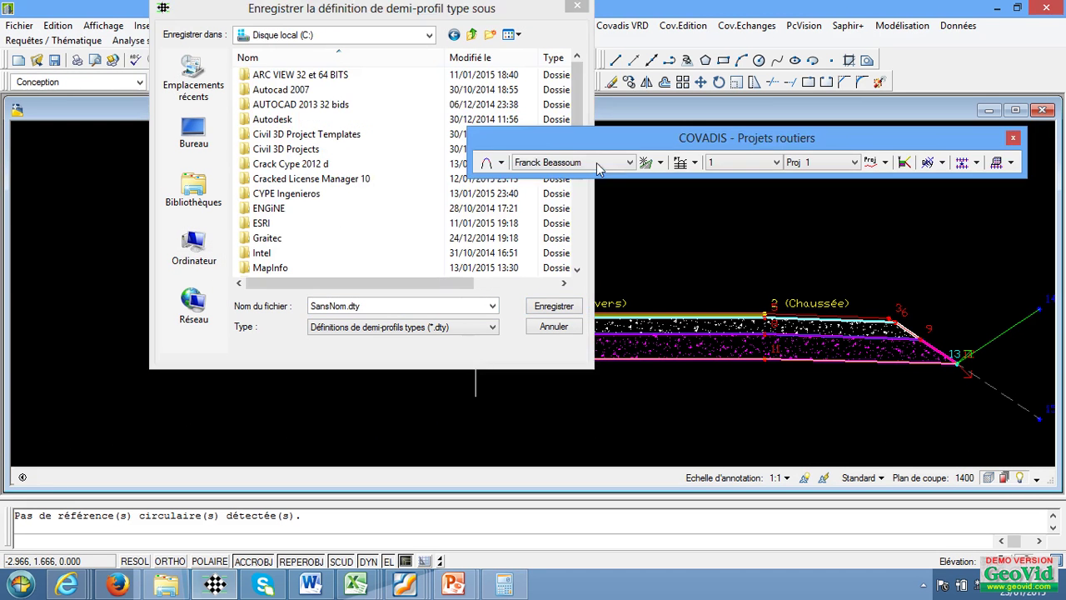
{"action": "left_click_drag", "start_coordinate": [575, 94], "coordinate": [572, 184]}
{"action": "double_click", "coordinate": [327, 193]}
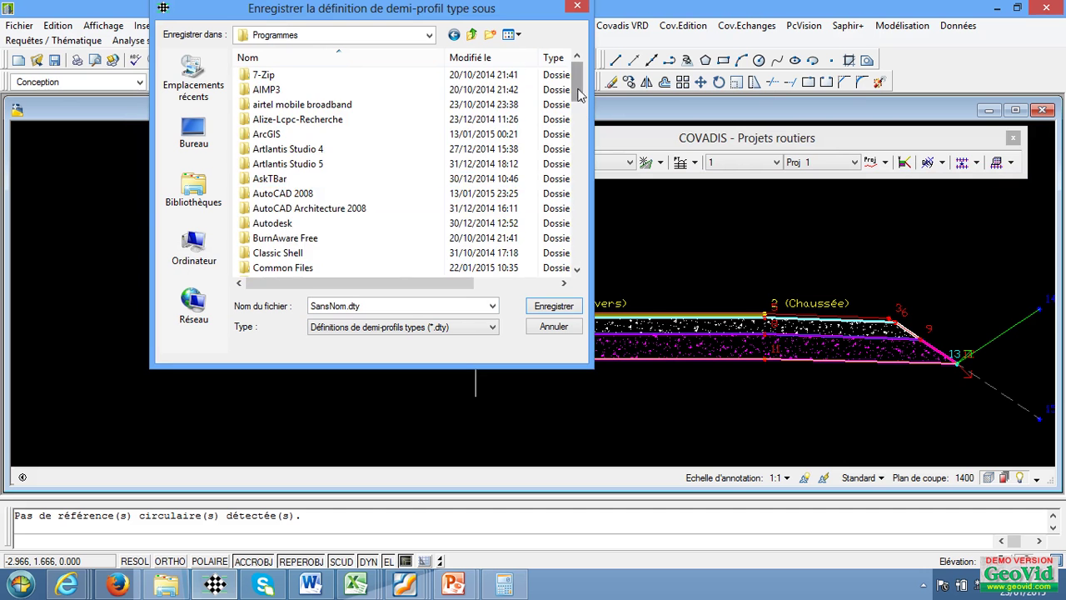
{"action": "left_click_drag", "start_coordinate": [581, 95], "coordinate": [578, 129]}
{"action": "left_click", "coordinate": [323, 150]}
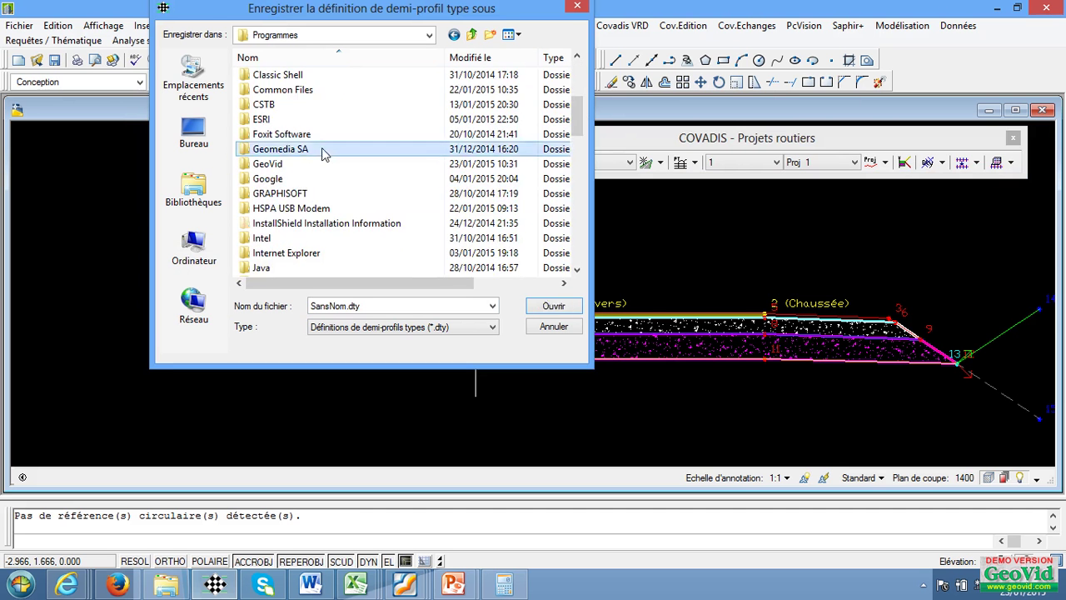
{"action": "double_click", "coordinate": [324, 150]}
{"action": "double_click", "coordinate": [284, 76]}
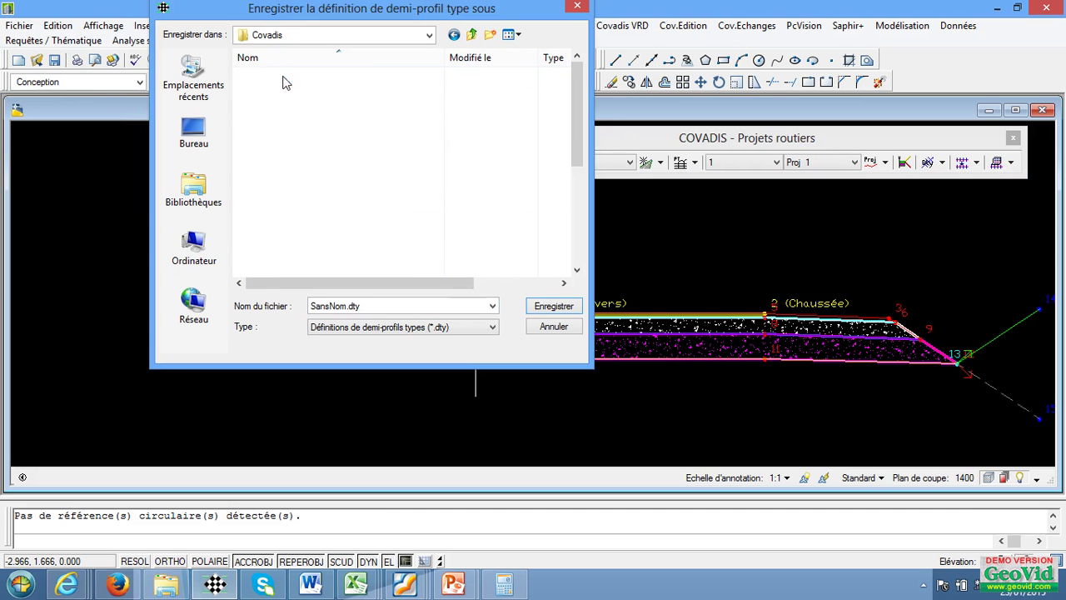
{"action": "scroll", "coordinate": [571, 131], "scroll_direction": "down", "scroll_amount": 3}
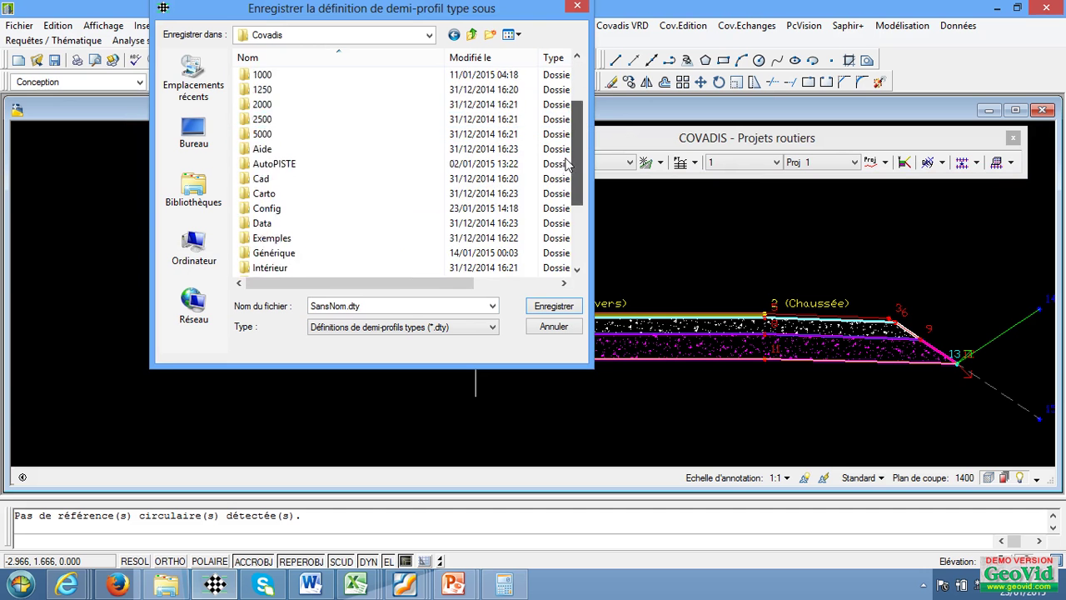
{"action": "double_click", "coordinate": [315, 239]}
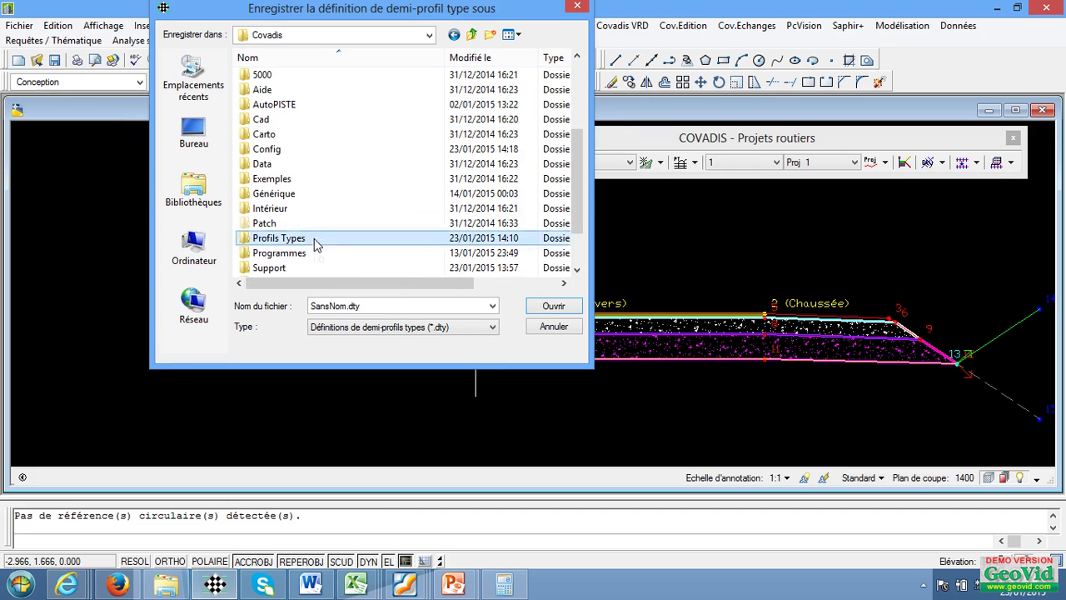
- Save the template under the file name Covadis Formation
{"action": "double_click", "coordinate": [381, 306]}
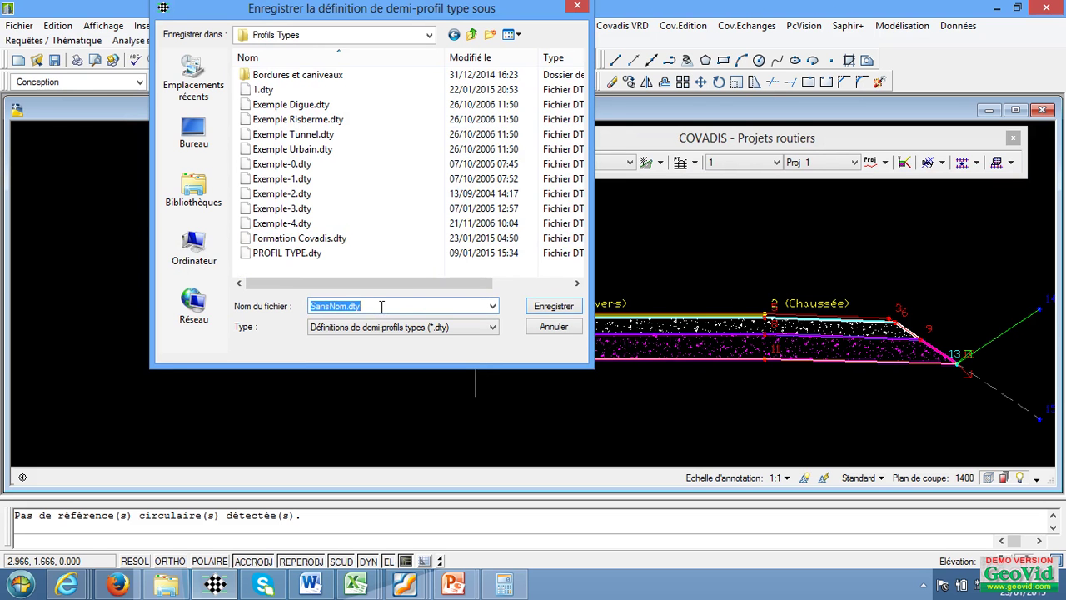
{"action": "type", "text": "P"}
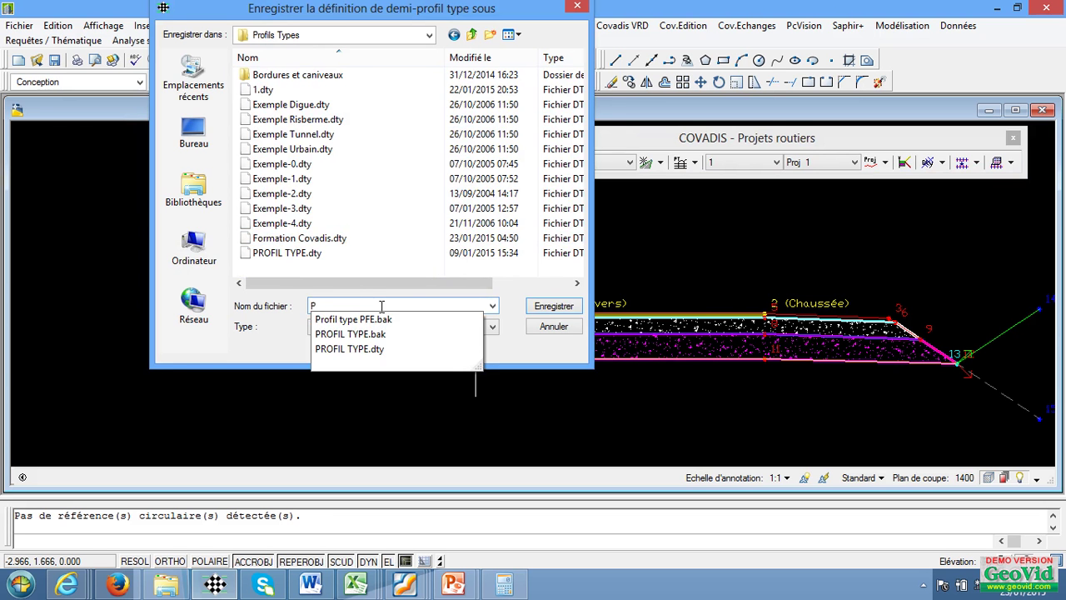
{"action": "key", "text": "BackSpace"}
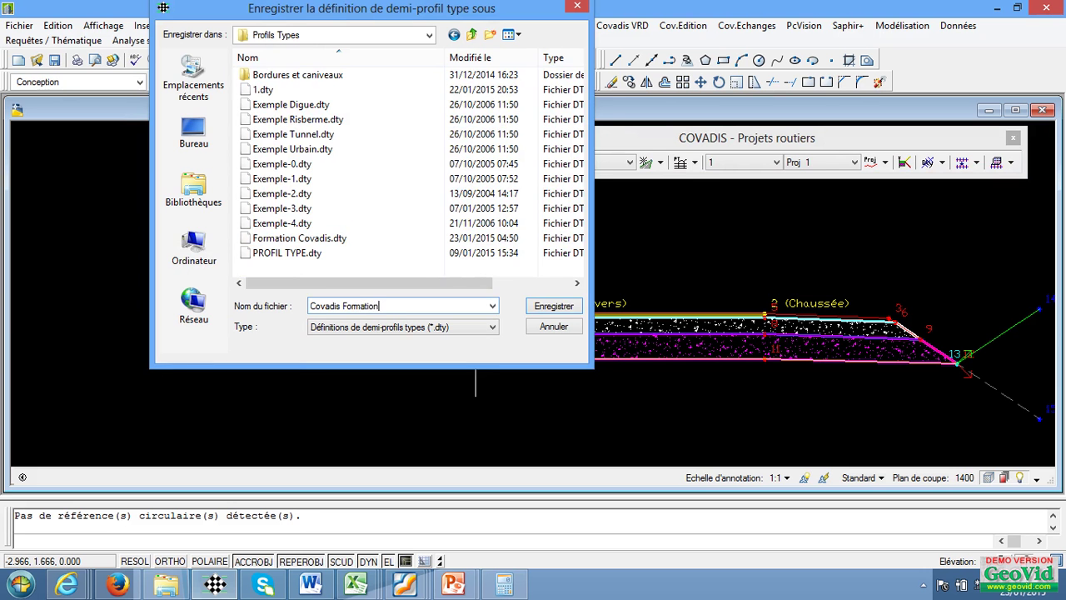
{"action": "left_click", "coordinate": [554, 305]}
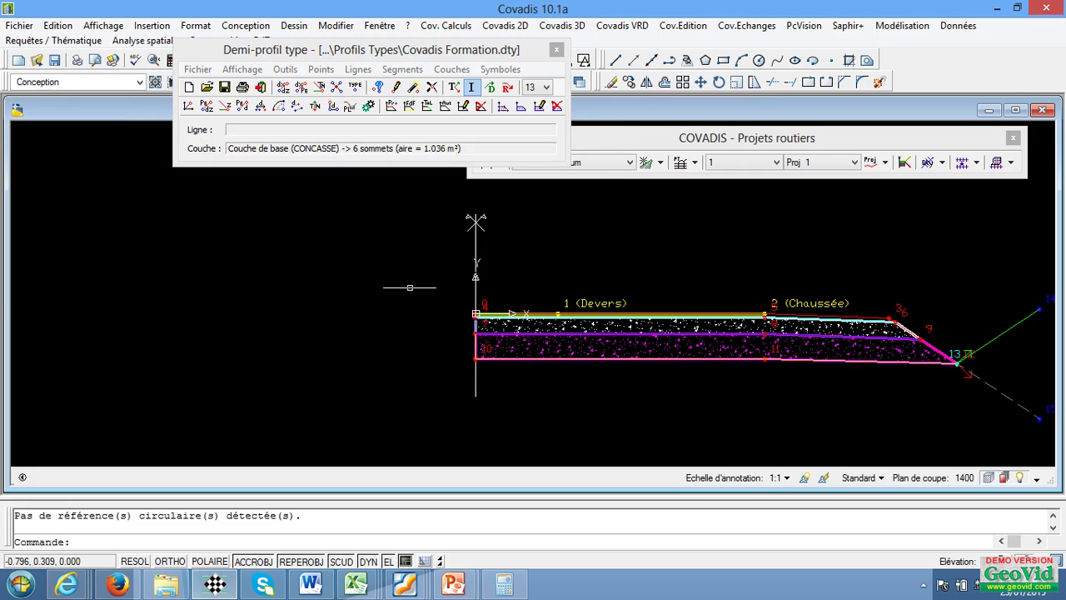
- Close the half-profile editor and zoom to the project's long profile with Zoomer sur le P.L
{"action": "scroll", "coordinate": [542, 280], "scroll_direction": "down", "scroll_amount": 4}
{"action": "scroll", "coordinate": [543, 281], "scroll_direction": "up", "scroll_amount": 3}
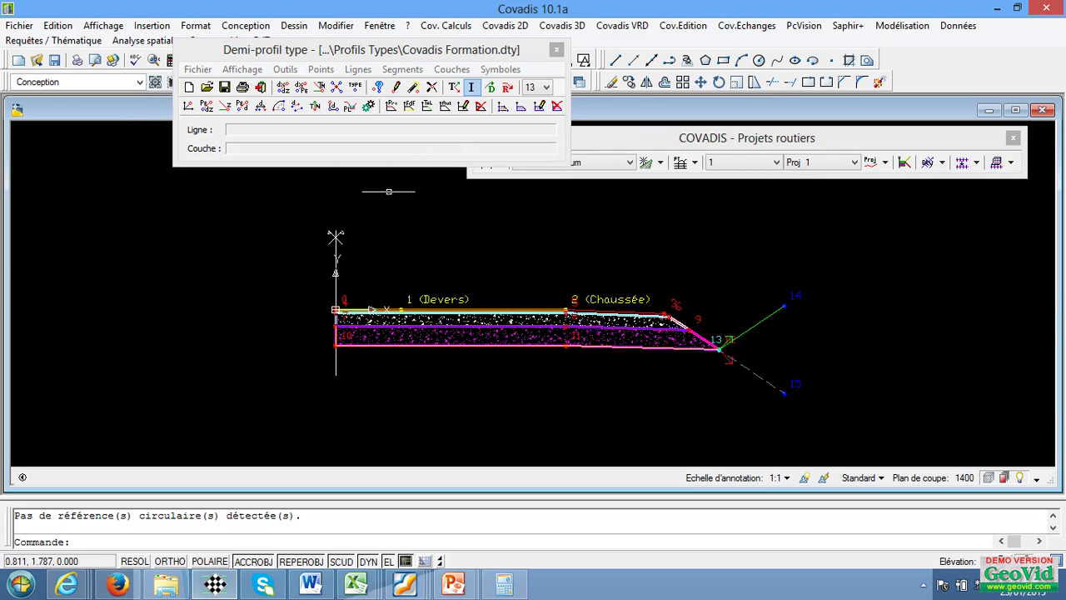
{"action": "left_click", "coordinate": [556, 51]}
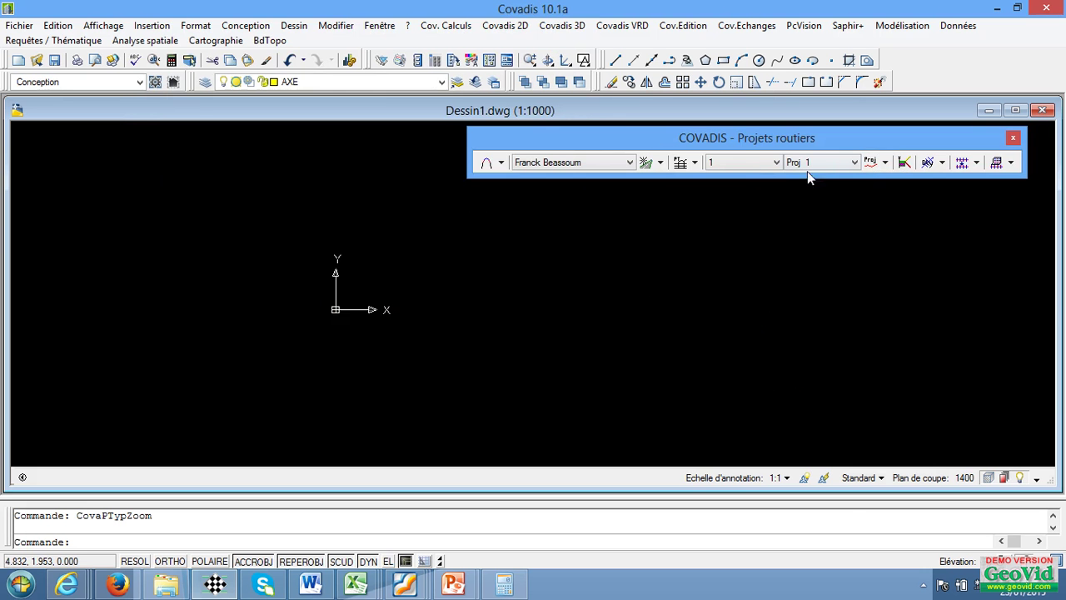
{"action": "left_click", "coordinate": [885, 162]}
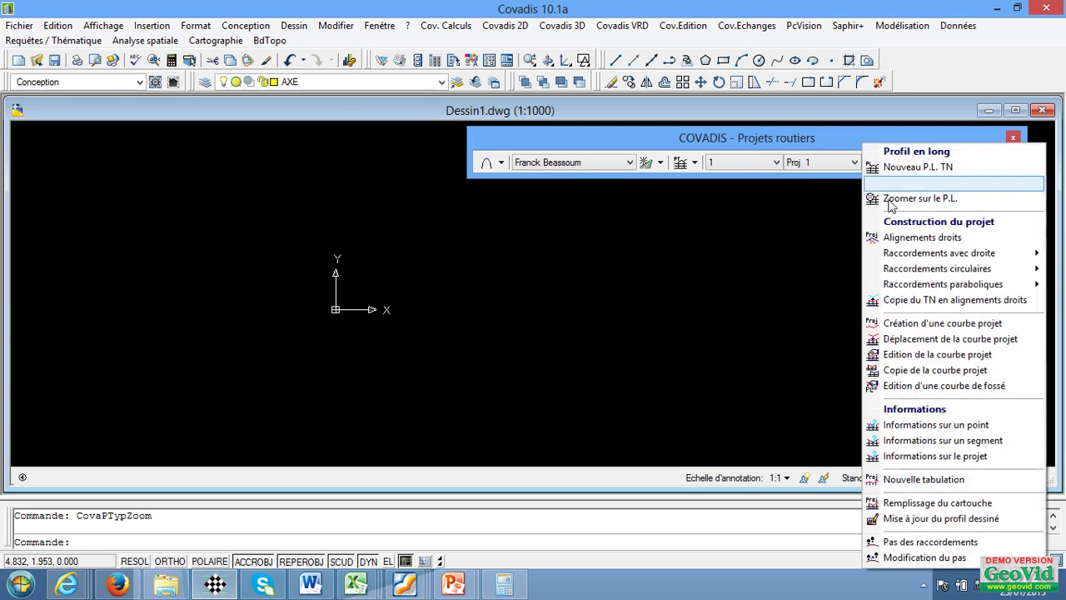
{"action": "left_click", "coordinate": [889, 198]}
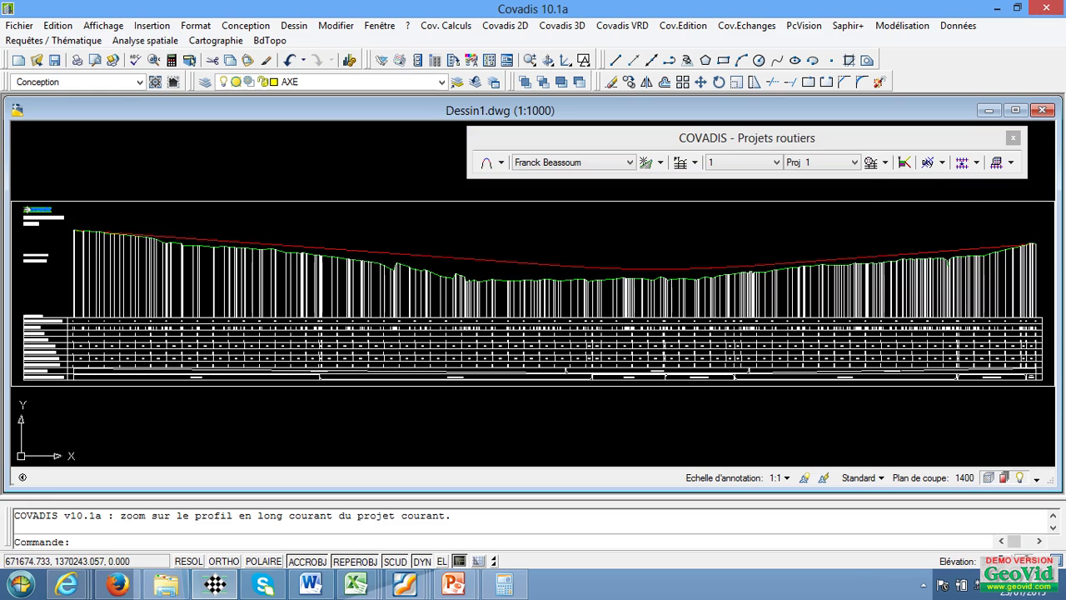
{"action": "left_click", "coordinate": [942, 162]}
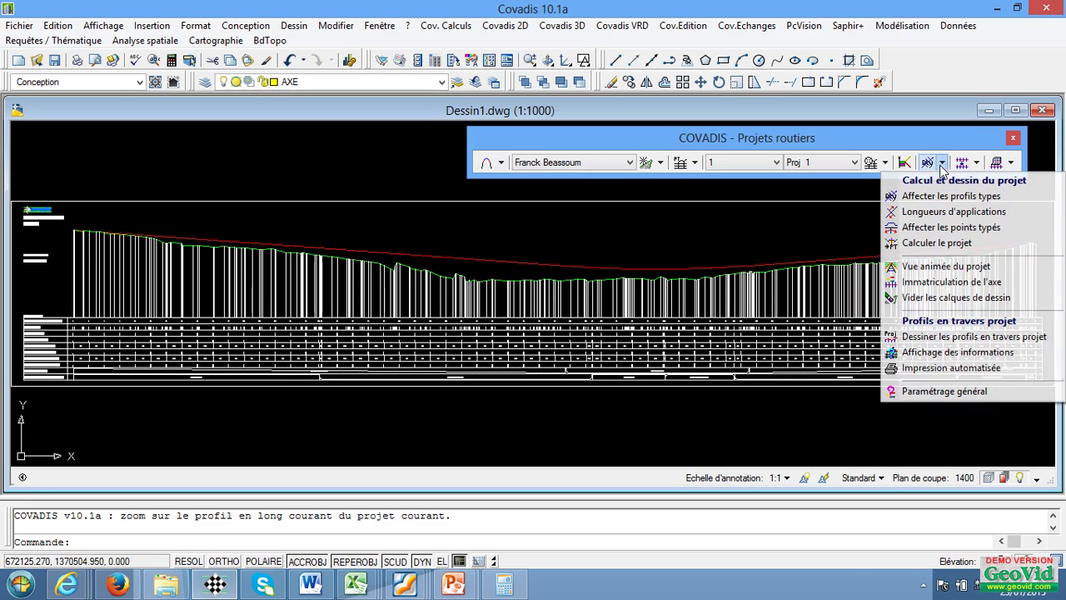
- Apply Covadis Formation left and right, plus 0.2 m décapage, to all stations
{"action": "left_click", "coordinate": [911, 203]}
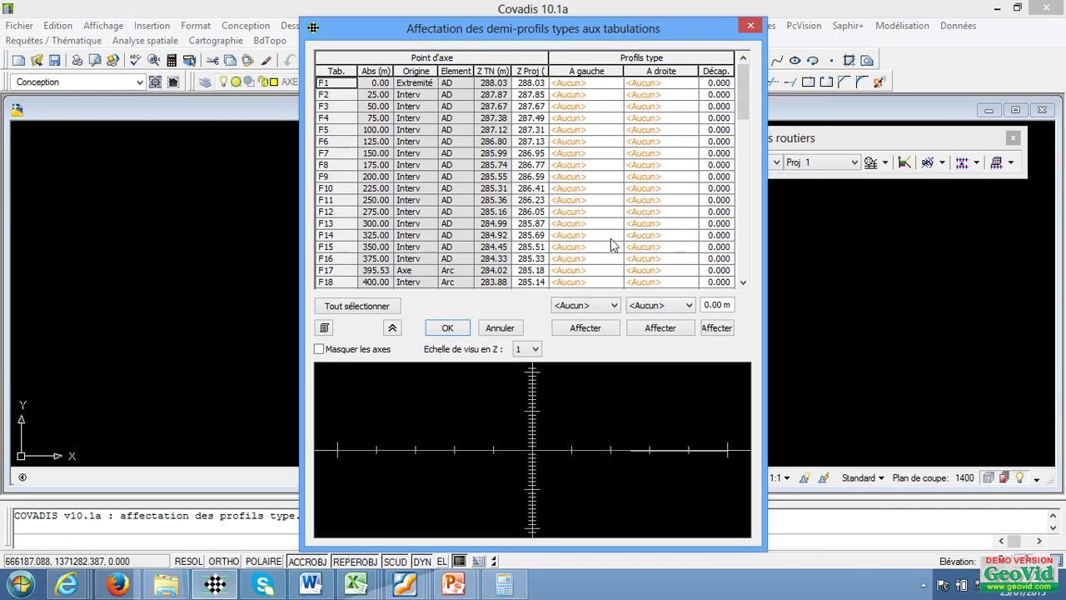
{"action": "left_click", "coordinate": [343, 307]}
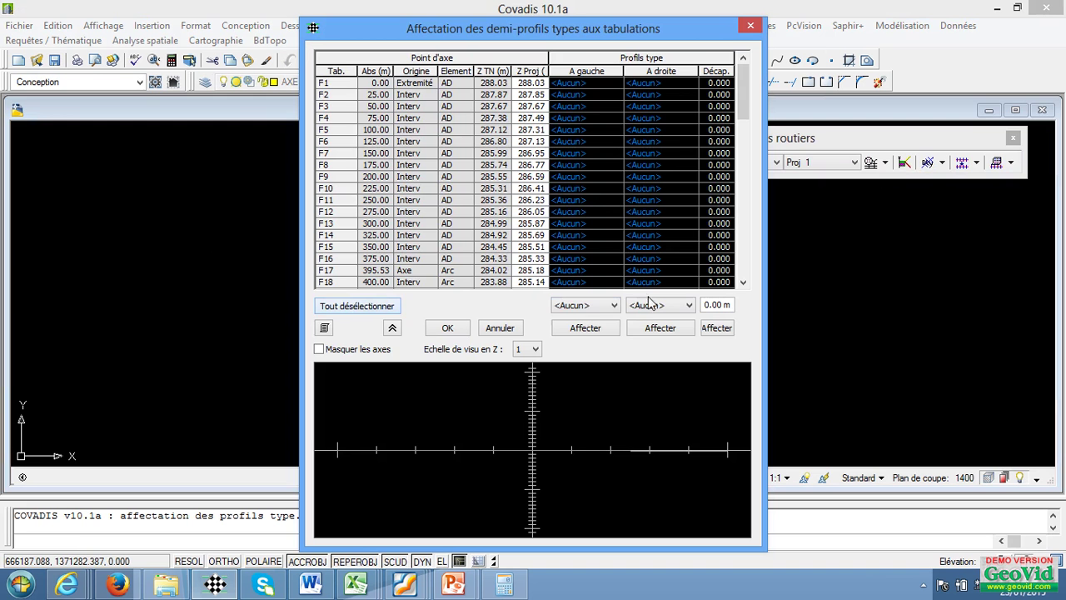
{"action": "left_click", "coordinate": [597, 307]}
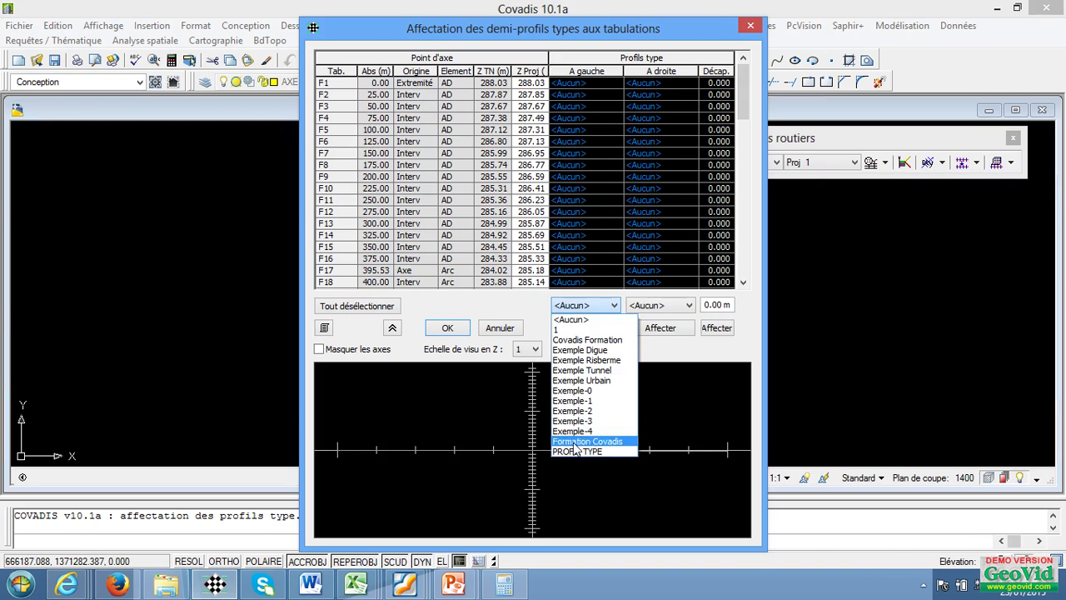
{"action": "left_click", "coordinate": [578, 340]}
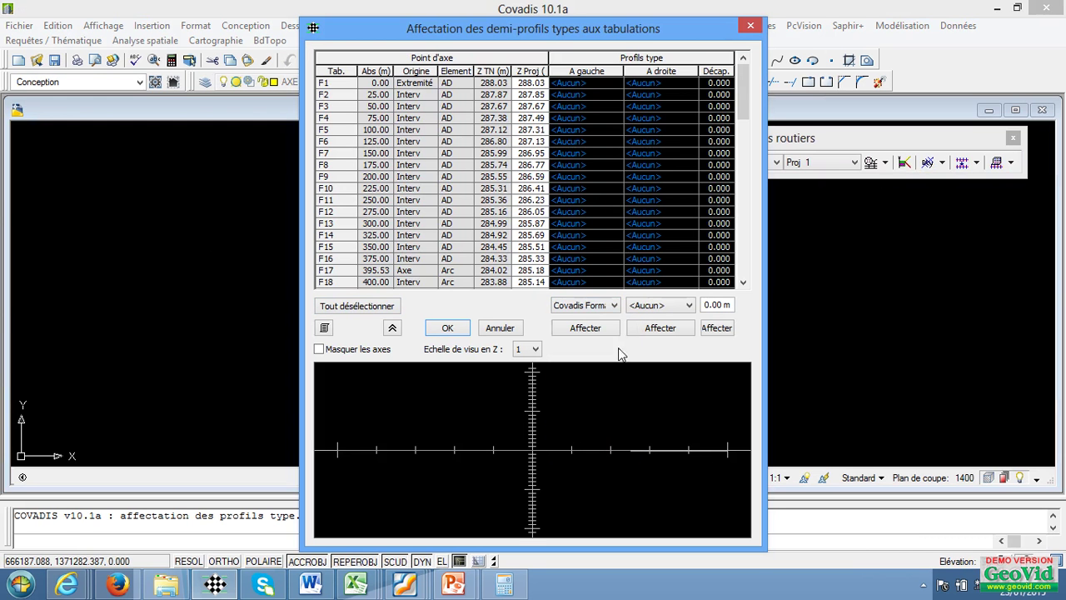
{"action": "left_click", "coordinate": [658, 306]}
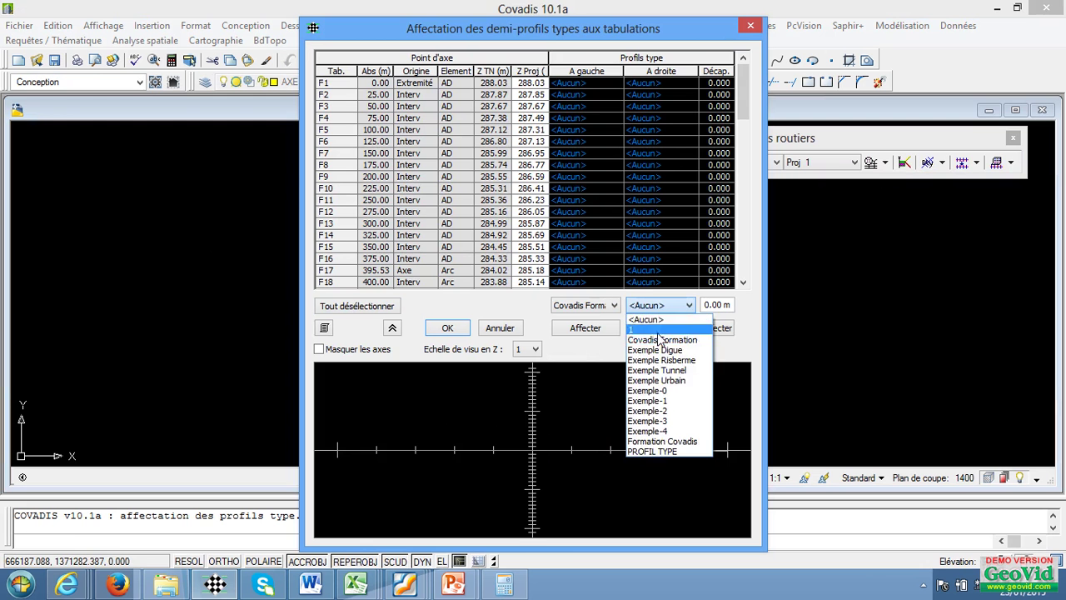
{"action": "left_click", "coordinate": [661, 339]}
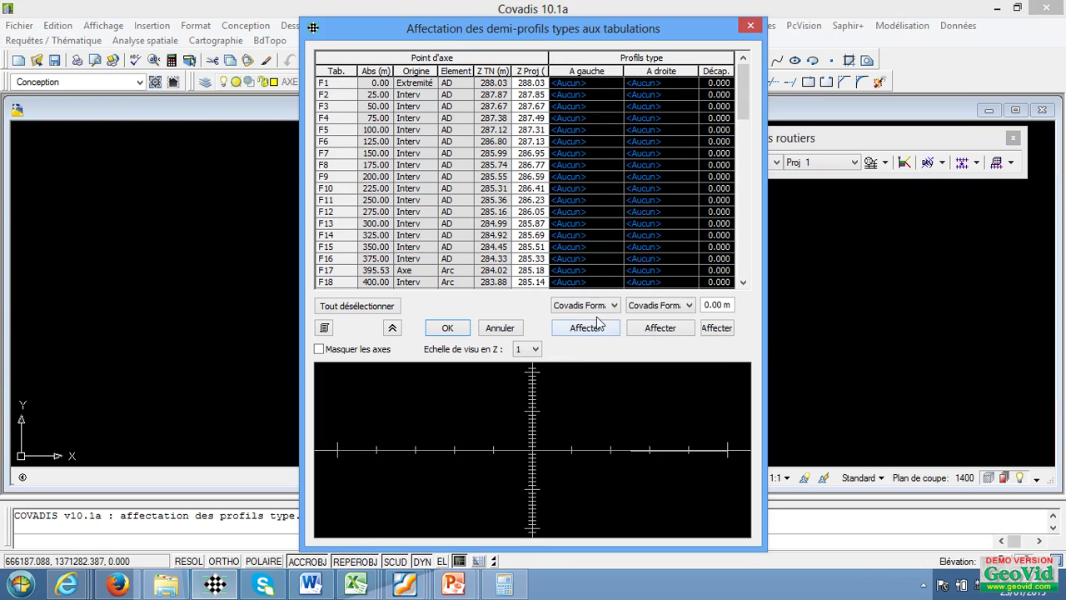
{"action": "left_click", "coordinate": [705, 304]}
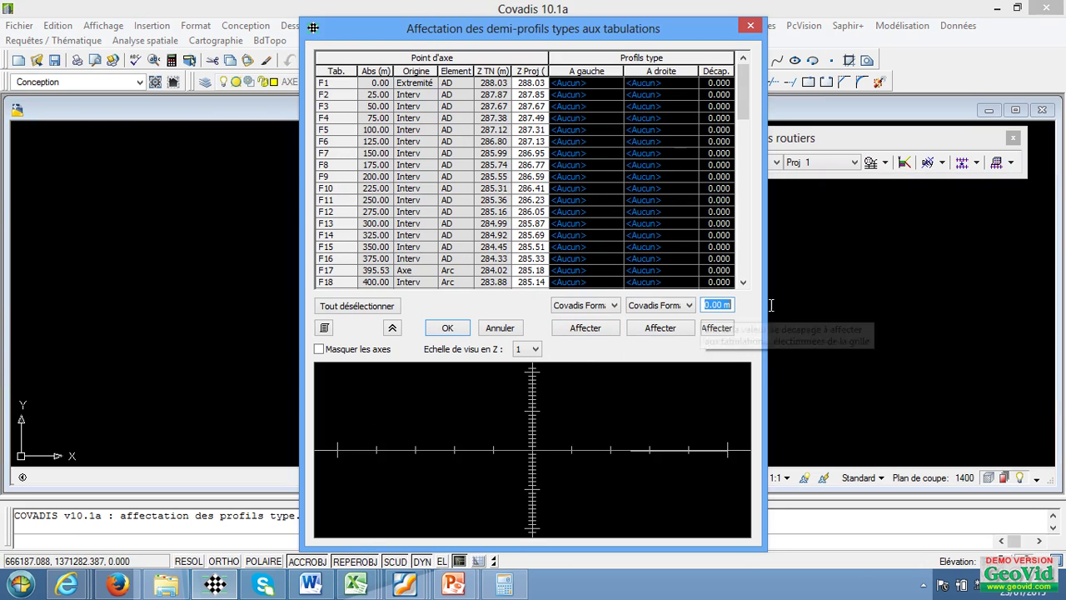
{"action": "type", "text": "0.2"}
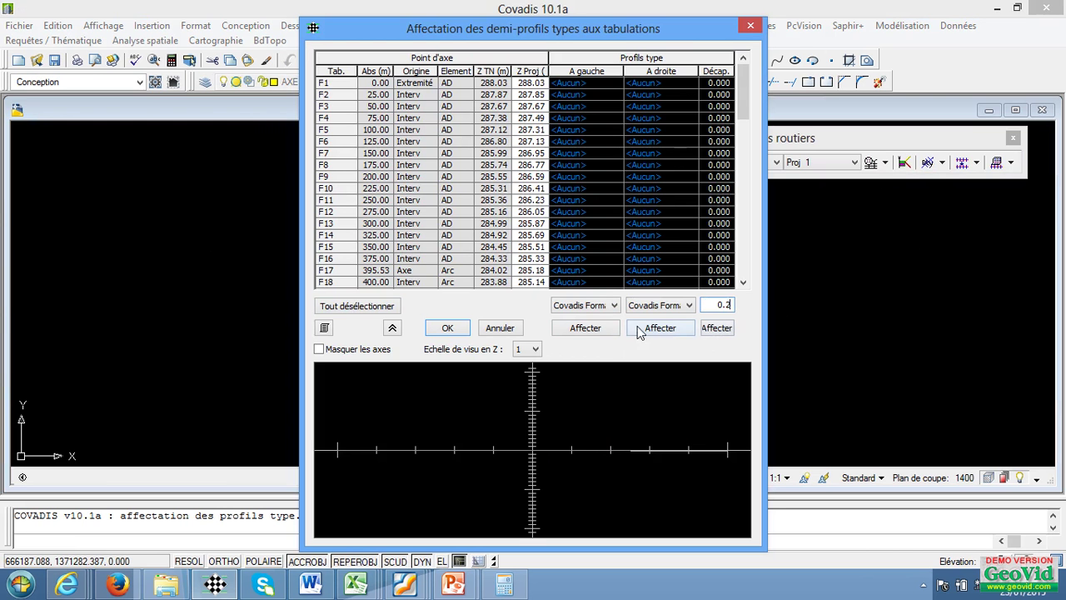
{"action": "left_click", "coordinate": [583, 328]}
{"action": "left_click", "coordinate": [647, 329]}
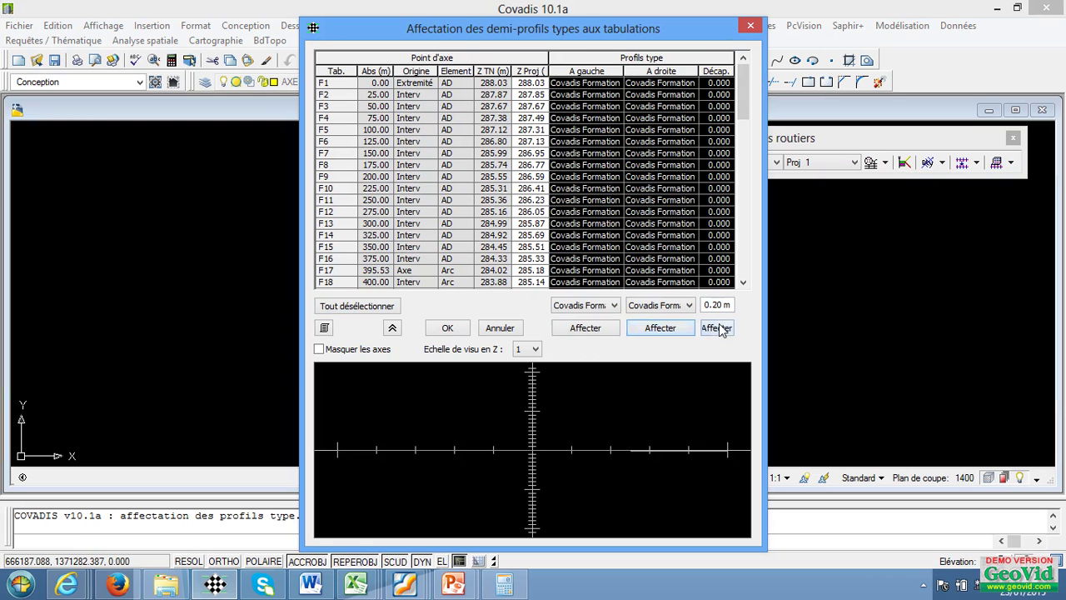
{"action": "left_click", "coordinate": [719, 329]}
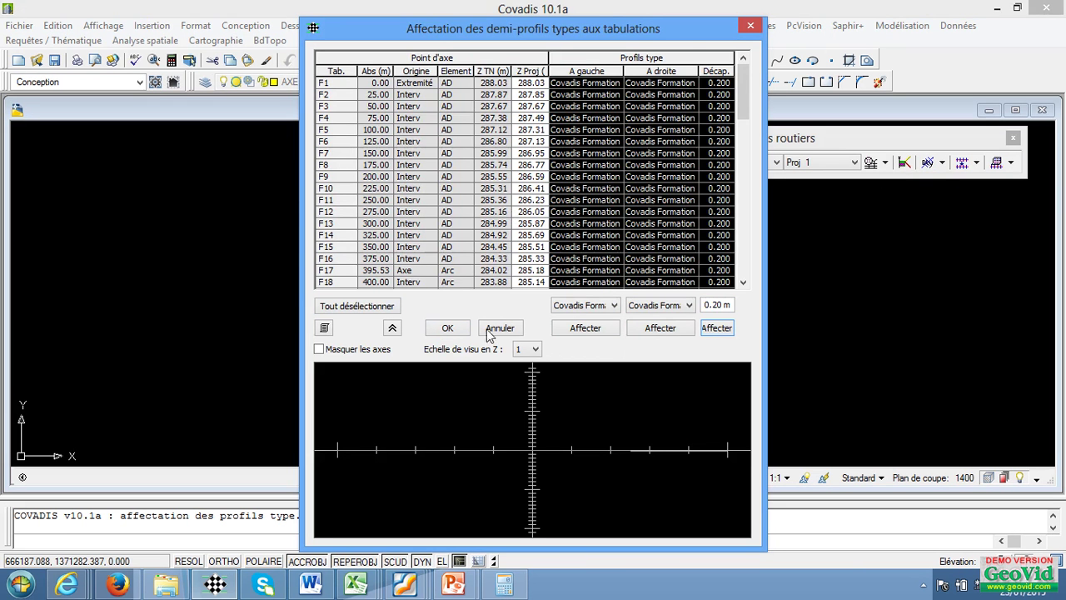
{"action": "left_click", "coordinate": [448, 328]}
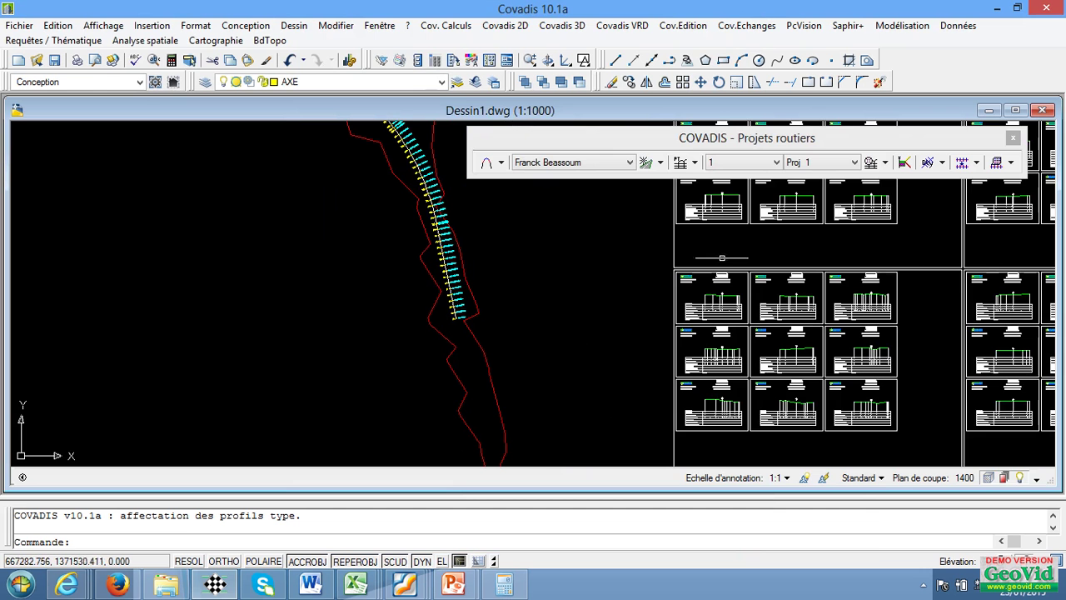
- From Affecter les points typés, open the variation table and its Dévers calculation
{"action": "left_click", "coordinate": [886, 163]}
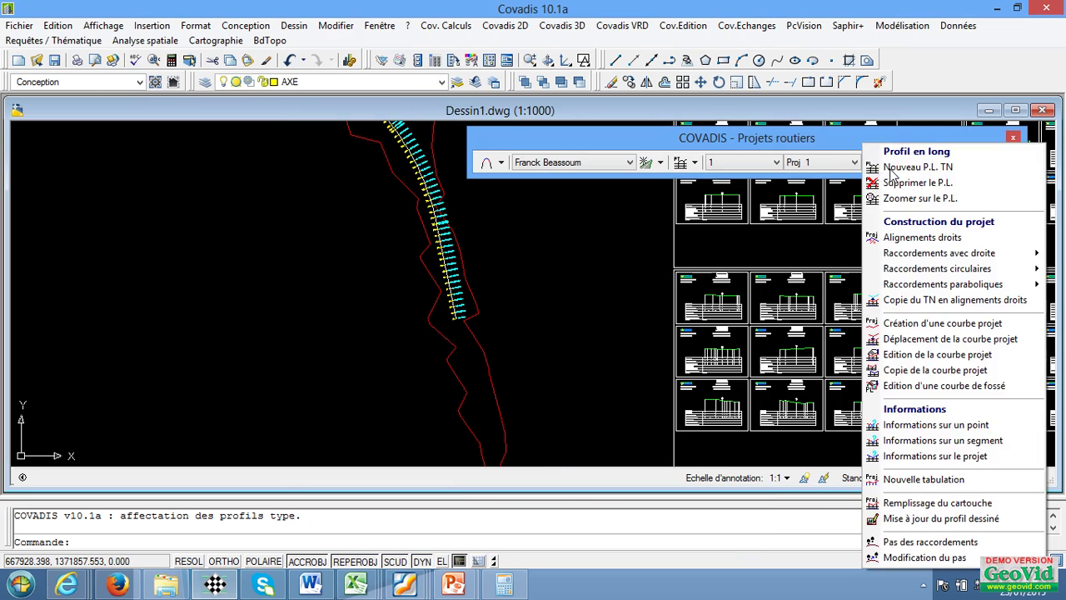
{"action": "left_click", "coordinate": [871, 145]}
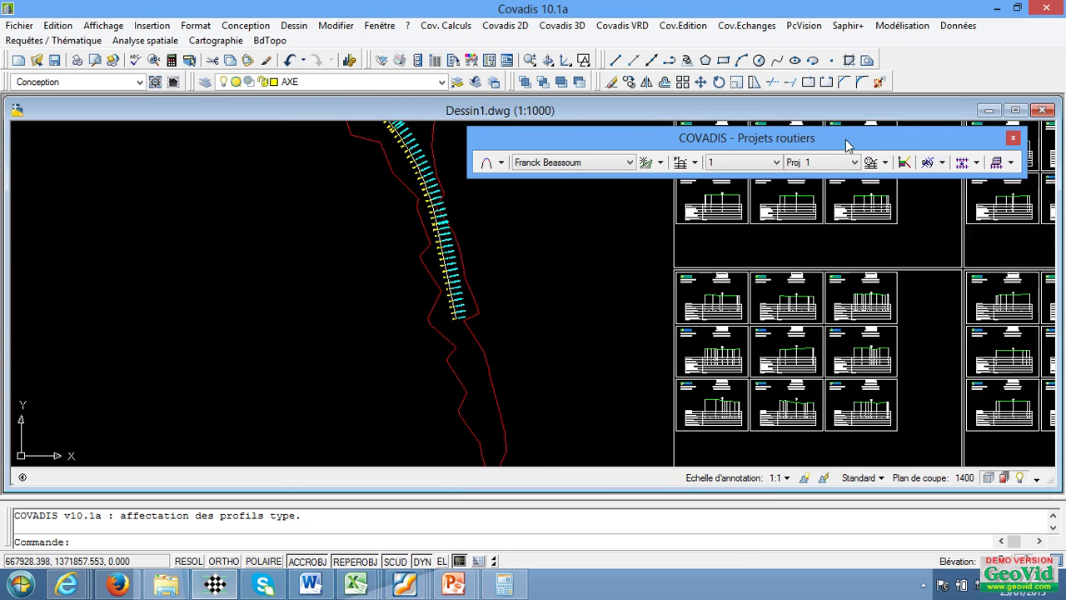
{"action": "left_click", "coordinate": [942, 162]}
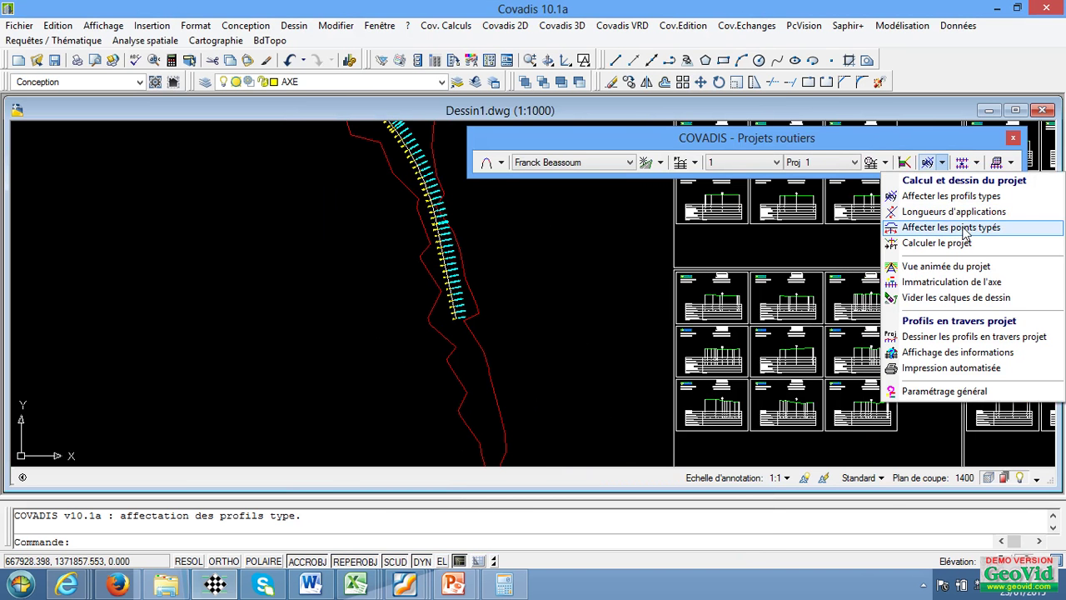
{"action": "left_click", "coordinate": [964, 228]}
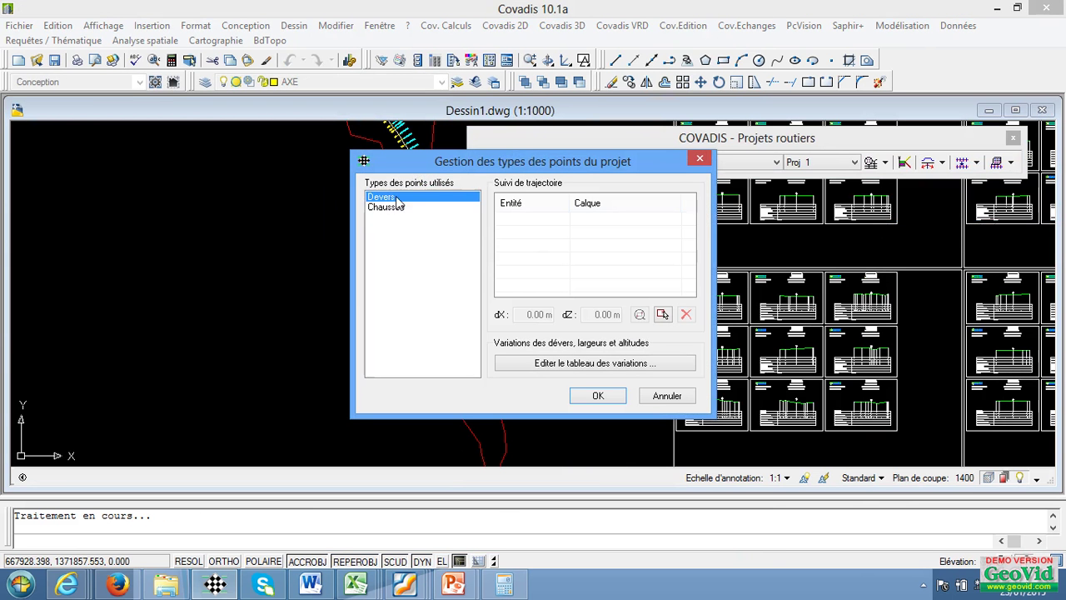
{"action": "left_click", "coordinate": [542, 367]}
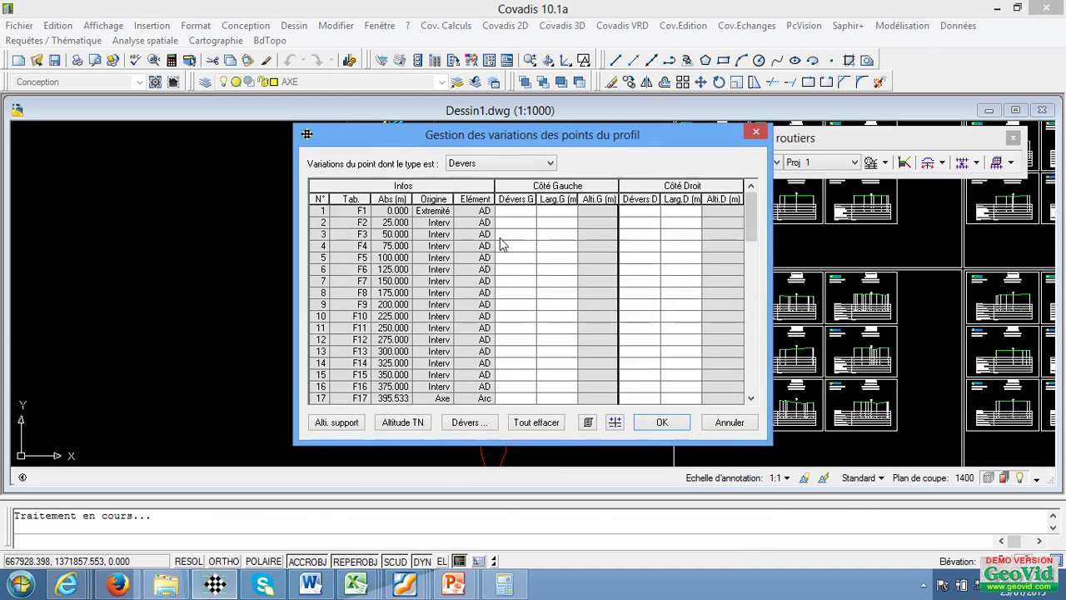
{"action": "left_click", "coordinate": [469, 427]}
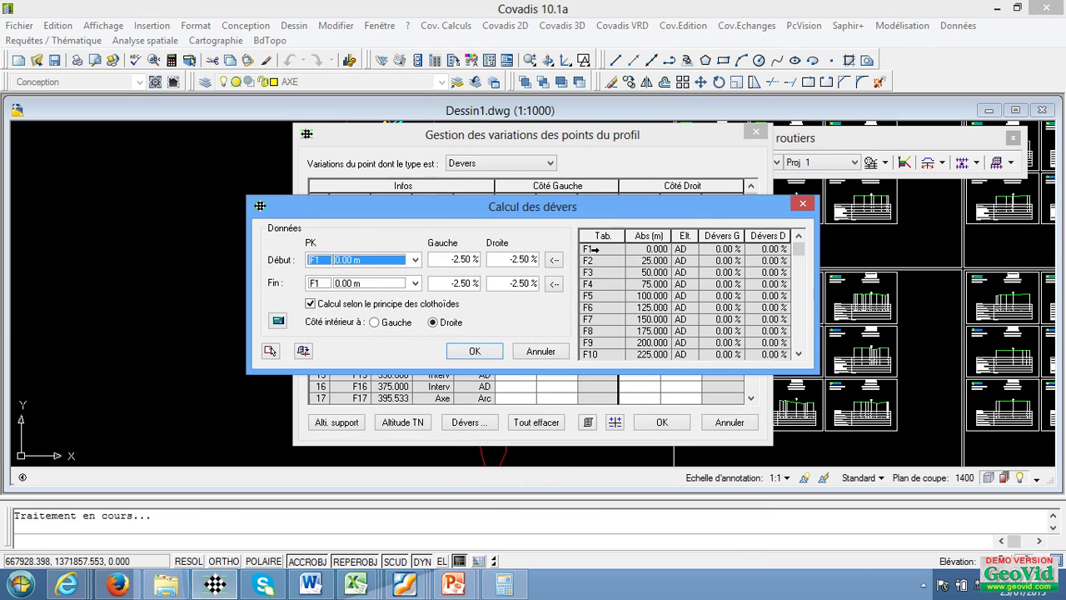
- Set the crossfall range from F1 to F41 (950.00 m) and run a first calculation
{"action": "left_click_drag", "start_coordinate": [593, 248], "coordinate": [614, 277]}
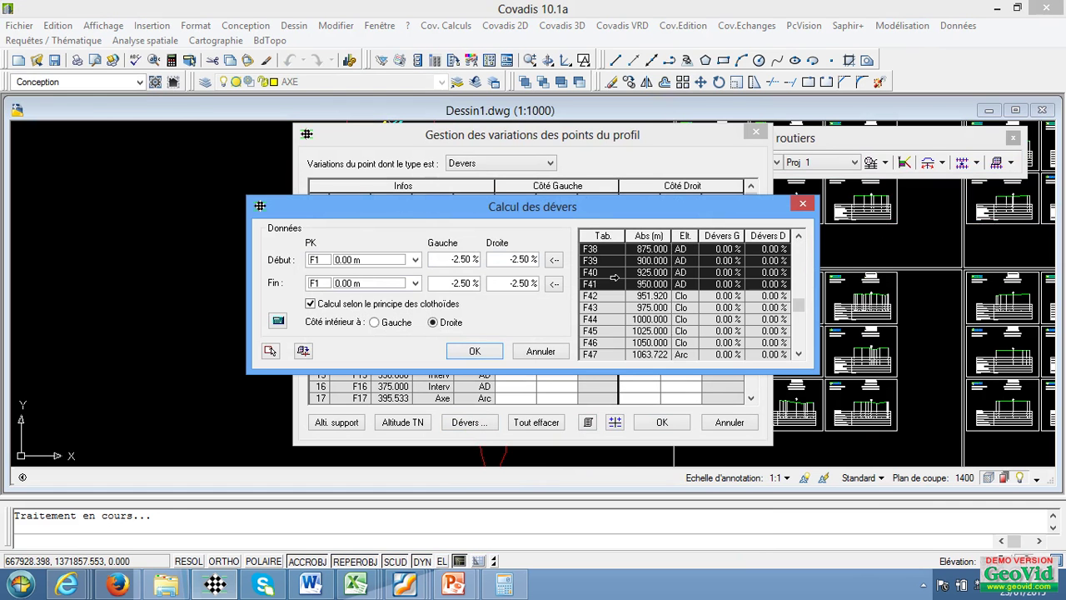
{"action": "left_click_drag", "start_coordinate": [615, 285], "coordinate": [615, 285]}
{"action": "left_click", "coordinate": [415, 283]}
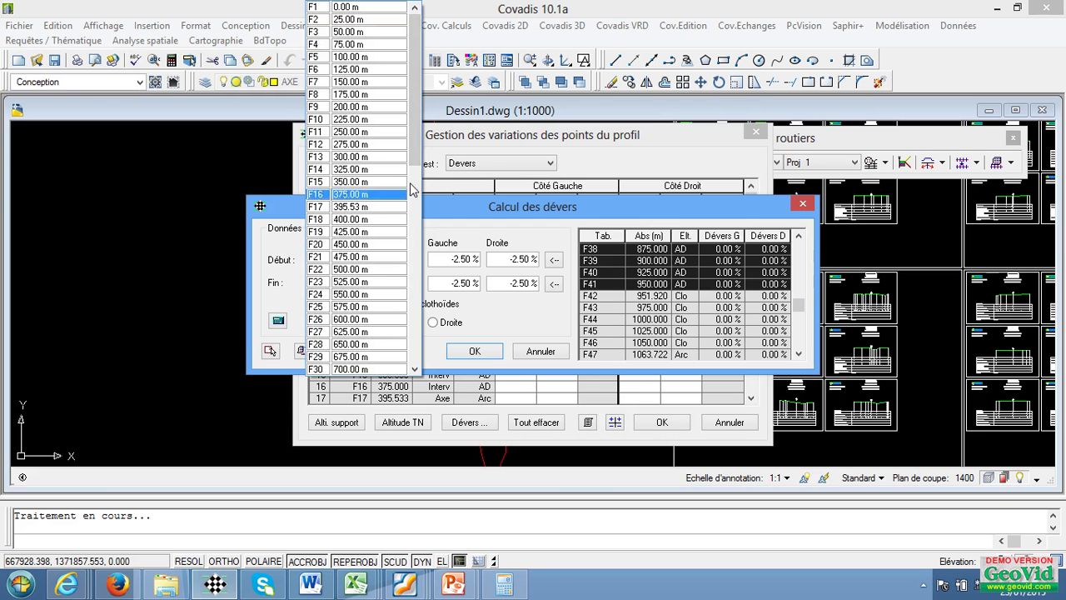
{"action": "left_click_drag", "start_coordinate": [412, 165], "coordinate": [408, 270]}
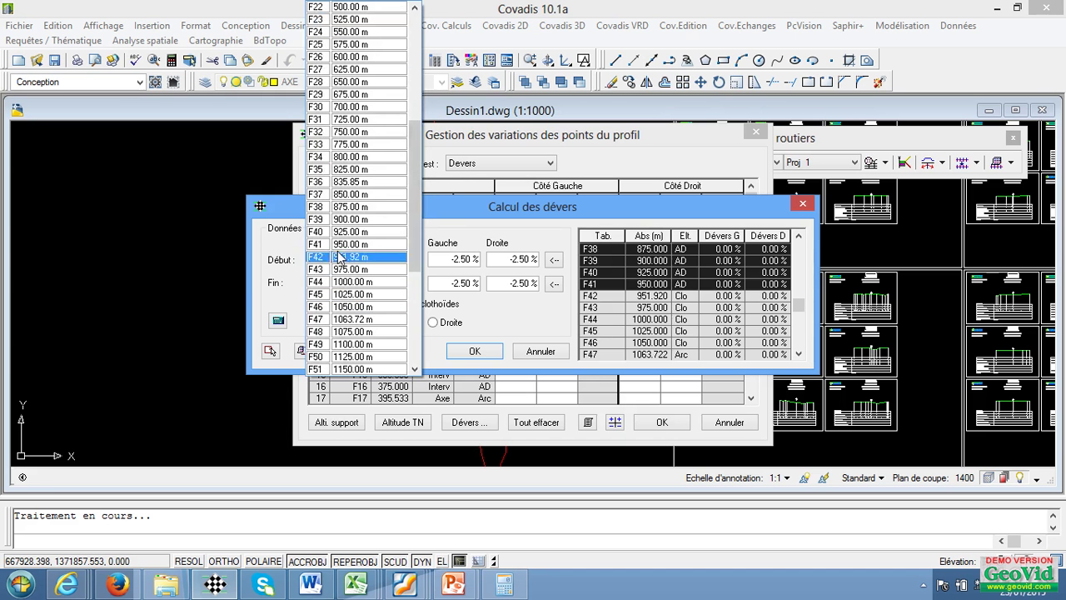
{"action": "left_click", "coordinate": [336, 245]}
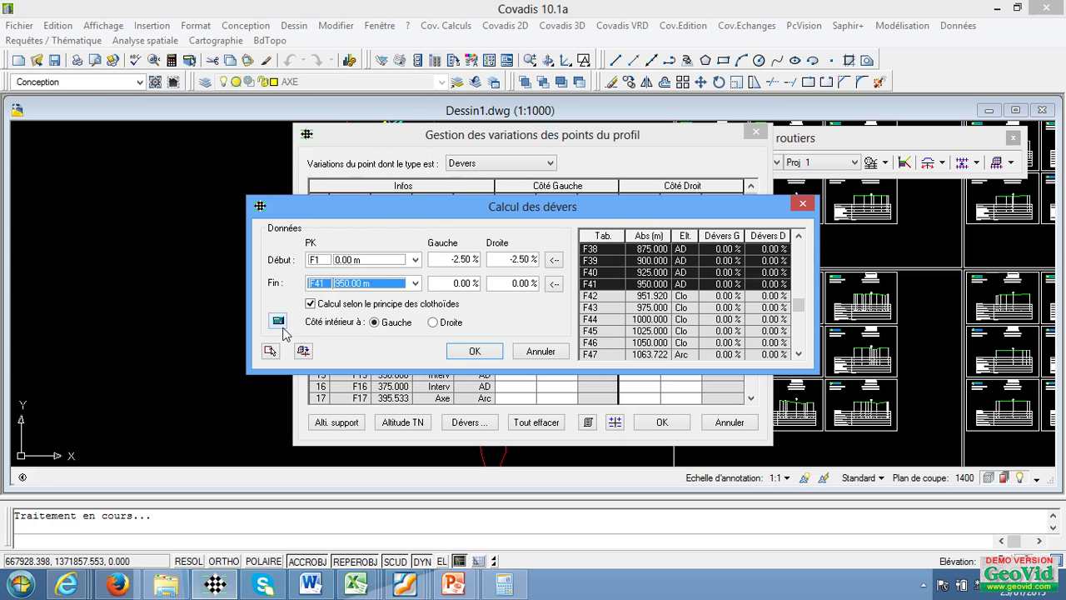
{"action": "left_click", "coordinate": [278, 321]}
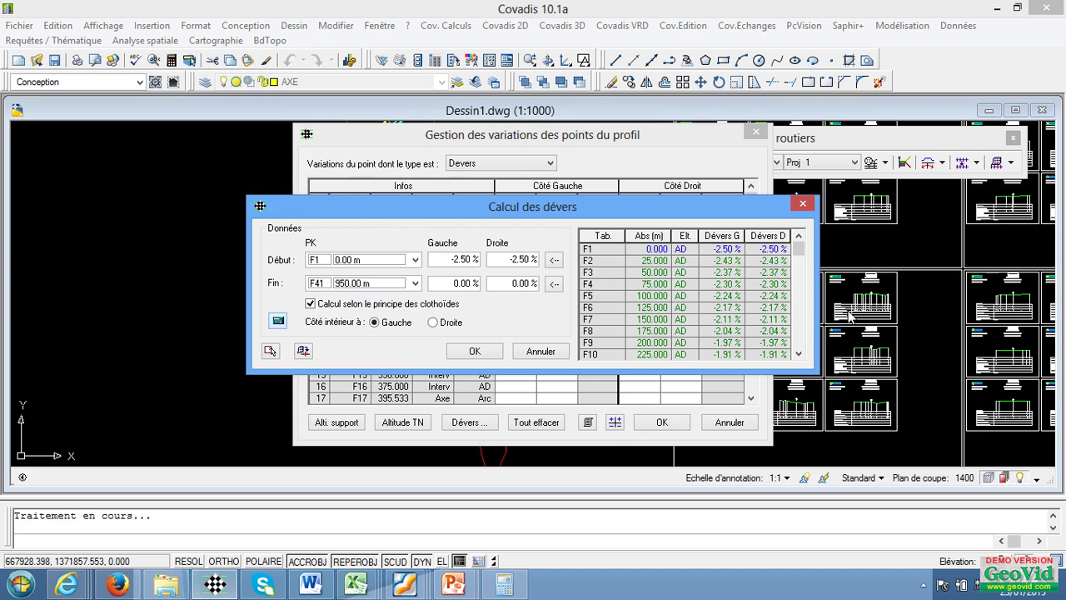
{"action": "left_click_drag", "start_coordinate": [804, 250], "coordinate": [799, 300]}
{"action": "left_click", "coordinate": [799, 354]}
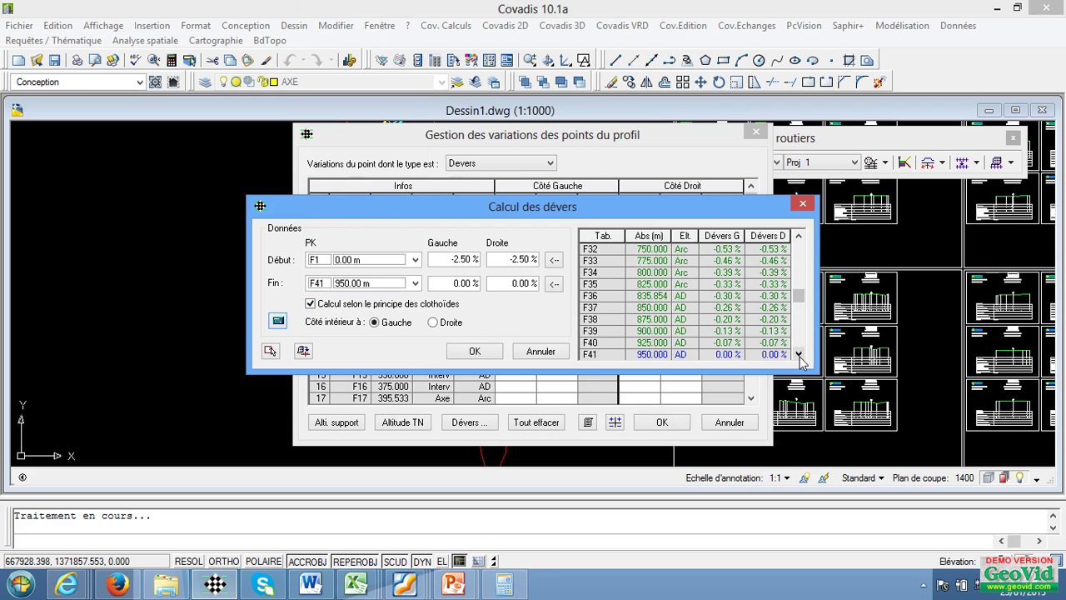
{"action": "left_click", "coordinate": [799, 355]}
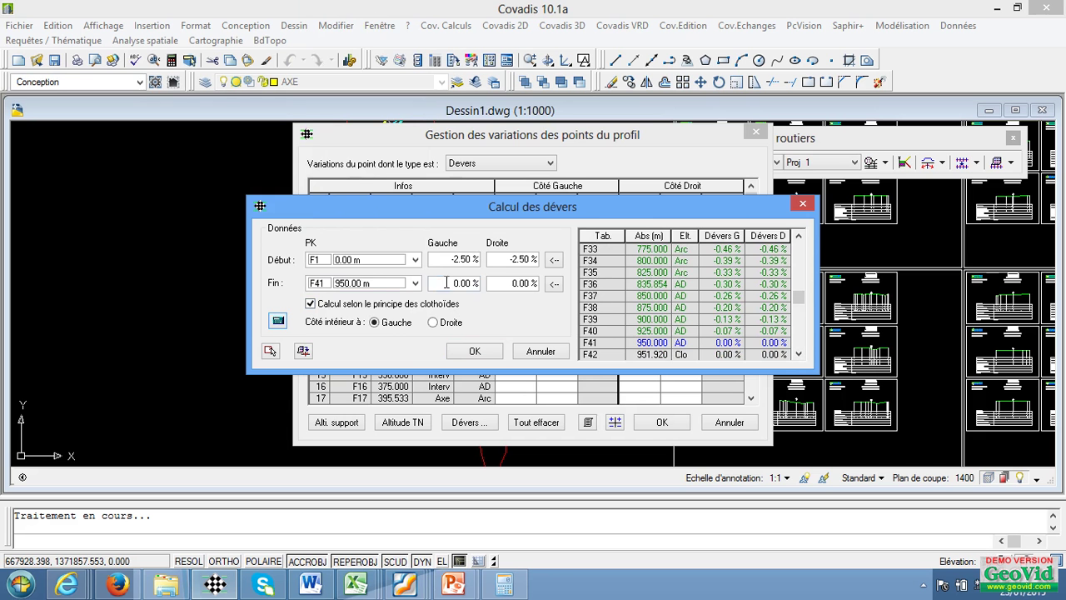
- Enter -2.50 % left and right at F41, recompute, and check F41's crossfall
{"action": "left_click_drag", "start_coordinate": [448, 283], "coordinate": [541, 285]}
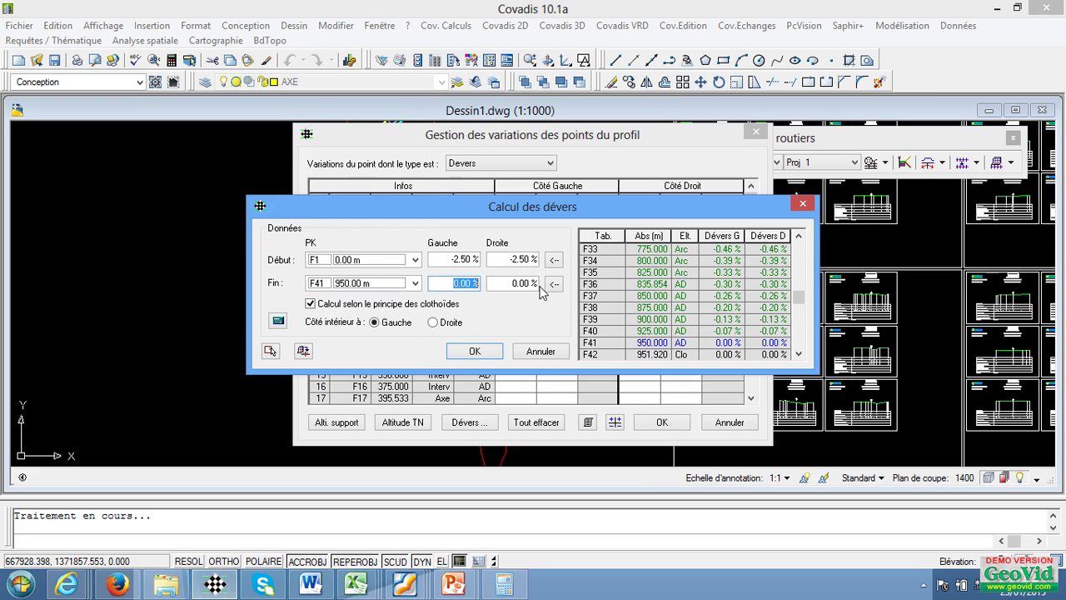
{"action": "key", "text": "BackSpace"}
{"action": "type", "text": "-2.5"}
{"action": "key", "text": "Tab"}
{"action": "type", "text": "-"}
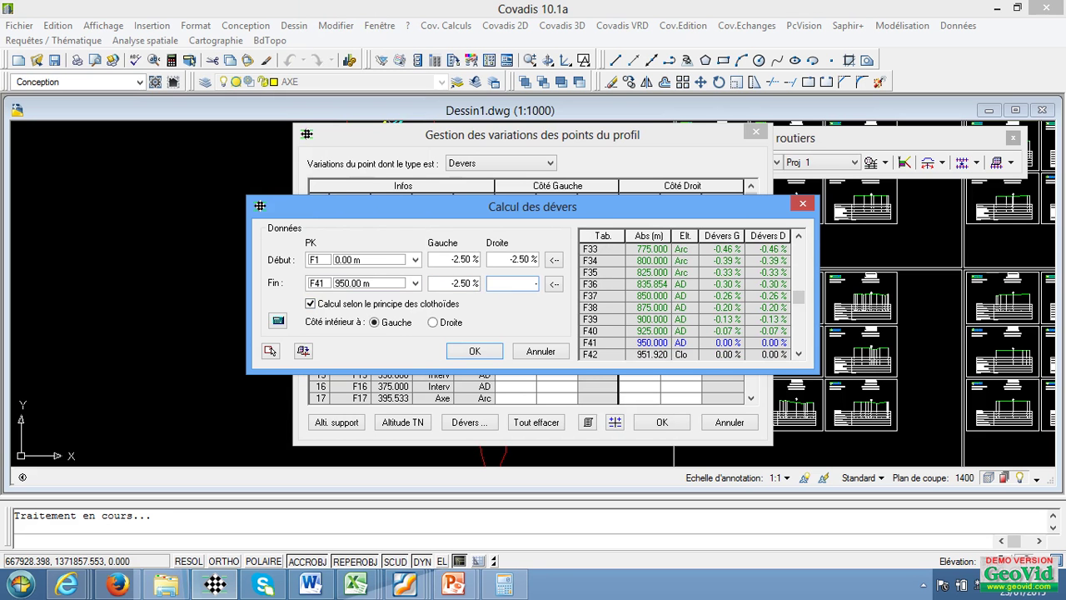
{"action": "type", "text": "2.5"}
{"action": "left_click", "coordinate": [278, 320]}
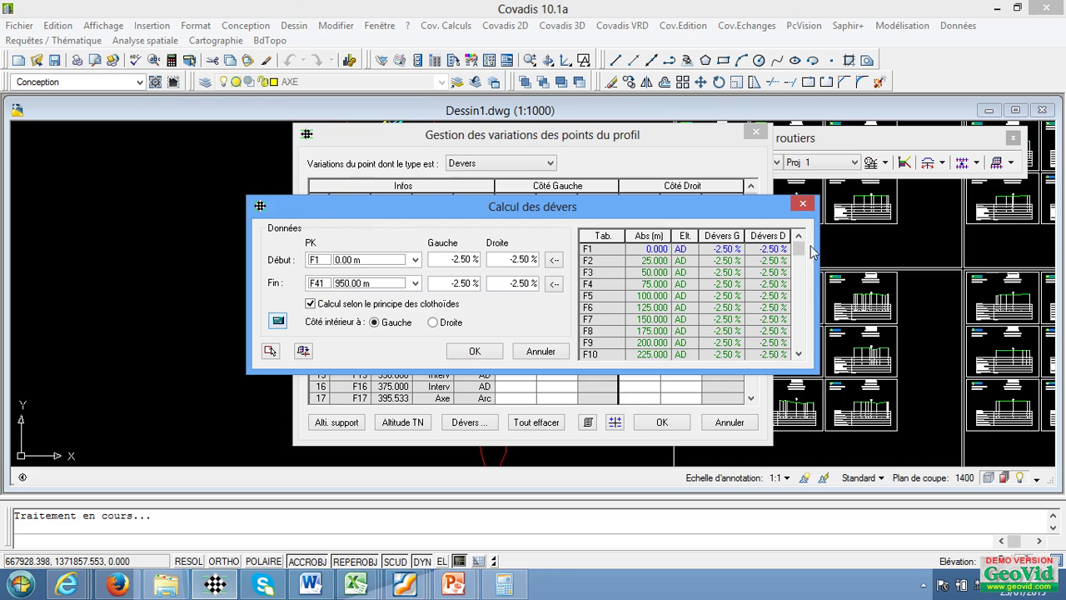
{"action": "left_click_drag", "start_coordinate": [798, 248], "coordinate": [802, 324]}
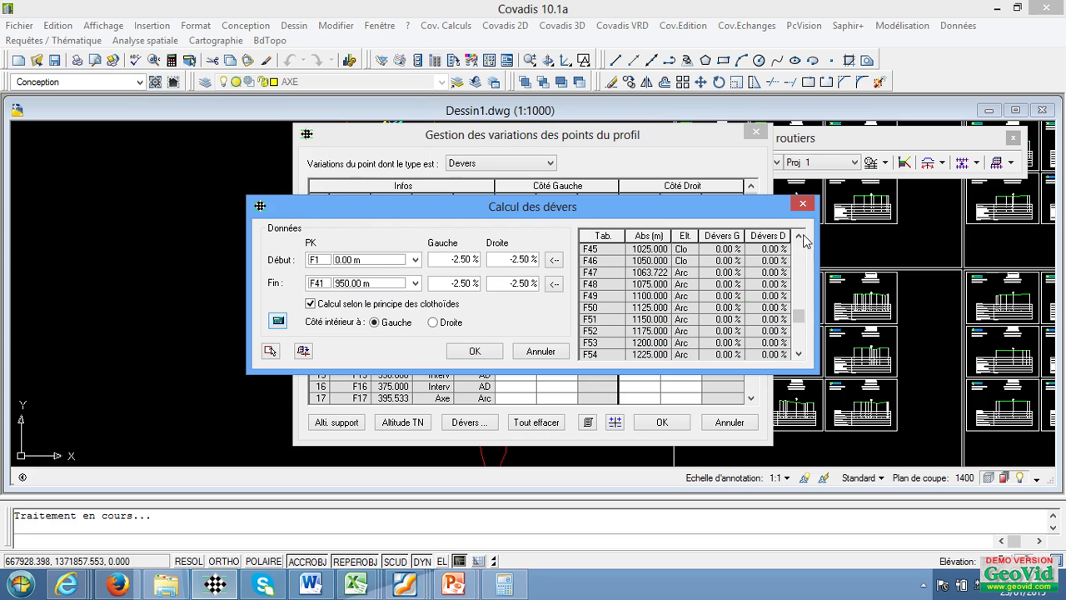
{"action": "left_click", "coordinate": [798, 237]}
{"action": "left_click", "coordinate": [798, 236]}
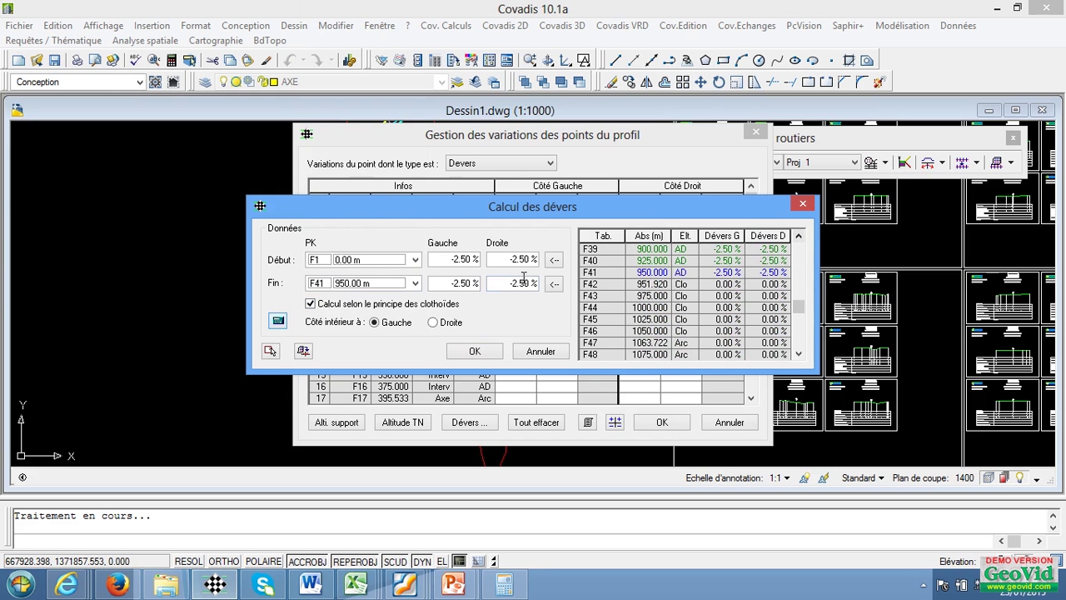
{"action": "left_click", "coordinate": [595, 273]}
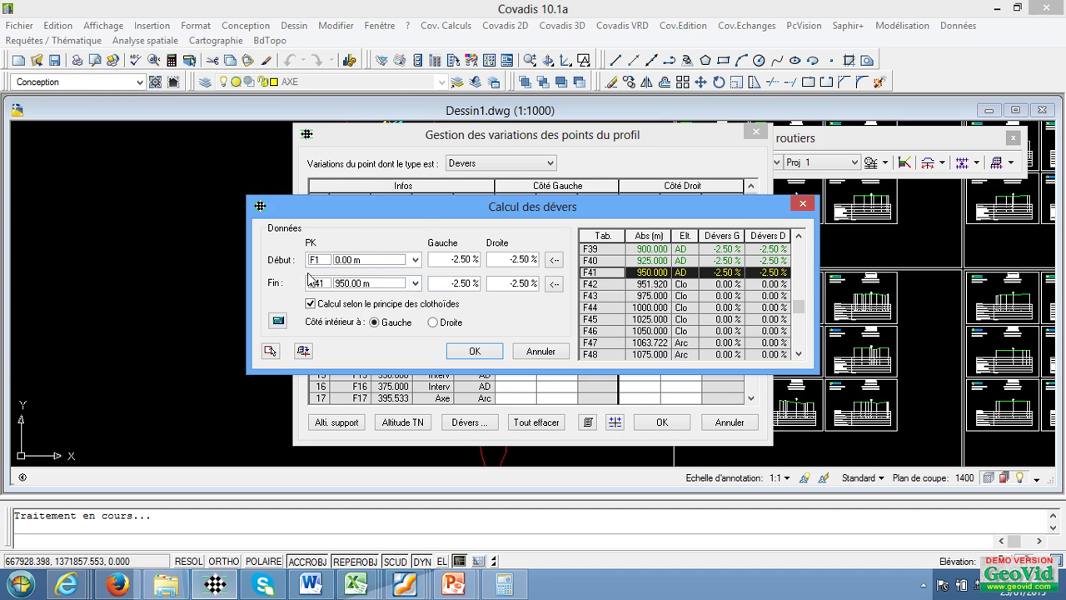
- Set the crossfall range to start at F41 and end at F47
{"action": "left_click", "coordinate": [415, 260]}
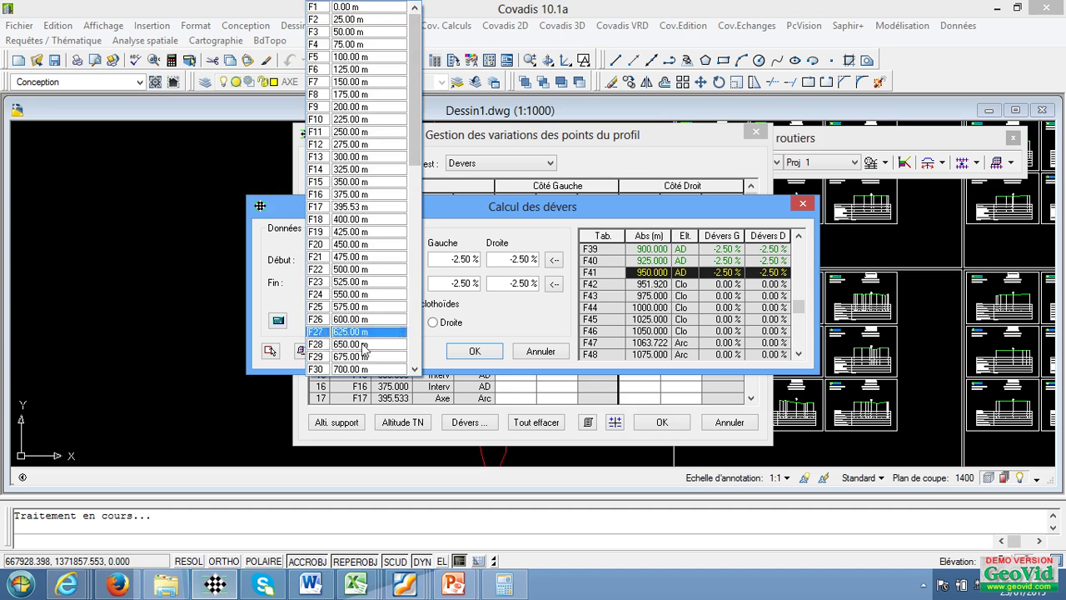
{"action": "left_click", "coordinate": [414, 370]}
{"action": "left_click", "coordinate": [414, 371]}
{"action": "left_click", "coordinate": [414, 371]}
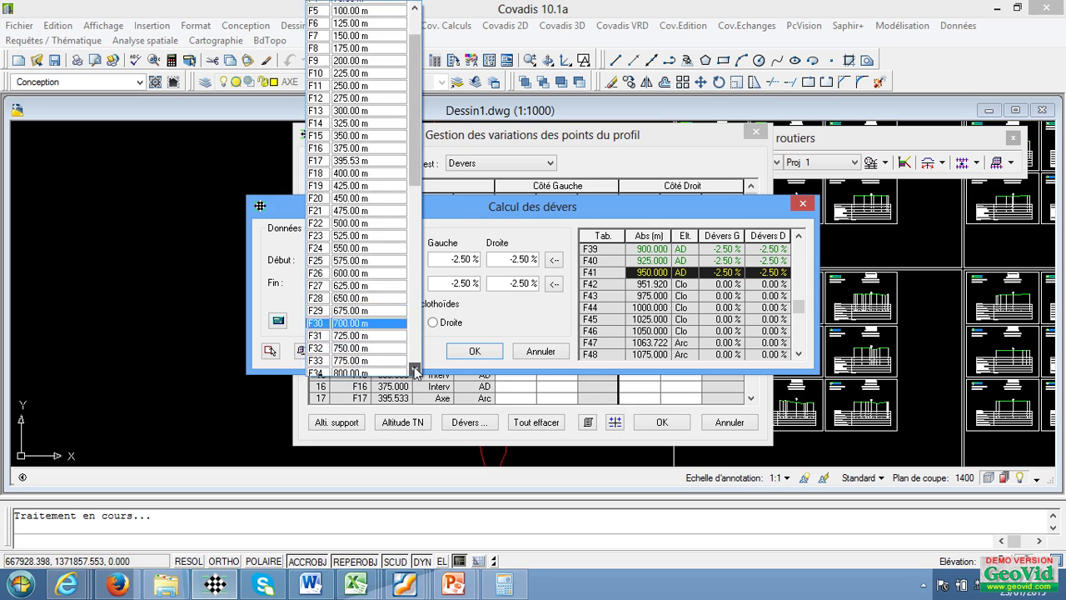
{"action": "left_click", "coordinate": [414, 371]}
{"action": "left_click", "coordinate": [414, 370]}
{"action": "left_click", "coordinate": [415, 371]}
{"action": "left_click", "coordinate": [415, 371]}
{"action": "left_click", "coordinate": [414, 371]}
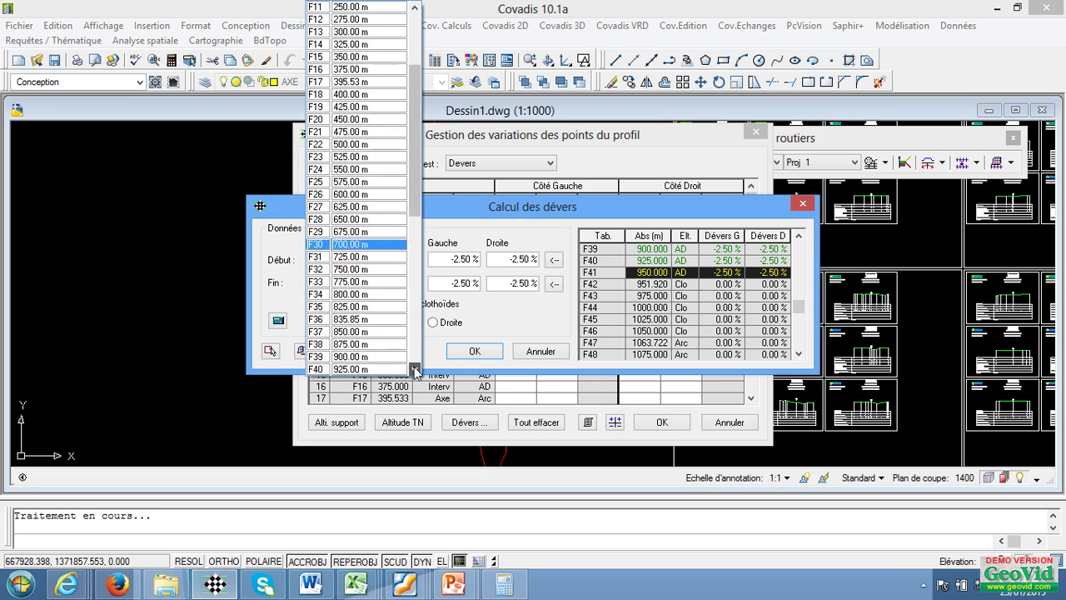
{"action": "left_click", "coordinate": [415, 371]}
{"action": "left_click", "coordinate": [415, 371]}
{"action": "left_click", "coordinate": [415, 370]}
{"action": "left_click", "coordinate": [415, 371]}
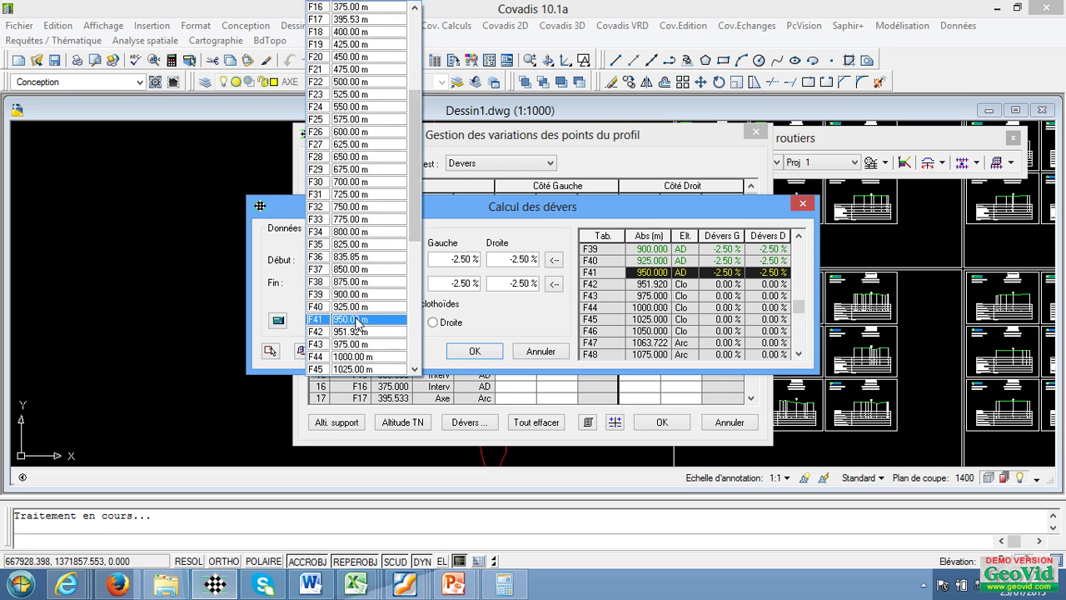
{"action": "left_click", "coordinate": [358, 319]}
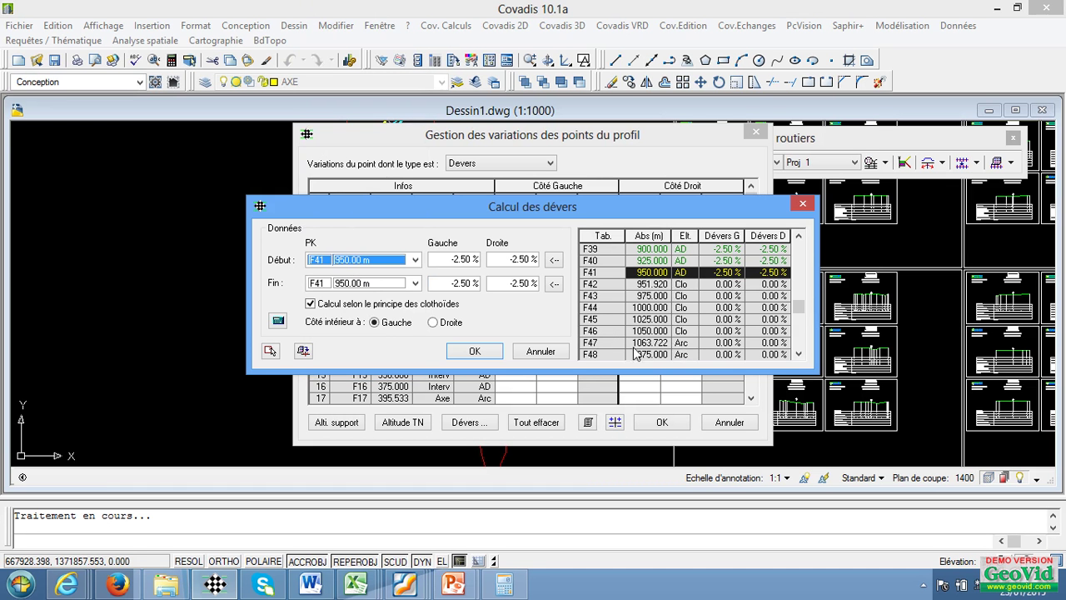
{"action": "left_click", "coordinate": [415, 284]}
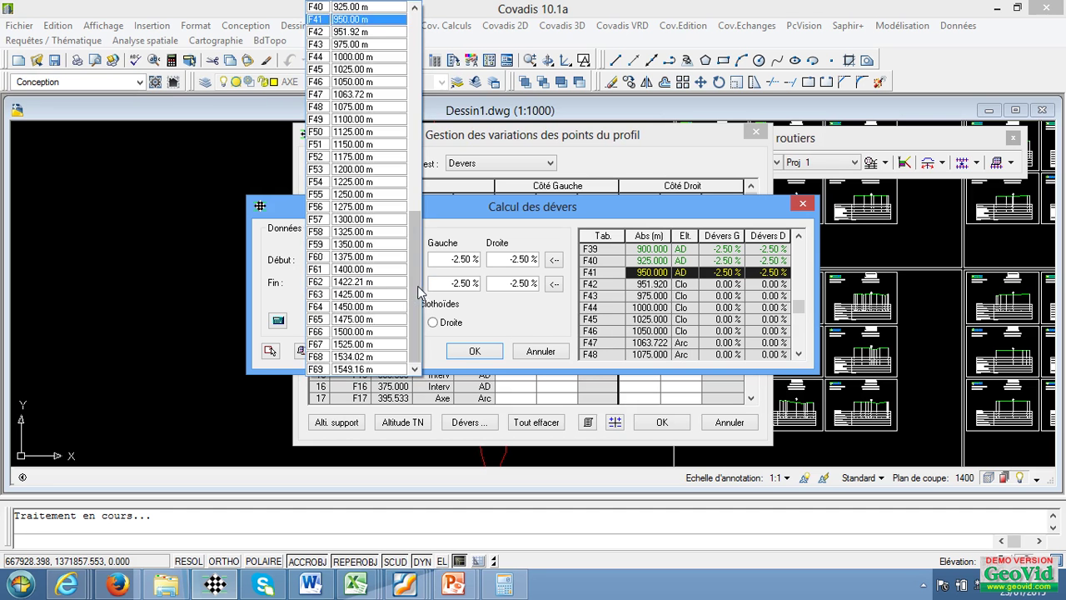
{"action": "left_click", "coordinate": [341, 94]}
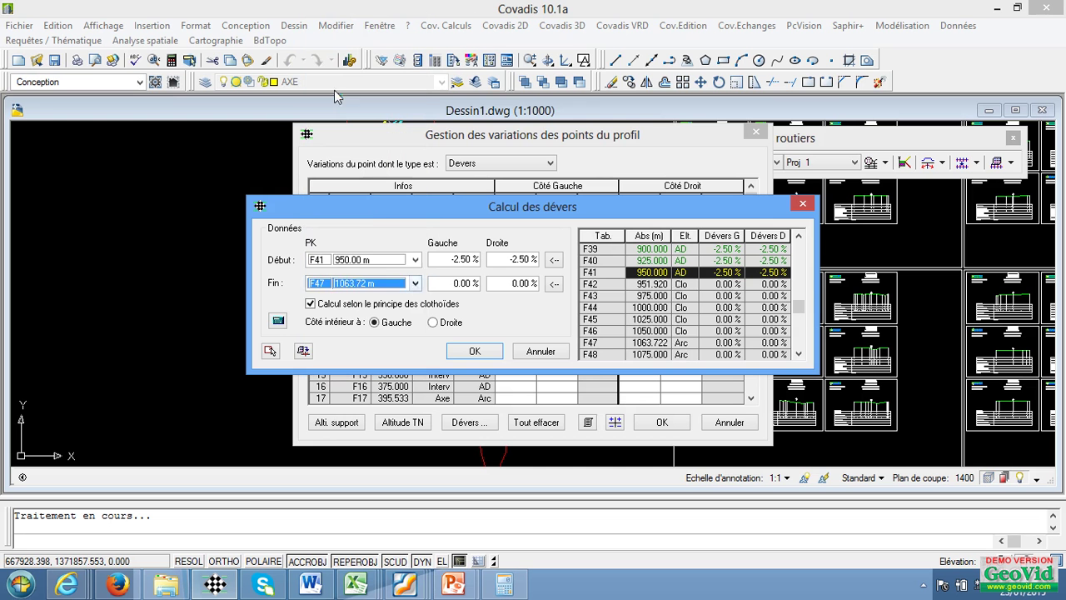
- Enter 4 % left and -4 % right at F47 and compute the transition
{"action": "left_click", "coordinate": [455, 284]}
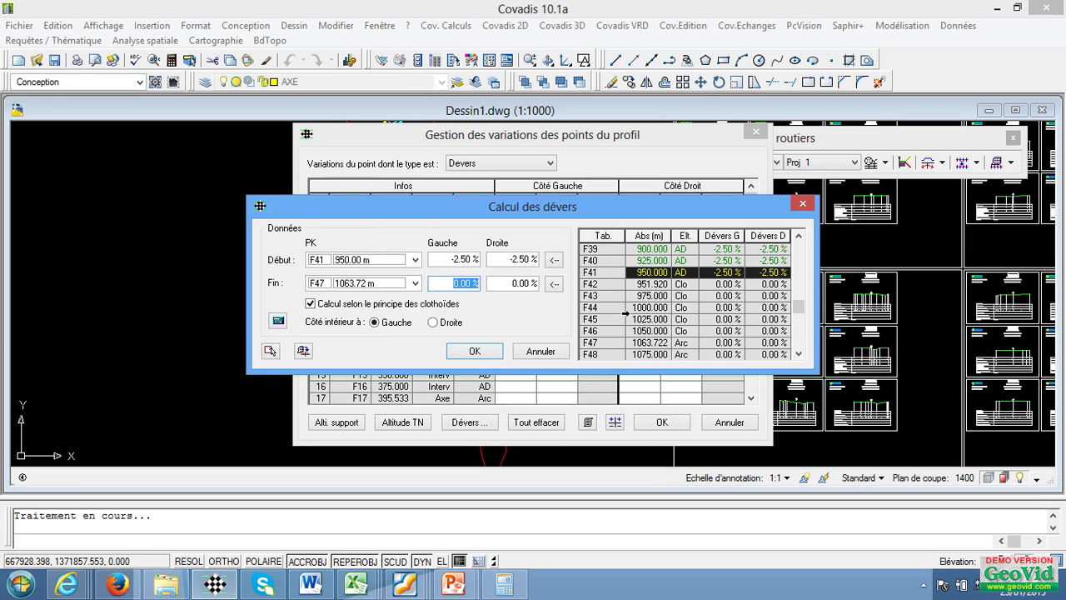
{"action": "type", "text": "4"}
{"action": "key", "text": "Tab"}
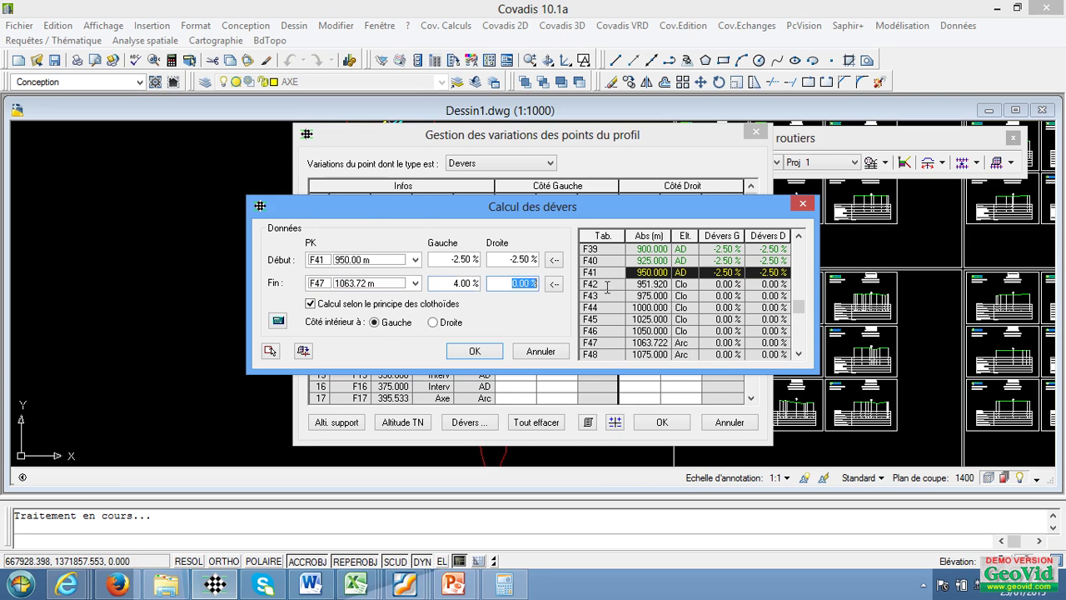
{"action": "type", "text": "-"}
{"action": "type", "text": "4"}
{"action": "left_click", "coordinate": [279, 321]}
{"action": "left_click", "coordinate": [797, 354]}
{"action": "left_click", "coordinate": [797, 354]}
{"action": "left_click", "coordinate": [798, 354]}
{"action": "left_click_drag", "start_coordinate": [597, 284], "coordinate": [625, 287]}
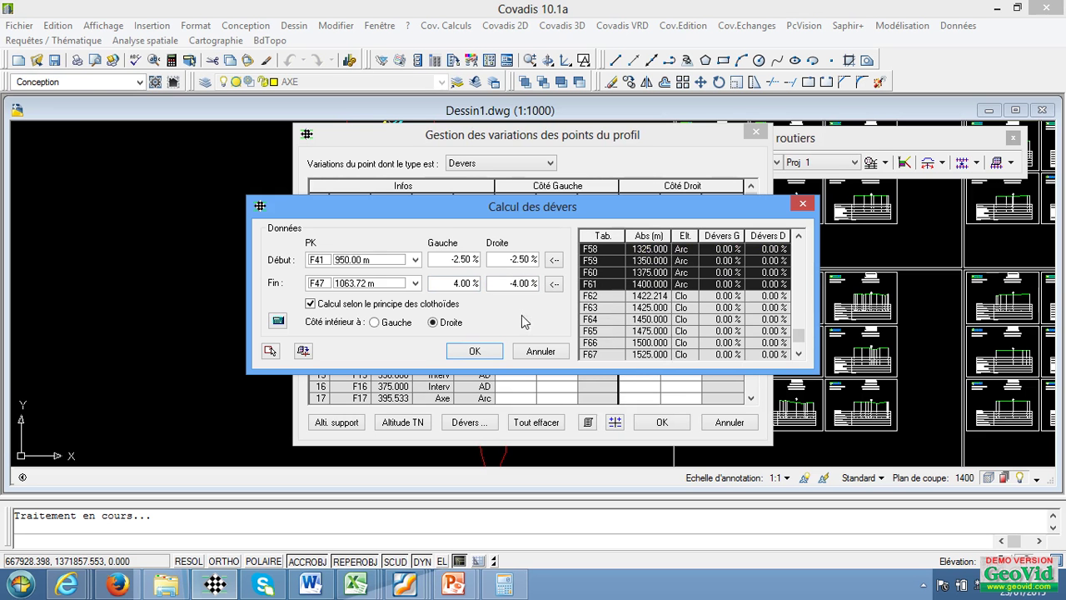
- Compute F47 to F61 at 4 % left and -4 % right, then select rows F61–F69
{"action": "left_click", "coordinate": [414, 260]}
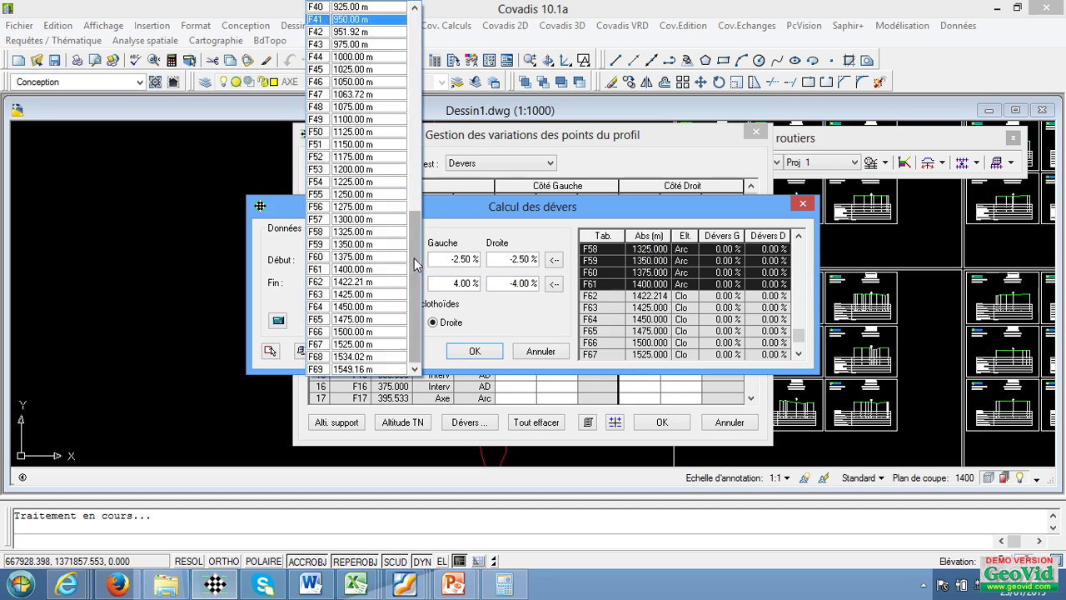
{"action": "left_click", "coordinate": [360, 96]}
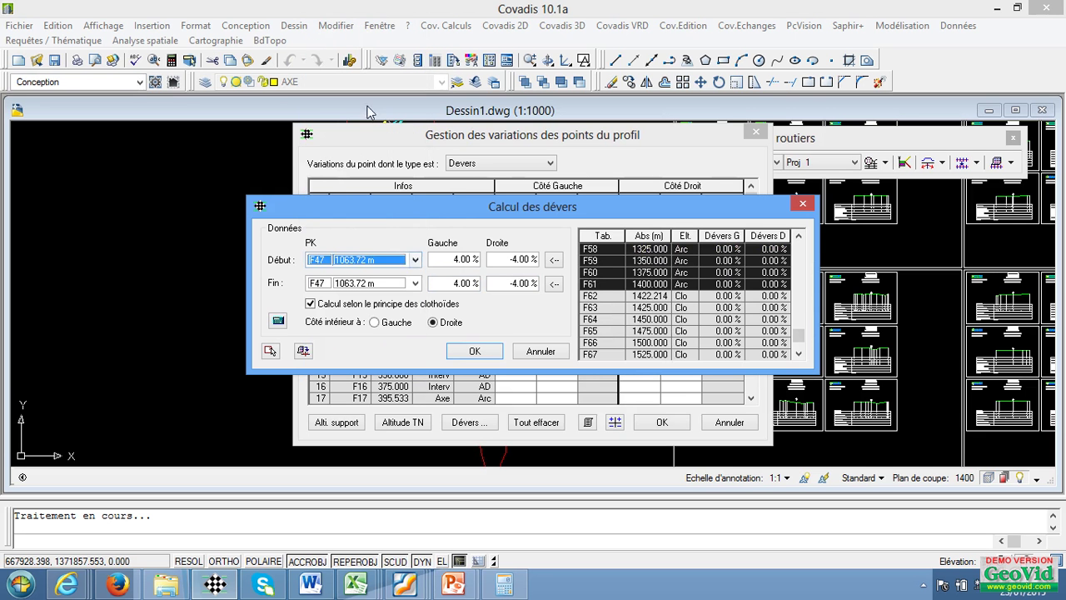
{"action": "left_click", "coordinate": [415, 283]}
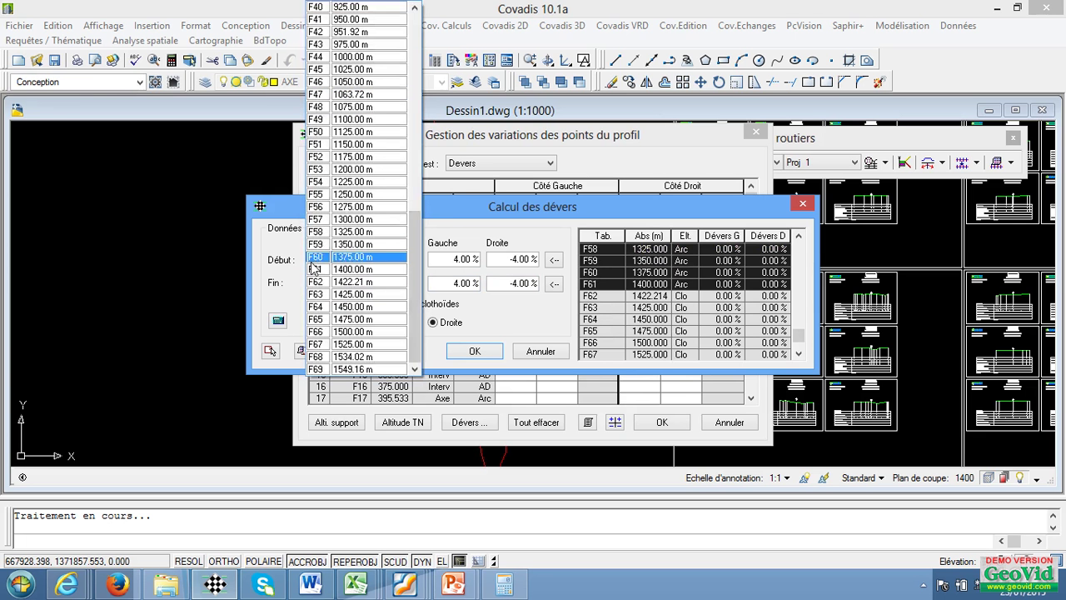
{"action": "left_click", "coordinate": [367, 268]}
{"action": "key", "text": "Tab"}
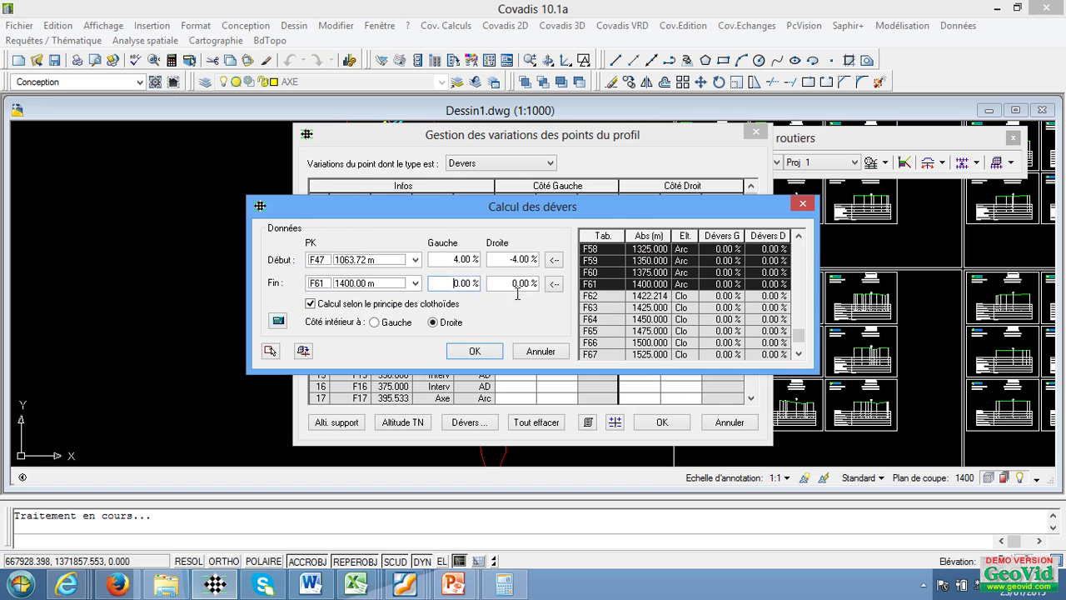
{"action": "type", "text": "4"}
{"action": "key", "text": "Tab"}
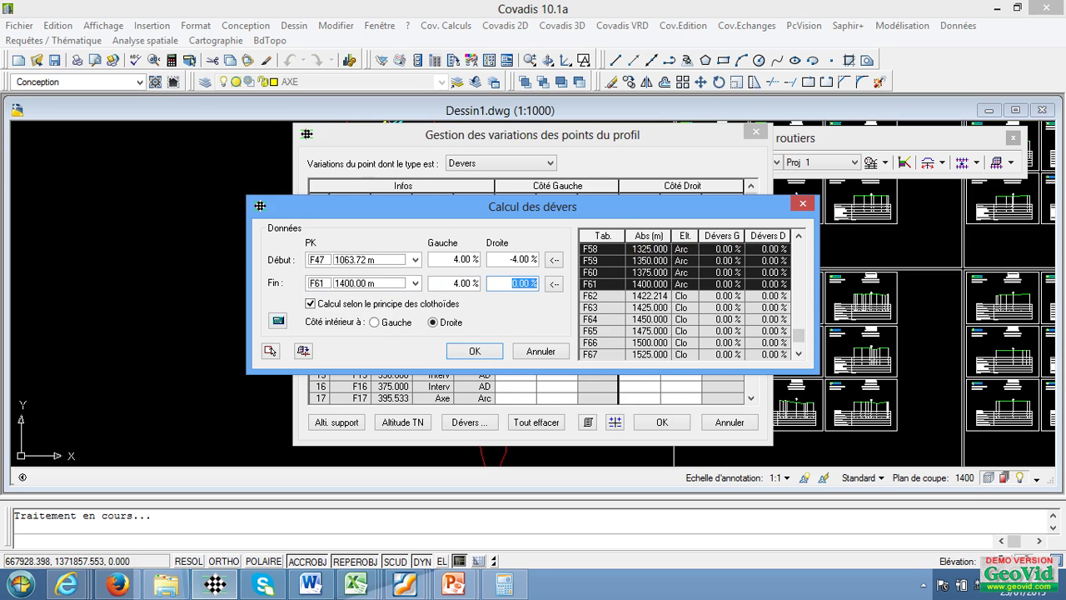
{"action": "type", "text": "-4"}
{"action": "left_click", "coordinate": [273, 321]}
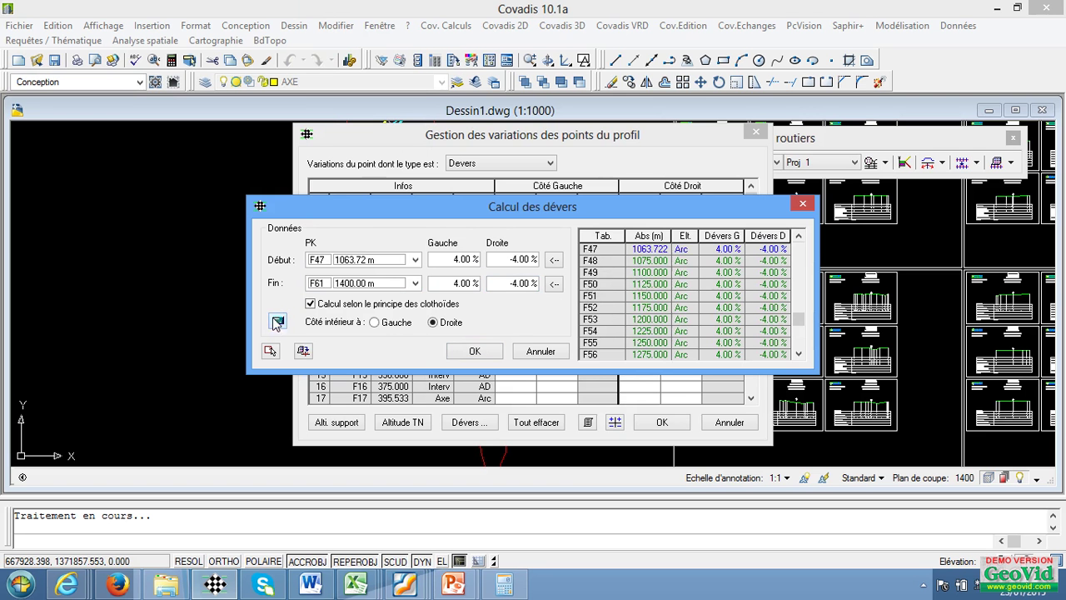
{"action": "left_click", "coordinate": [799, 354]}
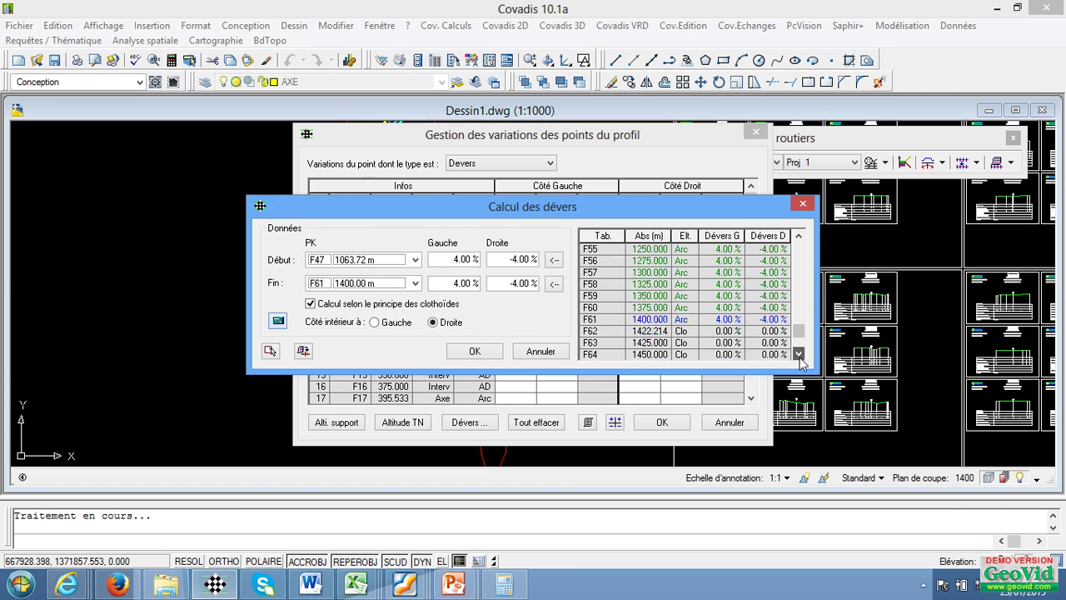
{"action": "left_click", "coordinate": [798, 354]}
{"action": "left_click_drag", "start_coordinate": [596, 296], "coordinate": [593, 367]}
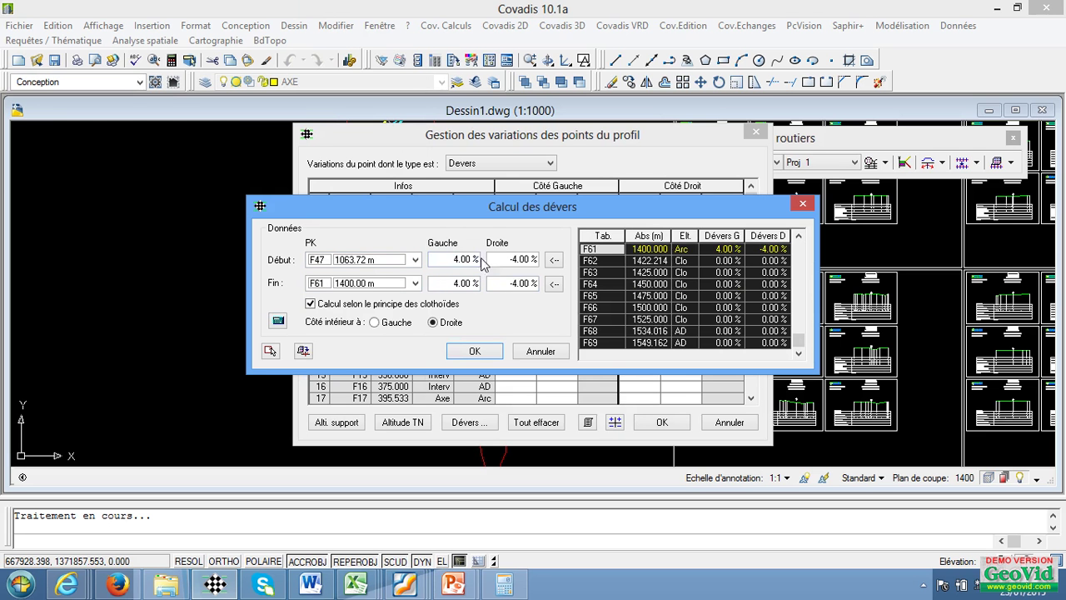
- Compute crossfalls from F61 to F69 ending at -2.50 % on both sides
{"action": "left_click", "coordinate": [412, 260]}
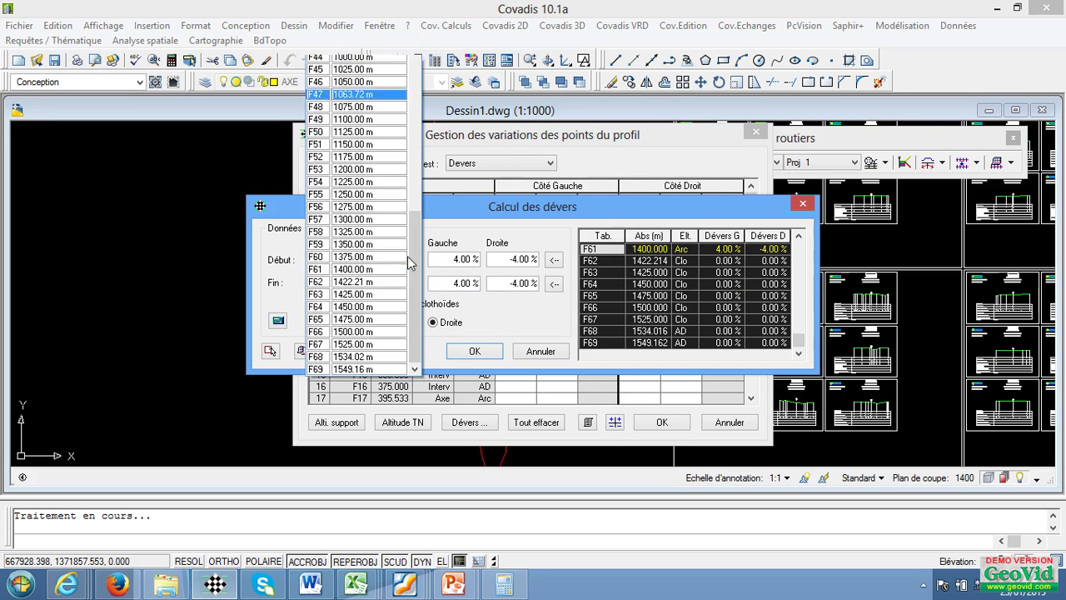
{"action": "left_click", "coordinate": [341, 269]}
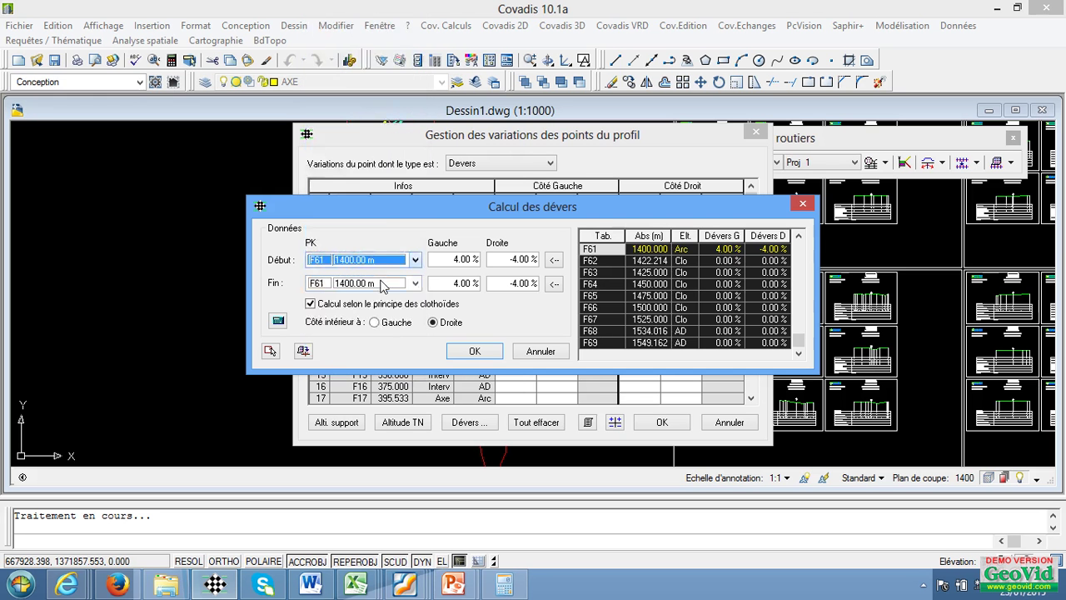
{"action": "left_click", "coordinate": [414, 259]}
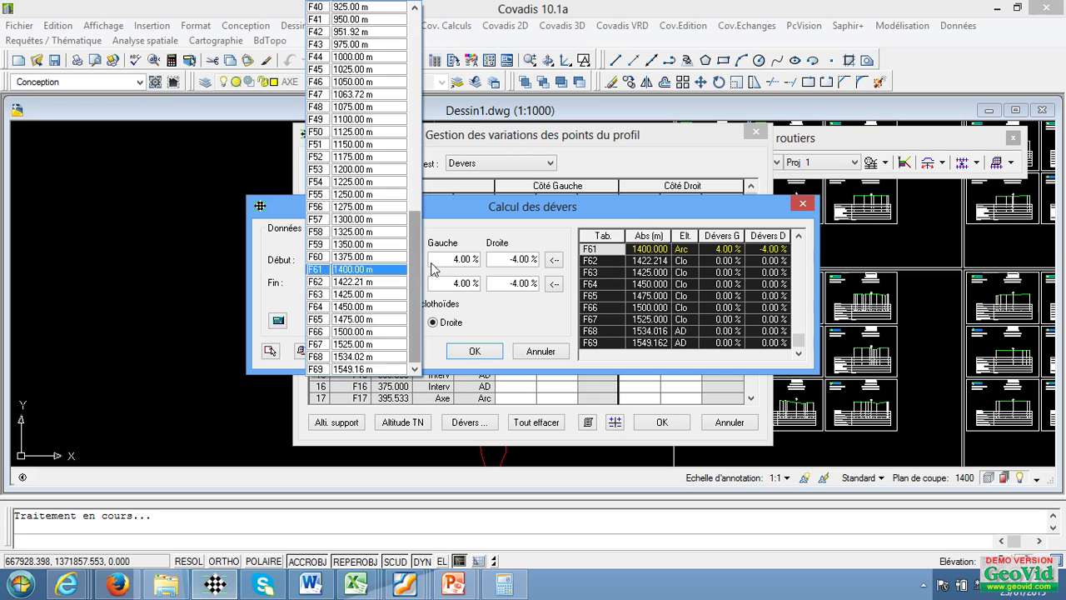
{"action": "left_click", "coordinate": [391, 370]}
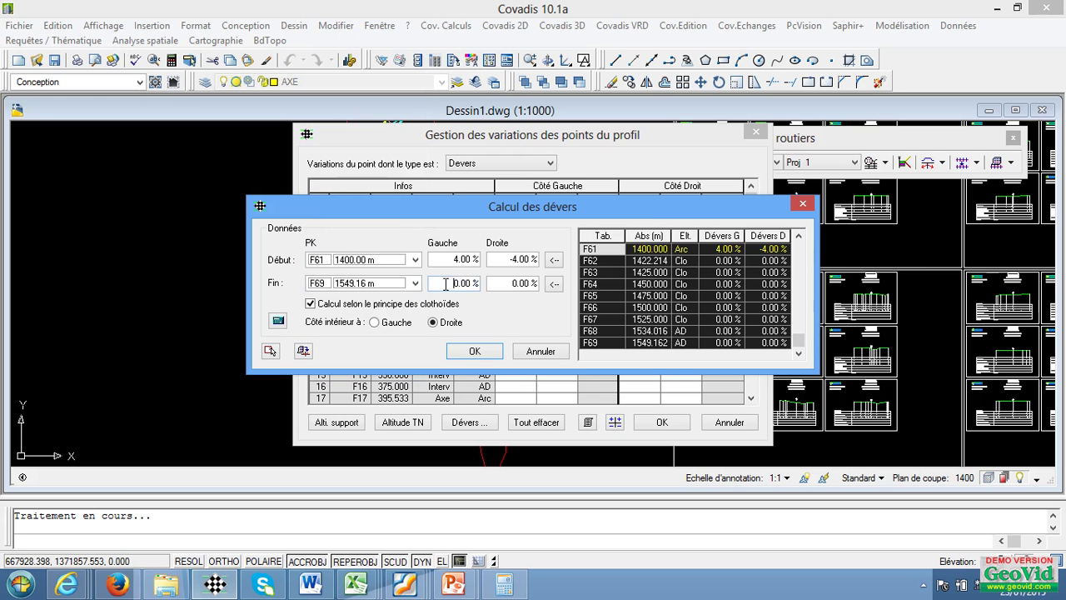
{"action": "key", "text": "Tab"}
{"action": "type", "text": "-"}
{"action": "key", "text": "Tab"}
{"action": "type", "text": "-"}
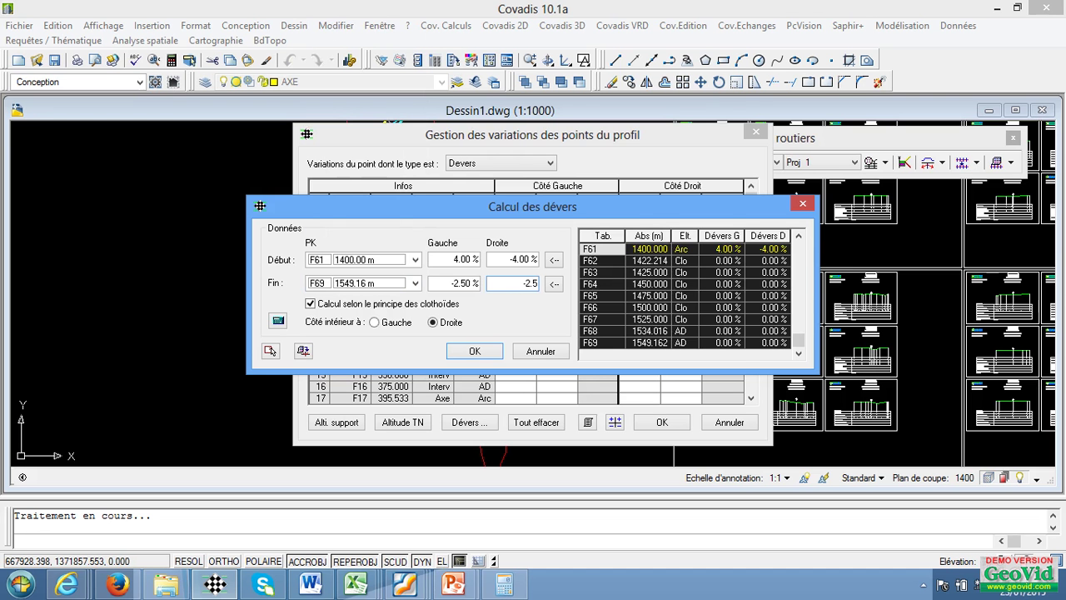
{"action": "left_click", "coordinate": [278, 321]}
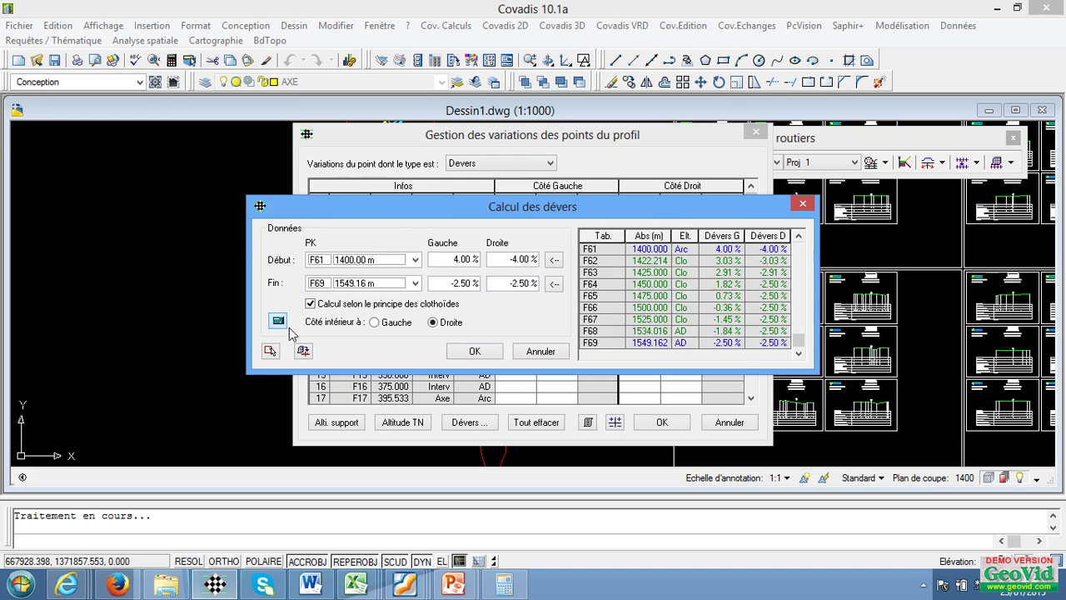
- Accept and apply the crossfall variations, then select the Chaussée point type
{"action": "left_click", "coordinate": [480, 354]}
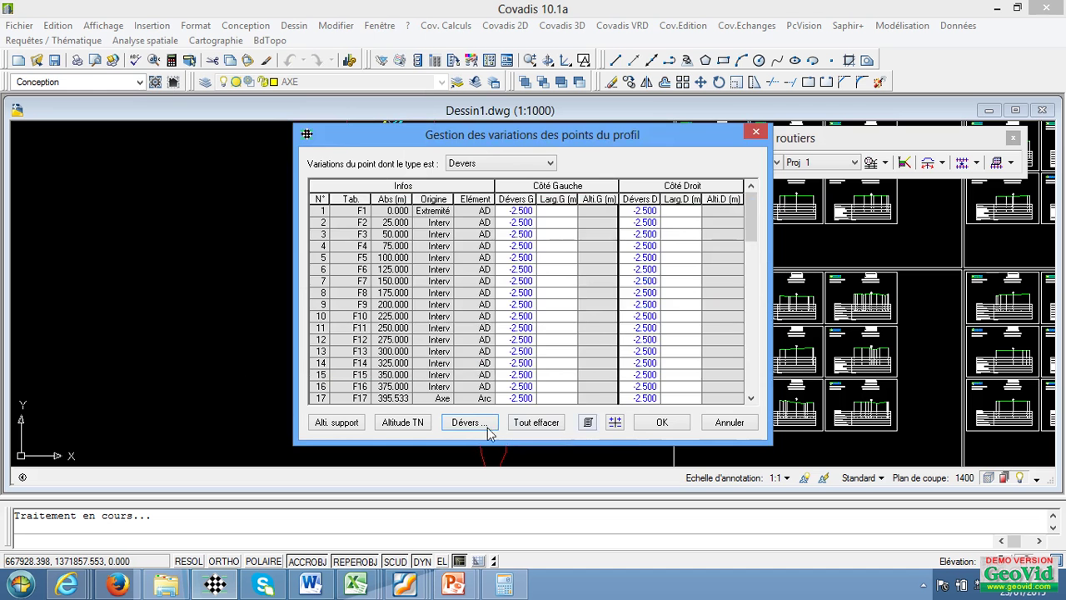
{"action": "left_click", "coordinate": [667, 424]}
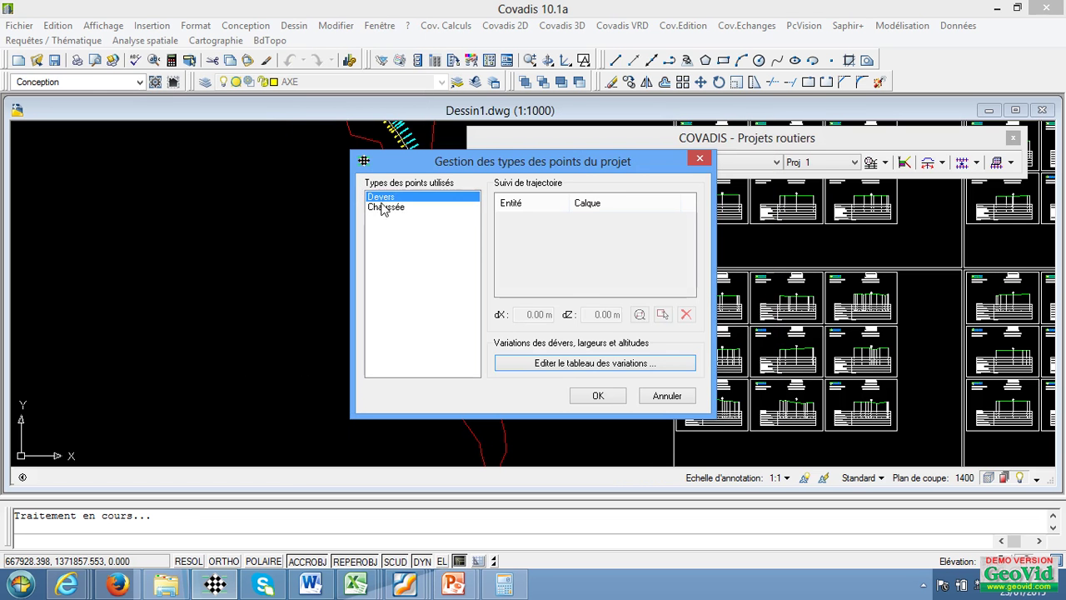
{"action": "left_click", "coordinate": [381, 207]}
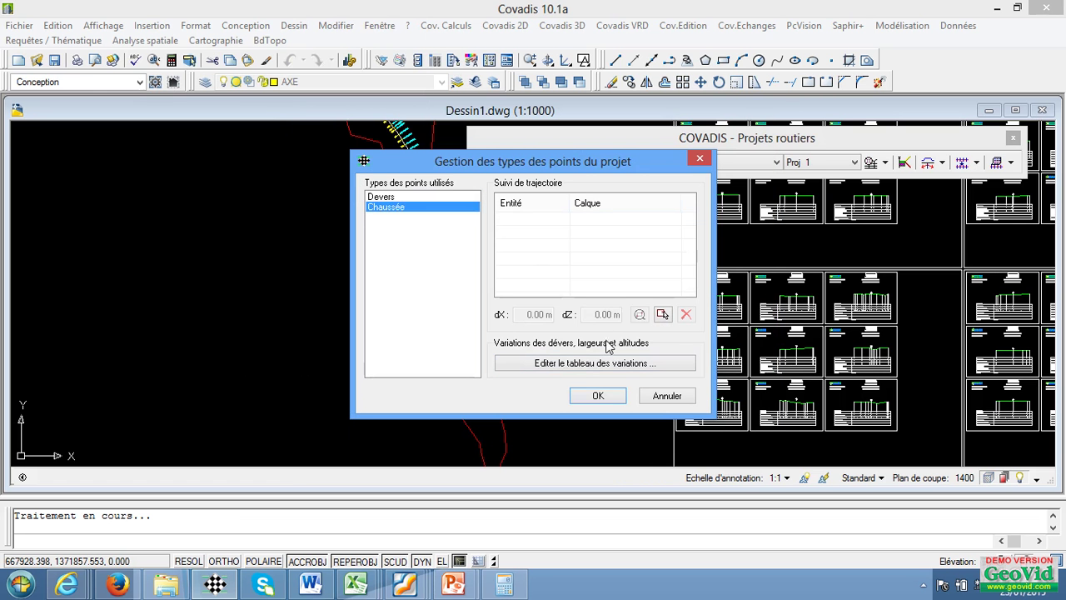
- Open the Chaussée variations table and scroll through its empty width rows as far as F48
{"action": "left_click", "coordinate": [550, 364]}
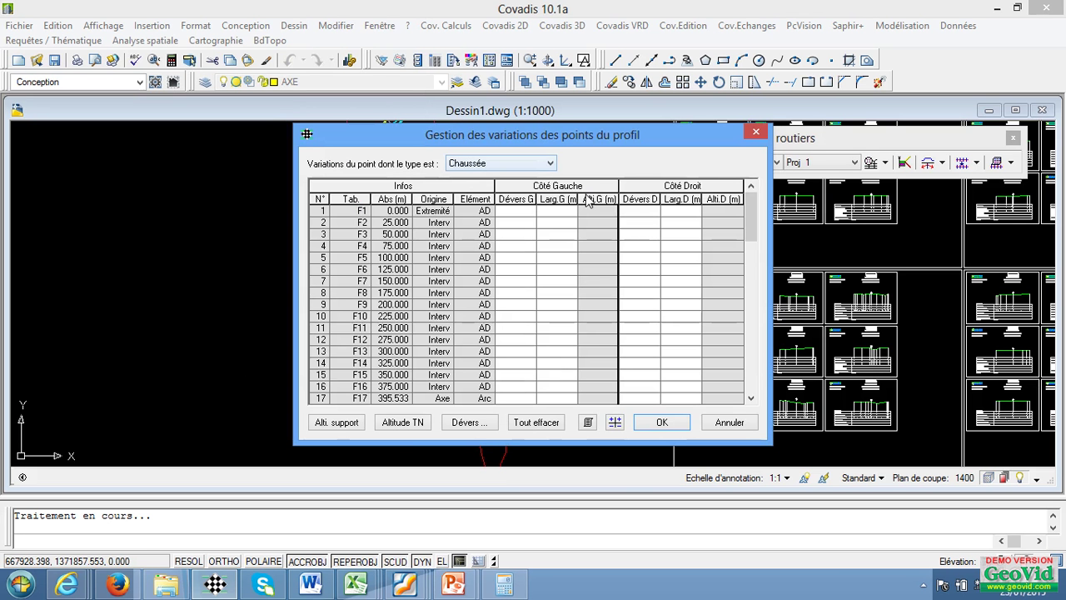
{"action": "left_click", "coordinate": [564, 213]}
{"action": "left_click_drag", "start_coordinate": [755, 239], "coordinate": [734, 358]}
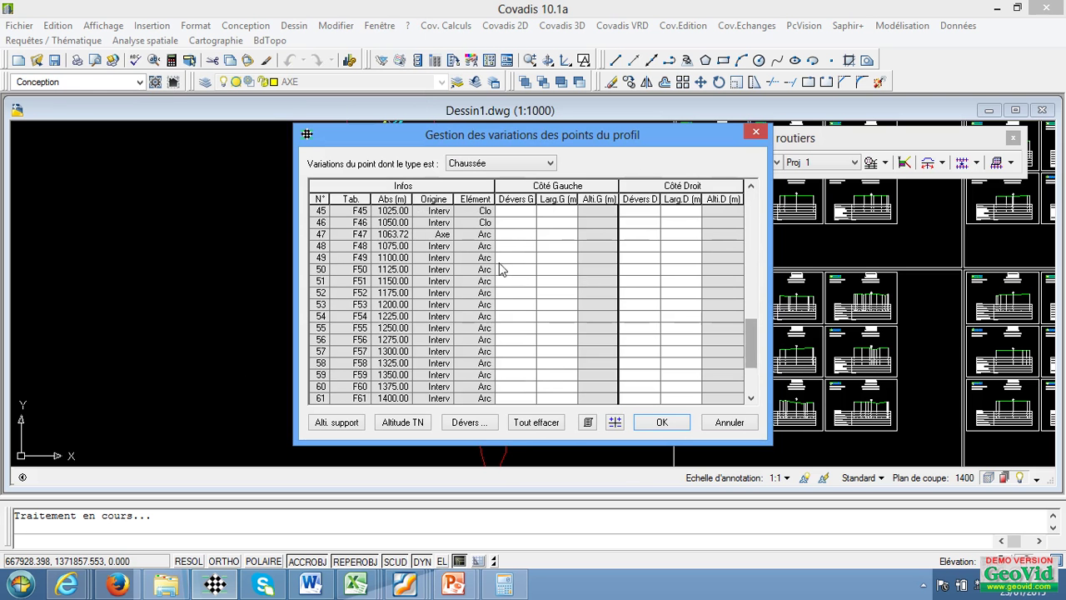
{"action": "left_click", "coordinate": [557, 245]}
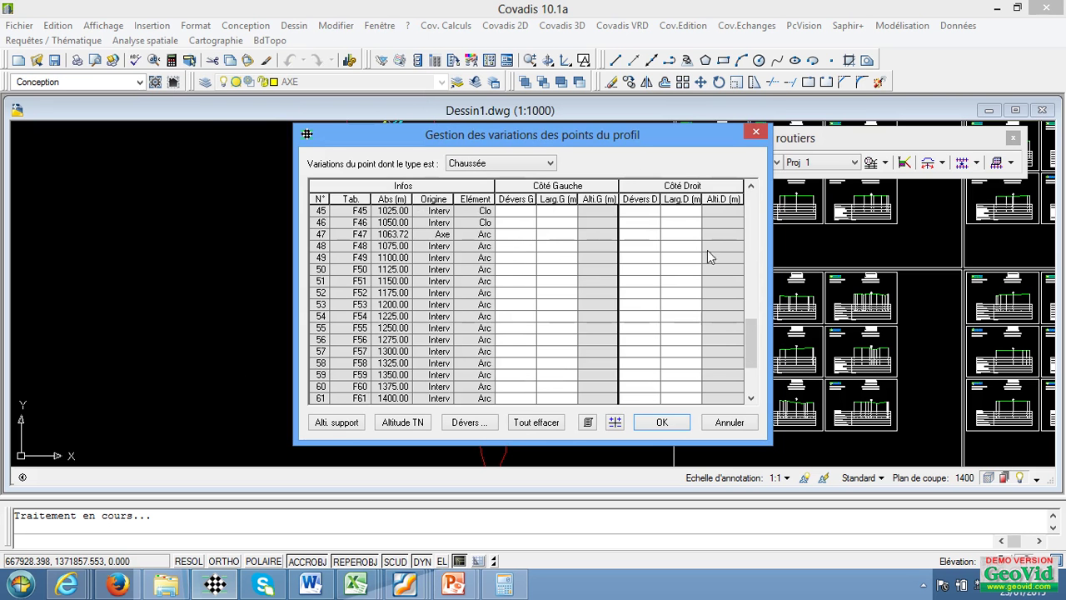
{"action": "left_click_drag", "start_coordinate": [749, 339], "coordinate": [750, 212]}
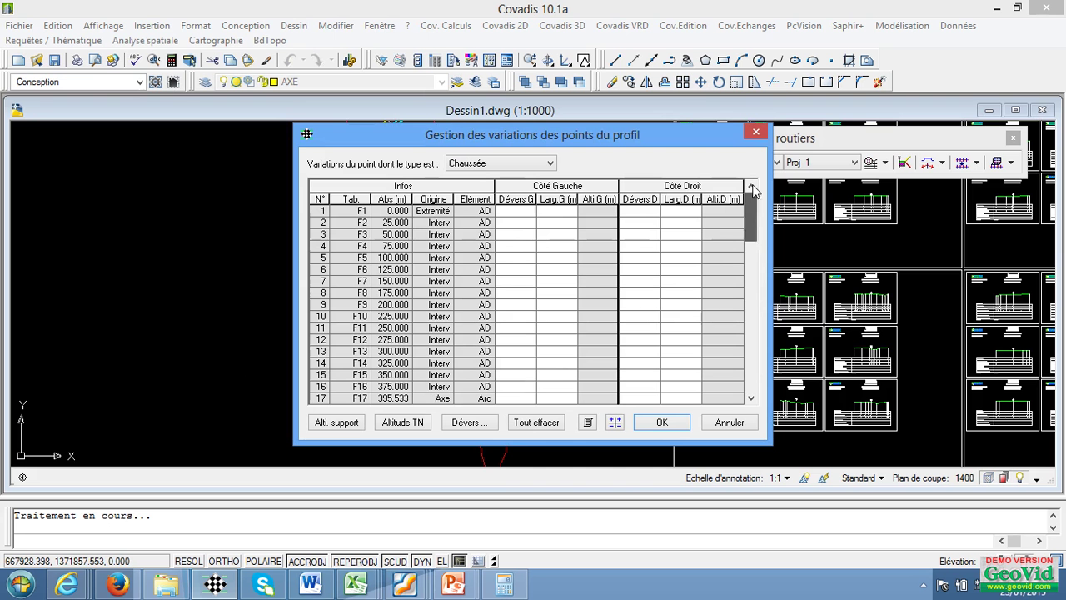
- Enter a 3.5 m left width at F1 and at F47, correcting the mistaken 4 at F47
{"action": "left_click", "coordinate": [560, 212]}
{"action": "type", "text": "3."}
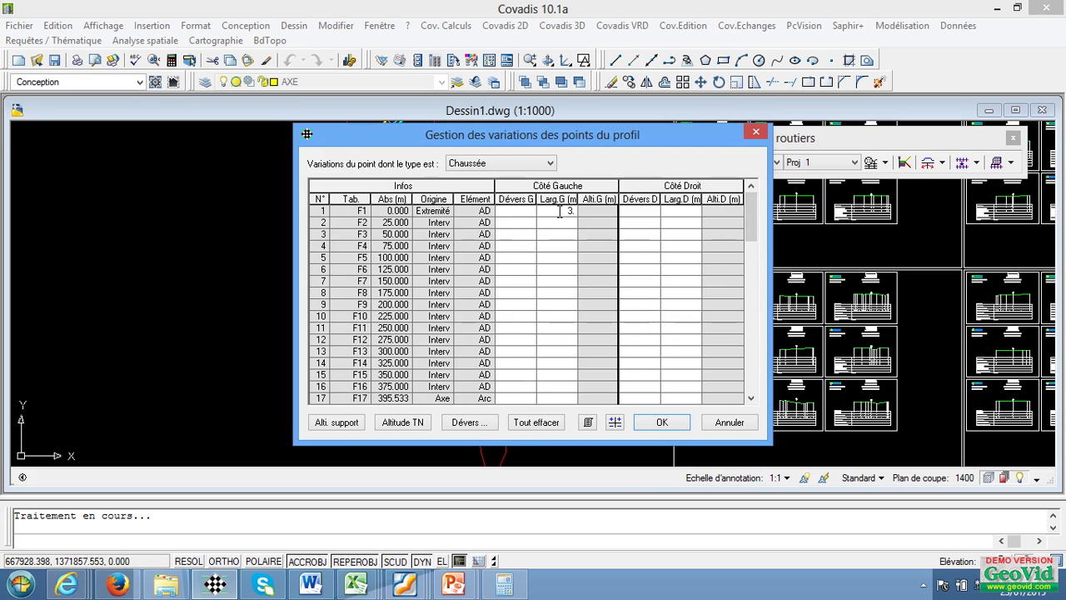
{"action": "type", "text": "5"}
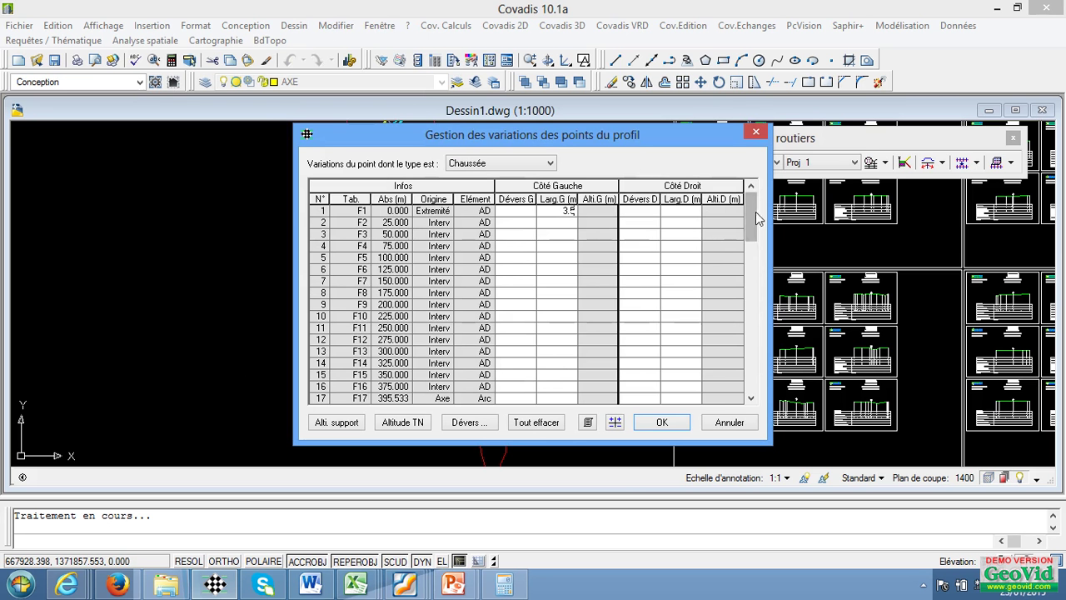
{"action": "left_click_drag", "start_coordinate": [759, 219], "coordinate": [759, 331]}
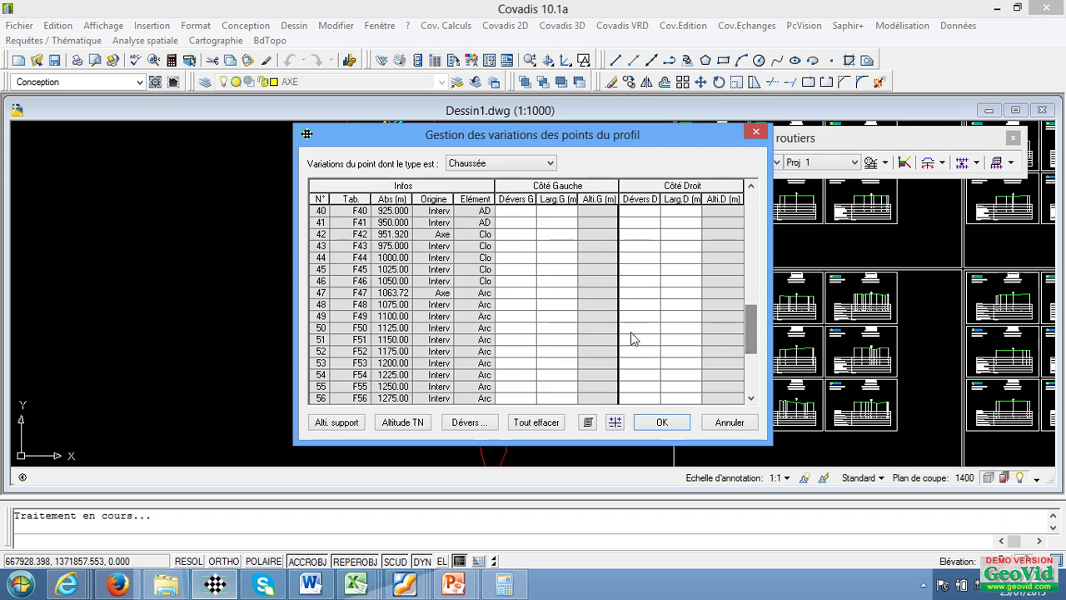
{"action": "left_click", "coordinate": [549, 293]}
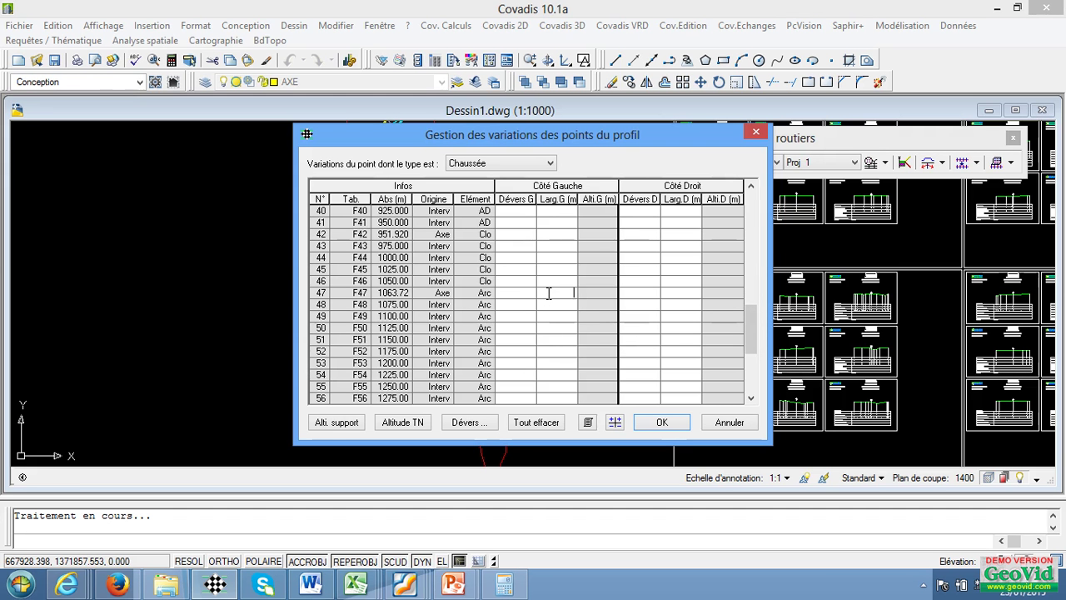
{"action": "type", "text": "4"}
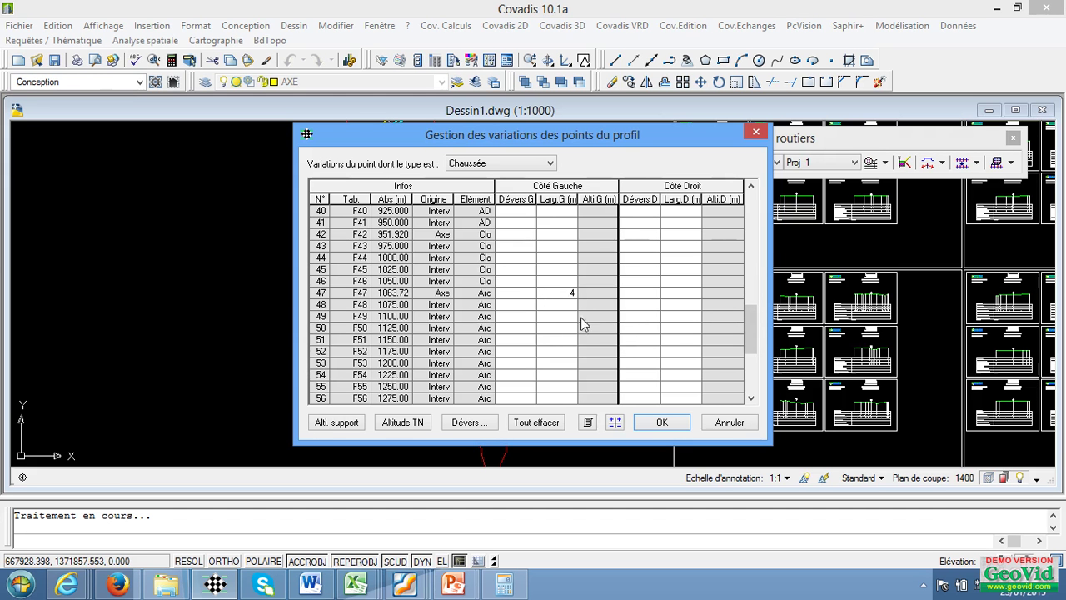
{"action": "left_click", "coordinate": [562, 340]}
{"action": "mouse_move", "coordinate": [746, 322]}
{"action": "left_mouse_down"}
{"action": "mouse_move", "coordinate": [753, 337]}
{"action": "mouse_move", "coordinate": [754, 320]}
{"action": "left_mouse_up"}
{"action": "left_click", "coordinate": [552, 305]}
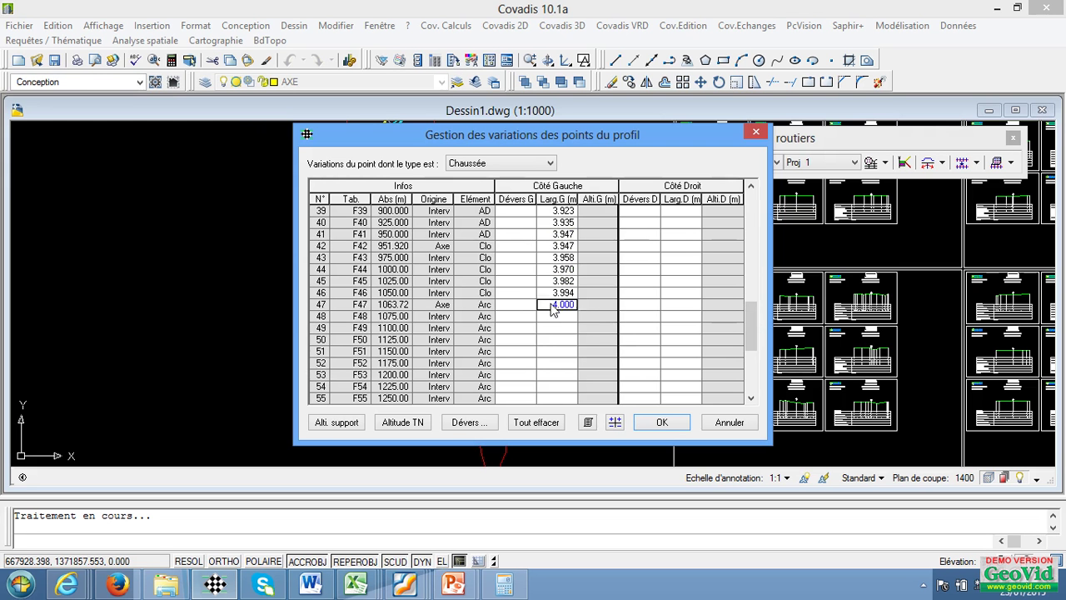
{"action": "left_click_drag", "start_coordinate": [552, 306], "coordinate": [620, 305]}
{"action": "type", "text": "3.5"}
{"action": "left_click", "coordinate": [551, 350]}
- Set the left width to 4 m at F60 and back to 3.5 m at F69
{"action": "scroll", "coordinate": [716, 334], "scroll_direction": "down", "scroll_amount": 2}
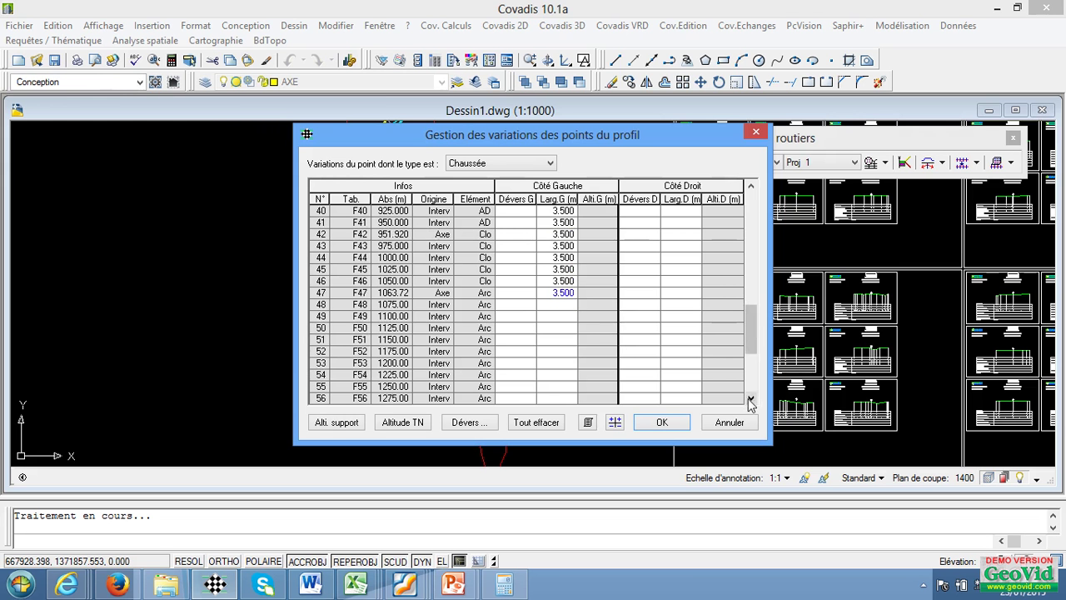
{"action": "left_click", "coordinate": [751, 398]}
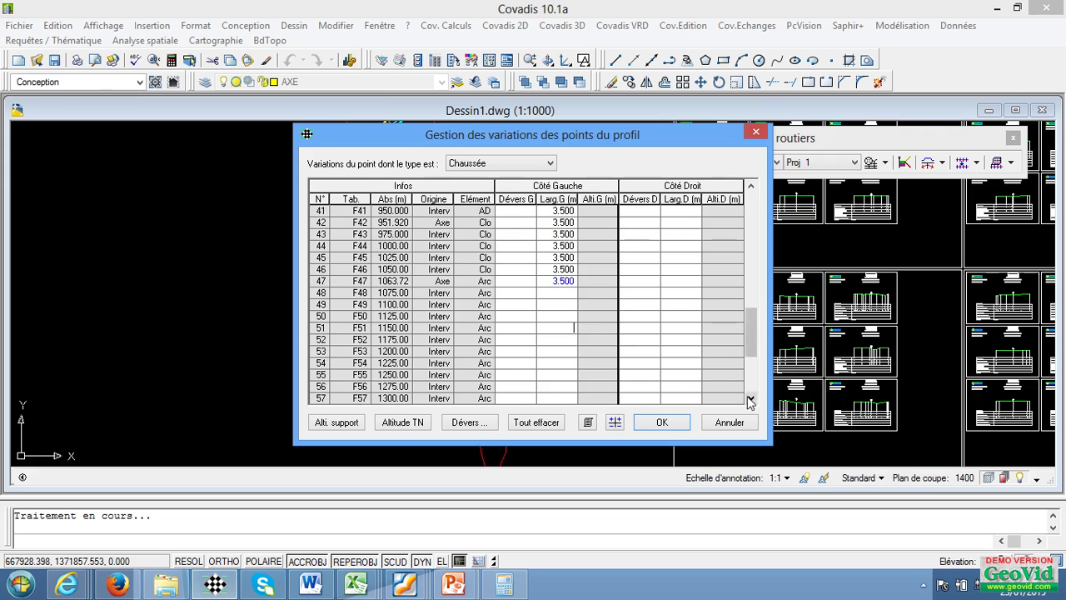
{"action": "left_click", "coordinate": [750, 398]}
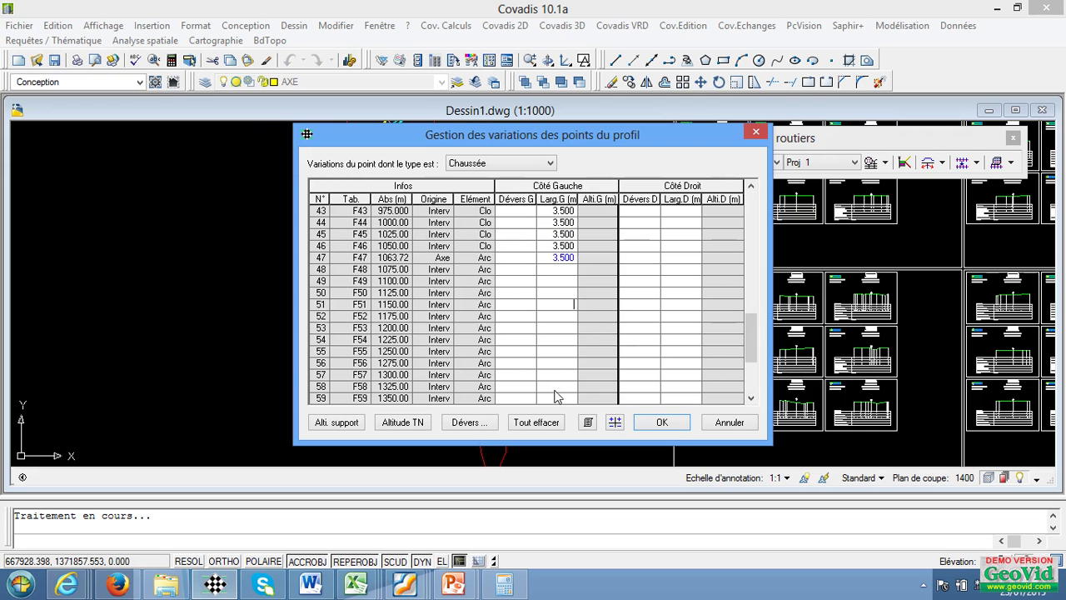
{"action": "left_click", "coordinate": [751, 398]}
{"action": "left_click", "coordinate": [751, 399]}
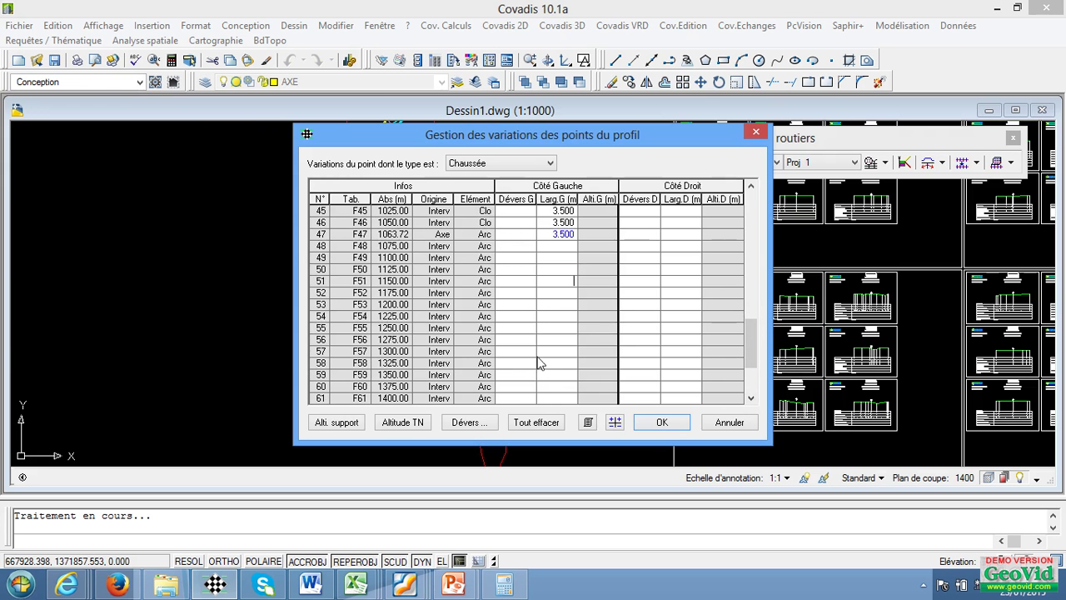
{"action": "left_click", "coordinate": [751, 398]}
{"action": "left_click", "coordinate": [751, 398]}
{"action": "left_click", "coordinate": [751, 398]}
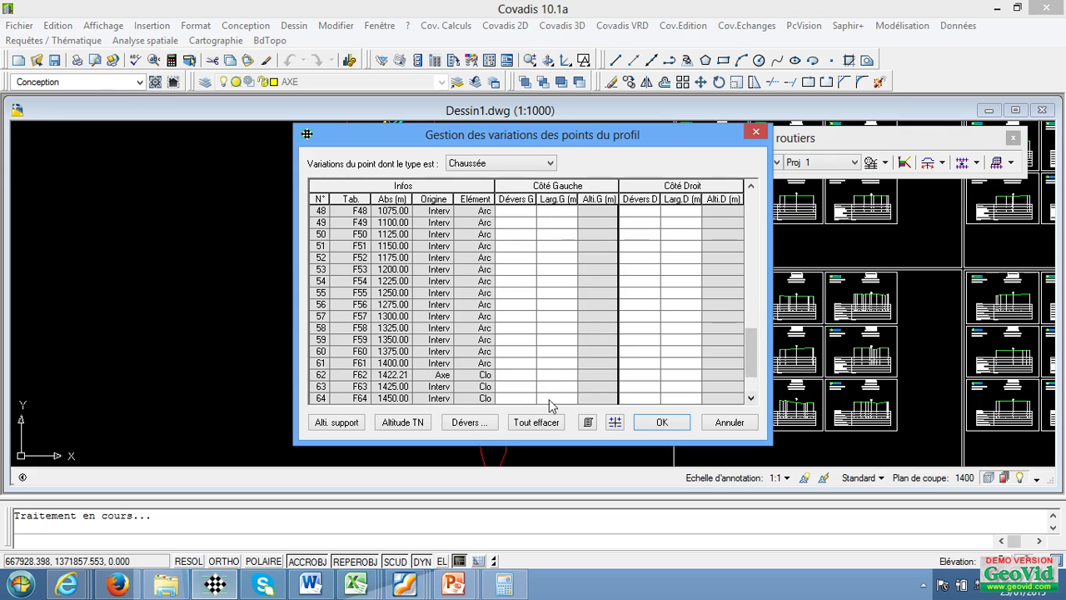
{"action": "left_click", "coordinate": [552, 354]}
{"action": "type", "text": "4"}
{"action": "left_click", "coordinate": [554, 395]}
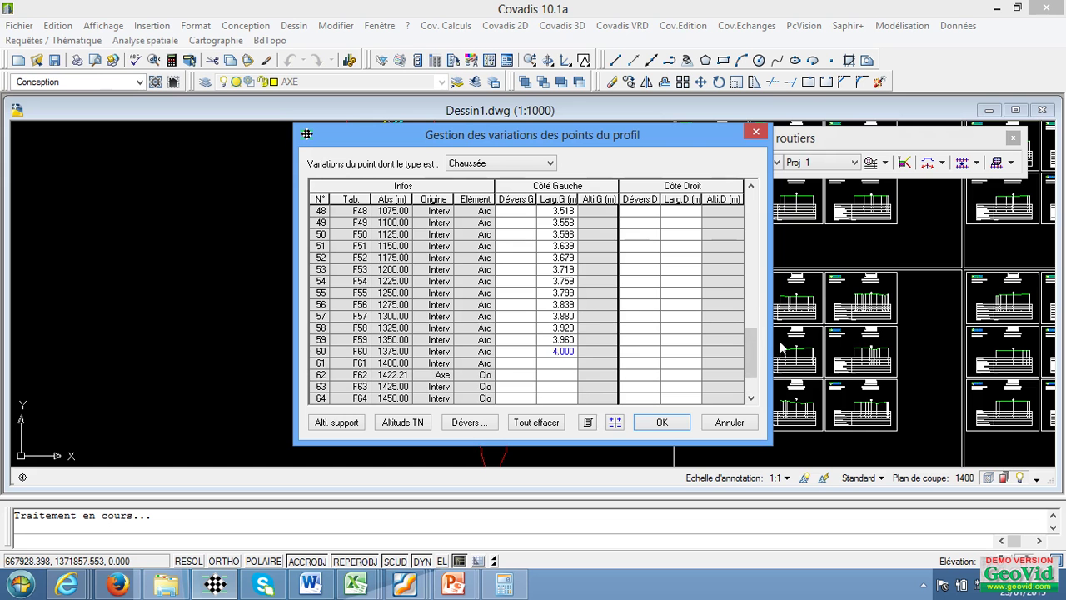
{"action": "left_click_drag", "start_coordinate": [756, 356], "coordinate": [747, 399]}
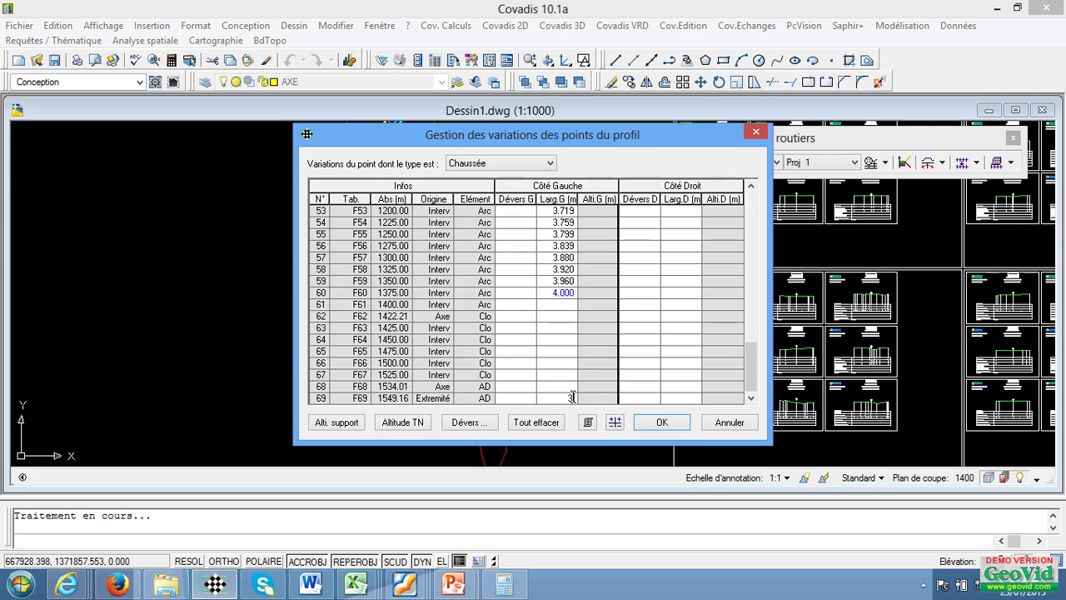
{"action": "left_click", "coordinate": [671, 364]}
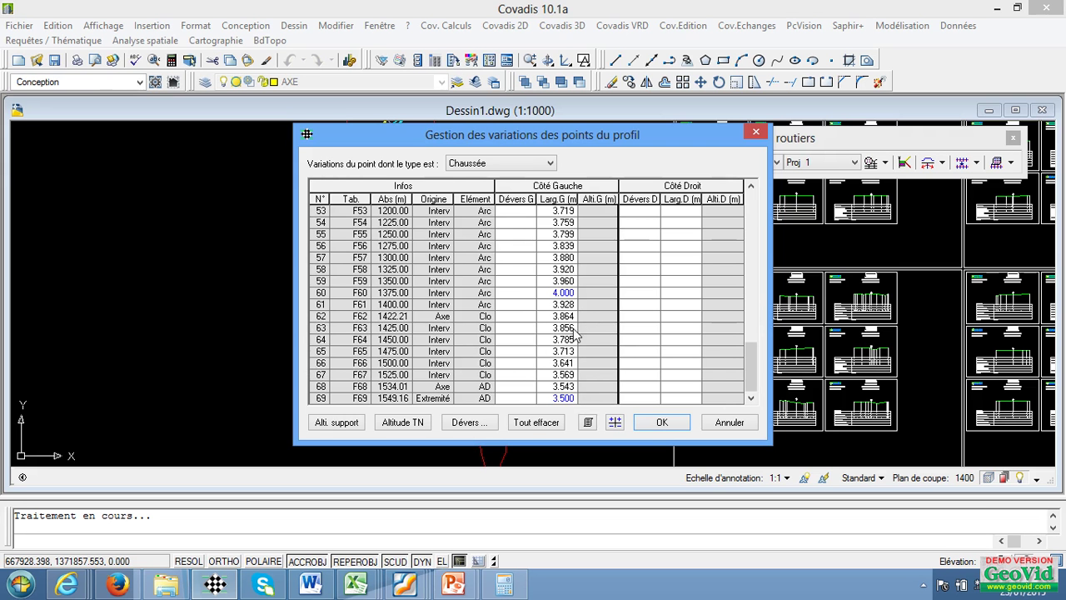
{"action": "left_click_drag", "start_coordinate": [757, 305], "coordinate": [756, 221]}
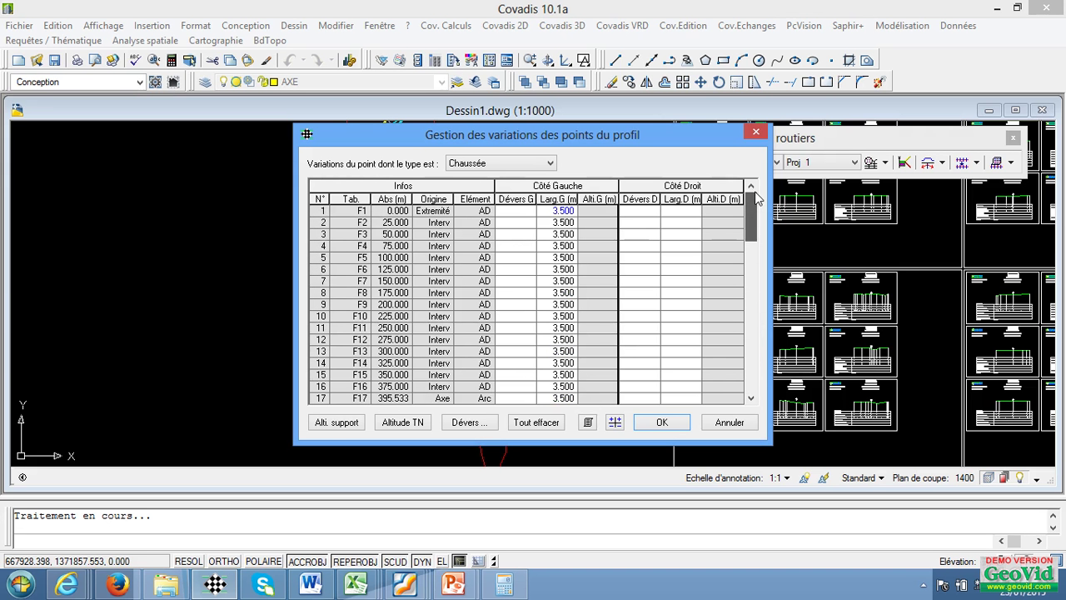
- Enter a 3.5 m right width from F1 to F69 and confirm both point-type dialogs
{"action": "left_click_drag", "start_coordinate": [756, 198], "coordinate": [763, 227]}
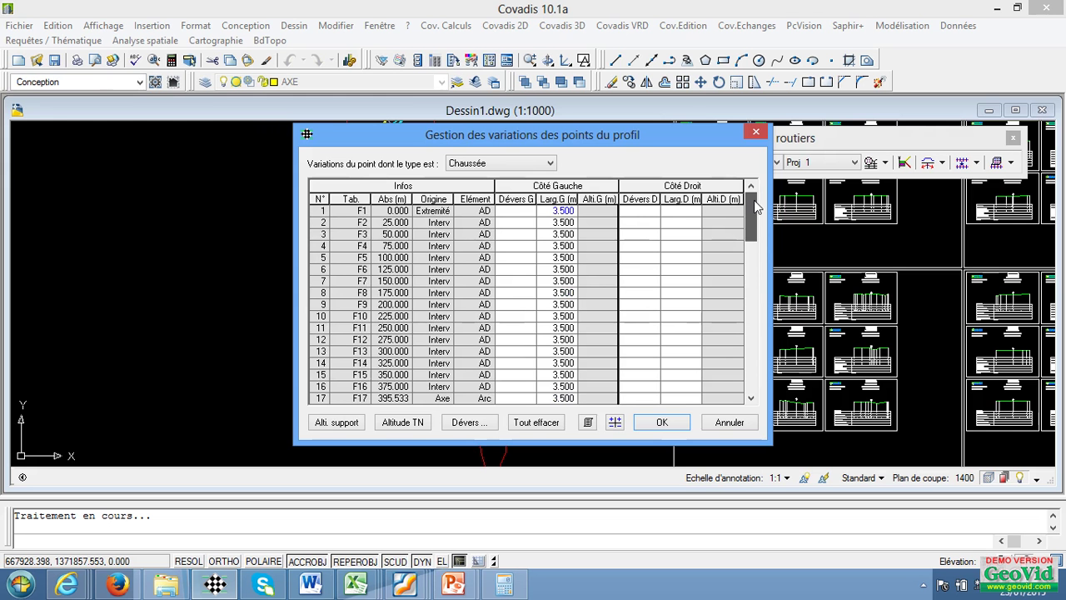
{"action": "mouse_move", "coordinate": [757, 206]}
{"action": "left_mouse_down"}
{"action": "mouse_move", "coordinate": [746, 337]}
{"action": "mouse_move", "coordinate": [751, 223]}
{"action": "left_mouse_up"}
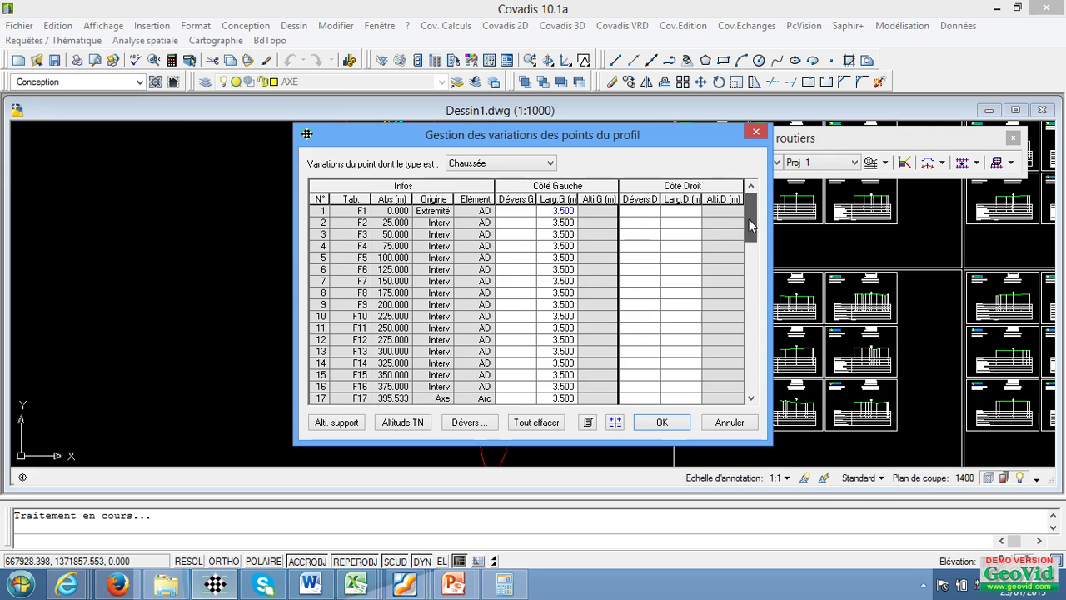
{"action": "left_click", "coordinate": [680, 214]}
{"action": "left_click", "coordinate": [679, 214]}
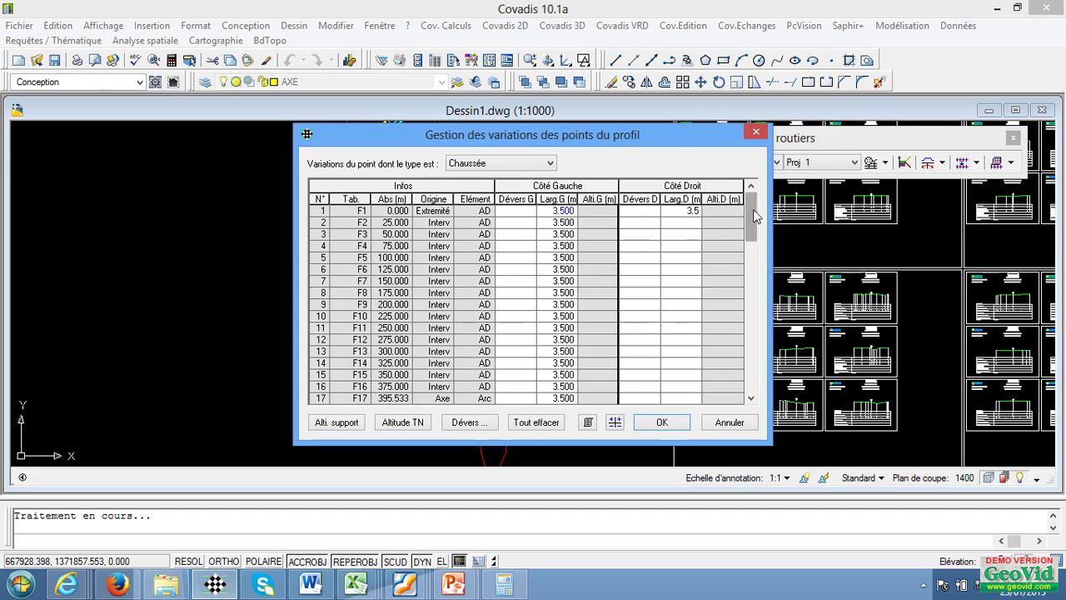
{"action": "left_click_drag", "start_coordinate": [750, 218], "coordinate": [751, 379]}
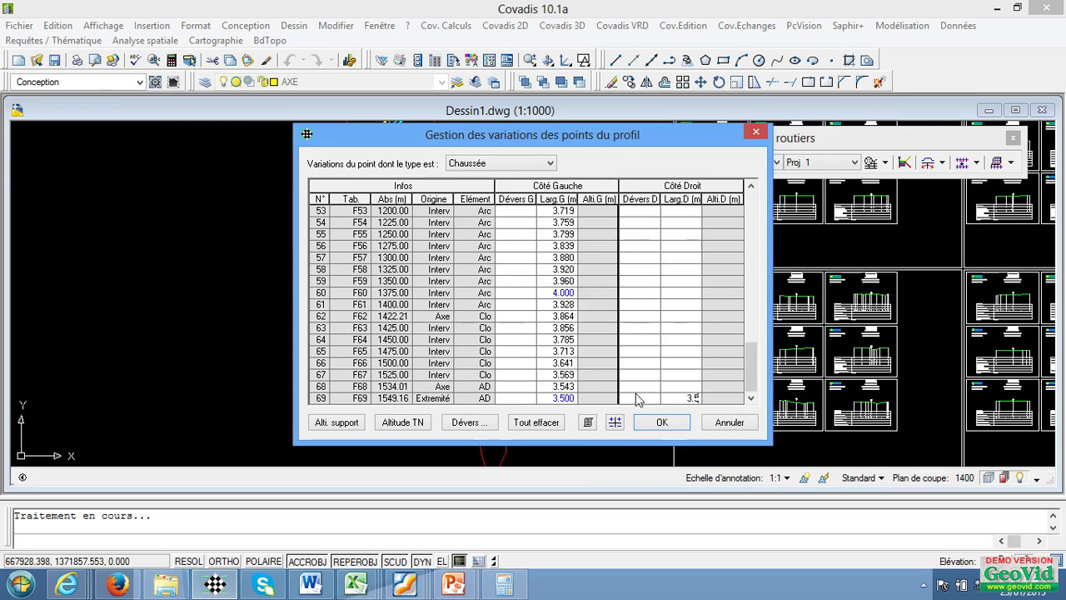
{"action": "left_click", "coordinate": [655, 364]}
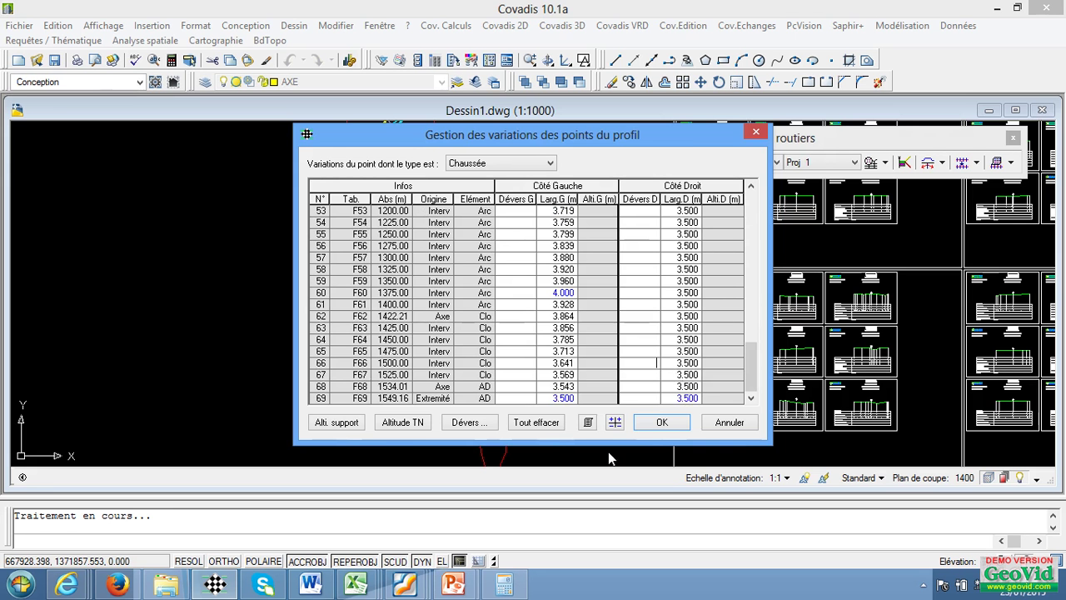
{"action": "left_click", "coordinate": [655, 424]}
{"action": "left_click", "coordinate": [598, 397]}
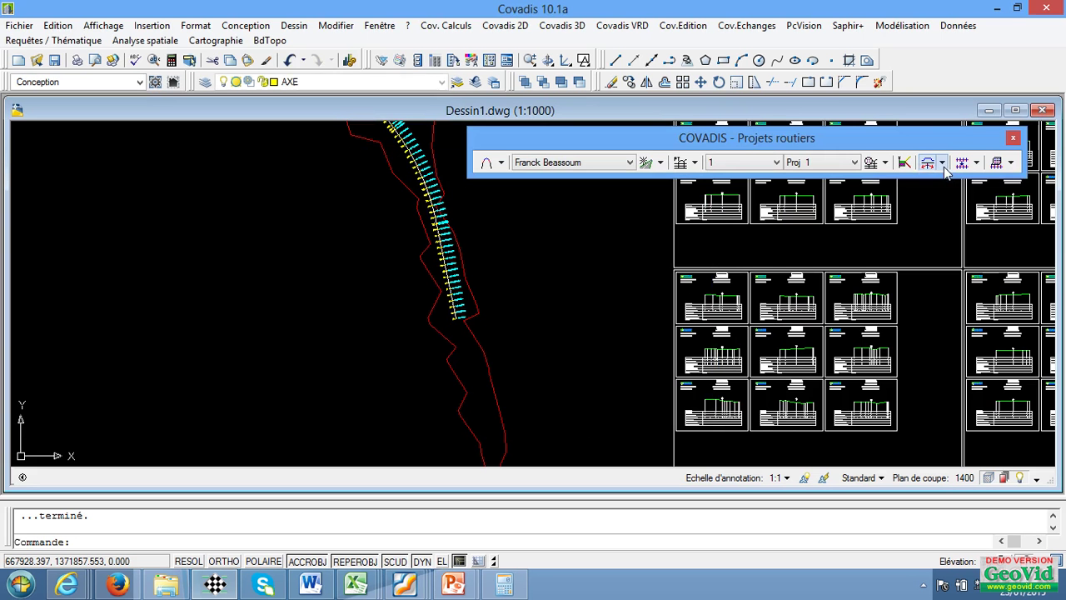
- Run Calculer le projet and compute all cross-section profiles F1 to F69
{"action": "left_click", "coordinate": [942, 163]}
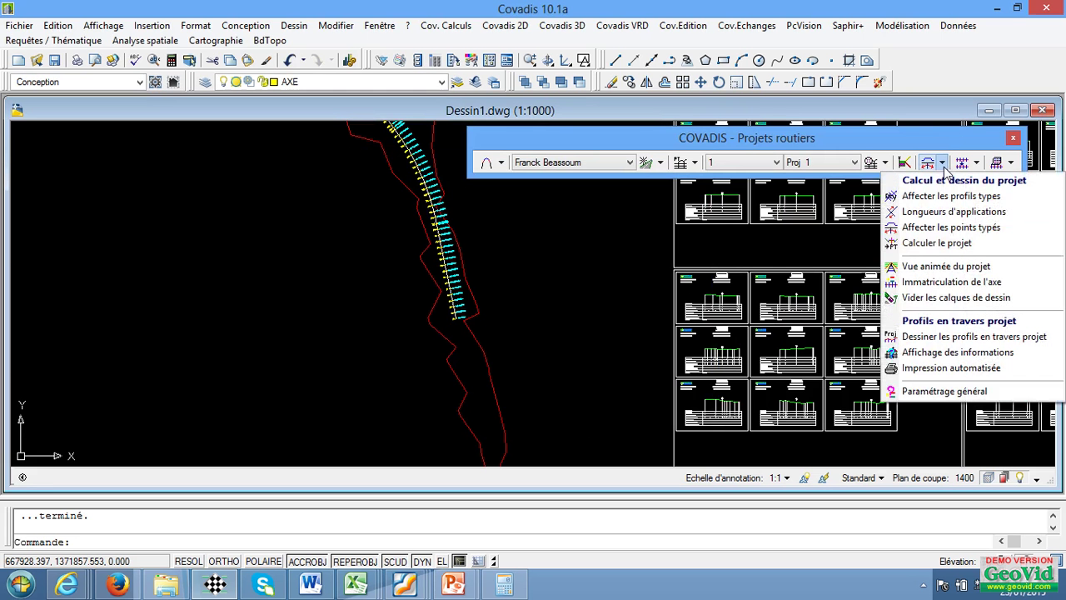
{"action": "left_click", "coordinate": [926, 243]}
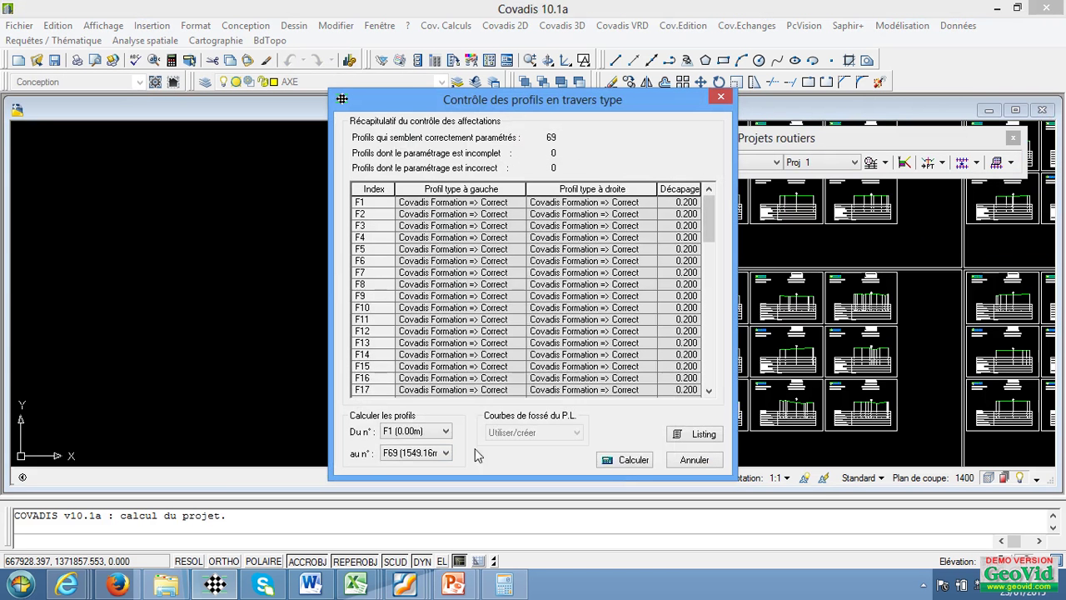
{"action": "left_click", "coordinate": [633, 460]}
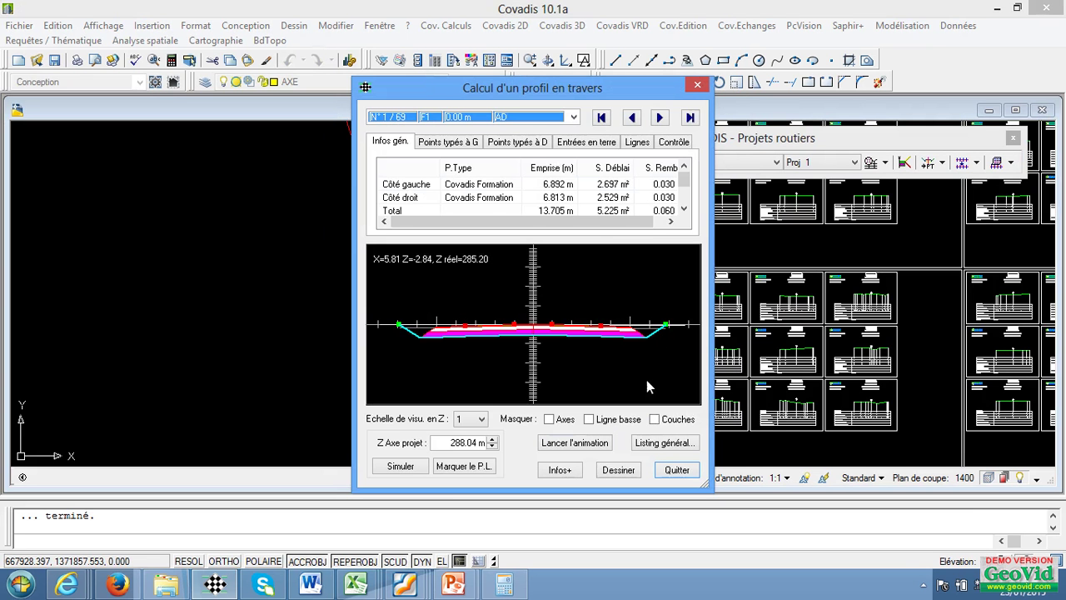
- Animate through all 69 computed cross-sections, then open the Listing général export options
{"action": "left_click", "coordinate": [563, 444]}
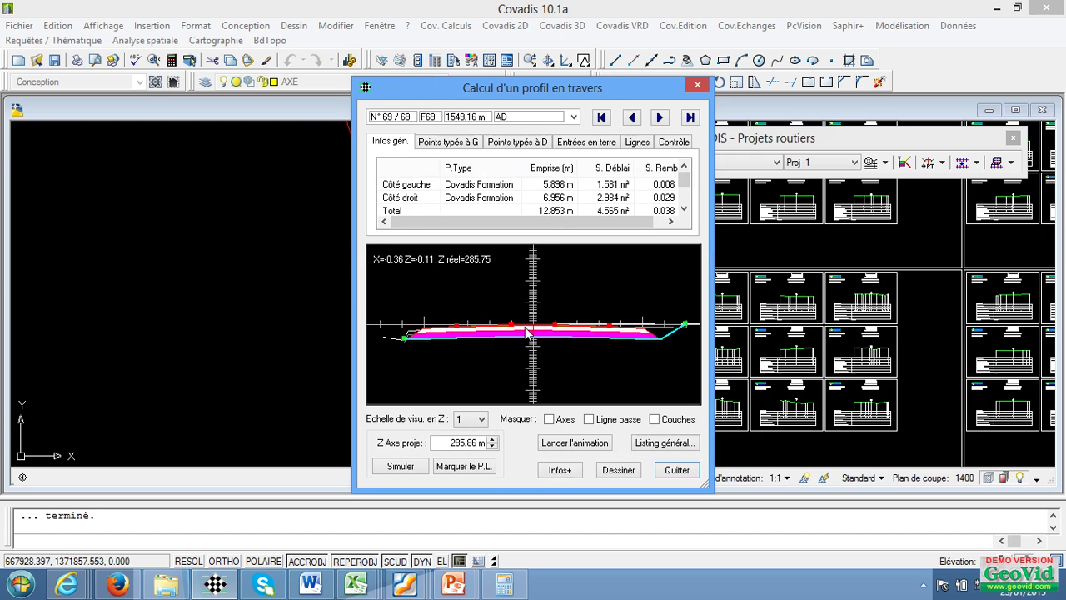
{"action": "left_click", "coordinate": [659, 445]}
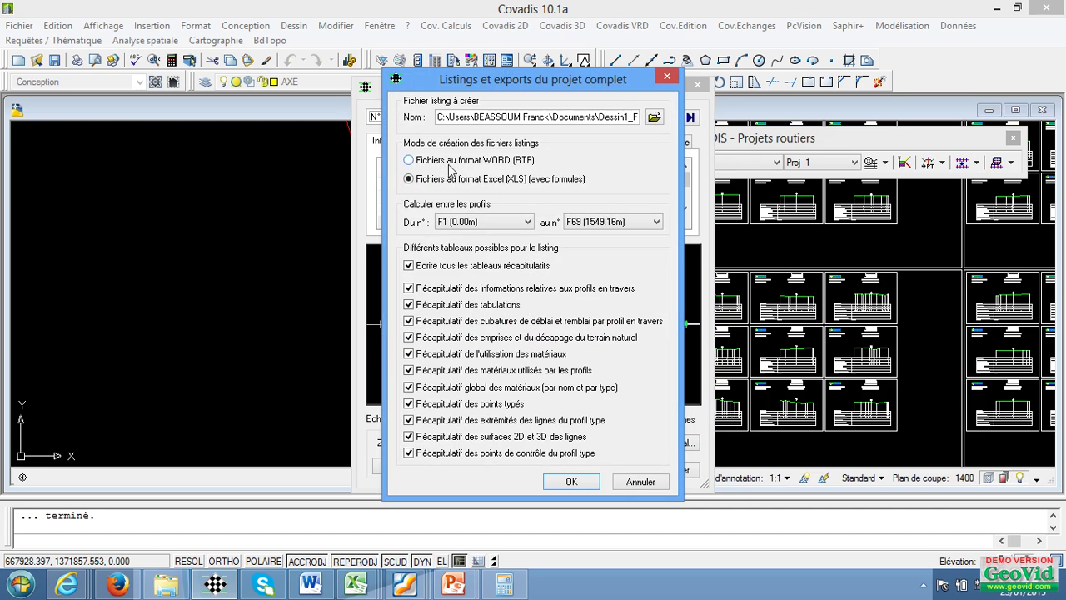
- Export the full-project listings to an Excel XLS workbook and dismiss the file-access warning
{"action": "left_click", "coordinate": [573, 486]}
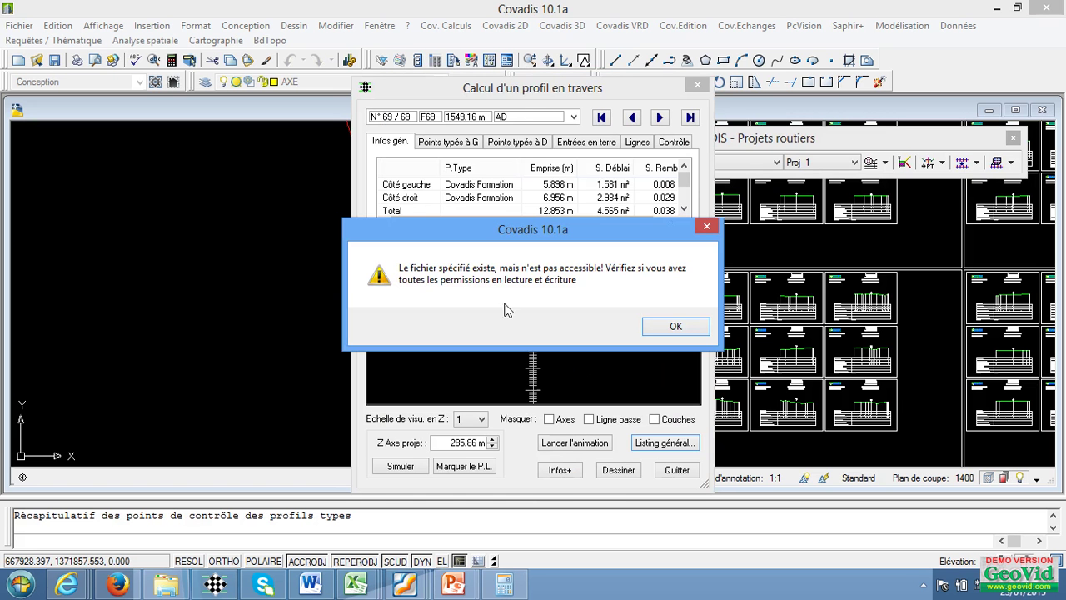
{"action": "left_click", "coordinate": [672, 324]}
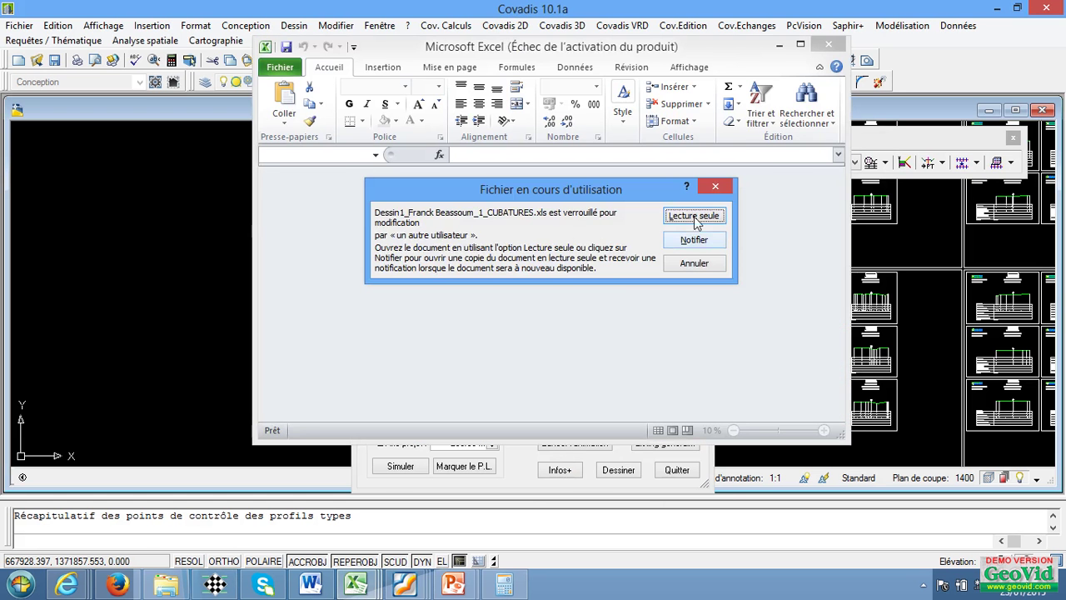
- Open the cubatures workbook read-only, maximized, and review the Emprises and Cubatures sheets
{"action": "left_click", "coordinate": [694, 218]}
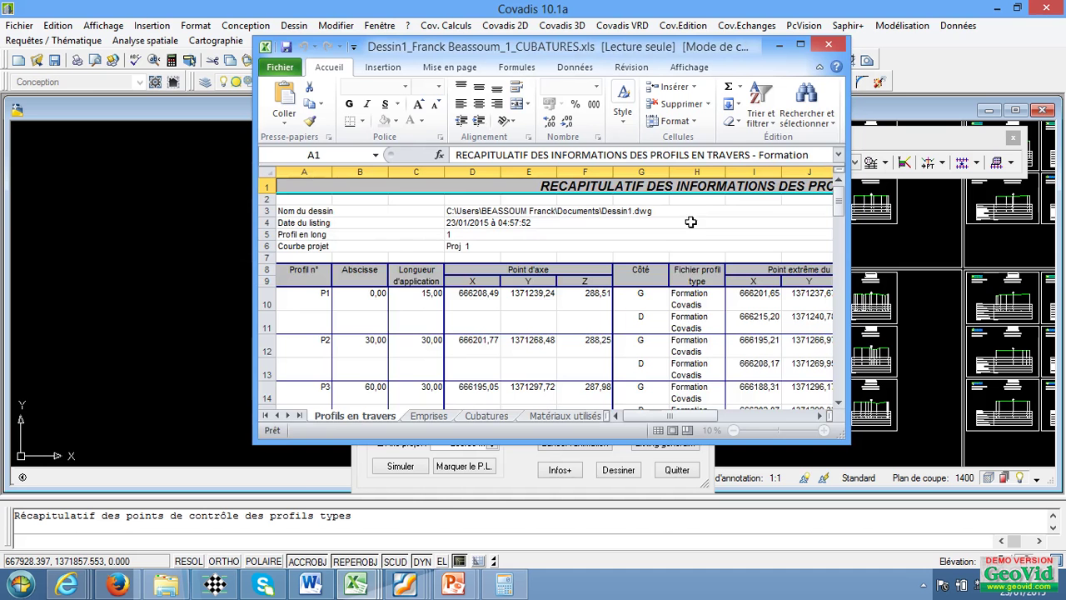
{"action": "left_click", "coordinate": [801, 44]}
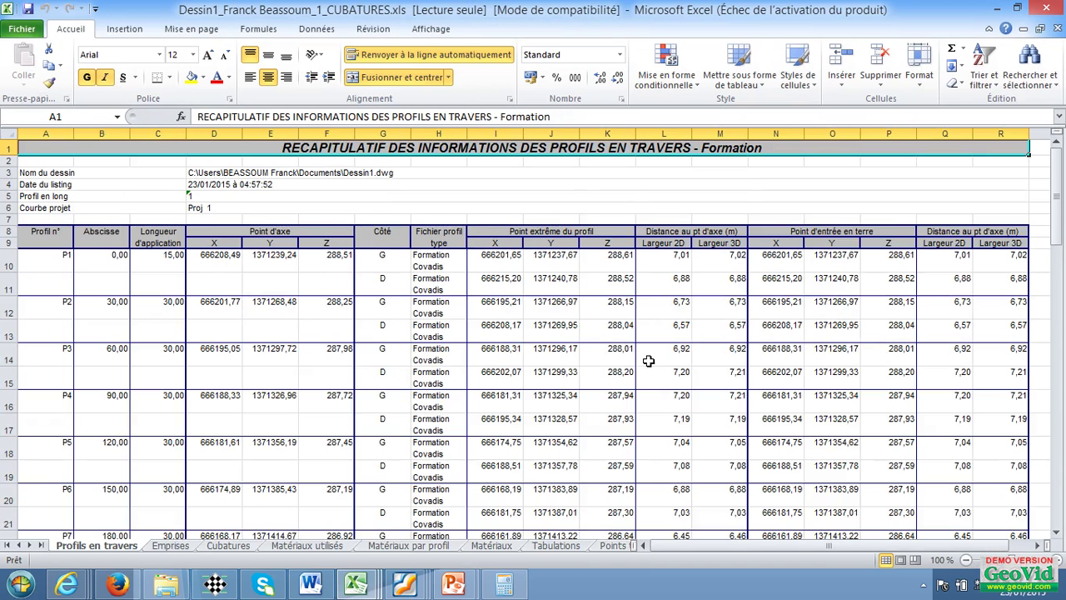
{"action": "left_click", "coordinate": [169, 548]}
{"action": "left_click", "coordinate": [229, 548]}
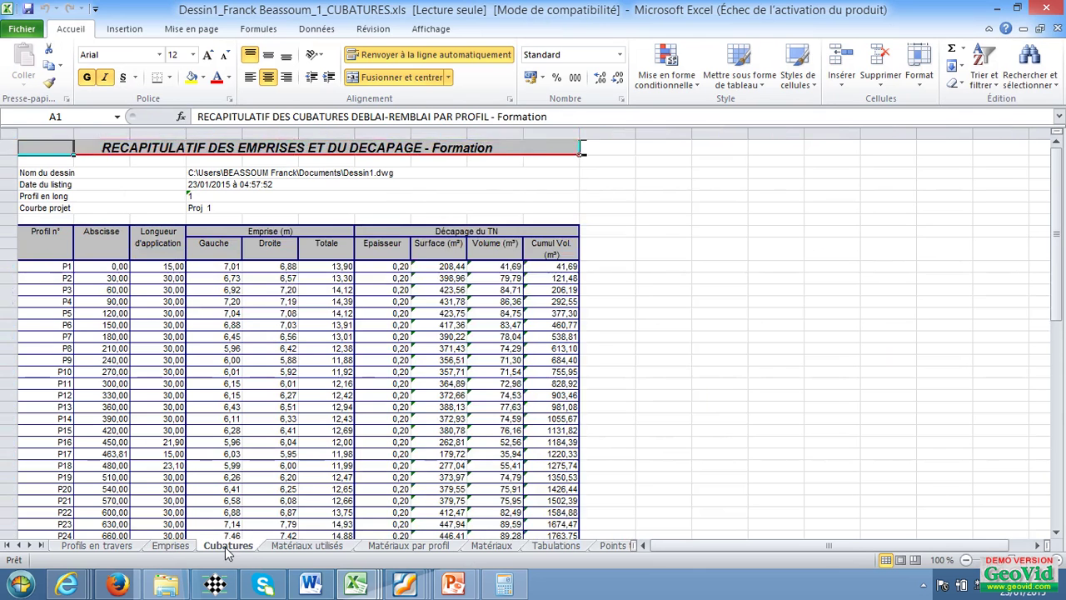
{"action": "scroll", "coordinate": [338, 307], "scroll_direction": "down", "scroll_amount": 6}
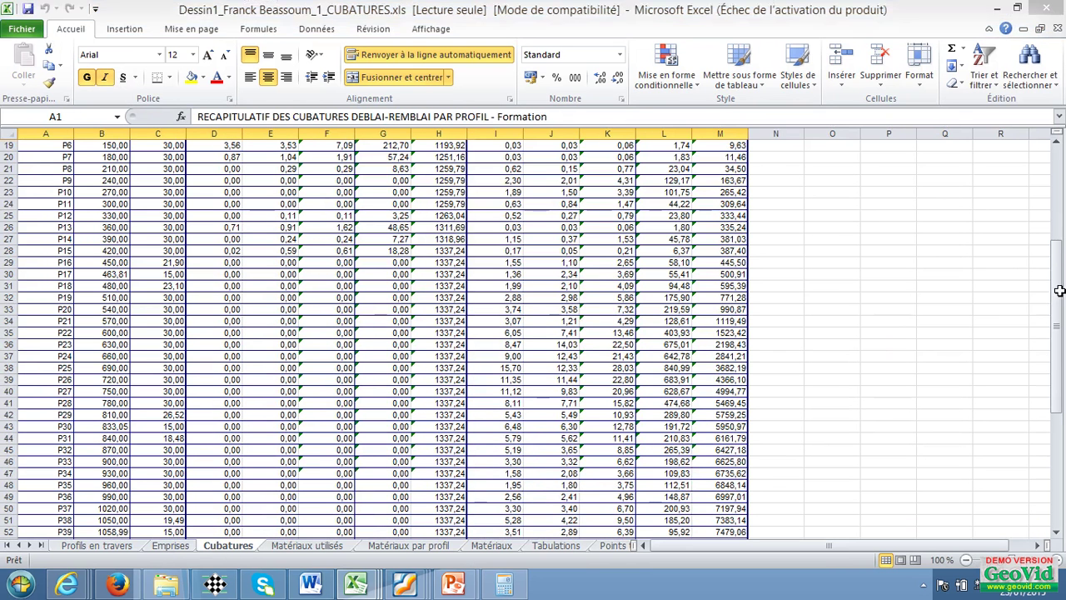
{"action": "left_click", "coordinate": [702, 447]}
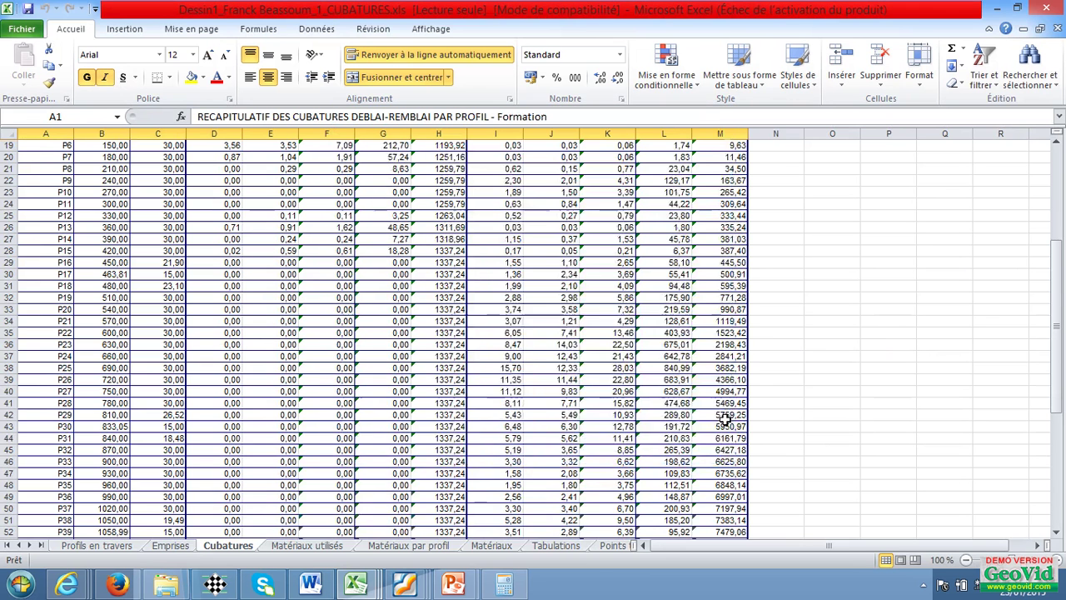
{"action": "scroll", "coordinate": [725, 418], "scroll_direction": "down", "scroll_amount": 14}
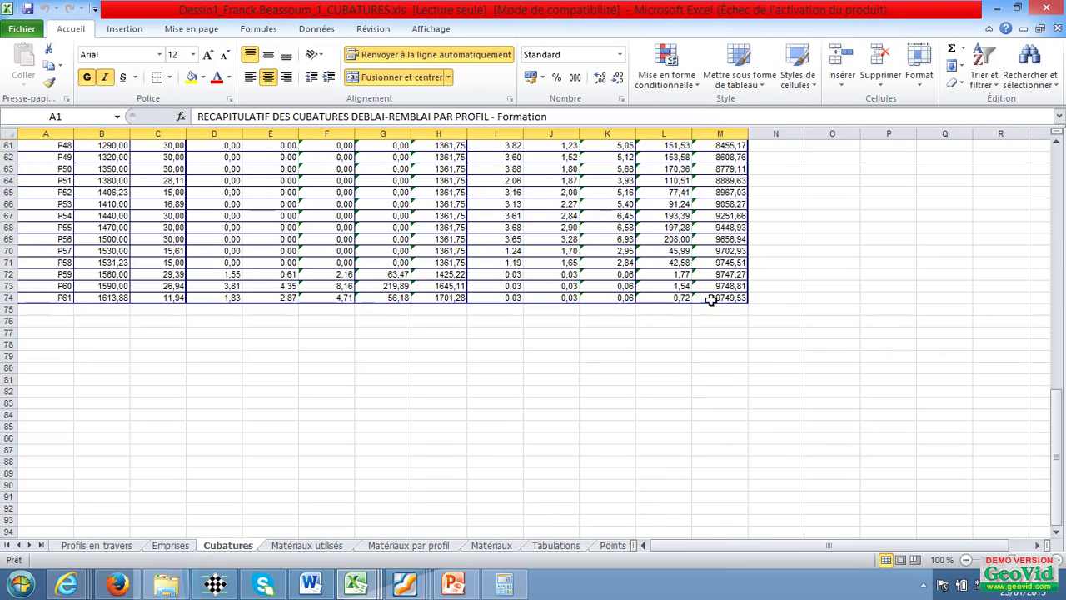
{"action": "left_click", "coordinate": [753, 367]}
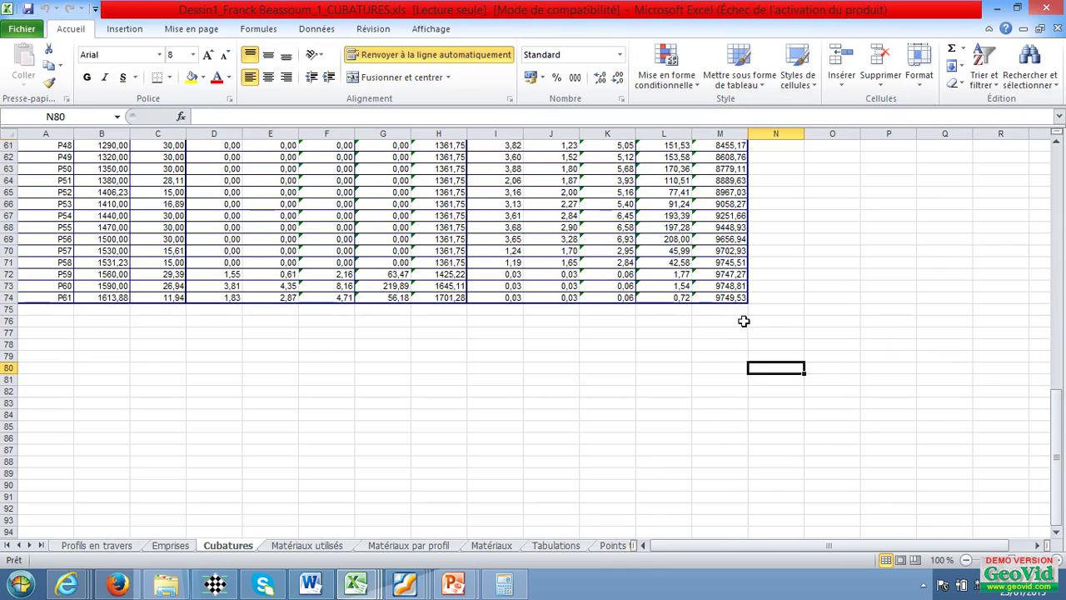
{"action": "scroll", "coordinate": [744, 321], "scroll_direction": "up", "scroll_amount": 8}
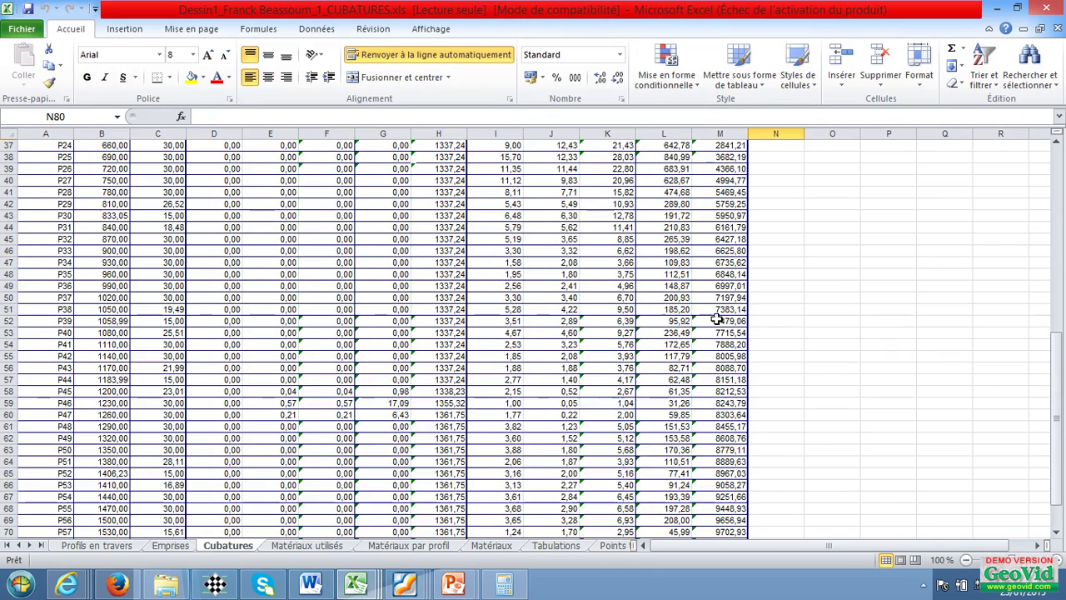
- Browse the Matériaux utilisés, Matériaux par profil and Matériaux sheets, checking the BB cost in C8, then return to Covadis
{"action": "left_click", "coordinate": [307, 546]}
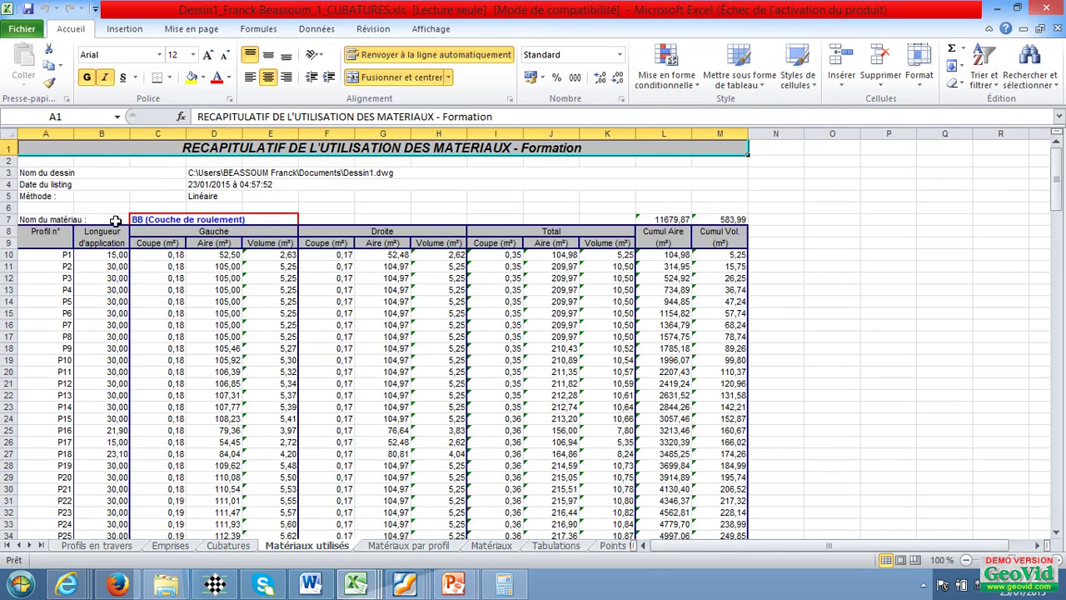
{"action": "scroll", "coordinate": [165, 220], "scroll_direction": "down", "scroll_amount": 19}
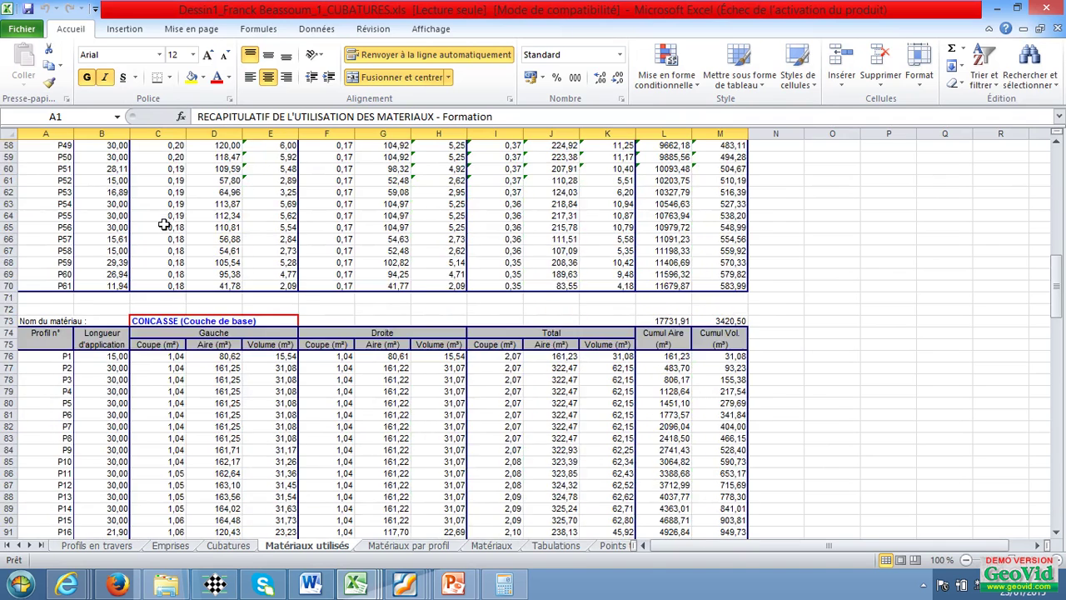
{"action": "scroll", "coordinate": [218, 333], "scroll_direction": "down", "scroll_amount": 11}
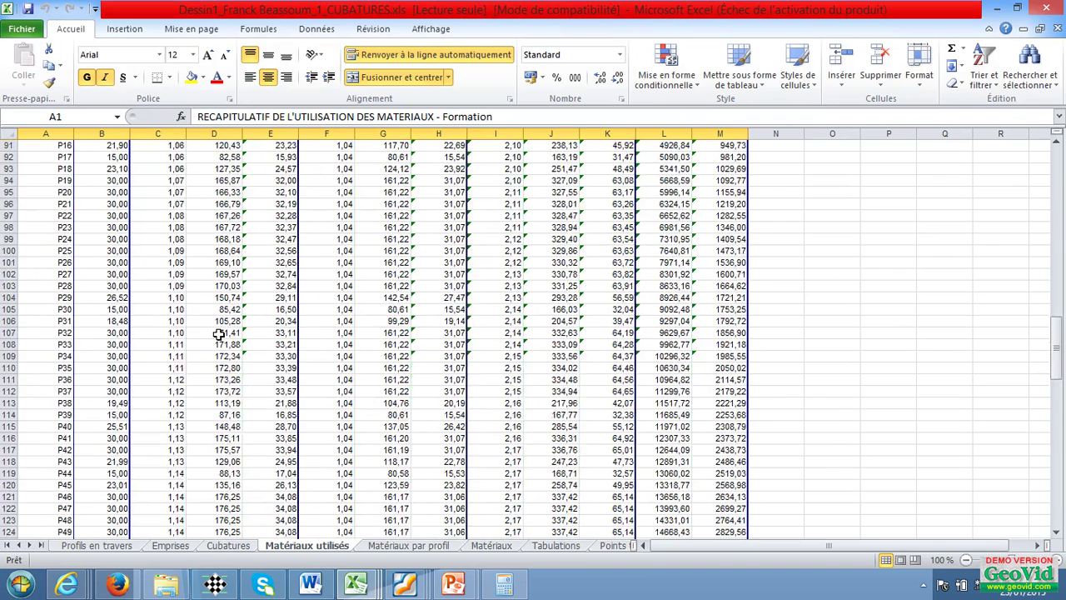
{"action": "scroll", "coordinate": [218, 333], "scroll_direction": "down", "scroll_amount": 11}
{"action": "scroll", "coordinate": [143, 405], "scroll_direction": "down", "scroll_amount": 2}
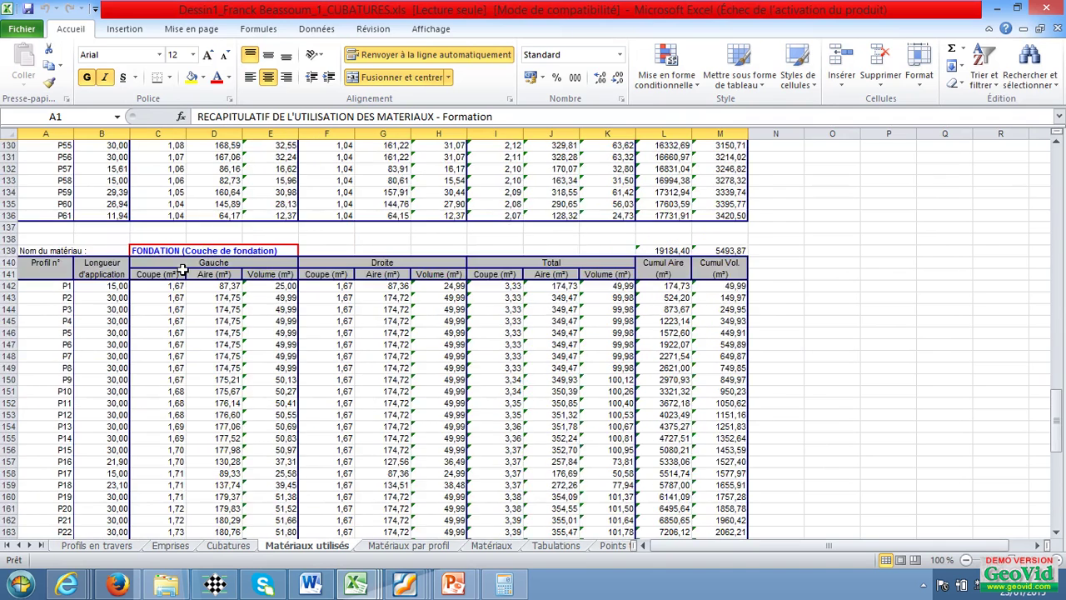
{"action": "scroll", "coordinate": [182, 268], "scroll_direction": "down", "scroll_amount": 2}
{"action": "scroll", "coordinate": [190, 265], "scroll_direction": "down", "scroll_amount": 18}
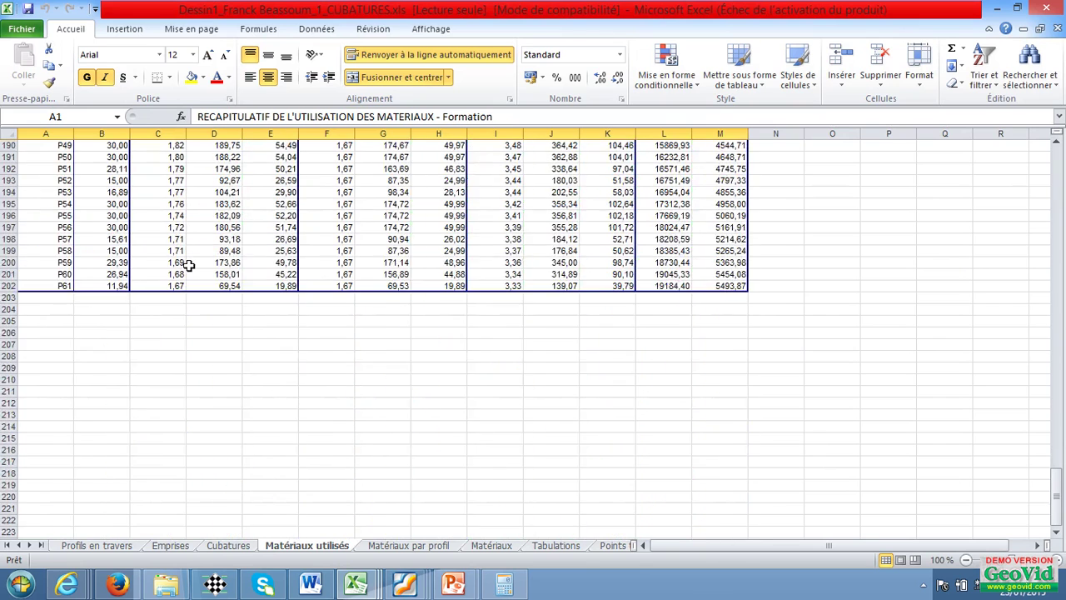
{"action": "scroll", "coordinate": [189, 265], "scroll_direction": "up", "scroll_amount": 8}
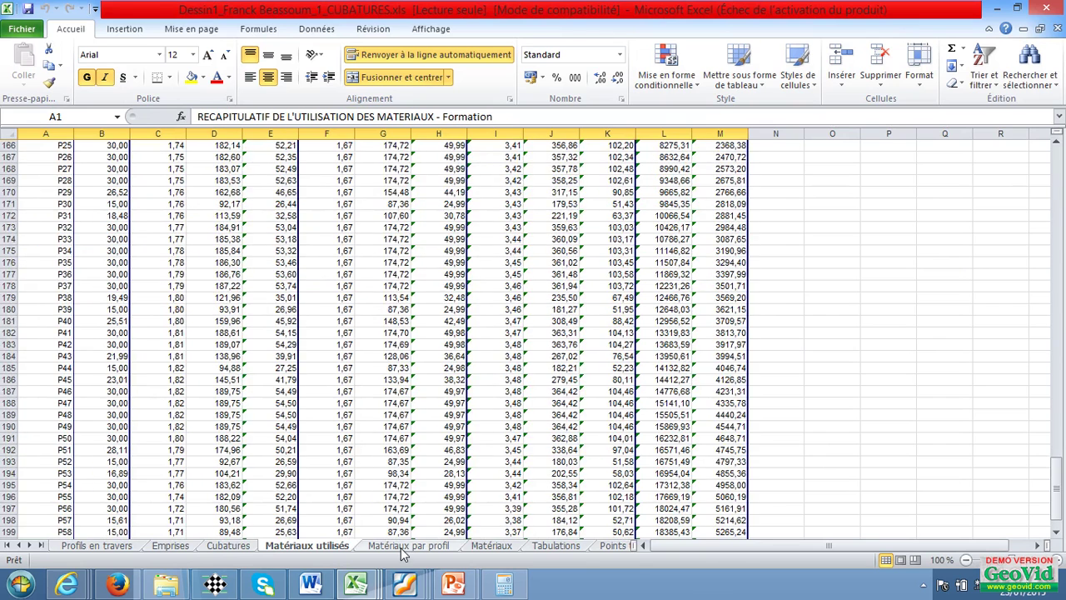
{"action": "left_click", "coordinate": [408, 546]}
{"action": "scroll", "coordinate": [263, 256], "scroll_direction": "down", "scroll_amount": 10}
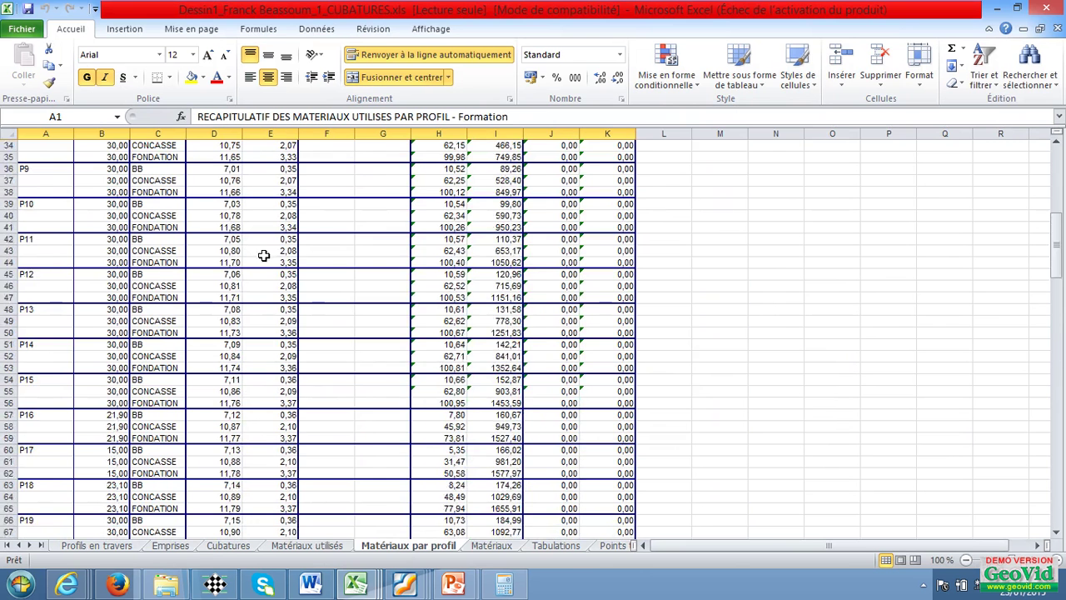
{"action": "scroll", "coordinate": [263, 256], "scroll_direction": "down", "scroll_amount": 15}
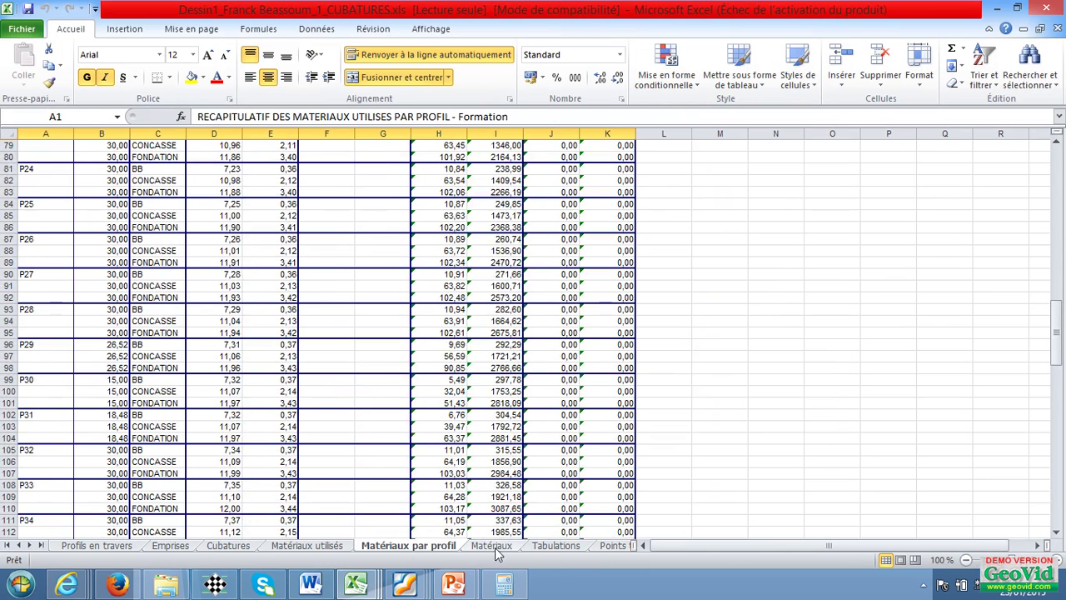
{"action": "left_click", "coordinate": [493, 546]}
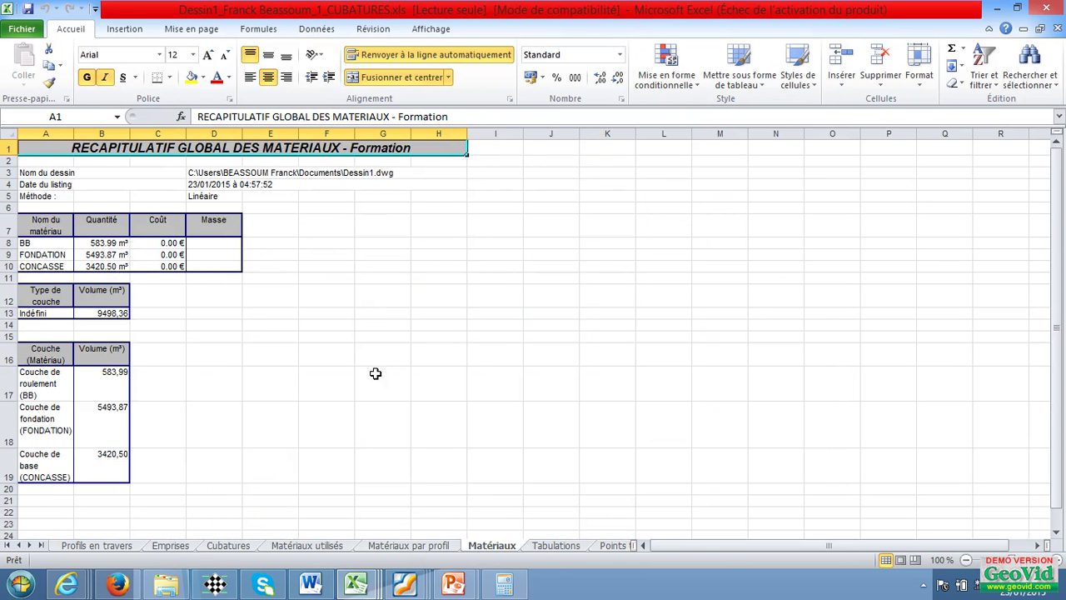
{"action": "left_click", "coordinate": [334, 547]}
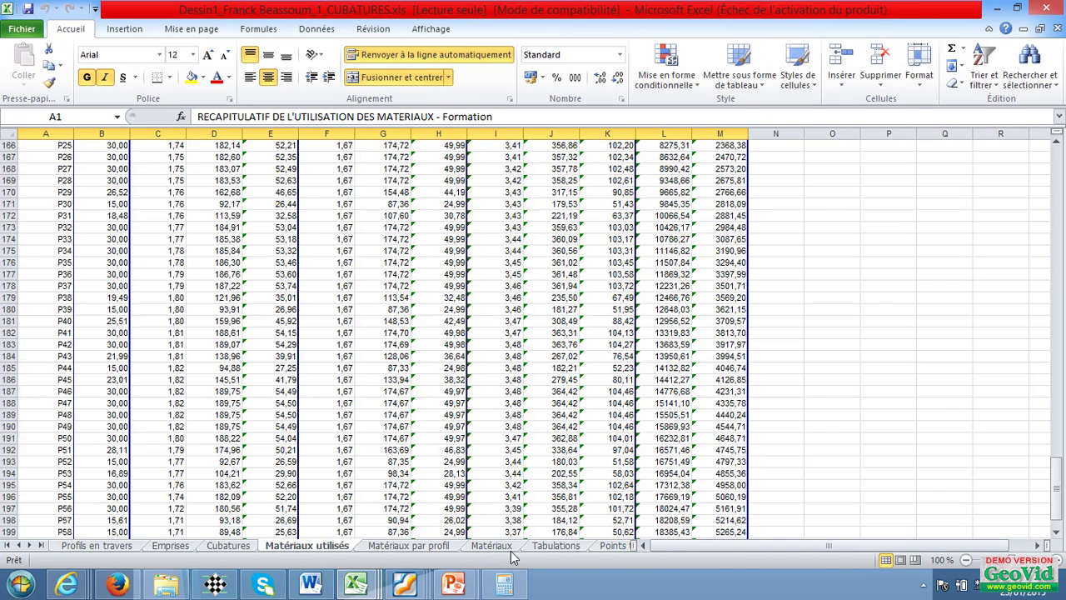
{"action": "left_click", "coordinate": [503, 547]}
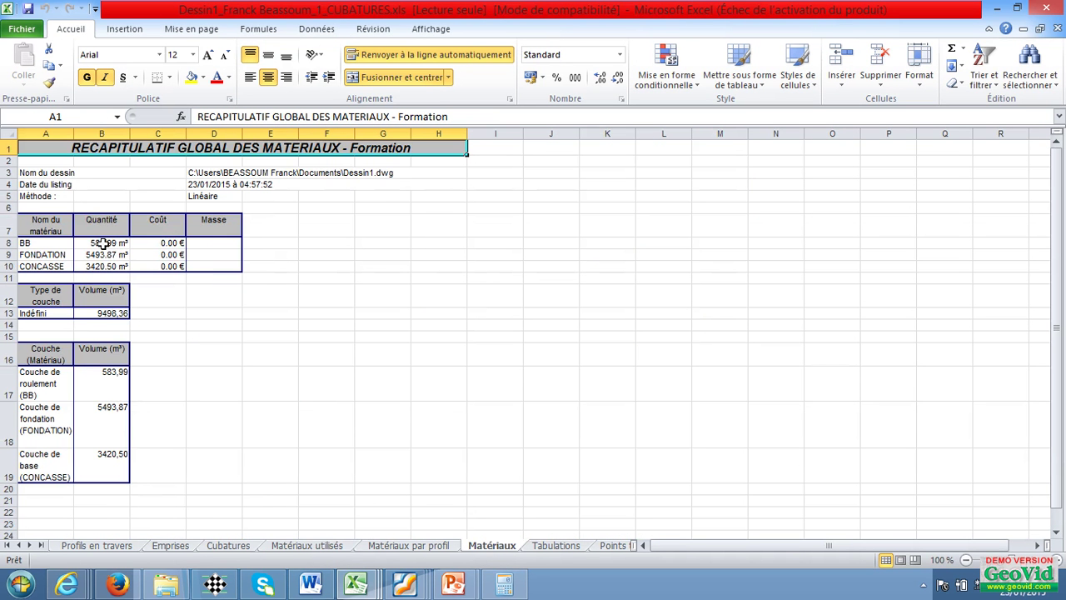
{"action": "left_click", "coordinate": [171, 243]}
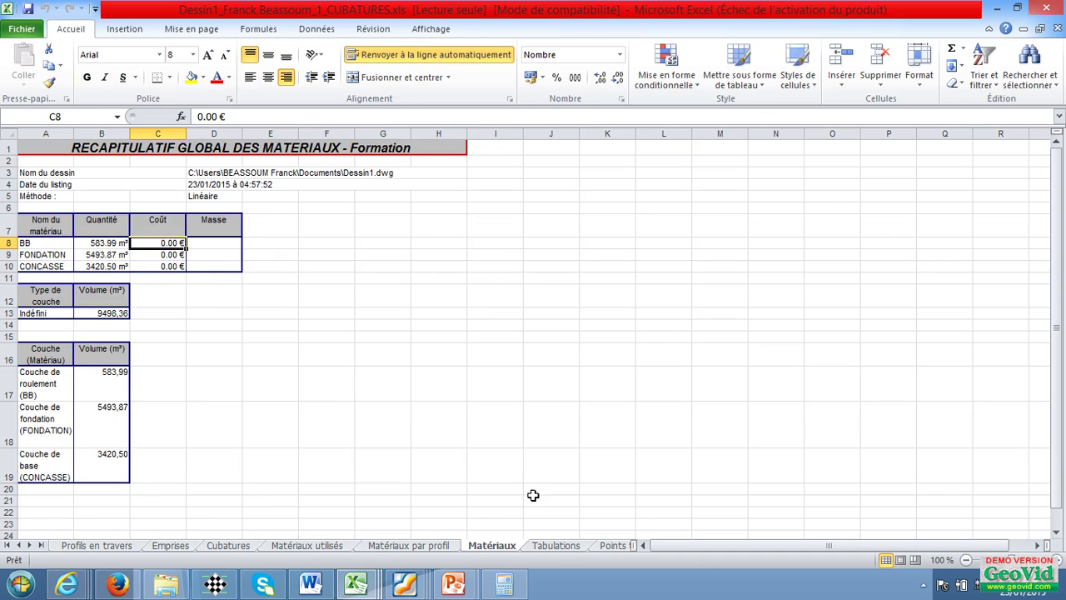
{"action": "left_click", "coordinate": [215, 586]}
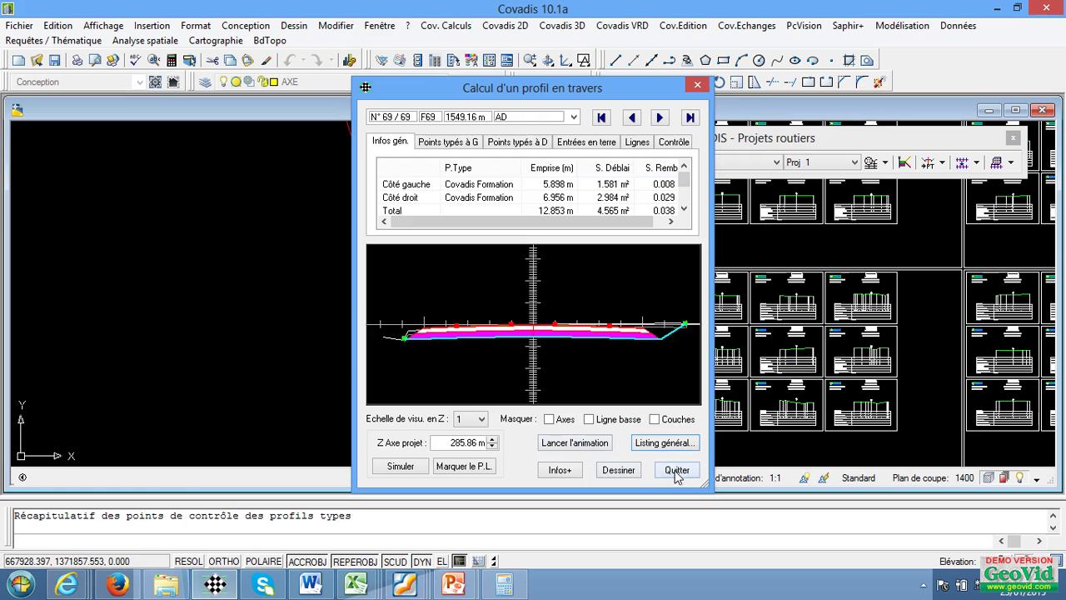
- Draw the computed project with the default options, generating the TN, project and subgrade terrain models
{"action": "left_click", "coordinate": [624, 475]}
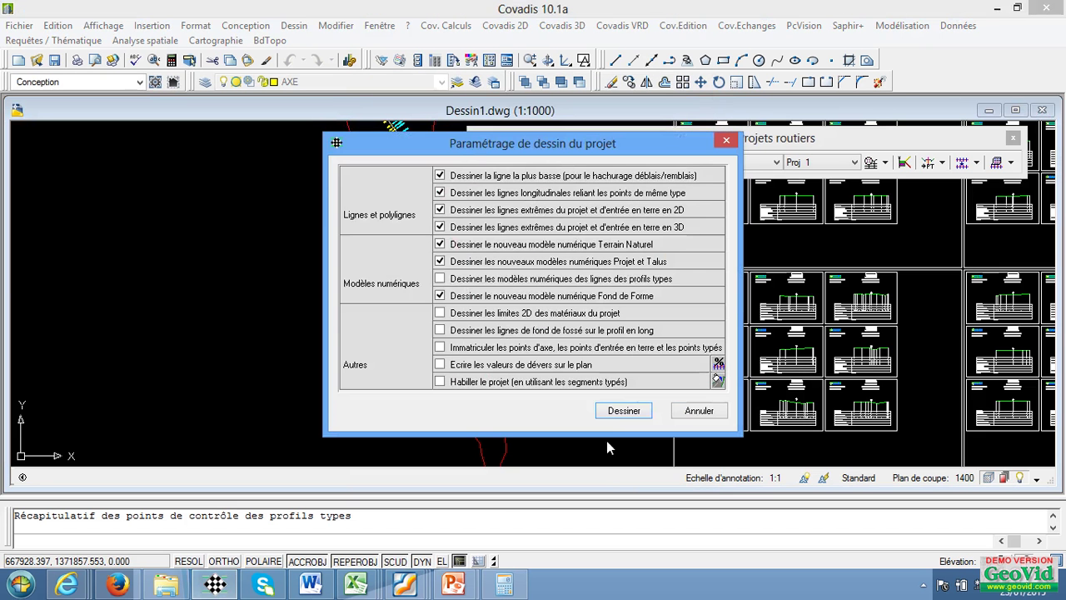
{"action": "left_click", "coordinate": [612, 409]}
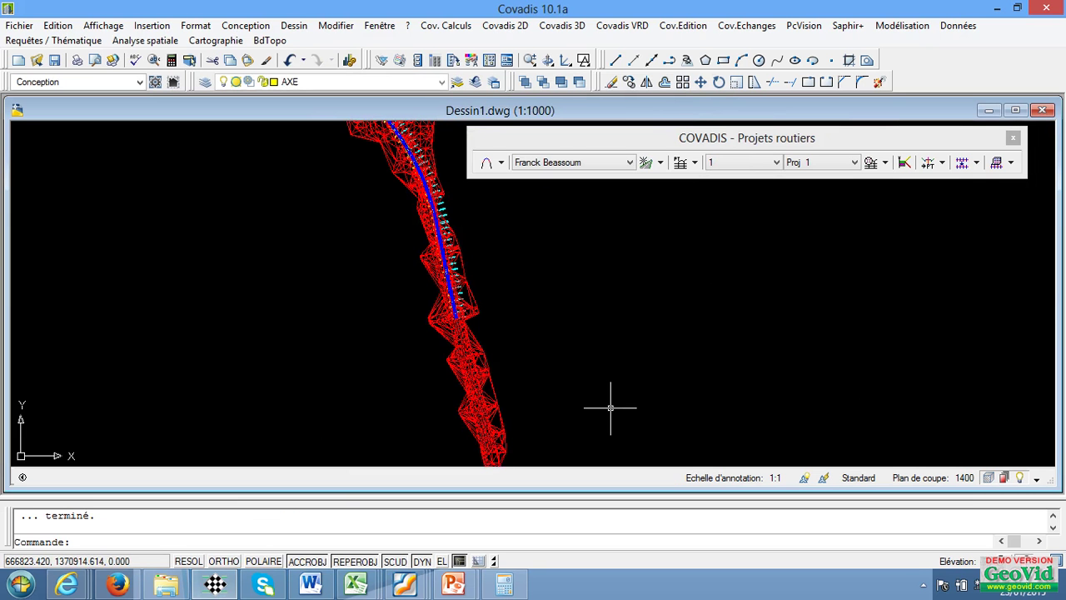
- Turn off layer Proj1_1_MNT_TN to hide the red terrain mesh, accepting the warning
{"action": "scroll", "coordinate": [430, 304], "scroll_direction": "up", "scroll_amount": 2}
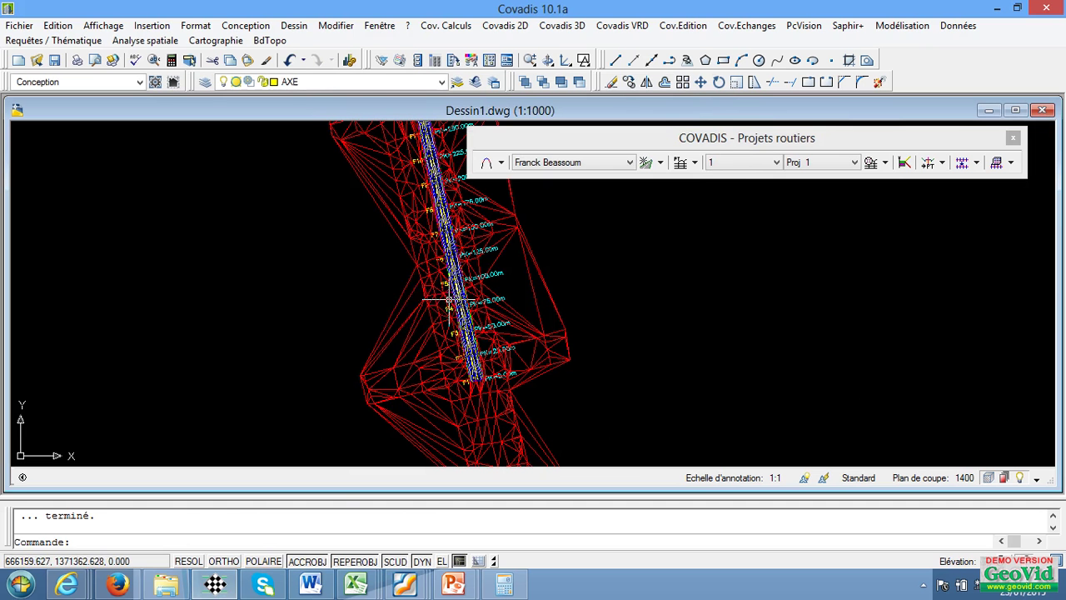
{"action": "left_click", "coordinate": [414, 304]}
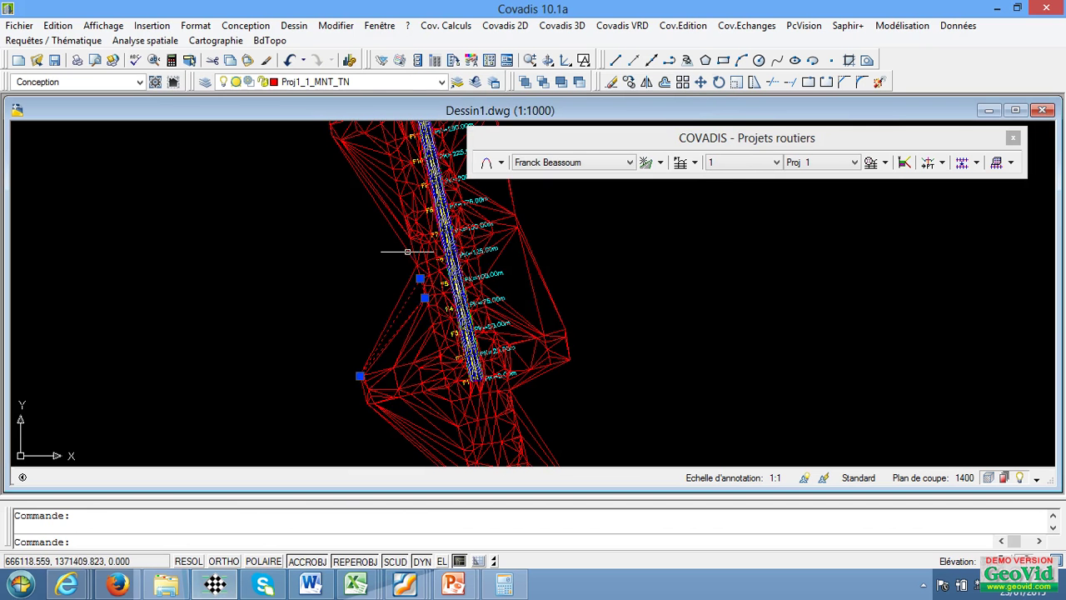
{"action": "left_click", "coordinate": [442, 81]}
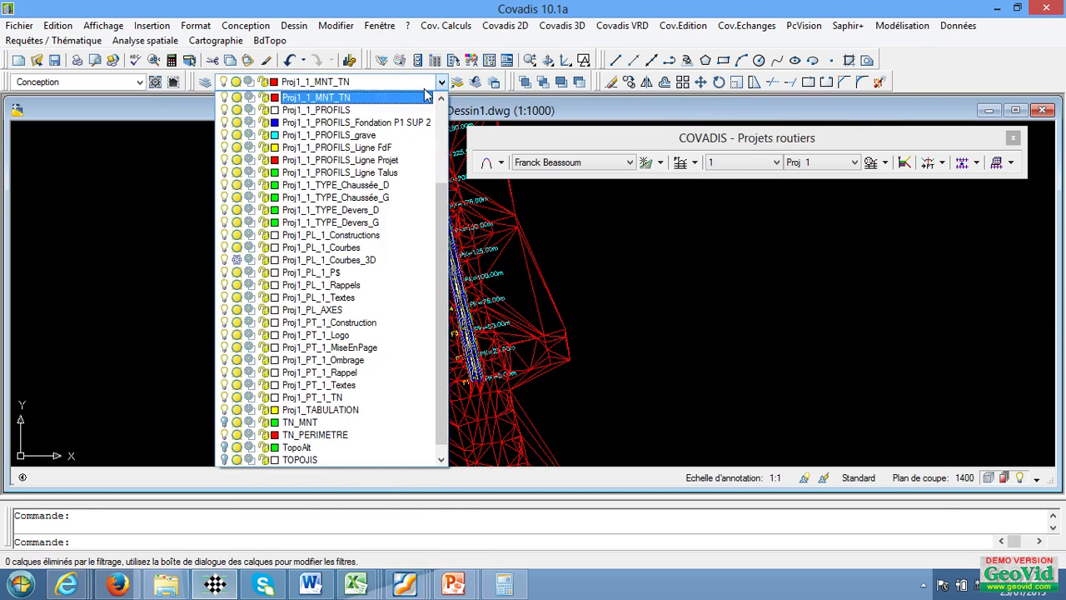
{"action": "left_click", "coordinate": [224, 98]}
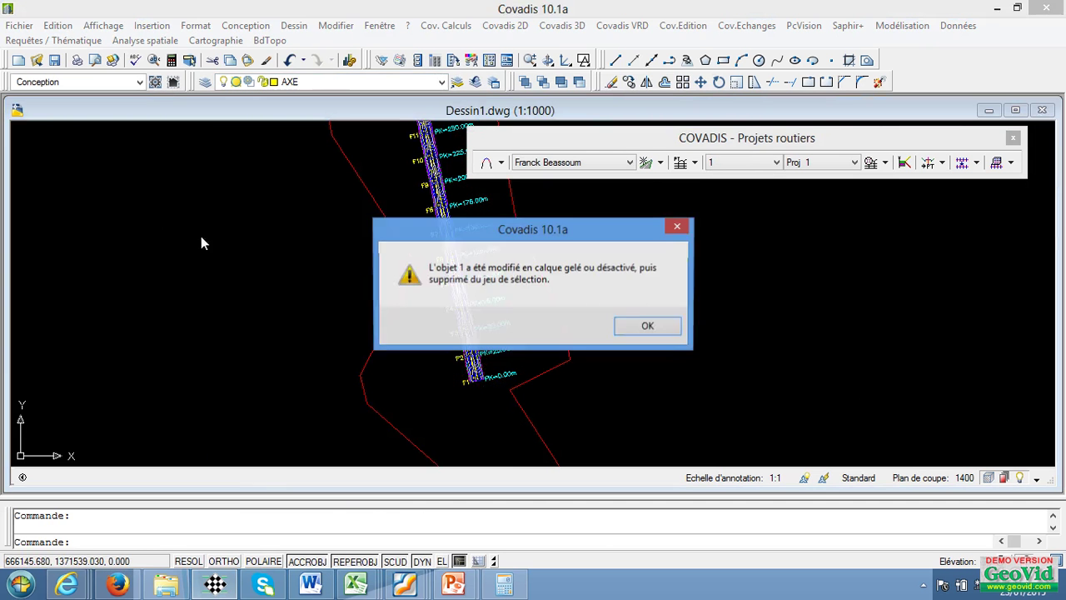
{"action": "left_click", "coordinate": [647, 328]}
{"action": "scroll", "coordinate": [545, 381], "scroll_direction": "up", "scroll_amount": 3}
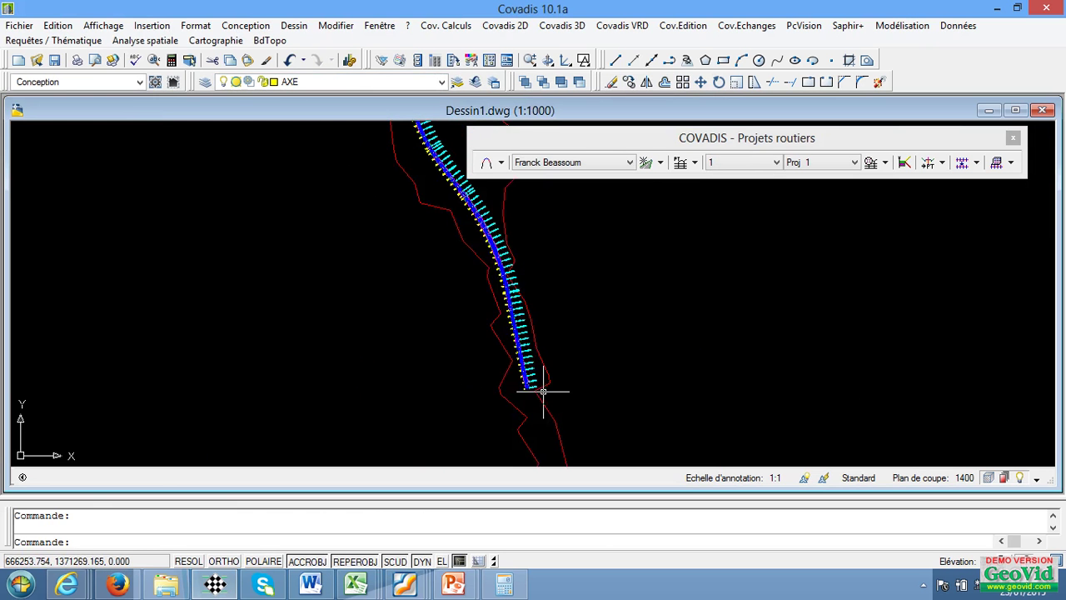
{"action": "scroll", "coordinate": [505, 247], "scroll_direction": "up", "scroll_amount": 2}
{"action": "scroll", "coordinate": [505, 247], "scroll_direction": "up", "scroll_amount": 1}
{"action": "scroll", "coordinate": [478, 342], "scroll_direction": "down", "scroll_amount": 4}
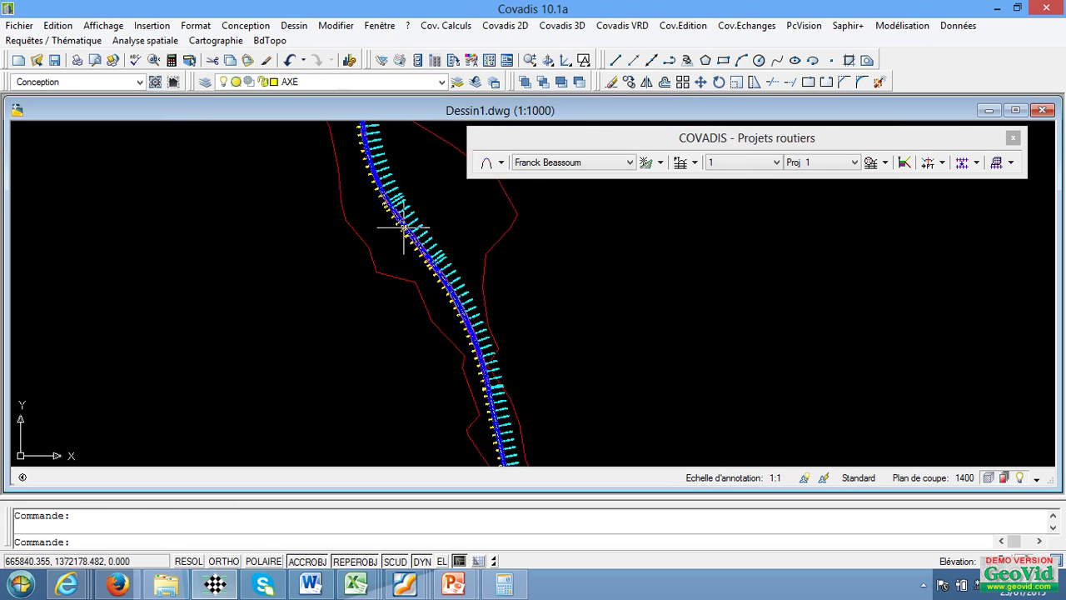
{"action": "scroll", "coordinate": [572, 334], "scroll_direction": "up", "scroll_amount": 1}
{"action": "scroll", "coordinate": [475, 317], "scroll_direction": "down", "scroll_amount": 3}
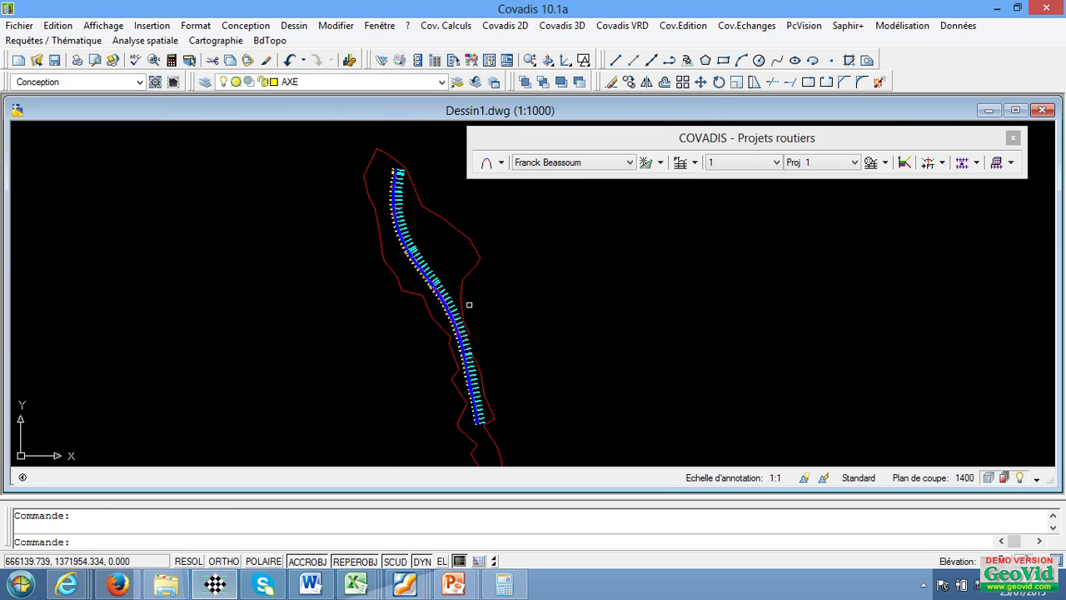
{"action": "scroll", "coordinate": [466, 292], "scroll_direction": "up", "scroll_amount": 3}
{"action": "scroll", "coordinate": [352, 293], "scroll_direction": "down", "scroll_amount": 3}
{"action": "scroll", "coordinate": [358, 286], "scroll_direction": "up", "scroll_amount": 3}
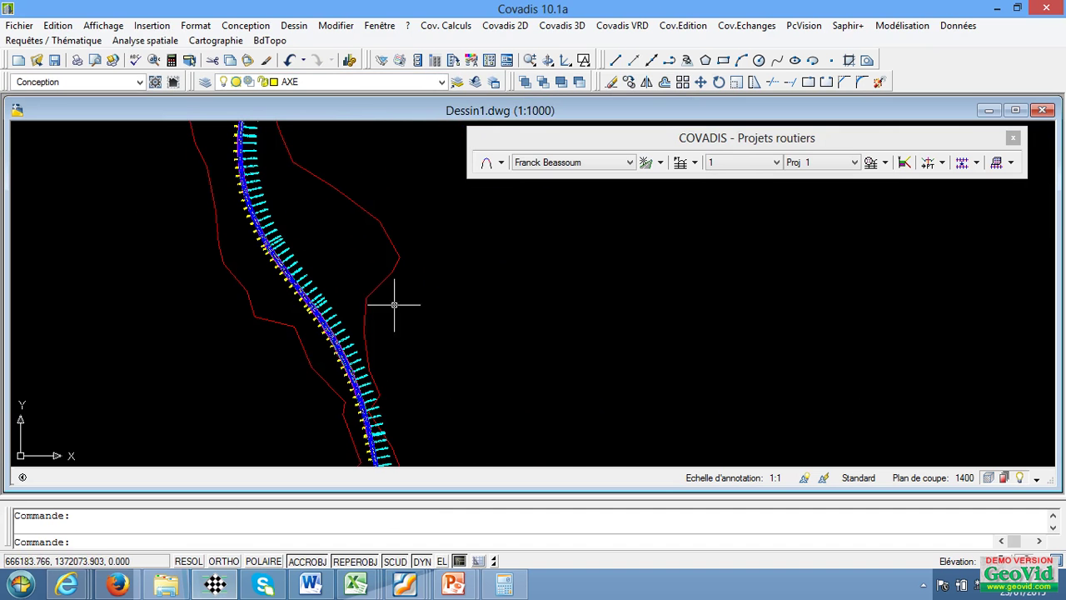
- Launch Dessiner les profils en travers projet with profiles F1 to F44 at 1/100 scale
{"action": "left_click", "coordinate": [942, 163]}
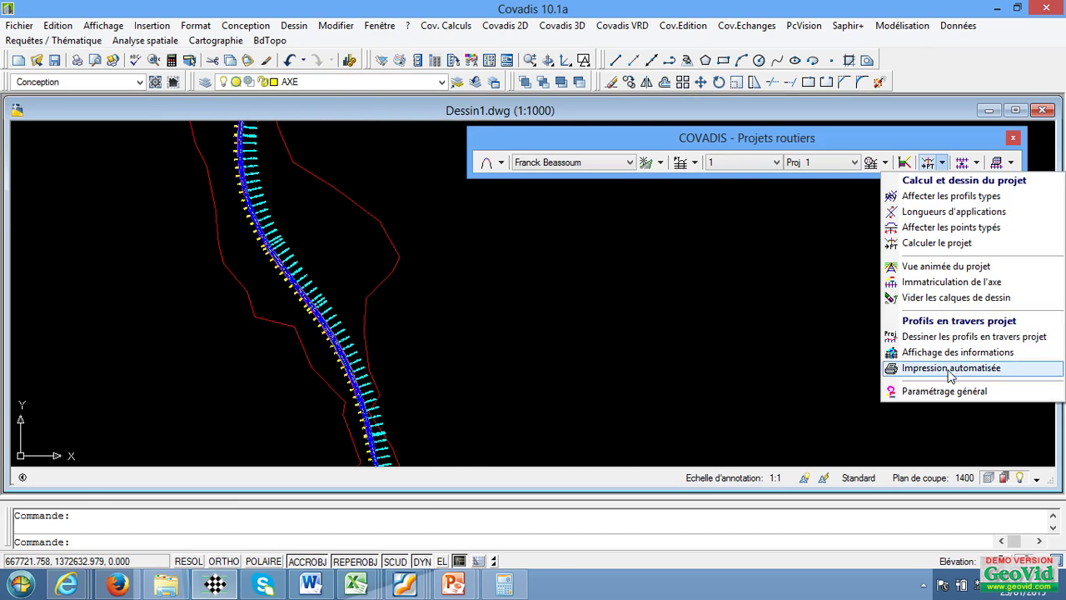
{"action": "left_click", "coordinate": [947, 338]}
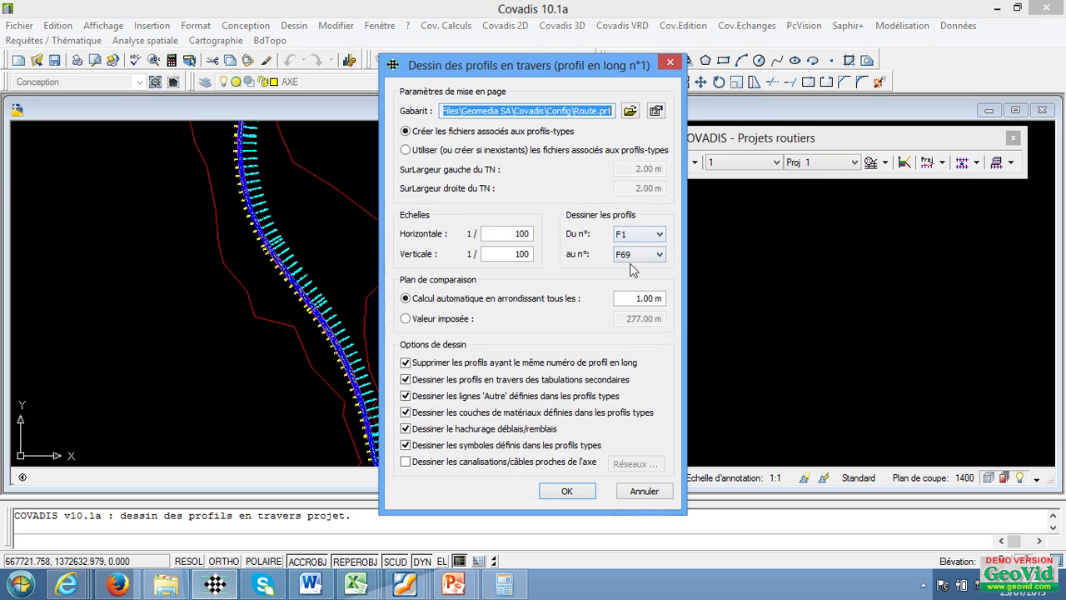
{"action": "left_click", "coordinate": [661, 255]}
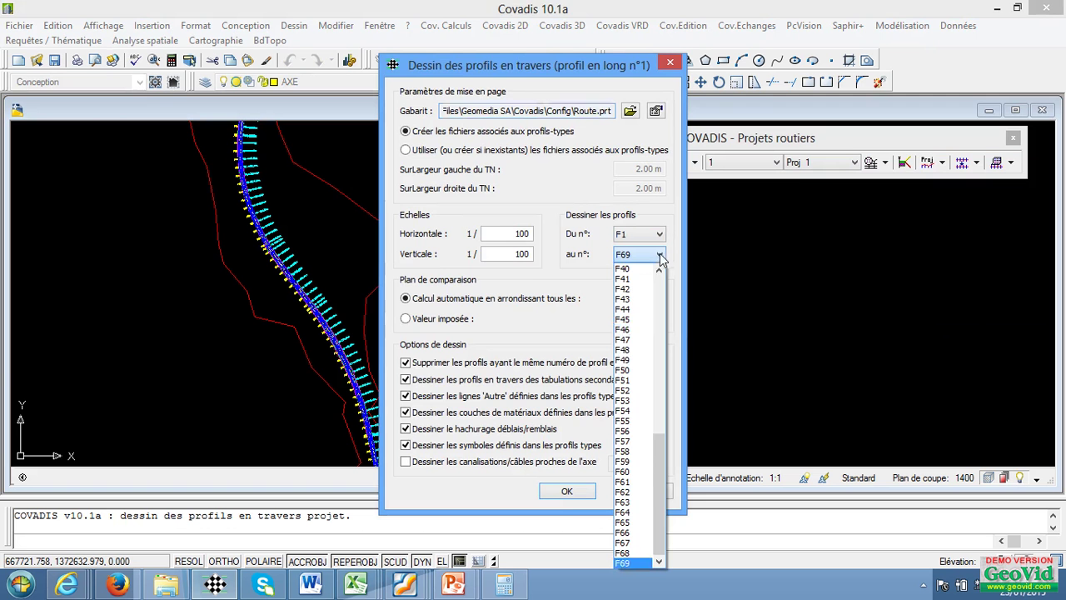
{"action": "left_click", "coordinate": [635, 310]}
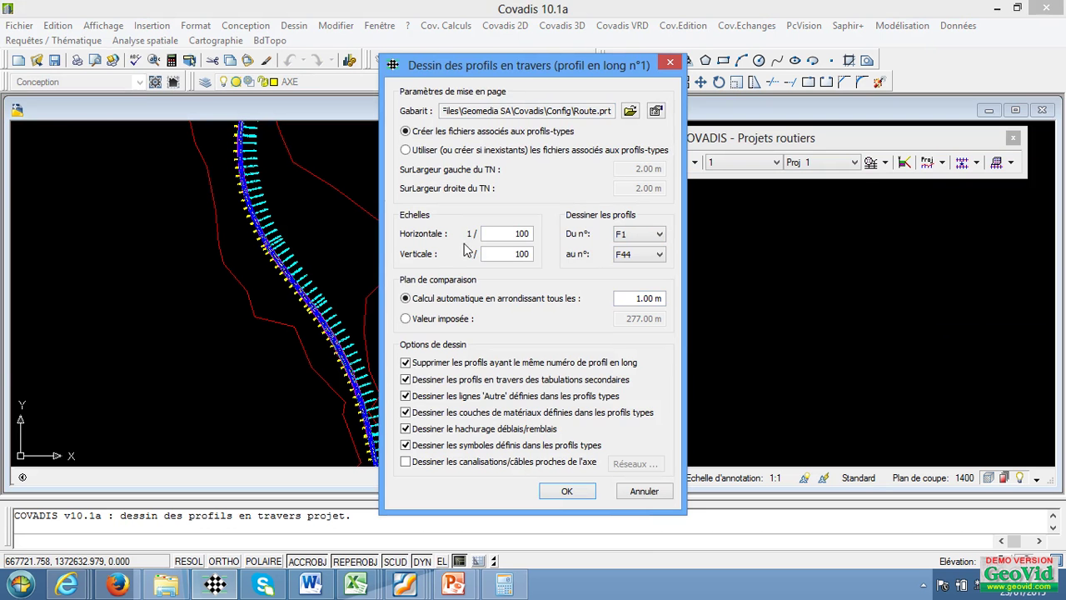
{"action": "left_click", "coordinate": [566, 492]}
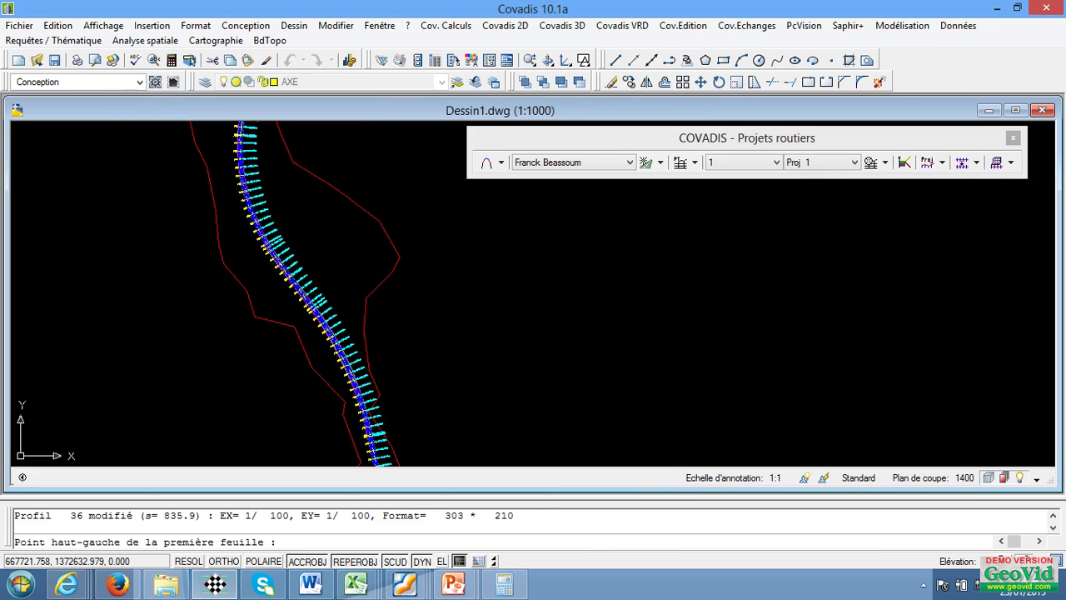
- Place the five cross-section sheets for profiles F1–F44 by picking top-left and bottom-right corners
{"action": "scroll", "coordinate": [275, 391], "scroll_direction": "down", "scroll_amount": 7}
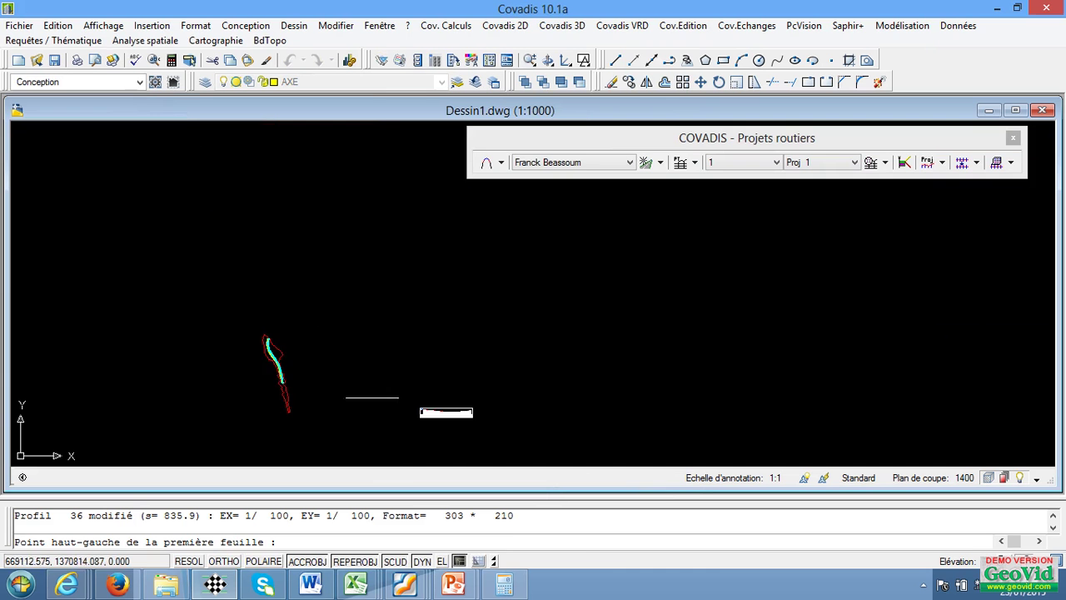
{"action": "scroll", "coordinate": [409, 396], "scroll_direction": "up", "scroll_amount": 3}
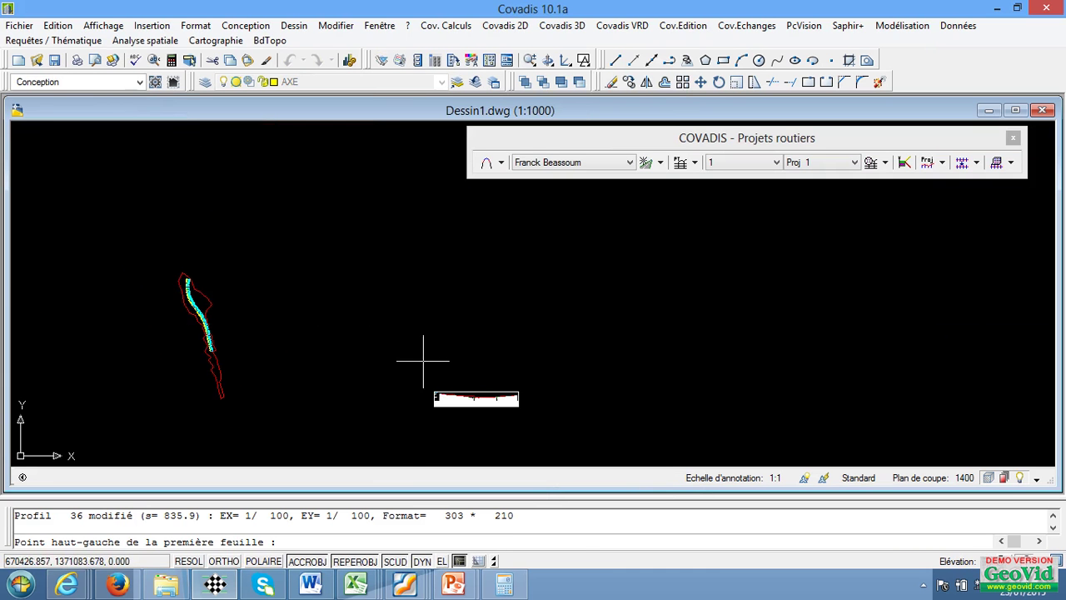
{"action": "left_click", "coordinate": [327, 253]}
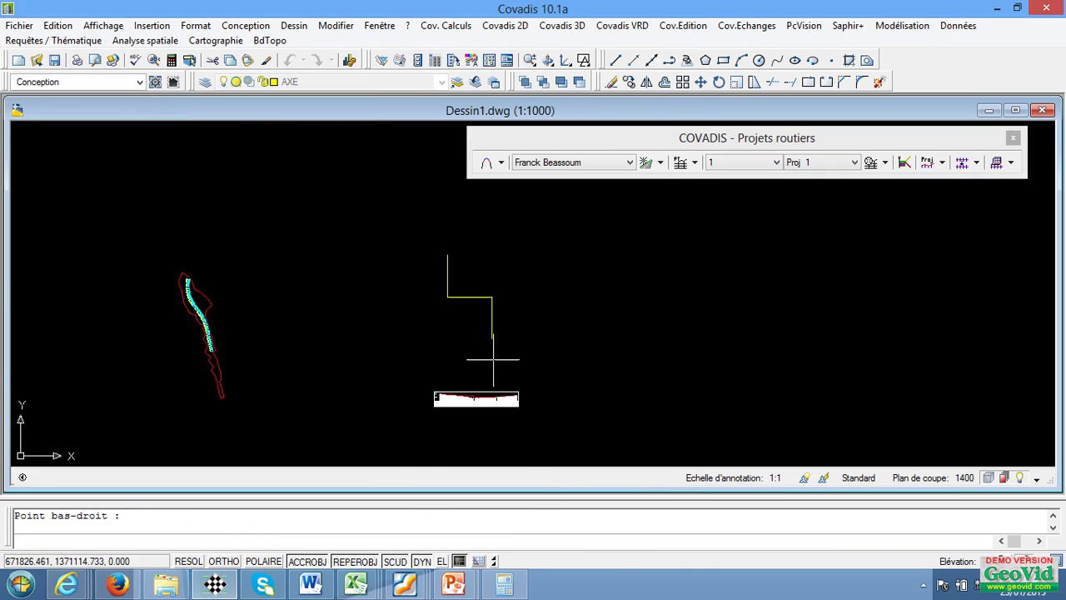
{"action": "left_click", "coordinate": [536, 340]}
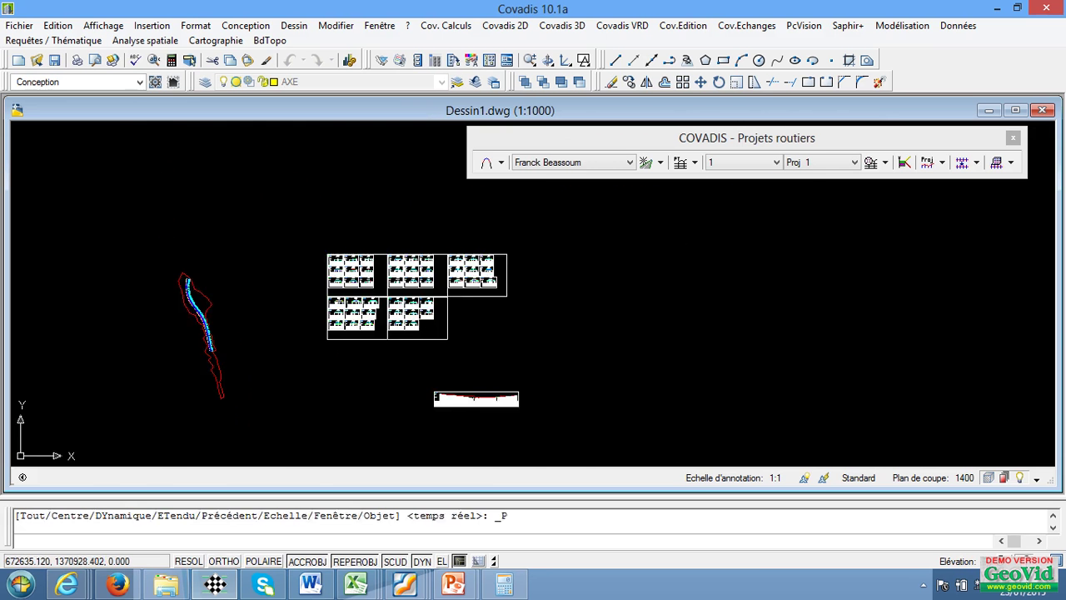
{"action": "scroll", "coordinate": [383, 254], "scroll_direction": "up", "scroll_amount": 3}
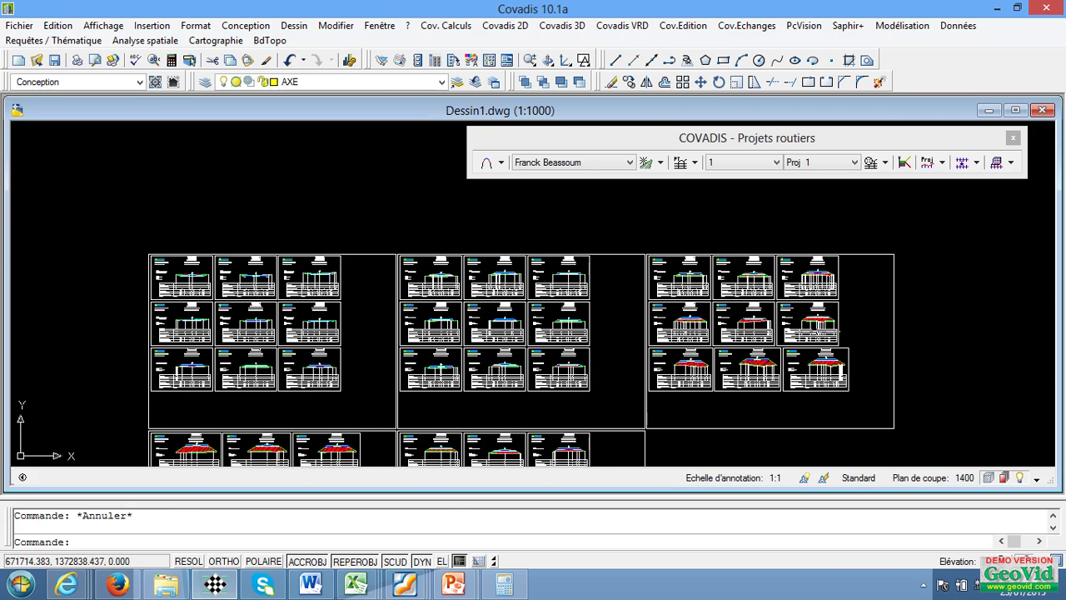
{"action": "scroll", "coordinate": [750, 334], "scroll_direction": "up", "scroll_amount": 5}
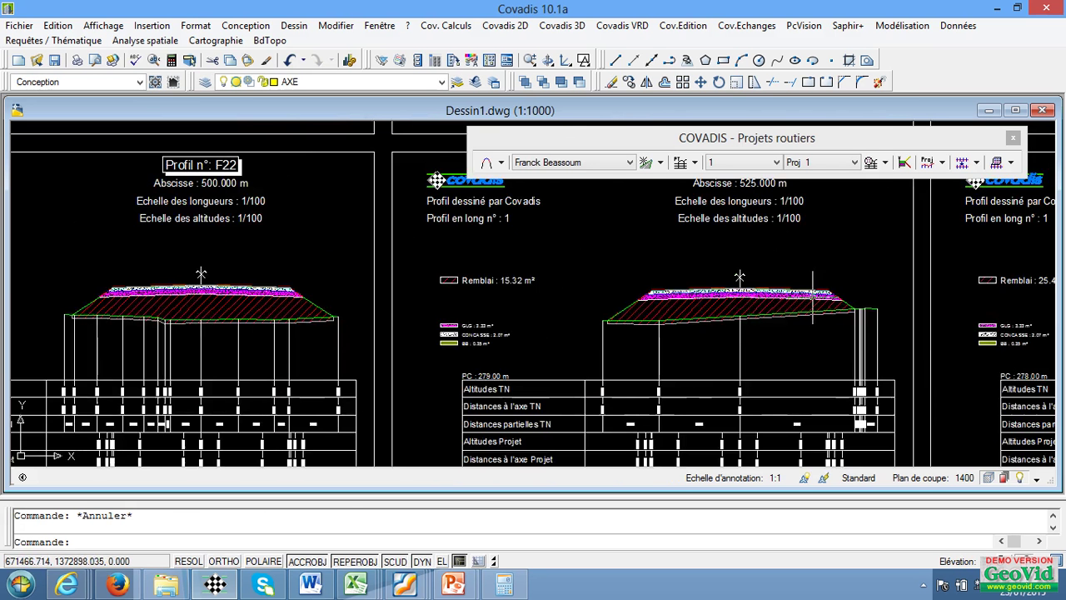
{"action": "scroll", "coordinate": [762, 304], "scroll_direction": "down", "scroll_amount": 3}
{"action": "scroll", "coordinate": [755, 310], "scroll_direction": "up", "scroll_amount": 5}
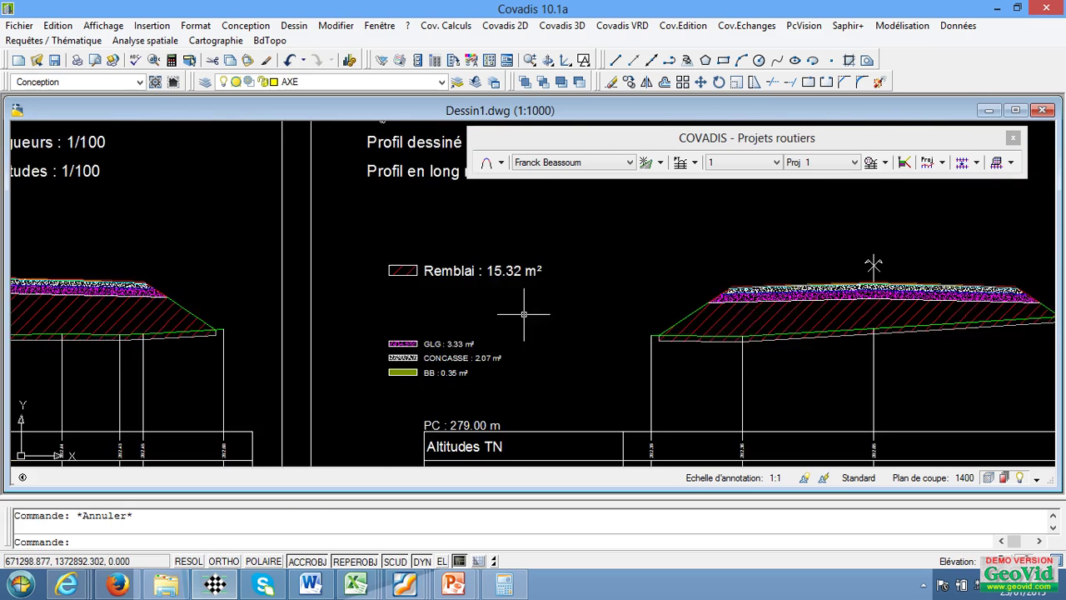
{"action": "scroll", "coordinate": [480, 295], "scroll_direction": "up", "scroll_amount": 3}
{"action": "scroll", "coordinate": [511, 284], "scroll_direction": "down", "scroll_amount": 4}
{"action": "scroll", "coordinate": [452, 342], "scroll_direction": "up", "scroll_amount": 3}
{"action": "scroll", "coordinate": [452, 342], "scroll_direction": "up", "scroll_amount": 1}
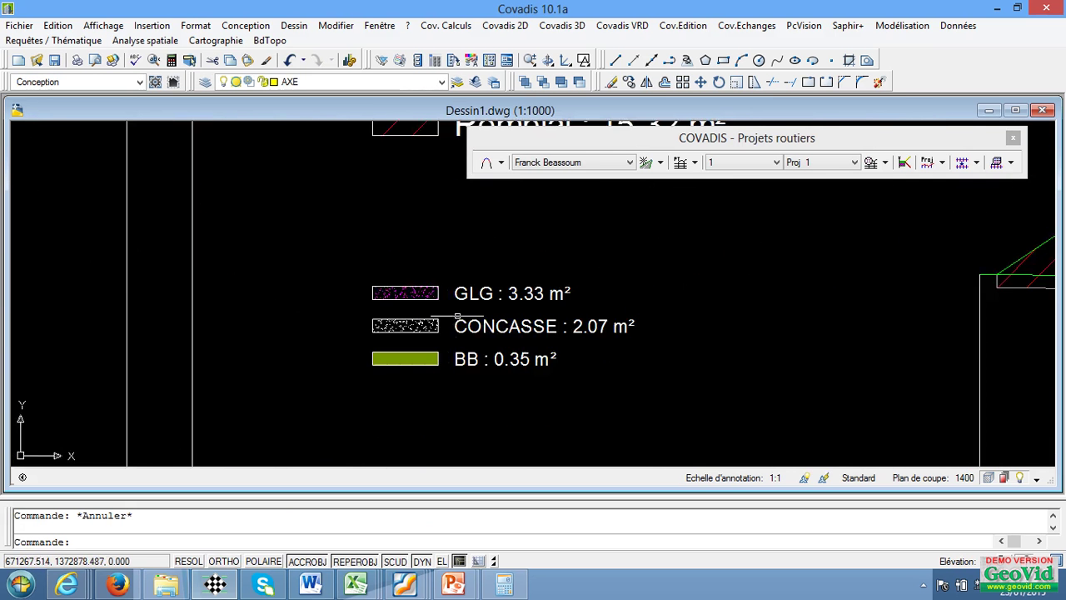
{"action": "scroll", "coordinate": [457, 307], "scroll_direction": "down", "scroll_amount": 3}
{"action": "scroll", "coordinate": [495, 312], "scroll_direction": "up", "scroll_amount": 3}
{"action": "scroll", "coordinate": [496, 313], "scroll_direction": "down", "scroll_amount": 4}
{"action": "scroll", "coordinate": [677, 302], "scroll_direction": "up", "scroll_amount": 3}
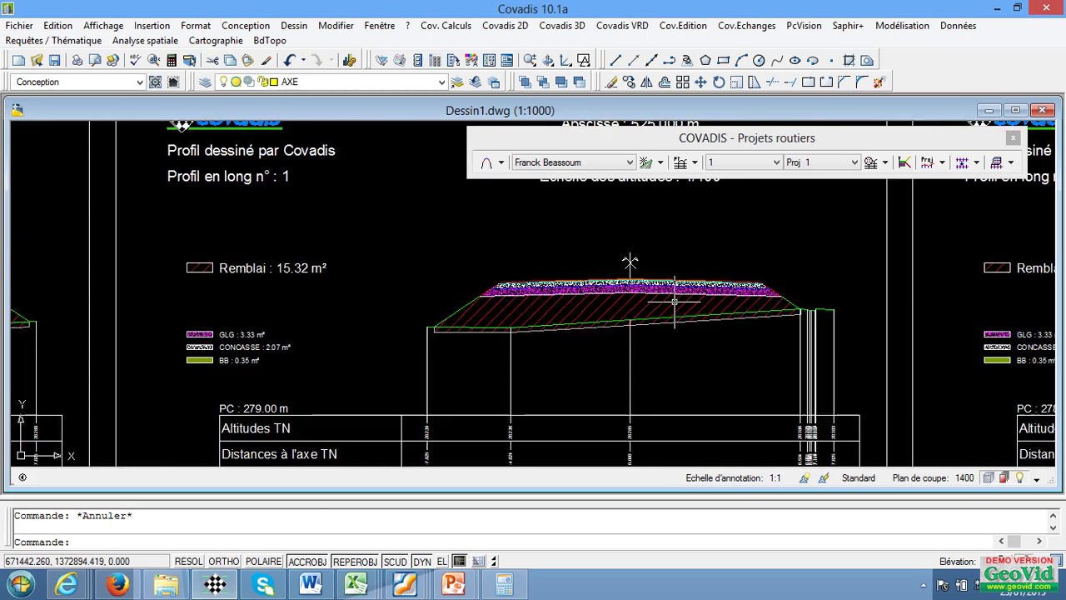
{"action": "scroll", "coordinate": [615, 320], "scroll_direction": "down", "scroll_amount": 4}
{"action": "scroll", "coordinate": [615, 317], "scroll_direction": "down", "scroll_amount": 1}
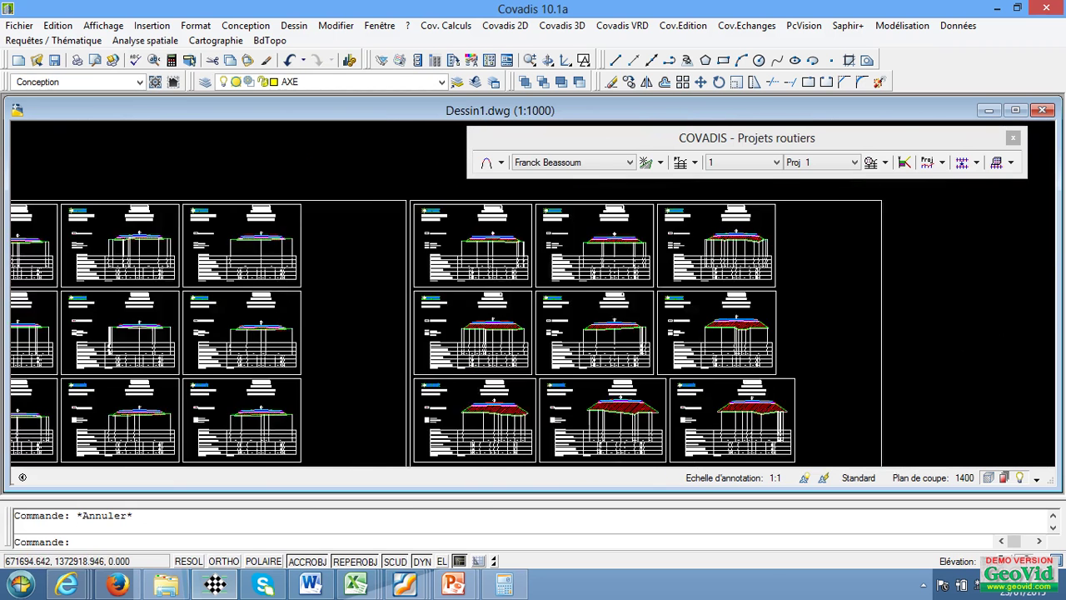
{"action": "scroll", "coordinate": [717, 318], "scroll_direction": "up", "scroll_amount": 3}
{"action": "scroll", "coordinate": [736, 322], "scroll_direction": "down", "scroll_amount": 3}
{"action": "scroll", "coordinate": [743, 337], "scroll_direction": "up", "scroll_amount": 2}
{"action": "scroll", "coordinate": [743, 338], "scroll_direction": "down", "scroll_amount": 4}
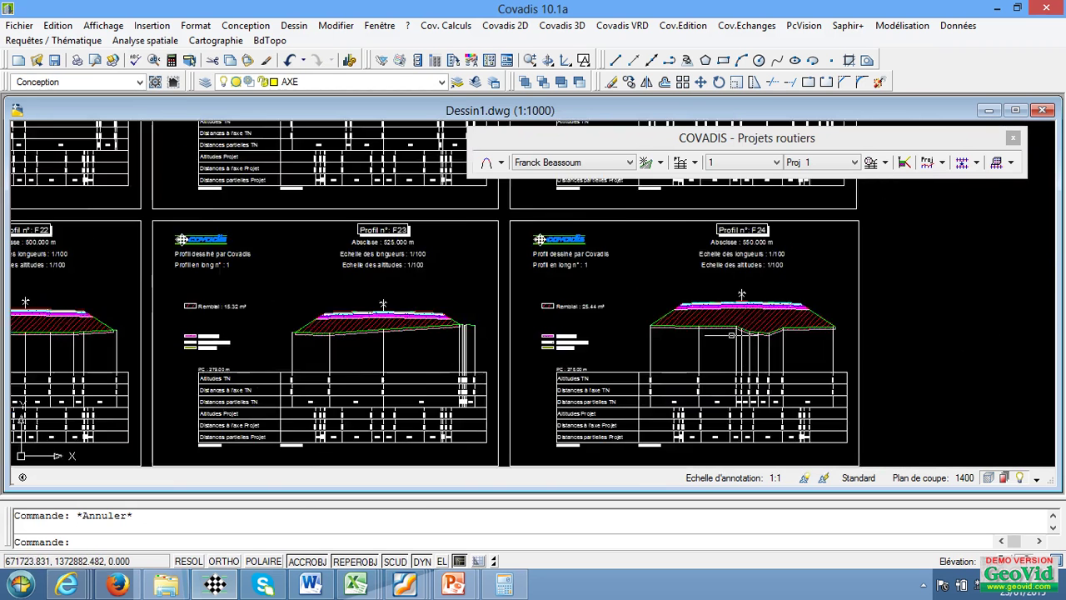
{"action": "scroll", "coordinate": [584, 334], "scroll_direction": "up", "scroll_amount": 1}
{"action": "scroll", "coordinate": [575, 279], "scroll_direction": "down", "scroll_amount": 1}
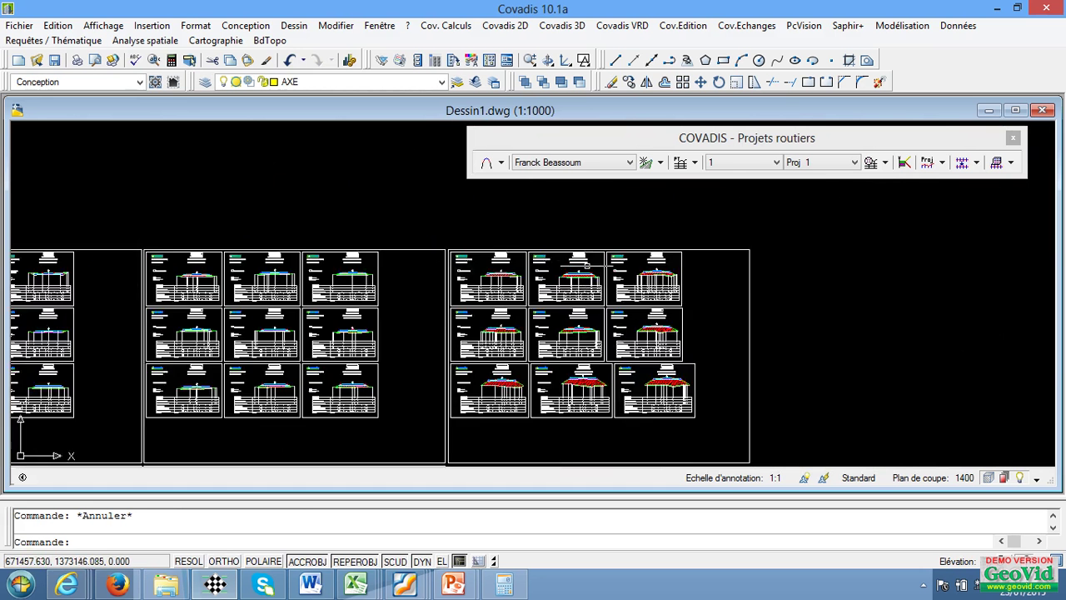
{"action": "scroll", "coordinate": [576, 280], "scroll_direction": "up", "scroll_amount": 5}
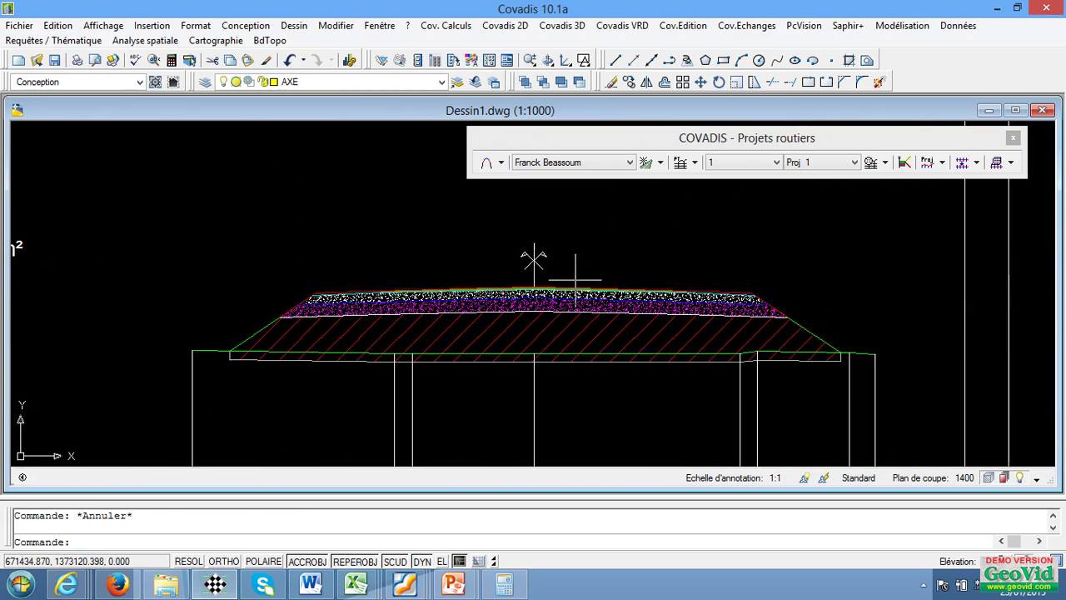
{"action": "scroll", "coordinate": [643, 340], "scroll_direction": "up", "scroll_amount": 2}
{"action": "scroll", "coordinate": [643, 339], "scroll_direction": "down", "scroll_amount": 5}
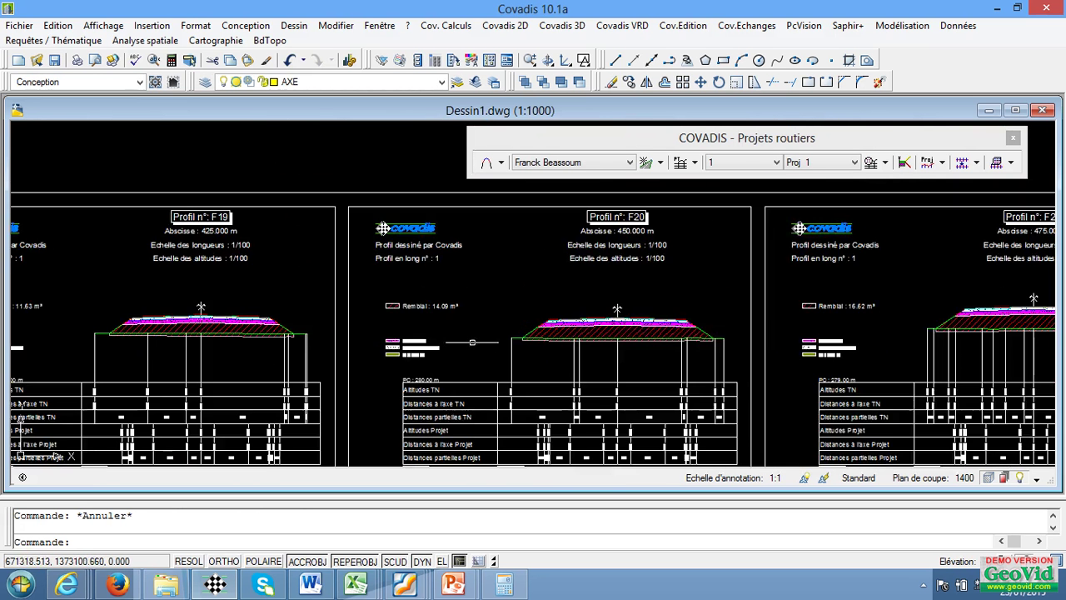
{"action": "scroll", "coordinate": [404, 334], "scroll_direction": "up", "scroll_amount": 3}
{"action": "scroll", "coordinate": [412, 325], "scroll_direction": "down", "scroll_amount": 5}
{"action": "scroll", "coordinate": [416, 324], "scroll_direction": "up", "scroll_amount": 1}
{"action": "scroll", "coordinate": [435, 340], "scroll_direction": "down", "scroll_amount": 5}
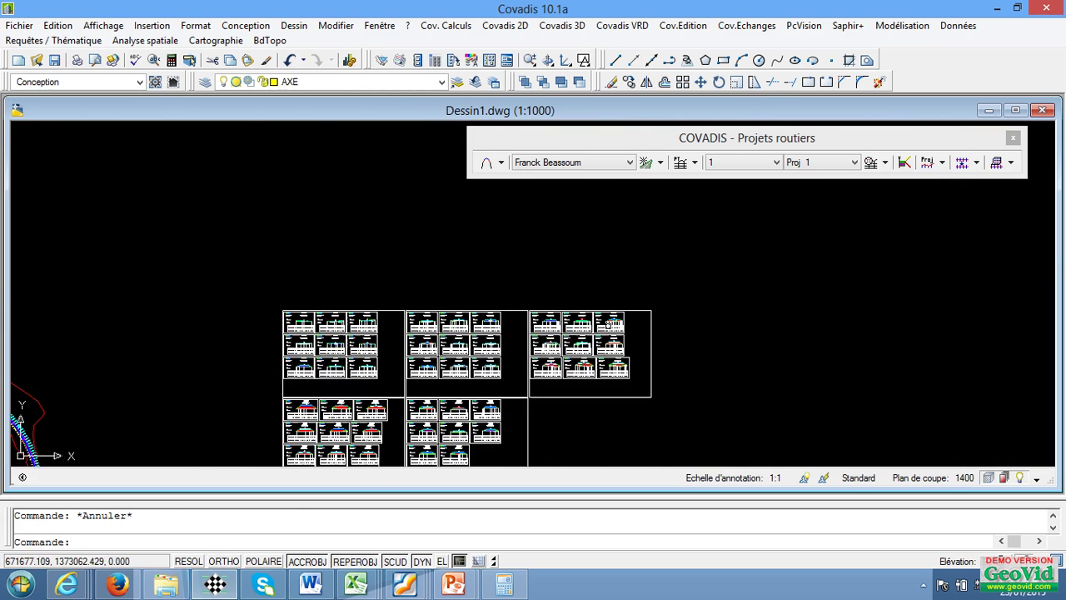
{"action": "scroll", "coordinate": [435, 340], "scroll_direction": "up", "scroll_amount": 3}
{"action": "scroll", "coordinate": [431, 345], "scroll_direction": "up", "scroll_amount": 1}
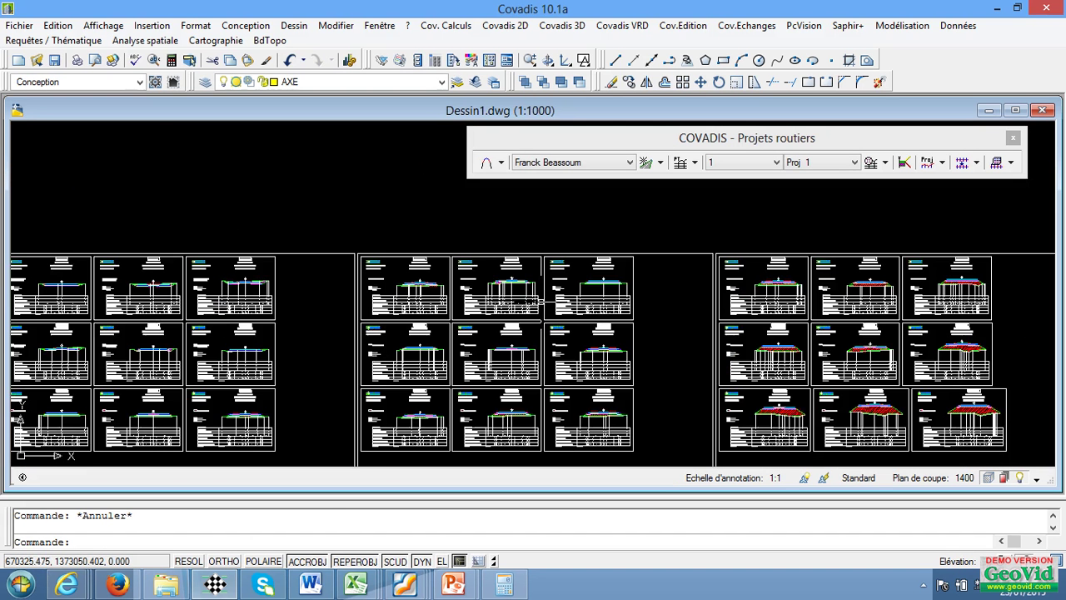
{"action": "scroll", "coordinate": [773, 321], "scroll_direction": "down", "scroll_amount": 4}
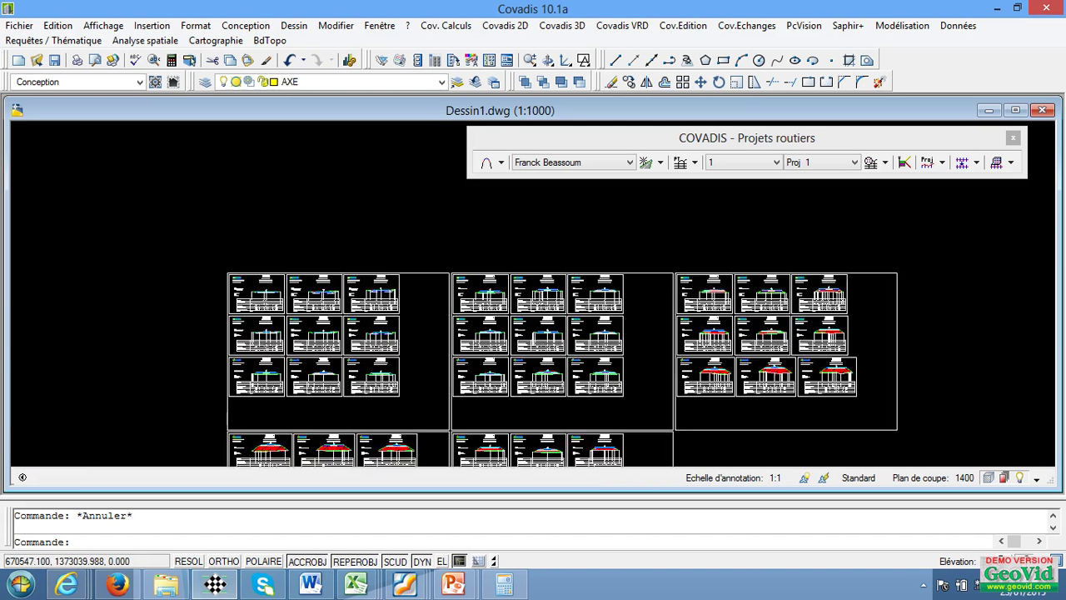
{"action": "scroll", "coordinate": [621, 305], "scroll_direction": "up", "scroll_amount": 4}
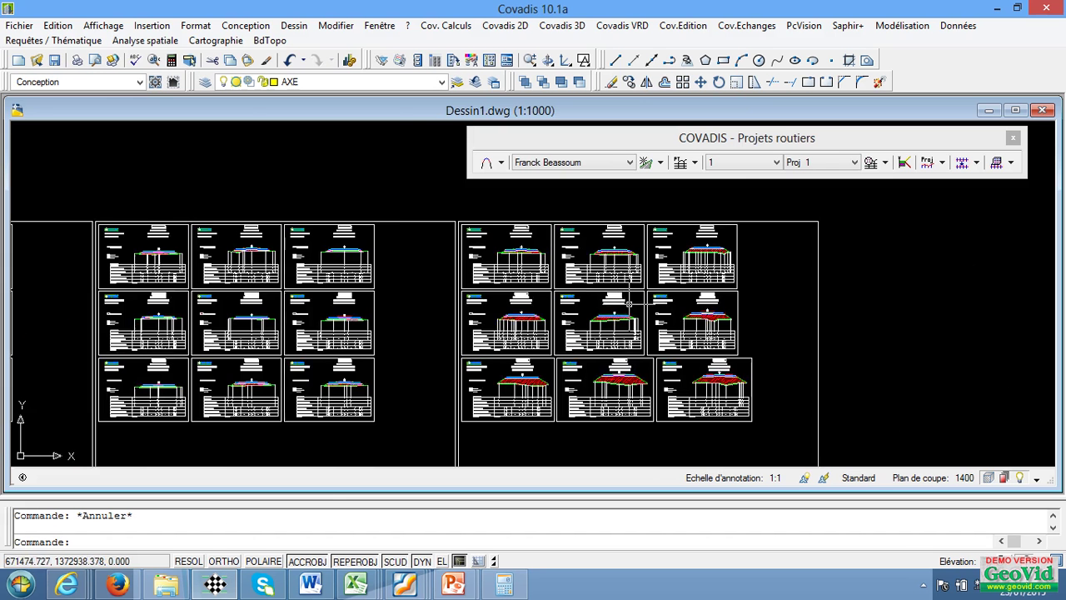
{"action": "scroll", "coordinate": [629, 305], "scroll_direction": "up", "scroll_amount": 2}
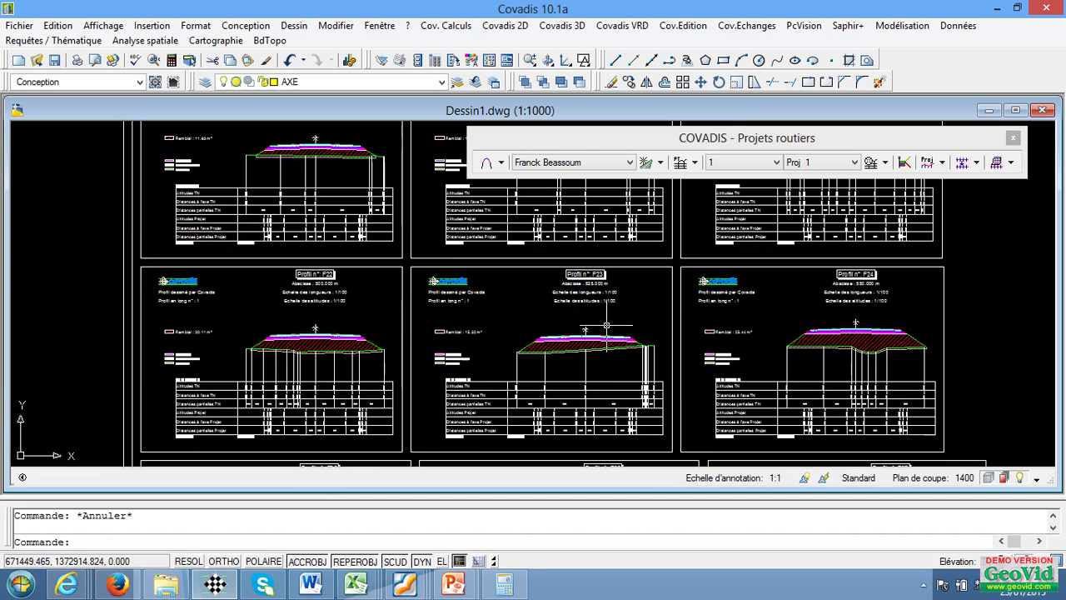
{"action": "scroll", "coordinate": [575, 302], "scroll_direction": "down", "scroll_amount": 3}
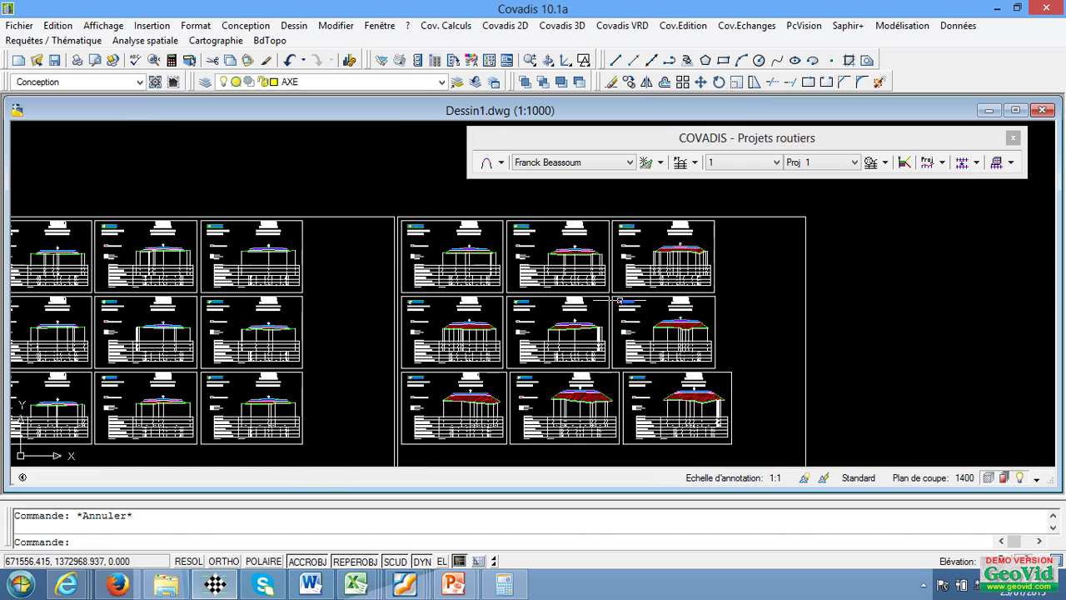
{"action": "scroll", "coordinate": [485, 250], "scroll_direction": "up", "scroll_amount": 3}
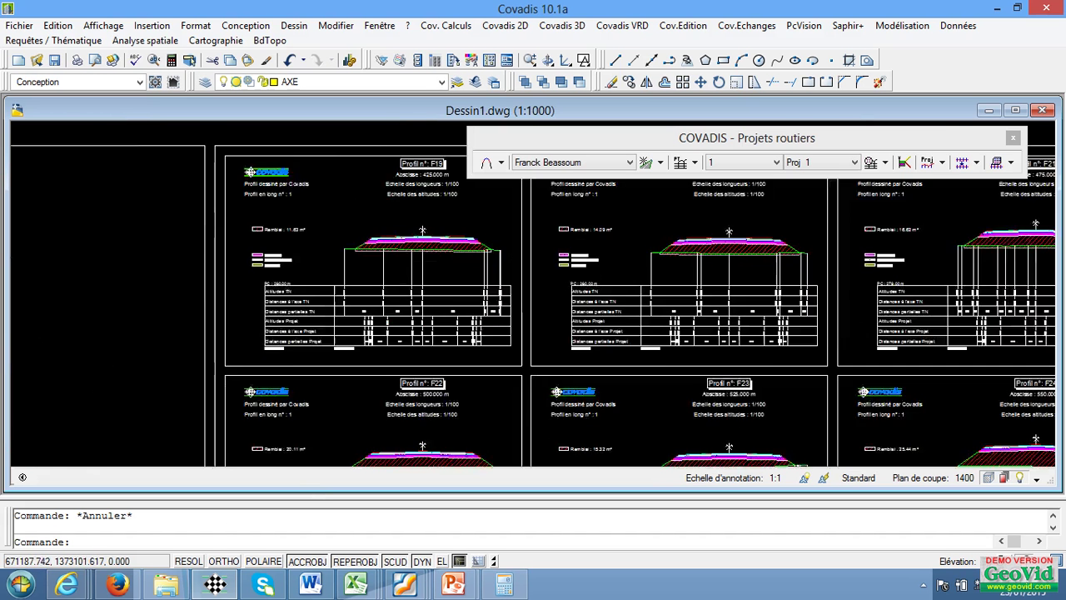
{"action": "scroll", "coordinate": [489, 250], "scroll_direction": "up", "scroll_amount": 2}
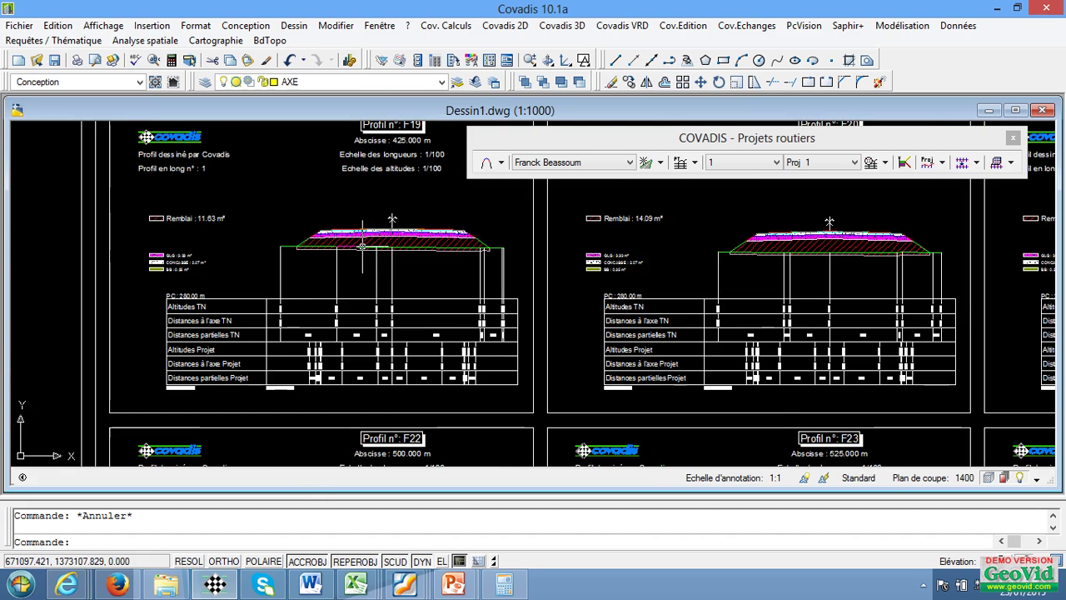
{"action": "scroll", "coordinate": [363, 246], "scroll_direction": "down", "scroll_amount": 4}
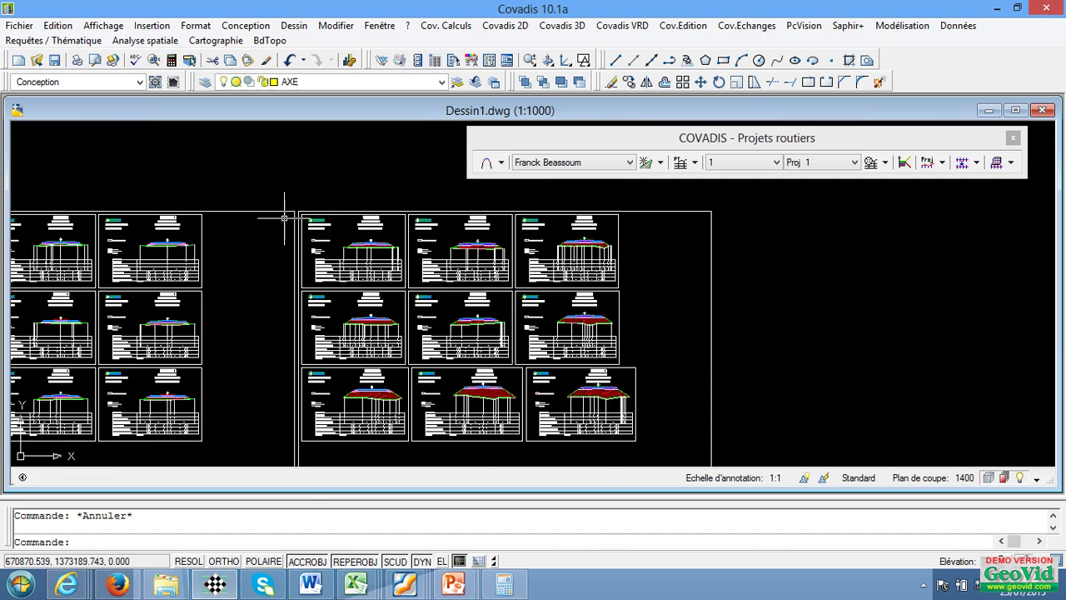
{"action": "scroll", "coordinate": [284, 218], "scroll_direction": "up", "scroll_amount": 3}
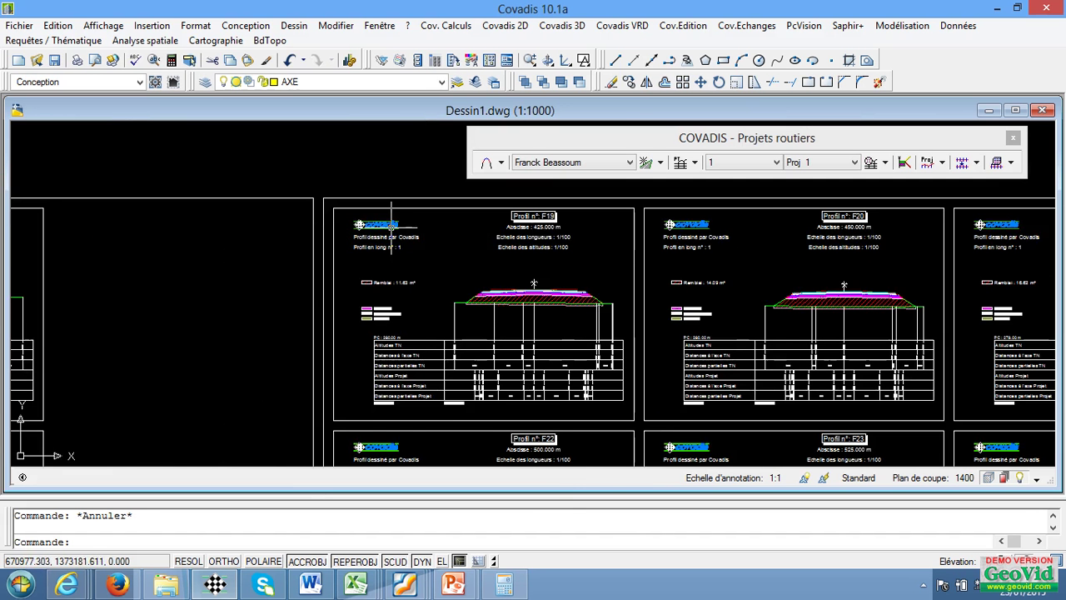
{"action": "scroll", "coordinate": [353, 226], "scroll_direction": "down", "scroll_amount": 4}
{"action": "scroll", "coordinate": [354, 225], "scroll_direction": "up", "scroll_amount": 3}
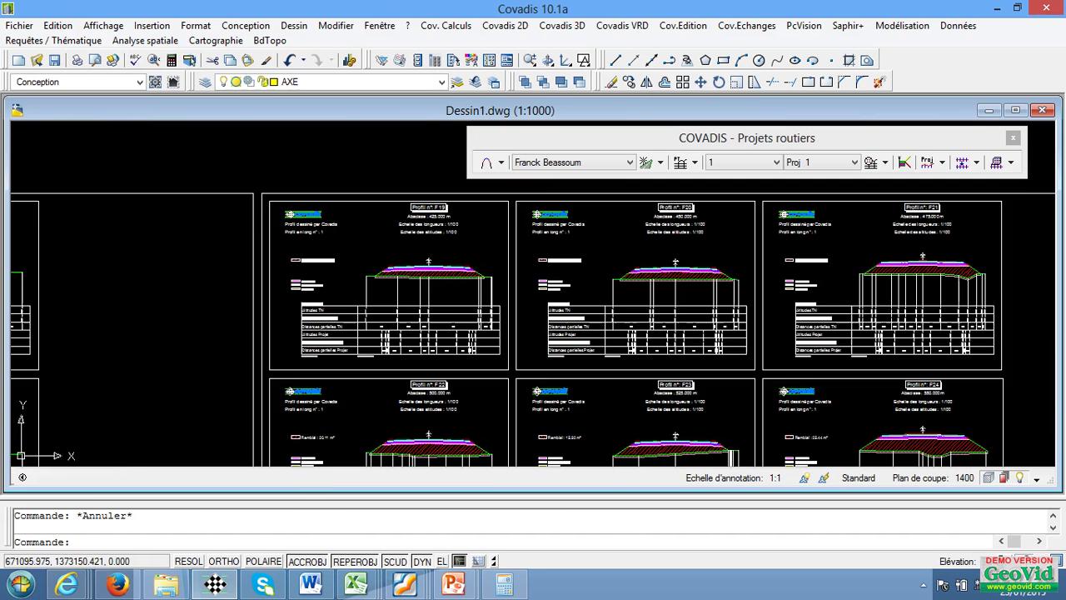